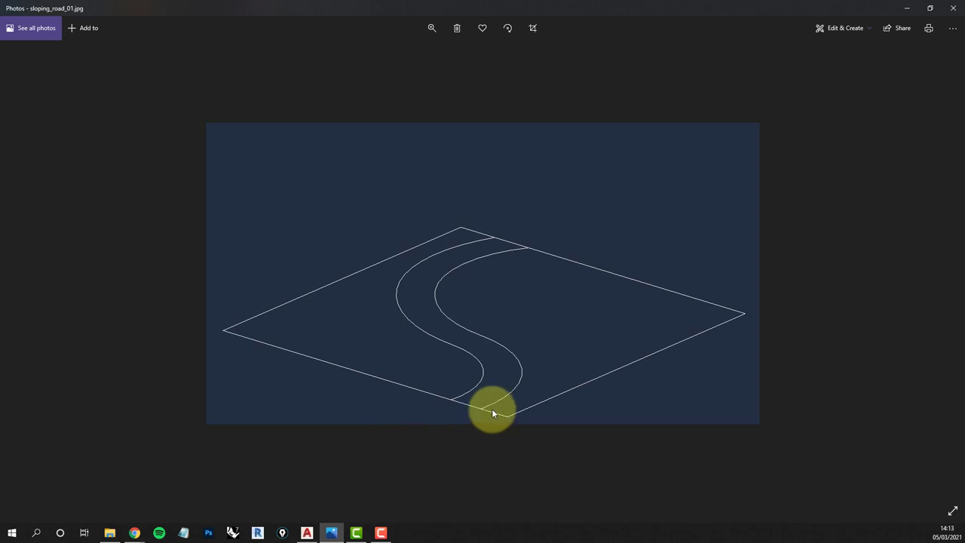
Step through sloping_road_01 to sloping_road_06, past the height-marker and solid road slides
{"action": "left_click", "coordinate": [941, 275]}
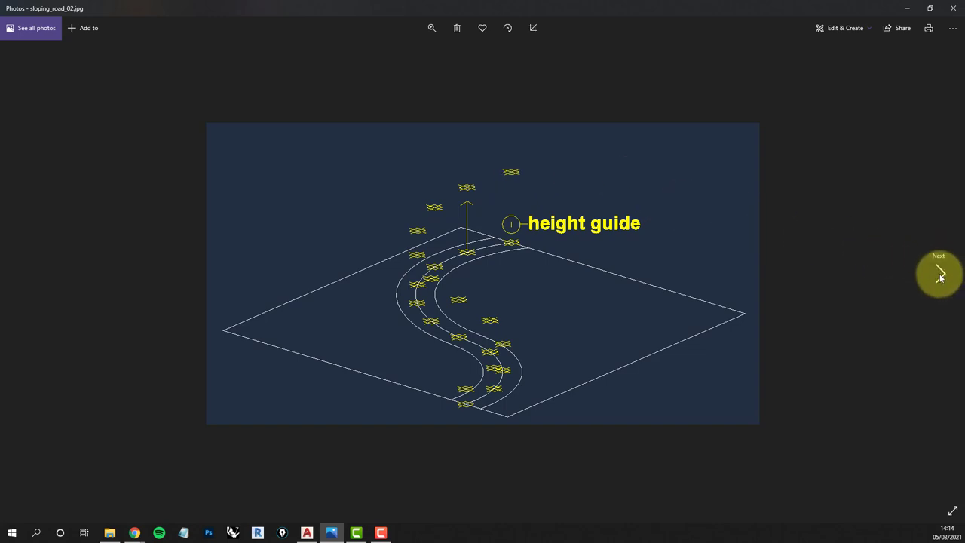
{"action": "left_click", "coordinate": [940, 274]}
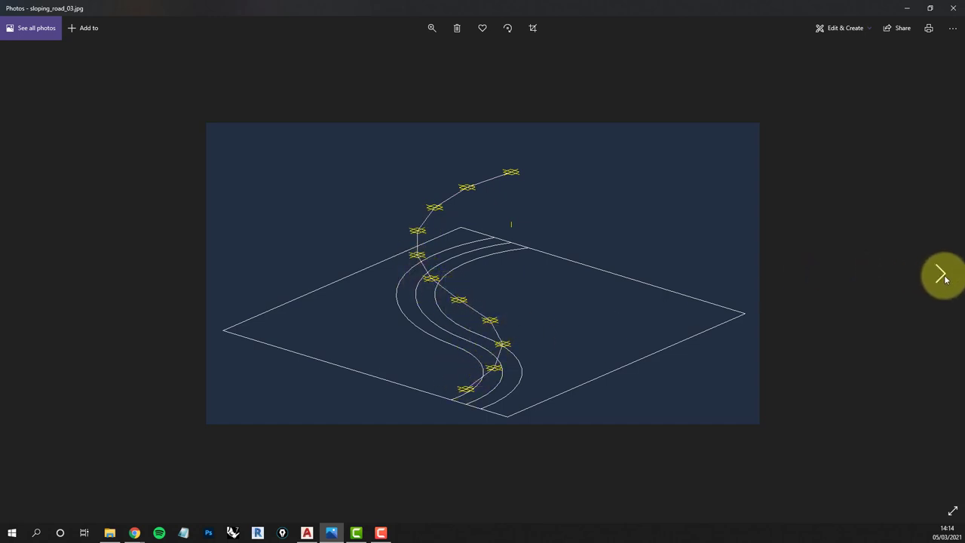
{"action": "left_click", "coordinate": [943, 276]}
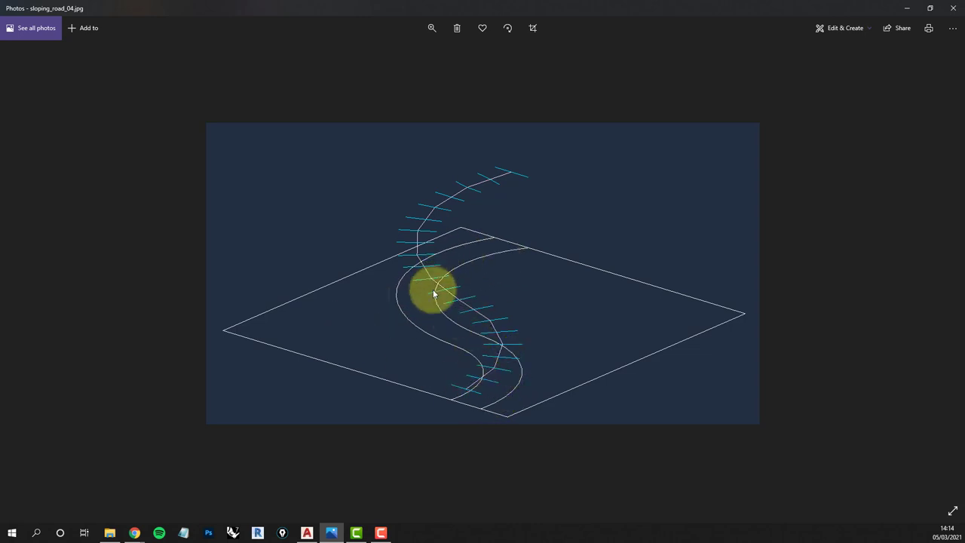
{"action": "left_click", "coordinate": [941, 274]}
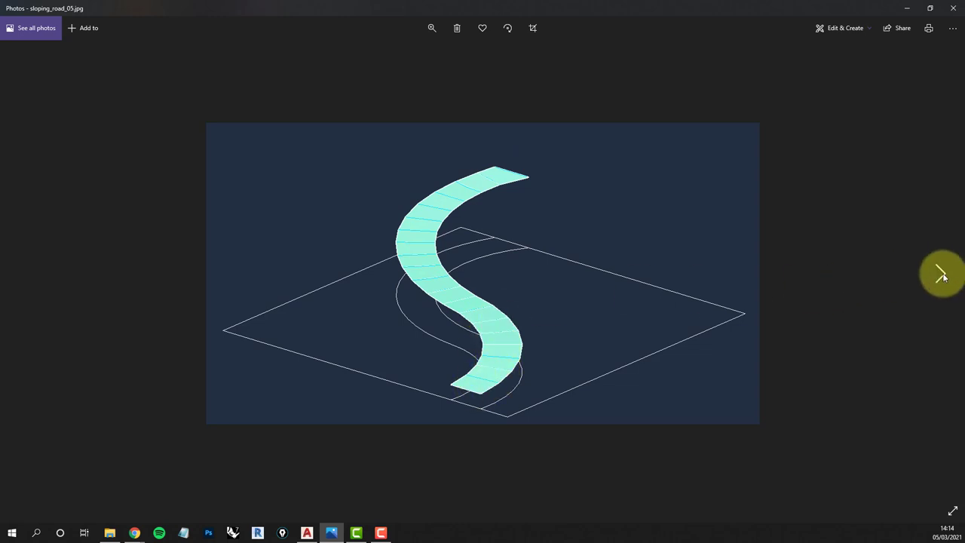
{"action": "left_click", "coordinate": [942, 275]}
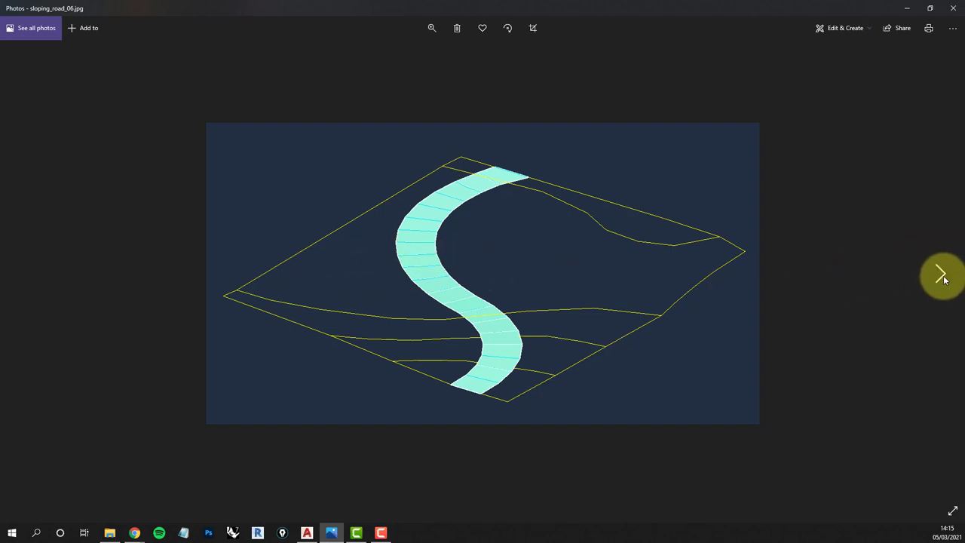
Advance through slides 07 to 10, from spot heights to the full triangulated terrain mesh
{"action": "left_click", "coordinate": [942, 275]}
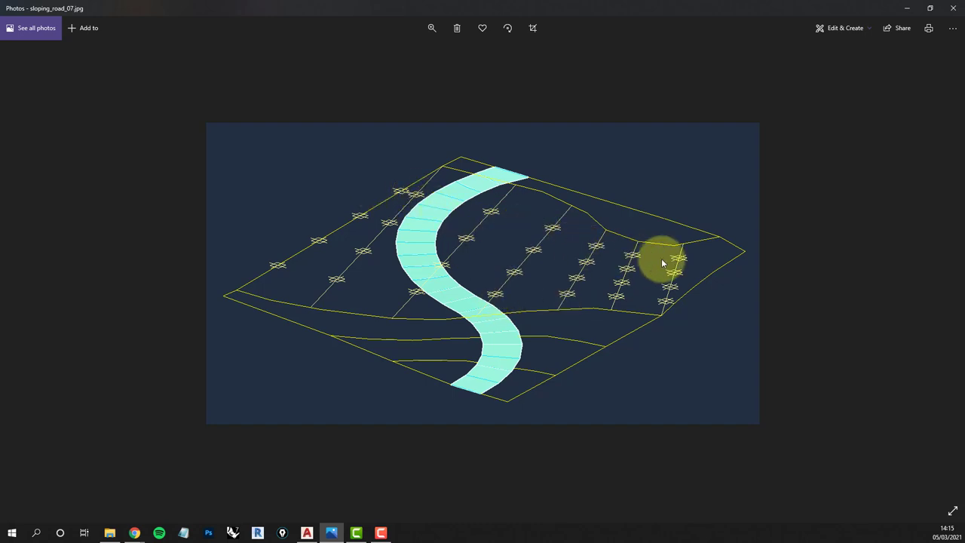
{"action": "left_click", "coordinate": [942, 277]}
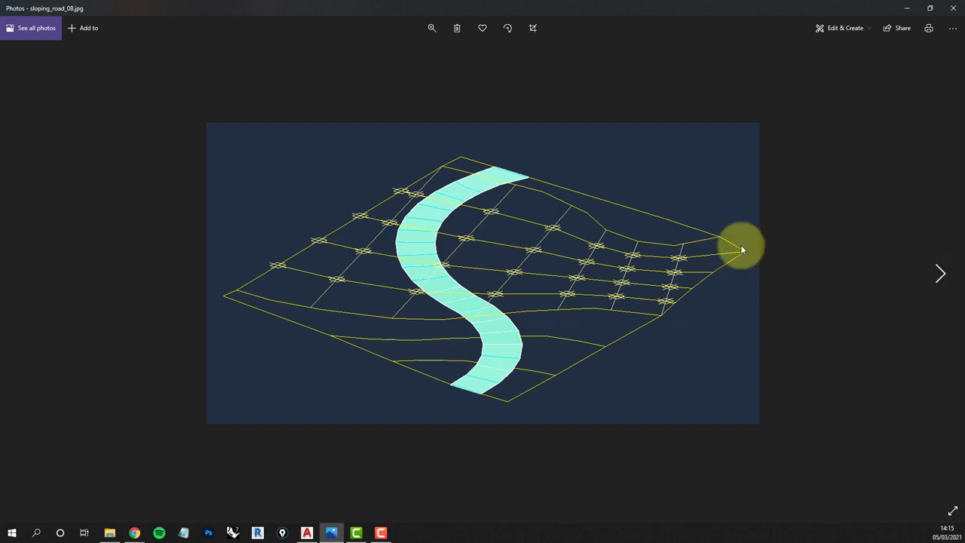
{"action": "left_click", "coordinate": [941, 276]}
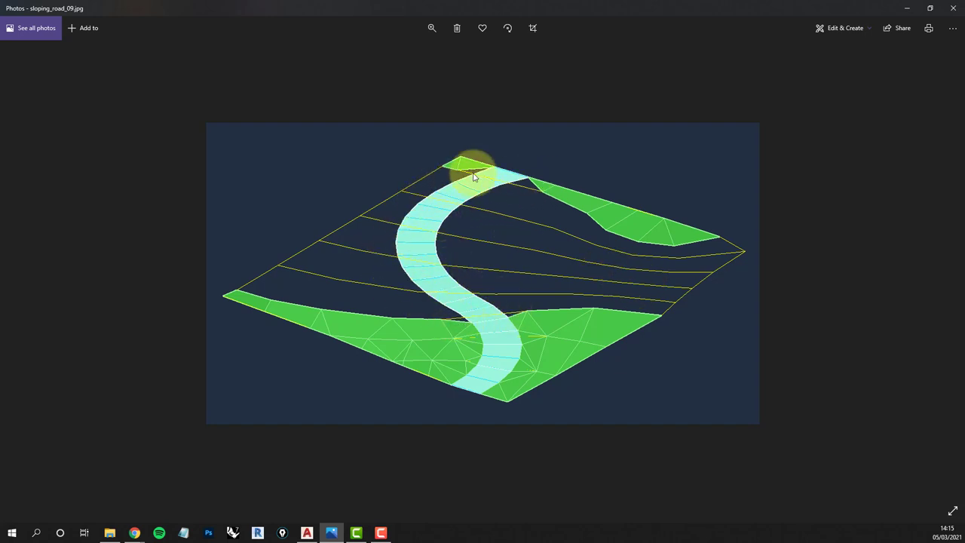
{"action": "left_click", "coordinate": [940, 273]}
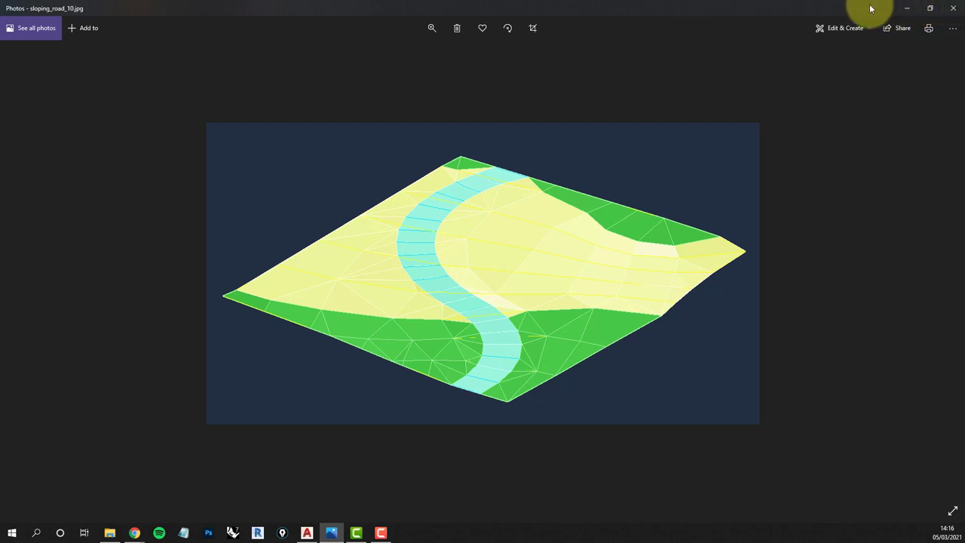
Minimise Photos, switch to AutoCAD and open road_sloping_start.dwg
{"action": "left_click", "coordinate": [930, 9]}
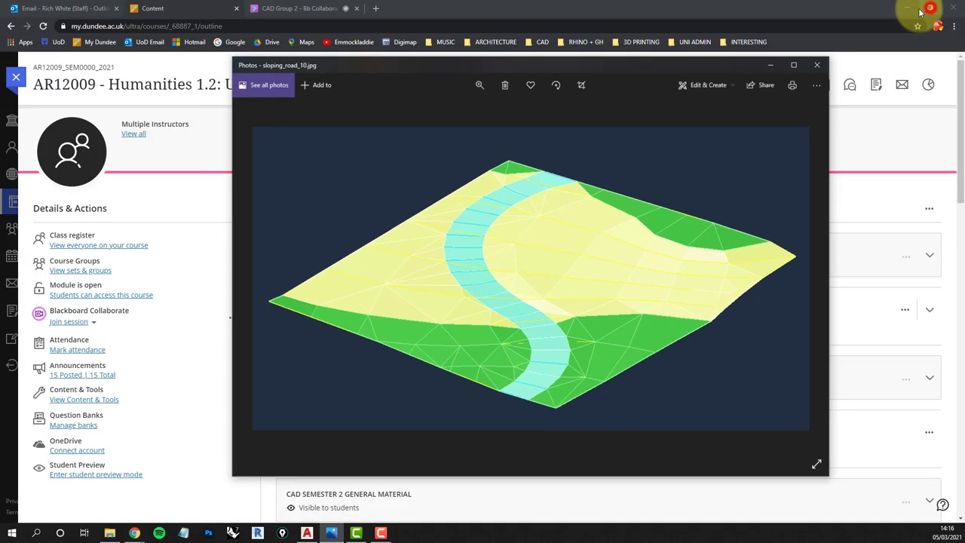
{"action": "left_click", "coordinate": [530, 67]}
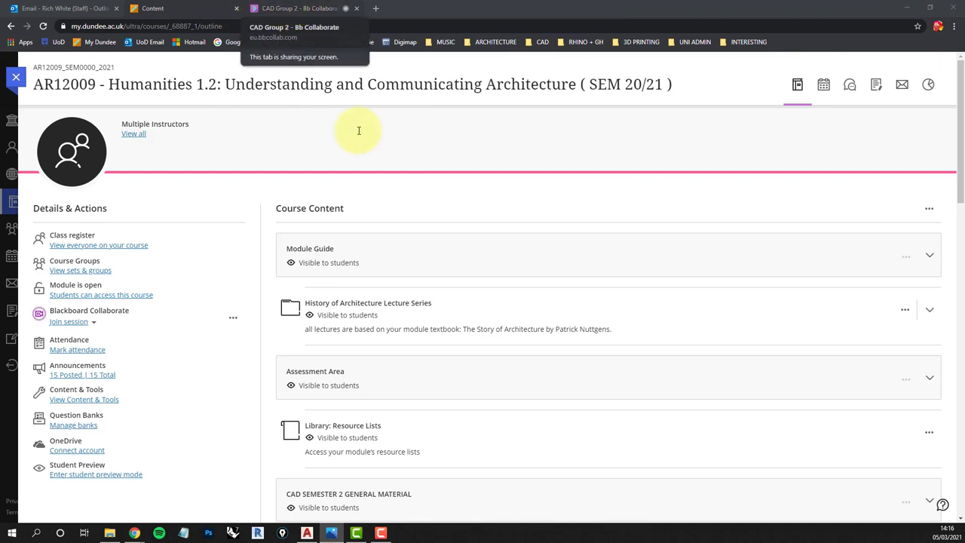
{"action": "left_click", "coordinate": [306, 532]}
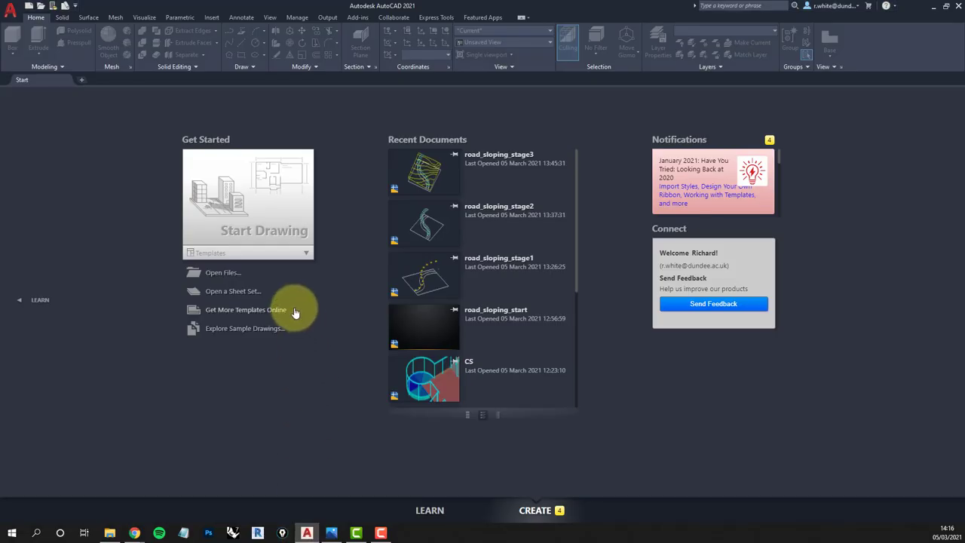
{"action": "left_click", "coordinate": [218, 276]}
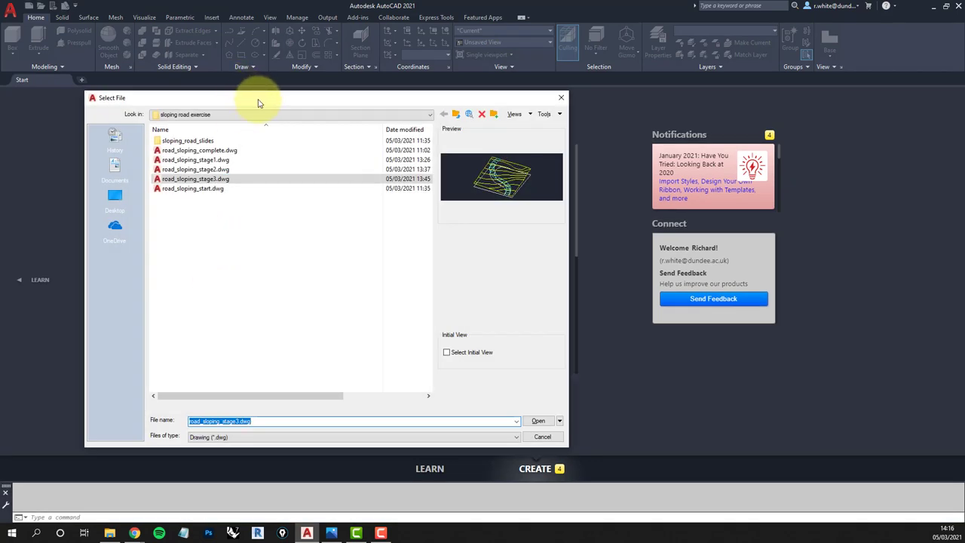
{"action": "left_click_drag", "start_coordinate": [259, 100], "coordinate": [326, 105]}
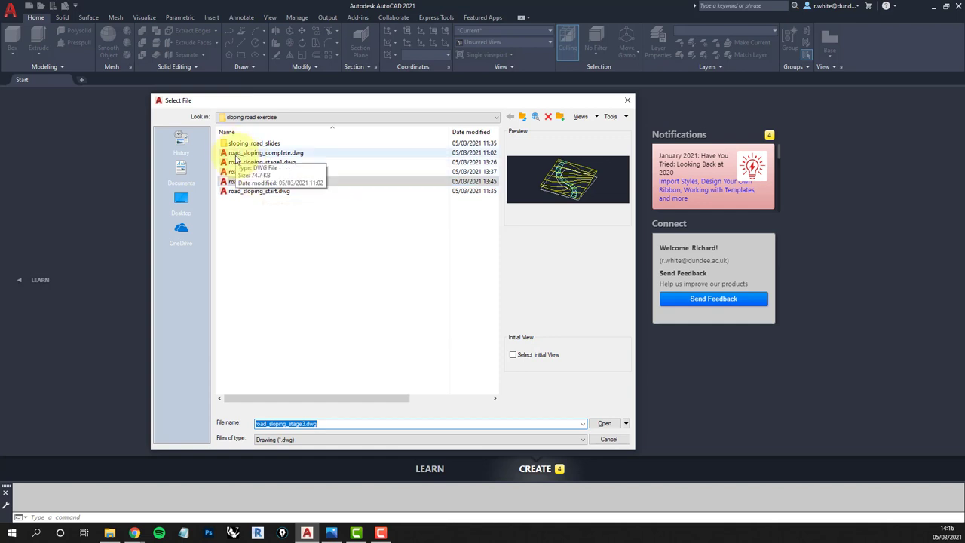
{"action": "left_click", "coordinate": [235, 191]}
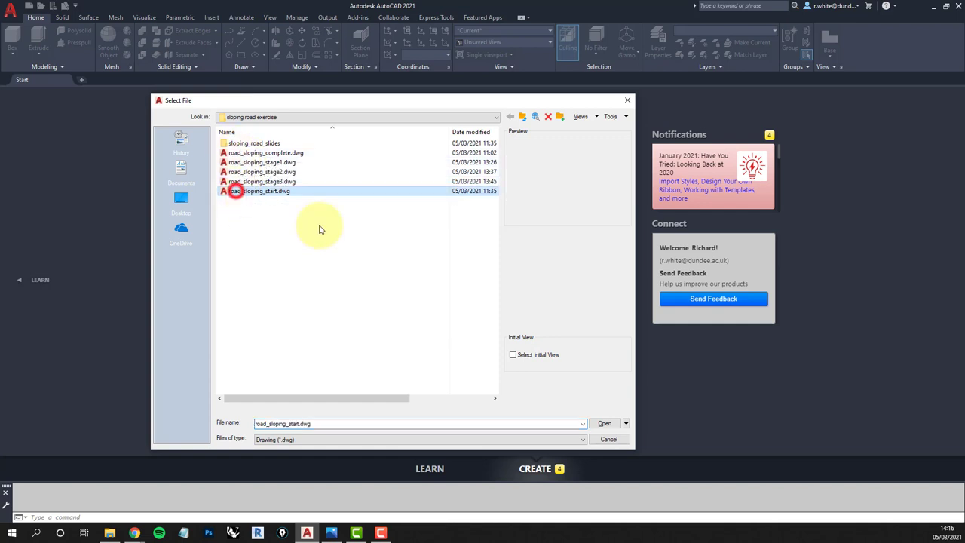
{"action": "left_click", "coordinate": [608, 423]}
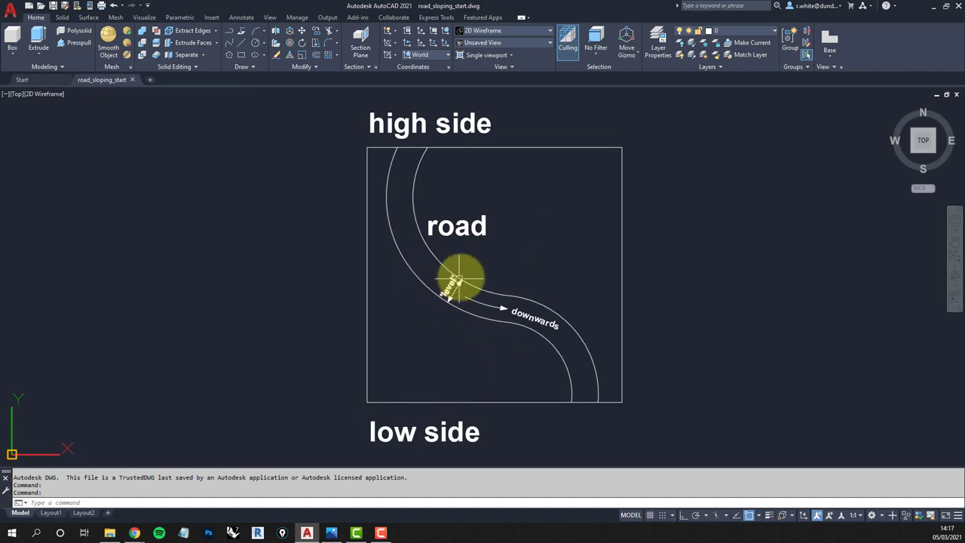
Zoom and orbit the square site plan into a tilted 3D custom view
{"action": "scroll", "coordinate": [452, 280], "scroll_direction": "up", "scroll_amount": 2}
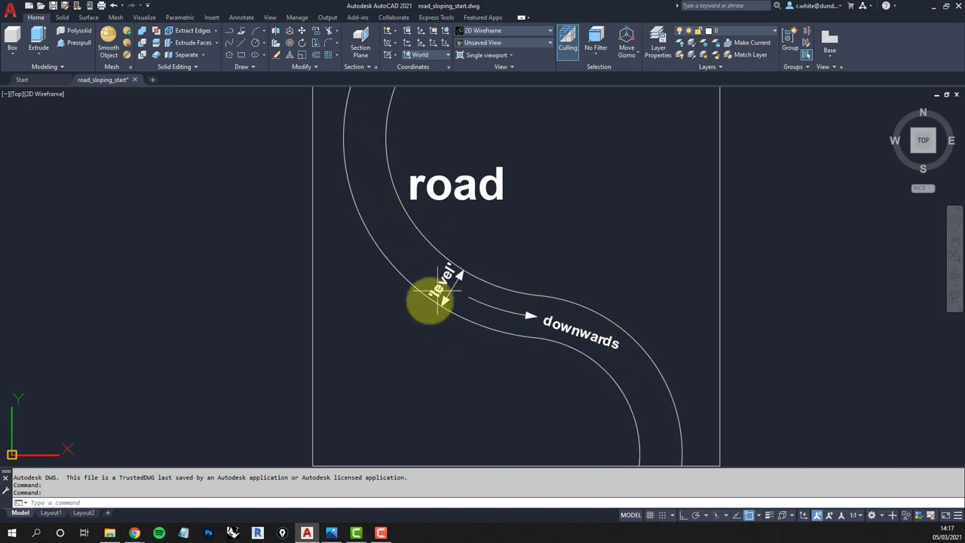
{"action": "scroll", "coordinate": [465, 267], "scroll_direction": "down", "scroll_amount": 2}
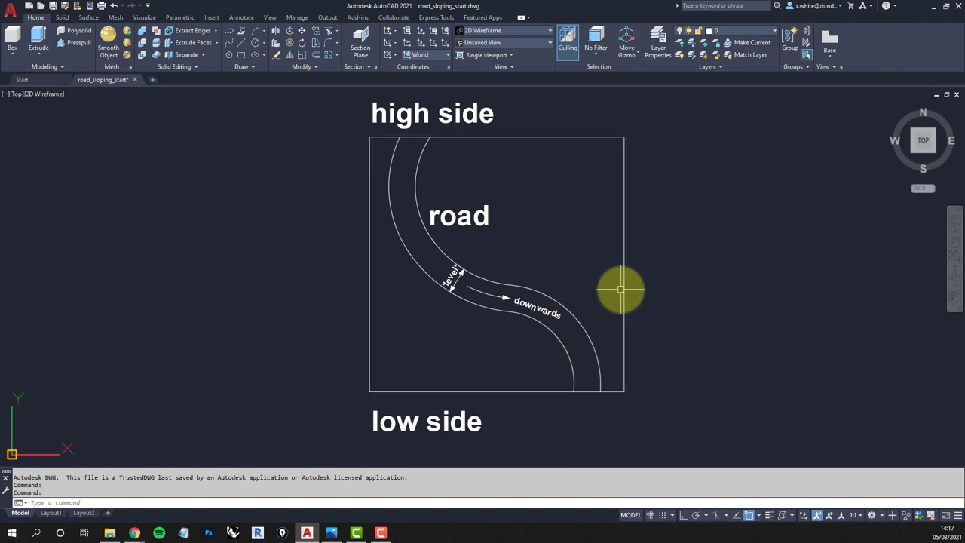
{"action": "middle_click_drag", "start_coordinate": [591, 306], "coordinate": [537, 280], "text": "shift"}
{"action": "scroll", "coordinate": [507, 217], "scroll_direction": "up", "scroll_amount": 2}
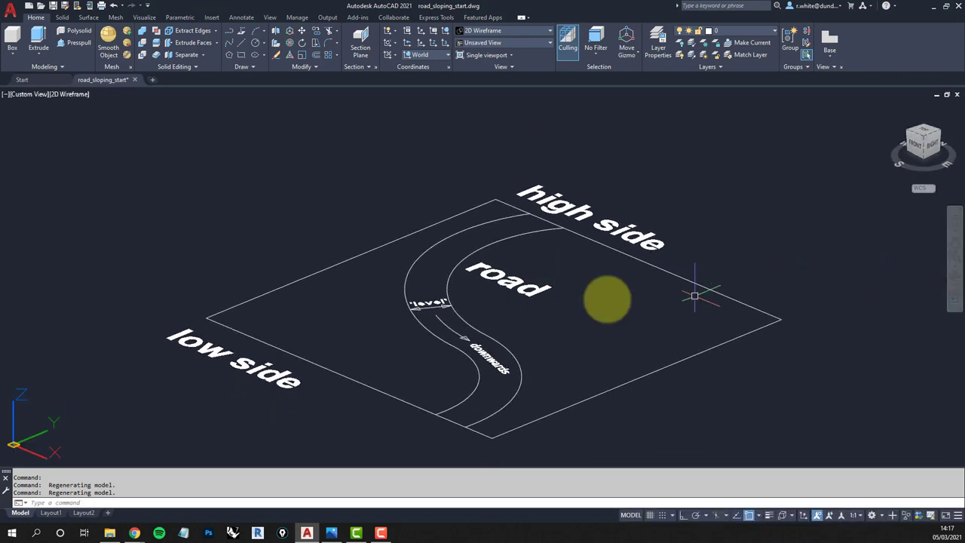
Erase the high side, road, level, downwards and low side labels and their arrows
{"action": "left_click", "coordinate": [571, 208]}
{"action": "key", "text": "Delete"}
{"action": "left_click", "coordinate": [501, 280]}
{"action": "key", "text": "Delete"}
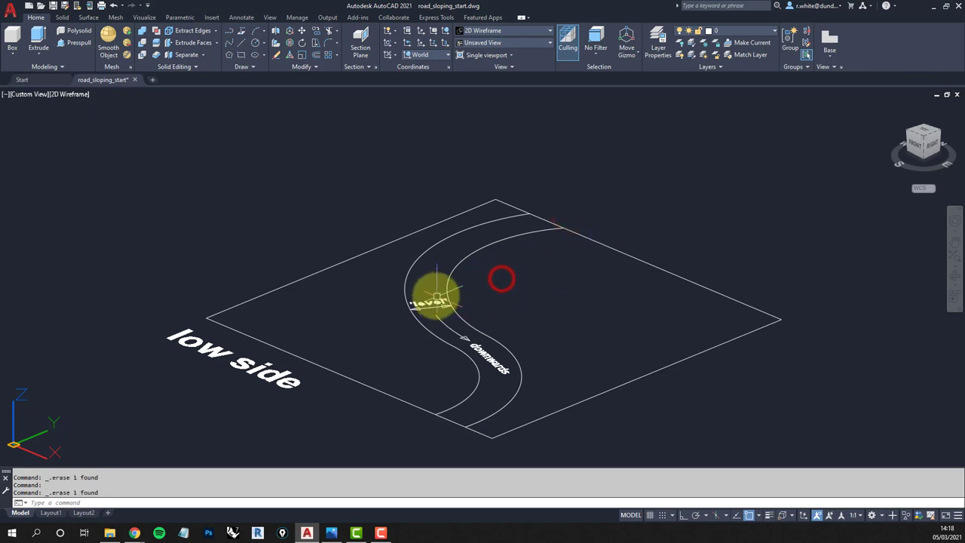
{"action": "left_click", "coordinate": [383, 294]}
{"action": "left_click", "coordinate": [478, 315]}
{"action": "key", "text": "Delete"}
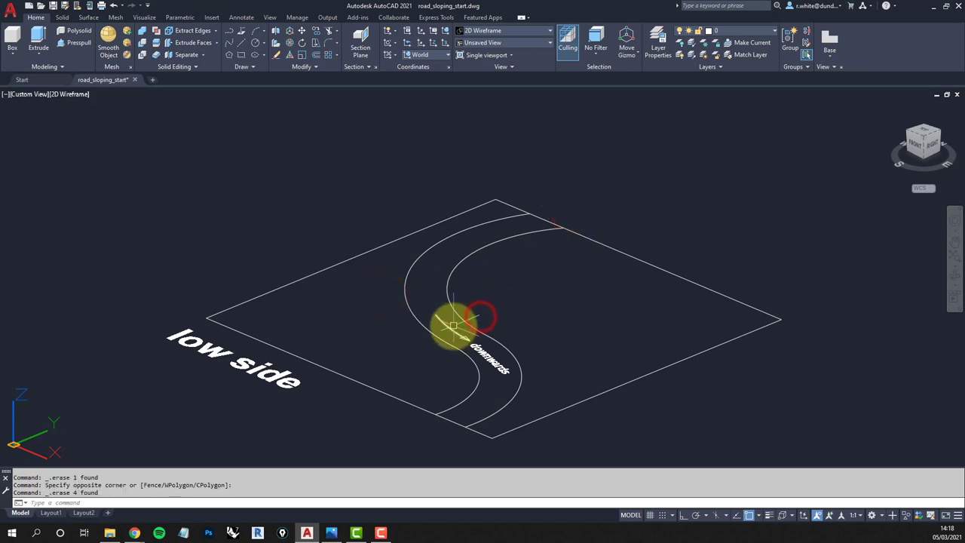
{"action": "left_click", "coordinate": [384, 300]}
{"action": "left_click", "coordinate": [530, 368]}
{"action": "key", "text": "Delete"}
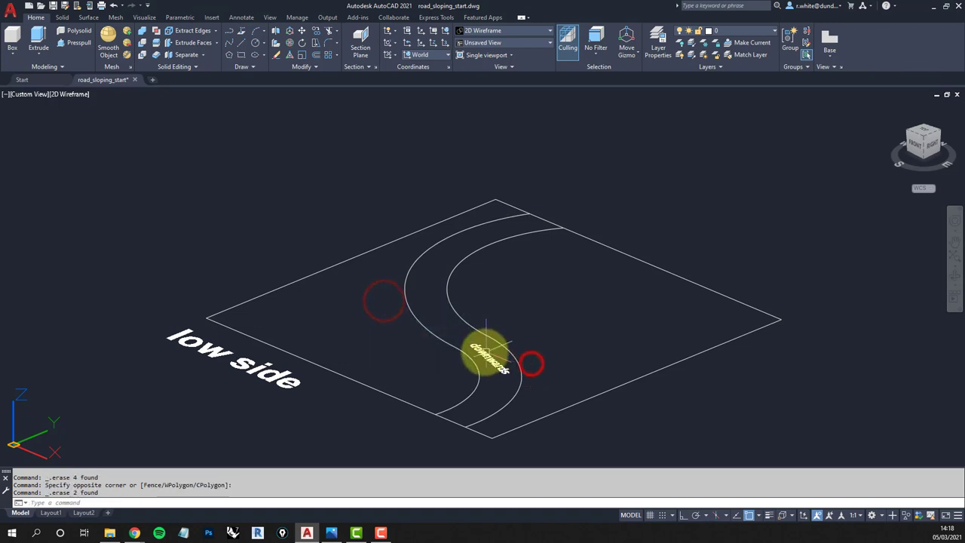
{"action": "left_click", "coordinate": [220, 352]}
{"action": "key", "text": "Delete"}
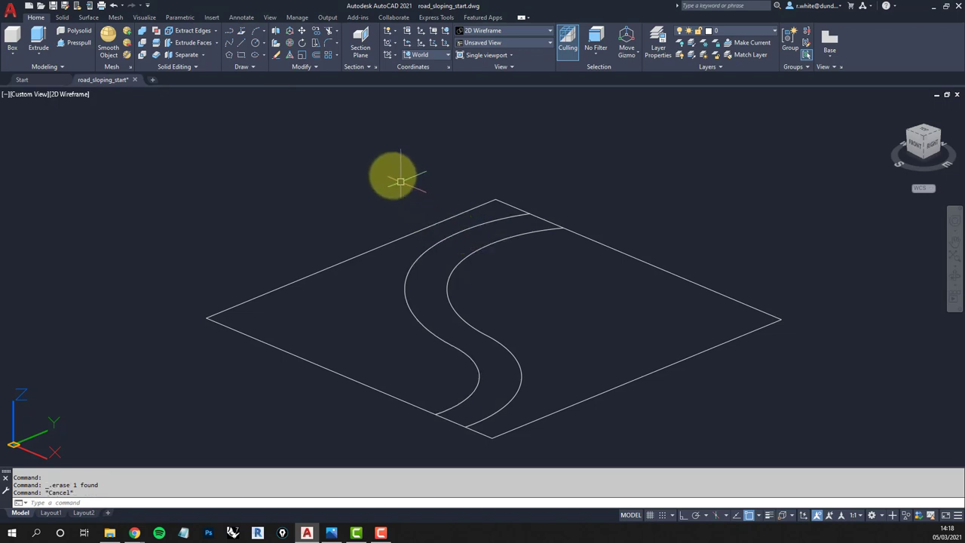
Offset the inner road edge by 2600 to create a middle curve between the edges
{"action": "left_click", "coordinate": [316, 59]}
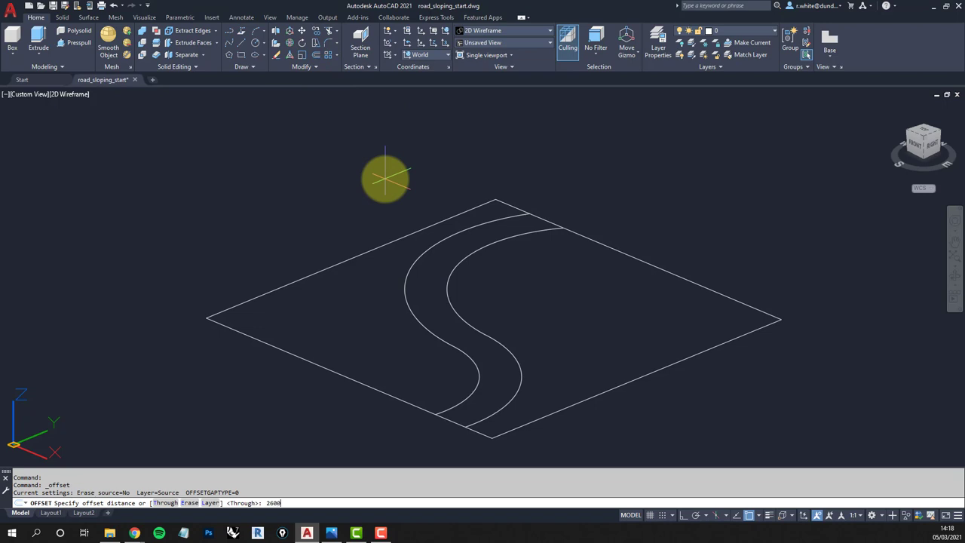
{"action": "type", "text": "2600"}
{"action": "key", "text": "Return"}
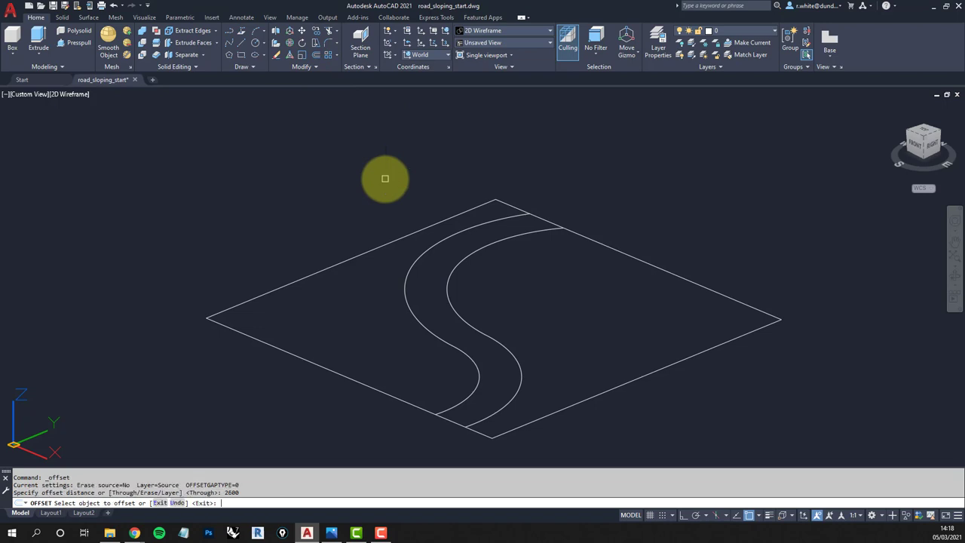
{"action": "left_click", "coordinate": [467, 256]}
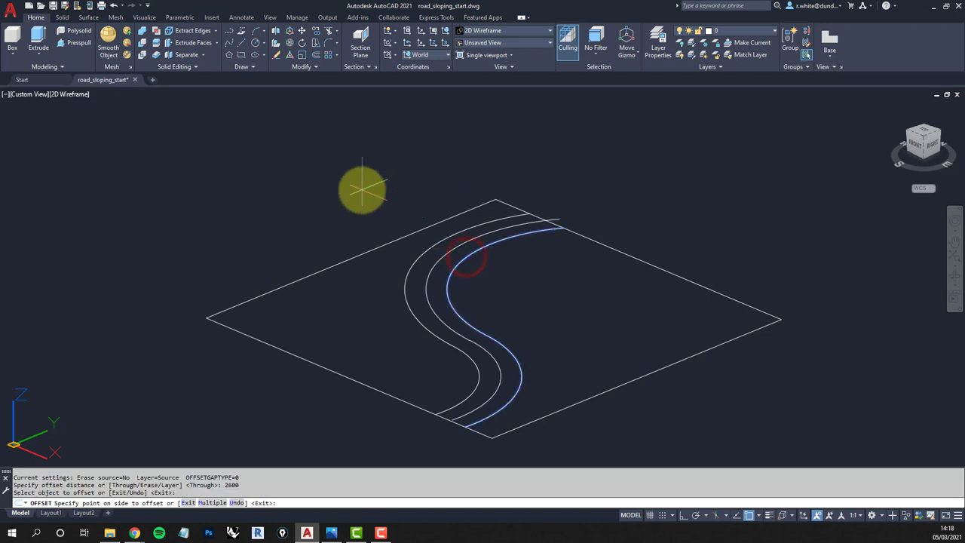
{"action": "left_click", "coordinate": [362, 189]}
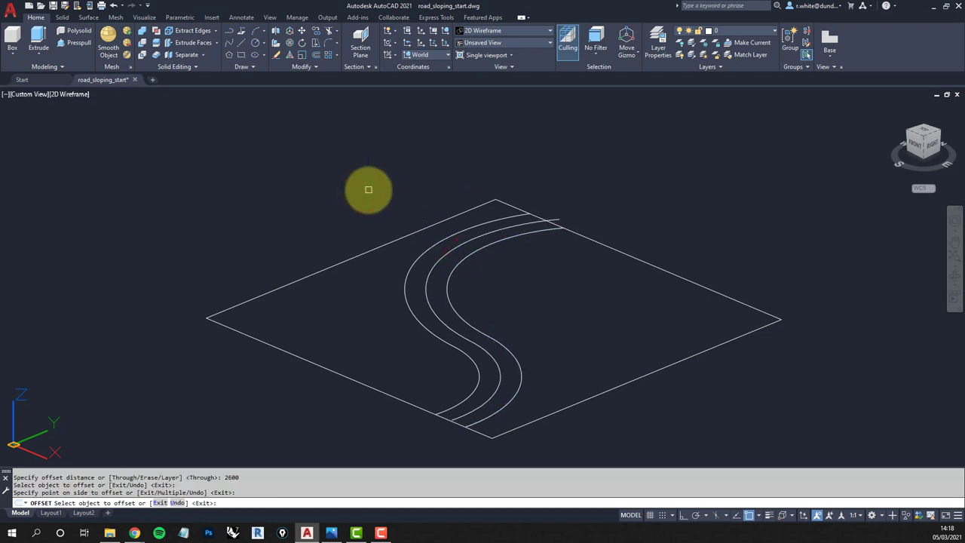
{"action": "key", "text": "Escape"}
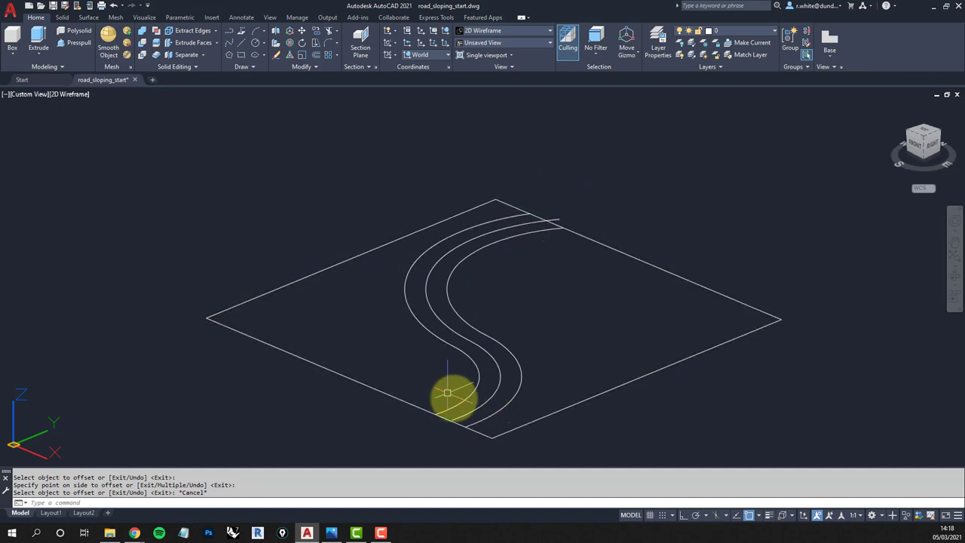
Extend the middle curve's lower end to the diagonal site edge line
{"action": "scroll", "coordinate": [452, 422], "scroll_direction": "up", "scroll_amount": 5}
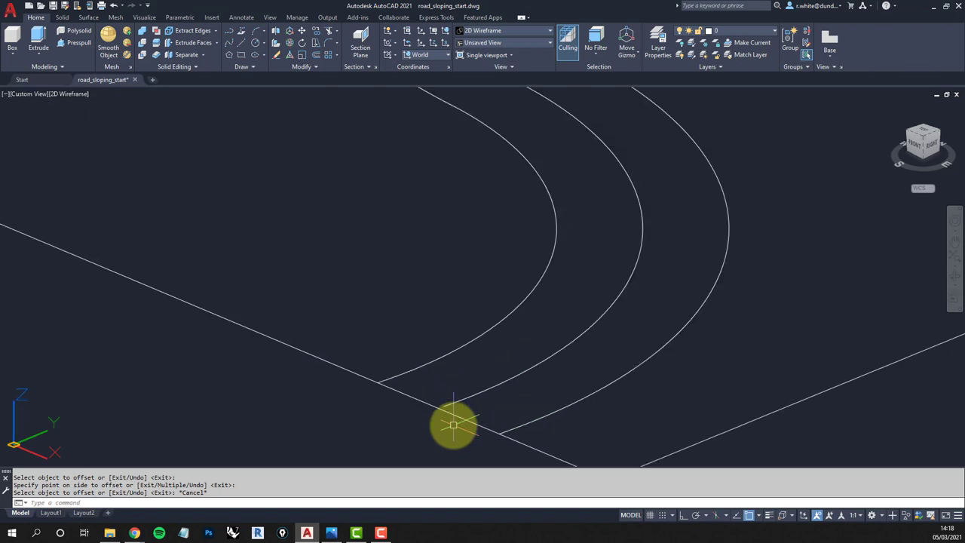
{"action": "scroll", "coordinate": [453, 426], "scroll_direction": "up", "scroll_amount": 2}
{"action": "key", "text": "Escape"}
{"action": "key", "text": "Escape"}
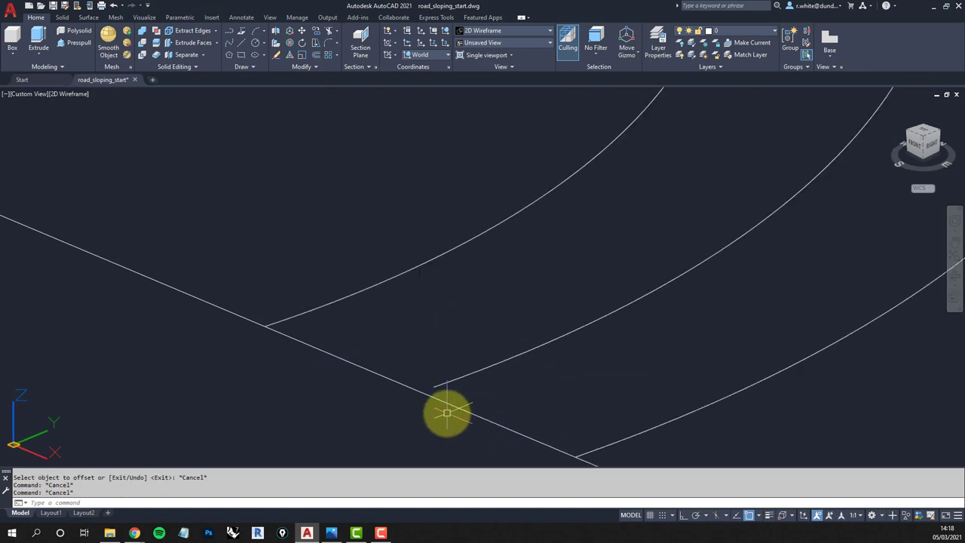
{"action": "type", "text": "ex"}
{"action": "key", "text": "Return"}
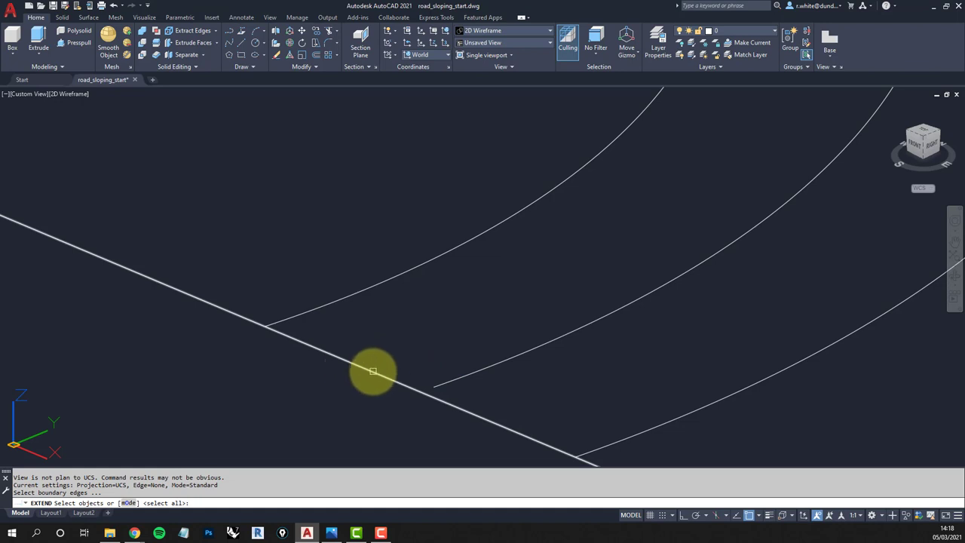
{"action": "left_click", "coordinate": [372, 371]}
{"action": "key", "text": "Return"}
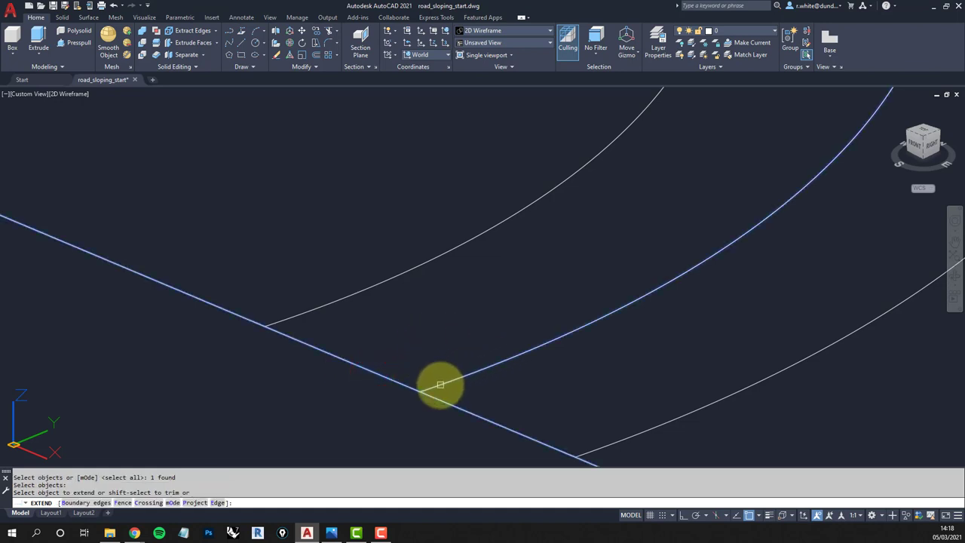
{"action": "left_click", "coordinate": [441, 385]}
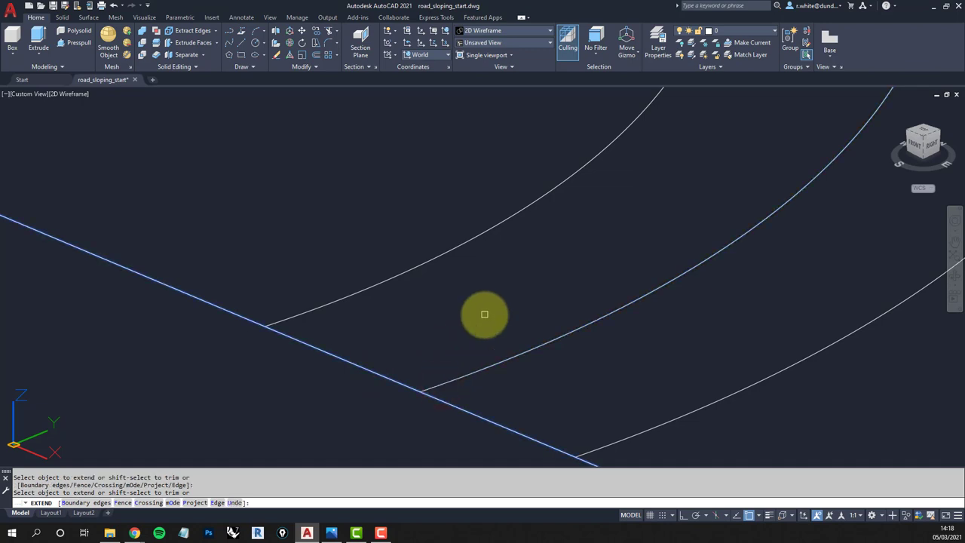
{"action": "key", "text": "Return"}
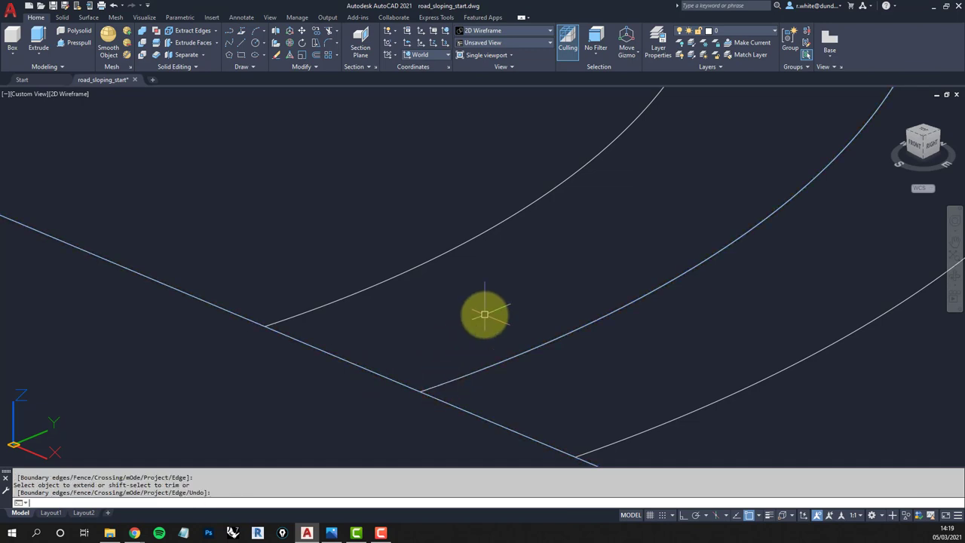
{"action": "scroll", "coordinate": [484, 315], "scroll_direction": "down", "scroll_amount": 3}
{"action": "middle_click_drag", "start_coordinate": [491, 317], "coordinate": [515, 296], "text": "shift"}
{"action": "scroll", "coordinate": [543, 204], "scroll_direction": "up", "scroll_amount": 4}
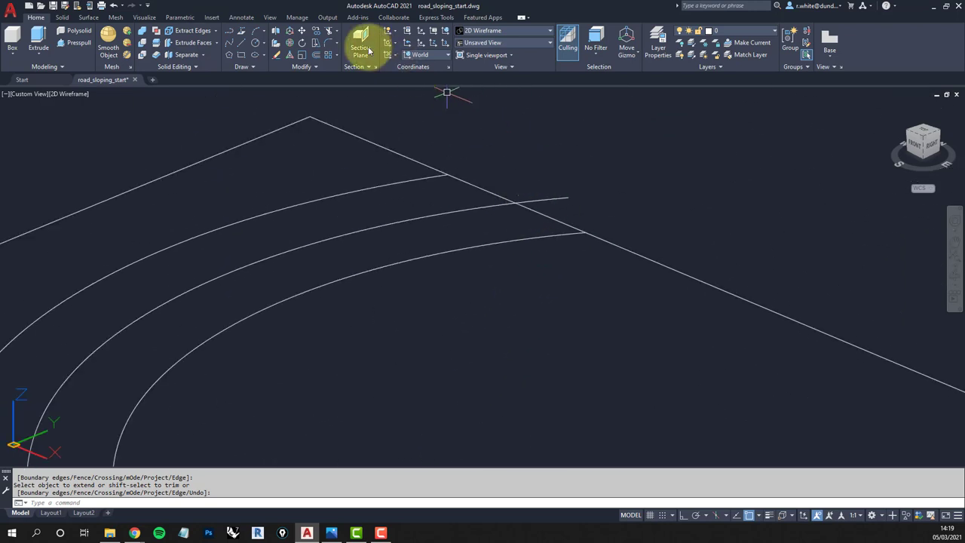
Trim the arc stub overshooting the site's long top edge, using that edge as cutting edge
{"action": "left_click", "coordinate": [330, 31]}
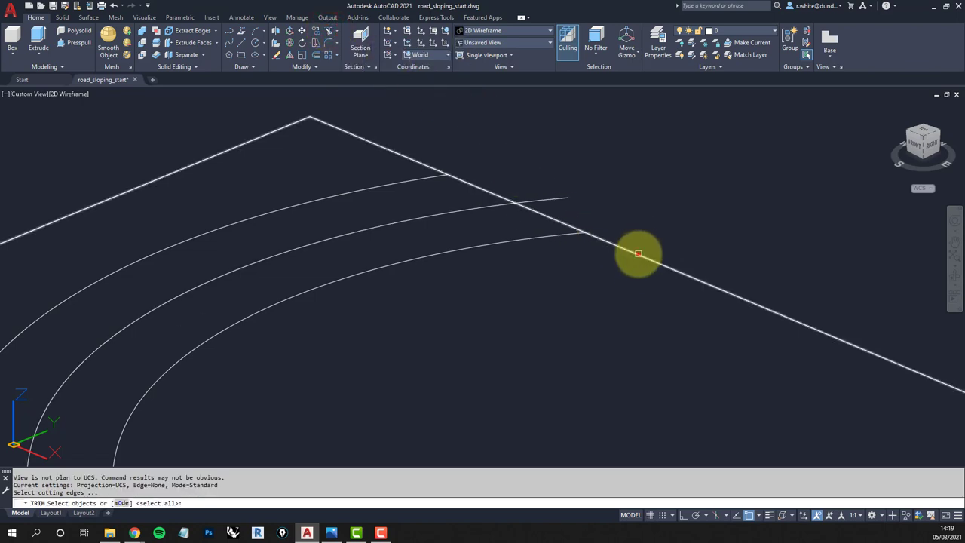
{"action": "left_click", "coordinate": [638, 254]}
{"action": "key", "text": "Return"}
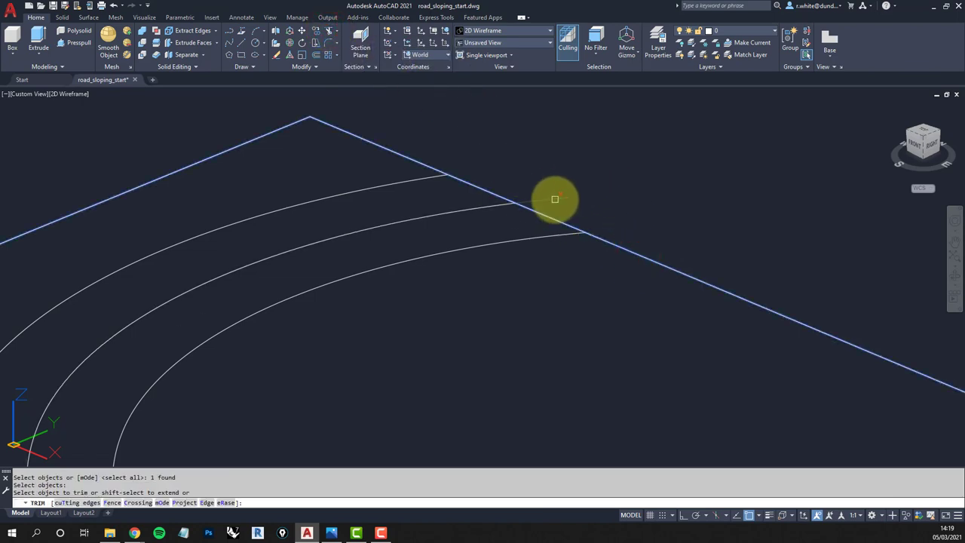
{"action": "left_click", "coordinate": [555, 199]}
{"action": "scroll", "coordinate": [596, 208], "scroll_direction": "down", "scroll_amount": 3}
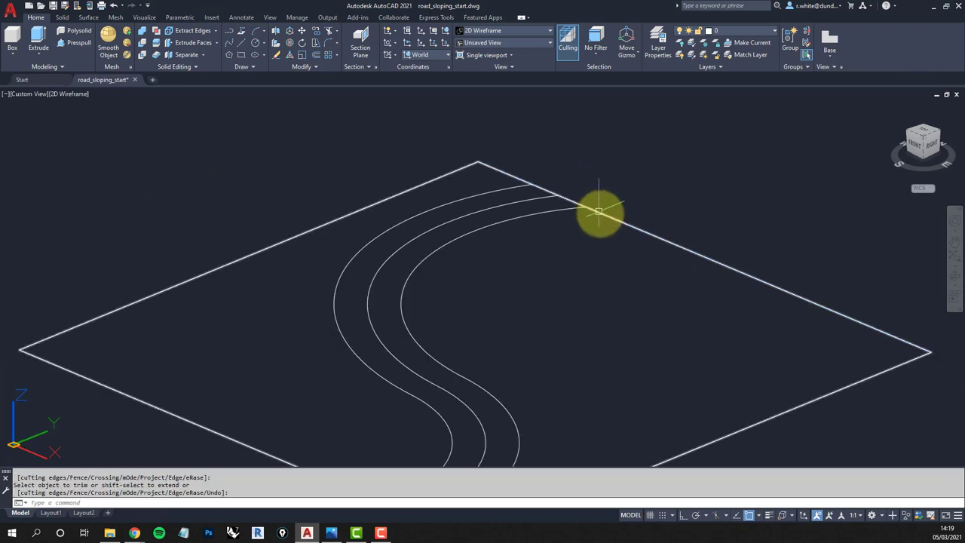
{"action": "scroll", "coordinate": [600, 219], "scroll_direction": "down", "scroll_amount": 2}
{"action": "scroll", "coordinate": [554, 252], "scroll_direction": "up", "scroll_amount": 3}
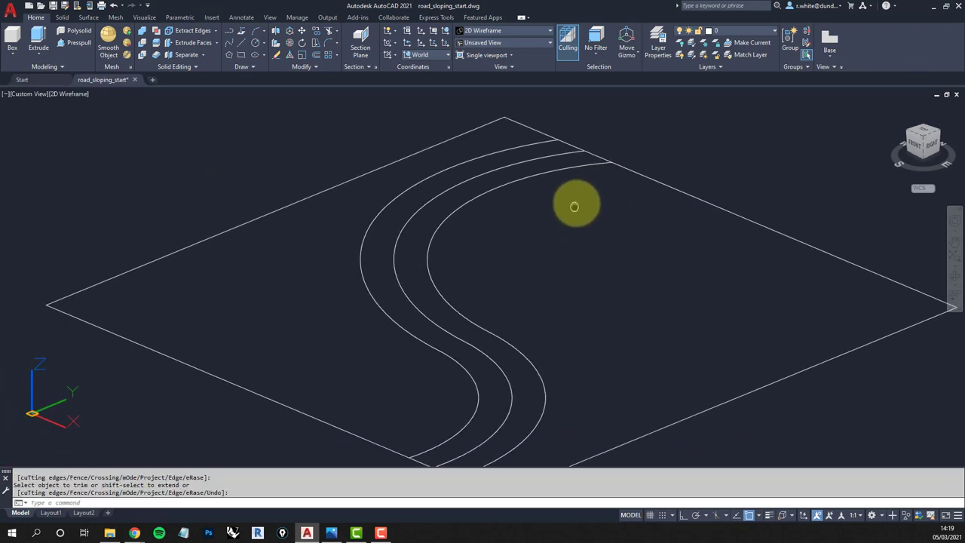
{"action": "scroll", "coordinate": [582, 198], "scroll_direction": "down", "scroll_amount": 1}
{"action": "scroll", "coordinate": [543, 249], "scroll_direction": "up", "scroll_amount": 1}
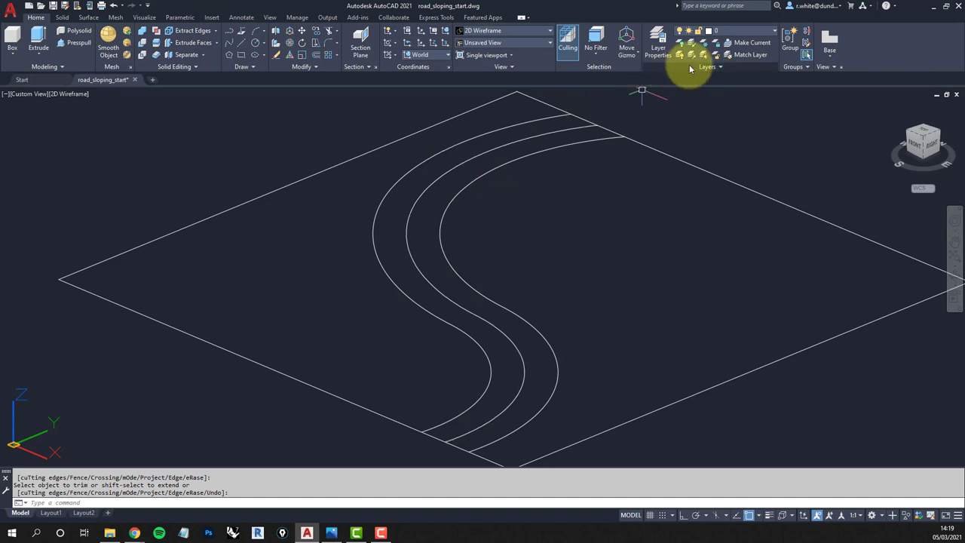
Turn on the spot heights layer, make it current, and pan to the road-end markers
{"action": "left_click", "coordinate": [774, 32]}
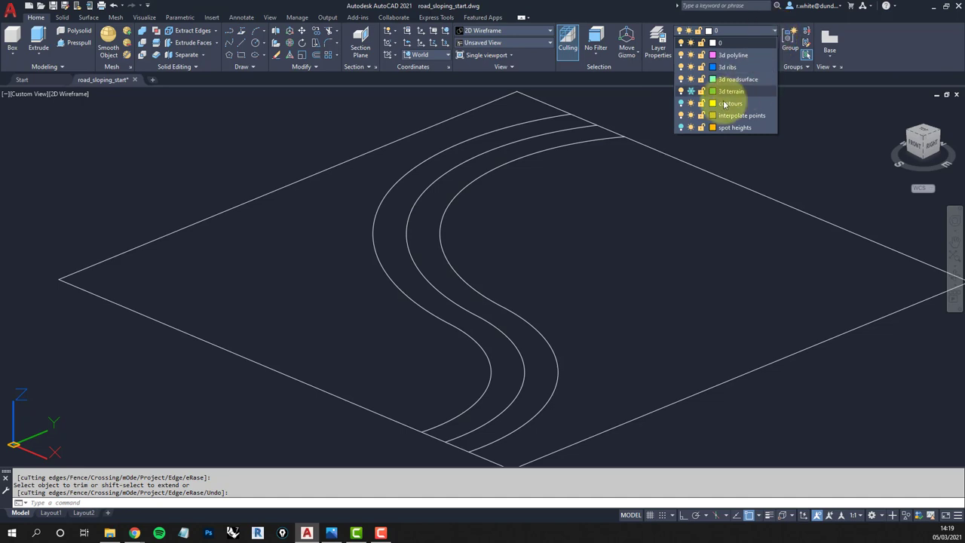
{"action": "left_click", "coordinate": [682, 128]}
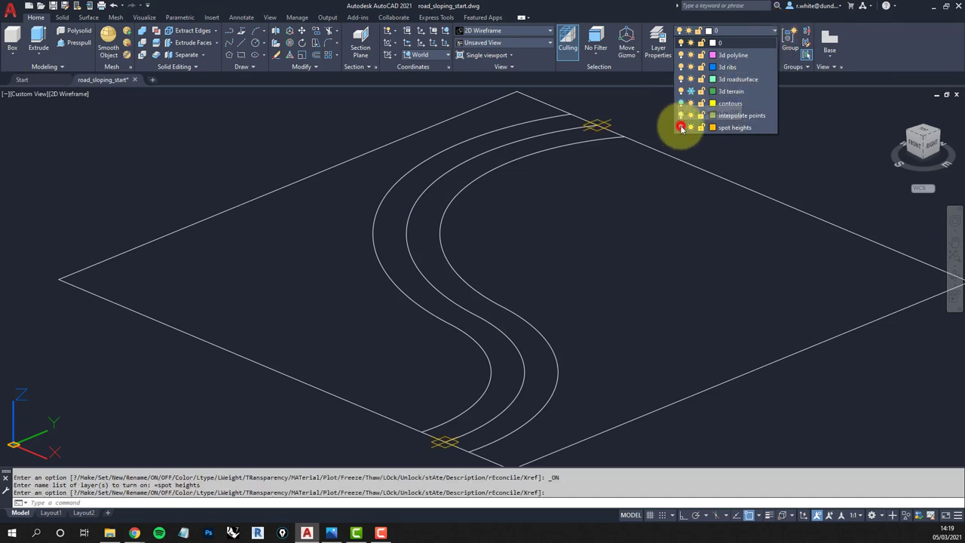
{"action": "left_click", "coordinate": [736, 128]}
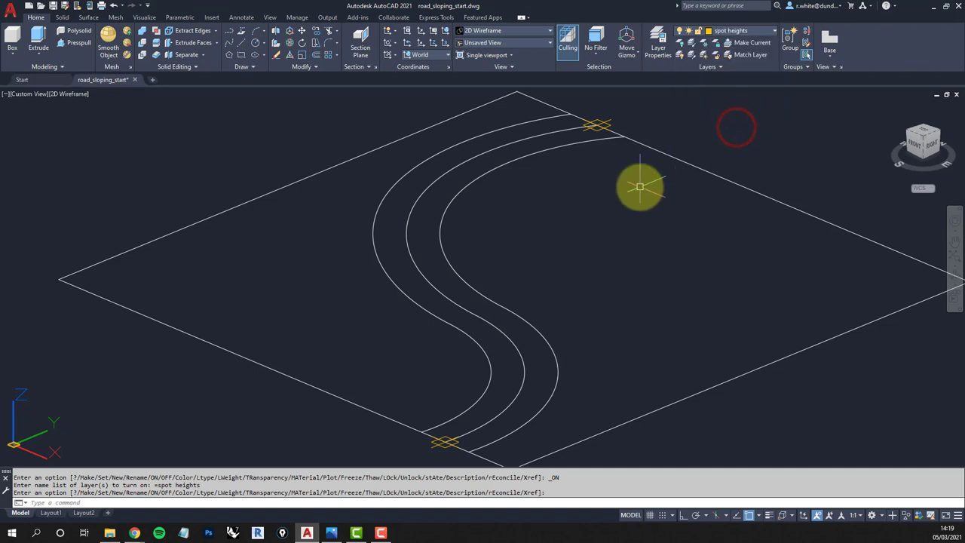
{"action": "middle_click_drag", "start_coordinate": [623, 209], "coordinate": [610, 201]}
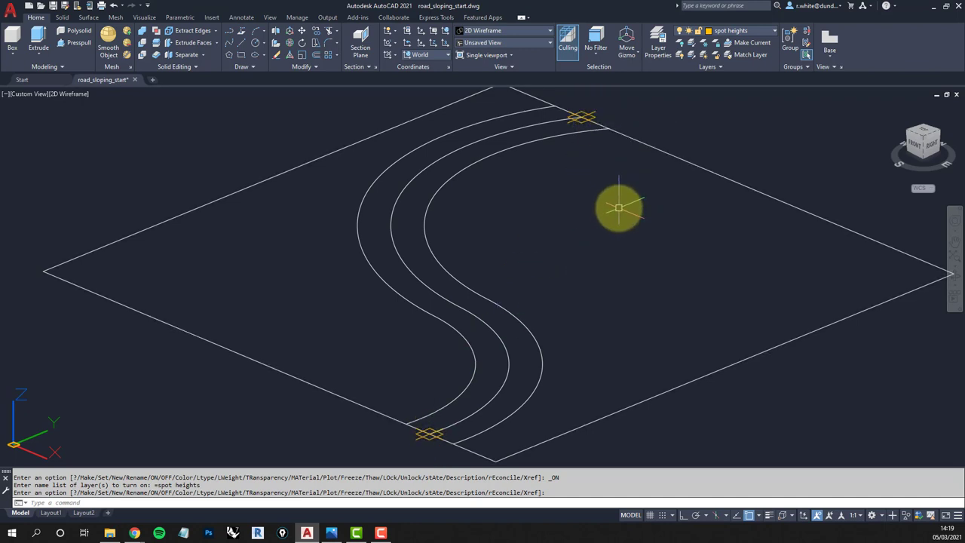
{"action": "scroll", "coordinate": [623, 206], "scroll_direction": "down", "scroll_amount": 2}
{"action": "middle_click_drag", "start_coordinate": [623, 215], "coordinate": [612, 233]}
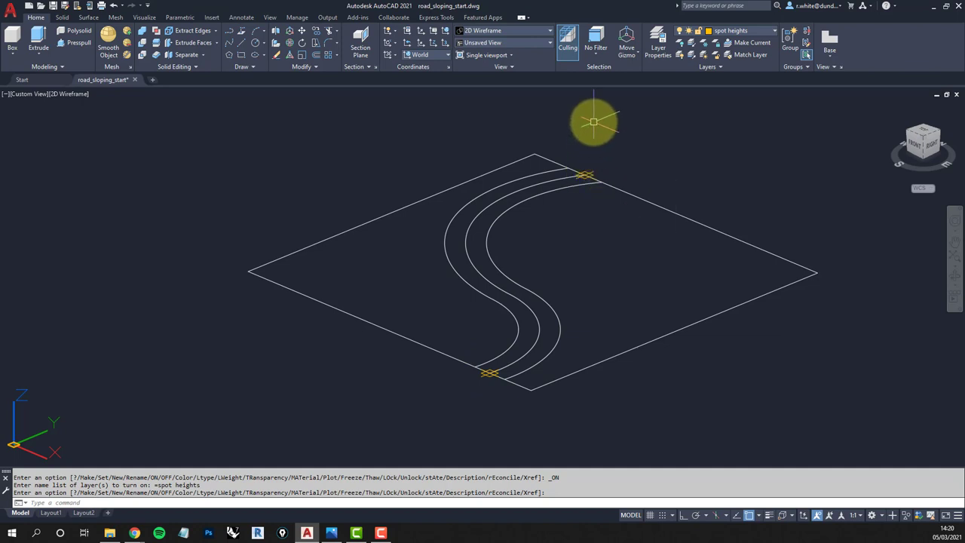
{"action": "middle_click_drag", "start_coordinate": [594, 122], "coordinate": [586, 134]}
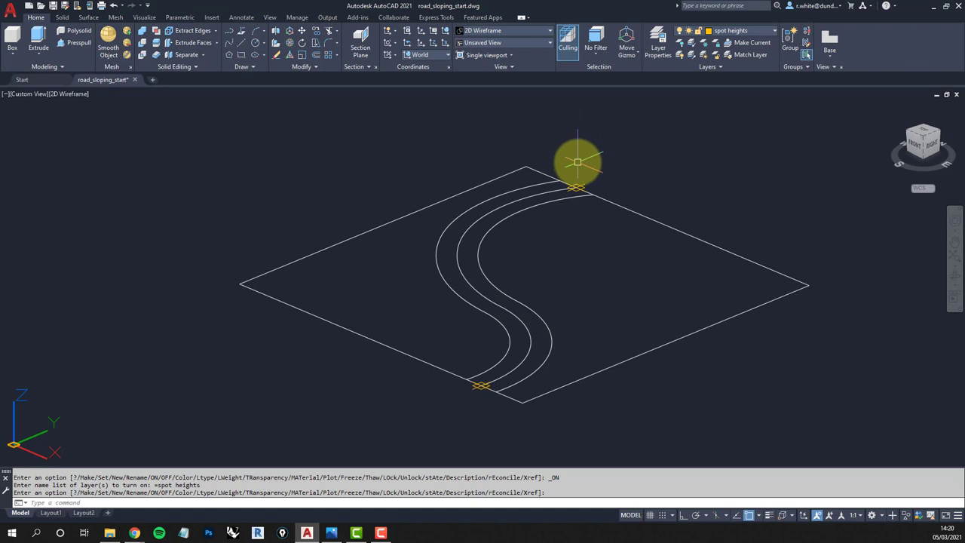
{"action": "key", "text": "Escape"}
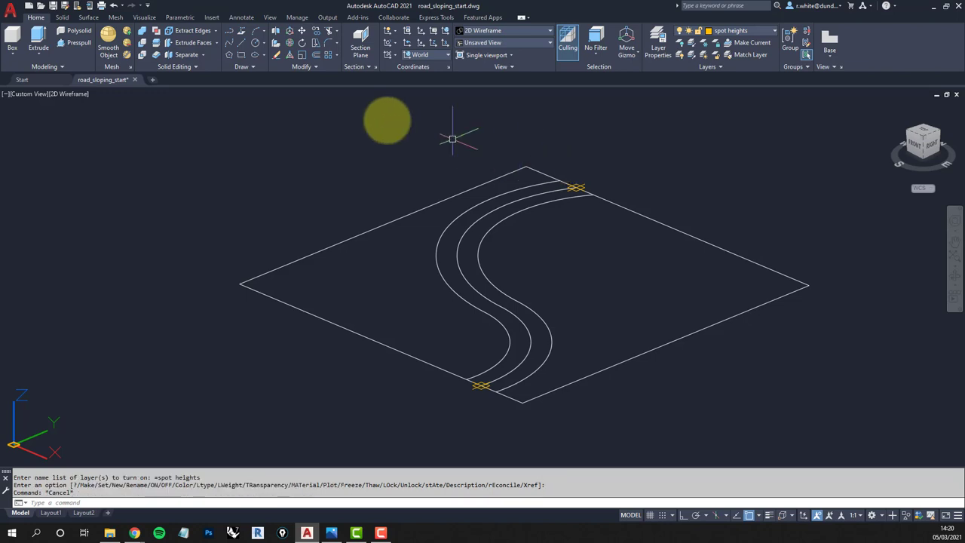
Move the lower spot-height marker by displacement 0,0,2200
{"action": "left_click", "coordinate": [302, 31]}
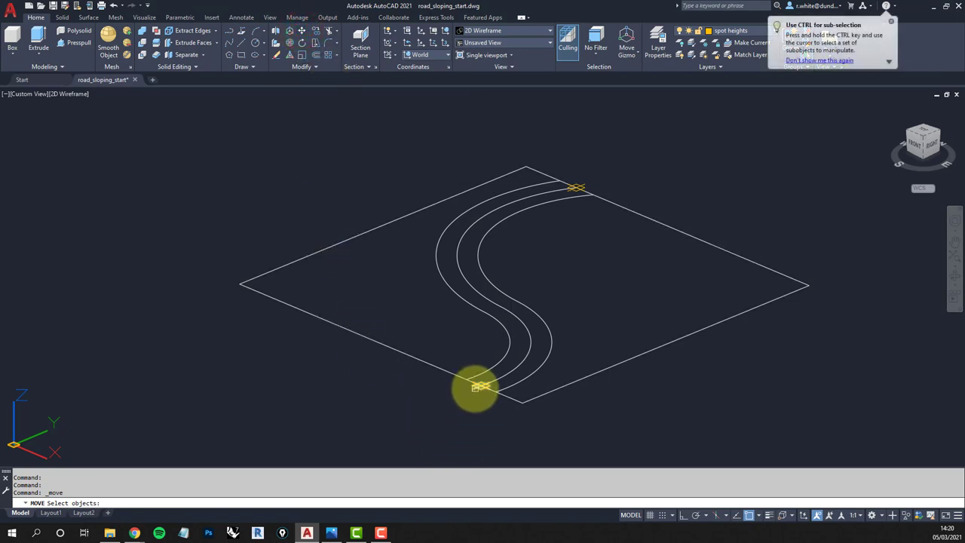
{"action": "left_click", "coordinate": [480, 386]}
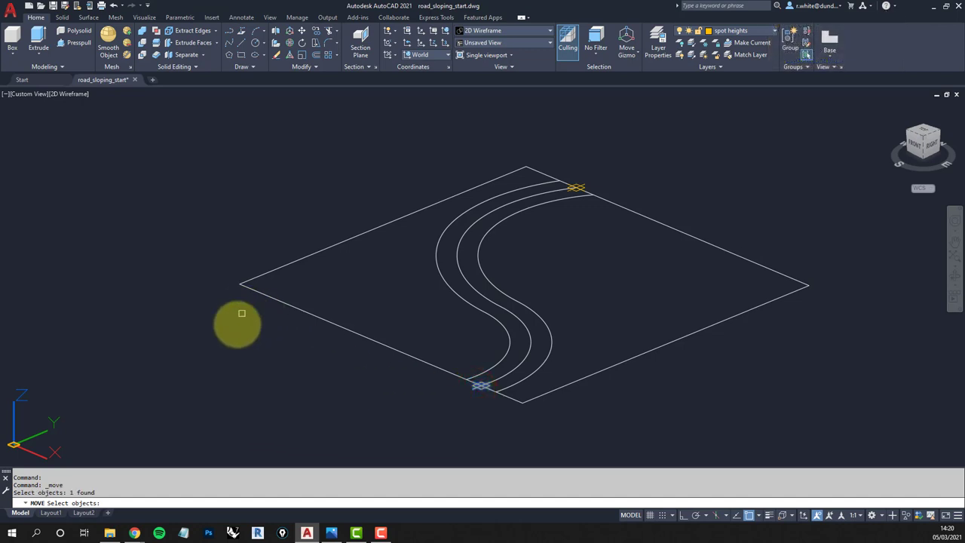
{"action": "key", "text": "Return"}
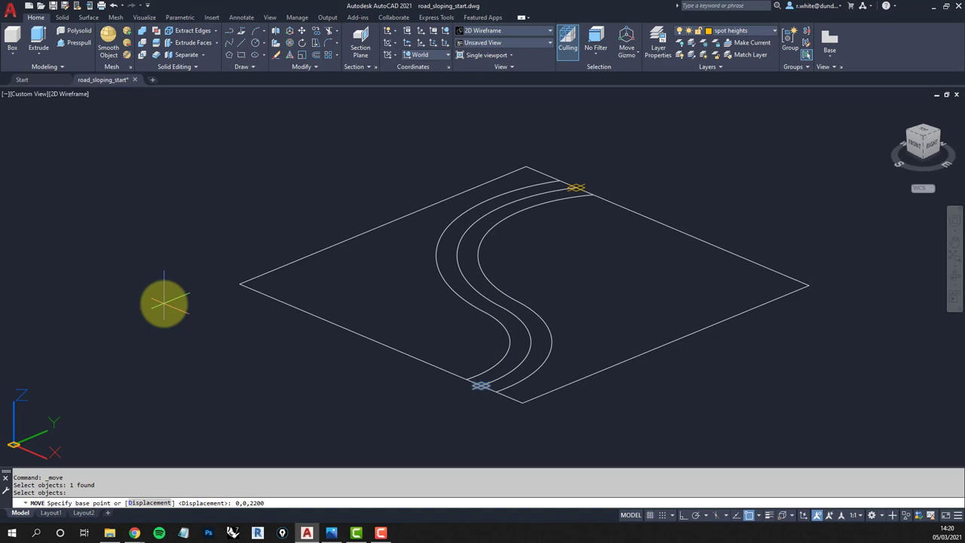
{"action": "key", "text": "Return"}
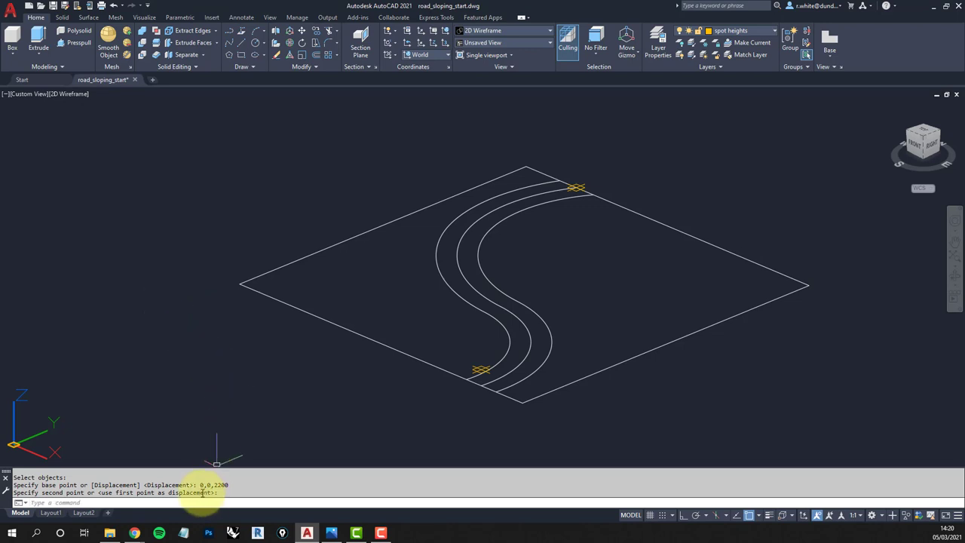
Highlight the 2200 displacement value in the command history
{"action": "left_click_drag", "start_coordinate": [199, 485], "coordinate": [203, 486]}
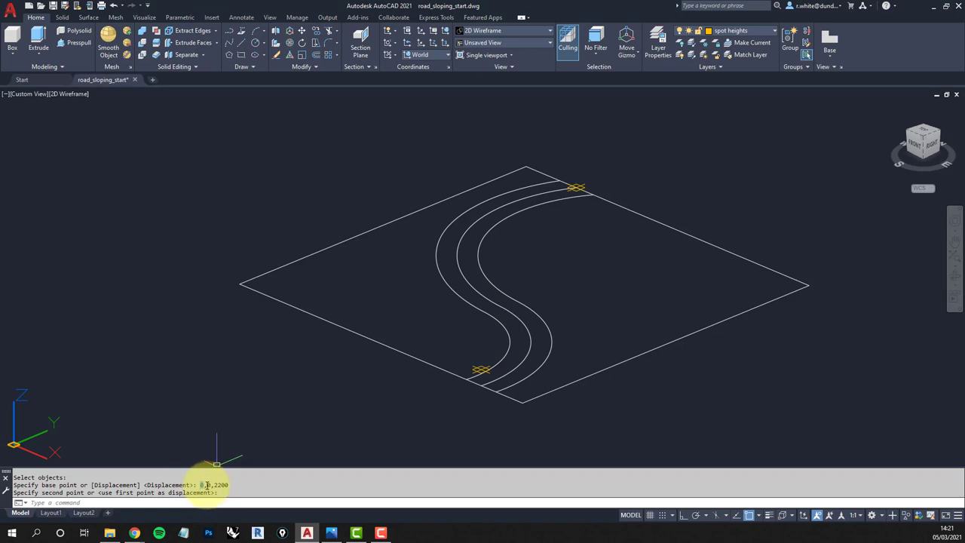
{"action": "left_click", "coordinate": [205, 485]}
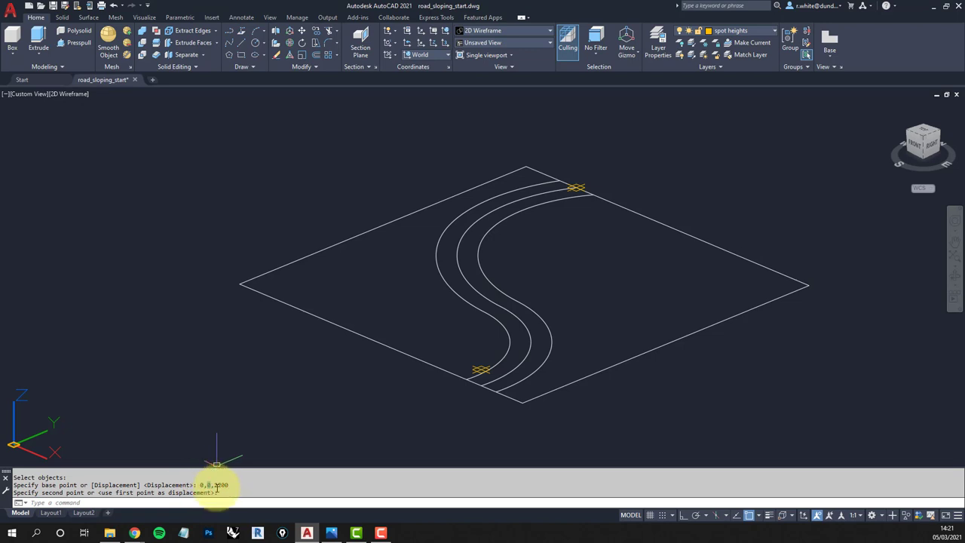
{"action": "double_click", "coordinate": [215, 485]}
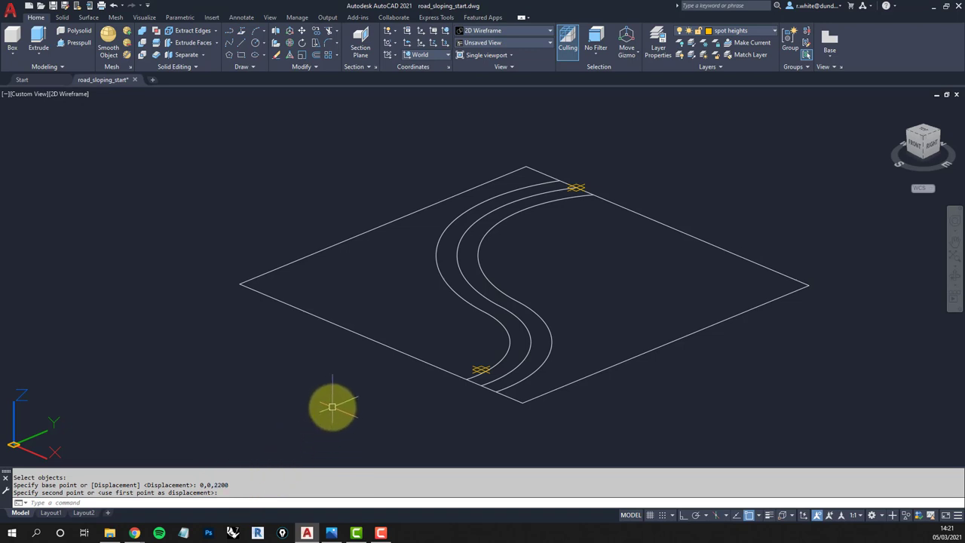
{"action": "key", "text": "Escape"}
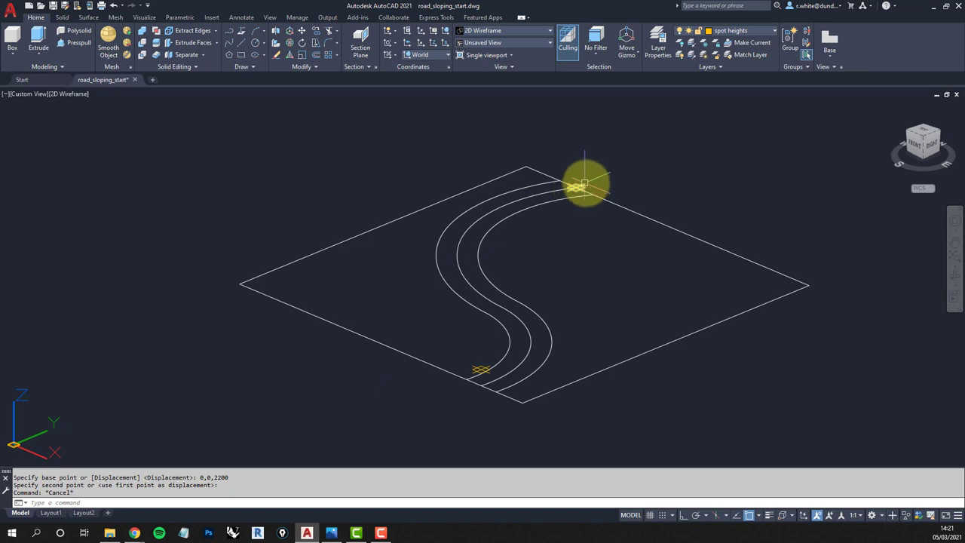
{"action": "middle_click_drag", "start_coordinate": [580, 184], "coordinate": [551, 205]}
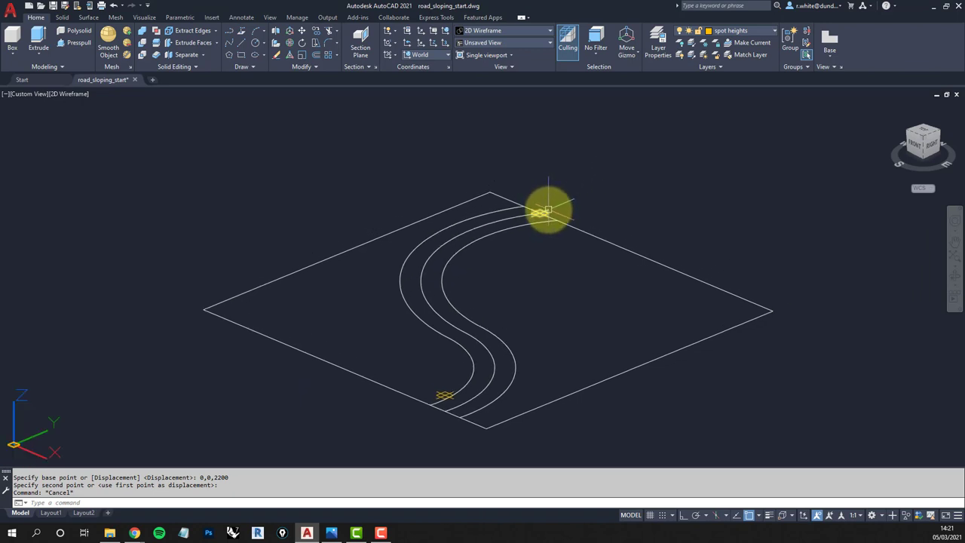
{"action": "mouse_move", "coordinate": [548, 210]}
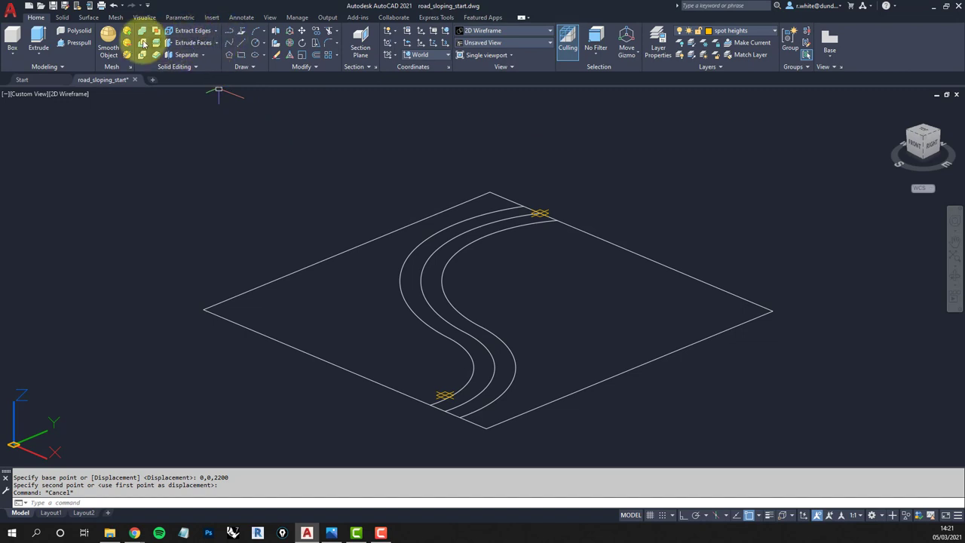
Move the upper-end spot-height marker by displacement 0,0,10200
{"action": "left_click", "coordinate": [302, 33]}
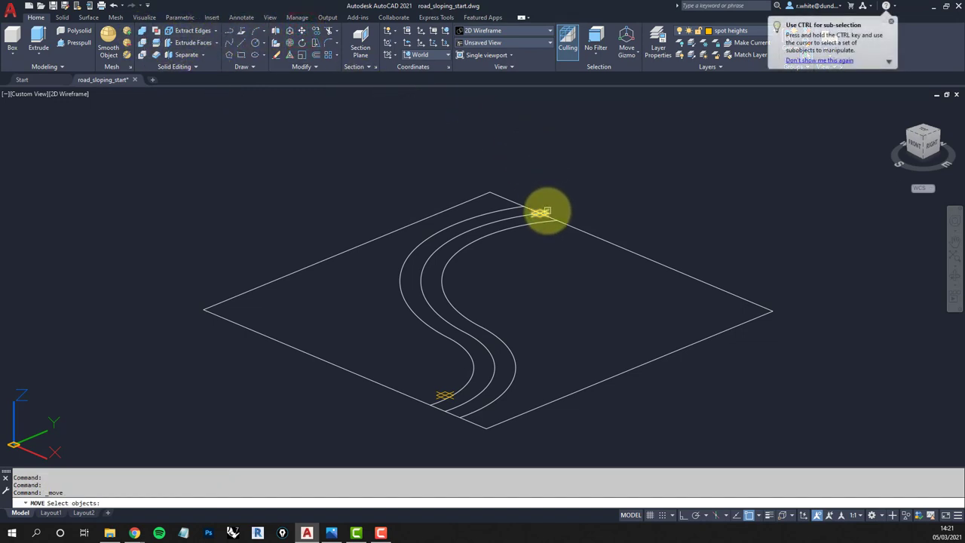
{"action": "left_click", "coordinate": [547, 212]}
{"action": "key", "text": "Return"}
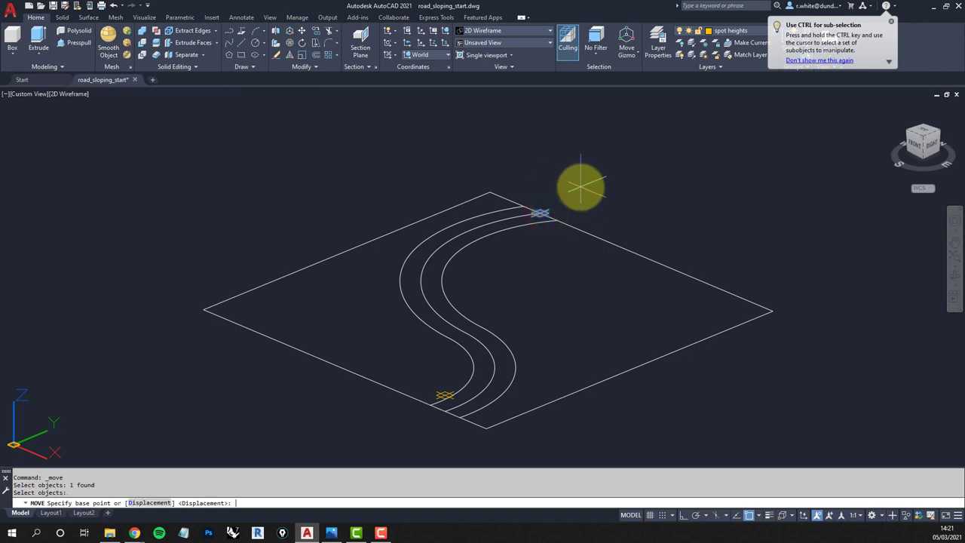
{"action": "type", "text": "0"}
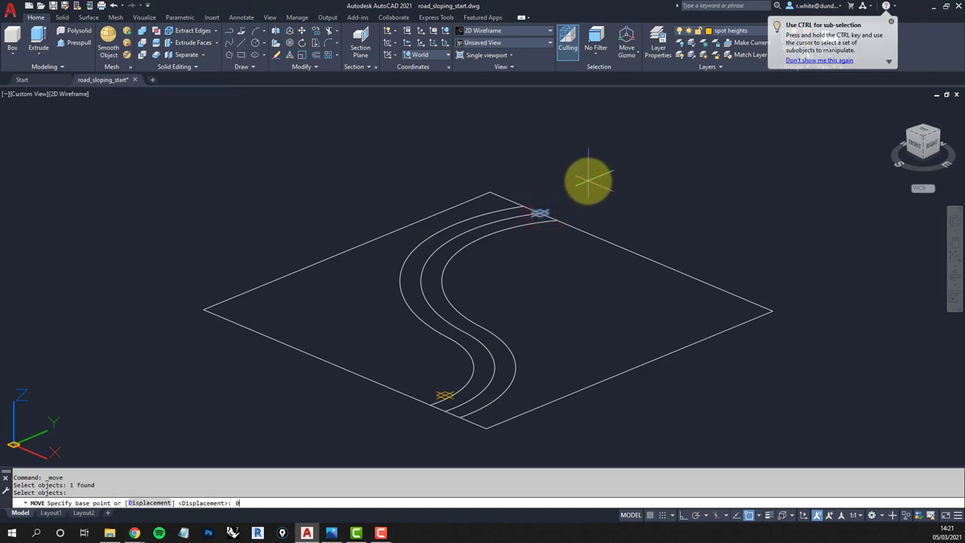
{"action": "type", "text": ",0,10200"}
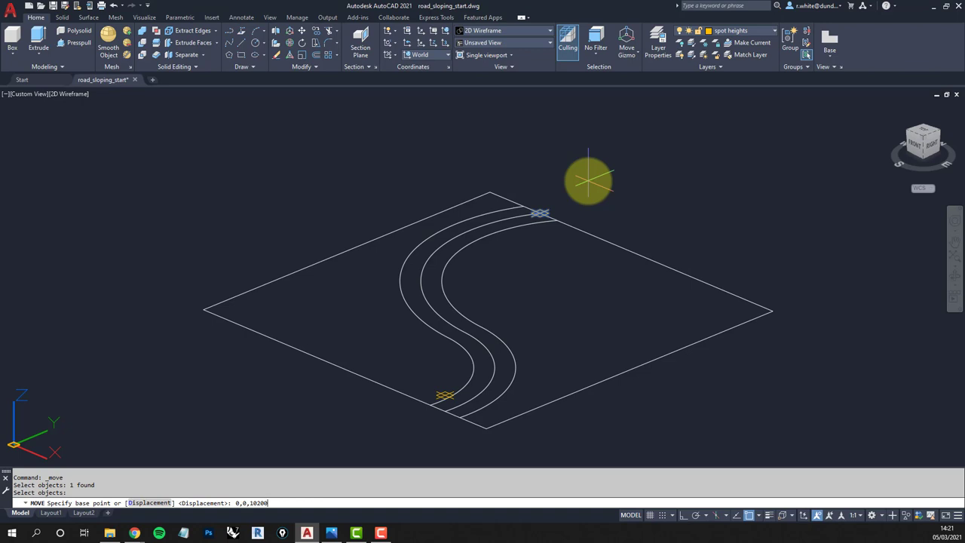
{"action": "key", "text": "Return"}
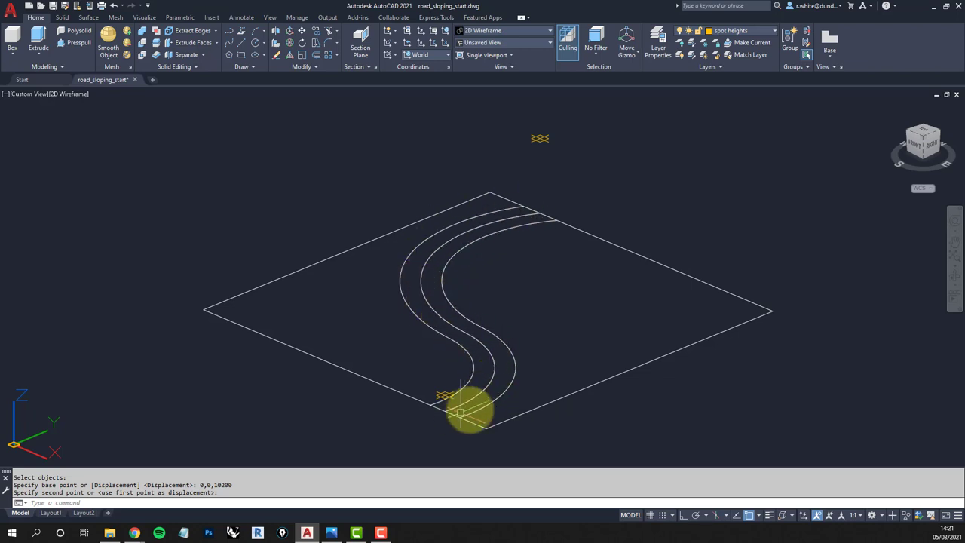
Move the middle road curve by displacement 0,0,2200 and orbit to see the rise
{"action": "left_click", "coordinate": [302, 32]}
{"action": "left_click", "coordinate": [455, 328]}
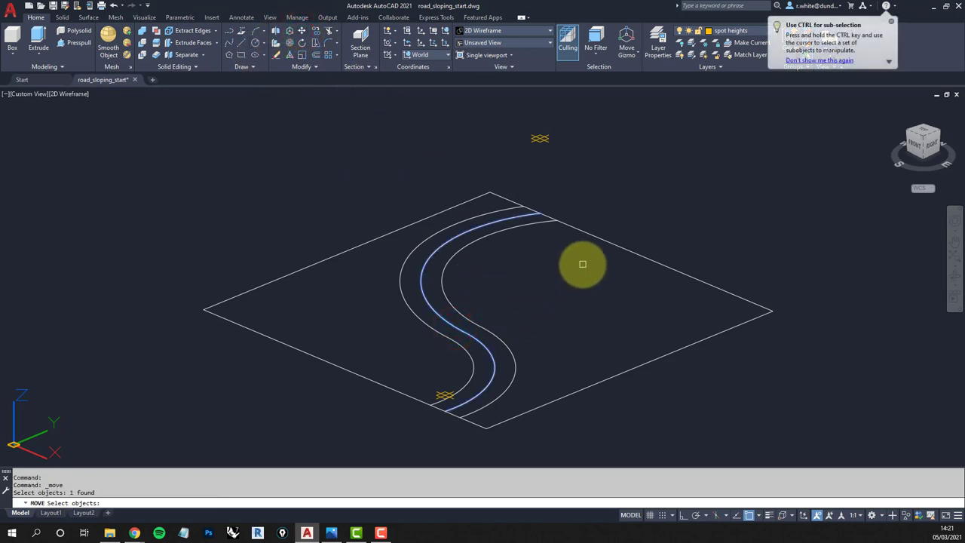
{"action": "key", "text": "Return"}
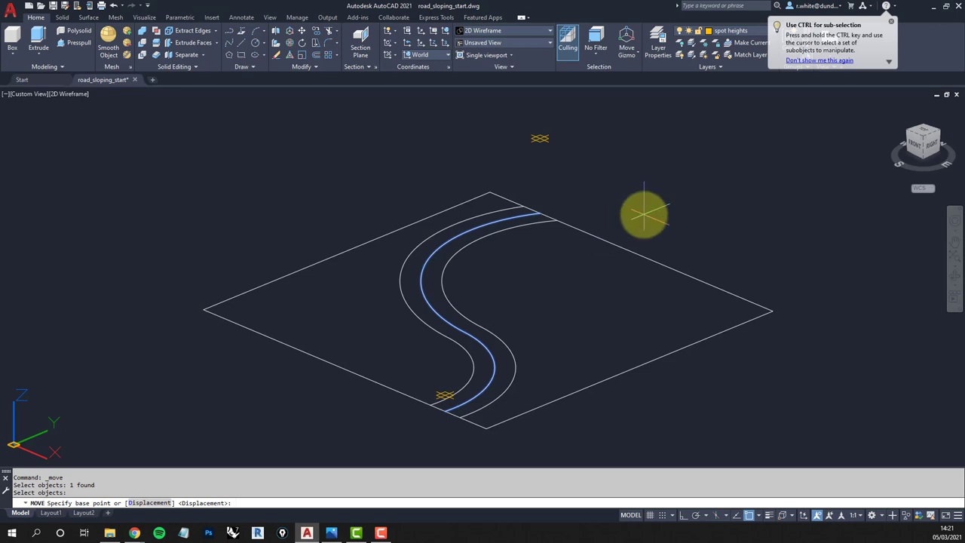
{"action": "type", "text": "0,"}
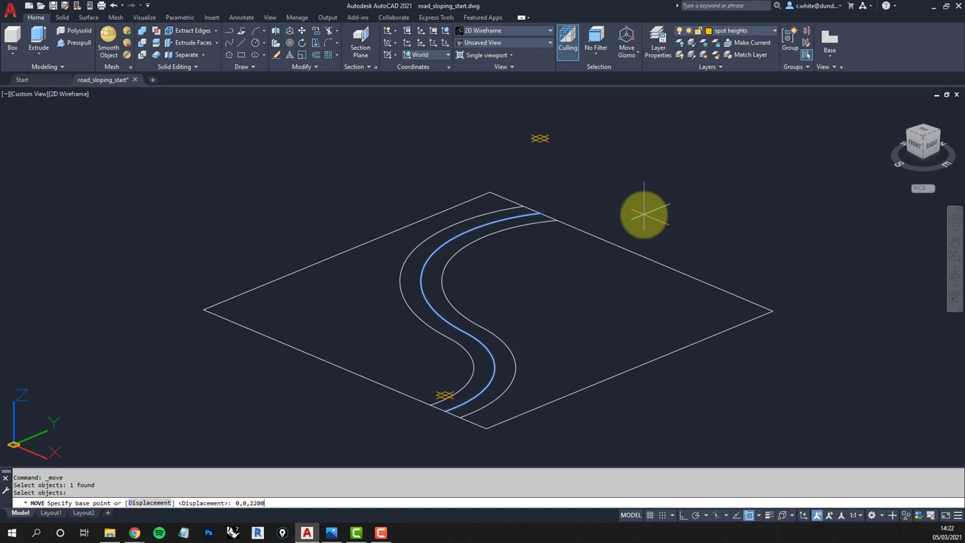
{"action": "type", "text": "0,2200"}
{"action": "key", "text": "Return"}
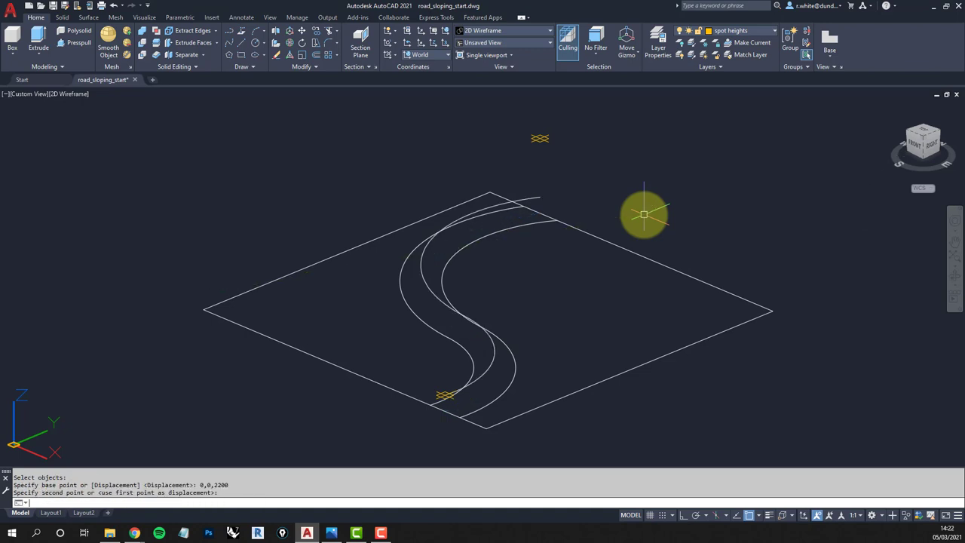
{"action": "key", "text": "Return"}
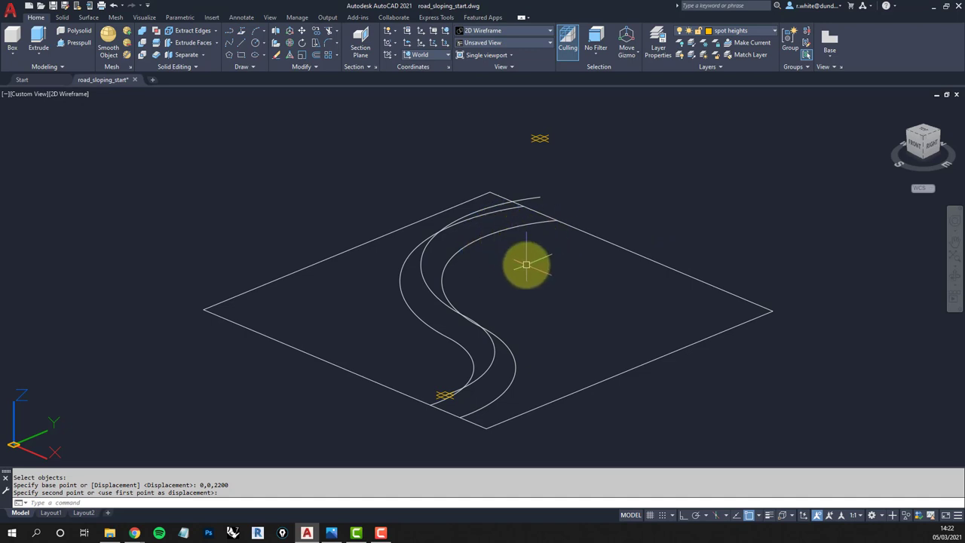
{"action": "mouse_move", "coordinate": [528, 263]}
{"action": "middle_mouse_down", "text": "shift"}
{"action": "mouse_move", "coordinate": [530, 276]}
{"action": "mouse_move", "coordinate": [498, 281]}
{"action": "mouse_move", "coordinate": [593, 269]}
{"action": "mouse_move", "coordinate": [612, 256]}
{"action": "mouse_move", "coordinate": [520, 280]}
{"action": "mouse_move", "coordinate": [513, 265]}
{"action": "mouse_move", "coordinate": [508, 276]}
{"action": "mouse_move", "coordinate": [558, 268]}
{"action": "mouse_move", "coordinate": [535, 268]}
{"action": "middle_mouse_up", "text": "shift"}
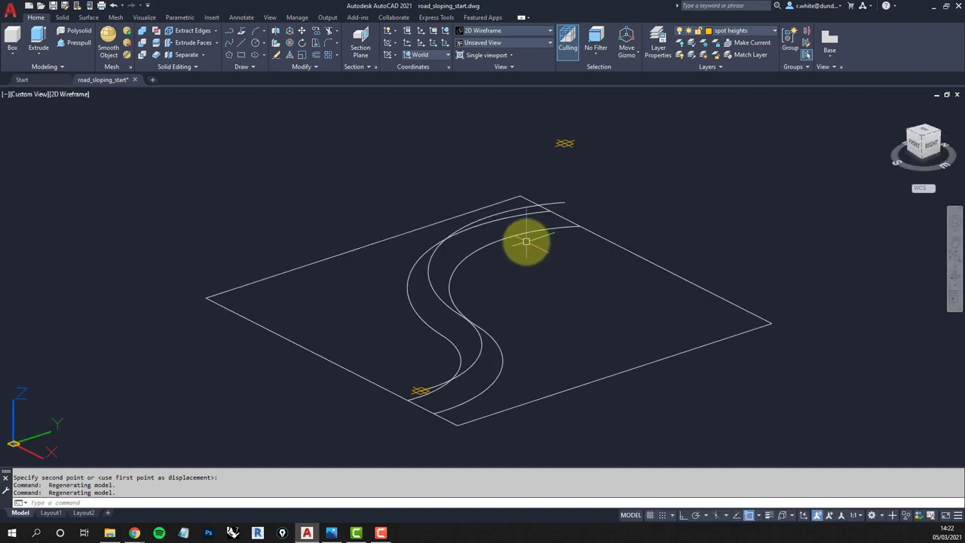
{"action": "middle_click_drag", "start_coordinate": [524, 269], "coordinate": [529, 289], "text": "shift"}
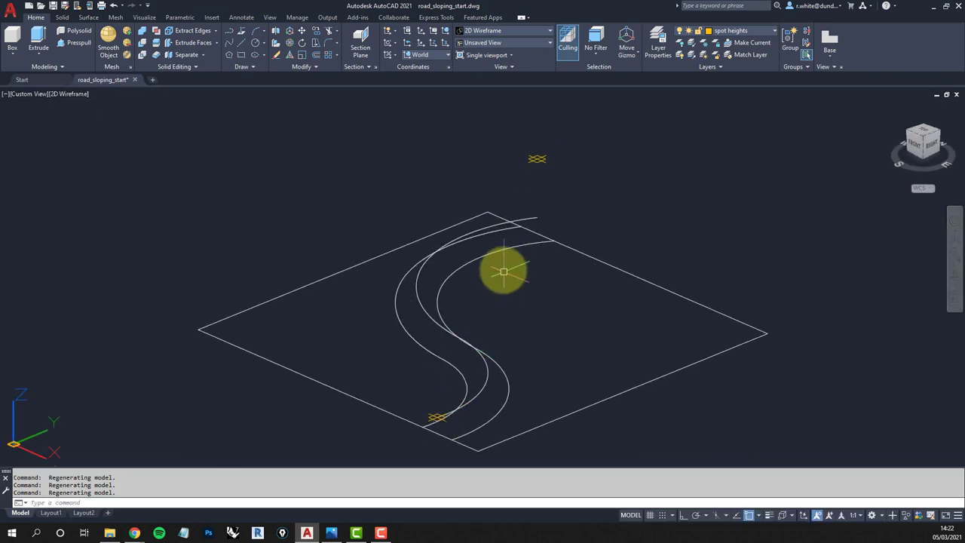
{"action": "scroll", "coordinate": [539, 216], "scroll_direction": "up", "scroll_amount": 3}
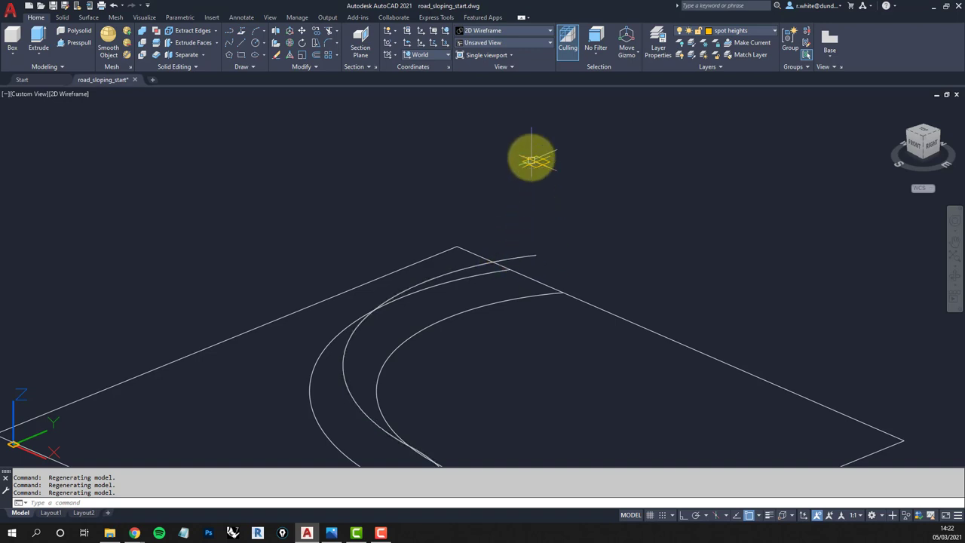
Turn off Nearest object snapping in the OSNAP options
{"action": "left_click", "coordinate": [758, 516]}
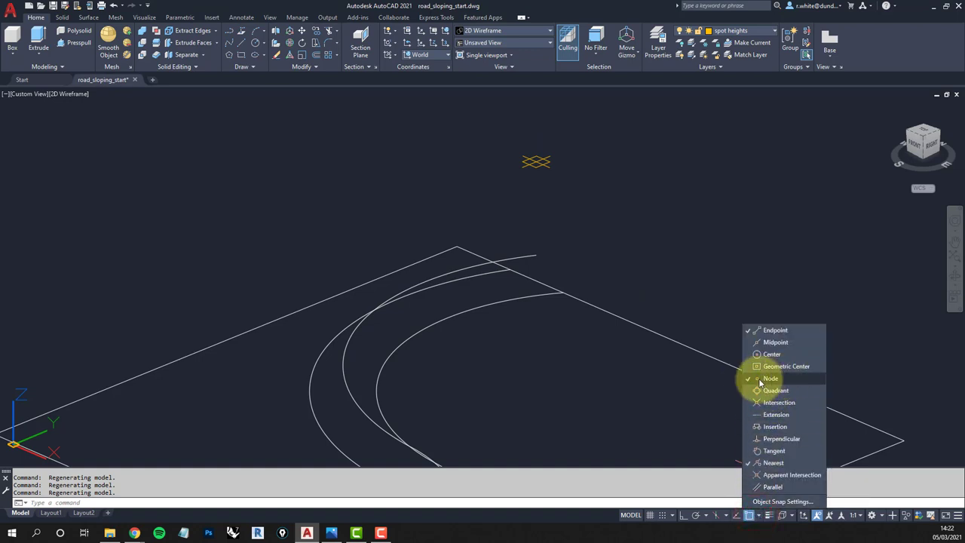
{"action": "left_click", "coordinate": [751, 463]}
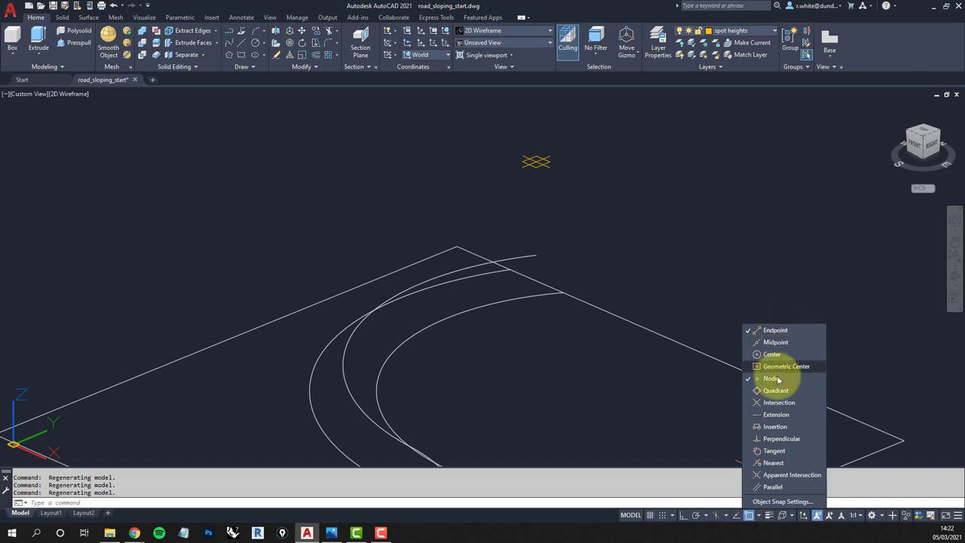
{"action": "left_click", "coordinate": [705, 259]}
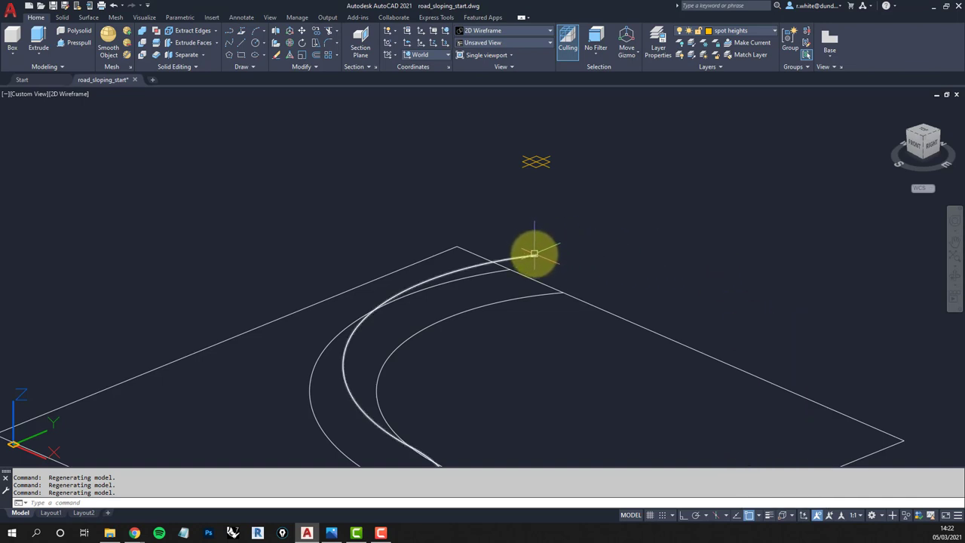
Draw a line from the curve's upper endpoint up to the raised spot-height marker
{"action": "type", "text": "l"}
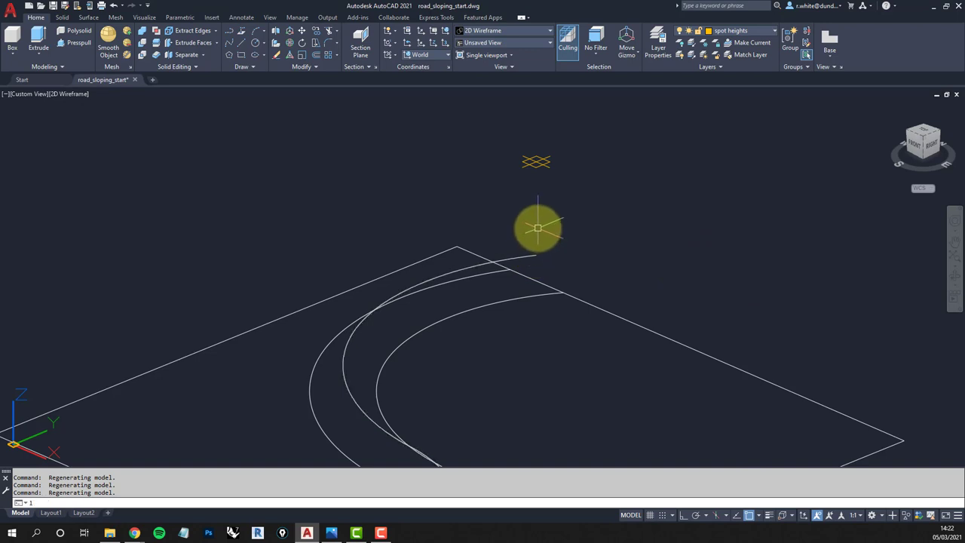
{"action": "key", "text": "Return"}
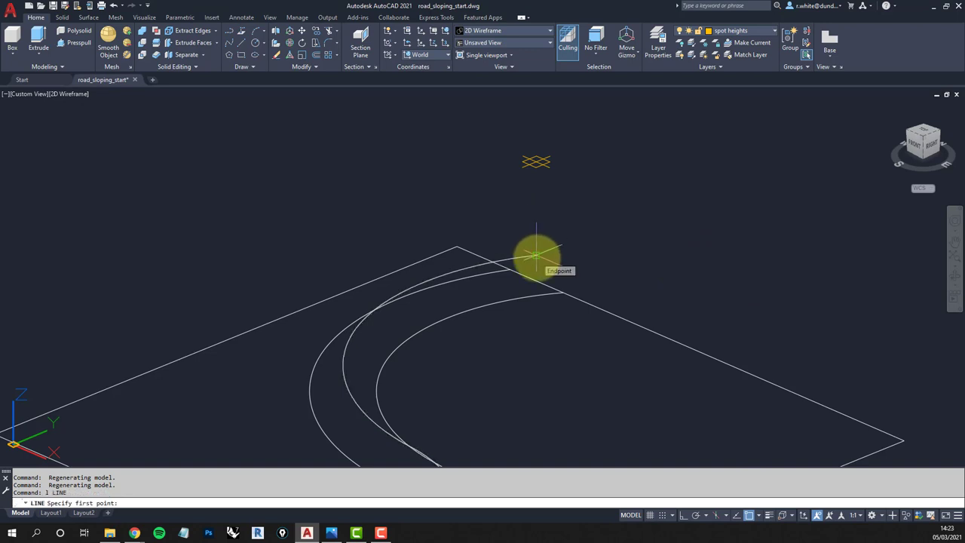
{"action": "left_click", "coordinate": [536, 257]}
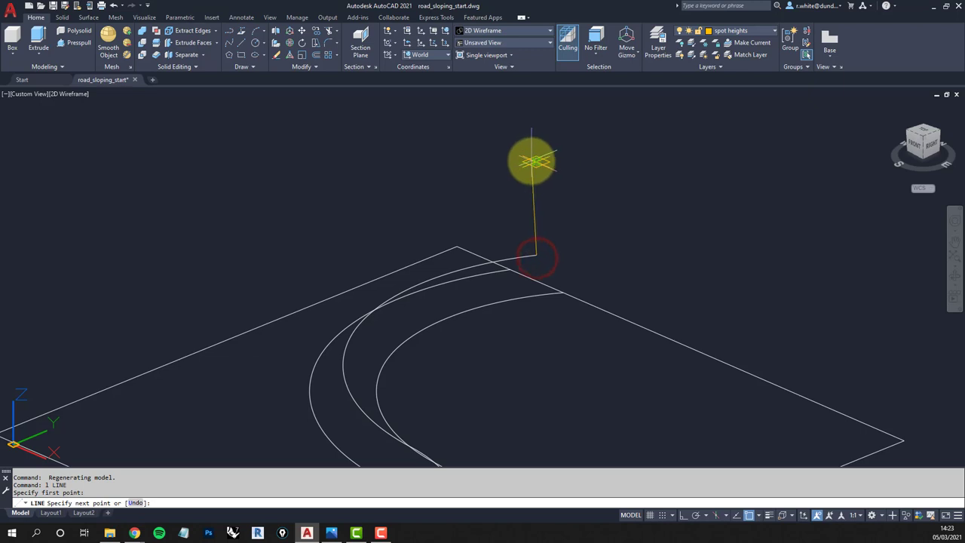
{"action": "left_click", "coordinate": [538, 163]}
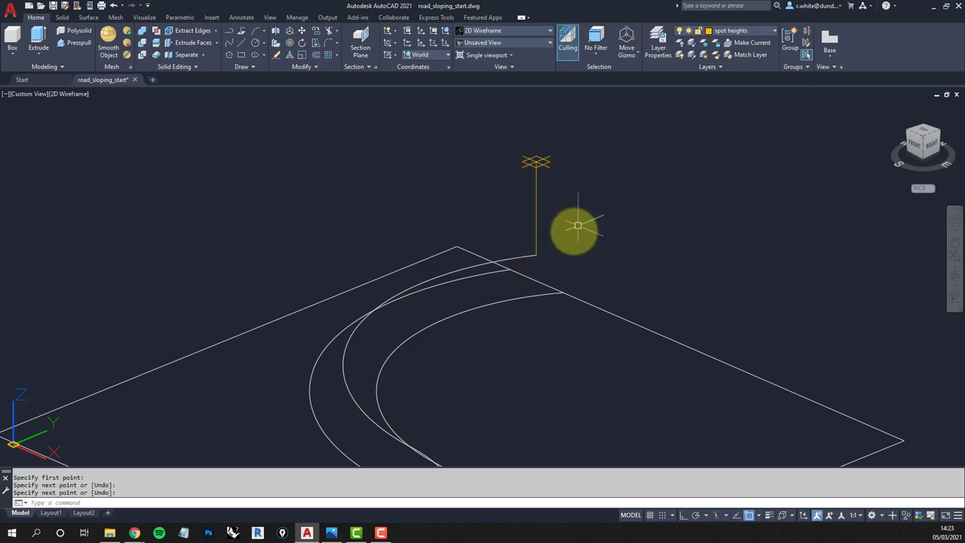
{"action": "mouse_move", "coordinate": [573, 226]}
{"action": "middle_mouse_down", "text": "shift"}
{"action": "mouse_move", "coordinate": [571, 239]}
{"action": "mouse_move", "coordinate": [596, 240]}
{"action": "mouse_move", "coordinate": [535, 241]}
{"action": "mouse_move", "coordinate": [583, 237]}
{"action": "middle_mouse_up", "text": "shift"}
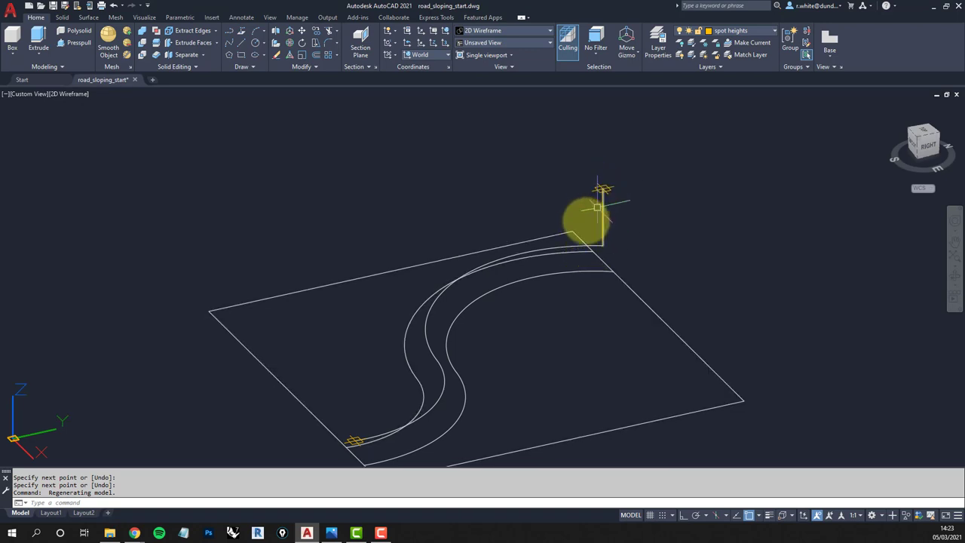
{"action": "mouse_move", "coordinate": [589, 218]}
{"action": "middle_mouse_down", "text": "shift"}
{"action": "mouse_move", "coordinate": [571, 237]}
{"action": "mouse_move", "coordinate": [589, 201]}
{"action": "middle_mouse_up", "text": "shift"}
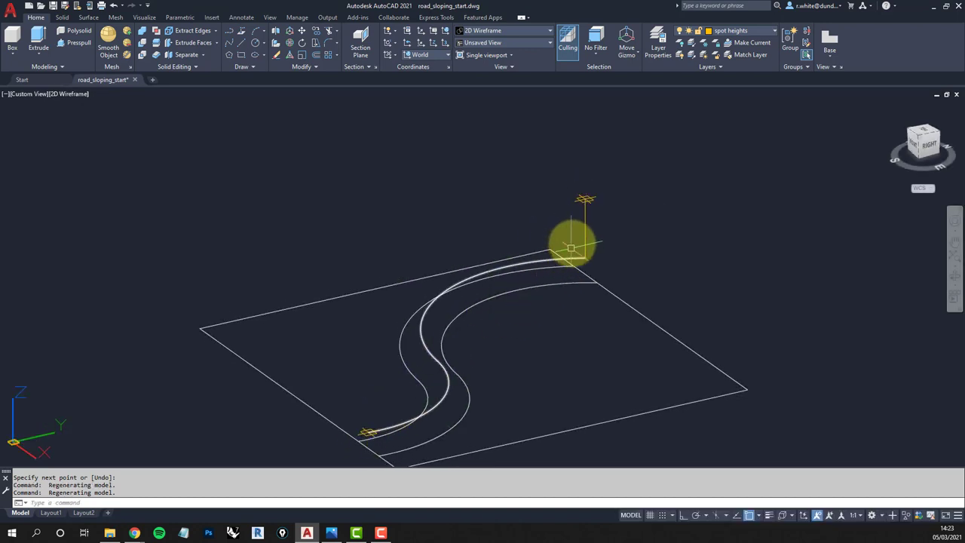
{"action": "scroll", "coordinate": [586, 235], "scroll_direction": "up", "scroll_amount": 5}
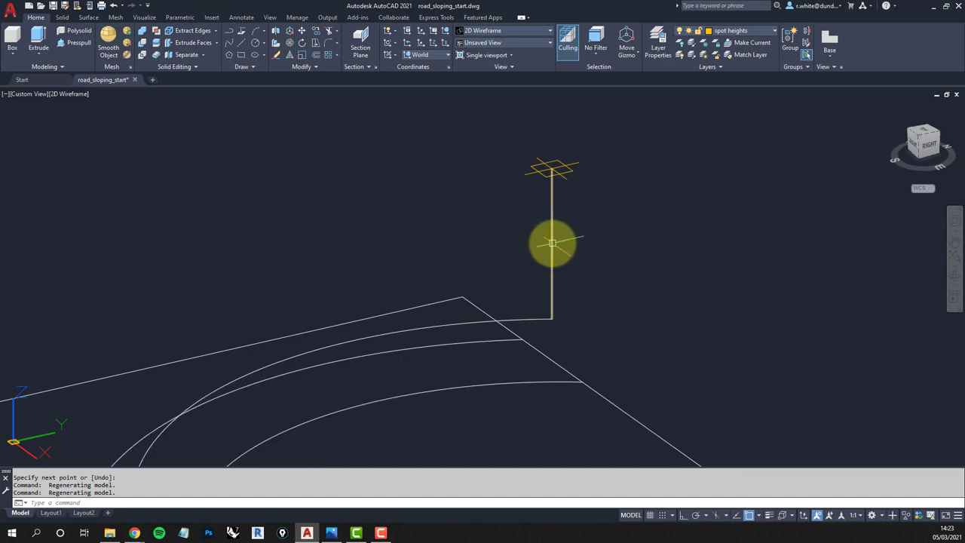
{"action": "mouse_move", "coordinate": [552, 243]}
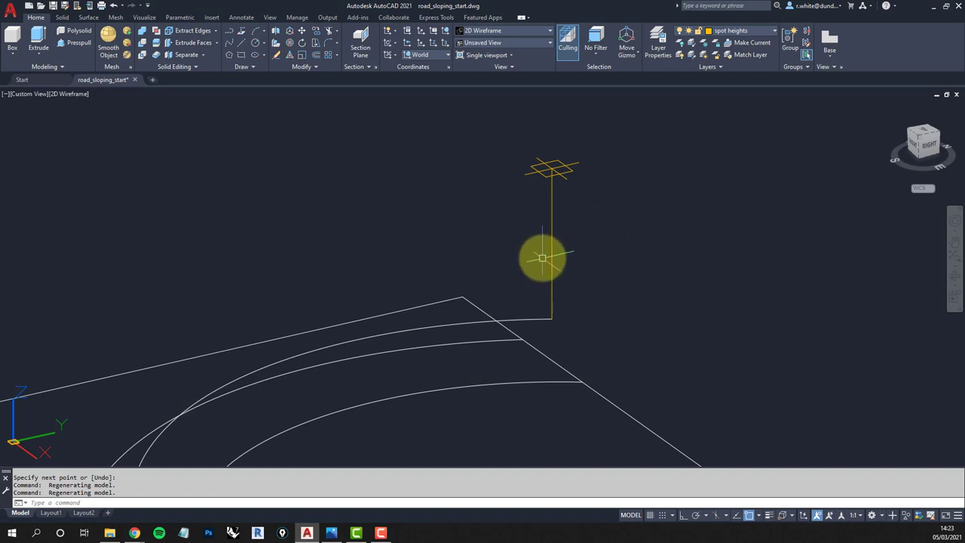
{"action": "scroll", "coordinate": [546, 259], "scroll_direction": "down", "scroll_amount": 2}
{"action": "scroll", "coordinate": [546, 258], "scroll_direction": "down", "scroll_amount": 3}
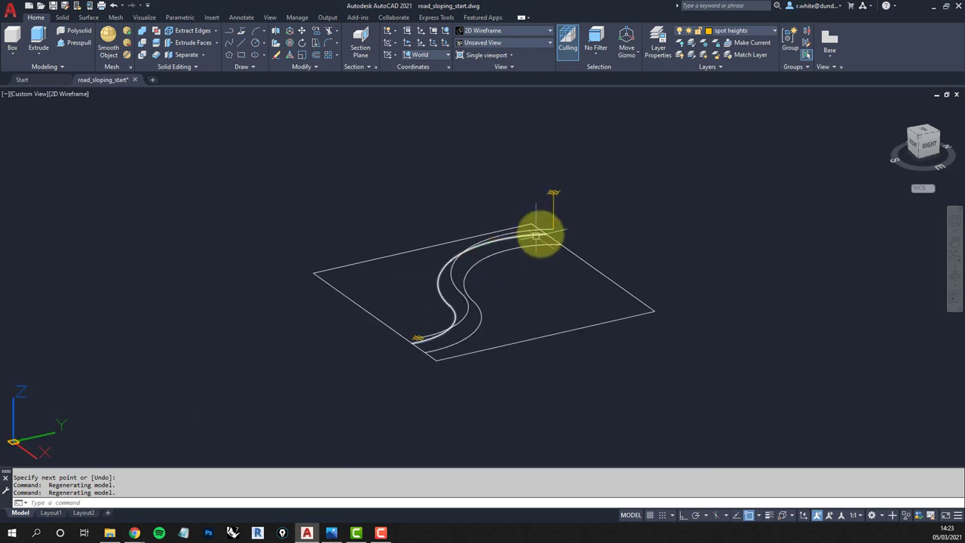
{"action": "scroll", "coordinate": [537, 233], "scroll_direction": "up", "scroll_amount": 1}
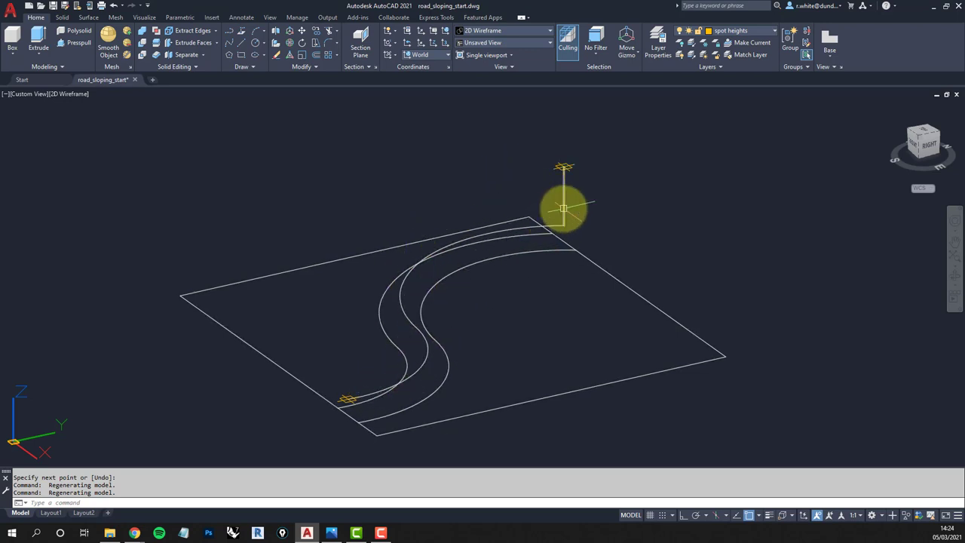
{"action": "scroll", "coordinate": [564, 202], "scroll_direction": "up", "scroll_amount": 2}
{"action": "scroll", "coordinate": [553, 256], "scroll_direction": "up", "scroll_amount": 2}
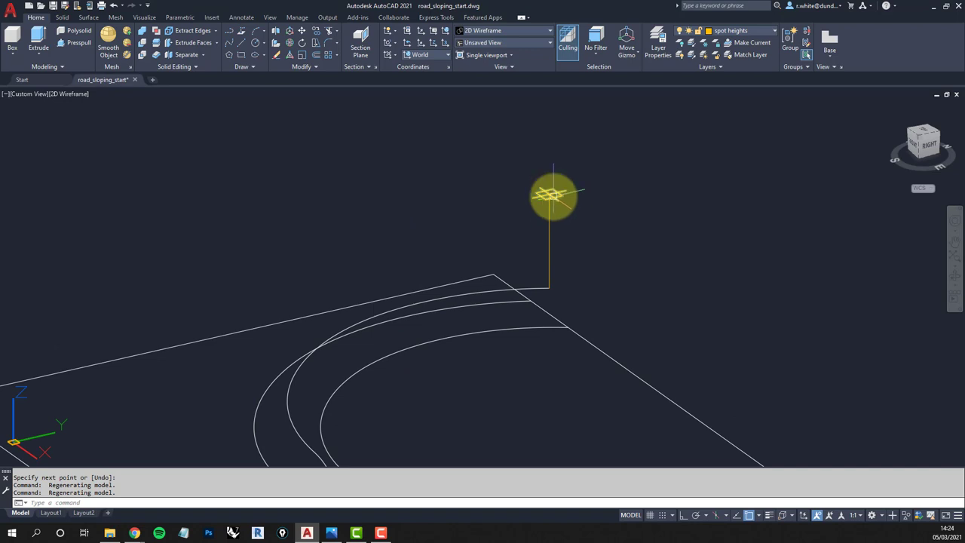
{"action": "scroll", "coordinate": [551, 197], "scroll_direction": "up", "scroll_amount": 2}
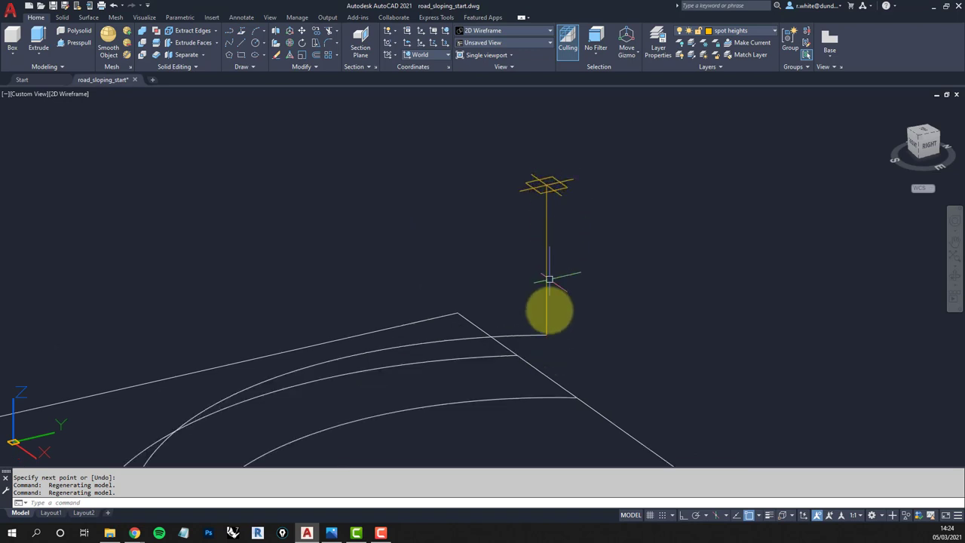
{"action": "middle_click_drag", "start_coordinate": [563, 249], "coordinate": [545, 276]}
{"action": "scroll", "coordinate": [545, 285], "scroll_direction": "up", "scroll_amount": 2}
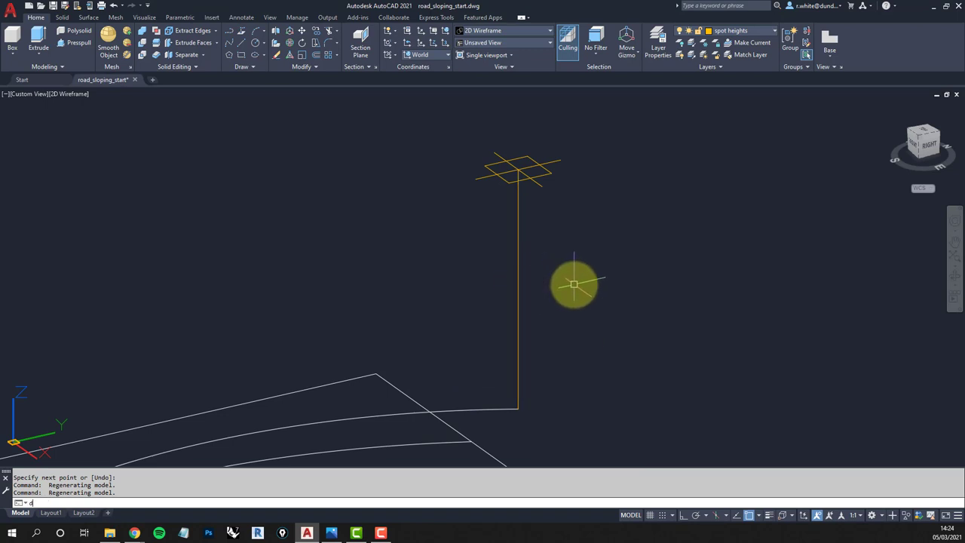
Use DIVIDE to split the vertical spot-height line into 10 equal parts
{"action": "type", "text": "v"}
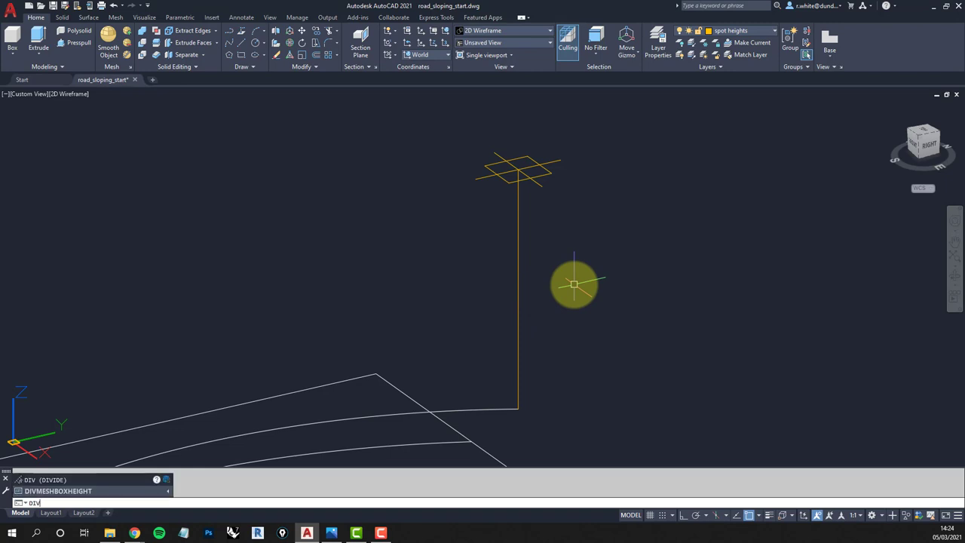
{"action": "key", "text": "Return"}
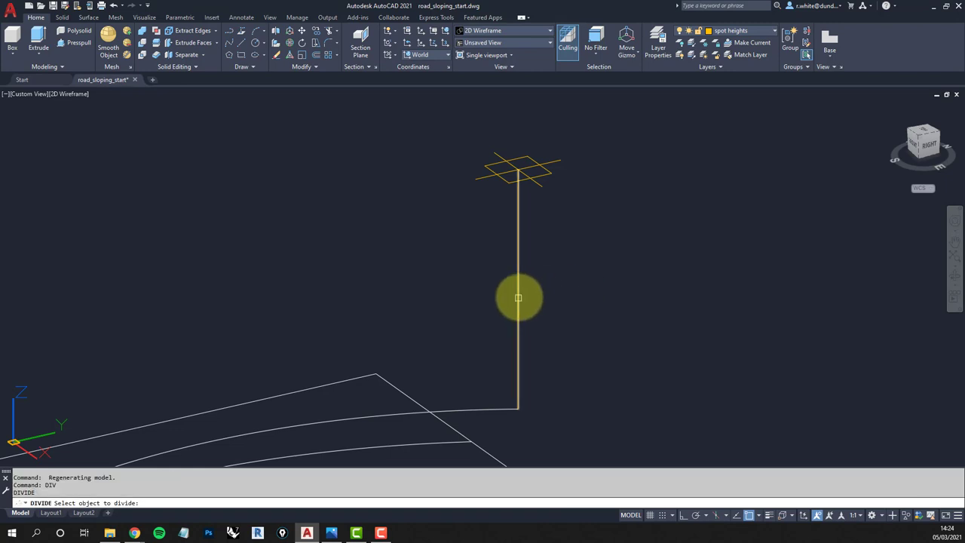
{"action": "left_click", "coordinate": [519, 296]}
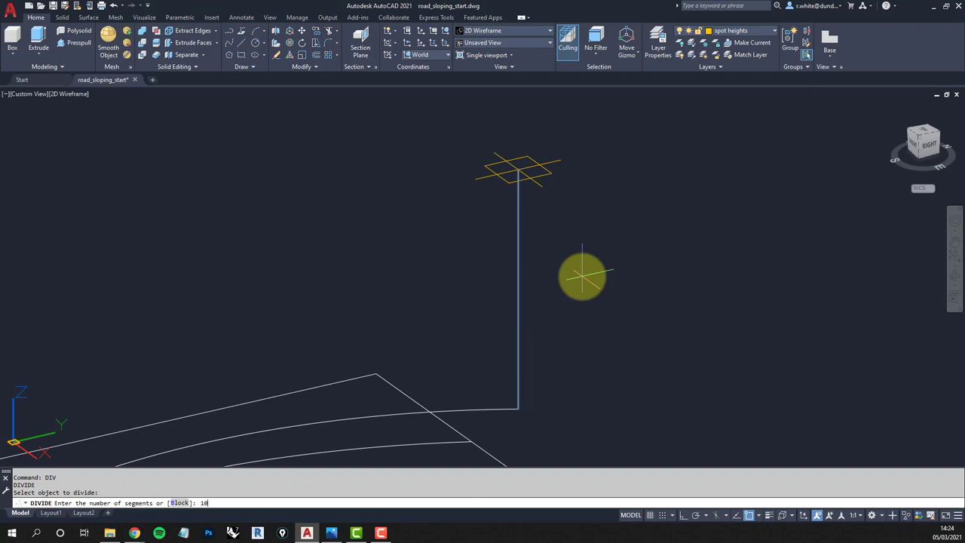
{"action": "key", "text": "Return"}
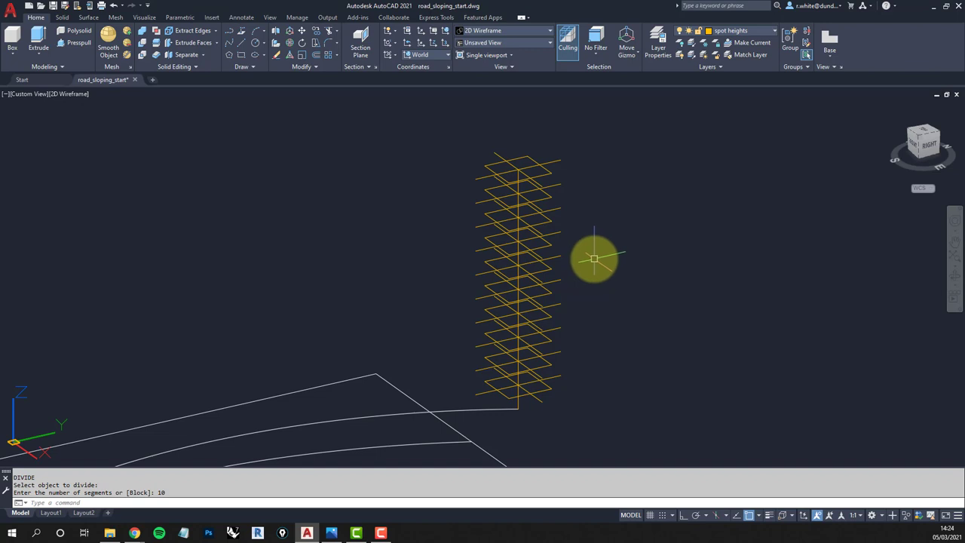
{"action": "key", "text": "Escape"}
{"action": "key", "text": "Escape"}
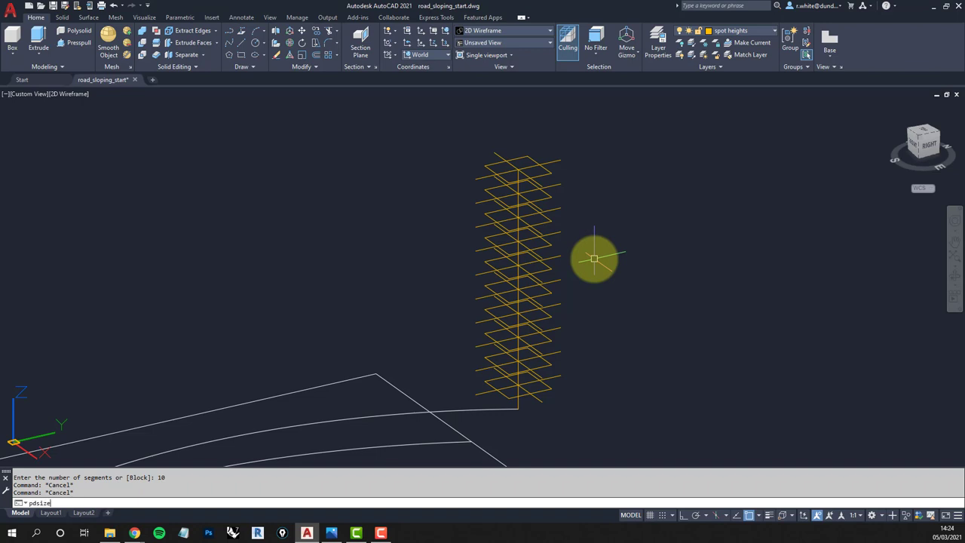
Change PDSIZE from 1500 to 1000 to shrink the point markers
{"action": "type", "text": "pdsize"}
{"action": "key", "text": "Return"}
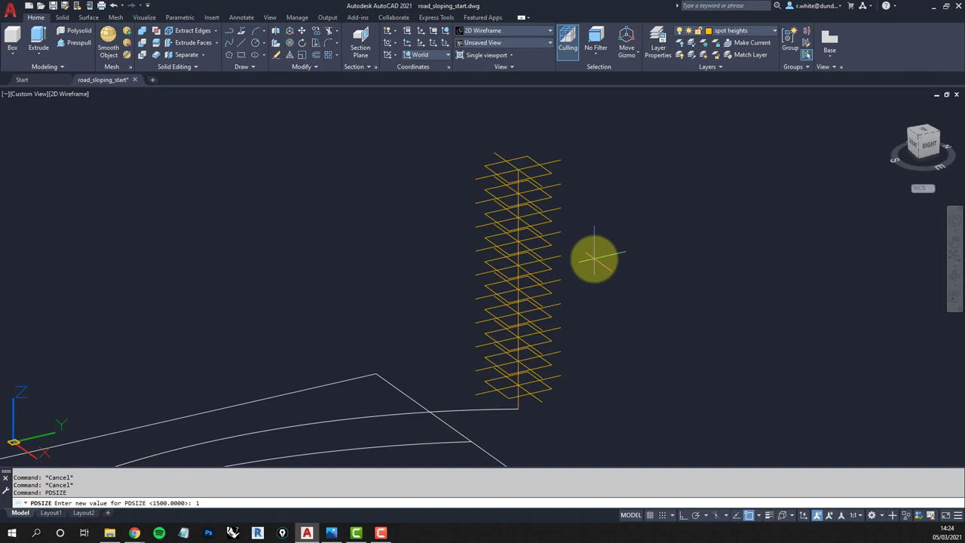
{"action": "key", "text": "Return"}
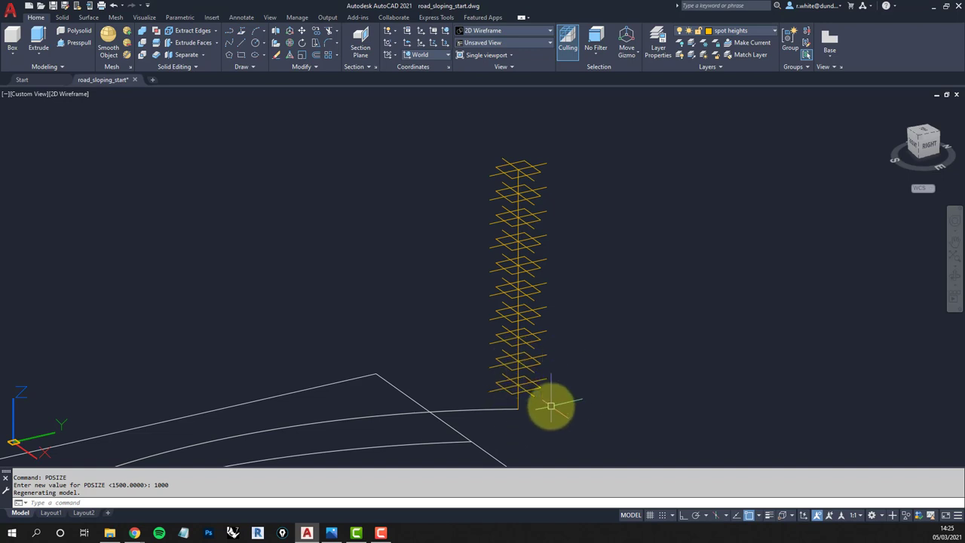
Draw a short line at the marker column's base, abandoning the grip stretch so the column stays
{"action": "left_click", "coordinate": [241, 43]}
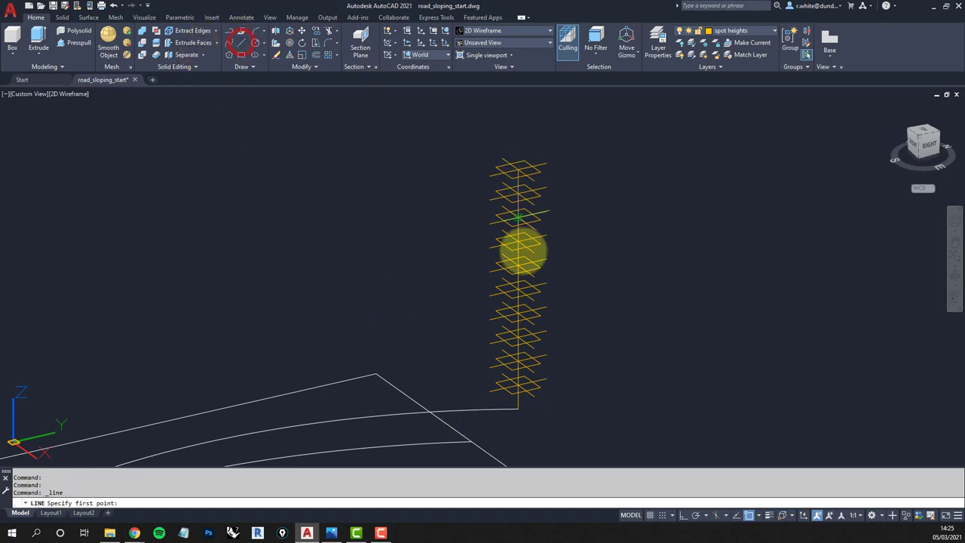
{"action": "left_click", "coordinate": [515, 411]}
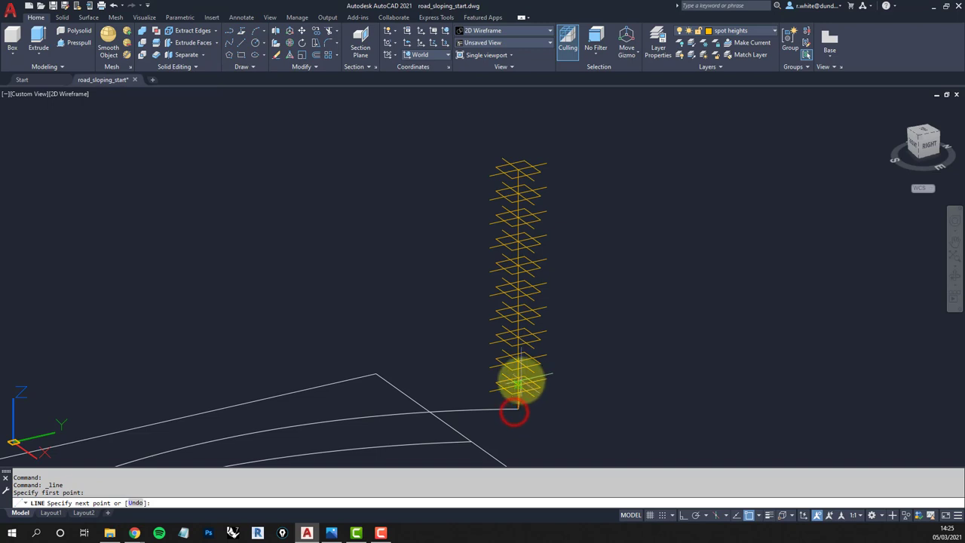
{"action": "key", "text": "Return"}
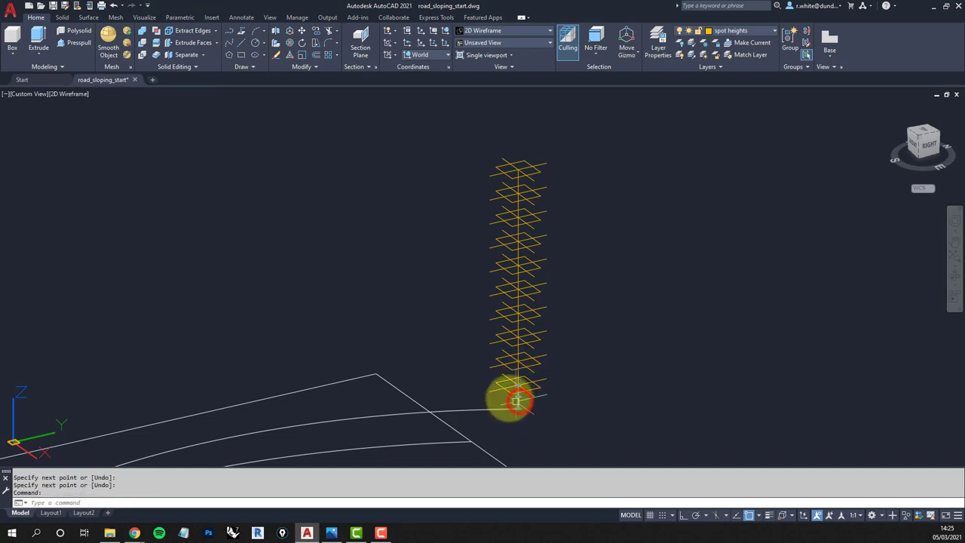
{"action": "left_click", "coordinate": [519, 402]}
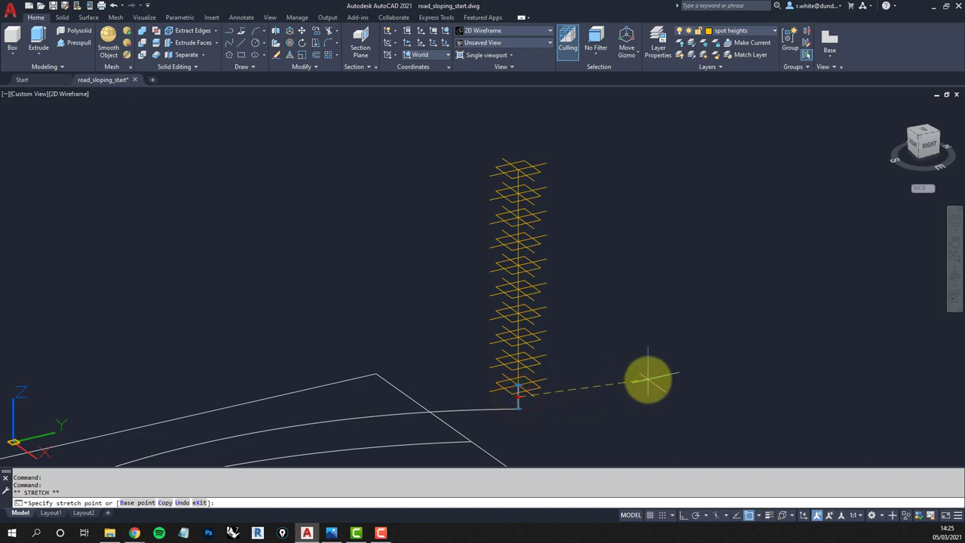
{"action": "right_click", "coordinate": [647, 378]}
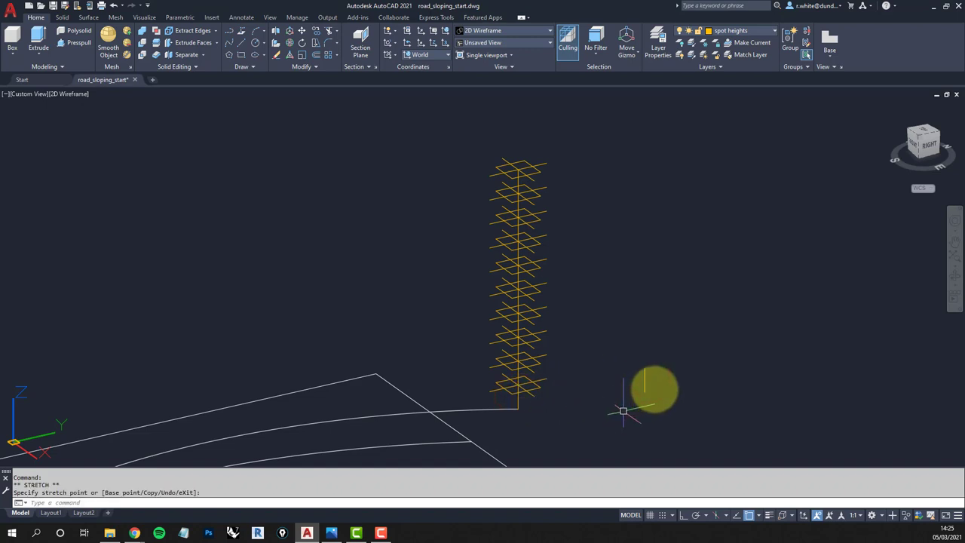
{"action": "key", "text": "Escape"}
{"action": "key", "text": "Escape"}
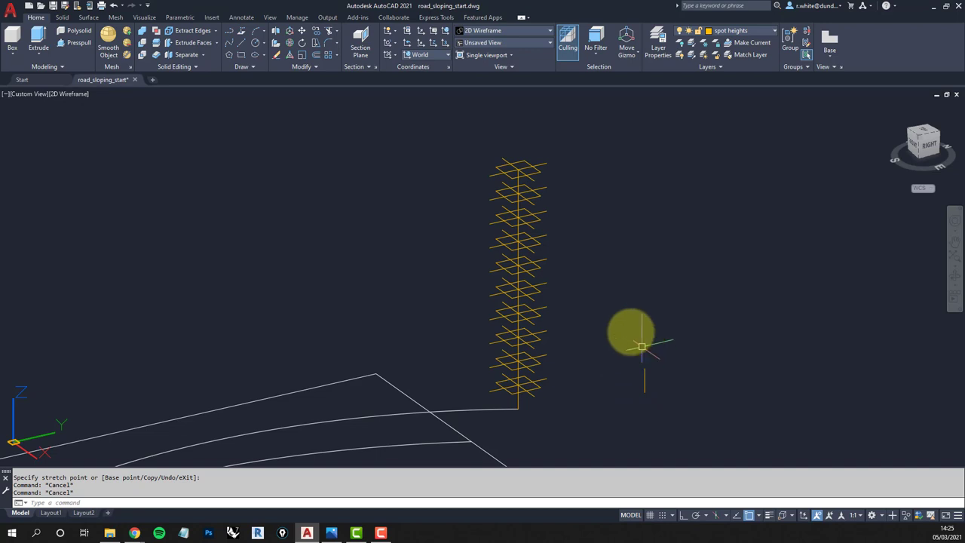
Erase the column's division markers with a crossing selection
{"action": "left_click", "coordinate": [558, 398]}
{"action": "left_click", "coordinate": [462, 188]}
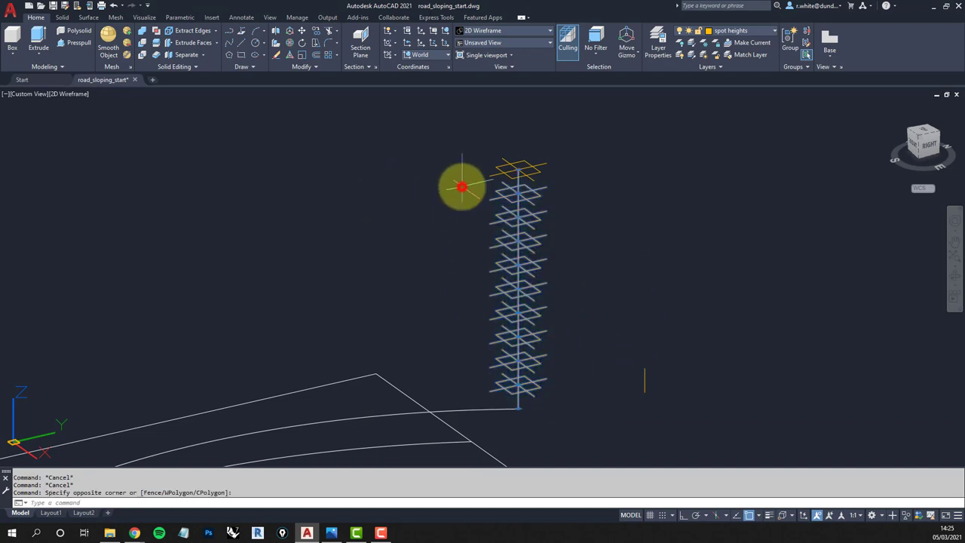
{"action": "key", "text": "Delete"}
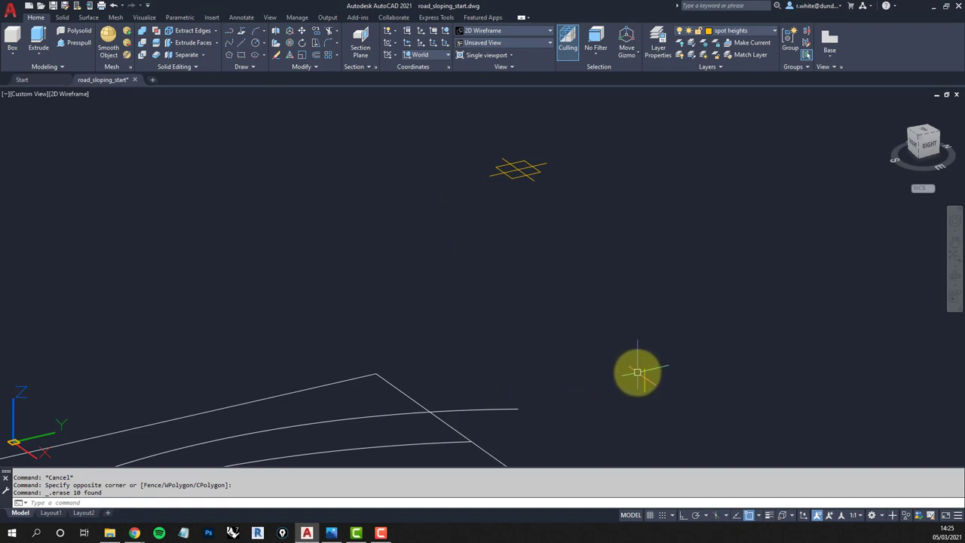
{"action": "key", "text": "Escape"}
{"action": "key", "text": "Escape"}
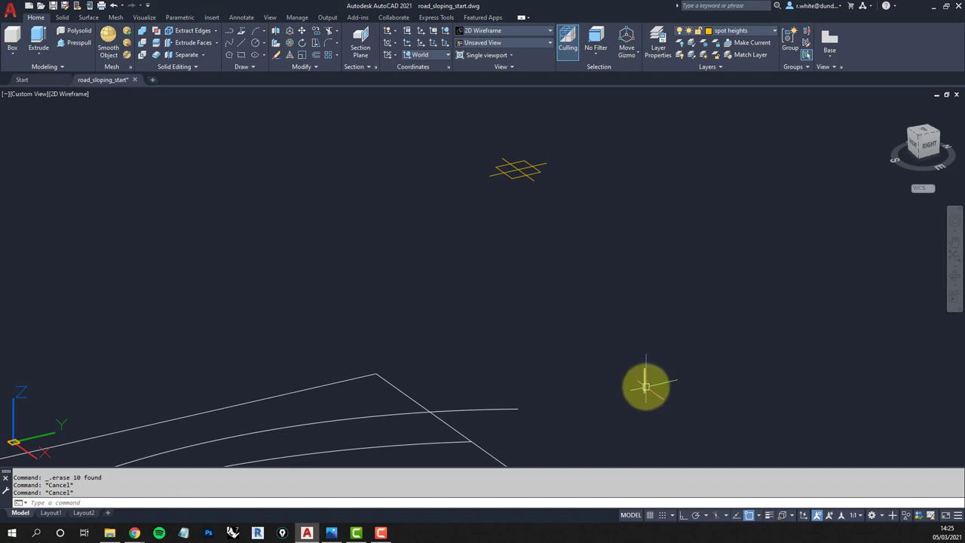
LIST the spot-height line to confirm its 800-unit 3D length
{"action": "scroll", "coordinate": [644, 385], "scroll_direction": "down", "scroll_amount": 2}
{"action": "mouse_move", "coordinate": [641, 389]}
{"action": "middle_mouse_down"}
{"action": "mouse_move", "coordinate": [645, 323]}
{"action": "mouse_move", "coordinate": [683, 271]}
{"action": "middle_mouse_up"}
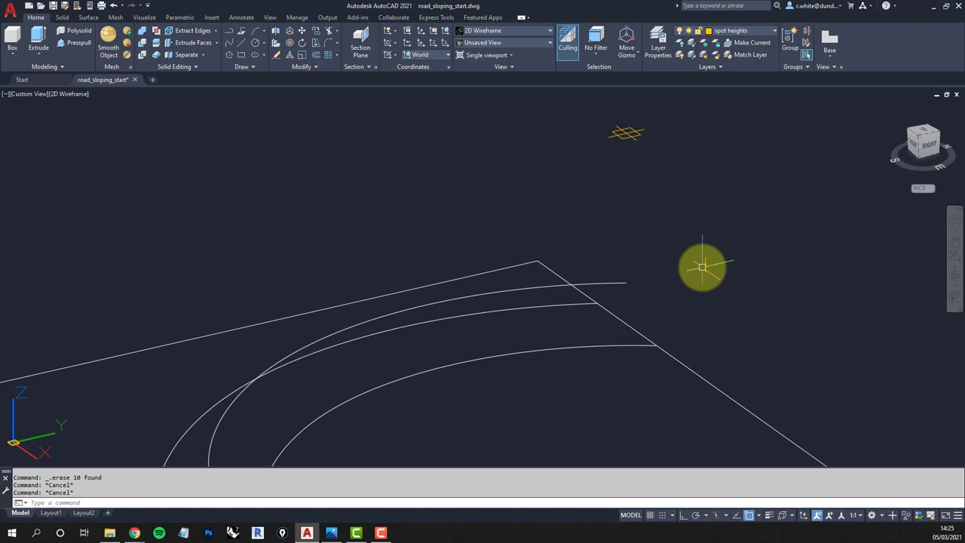
{"action": "key", "text": "Return"}
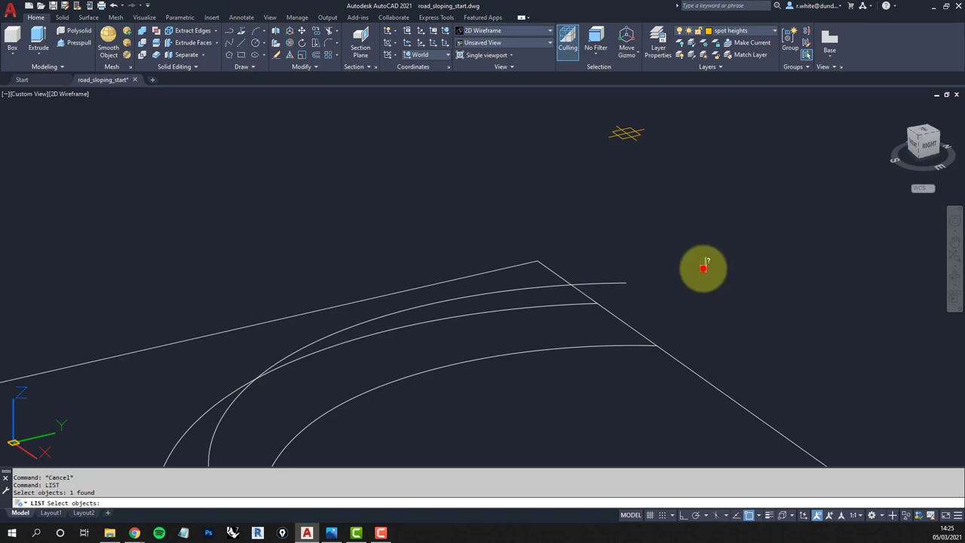
{"action": "key", "text": "Return"}
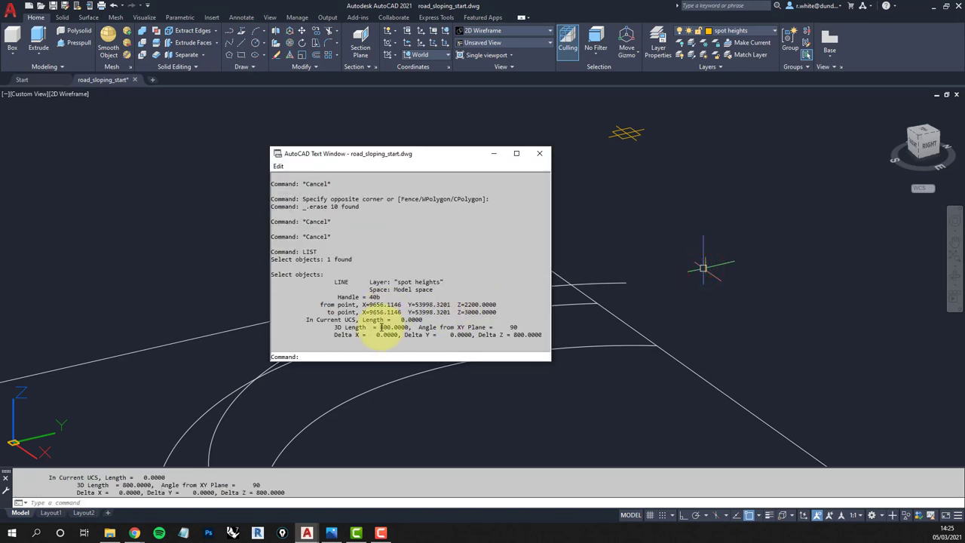
{"action": "left_click_drag", "start_coordinate": [381, 327], "coordinate": [393, 328]}
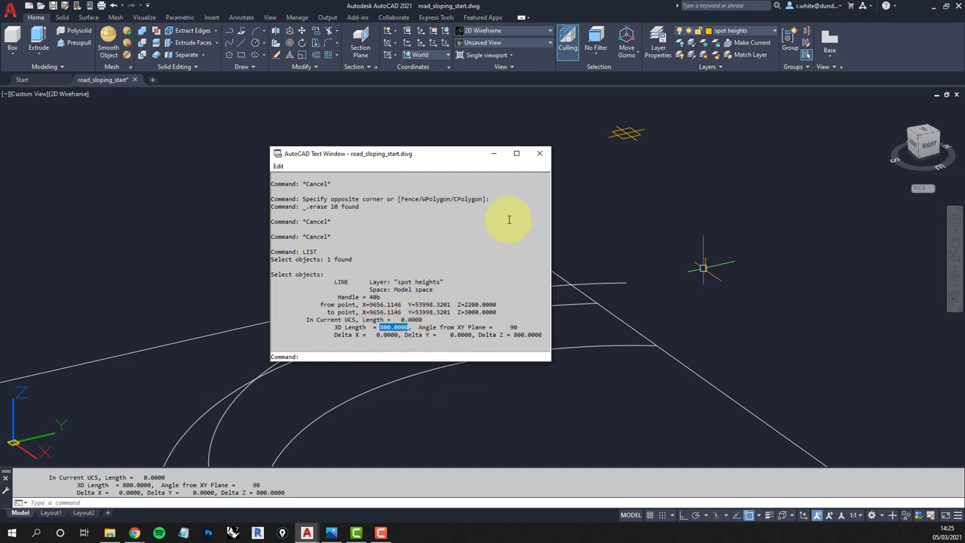
{"action": "key", "text": "Escape"}
{"action": "key", "text": "Escape"}
{"action": "left_click", "coordinate": [537, 152]}
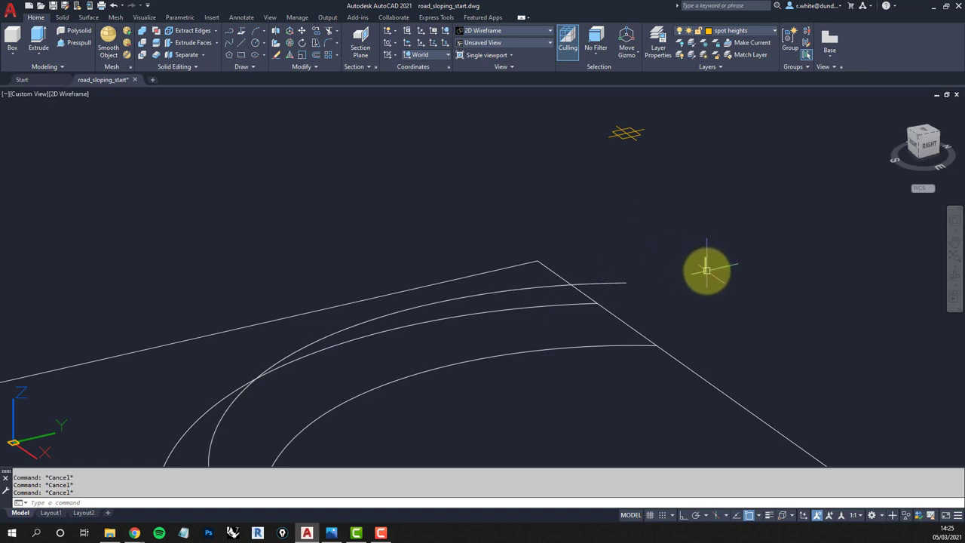
Divide the inner S-curve of the road into 10 segments and orbit to inspect the markers
{"action": "mouse_move", "coordinate": [704, 269]}
{"action": "middle_mouse_down", "text": "shift"}
{"action": "mouse_move", "coordinate": [657, 209]}
{"action": "mouse_move", "coordinate": [623, 263]}
{"action": "mouse_move", "coordinate": [612, 231]}
{"action": "mouse_move", "coordinate": [555, 243]}
{"action": "middle_mouse_up", "text": "shift"}
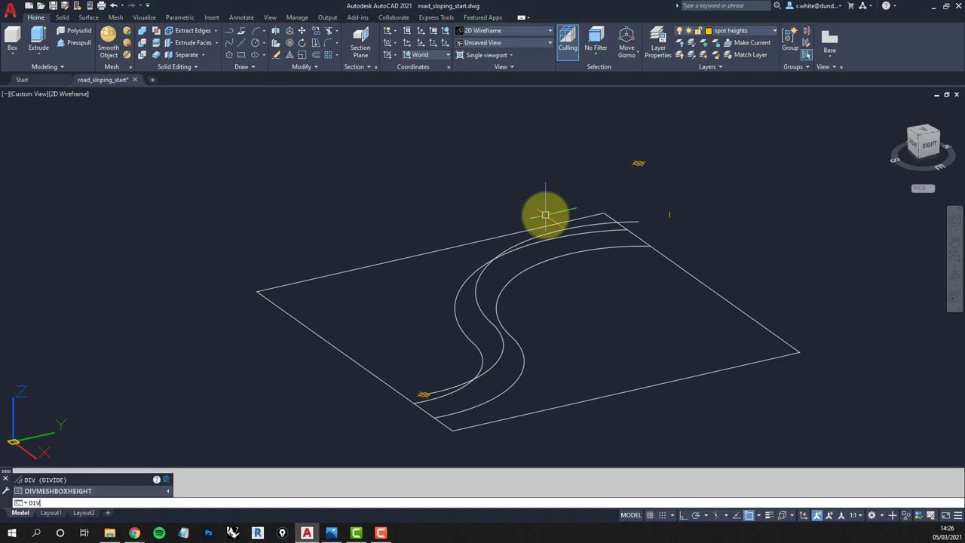
{"action": "key", "text": "Return"}
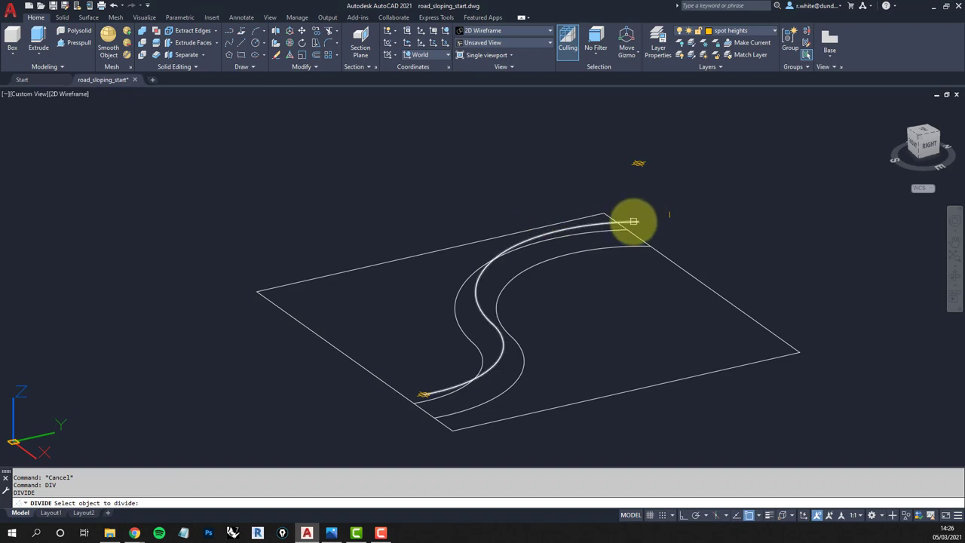
{"action": "left_click", "coordinate": [634, 221]}
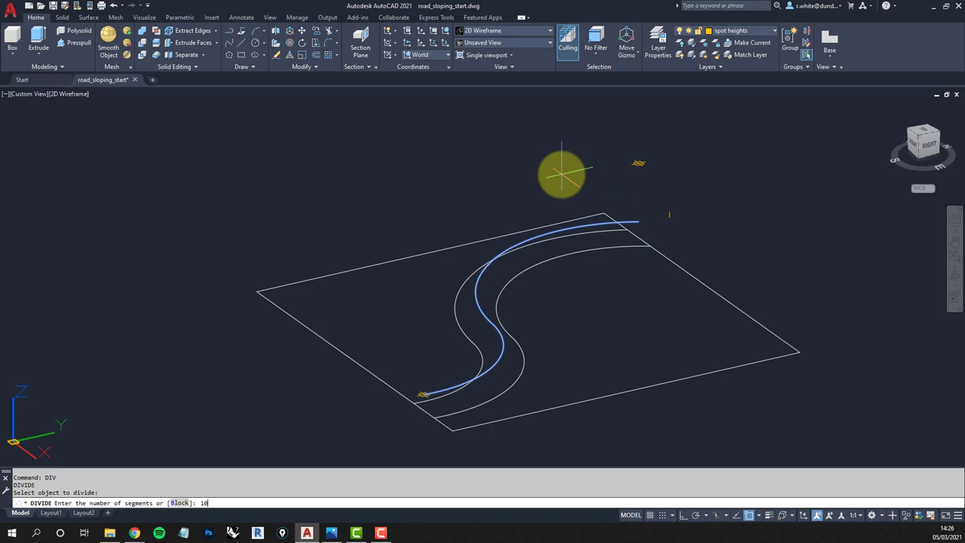
{"action": "type", "text": "10"}
{"action": "key", "text": "Return"}
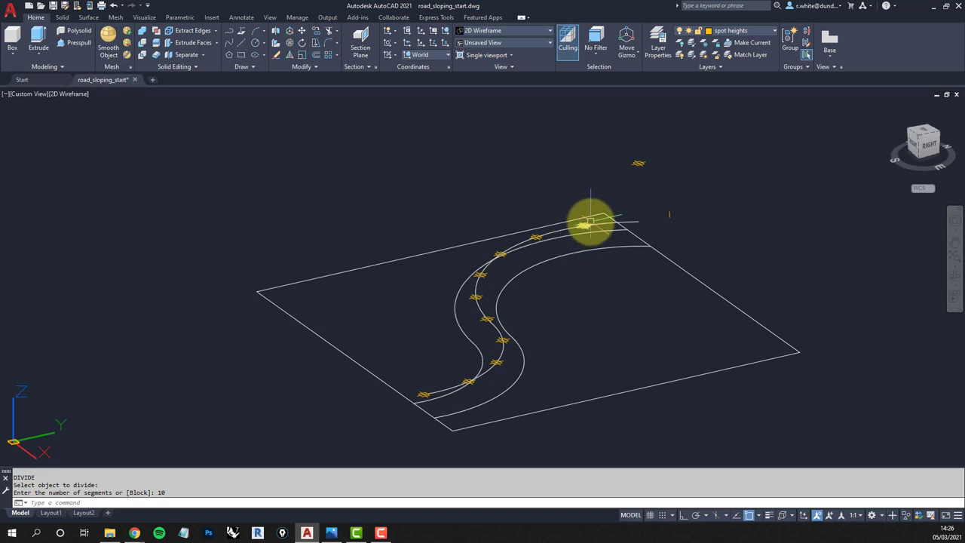
{"action": "middle_click_drag", "start_coordinate": [601, 261], "coordinate": [546, 286], "text": "shift"}
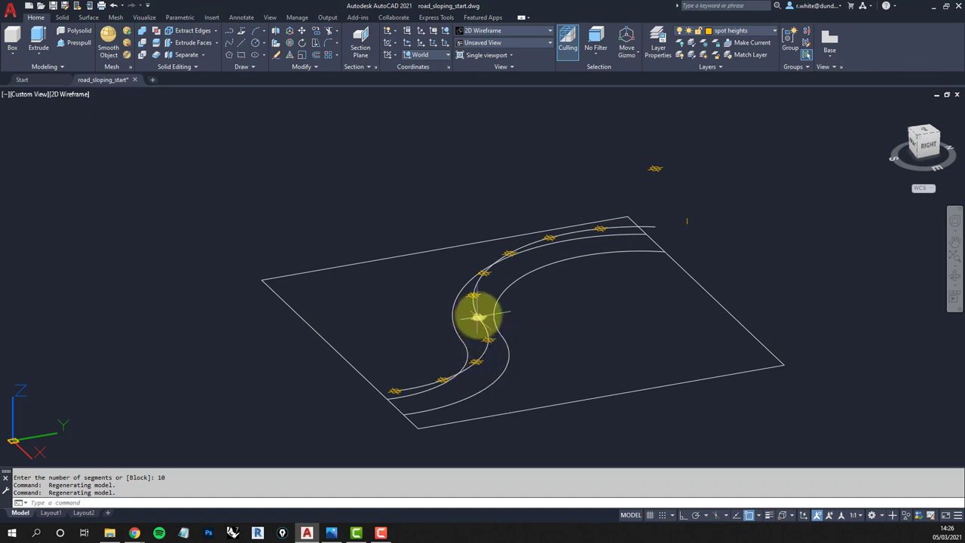
{"action": "mouse_move", "coordinate": [506, 282]}
{"action": "middle_mouse_down", "text": "shift"}
{"action": "mouse_move", "coordinate": [493, 287]}
{"action": "mouse_move", "coordinate": [504, 270]}
{"action": "middle_mouse_up", "text": "shift"}
{"action": "middle_click_drag", "start_coordinate": [573, 272], "coordinate": [567, 282], "text": "shift"}
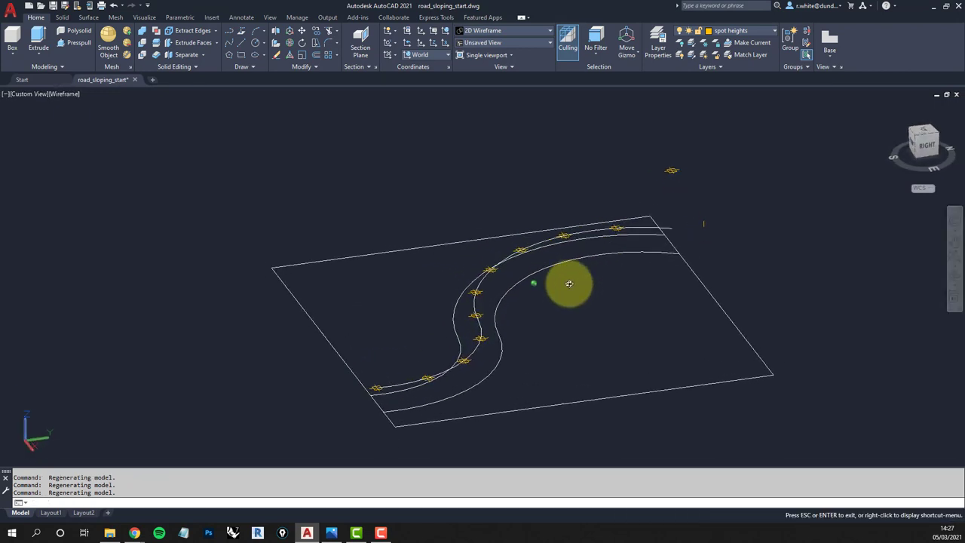
{"action": "mouse_move", "coordinate": [571, 274]}
{"action": "middle_mouse_down"}
{"action": "mouse_move", "coordinate": [597, 207]}
{"action": "mouse_move", "coordinate": [580, 210]}
{"action": "middle_mouse_up"}
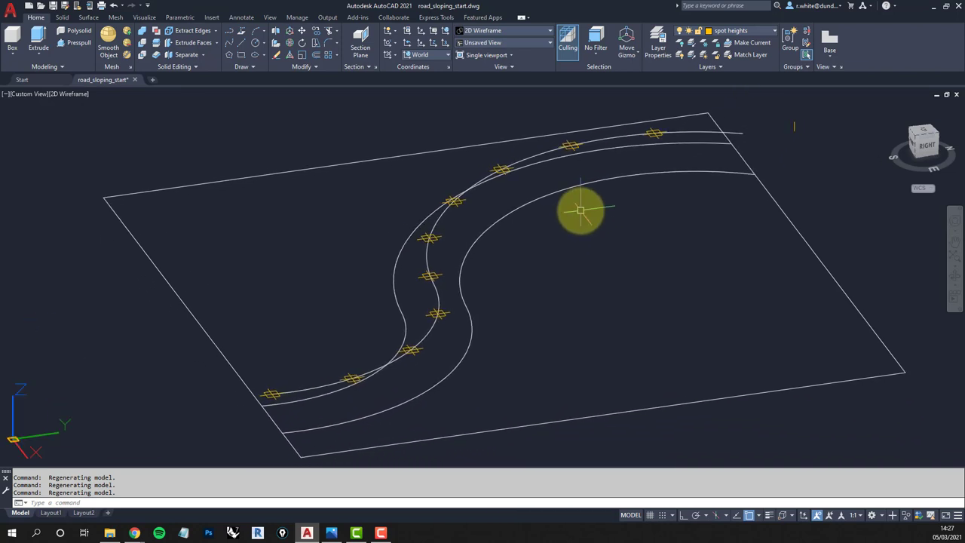
{"action": "scroll", "coordinate": [571, 215], "scroll_direction": "down", "scroll_amount": 2}
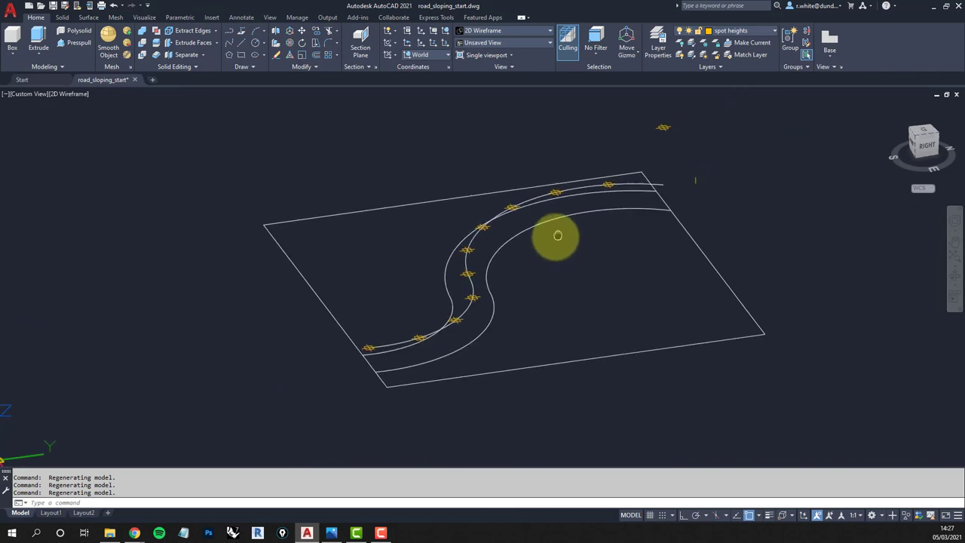
{"action": "key", "text": "Escape"}
{"action": "key", "text": "Escape"}
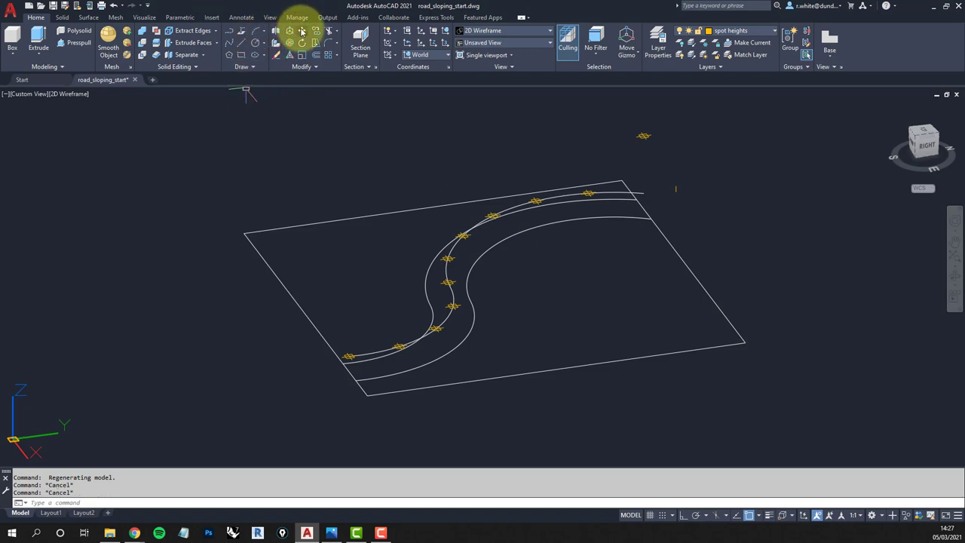
Move nine window-selected spot-height markers a short step upward
{"action": "left_click", "coordinate": [302, 31]}
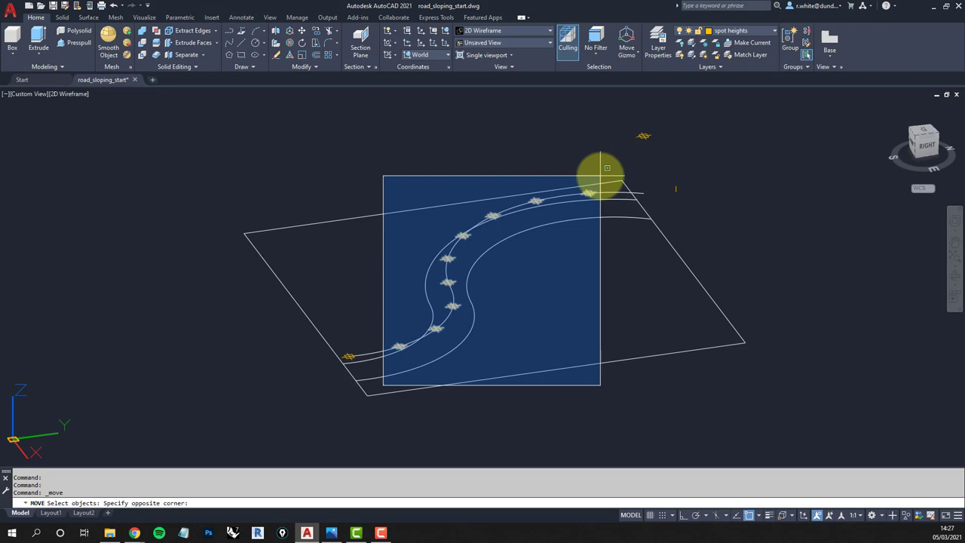
{"action": "left_click", "coordinate": [481, 229]}
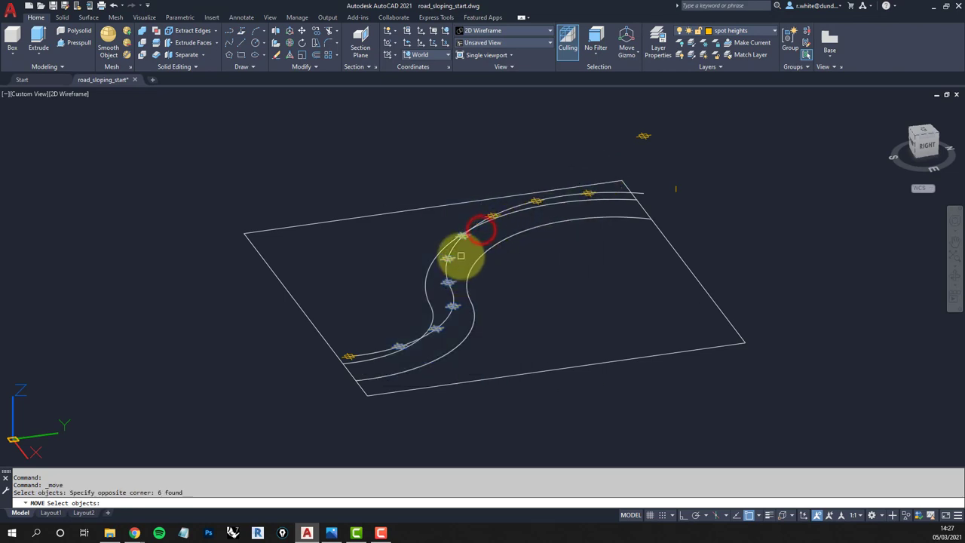
{"action": "left_click", "coordinate": [461, 256]}
{"action": "left_click", "coordinate": [612, 169]}
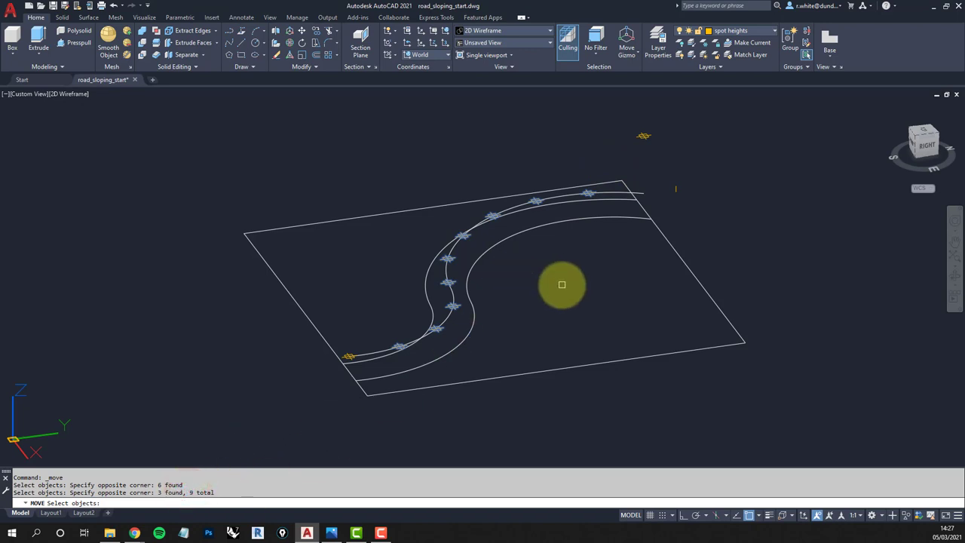
{"action": "key", "text": "Return"}
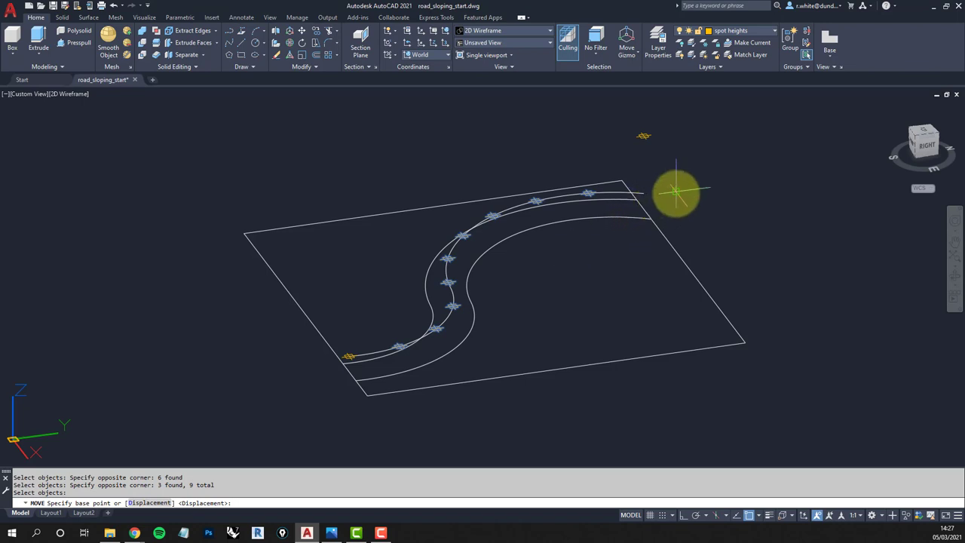
{"action": "scroll", "coordinate": [676, 194], "scroll_direction": "up", "scroll_amount": 2}
{"action": "middle_click_drag", "start_coordinate": [672, 202], "coordinate": [712, 179]}
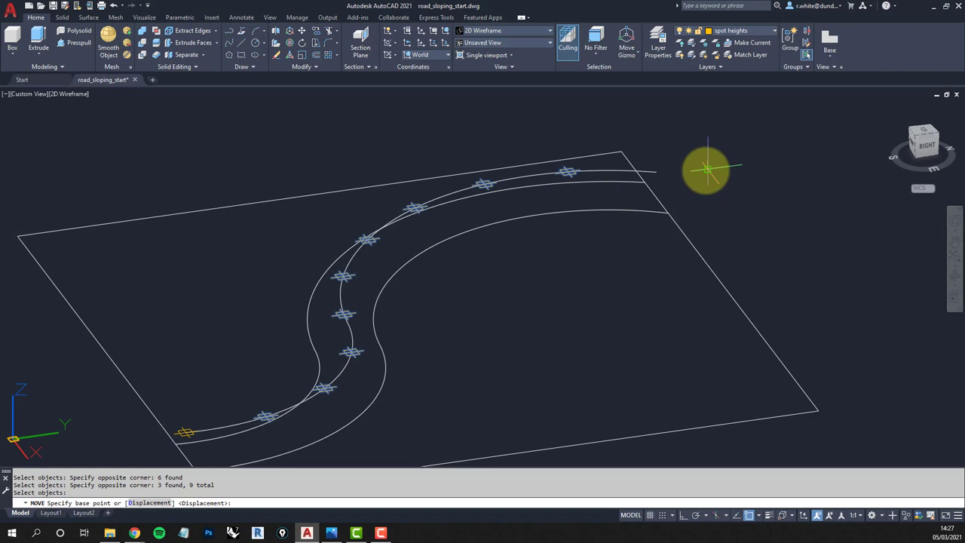
{"action": "left_click", "coordinate": [707, 169]}
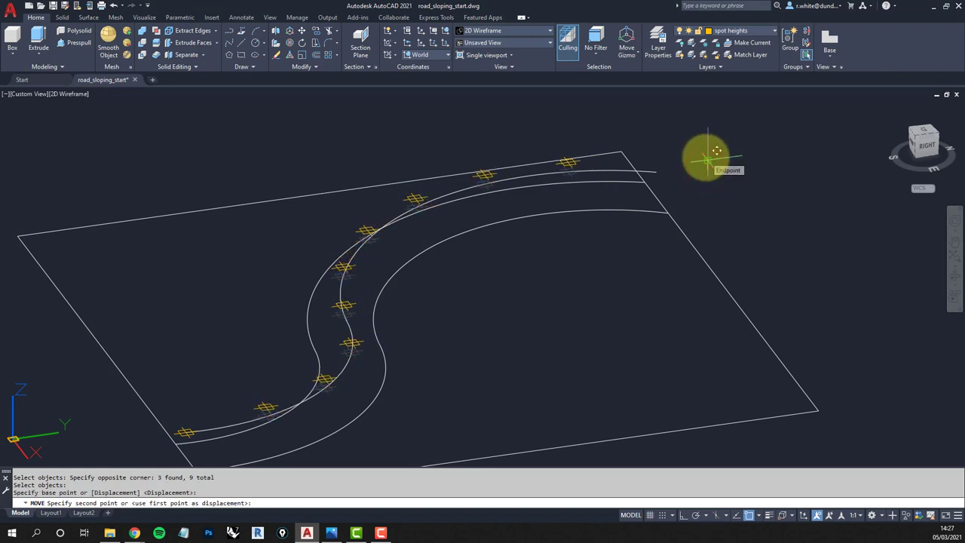
{"action": "left_click", "coordinate": [706, 158]}
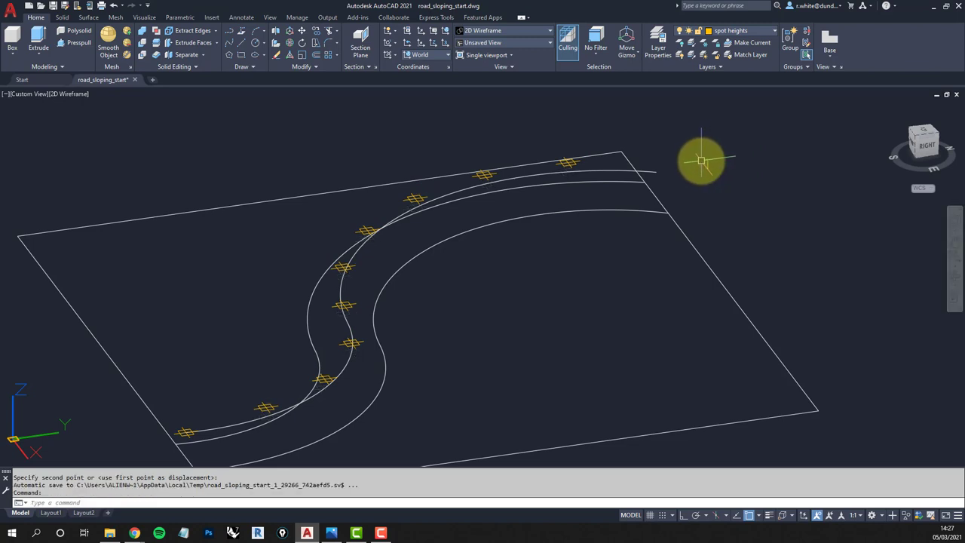
Lift the previous spot-height selection another step higher
{"action": "left_click", "coordinate": [303, 32]}
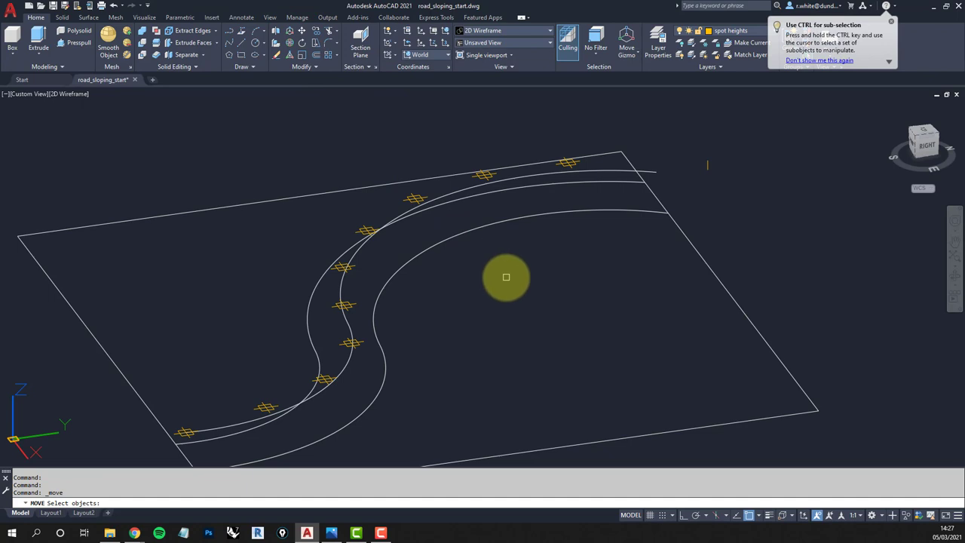
{"action": "type", "text": "p"}
{"action": "key", "text": "Return"}
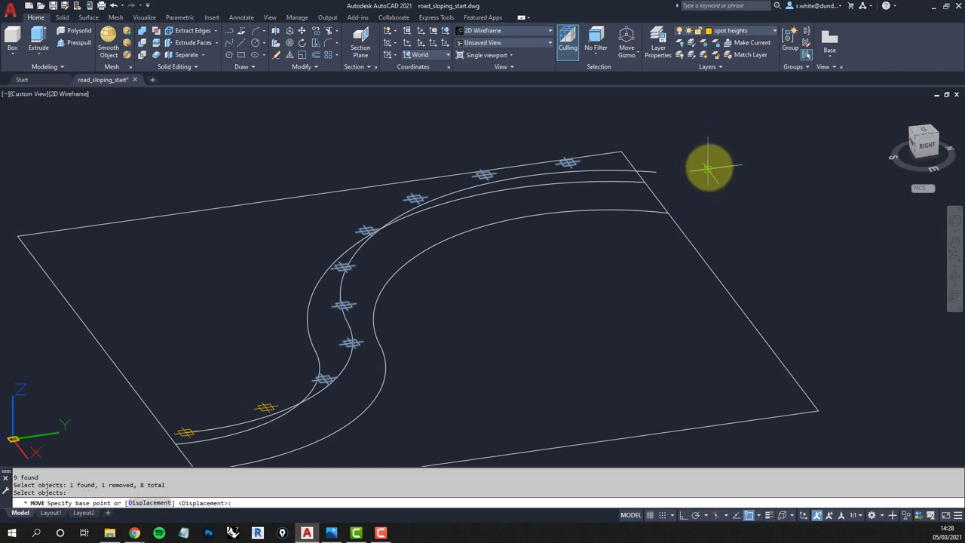
{"action": "left_click", "coordinate": [707, 169]}
{"action": "left_click", "coordinate": [706, 159]}
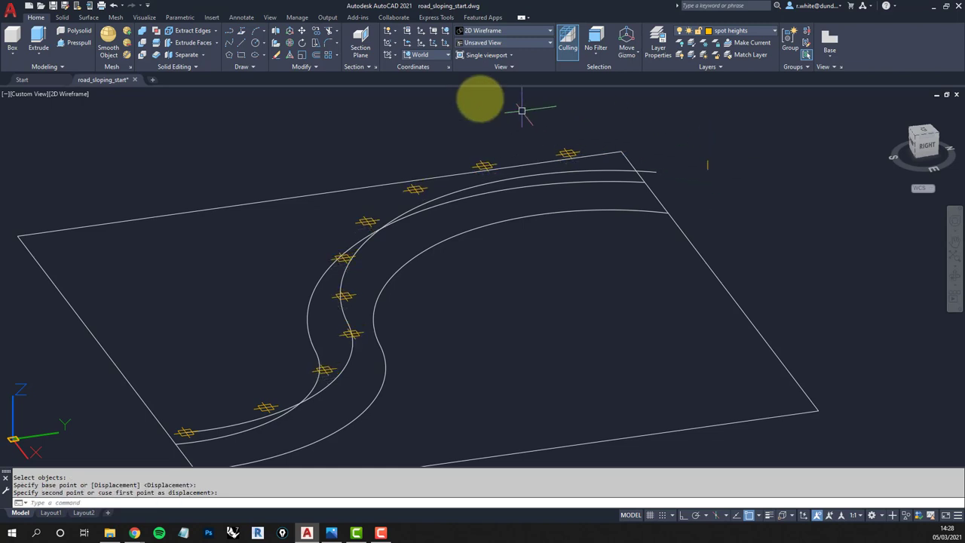
Raise seven of the markers a further step up
{"action": "left_click", "coordinate": [302, 34]}
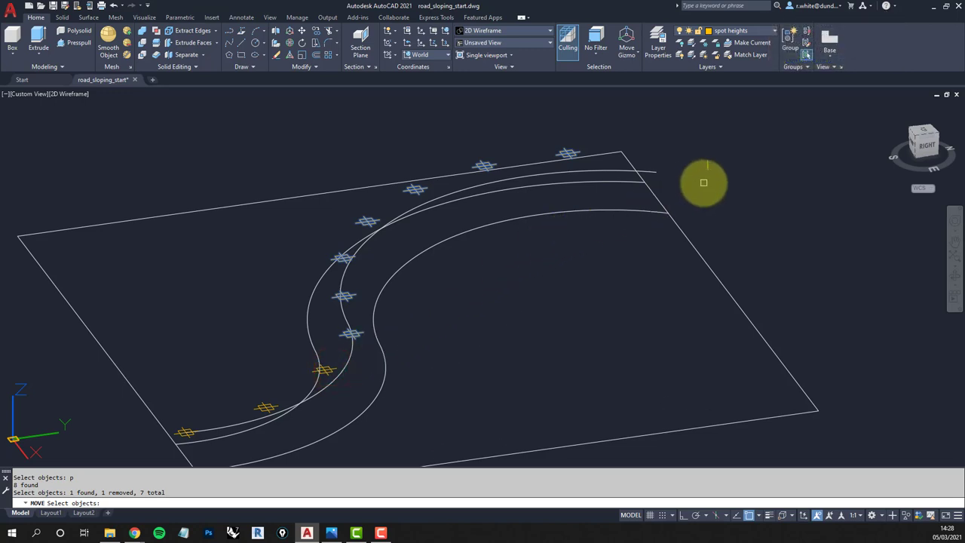
{"action": "key", "text": "Return"}
{"action": "left_click", "coordinate": [707, 169]}
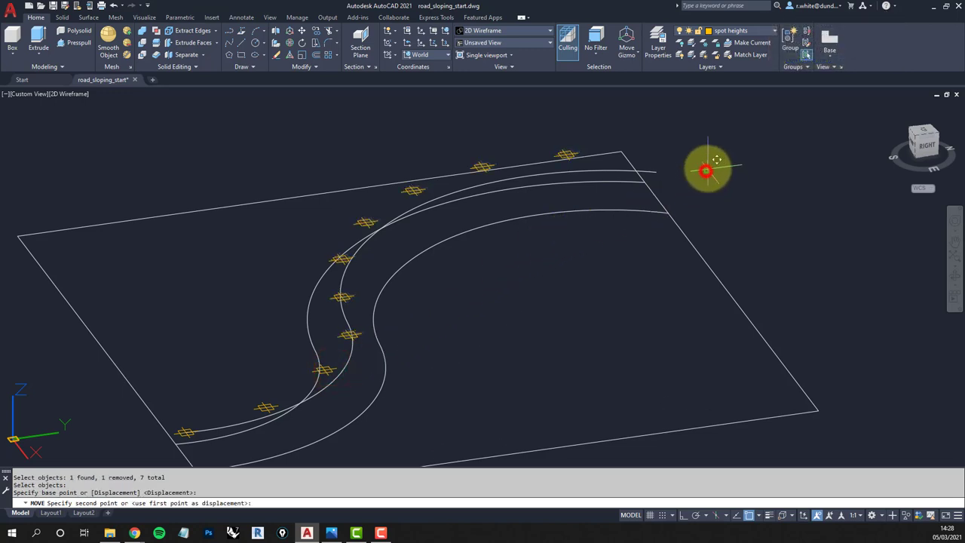
{"action": "left_click", "coordinate": [707, 161]}
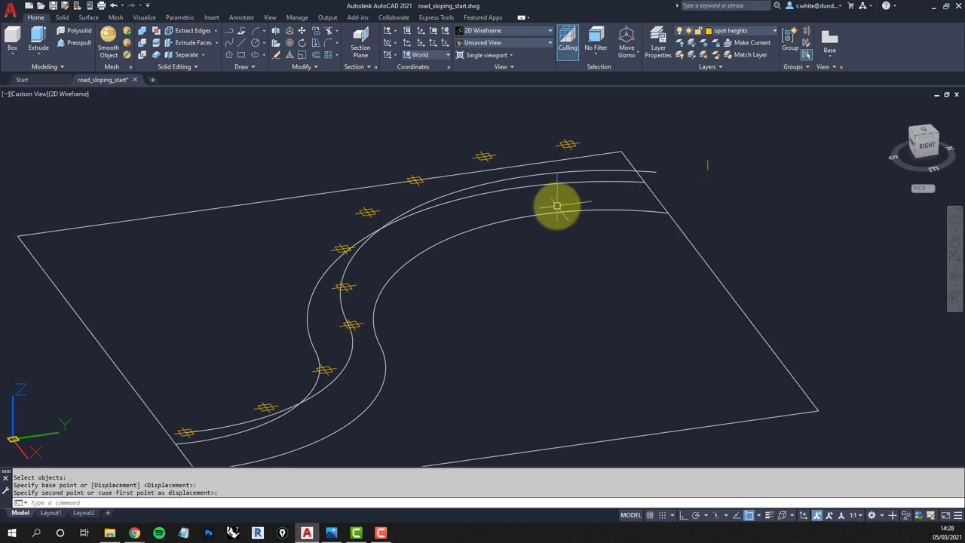
Reselect the previous set and raise six markers higher
{"action": "key", "text": "Return"}
{"action": "type", "text": "p"}
{"action": "key", "text": "Return"}
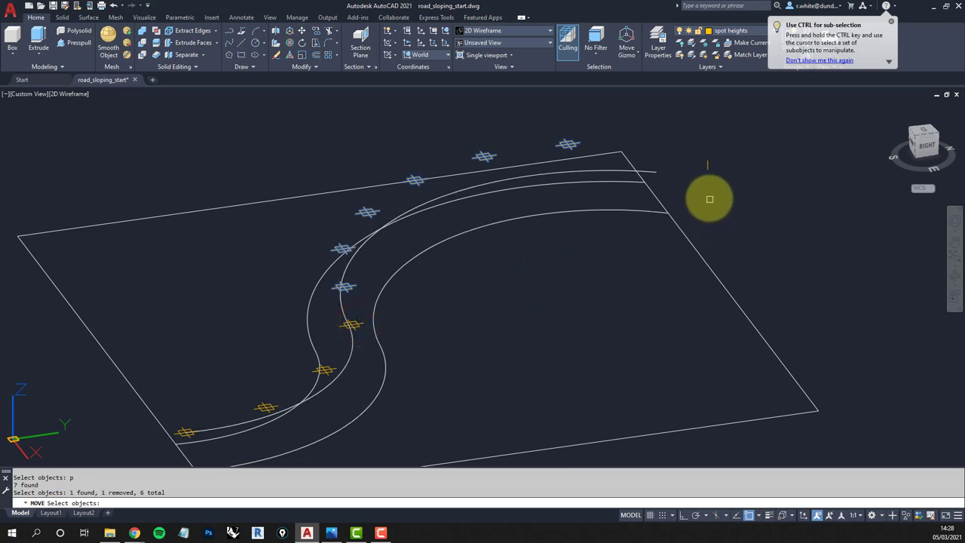
{"action": "key", "text": "Return"}
{"action": "left_click", "coordinate": [707, 169]}
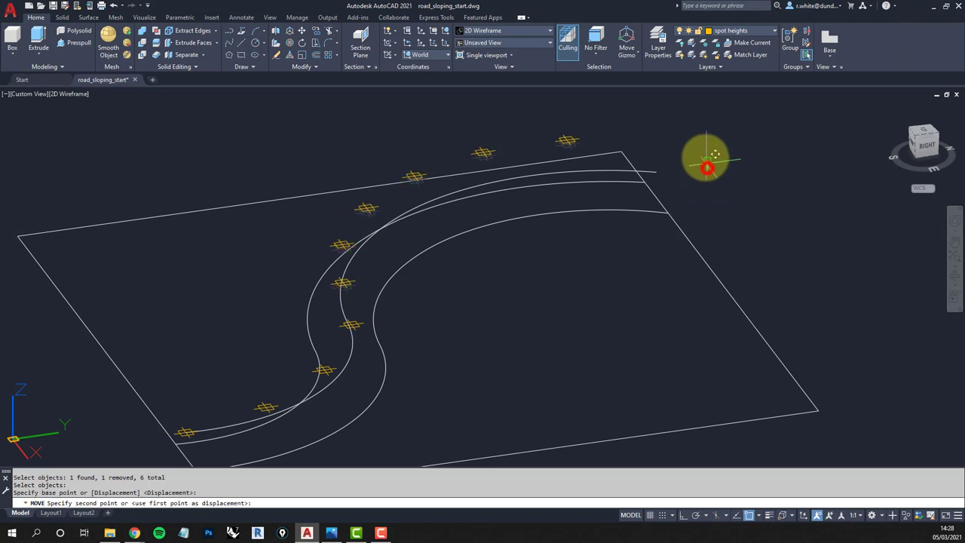
{"action": "left_click", "coordinate": [706, 159]}
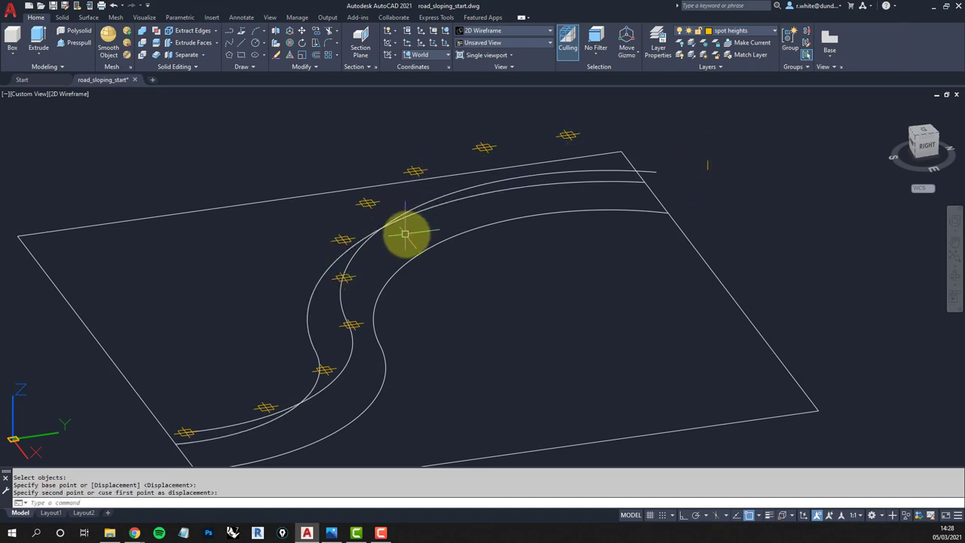
Lift the previous marker set one more step upward
{"action": "left_click", "coordinate": [303, 32]}
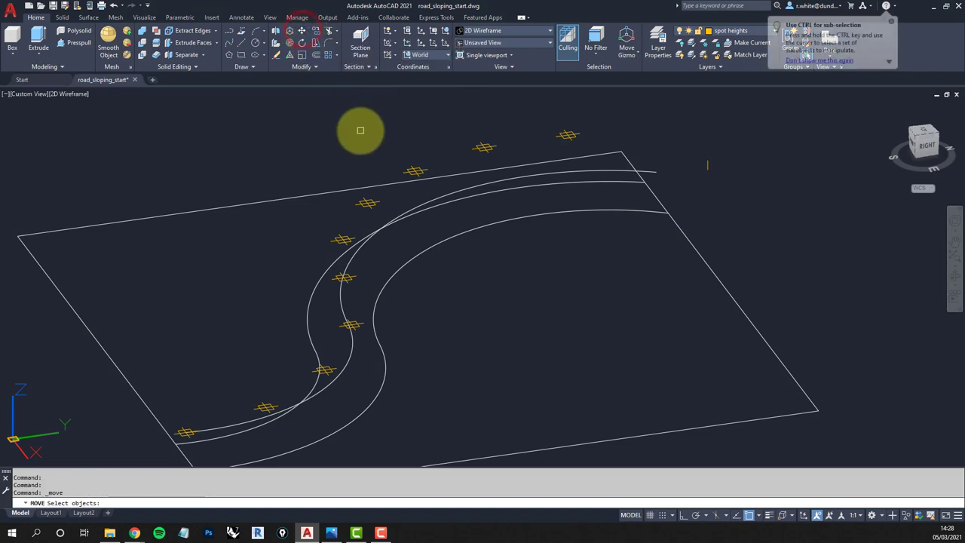
{"action": "type", "text": "p"}
{"action": "key", "text": "Return"}
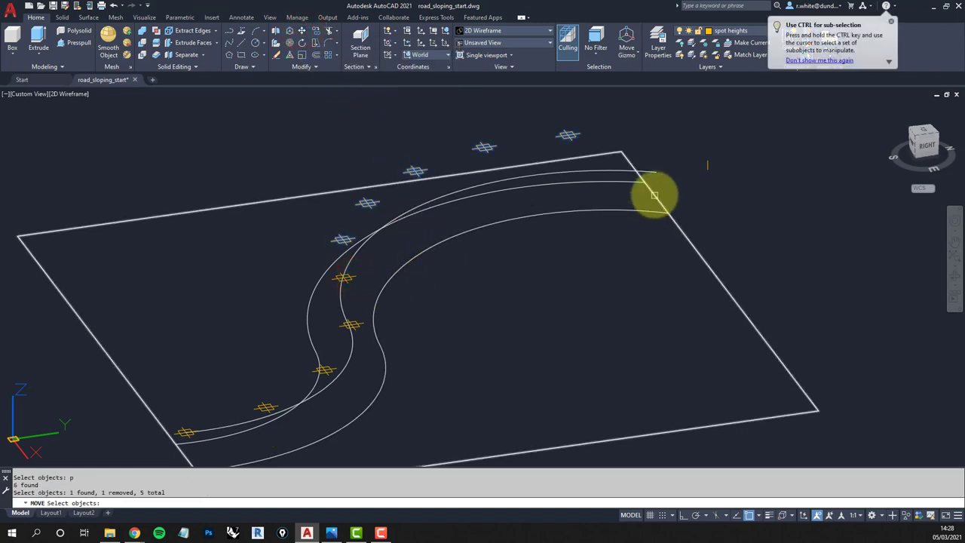
{"action": "key", "text": "Return"}
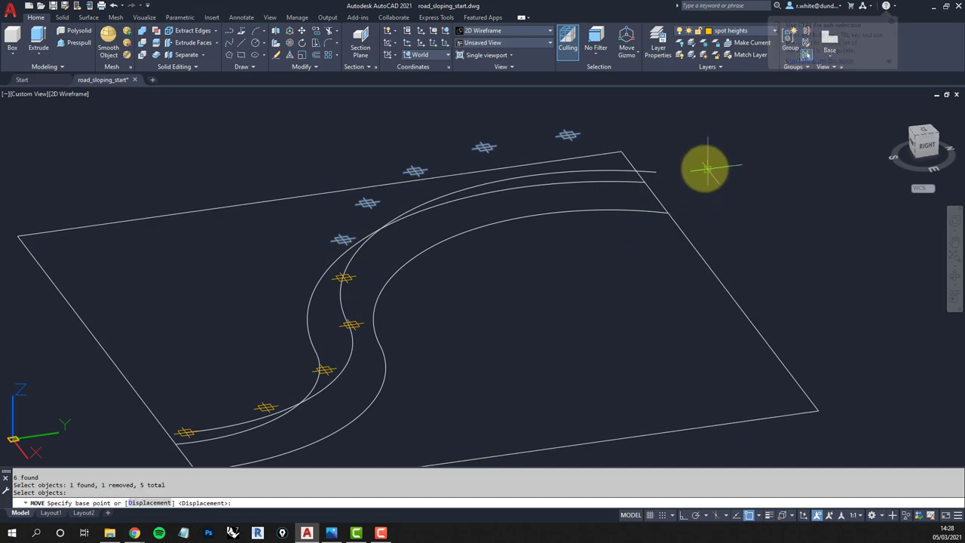
{"action": "left_click", "coordinate": [705, 166]}
{"action": "left_click", "coordinate": [704, 159]}
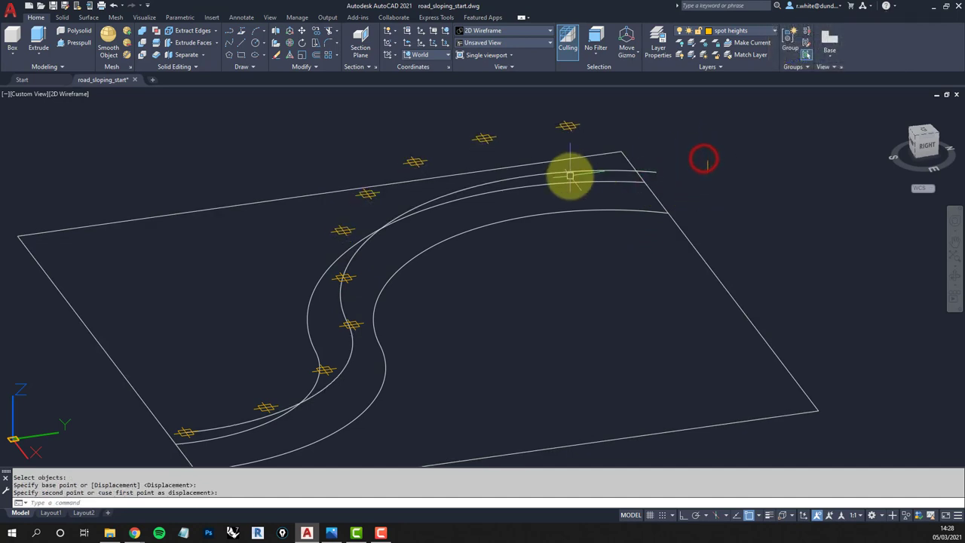
Drop the nearest spot height and raise the remaining four markers, then orbit to check
{"action": "left_click", "coordinate": [302, 32]}
{"action": "type", "text": "p"}
{"action": "key", "text": "Return"}
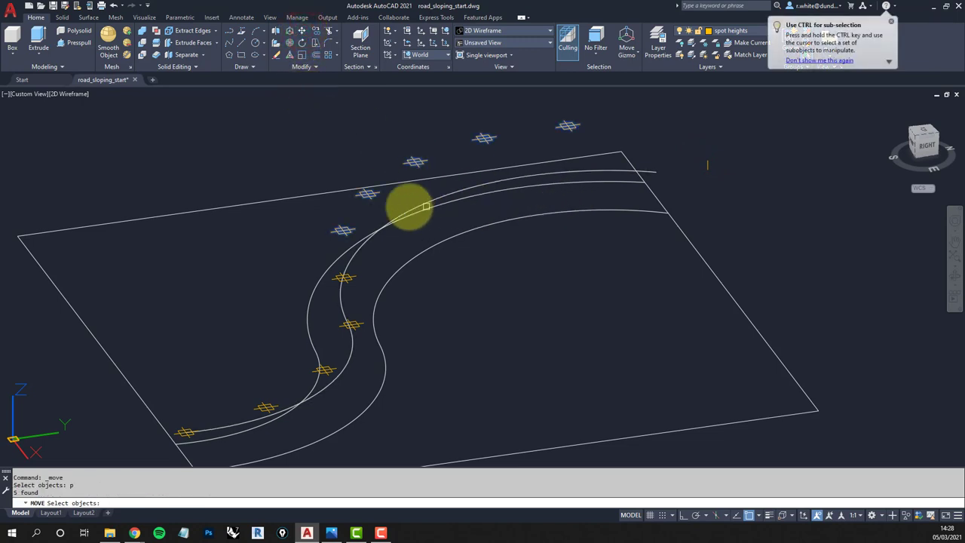
{"action": "left_click", "coordinate": [343, 230], "text": "shift"}
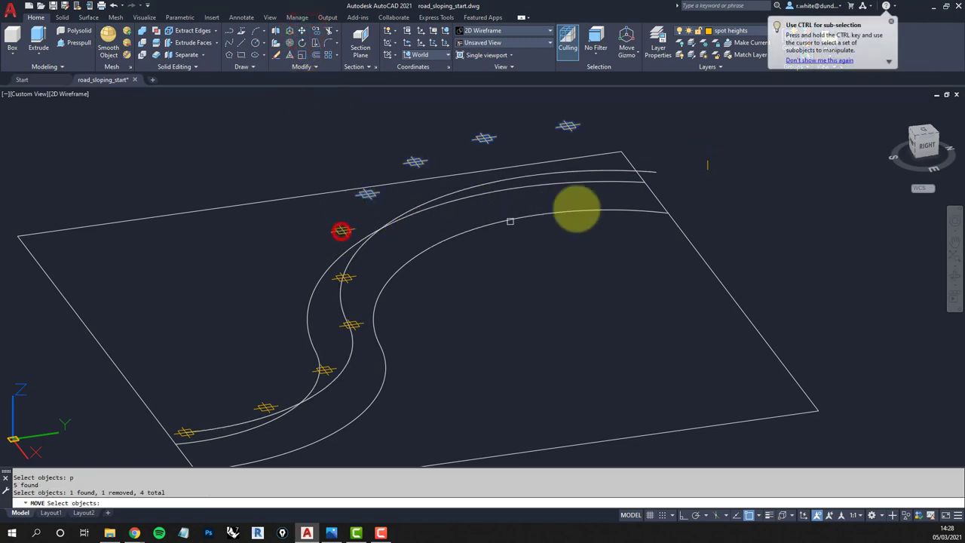
{"action": "key", "text": "Return"}
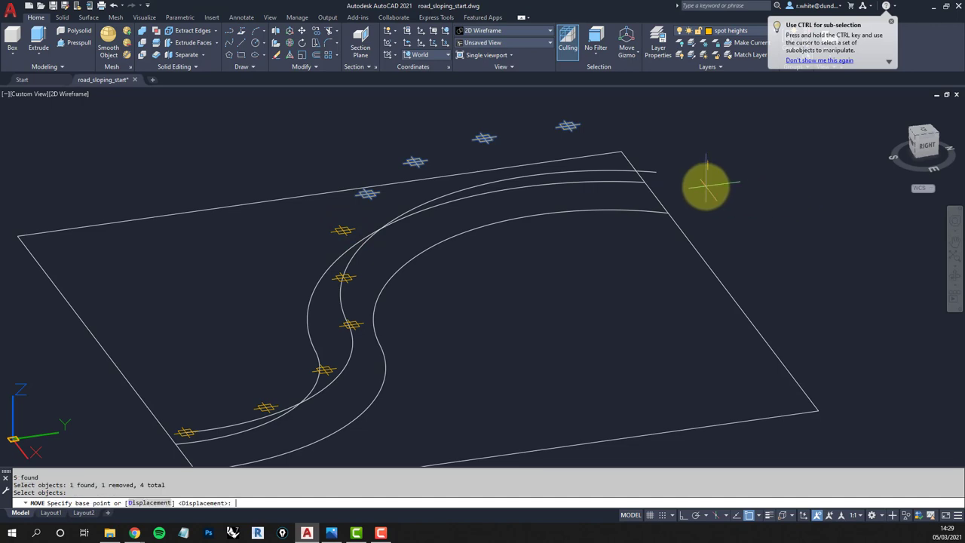
{"action": "left_click", "coordinate": [707, 170]}
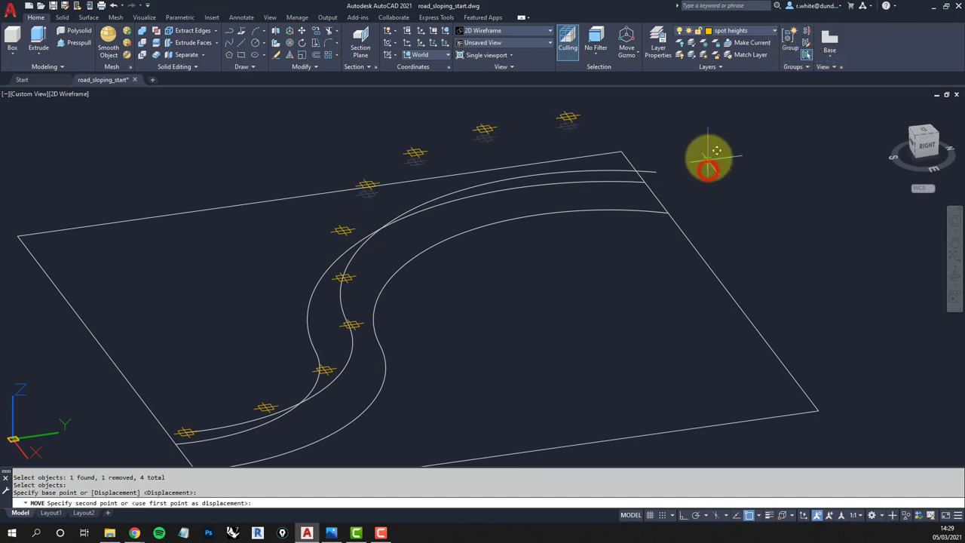
{"action": "left_click", "coordinate": [708, 162]}
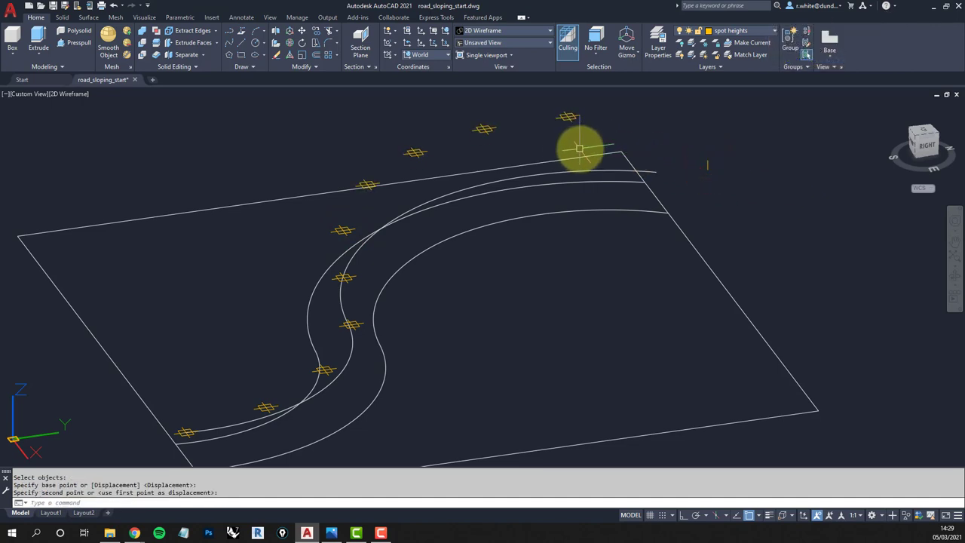
{"action": "middle_click_drag", "start_coordinate": [579, 148], "coordinate": [585, 193]}
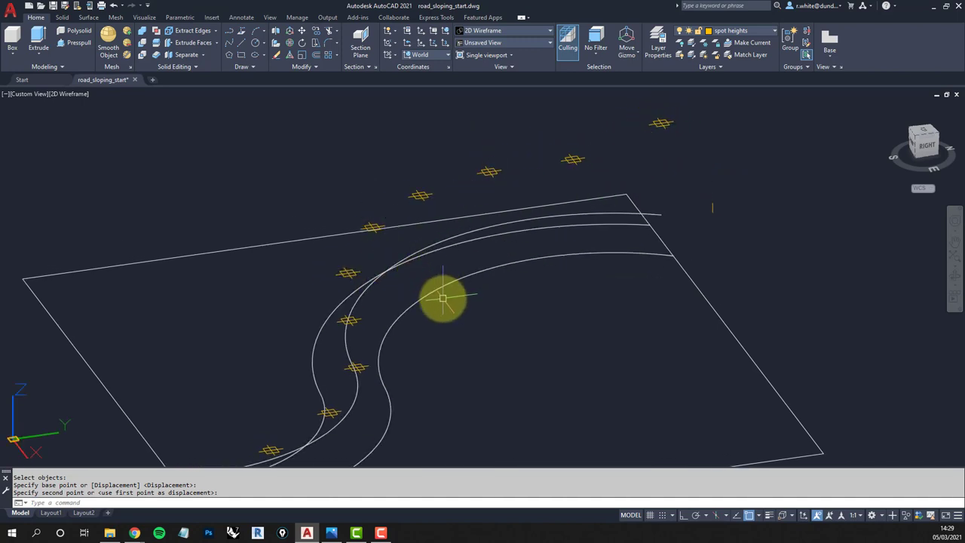
{"action": "middle_click_drag", "start_coordinate": [442, 295], "coordinate": [442, 248], "text": "shift"}
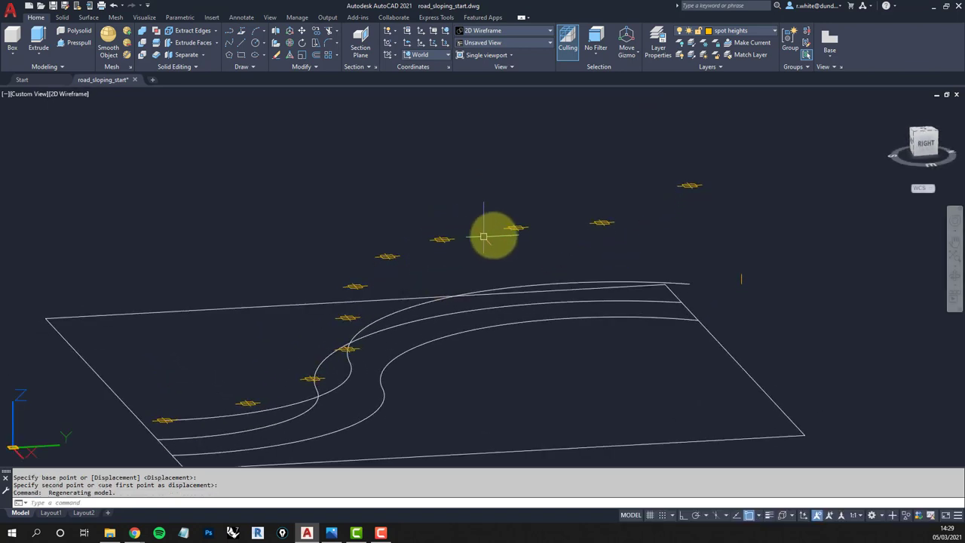
Drop the nearest spot height and raise the remaining three markers a step
{"action": "middle_click_drag", "start_coordinate": [494, 287], "coordinate": [303, 33], "text": "shift"}
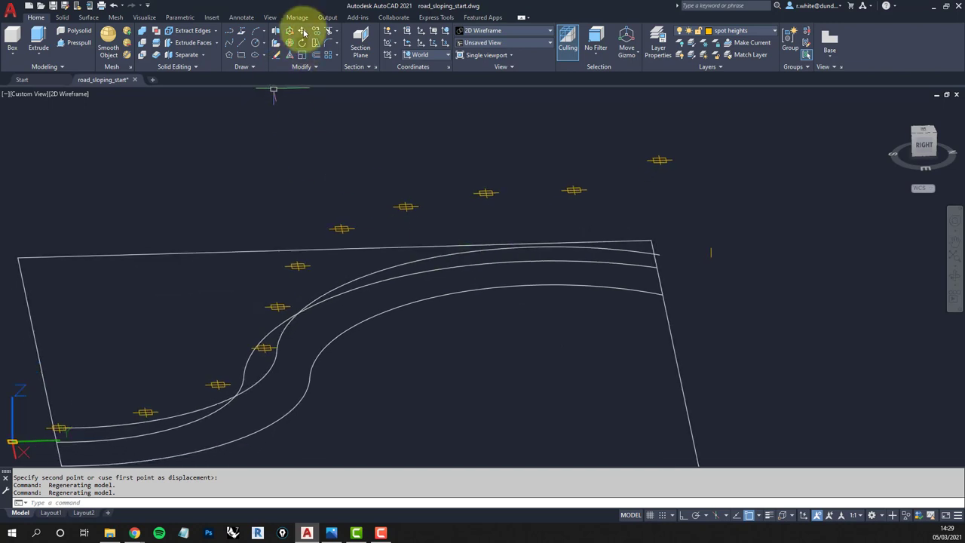
{"action": "left_click", "coordinate": [301, 31]}
{"action": "type", "text": "p"}
{"action": "key", "text": "Return"}
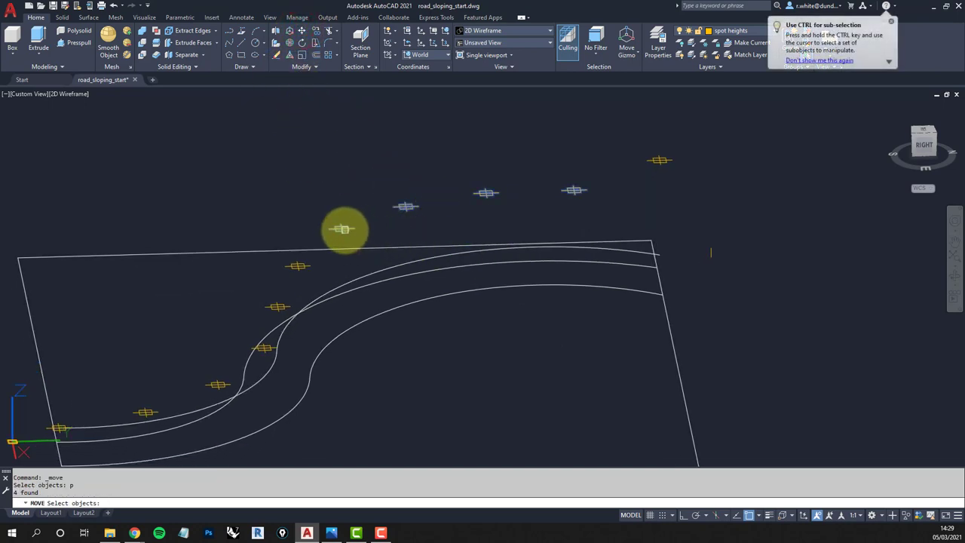
{"action": "left_click", "coordinate": [344, 228], "text": "shift"}
{"action": "key", "text": "Return"}
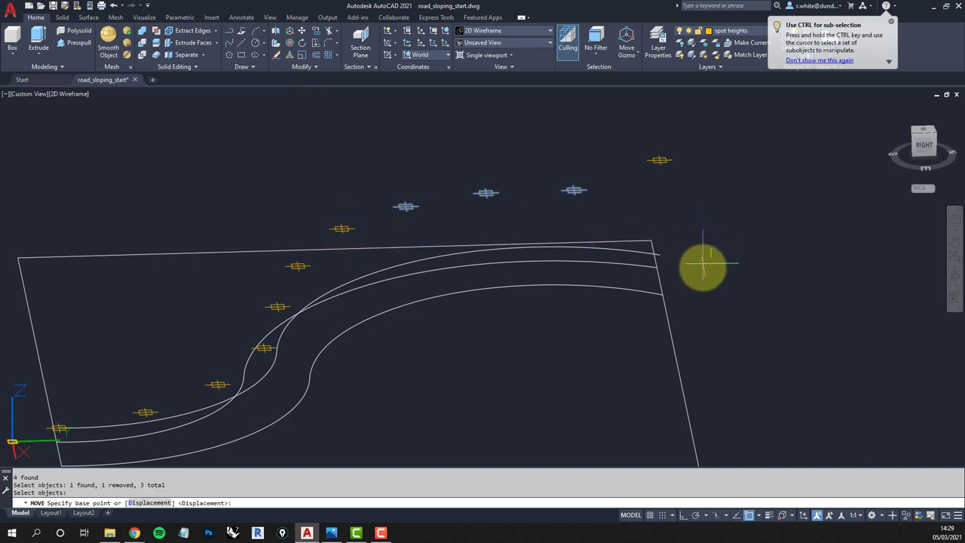
{"action": "left_click", "coordinate": [709, 256]}
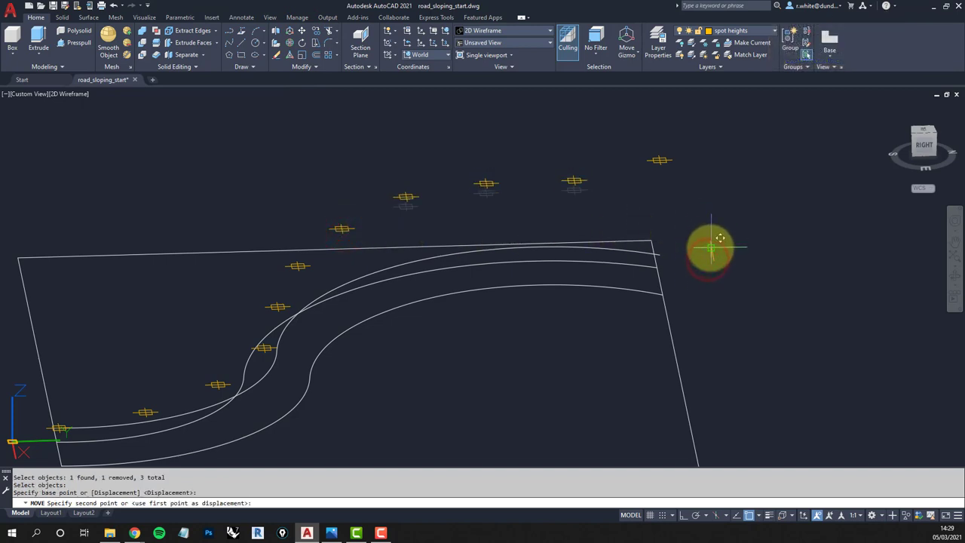
{"action": "left_click", "coordinate": [710, 247]}
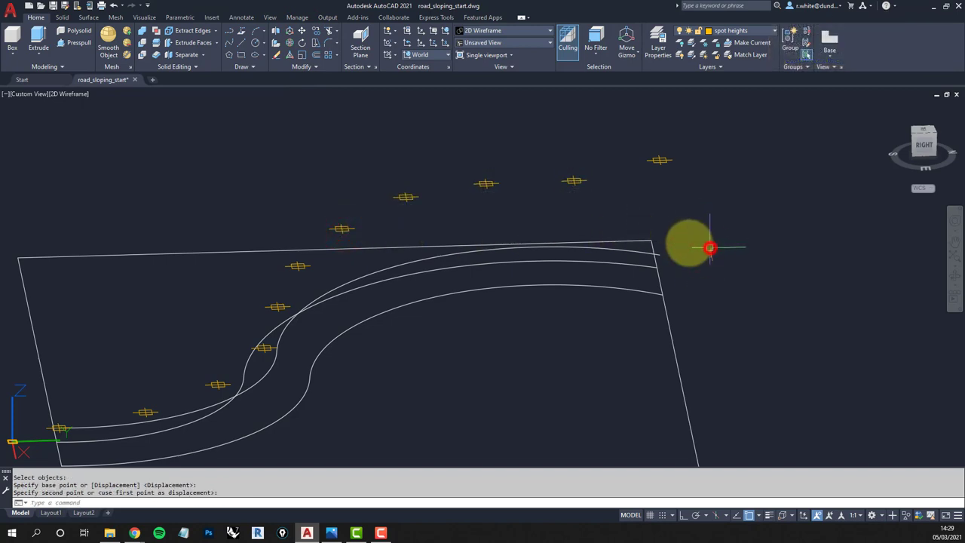
Raise the same three spot heights slightly higher again
{"action": "left_click", "coordinate": [303, 31]}
{"action": "type", "text": "p"}
{"action": "key", "text": "Return"}
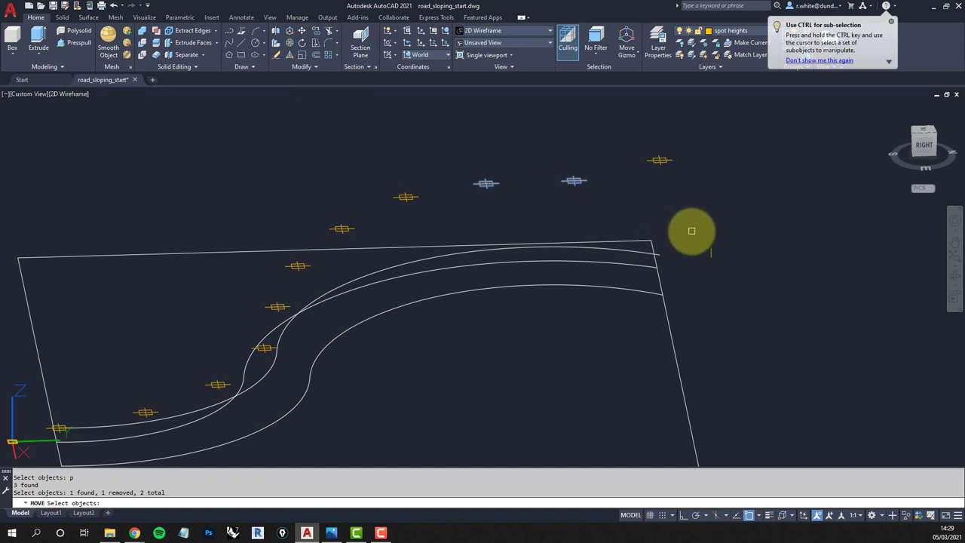
{"action": "key", "text": "Return"}
{"action": "left_click", "coordinate": [710, 258]}
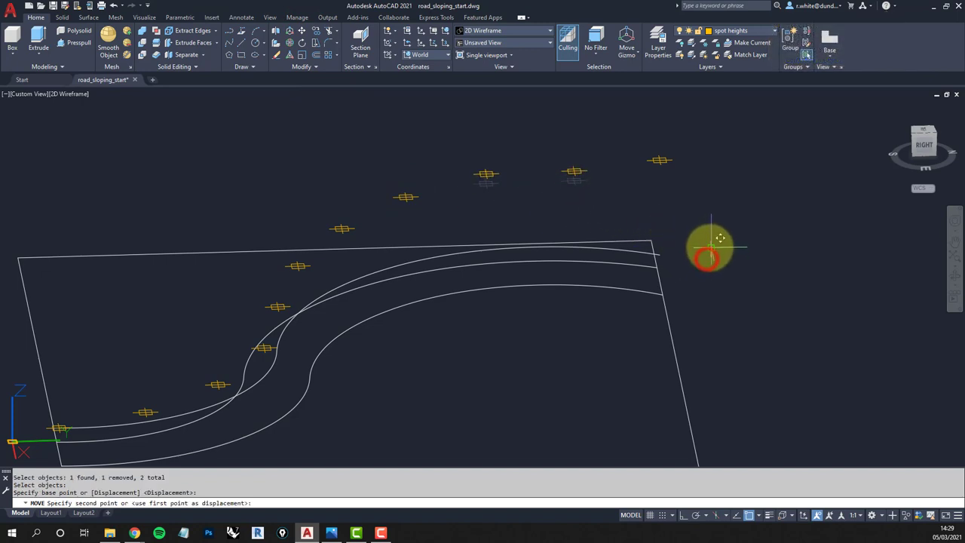
{"action": "left_click", "coordinate": [709, 248]}
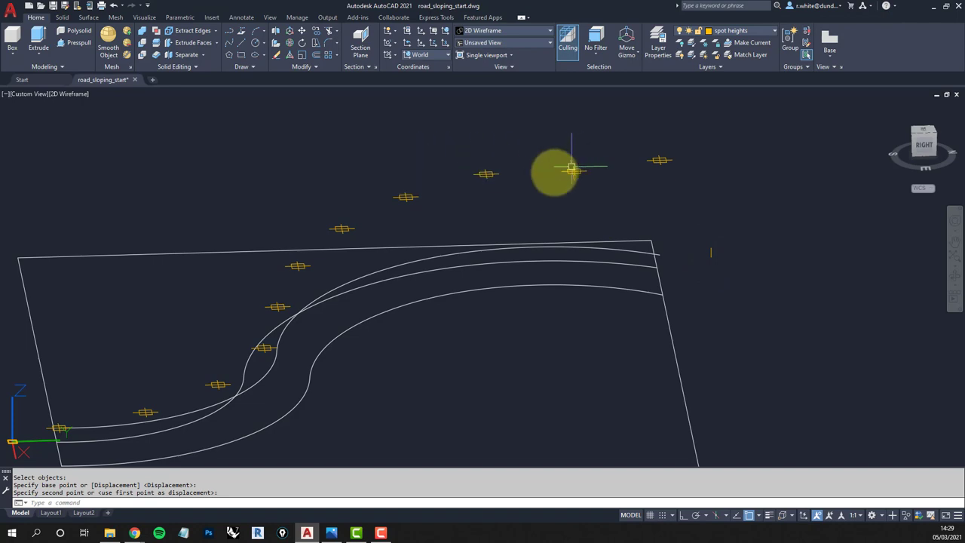
Lift the second-highest spot-height marker a little further
{"action": "key", "text": "Return"}
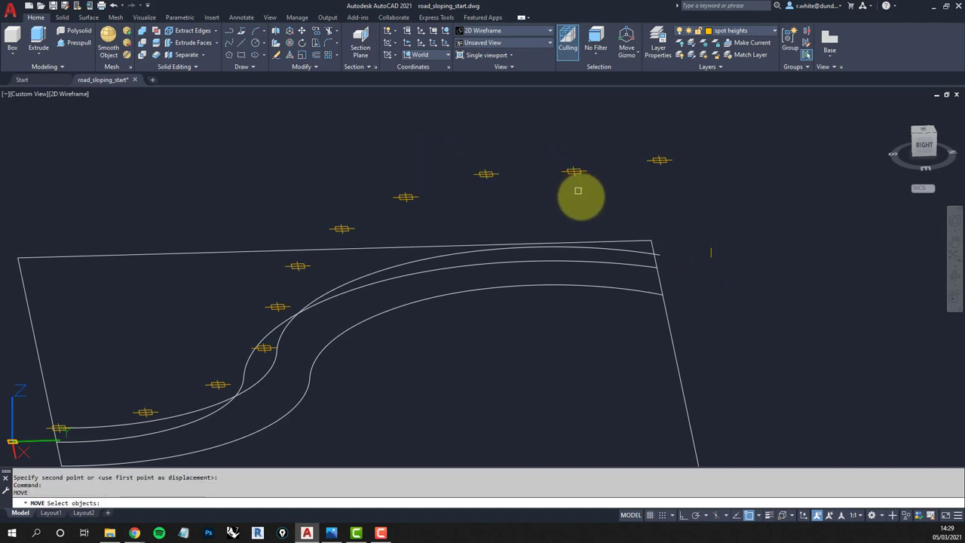
{"action": "left_click", "coordinate": [575, 170]}
{"action": "key", "text": "Return"}
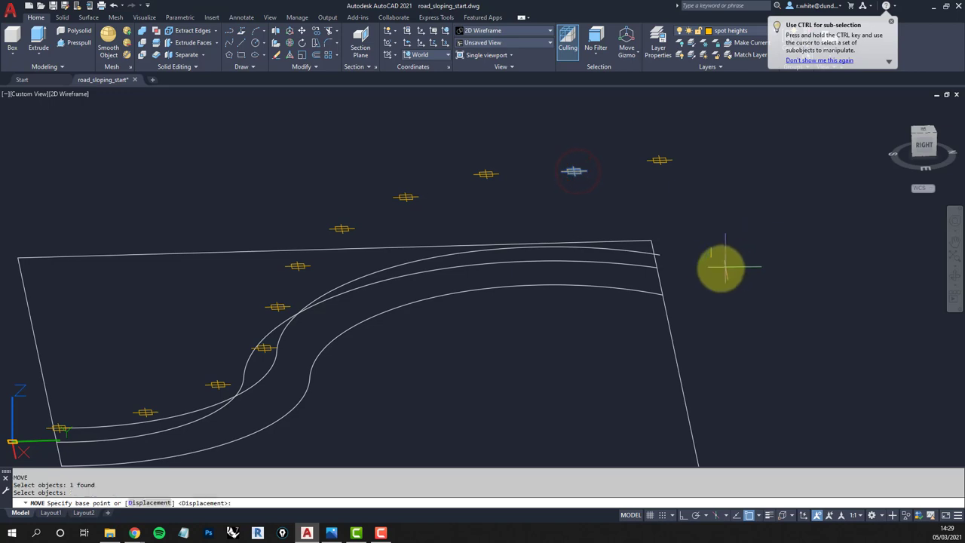
{"action": "left_click", "coordinate": [711, 258]}
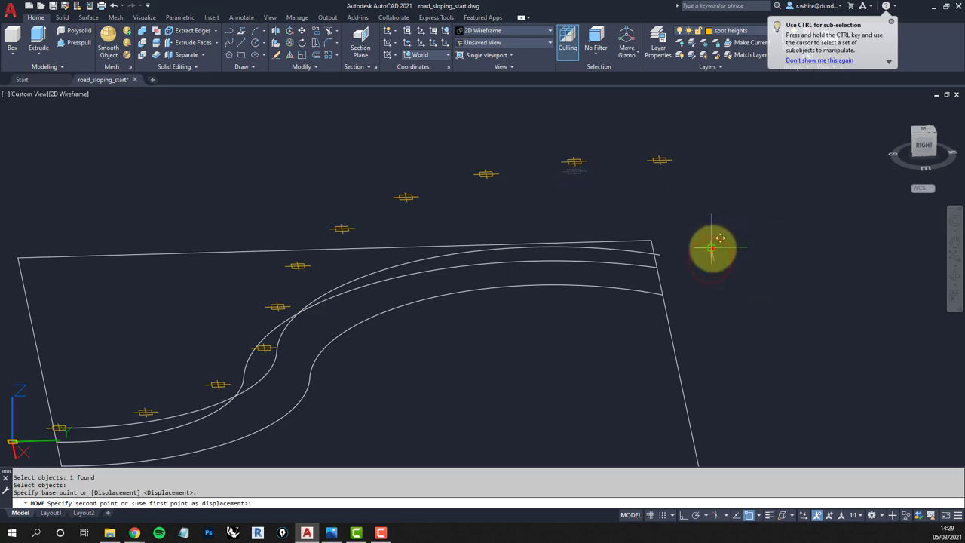
{"action": "left_click", "coordinate": [712, 248]}
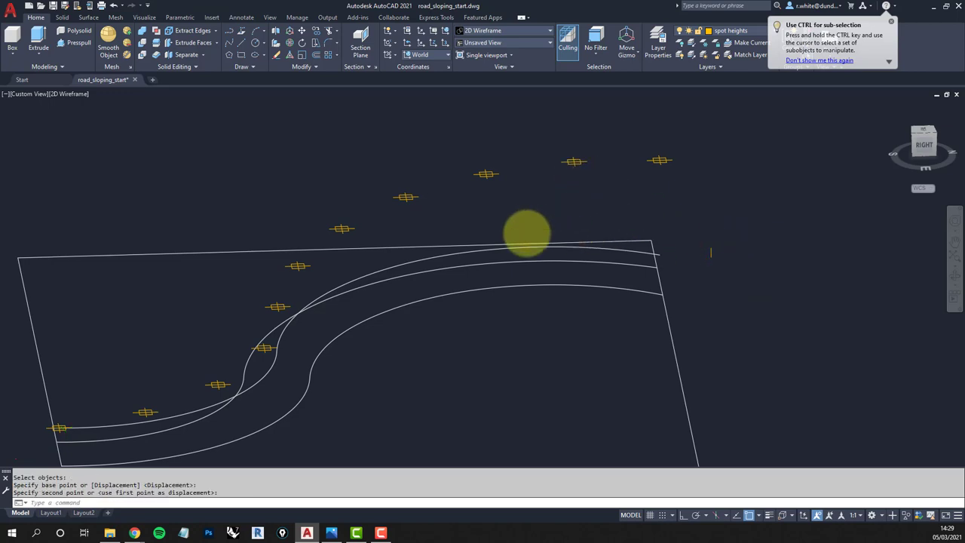
{"action": "middle_click_drag", "start_coordinate": [526, 233], "coordinate": [538, 215], "text": "shift"}
{"action": "scroll", "coordinate": [540, 215], "scroll_direction": "down", "scroll_amount": 2}
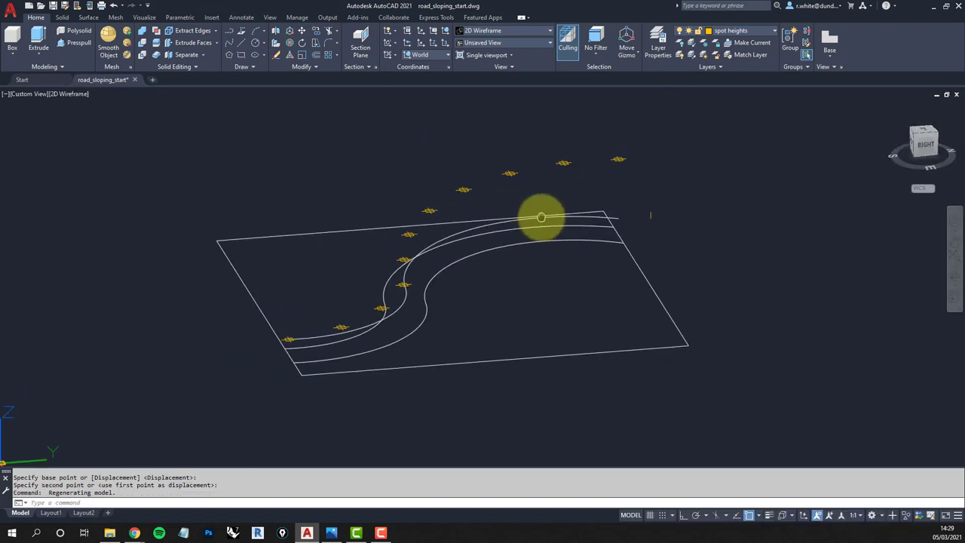
{"action": "scroll", "coordinate": [664, 217], "scroll_direction": "up", "scroll_amount": 5}
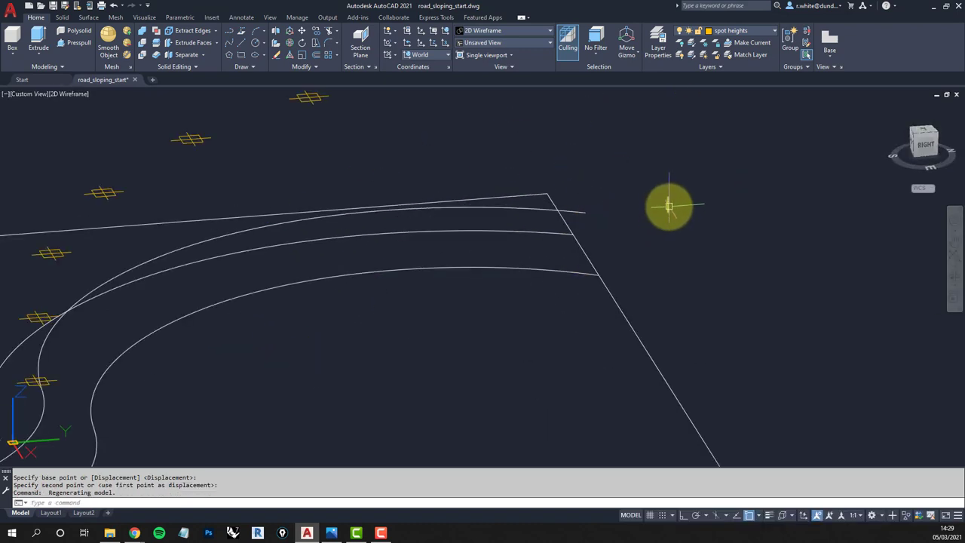
{"action": "scroll", "coordinate": [649, 209], "scroll_direction": "down", "scroll_amount": 4}
{"action": "middle_click_drag", "start_coordinate": [586, 211], "coordinate": [339, 301], "text": "shift"}
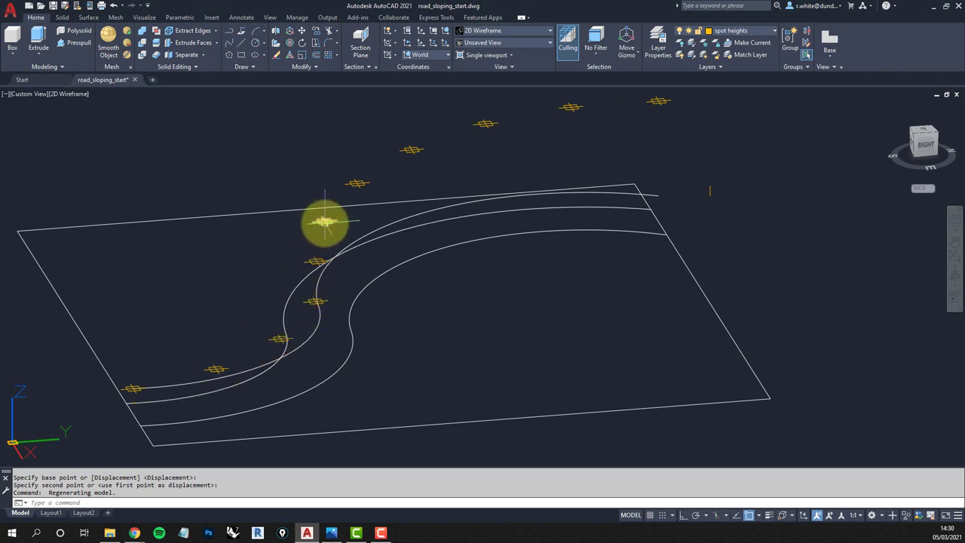
{"action": "middle_click_drag", "start_coordinate": [472, 151], "coordinate": [472, 161]}
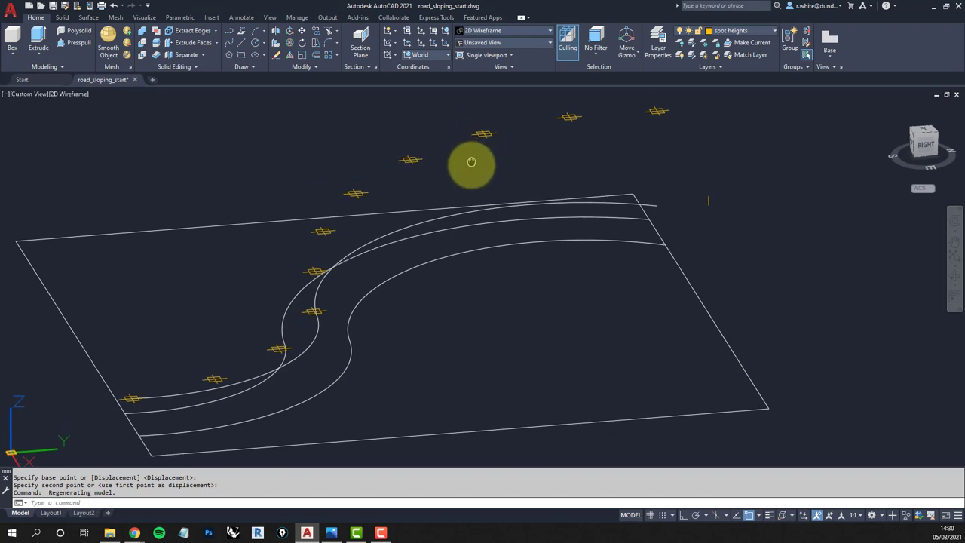
{"action": "mouse_move", "coordinate": [490, 263]}
{"action": "middle_mouse_down", "text": "shift"}
{"action": "mouse_move", "coordinate": [500, 269]}
{"action": "mouse_move", "coordinate": [464, 284]}
{"action": "mouse_move", "coordinate": [483, 274]}
{"action": "mouse_move", "coordinate": [479, 315]}
{"action": "middle_mouse_up", "text": "shift"}
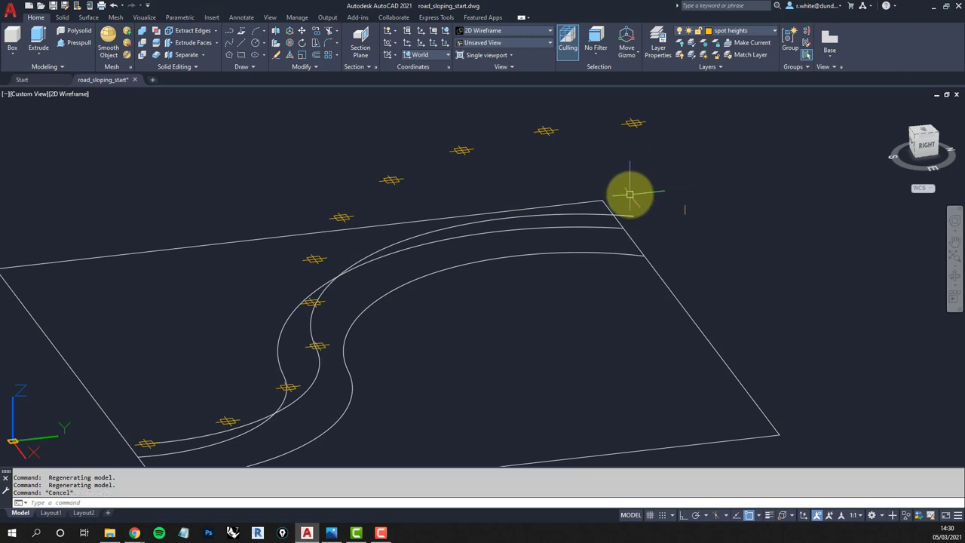
{"action": "key", "text": "Escape"}
{"action": "key", "text": "Escape"}
{"action": "middle_click_drag", "start_coordinate": [565, 224], "coordinate": [505, 253], "text": "shift"}
{"action": "middle_click_drag", "start_coordinate": [535, 260], "coordinate": [526, 234], "text": "shift"}
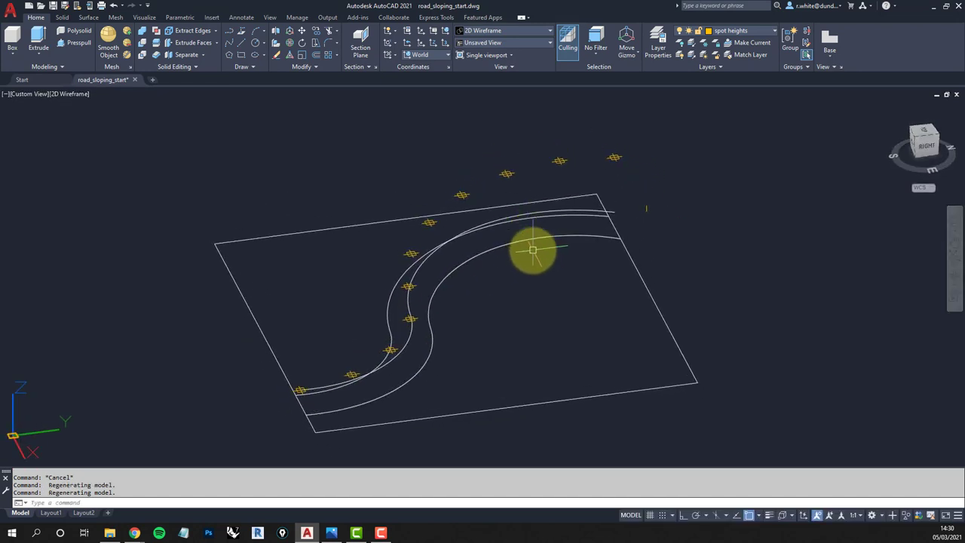
{"action": "key", "text": "Escape"}
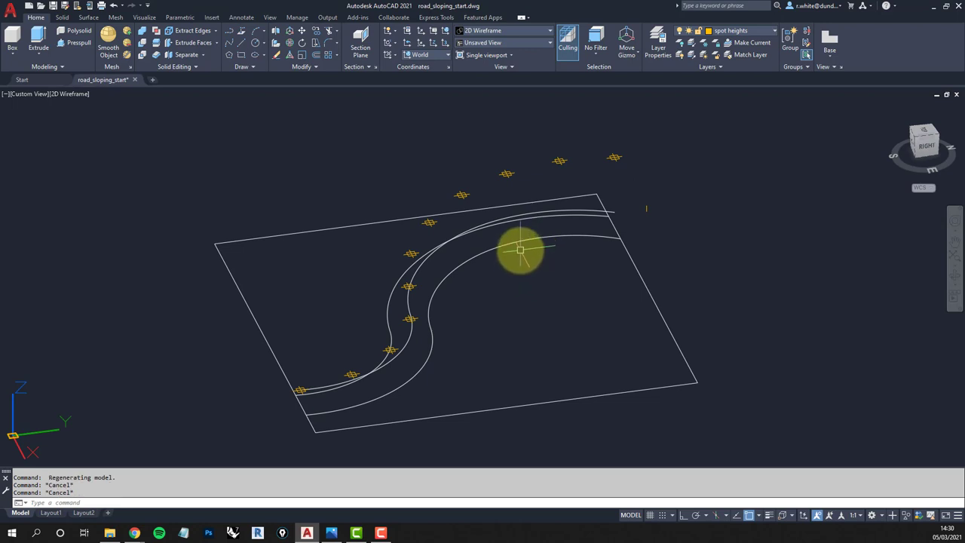
{"action": "left_click", "coordinate": [134, 533]}
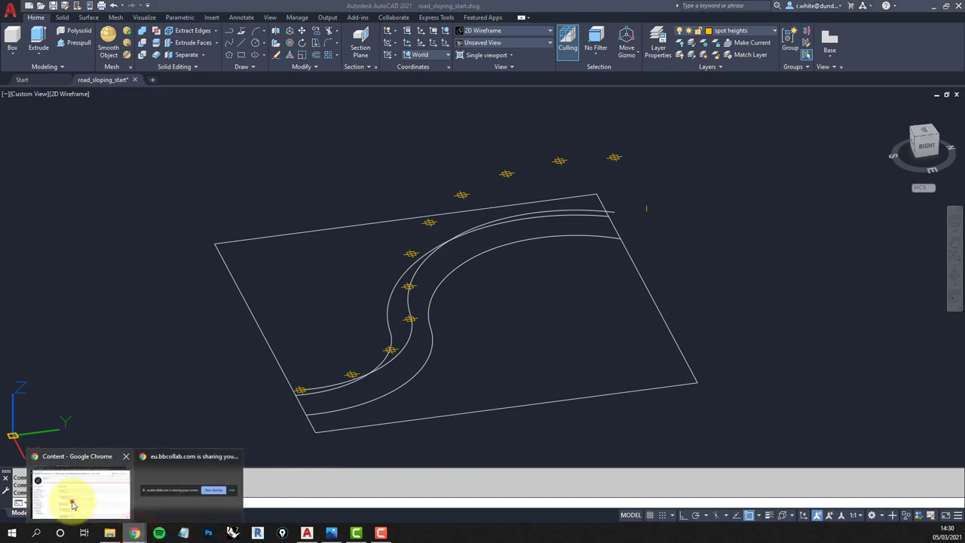
Find the 3D SITE MODELLING page under 3D MODELING in Blackboard Learn, then return to AutoCAD
{"action": "left_click", "coordinate": [72, 501]}
{"action": "scroll", "coordinate": [490, 423], "scroll_direction": "down", "scroll_amount": 5}
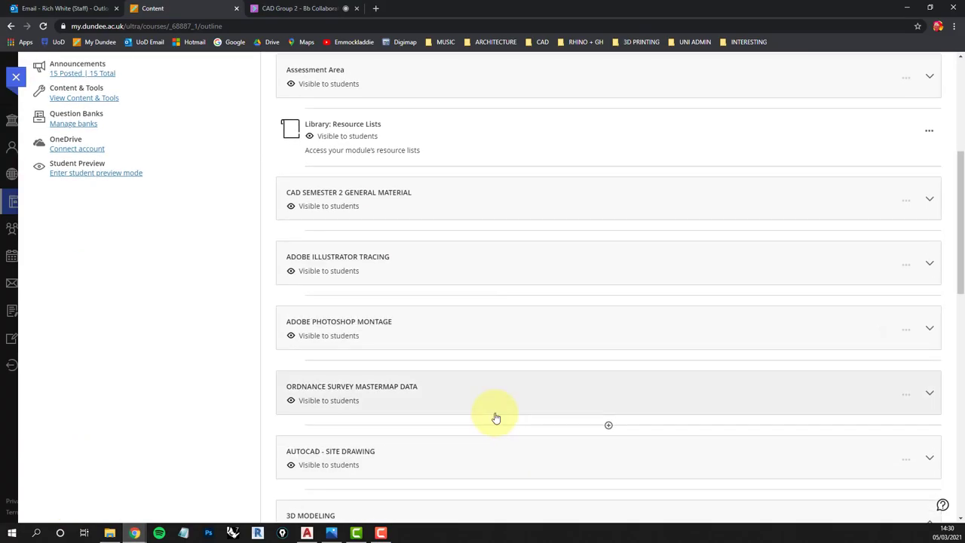
{"action": "scroll", "coordinate": [497, 415], "scroll_direction": "down", "scroll_amount": 1}
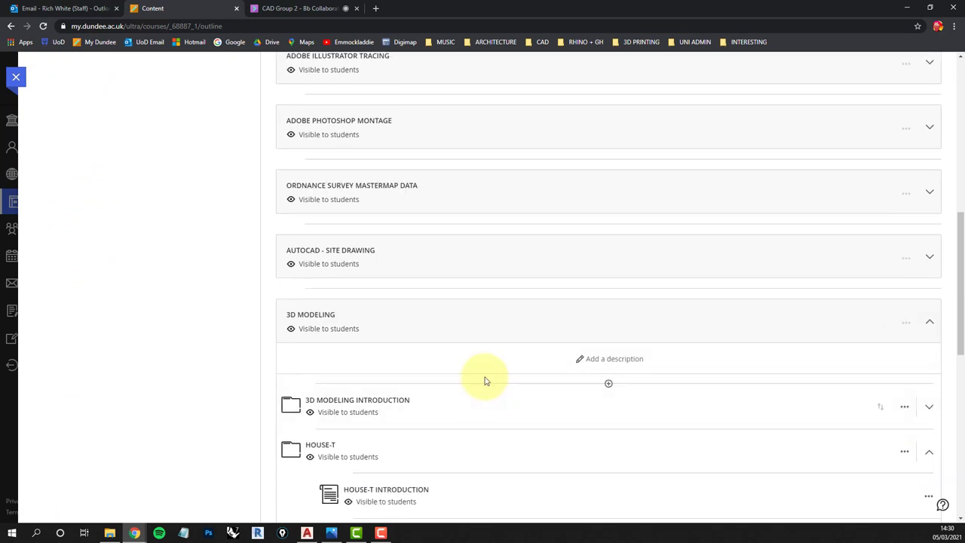
{"action": "scroll", "coordinate": [472, 407], "scroll_direction": "down", "scroll_amount": 2}
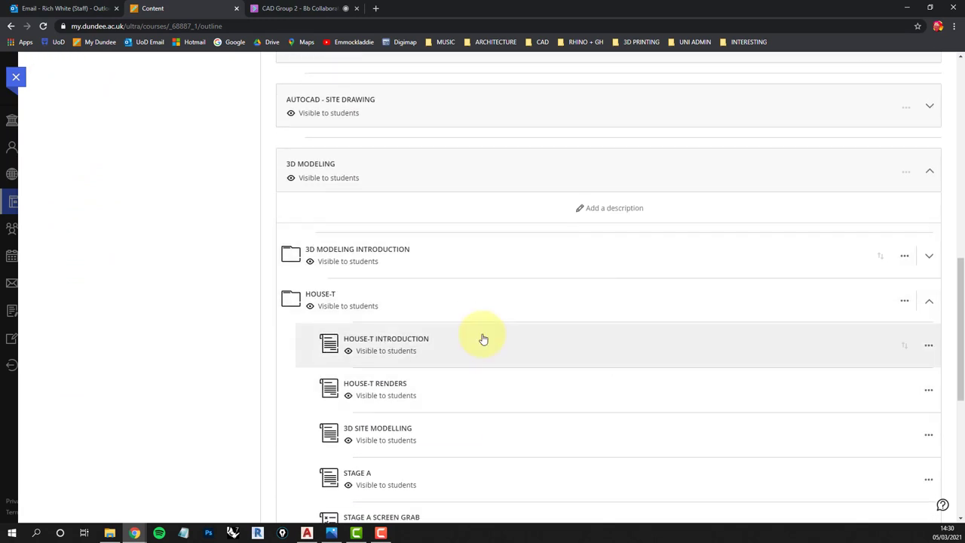
{"action": "scroll", "coordinate": [491, 351], "scroll_direction": "down", "scroll_amount": 2}
{"action": "left_click", "coordinate": [508, 345]}
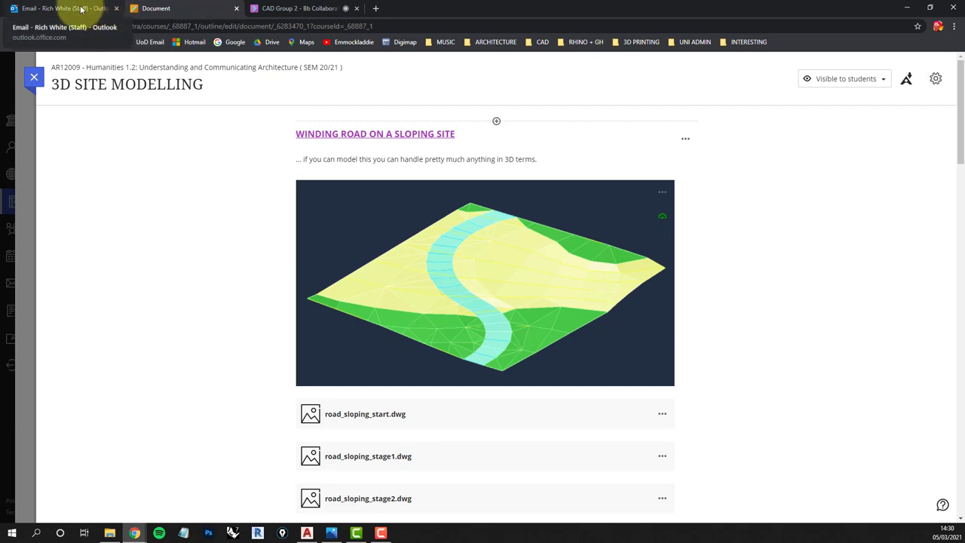
{"action": "left_click", "coordinate": [307, 533]}
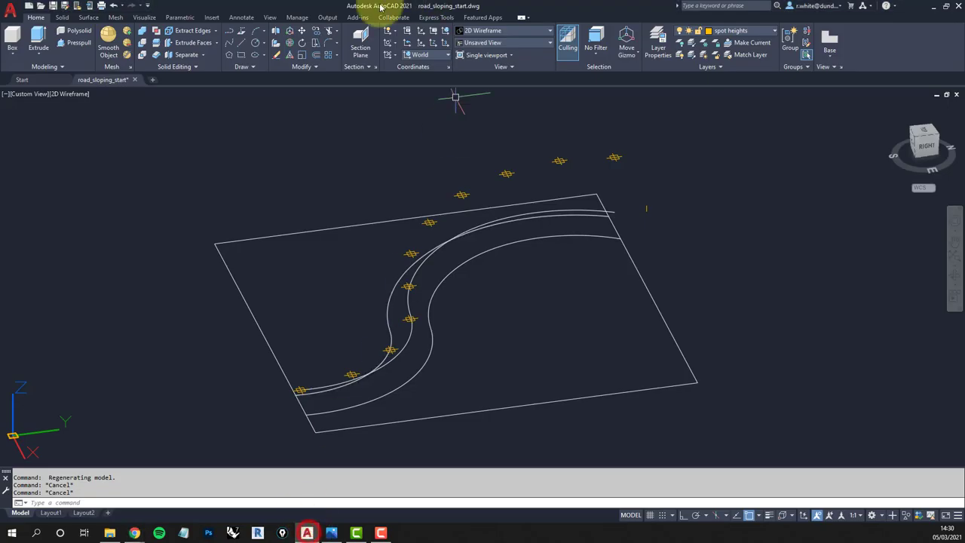
{"action": "left_click", "coordinate": [42, 6]}
{"action": "left_click", "coordinate": [254, 164]}
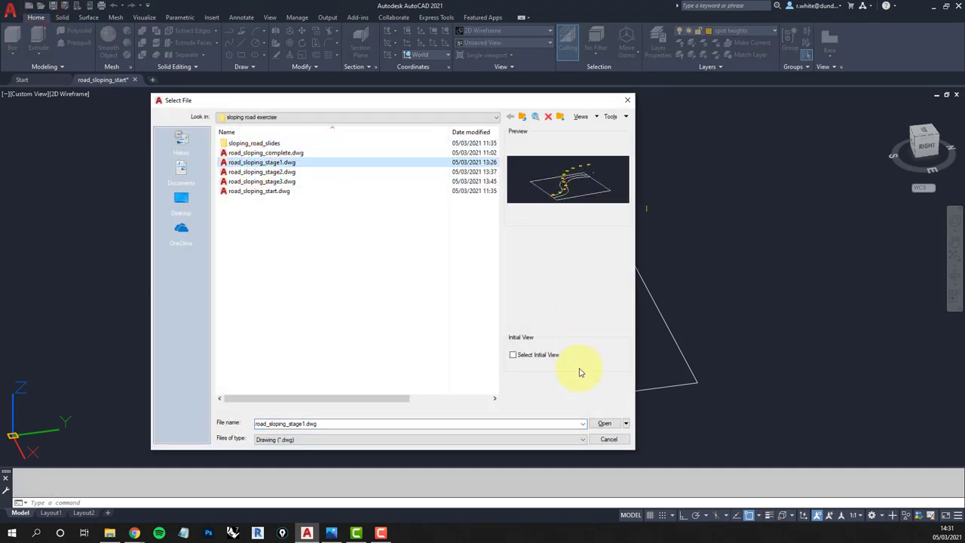
{"action": "left_click", "coordinate": [605, 424]}
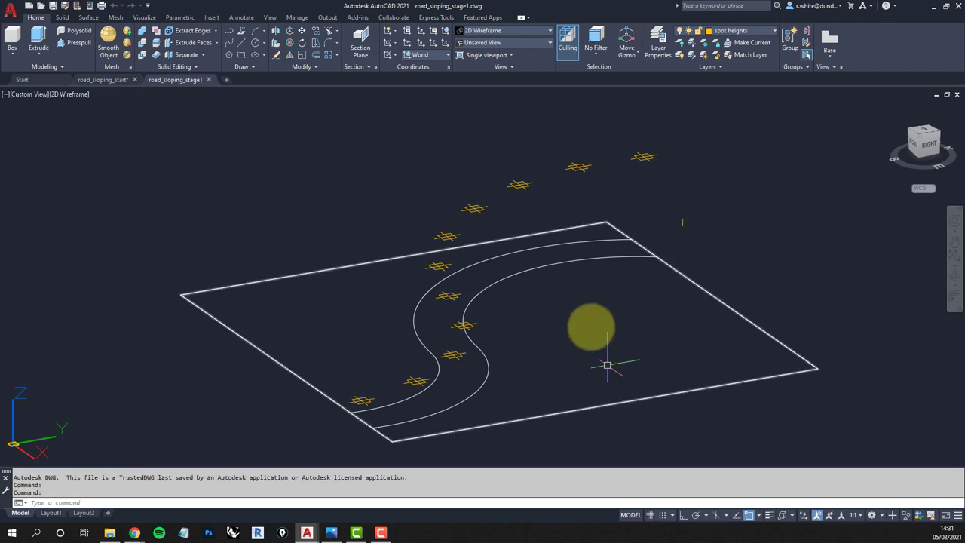
{"action": "left_click", "coordinate": [209, 81]}
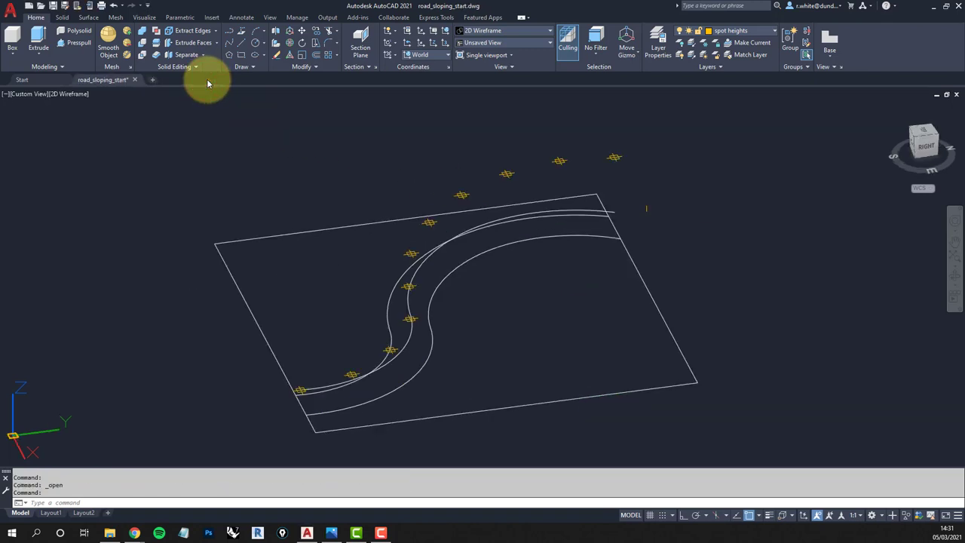
{"action": "middle_click_drag", "start_coordinate": [563, 300], "coordinate": [543, 299], "text": "shift"}
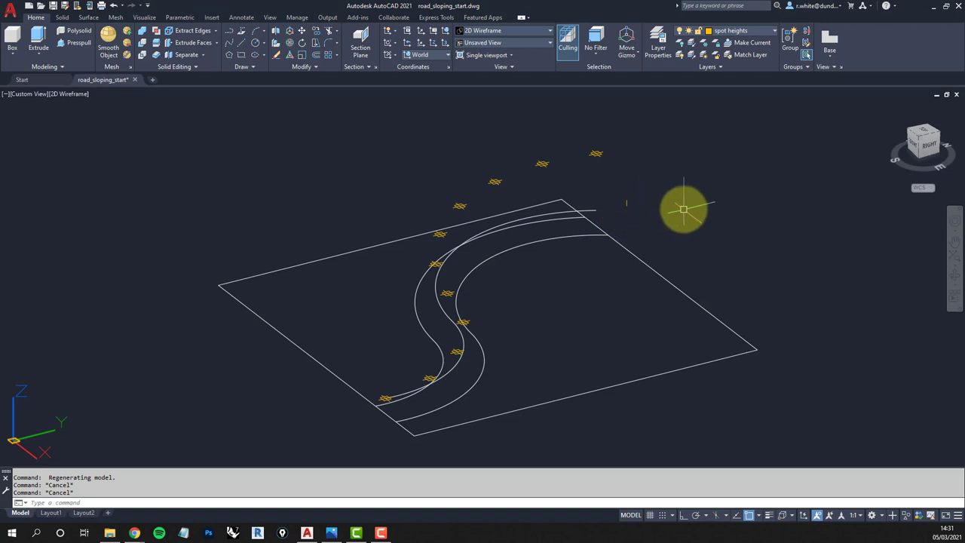
Erase the middle S-curve polyline, keeping only the two road edges and spot heights
{"action": "middle_click_drag", "start_coordinate": [588, 248], "coordinate": [574, 289], "text": "shift"}
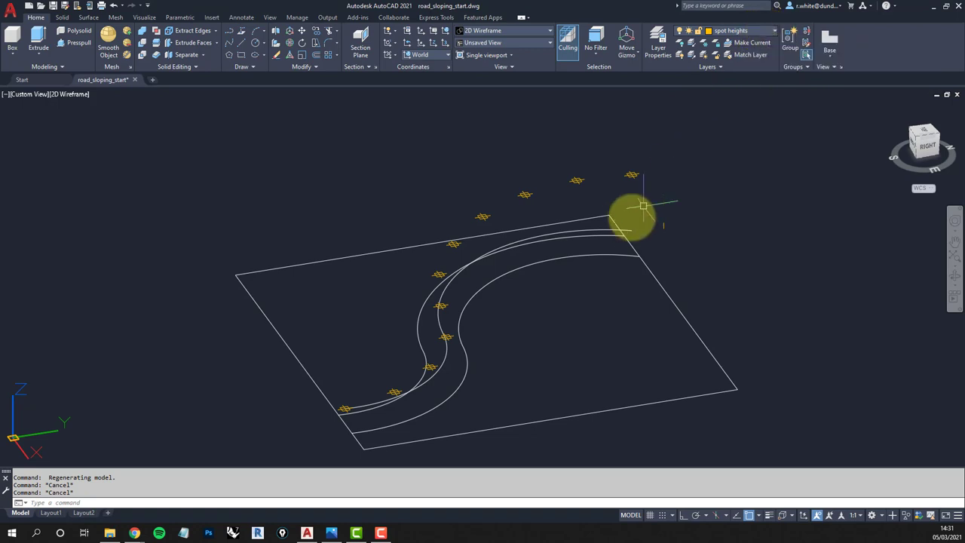
{"action": "left_click", "coordinate": [582, 229]}
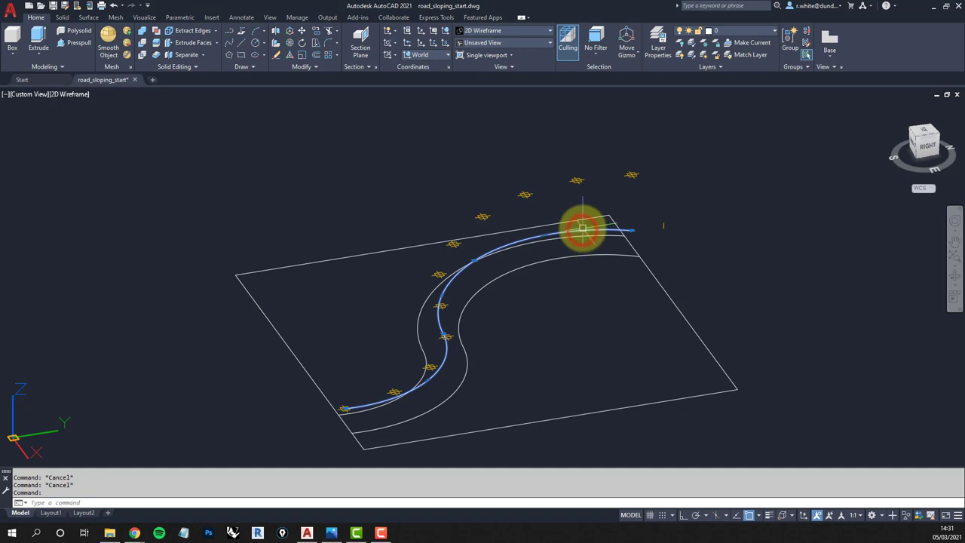
{"action": "key", "text": "Delete"}
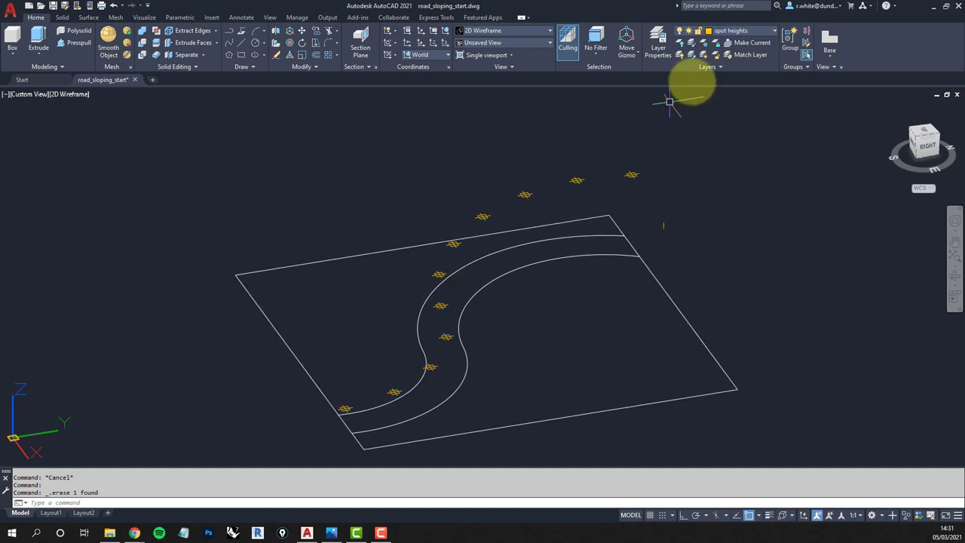
{"action": "left_click", "coordinate": [771, 33]}
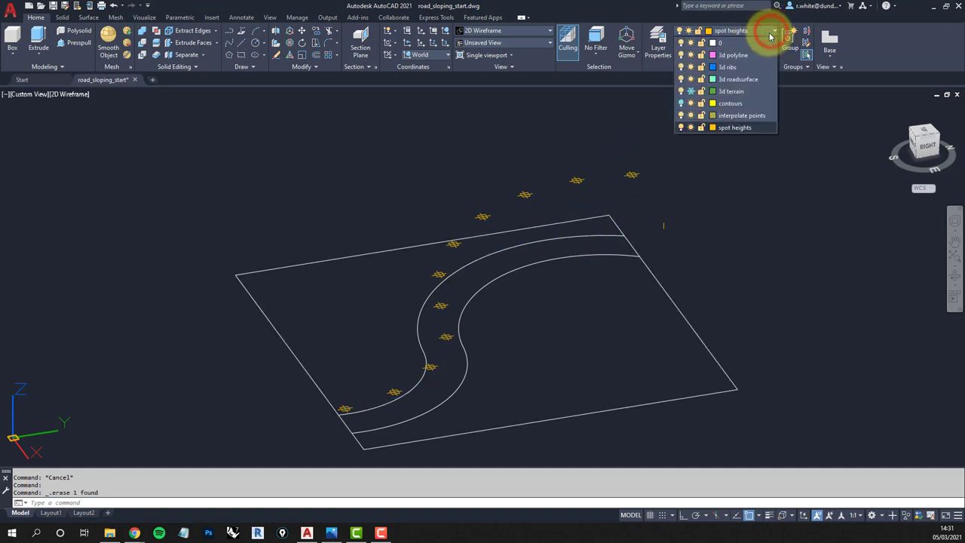
Make 3d polyline the current layer and enter the 3DPOLY command
{"action": "left_click", "coordinate": [731, 55]}
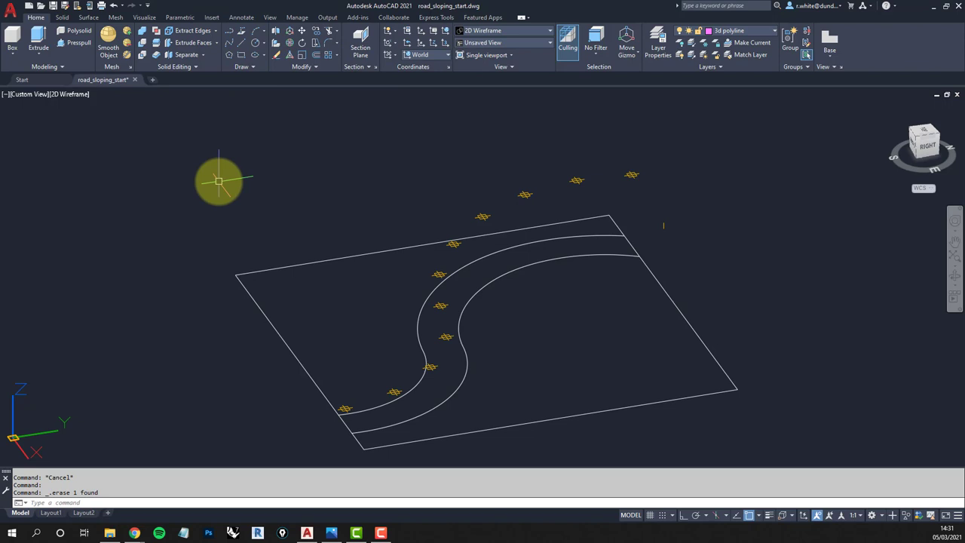
{"action": "type", "text": "poly"}
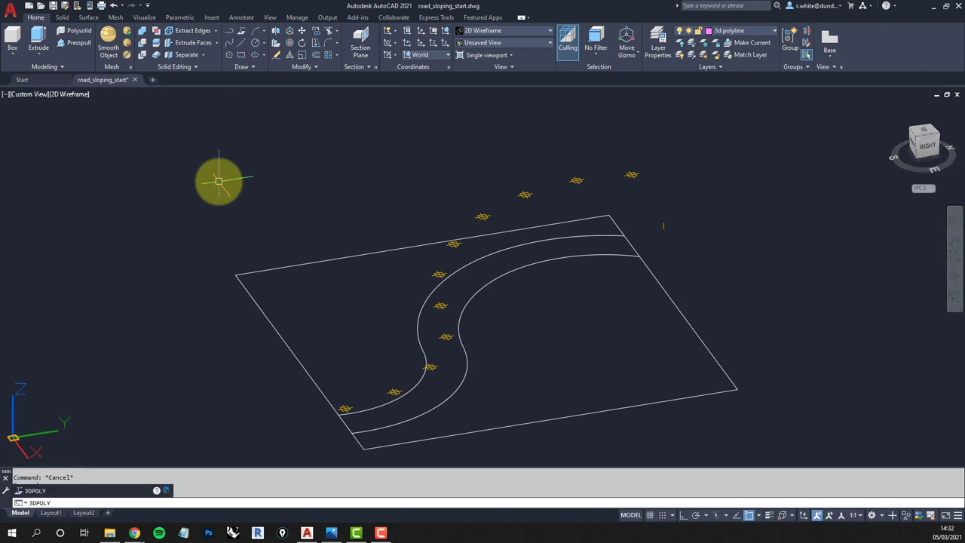
Draw a 3D polyline through all ten climbing spot heights along the road centre
{"action": "key", "text": "Return"}
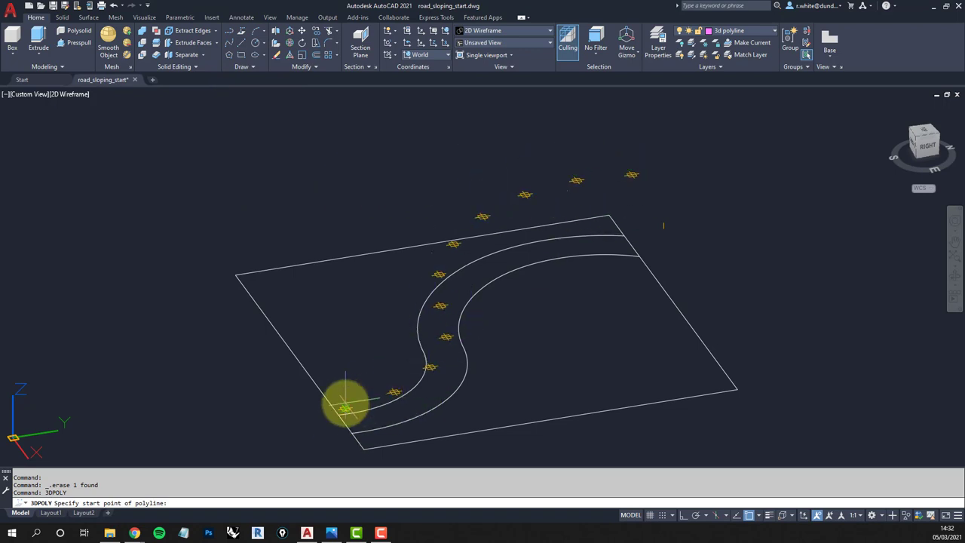
{"action": "left_click", "coordinate": [395, 390]}
{"action": "left_click", "coordinate": [429, 368]}
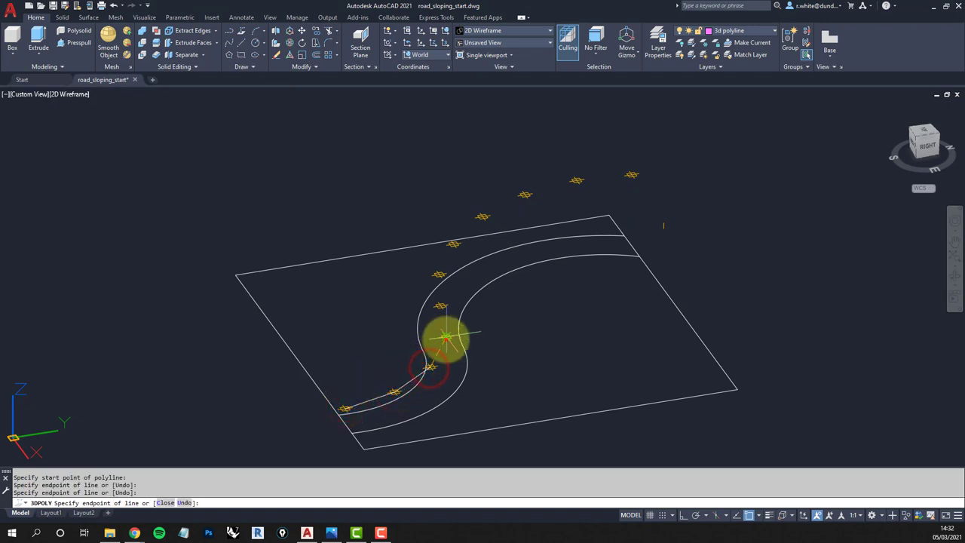
{"action": "left_click", "coordinate": [446, 337]}
{"action": "left_click", "coordinate": [438, 306]}
{"action": "left_click", "coordinate": [439, 275]}
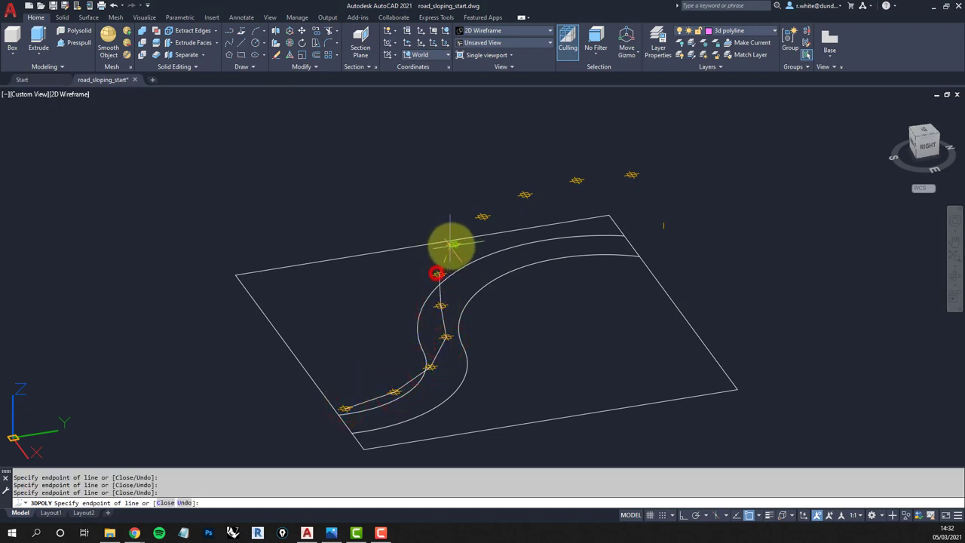
{"action": "left_click", "coordinate": [453, 244]}
{"action": "left_click", "coordinate": [483, 218]}
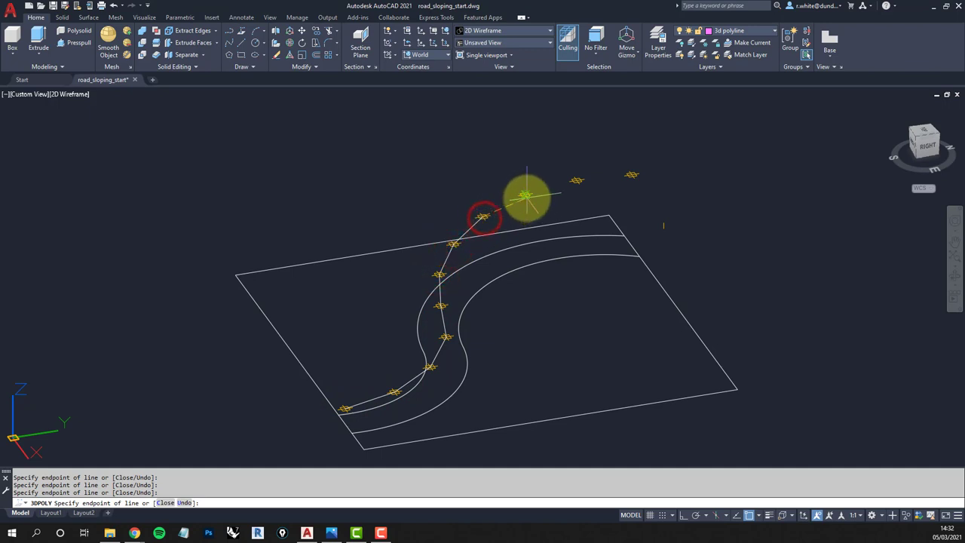
{"action": "left_click", "coordinate": [525, 194]}
{"action": "left_click", "coordinate": [574, 181]}
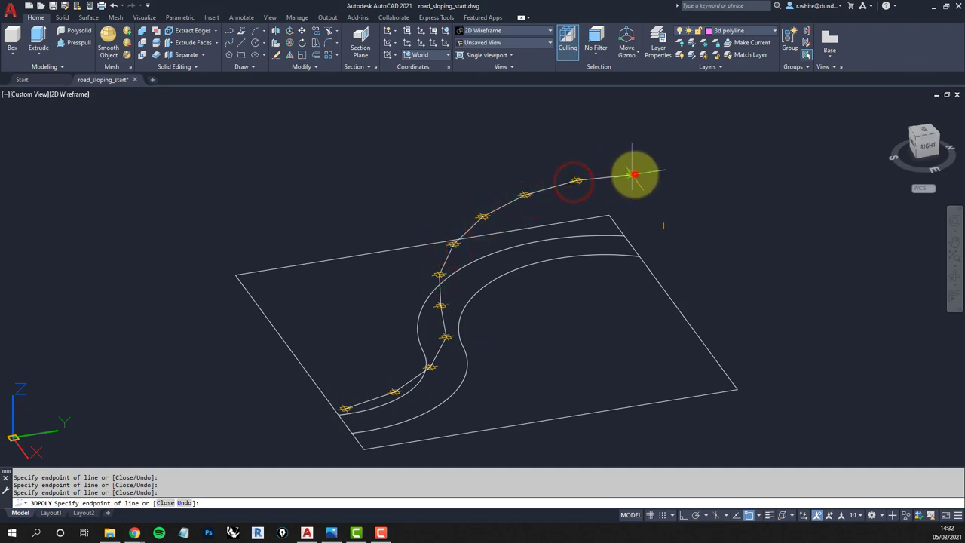
{"action": "left_click", "coordinate": [633, 175]}
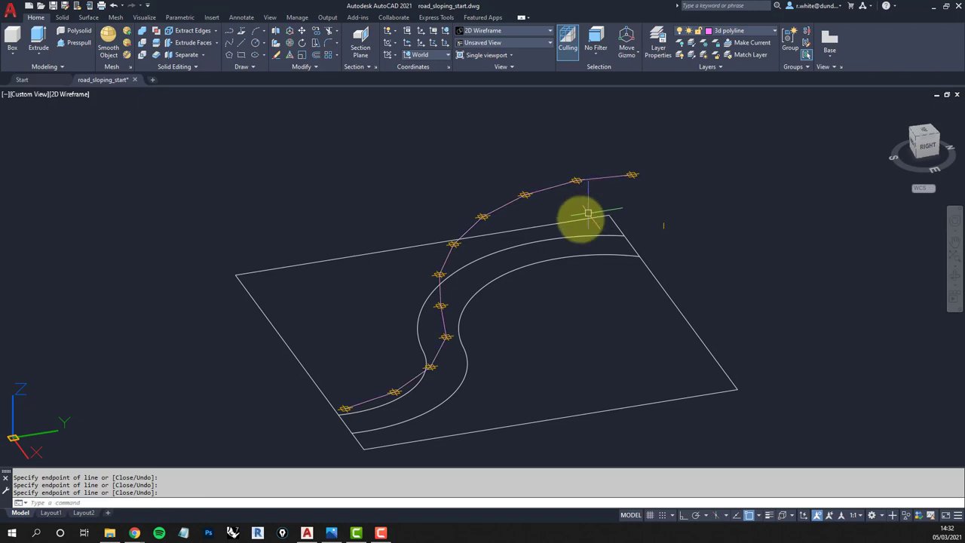
Orbit and pan to view the centreline's slope from a tilted angle
{"action": "mouse_move", "coordinate": [504, 287]}
{"action": "middle_mouse_down", "text": "shift"}
{"action": "mouse_move", "coordinate": [612, 282]}
{"action": "mouse_move", "coordinate": [491, 294]}
{"action": "middle_mouse_up", "text": "shift"}
{"action": "key", "text": "Escape"}
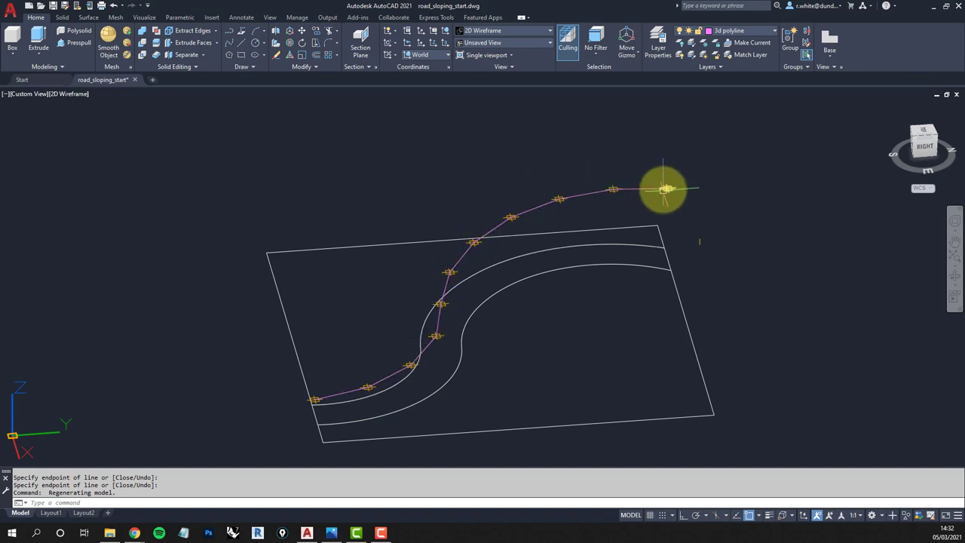
{"action": "scroll", "coordinate": [664, 189], "scroll_direction": "up", "scroll_amount": 6}
{"action": "scroll", "coordinate": [313, 231], "scroll_direction": "down", "scroll_amount": 2}
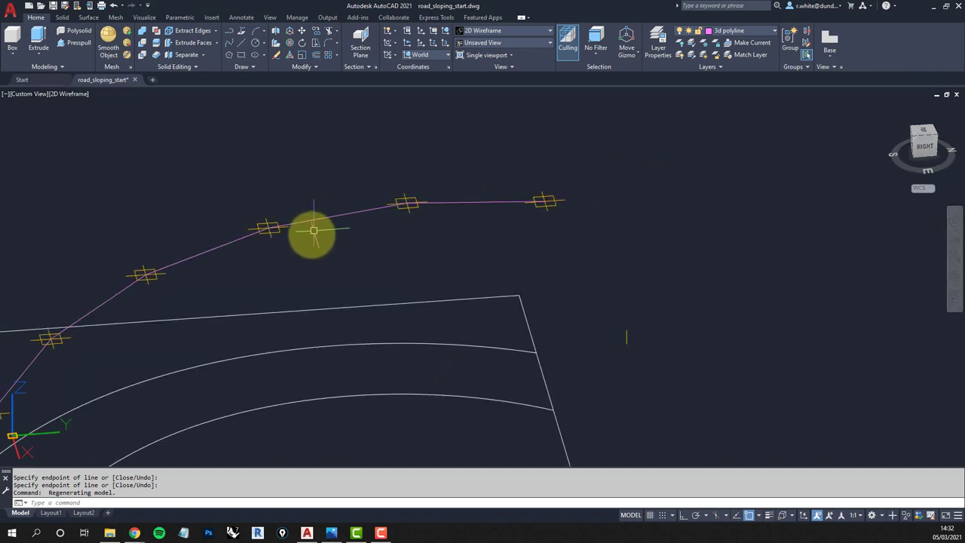
{"action": "middle_click_drag", "start_coordinate": [312, 231], "coordinate": [599, 167]}
{"action": "middle_click_drag", "start_coordinate": [675, 140], "coordinate": [443, 268], "text": "shift"}
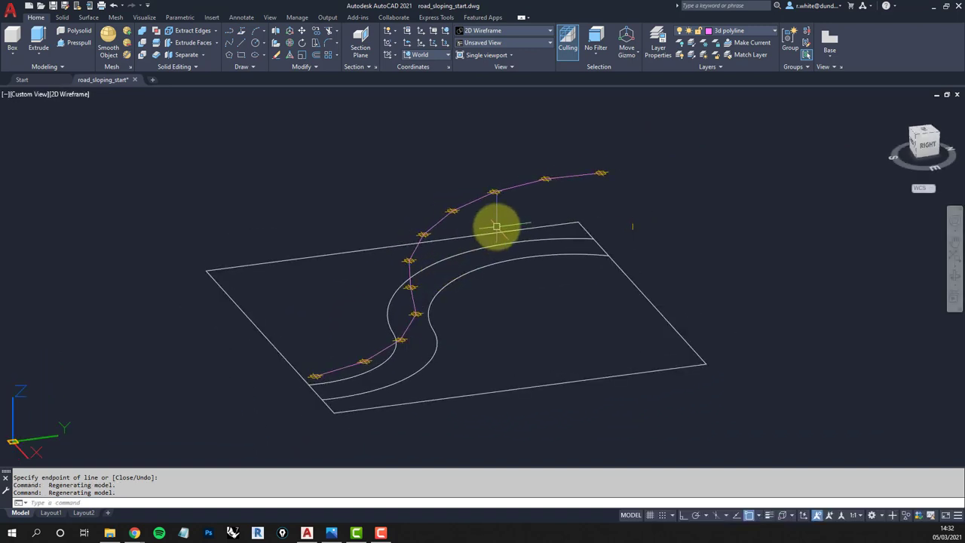
{"action": "mouse_move", "coordinate": [463, 273]}
{"action": "middle_mouse_down", "text": "shift"}
{"action": "mouse_move", "coordinate": [518, 254]}
{"action": "mouse_move", "coordinate": [621, 241]}
{"action": "mouse_move", "coordinate": [489, 260]}
{"action": "mouse_move", "coordinate": [478, 251]}
{"action": "mouse_move", "coordinate": [476, 269]}
{"action": "mouse_move", "coordinate": [460, 250]}
{"action": "mouse_move", "coordinate": [463, 264]}
{"action": "middle_mouse_up", "text": "shift"}
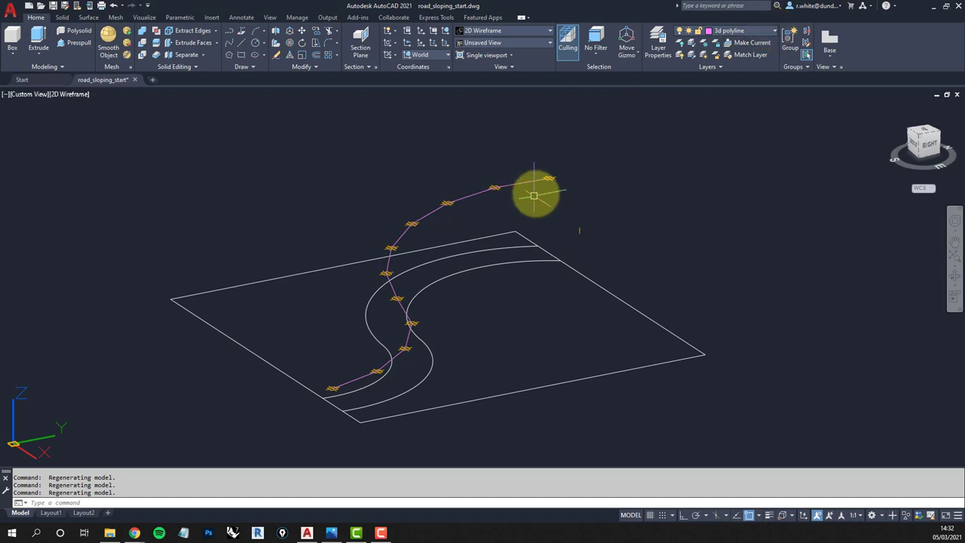
Turn off the spot heights layer and make 3d ribs the current layer
{"action": "left_click", "coordinate": [776, 33]}
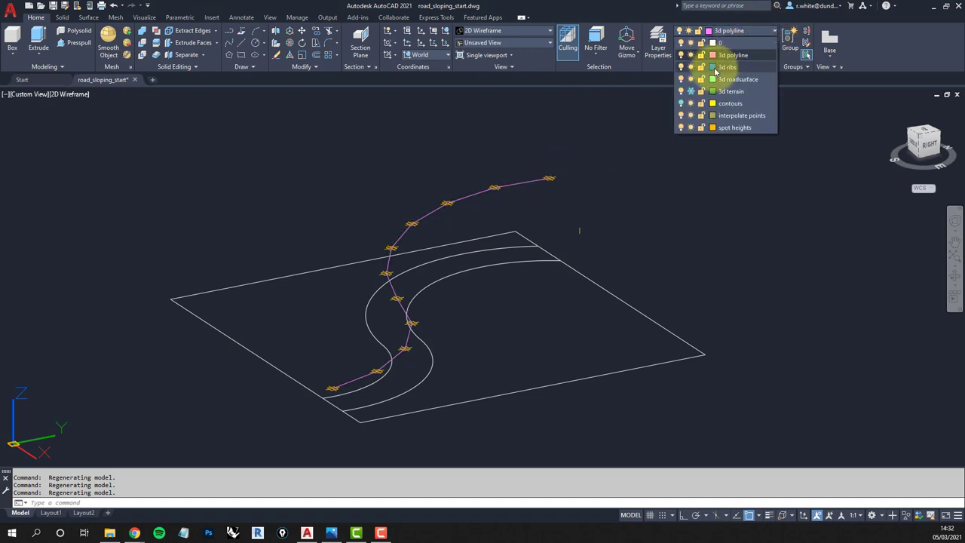
{"action": "left_click", "coordinate": [682, 129]}
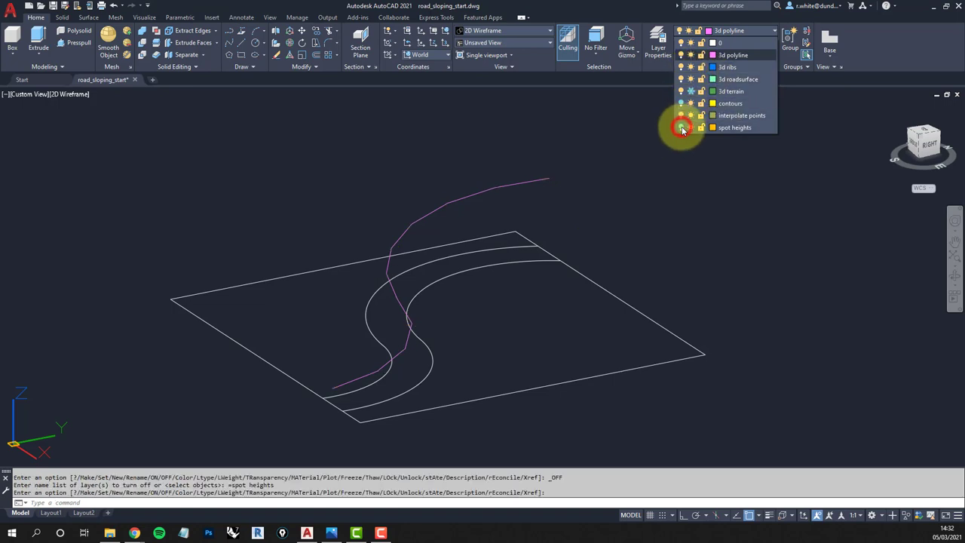
{"action": "left_click", "coordinate": [732, 67]}
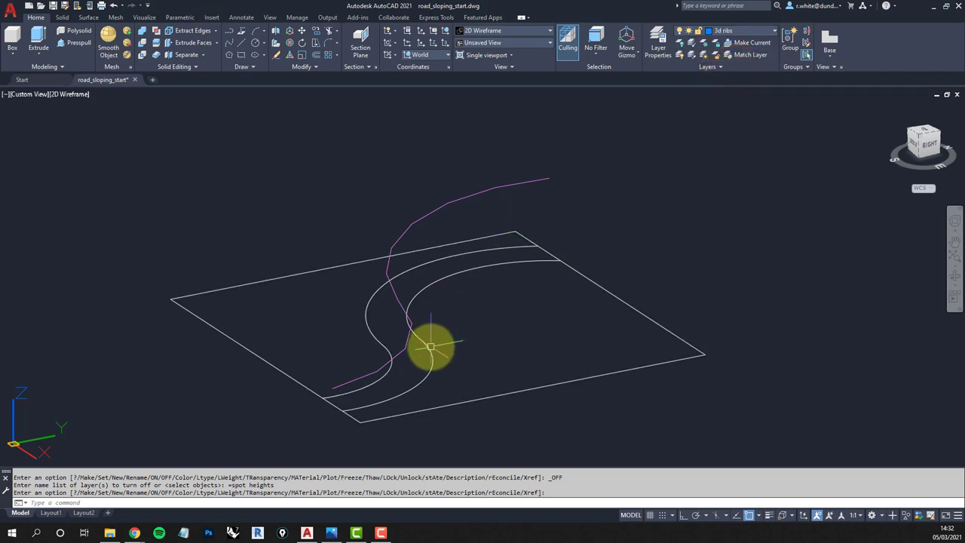
{"action": "mouse_move", "coordinate": [432, 349]}
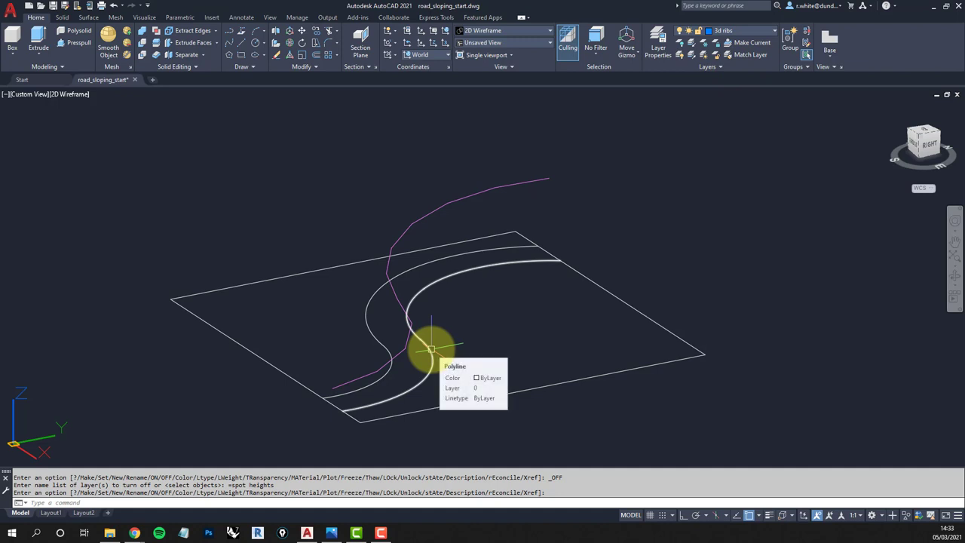
{"action": "key", "text": "Escape"}
{"action": "key", "text": "Escape"}
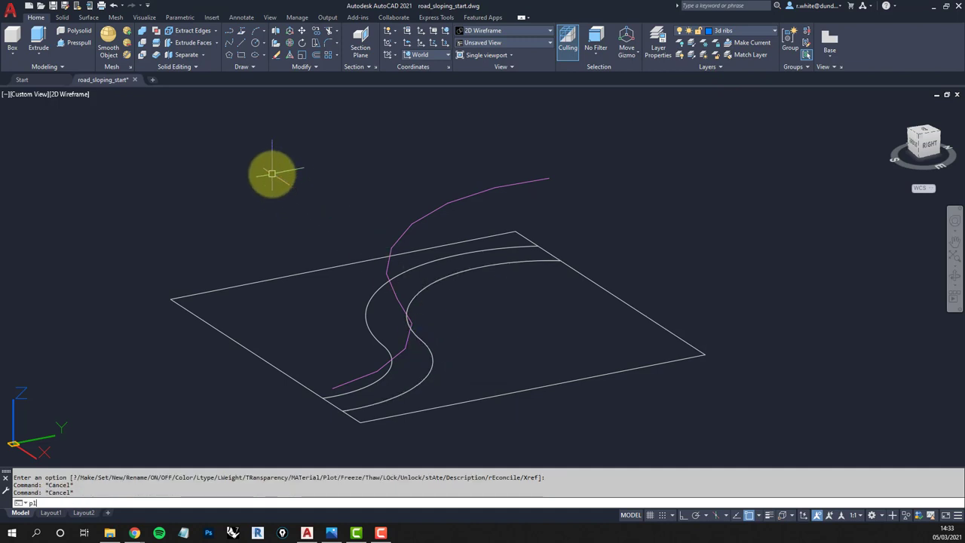
Switch to the top plan view with the road centred
{"action": "type", "text": "plan"}
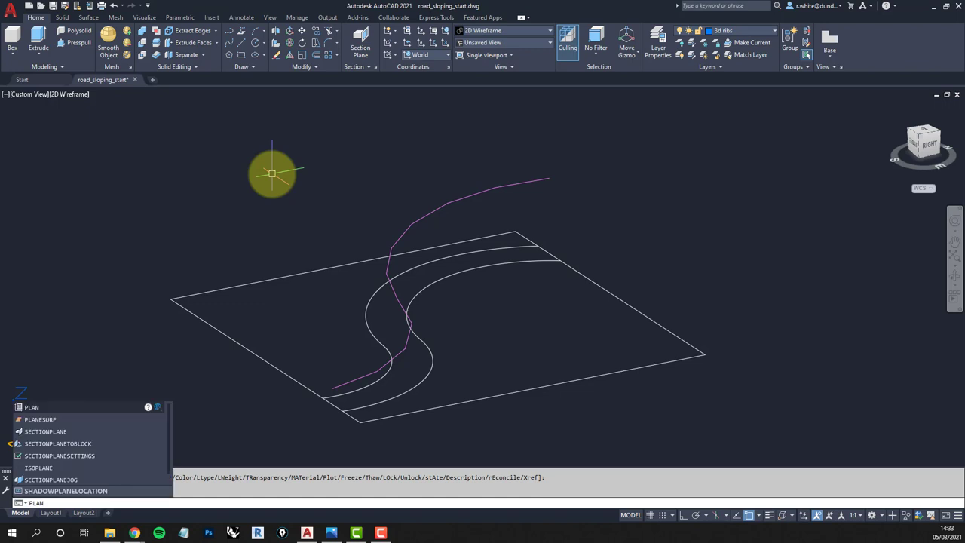
{"action": "key", "text": "Return"}
{"action": "key", "text": "Return"}
{"action": "mouse_move", "coordinate": [498, 308]}
{"action": "middle_mouse_down"}
{"action": "mouse_move", "coordinate": [517, 314]}
{"action": "mouse_move", "coordinate": [479, 305]}
{"action": "middle_mouse_up"}
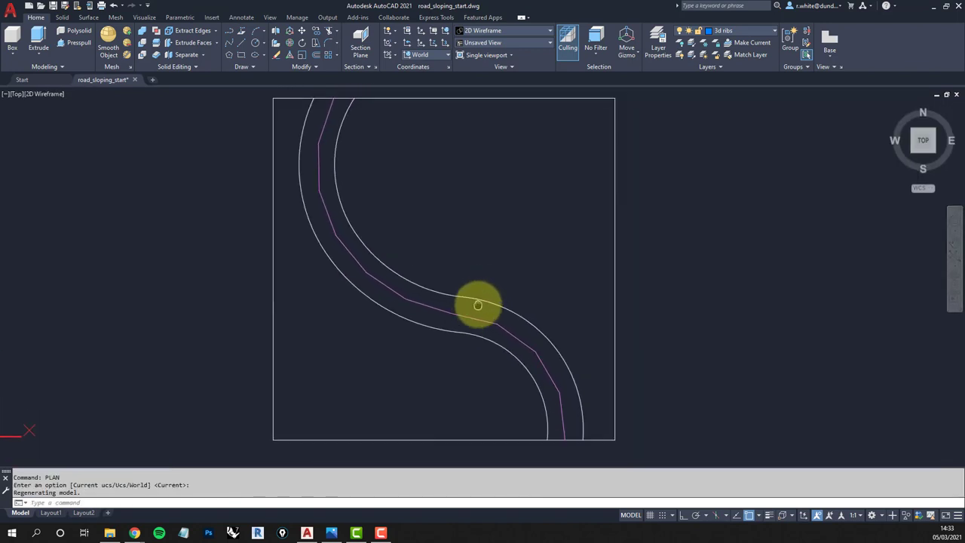
Enable Nearest object snap and zoom in on the road's lower bend
{"action": "left_click", "coordinate": [759, 516]}
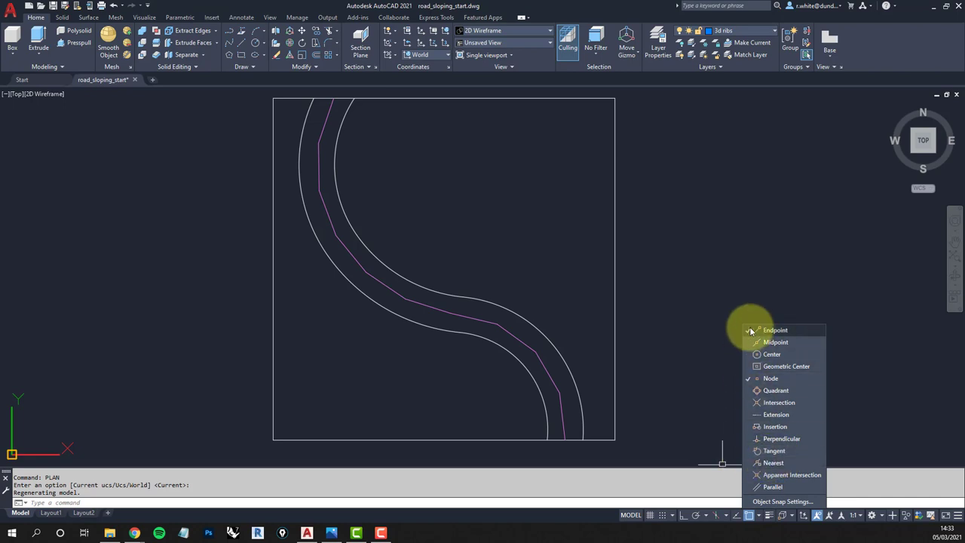
{"action": "left_click", "coordinate": [751, 463]}
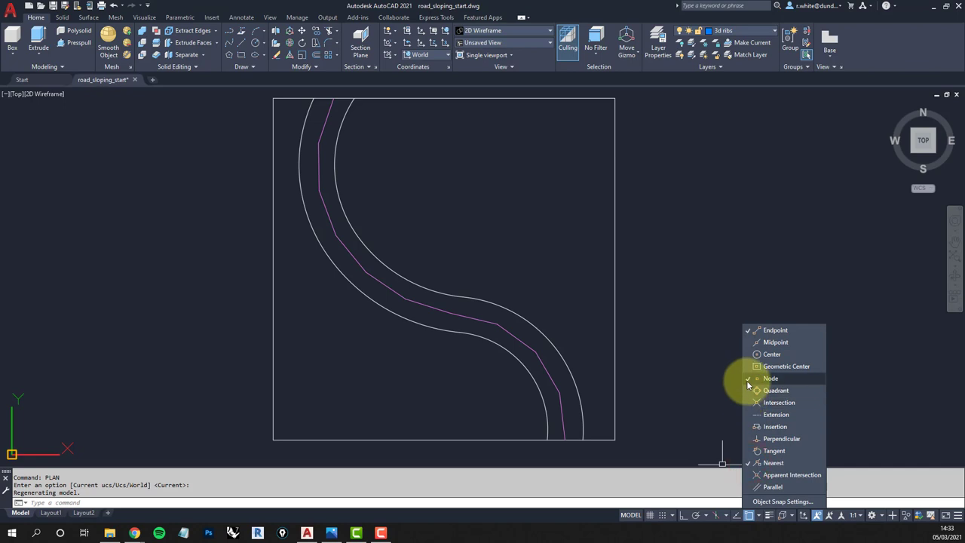
{"action": "left_click", "coordinate": [662, 338]}
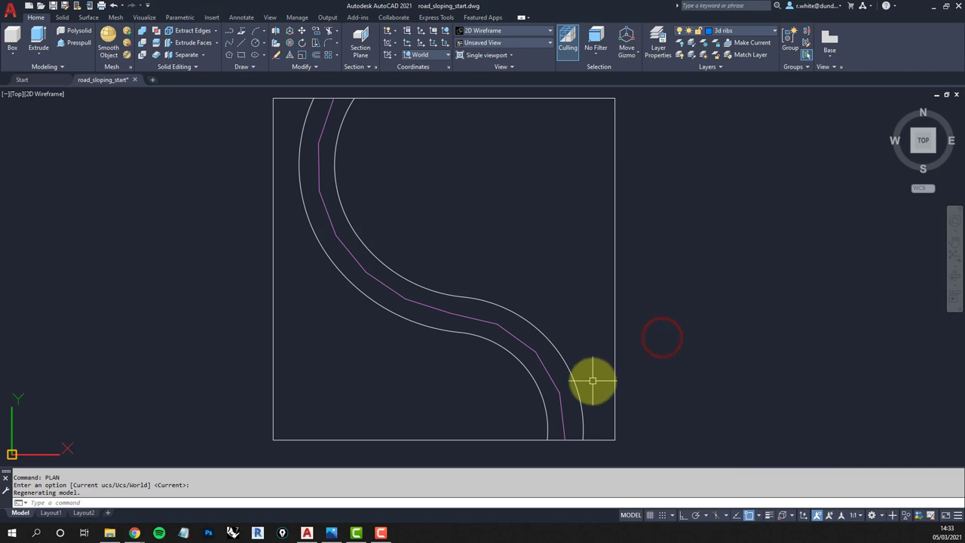
{"action": "mouse_move", "coordinate": [588, 379]}
{"action": "middle_mouse_down"}
{"action": "mouse_move", "coordinate": [587, 355]}
{"action": "mouse_move", "coordinate": [548, 358]}
{"action": "mouse_move", "coordinate": [555, 353]}
{"action": "middle_mouse_up"}
{"action": "scroll", "coordinate": [593, 381], "scroll_direction": "up", "scroll_amount": 2}
{"action": "scroll", "coordinate": [558, 350], "scroll_direction": "up", "scroll_amount": 2}
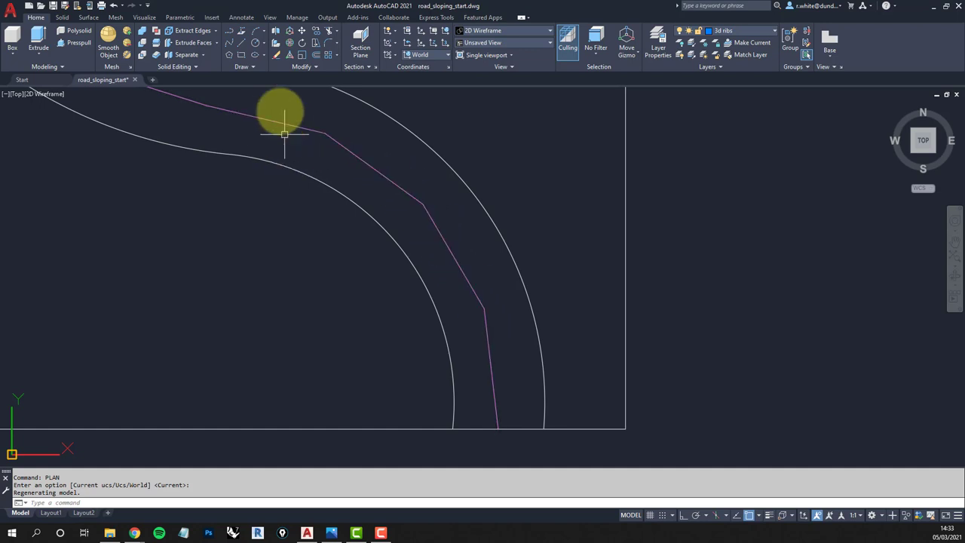
Draw a pair of 0-width rib polylines from a centreline vertex to the outer and inner road edges
{"action": "left_click", "coordinate": [230, 32]}
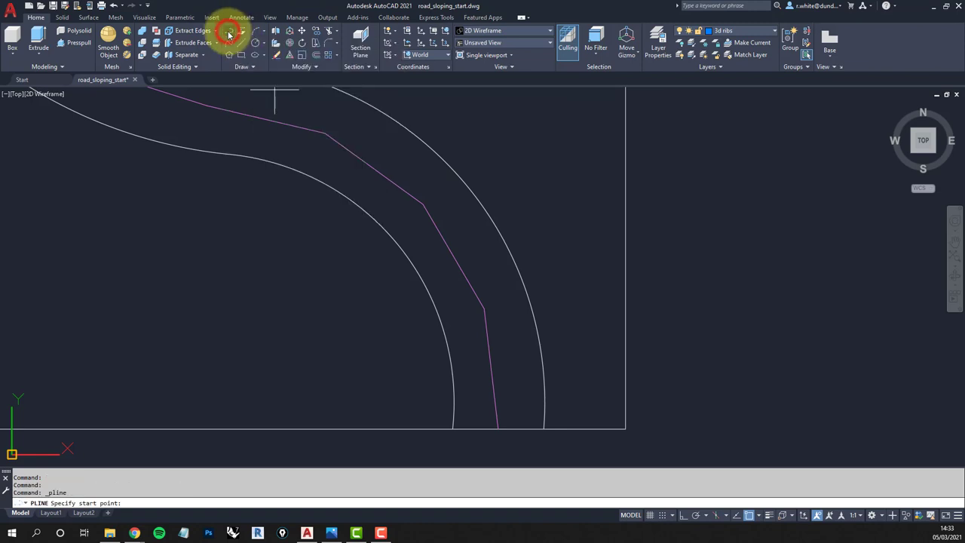
{"action": "left_click", "coordinate": [484, 309]}
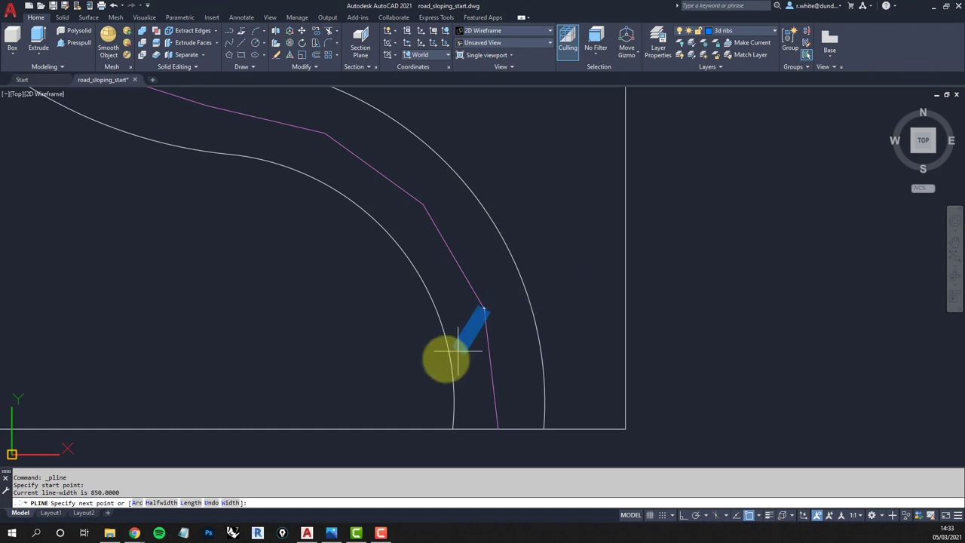
{"action": "left_click", "coordinate": [230, 502]}
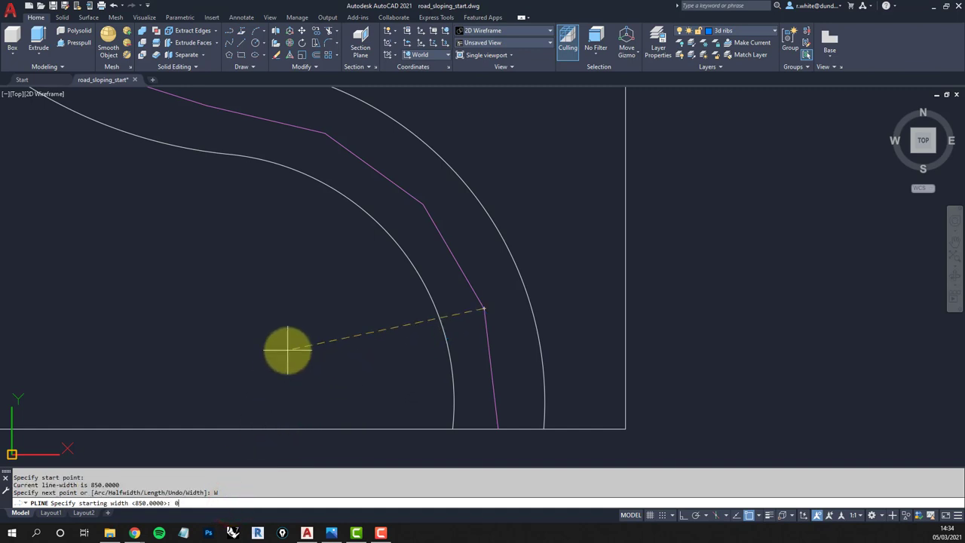
{"action": "key", "text": "Return"}
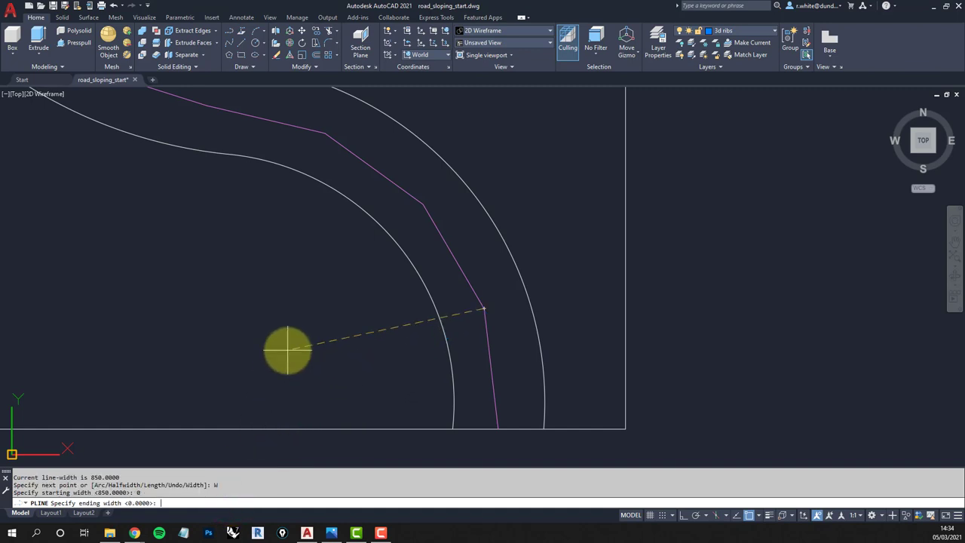
{"action": "key", "text": "Return"}
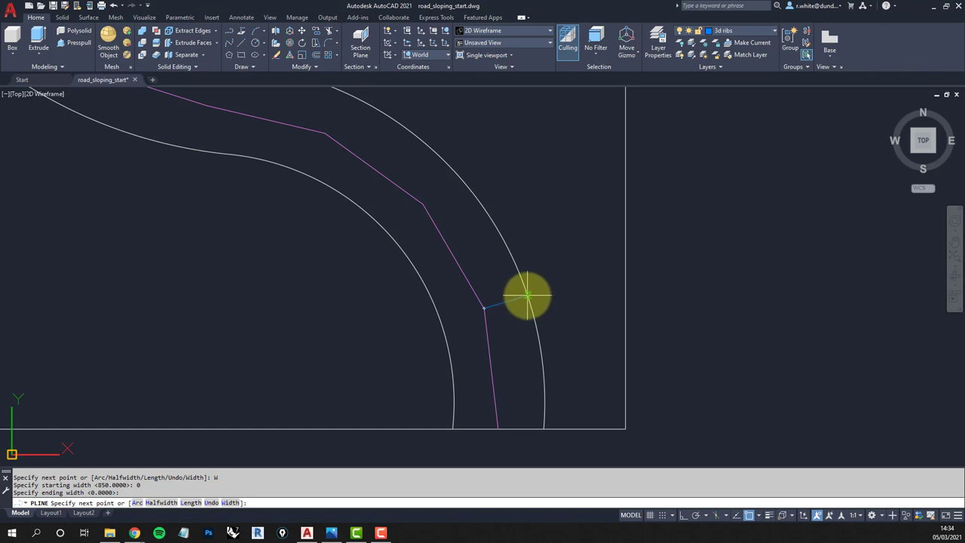
{"action": "left_click", "coordinate": [528, 296]}
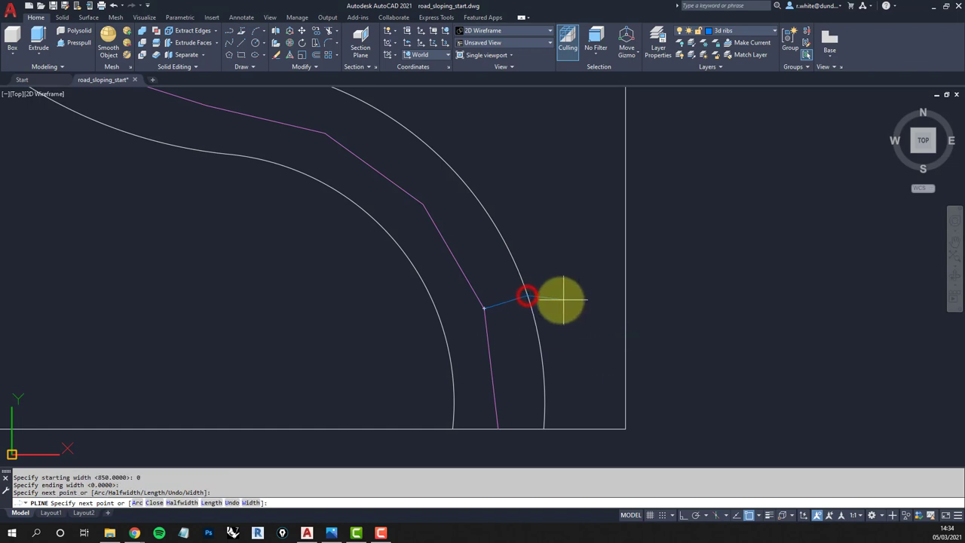
{"action": "key", "text": "Return"}
{"action": "scroll", "coordinate": [468, 338], "scroll_direction": "up", "scroll_amount": 2}
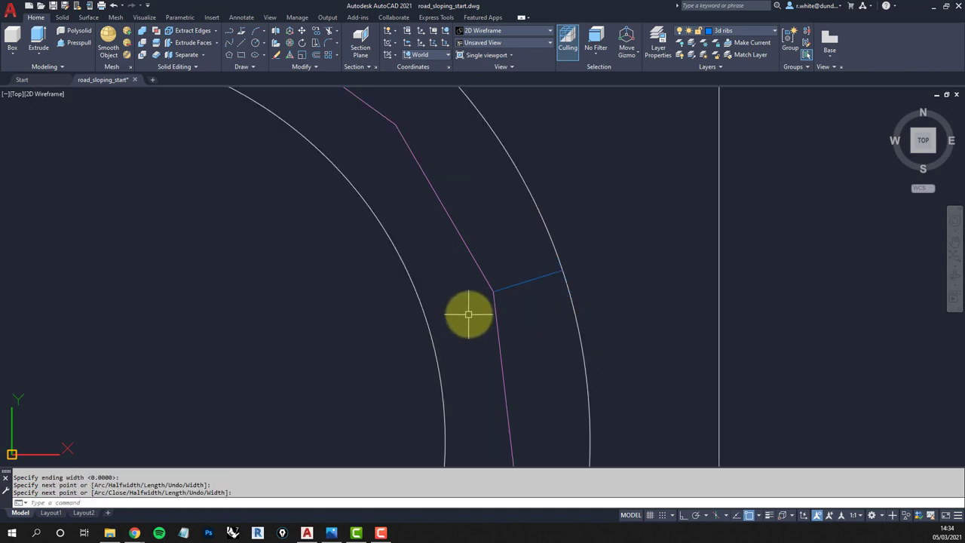
{"action": "key", "text": "Return"}
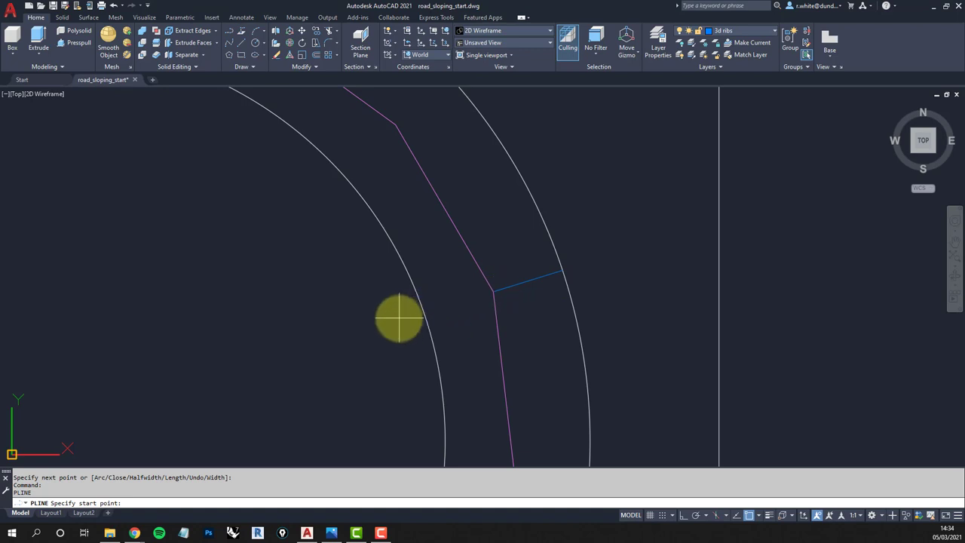
{"action": "left_click", "coordinate": [494, 290]}
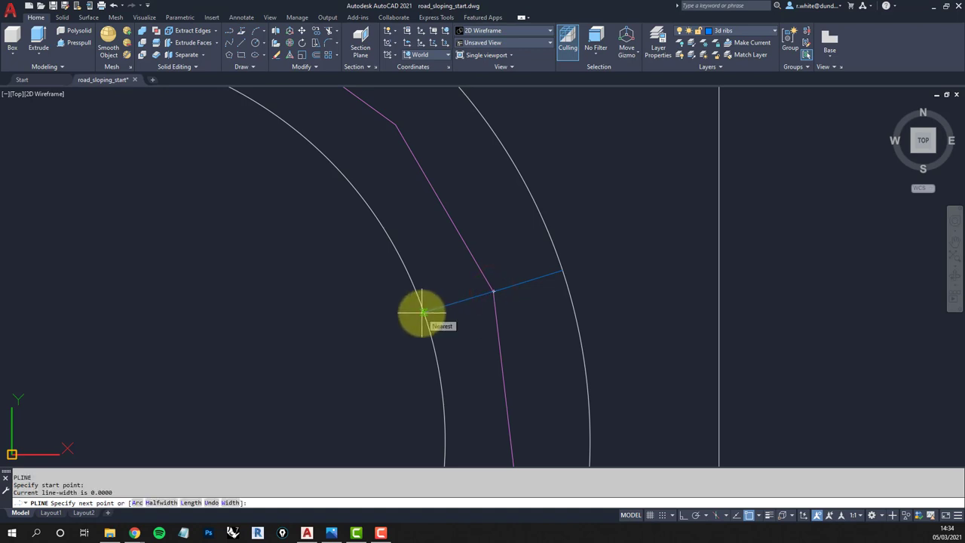
{"action": "left_click", "coordinate": [422, 311]}
{"action": "scroll", "coordinate": [425, 317], "scroll_direction": "down", "scroll_amount": 3}
{"action": "scroll", "coordinate": [476, 324], "scroll_direction": "up", "scroll_amount": 3}
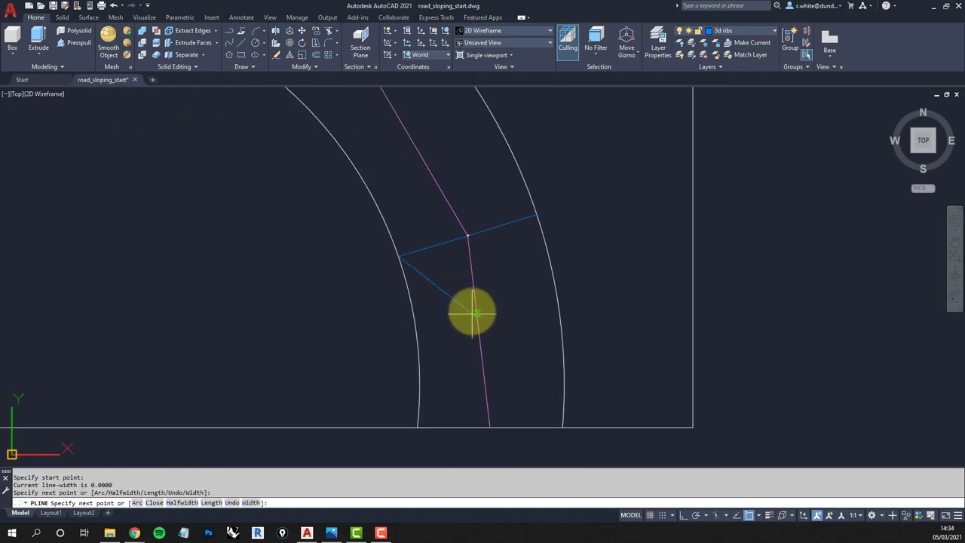
{"action": "key", "text": "Return"}
{"action": "key", "text": "Return"}
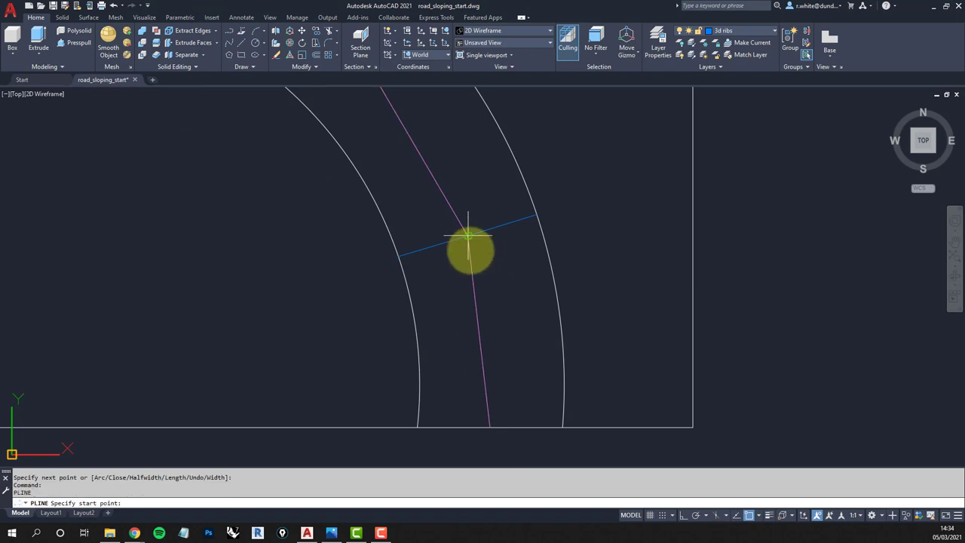
Add left and right rib pairs at two lower centreline points, down to the road's end
{"action": "left_click", "coordinate": [479, 337]}
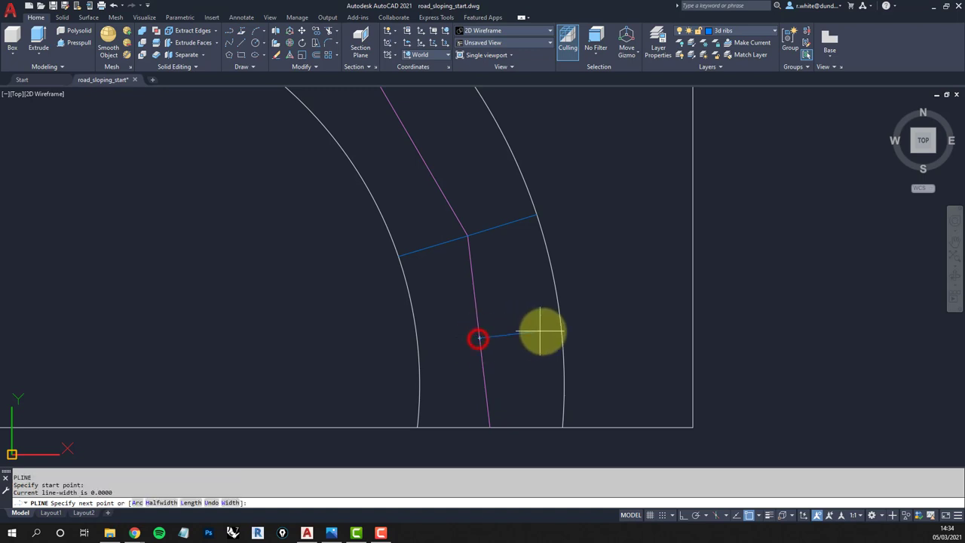
{"action": "left_click", "coordinate": [563, 329]}
{"action": "key", "text": "Return"}
{"action": "key", "text": "Return"}
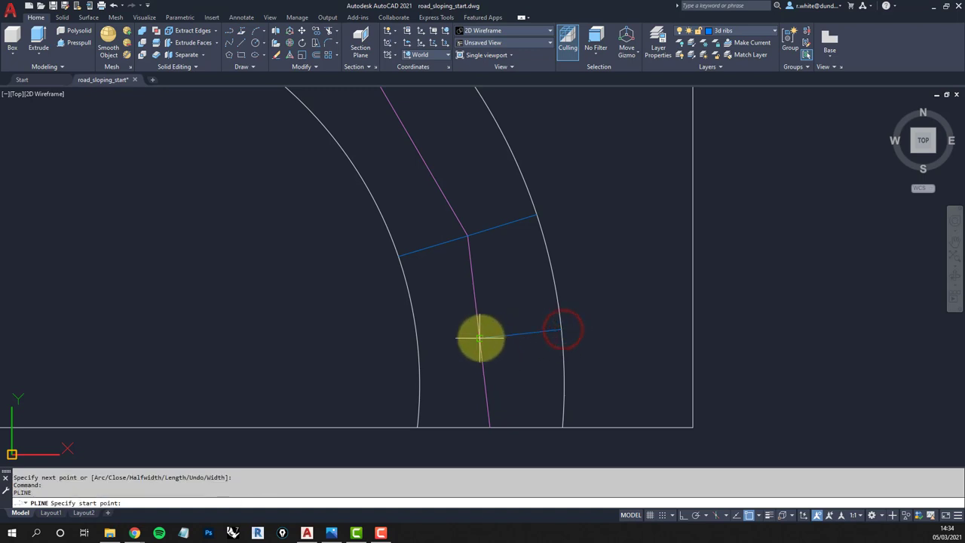
{"action": "left_click", "coordinate": [479, 338]}
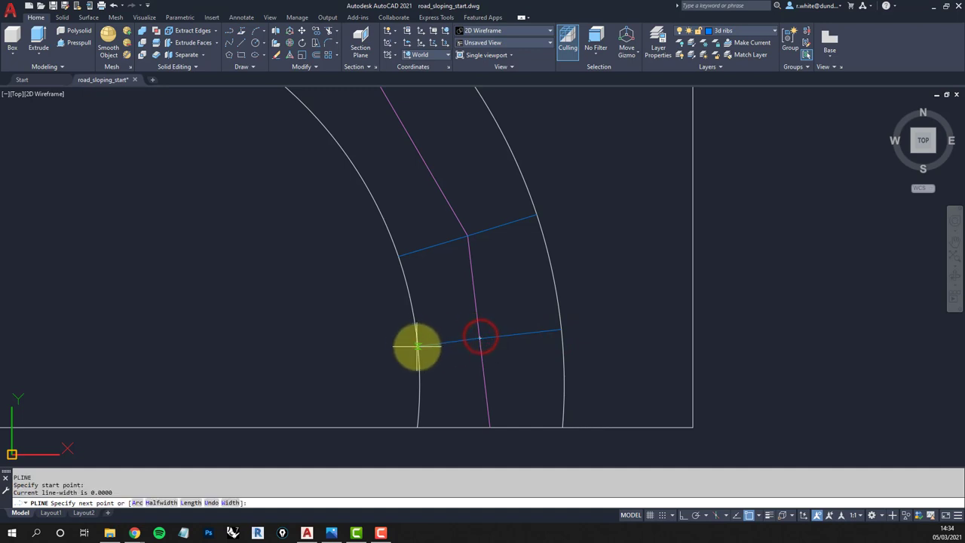
{"action": "left_click", "coordinate": [419, 345]}
{"action": "key", "text": "Return"}
{"action": "key", "text": "Return"}
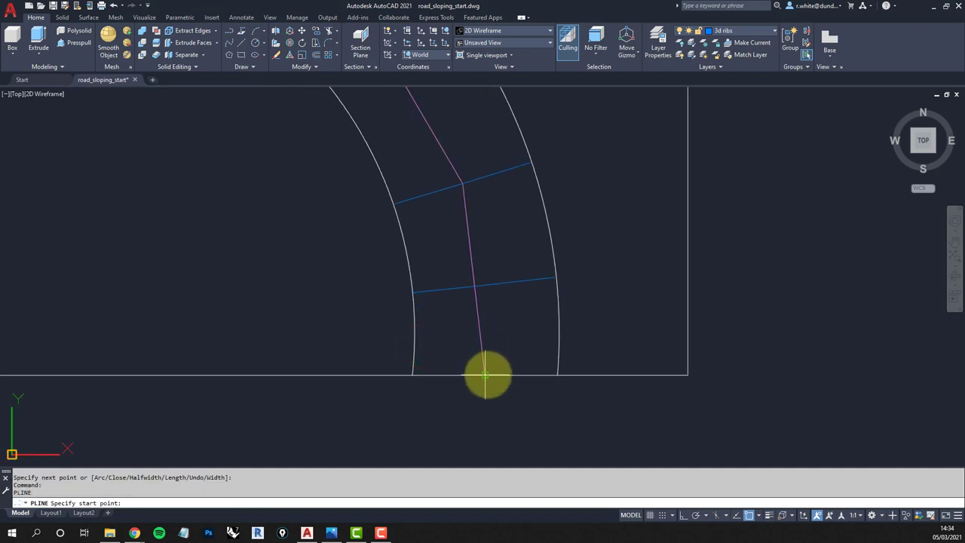
{"action": "left_click", "coordinate": [488, 375]}
{"action": "left_click", "coordinate": [559, 375]}
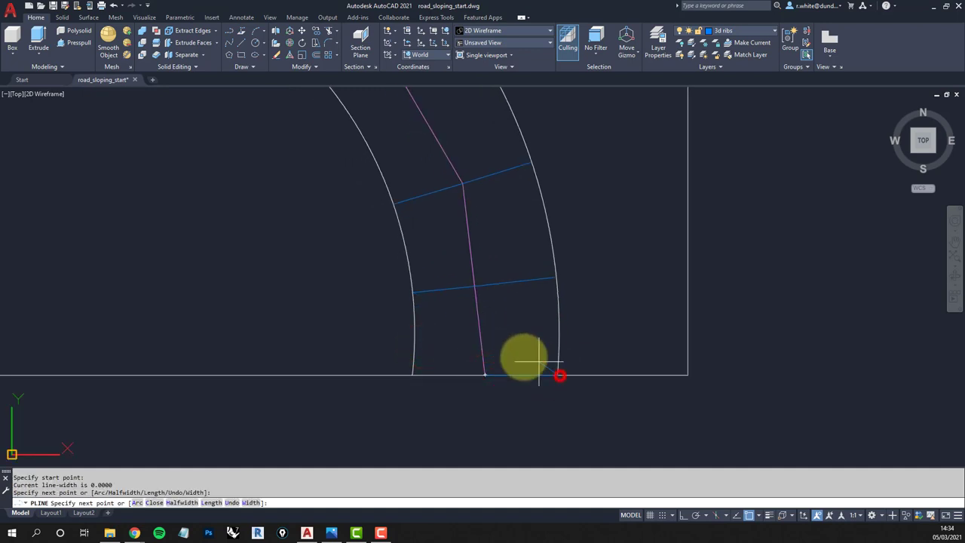
{"action": "key", "text": "Return"}
{"action": "key", "text": "Return"}
{"action": "left_click", "coordinate": [486, 375]}
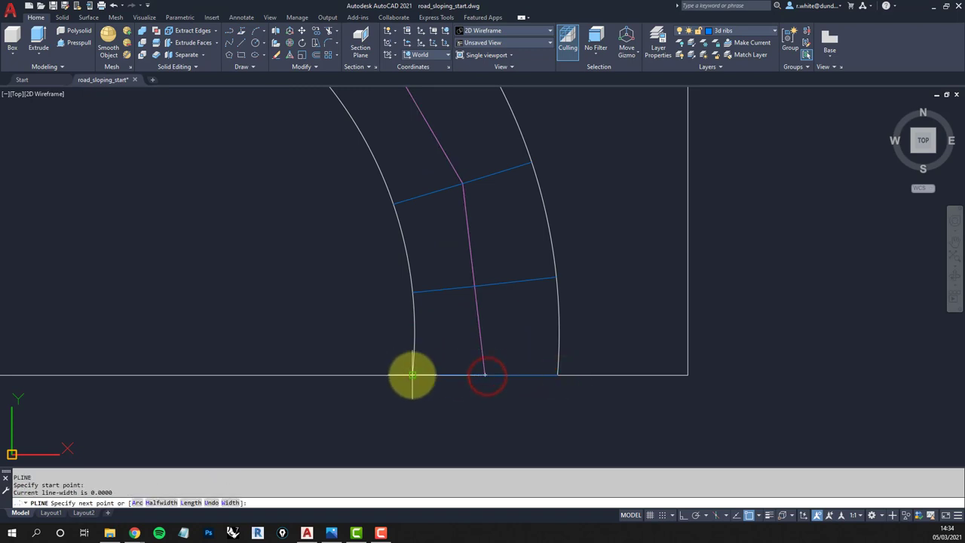
{"action": "left_click", "coordinate": [411, 375]}
{"action": "key", "text": "Return"}
{"action": "scroll", "coordinate": [442, 309], "scroll_direction": "down", "scroll_amount": 4}
Orbit to inspect the new ribs in 3D, then restore the top plan view
{"action": "middle_click_drag", "start_coordinate": [451, 304], "coordinate": [483, 194], "text": "shift"}
{"action": "scroll", "coordinate": [452, 285], "scroll_direction": "up", "scroll_amount": 3}
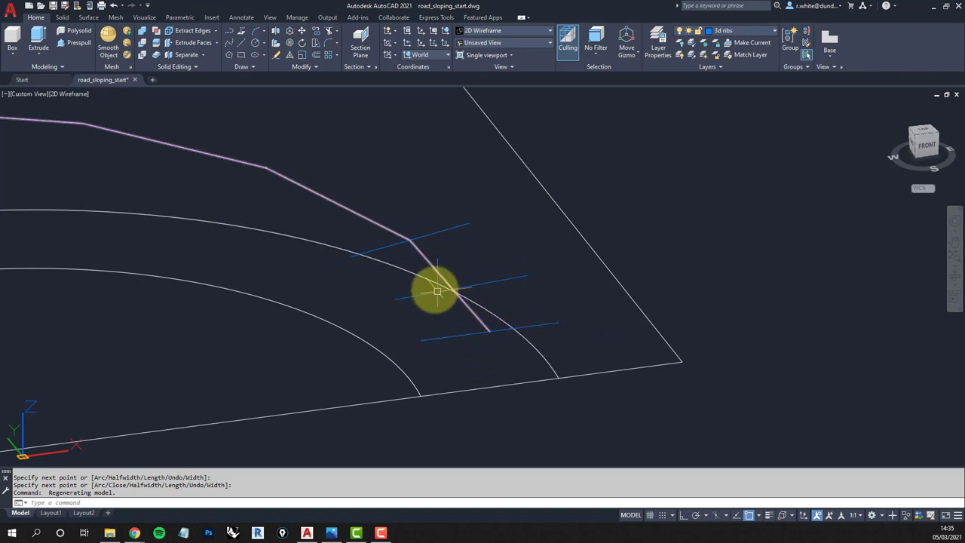
{"action": "middle_click_drag", "start_coordinate": [470, 287], "coordinate": [469, 306], "text": "shift"}
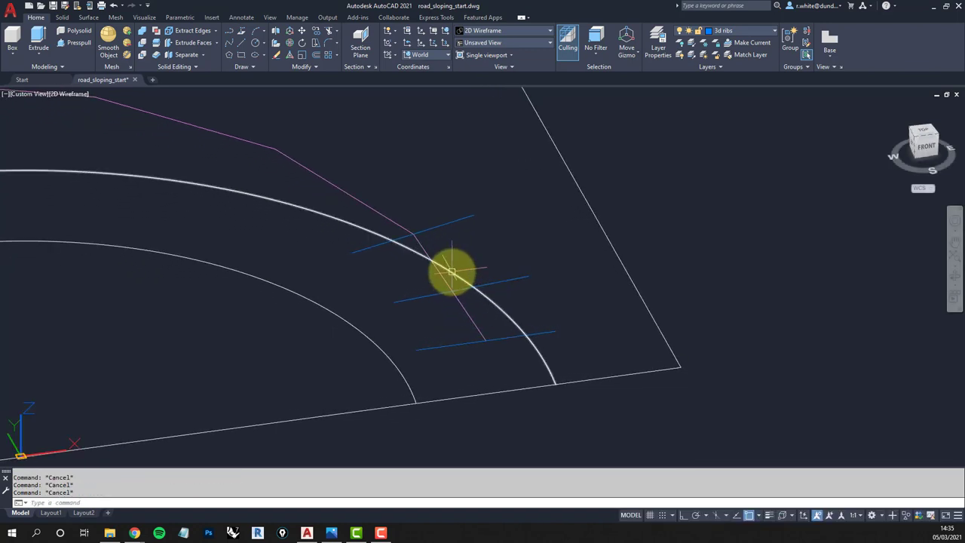
{"action": "key", "text": "Return"}
{"action": "key", "text": "Return"}
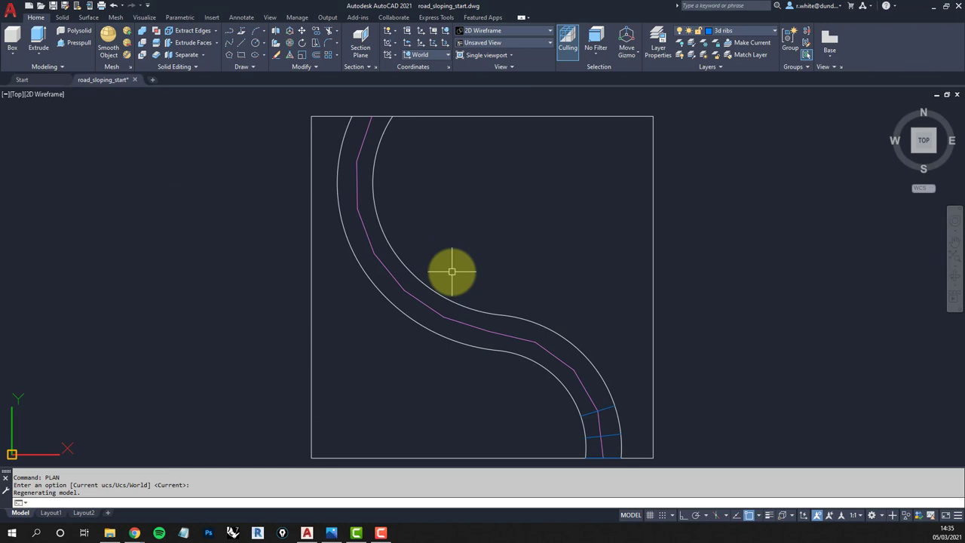
Draw the first two rib pairs from the magenta centreline to the outer and inner road edges
{"action": "scroll", "coordinate": [592, 398], "scroll_direction": "up", "scroll_amount": 8}
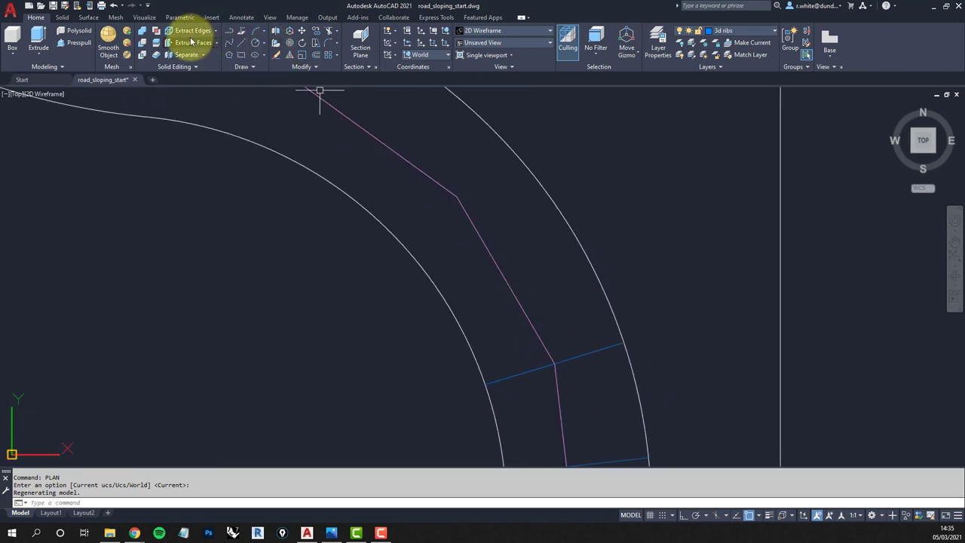
{"action": "left_click", "coordinate": [229, 32]}
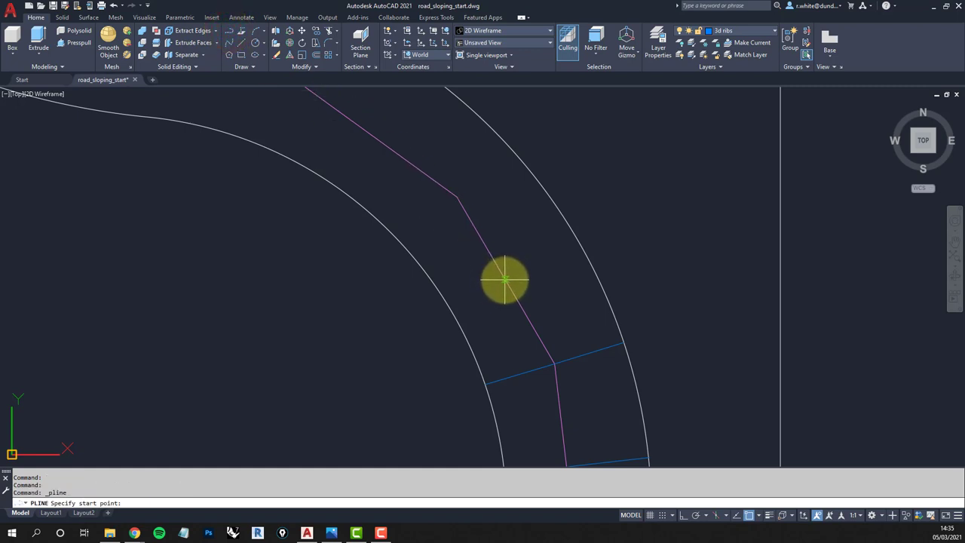
{"action": "left_click", "coordinate": [504, 279]}
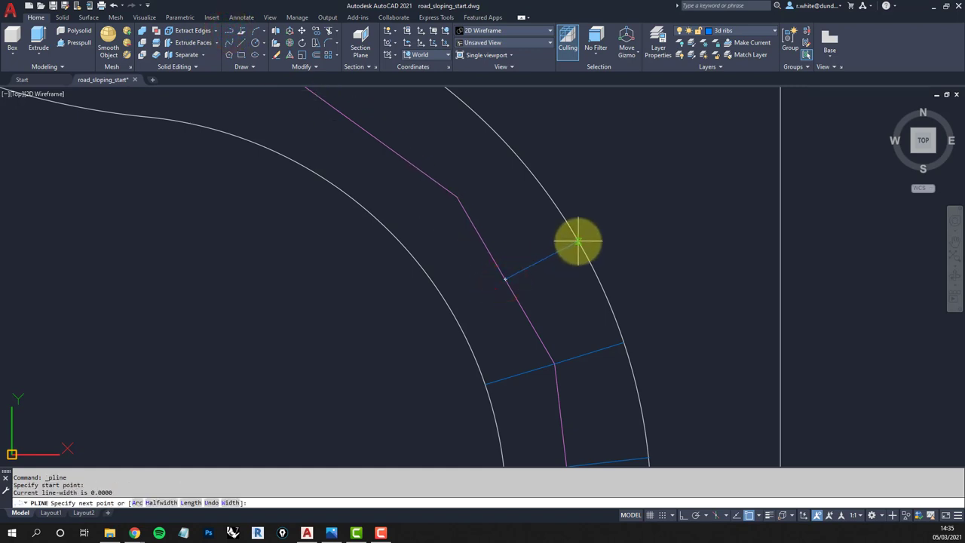
{"action": "left_click", "coordinate": [577, 242]}
{"action": "key", "text": "Return"}
{"action": "key", "text": "Return"}
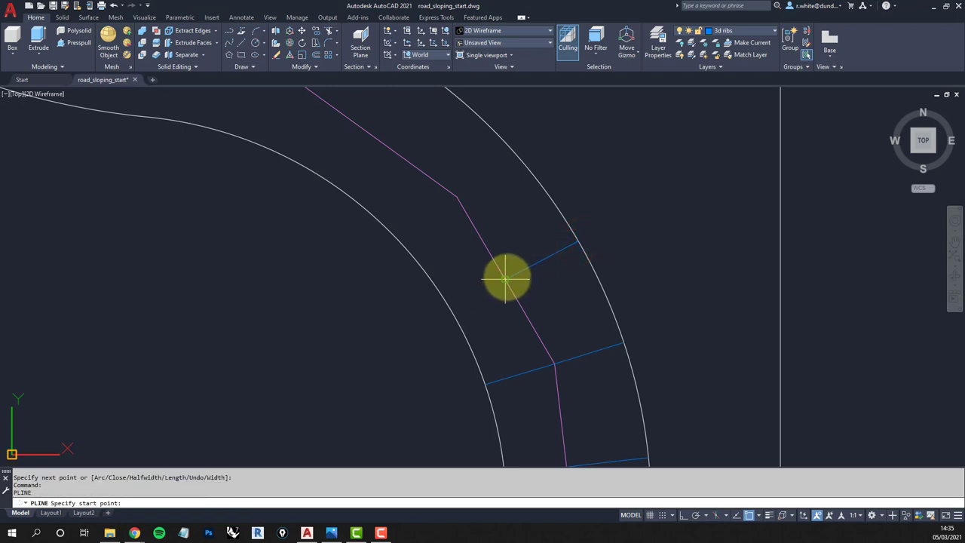
{"action": "left_click", "coordinate": [505, 279]}
{"action": "left_click", "coordinate": [452, 309]}
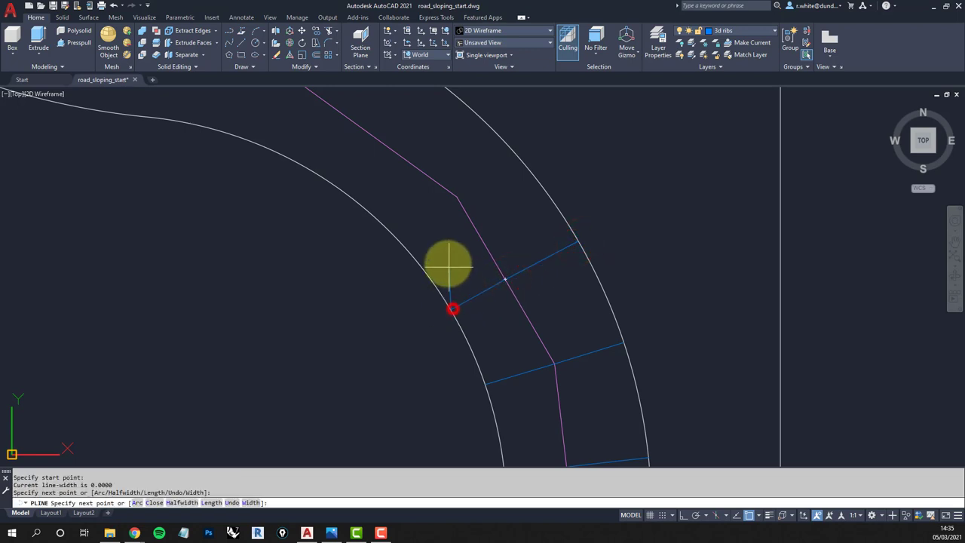
{"action": "middle_click_drag", "start_coordinate": [436, 209], "coordinate": [474, 282]}
{"action": "key", "text": "Return"}
{"action": "key", "text": "Return"}
{"action": "left_click", "coordinate": [497, 270]}
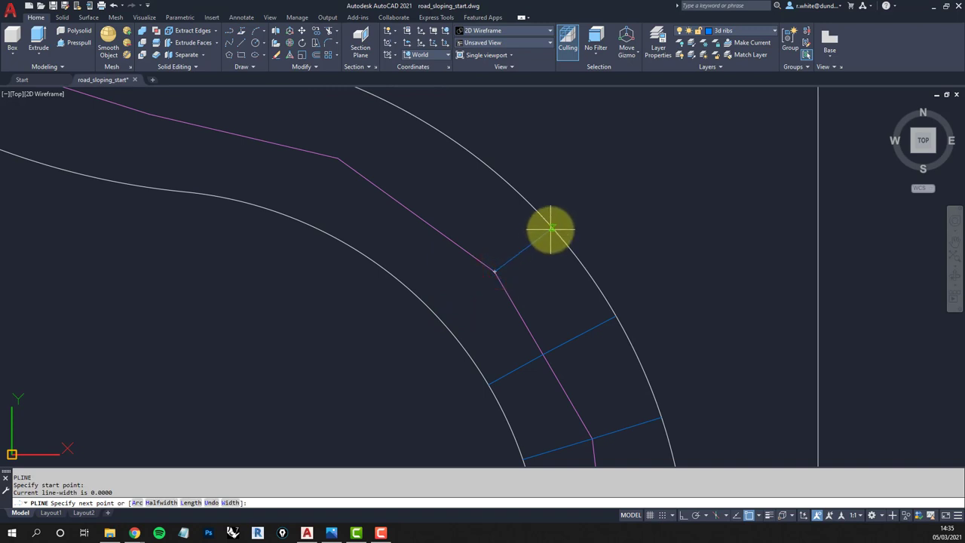
{"action": "left_click", "coordinate": [550, 228]}
{"action": "key", "text": "Return"}
{"action": "key", "text": "Return"}
{"action": "left_click", "coordinate": [494, 274]}
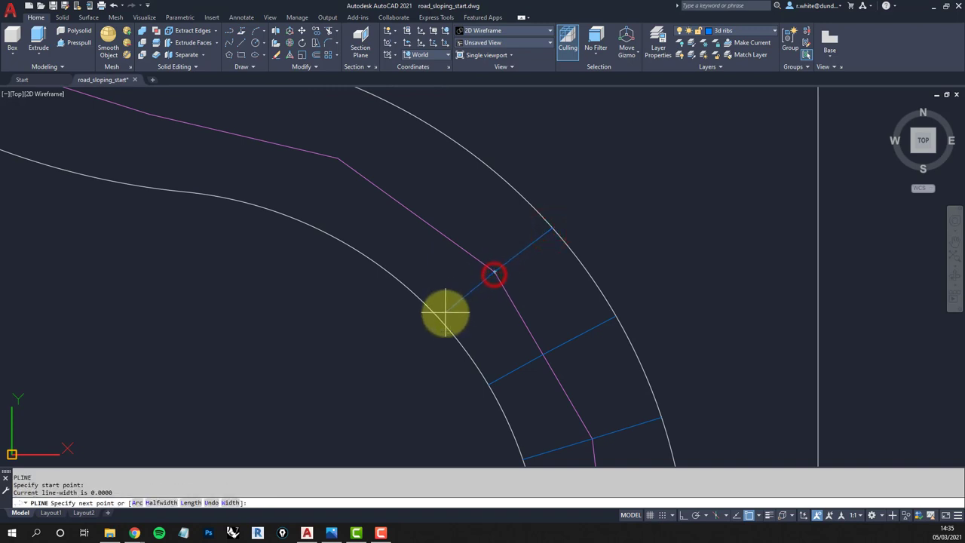
{"action": "left_click", "coordinate": [437, 320]}
{"action": "middle_click_drag", "start_coordinate": [417, 216], "coordinate": [479, 306]}
{"action": "key", "text": "Return"}
{"action": "key", "text": "Return"}
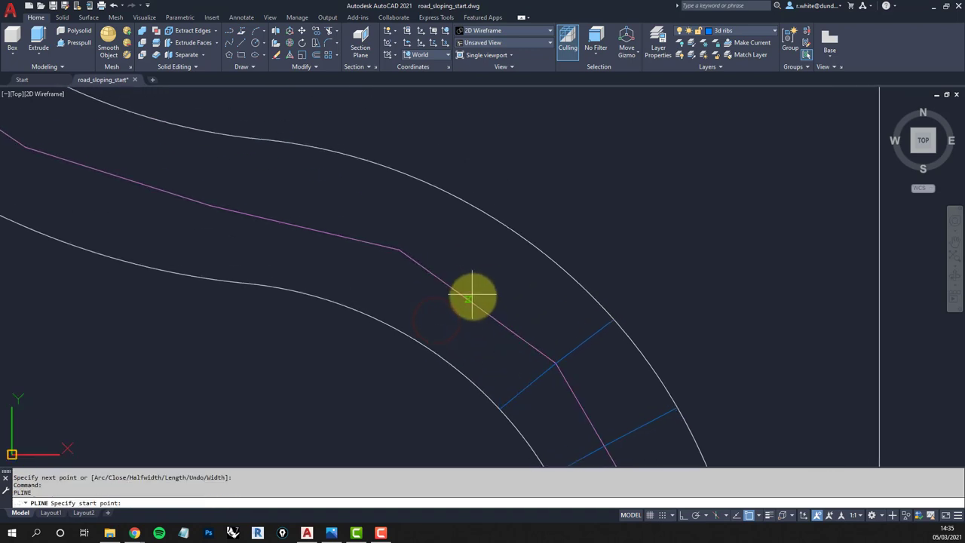
Continue with two more rib pairs further along the centreline, reaching both road edges
{"action": "left_click", "coordinate": [479, 300]}
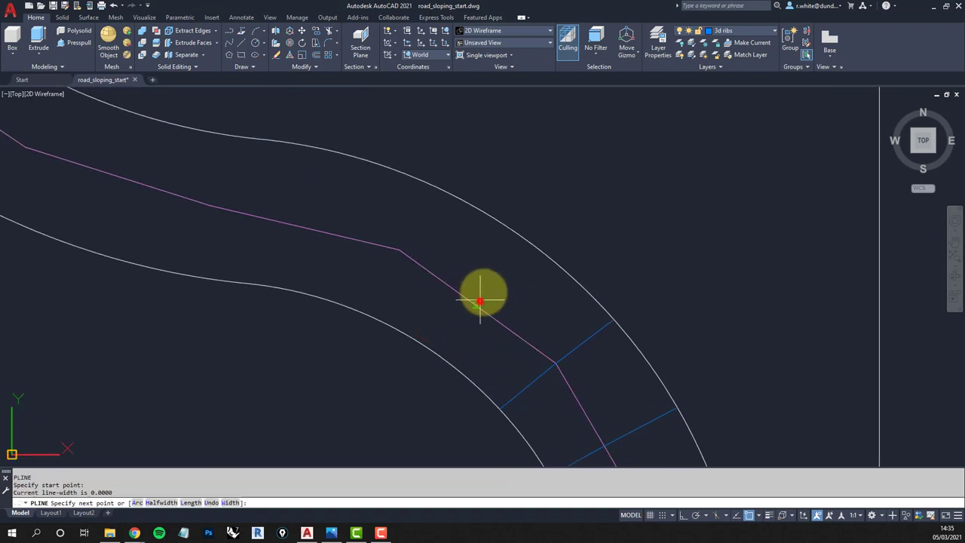
{"action": "left_click", "coordinate": [530, 243]}
{"action": "key", "text": "Return"}
{"action": "key", "text": "Return"}
{"action": "left_click", "coordinate": [476, 308]}
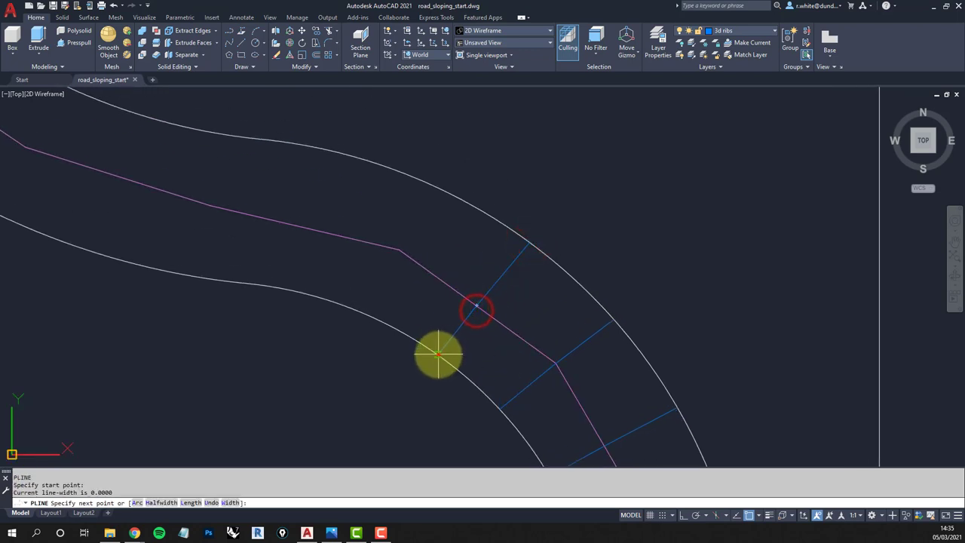
{"action": "left_click", "coordinate": [438, 354]}
{"action": "key", "text": "Return"}
{"action": "key", "text": "Return"}
{"action": "left_click", "coordinate": [400, 247]}
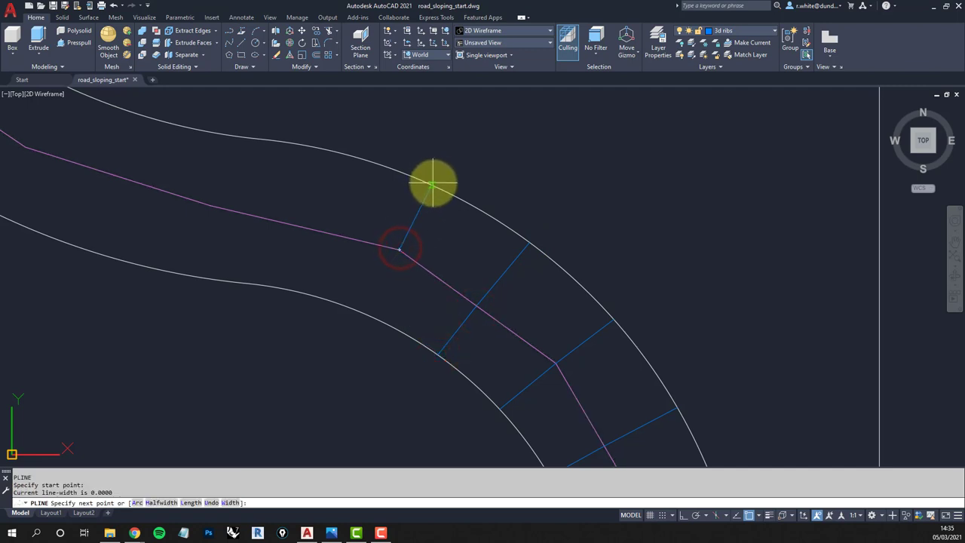
{"action": "left_click", "coordinate": [430, 184]}
{"action": "key", "text": "Return"}
{"action": "key", "text": "Return"}
{"action": "left_click", "coordinate": [400, 249]}
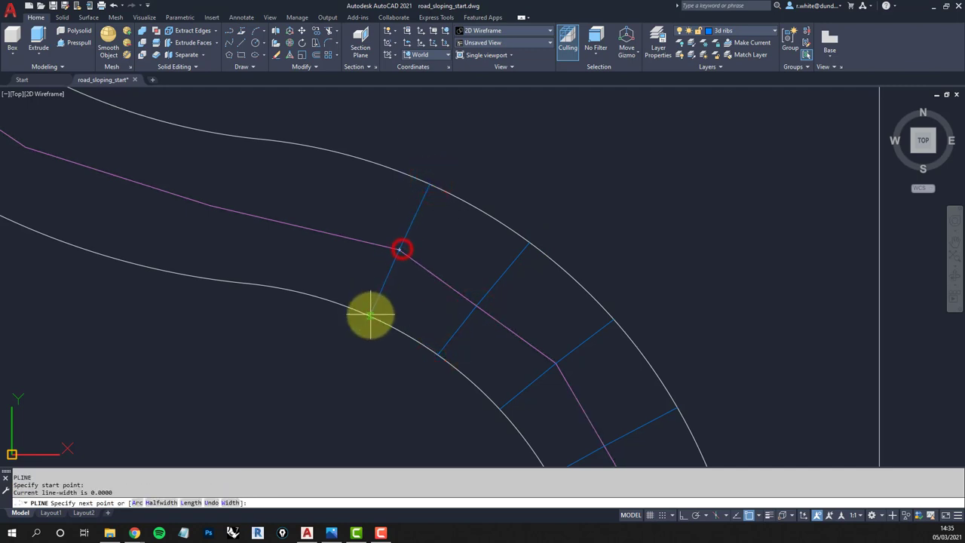
{"action": "left_click", "coordinate": [368, 316]}
{"action": "scroll", "coordinate": [373, 276], "scroll_direction": "down", "scroll_amount": 2}
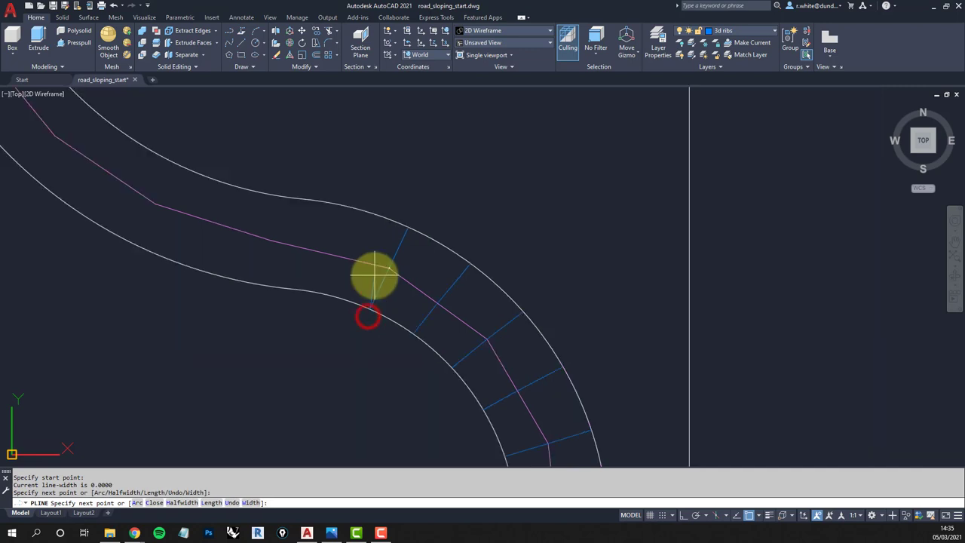
{"action": "middle_click_drag", "start_coordinate": [373, 277], "coordinate": [474, 280]}
{"action": "key", "text": "Return"}
{"action": "key", "text": "Return"}
Add two further outer-and-inner rib pairs along the next stretch of road
{"action": "scroll", "coordinate": [485, 305], "scroll_direction": "up", "scroll_amount": 2}
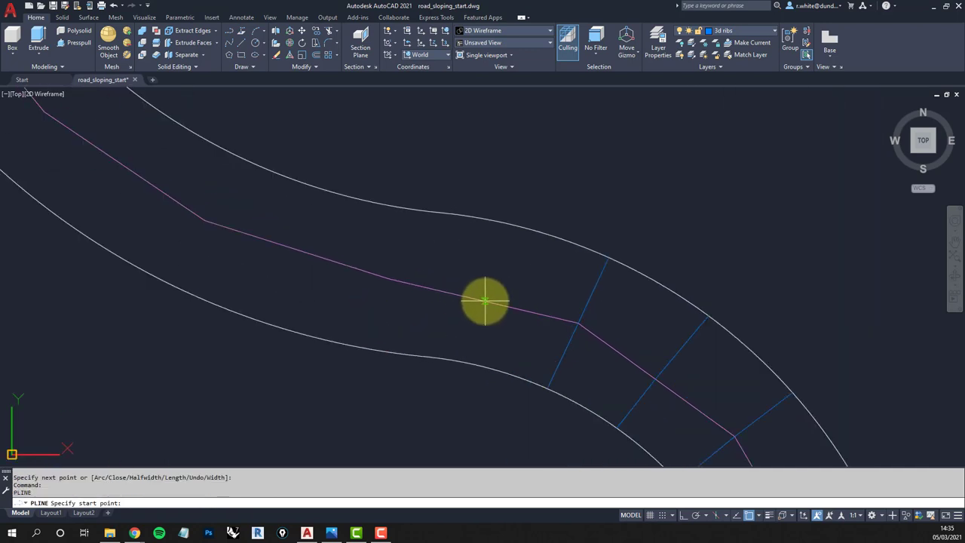
{"action": "left_click", "coordinate": [388, 279]}
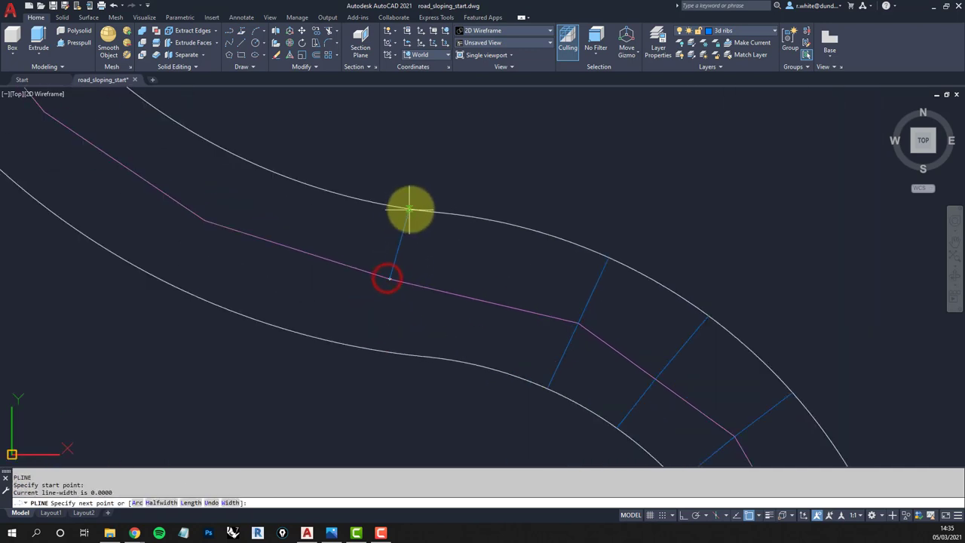
{"action": "left_click", "coordinate": [408, 207]}
{"action": "key", "text": "Return"}
{"action": "key", "text": "Return"}
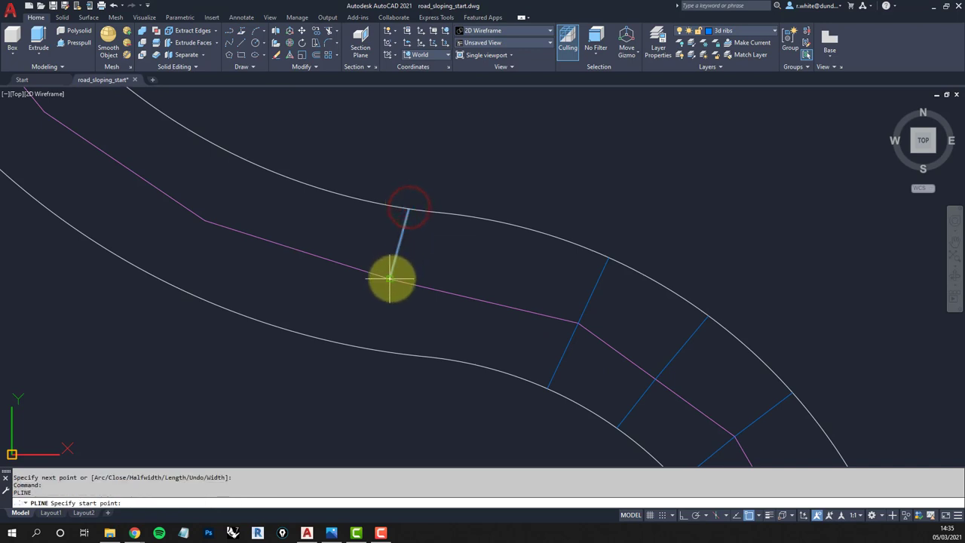
{"action": "left_click", "coordinate": [391, 279]}
{"action": "left_click", "coordinate": [372, 350]}
{"action": "key", "text": "Return"}
{"action": "key", "text": "Return"}
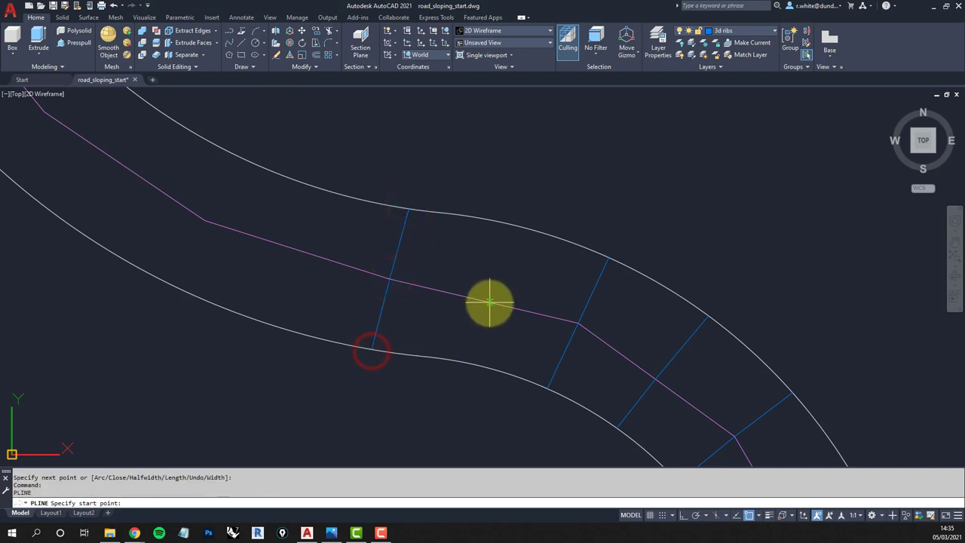
{"action": "left_click", "coordinate": [486, 302]}
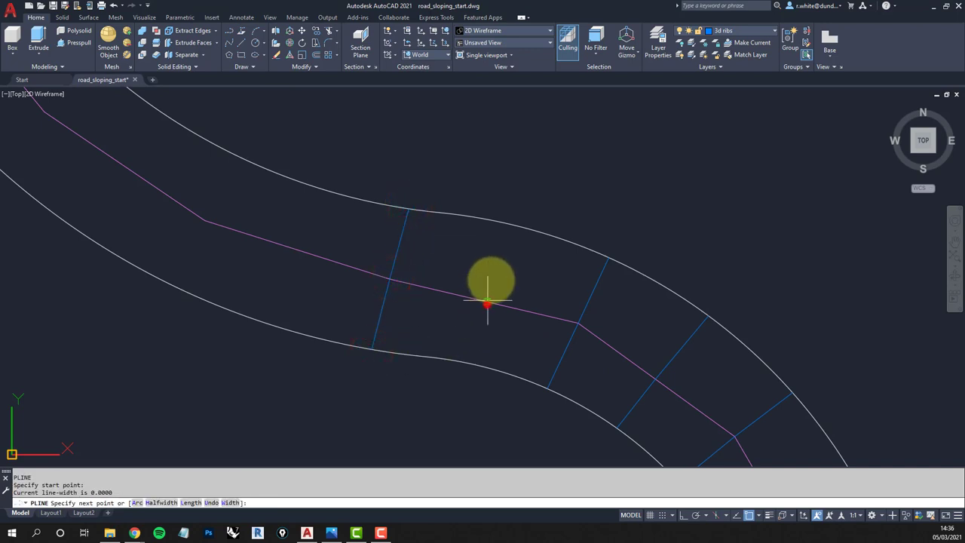
{"action": "left_click", "coordinate": [508, 222]}
{"action": "key", "text": "Return"}
{"action": "key", "text": "Return"}
{"action": "left_click", "coordinate": [487, 302]}
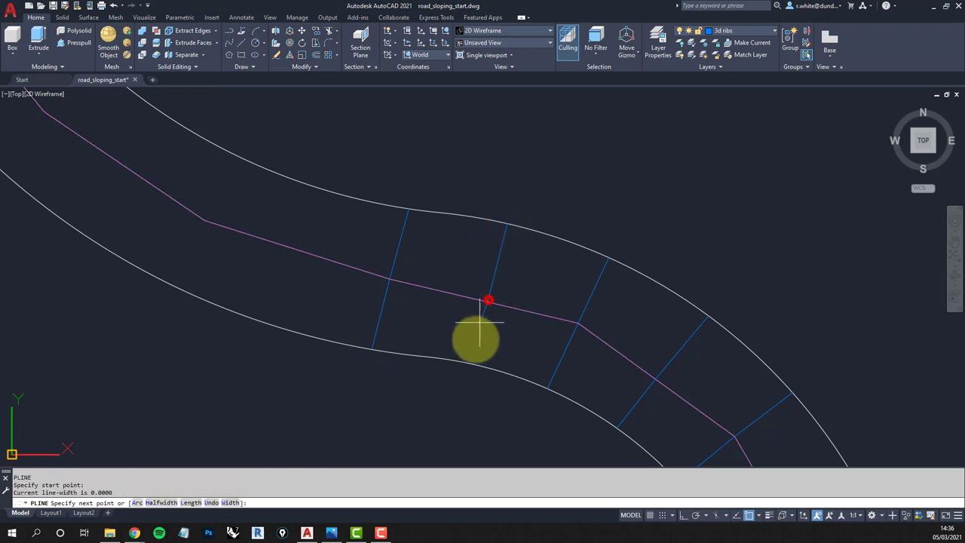
{"action": "left_click", "coordinate": [472, 364]}
{"action": "key", "text": "Return"}
{"action": "key", "text": "Return"}
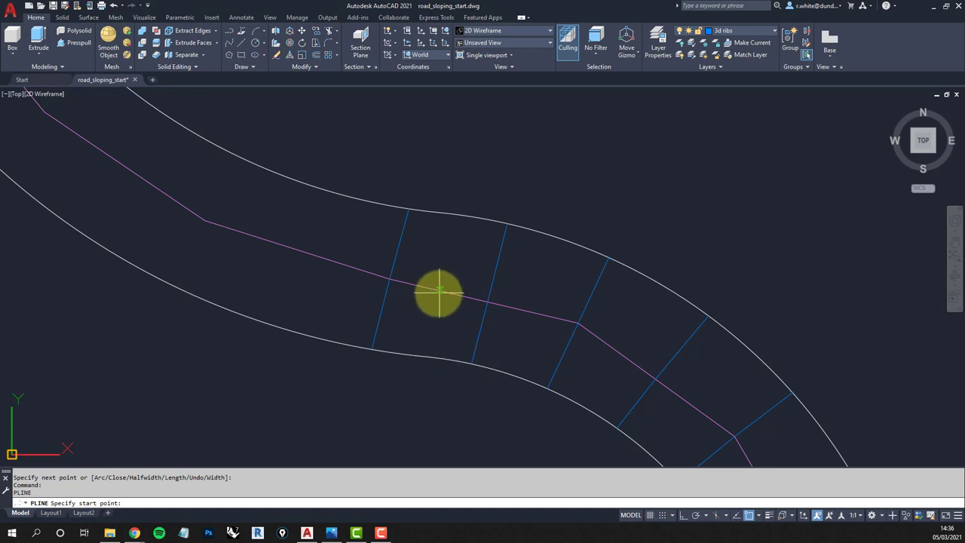
Draw the final rib pair to the inner and outer edges, then erase the misplaced rib
{"action": "left_click", "coordinate": [440, 293]}
{"action": "left_click", "coordinate": [426, 356]}
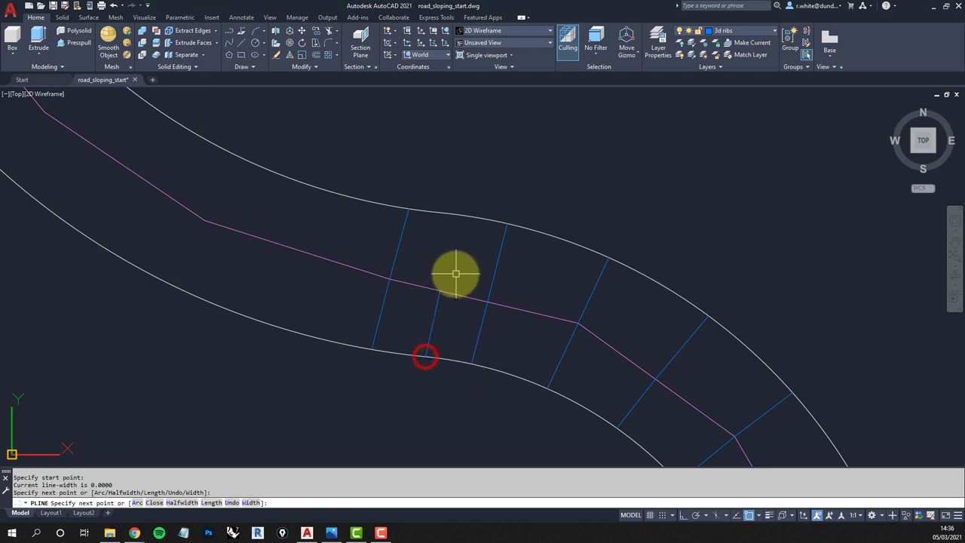
{"action": "key", "text": "Return"}
{"action": "key", "text": "Return"}
{"action": "left_click", "coordinate": [444, 291]}
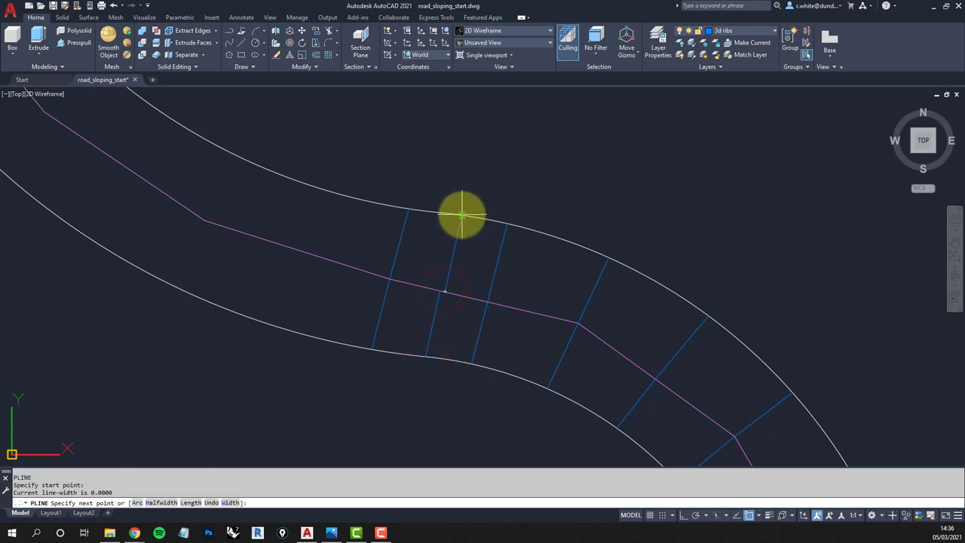
{"action": "left_click", "coordinate": [461, 214]}
{"action": "key", "text": "Return"}
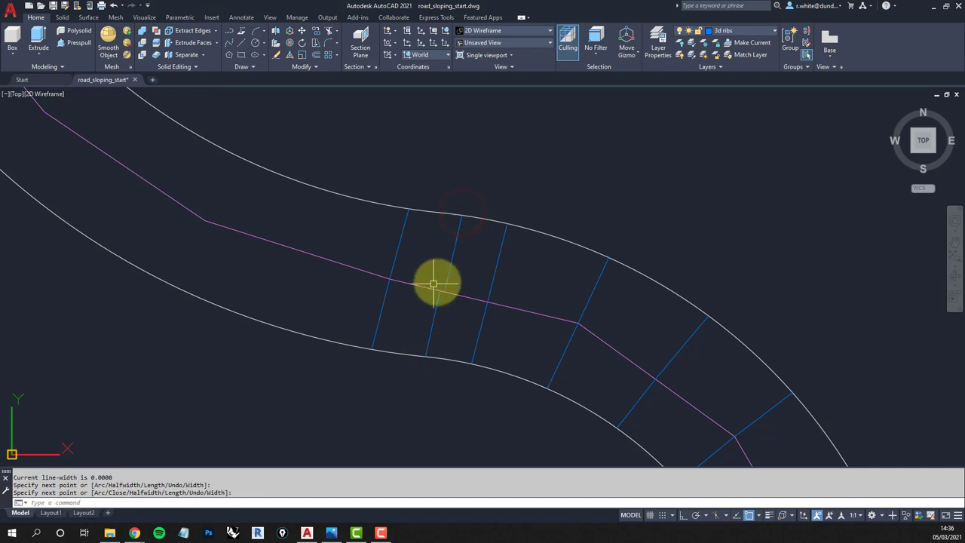
{"action": "key", "text": "Return"}
{"action": "left_click", "coordinate": [446, 279]}
Erase the two misplaced ribs
{"action": "key", "text": "Delete"}
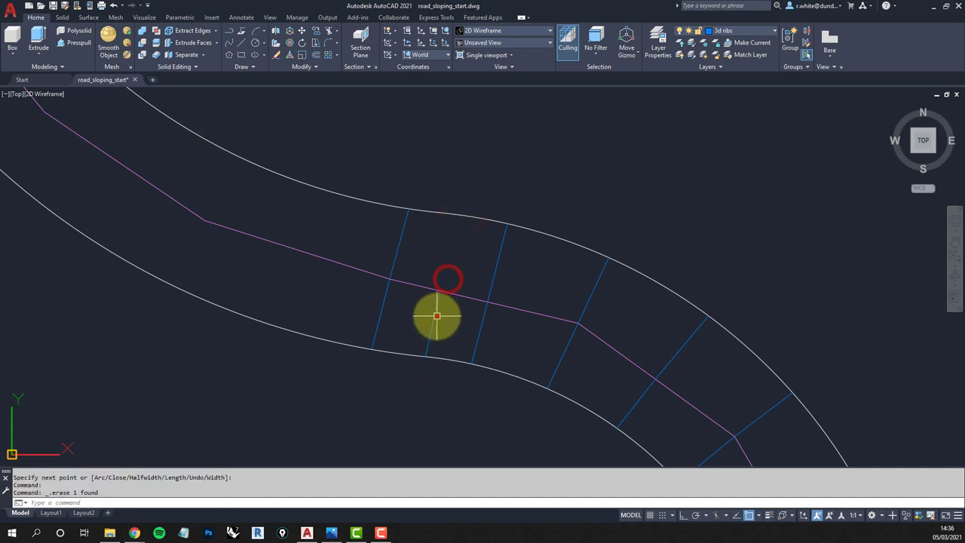
{"action": "left_click", "coordinate": [438, 317]}
{"action": "key", "text": "Delete"}
{"action": "scroll", "coordinate": [380, 270], "scroll_direction": "down", "scroll_amount": 2}
Draw four polyline ribs from the centreline to the upper and lower road edges
{"action": "middle_click_drag", "start_coordinate": [297, 248], "coordinate": [432, 282]}
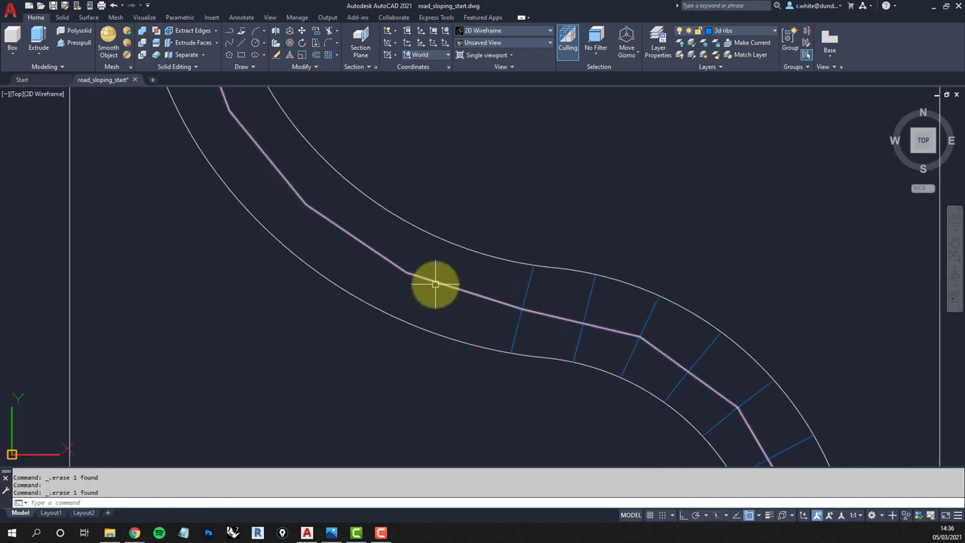
{"action": "key", "text": "Return"}
{"action": "left_click", "coordinate": [409, 271]}
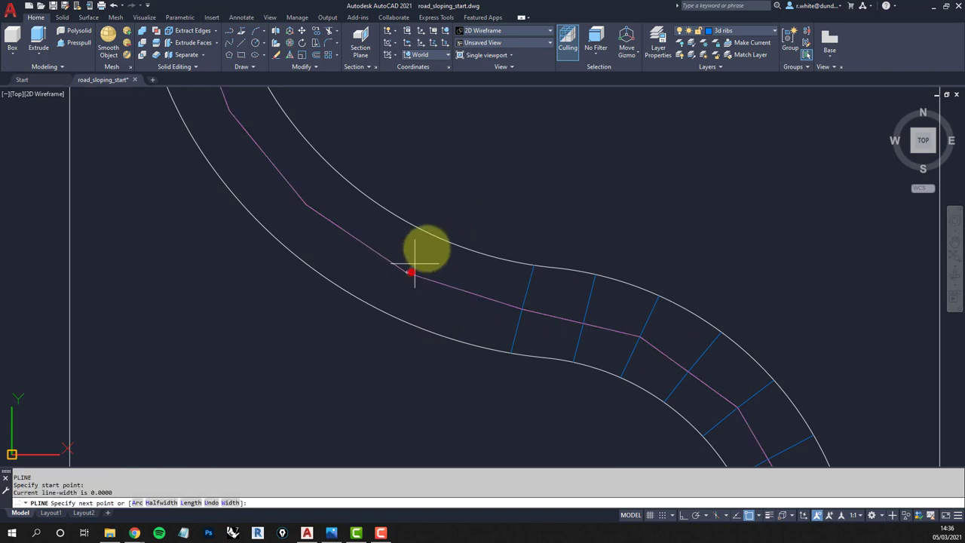
{"action": "left_click", "coordinate": [432, 234]}
{"action": "key", "text": "Return"}
{"action": "key", "text": "Return"}
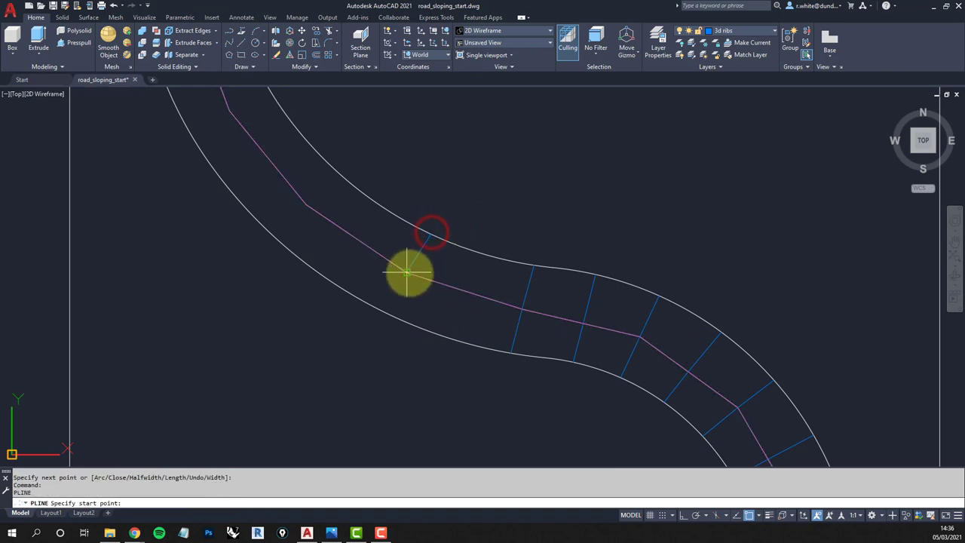
{"action": "left_click", "coordinate": [410, 273]}
{"action": "left_click", "coordinate": [384, 314]}
{"action": "key", "text": "Return"}
{"action": "key", "text": "Return"}
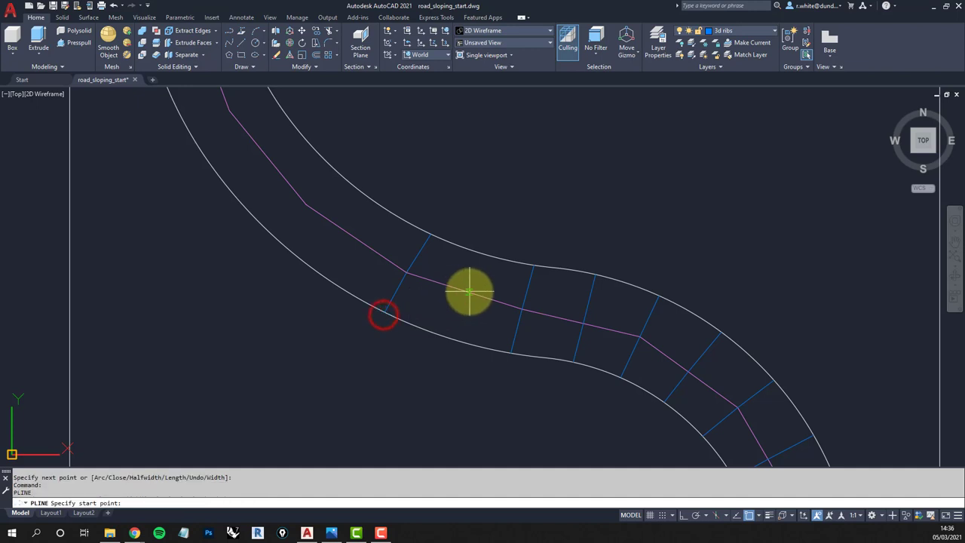
{"action": "left_click", "coordinate": [467, 288]}
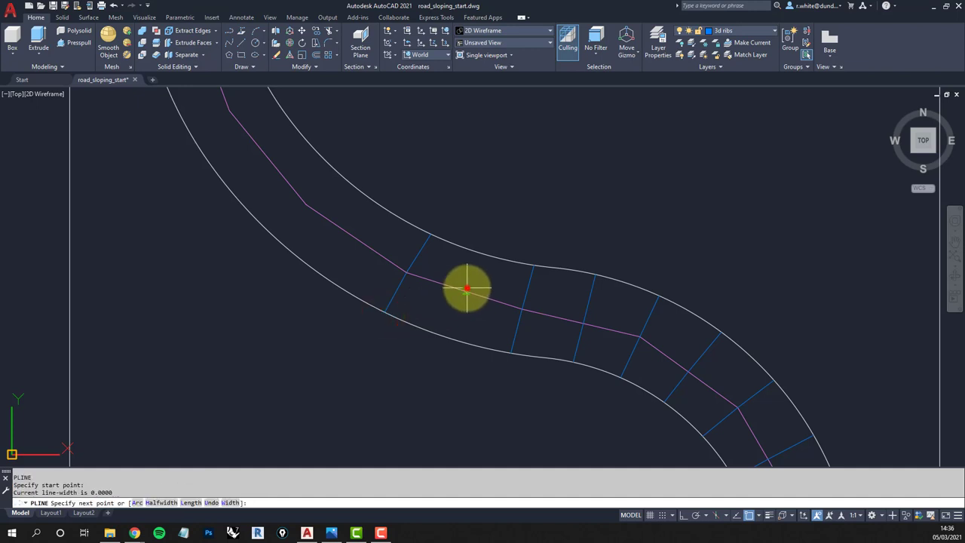
{"action": "left_click", "coordinate": [483, 248]}
{"action": "key", "text": "Return"}
{"action": "key", "text": "Return"}
{"action": "left_click", "coordinate": [467, 290]}
{"action": "left_click", "coordinate": [450, 339]}
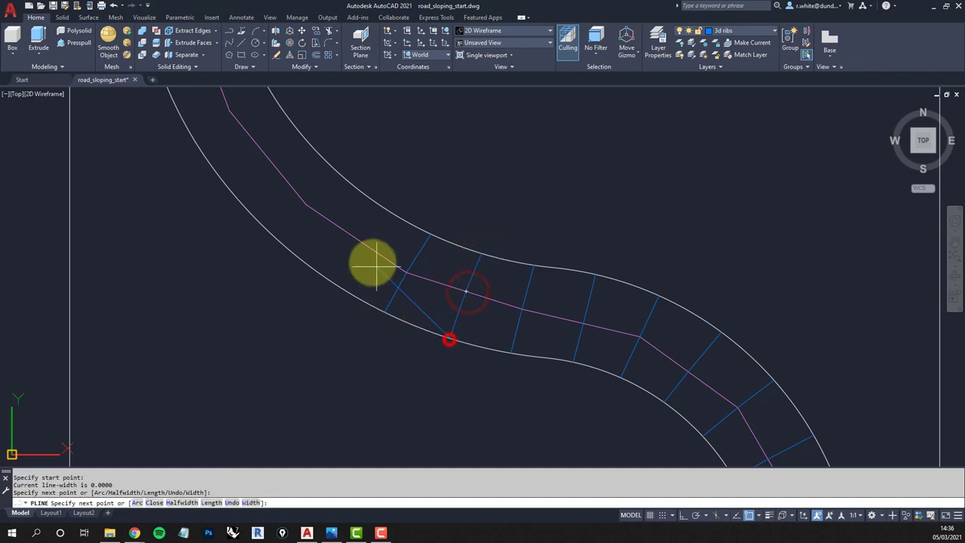
Continue along the road with four more paired ribs to both edges
{"action": "middle_click_drag", "start_coordinate": [374, 264], "coordinate": [448, 312]}
{"action": "key", "text": "Return"}
{"action": "key", "text": "Return"}
{"action": "left_click", "coordinate": [458, 315]}
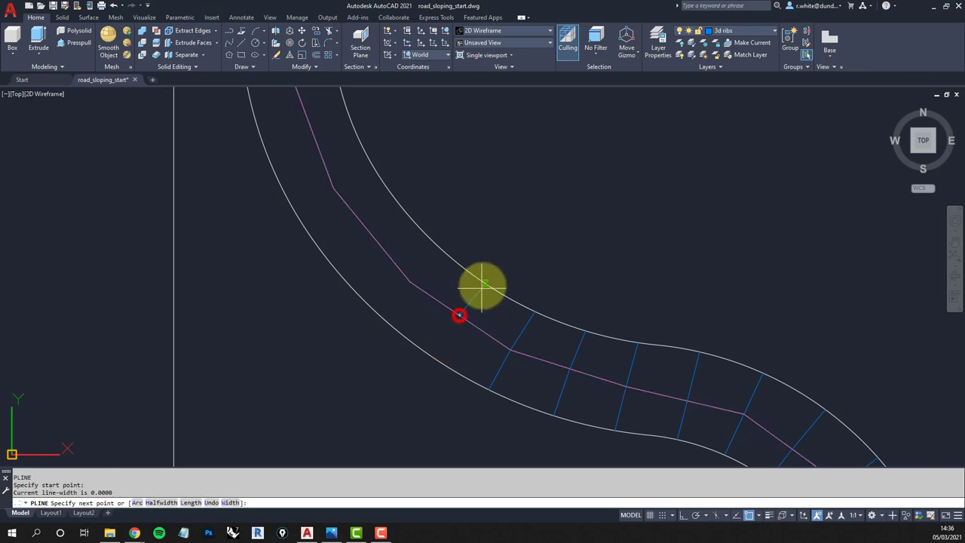
{"action": "left_click", "coordinate": [481, 281]}
{"action": "key", "text": "Return"}
{"action": "key", "text": "Return"}
{"action": "left_click", "coordinate": [460, 315]}
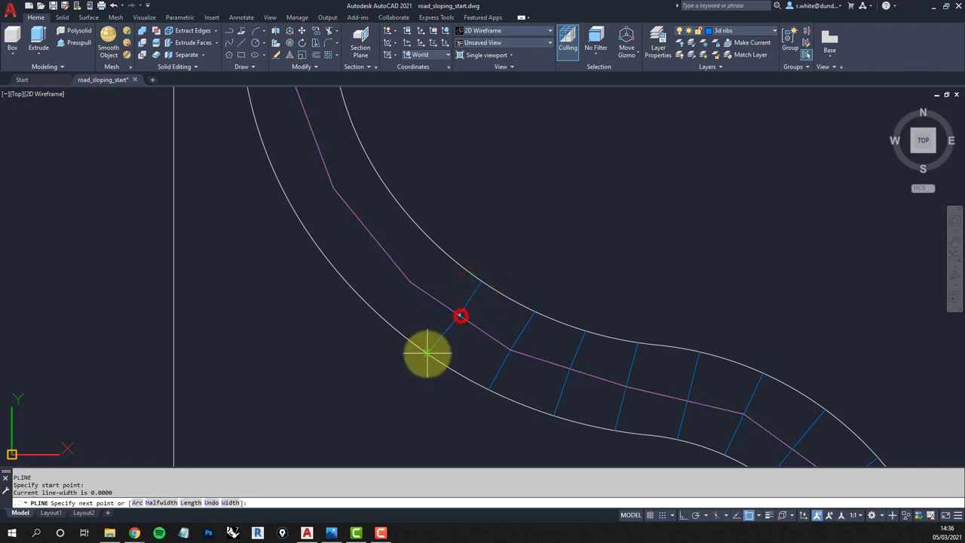
{"action": "left_click", "coordinate": [433, 355]}
{"action": "key", "text": "Return"}
{"action": "key", "text": "Return"}
{"action": "left_click", "coordinate": [411, 279]}
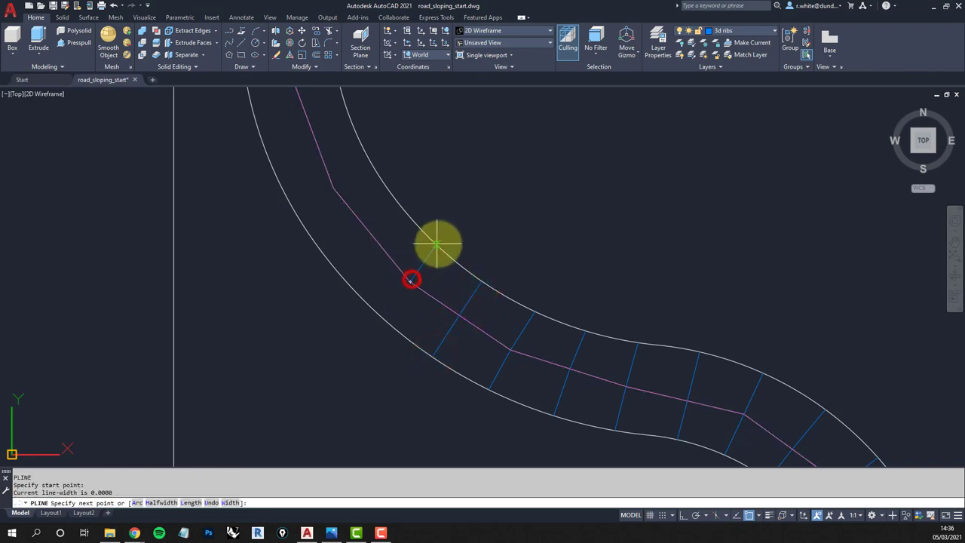
{"action": "left_click", "coordinate": [441, 246]}
{"action": "key", "text": "Return"}
{"action": "key", "text": "Return"}
{"action": "left_click", "coordinate": [411, 281]}
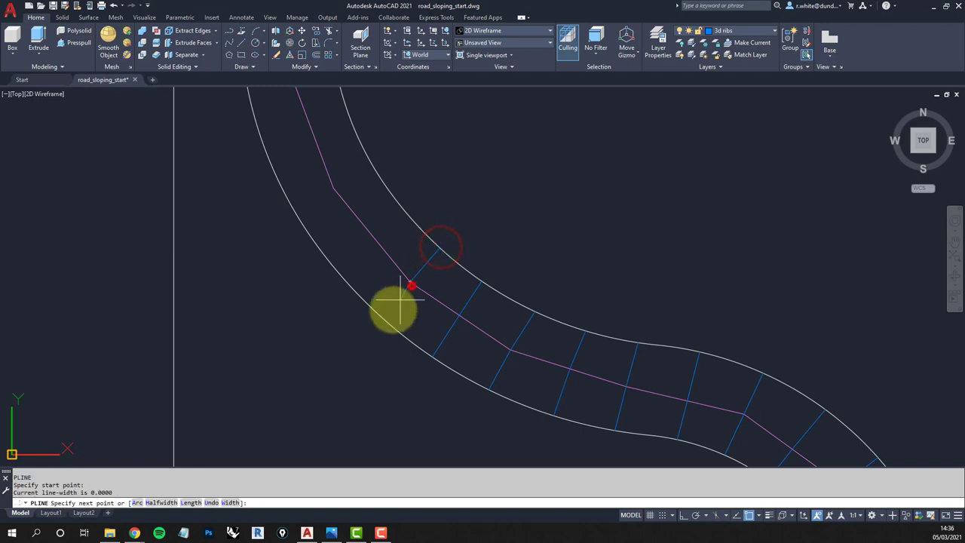
{"action": "left_click", "coordinate": [383, 317]}
Add the next four ribs, the last pair reaching the outer road edge
{"action": "mouse_move", "coordinate": [384, 317]}
{"action": "middle_mouse_down"}
{"action": "mouse_move", "coordinate": [444, 345]}
{"action": "mouse_move", "coordinate": [427, 302]}
{"action": "middle_mouse_up"}
{"action": "key", "text": "Return"}
{"action": "key", "text": "Return"}
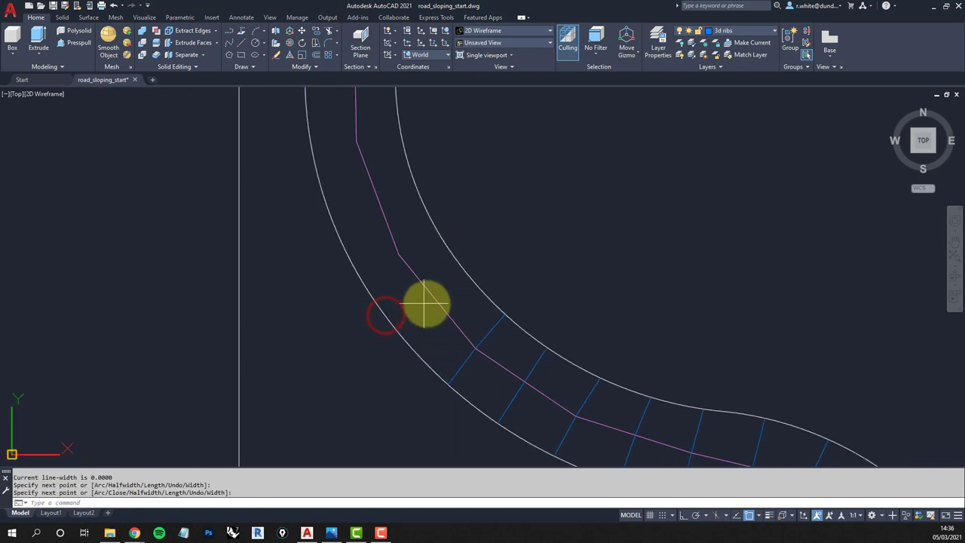
{"action": "left_click", "coordinate": [434, 301]}
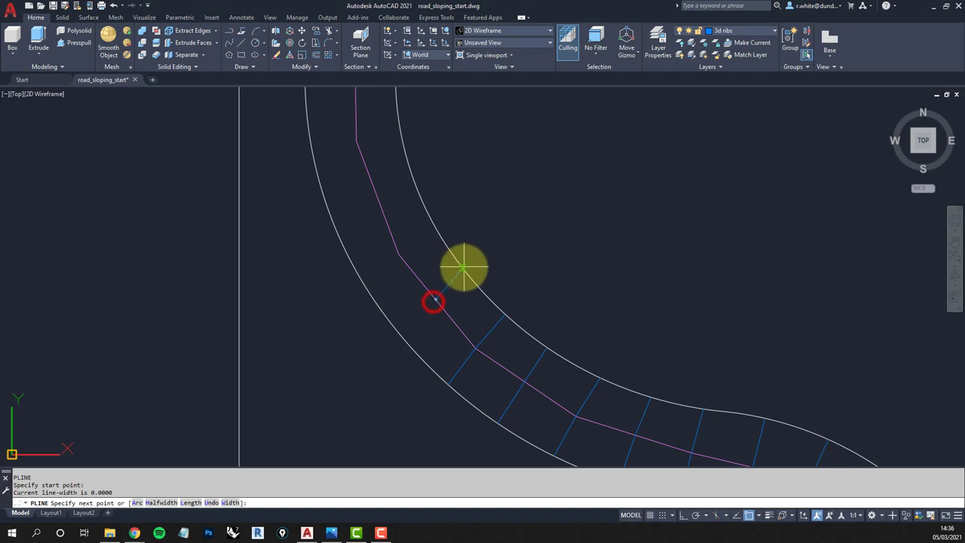
{"action": "left_click", "coordinate": [468, 272]}
{"action": "key", "text": "Return"}
{"action": "key", "text": "Return"}
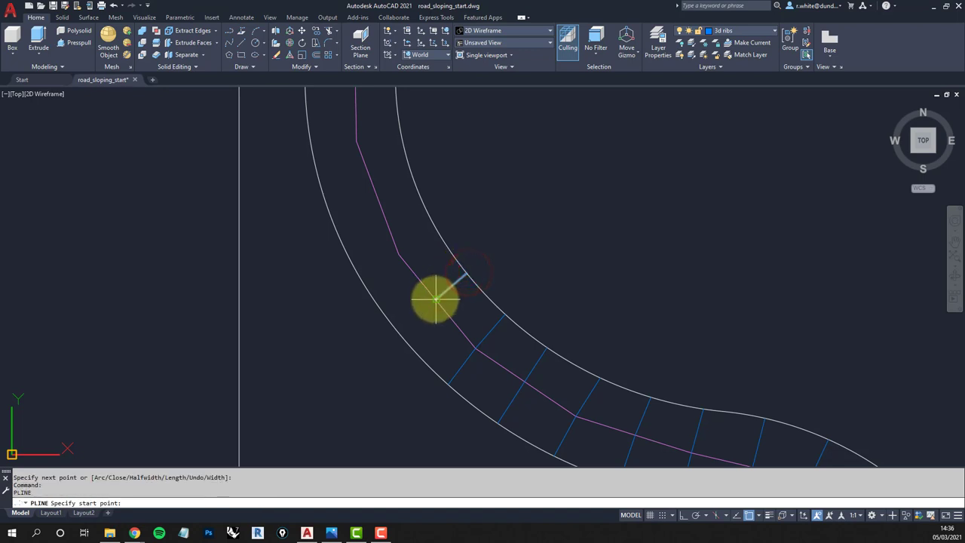
{"action": "left_click", "coordinate": [435, 300]}
{"action": "left_click", "coordinate": [395, 332]}
{"action": "key", "text": "Return"}
{"action": "key", "text": "Return"}
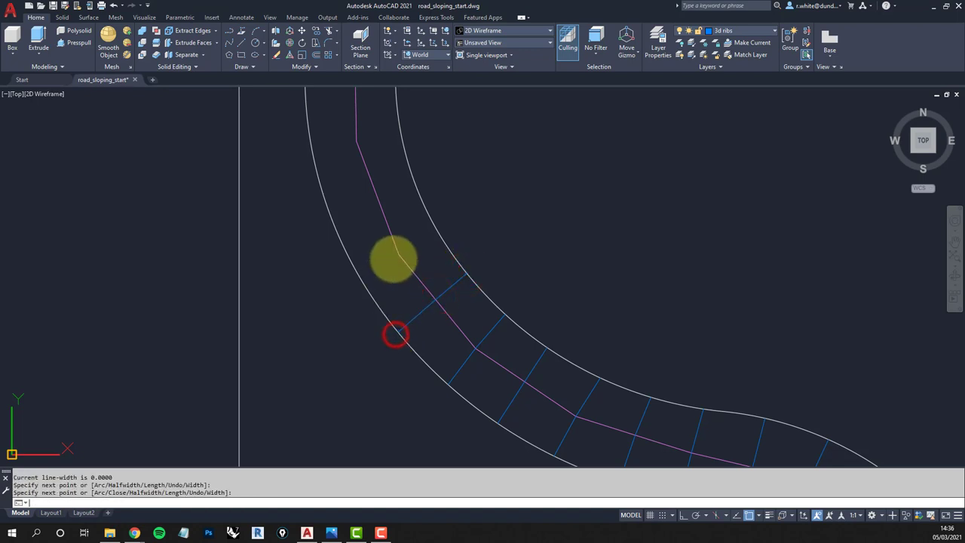
{"action": "left_click", "coordinate": [402, 255]}
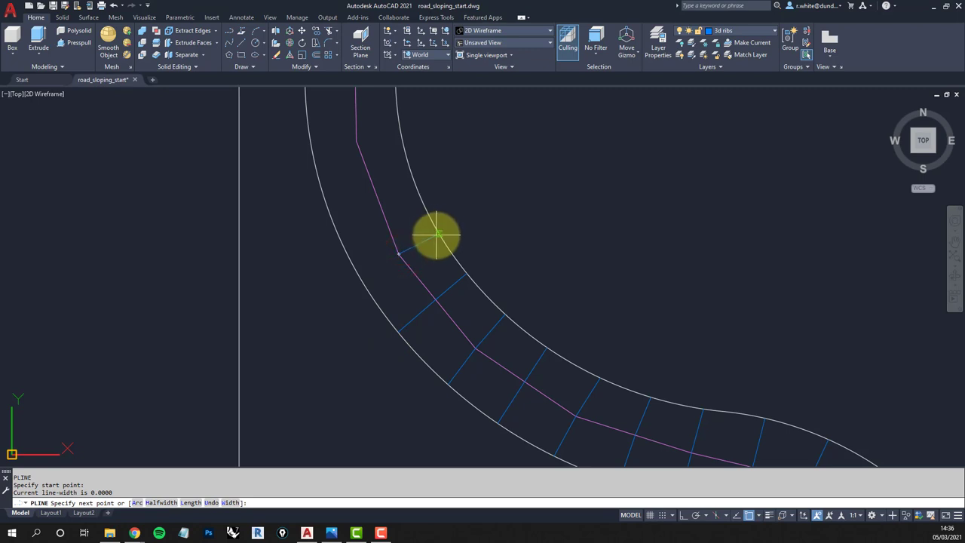
{"action": "left_click", "coordinate": [438, 235]}
{"action": "key", "text": "Return"}
{"action": "key", "text": "Return"}
{"action": "left_click", "coordinate": [401, 254]}
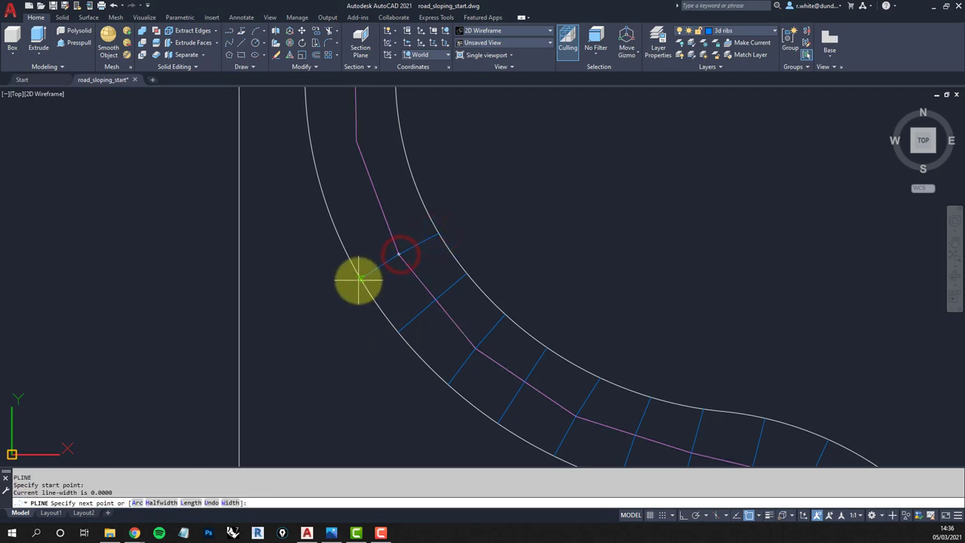
{"action": "left_click", "coordinate": [359, 279]}
Further along, draw four ribs from the centreline to the right and left road edges
{"action": "middle_click_drag", "start_coordinate": [366, 204], "coordinate": [442, 302]}
{"action": "key", "text": "Return"}
{"action": "key", "text": "Return"}
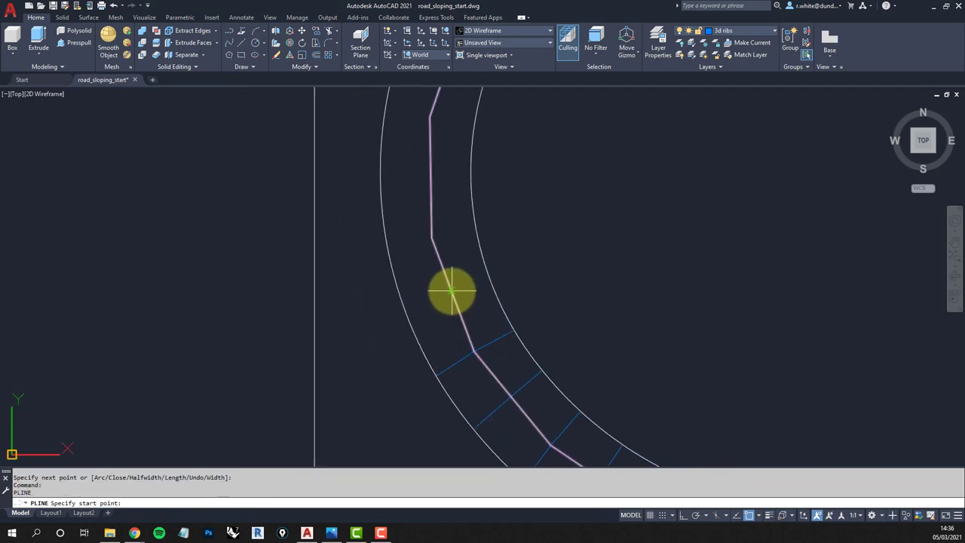
{"action": "left_click", "coordinate": [452, 291]}
{"action": "left_click", "coordinate": [489, 276]}
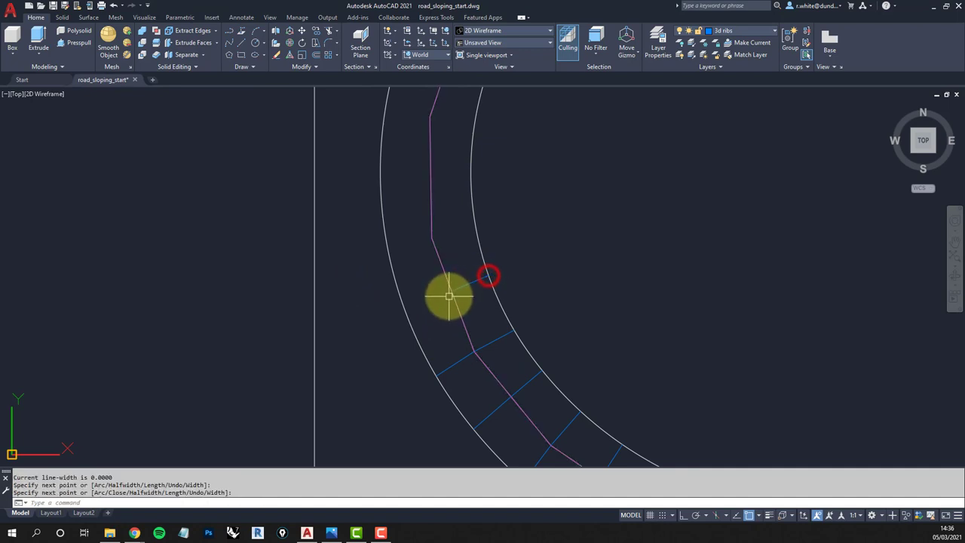
{"action": "key", "text": "Return"}
{"action": "key", "text": "Return"}
{"action": "left_click", "coordinate": [449, 292]}
{"action": "left_click", "coordinate": [403, 309]}
{"action": "middle_click_drag", "start_coordinate": [414, 251], "coordinate": [442, 334]}
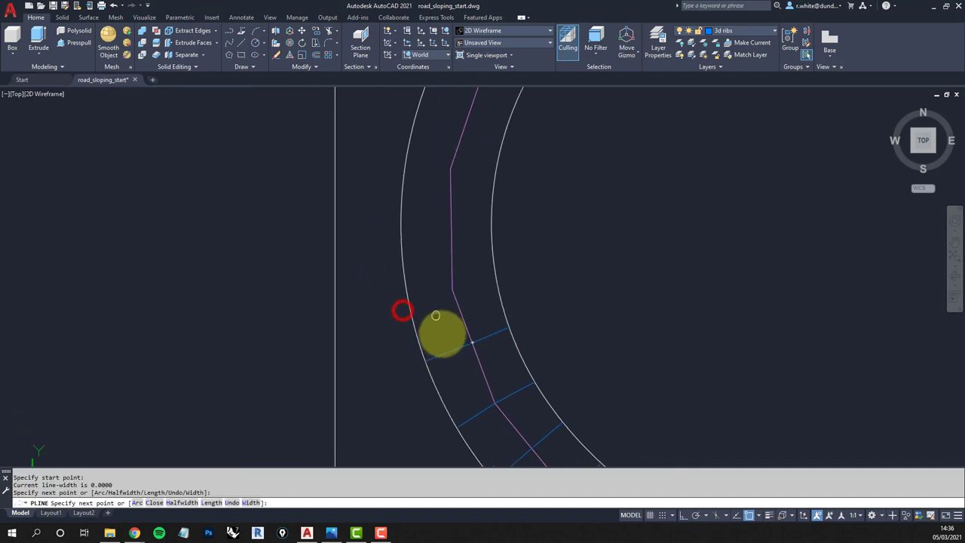
{"action": "key", "text": "Return"}
{"action": "key", "text": "Return"}
{"action": "left_click", "coordinate": [458, 322]}
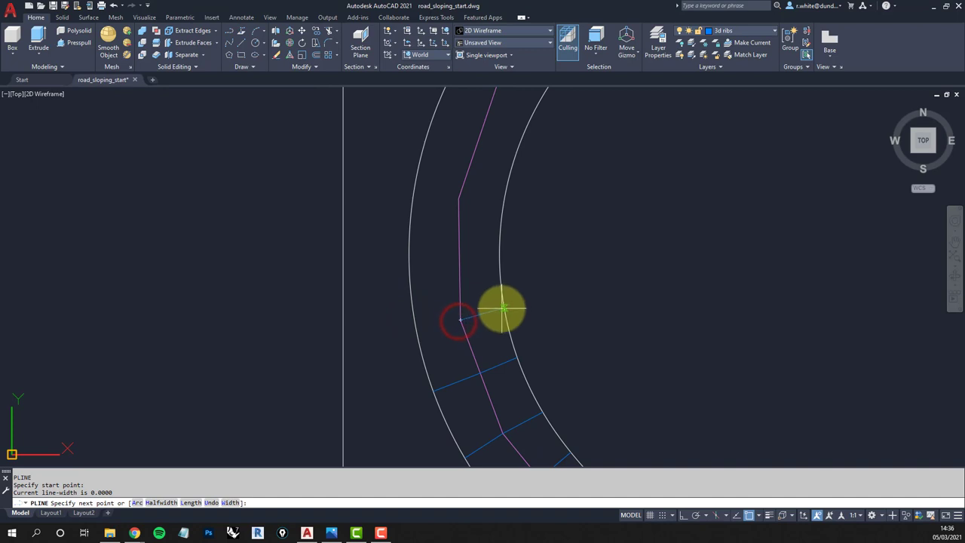
{"action": "left_click", "coordinate": [503, 307]}
{"action": "key", "text": "Return"}
{"action": "key", "text": "Return"}
{"action": "left_click", "coordinate": [462, 318]}
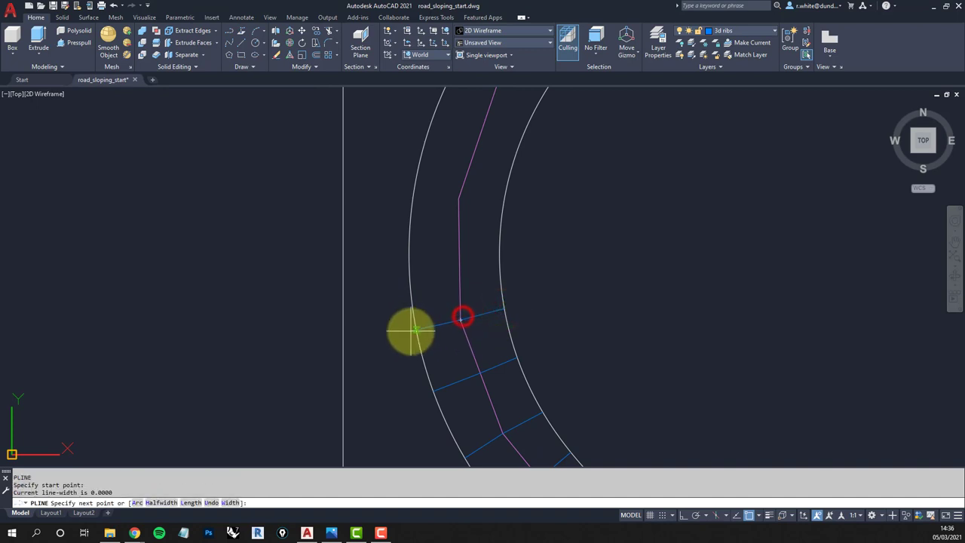
{"action": "left_click", "coordinate": [414, 330]}
Finish the last four ribs from centreline vertices to the right and left edges
{"action": "middle_click_drag", "start_coordinate": [432, 277], "coordinate": [435, 324]}
{"action": "key", "text": "Return"}
{"action": "key", "text": "Return"}
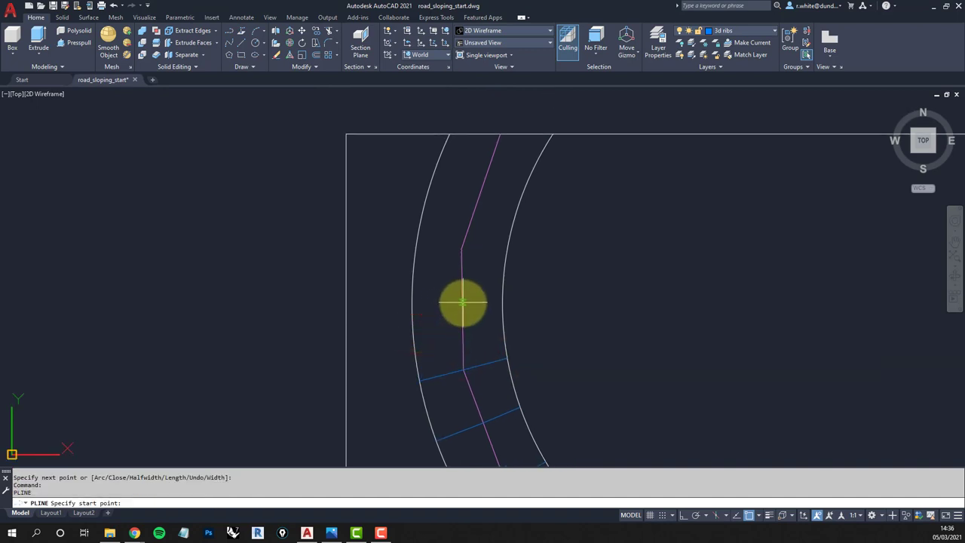
{"action": "left_click", "coordinate": [463, 304]}
{"action": "left_click", "coordinate": [506, 304]}
{"action": "key", "text": "Return"}
{"action": "key", "text": "Return"}
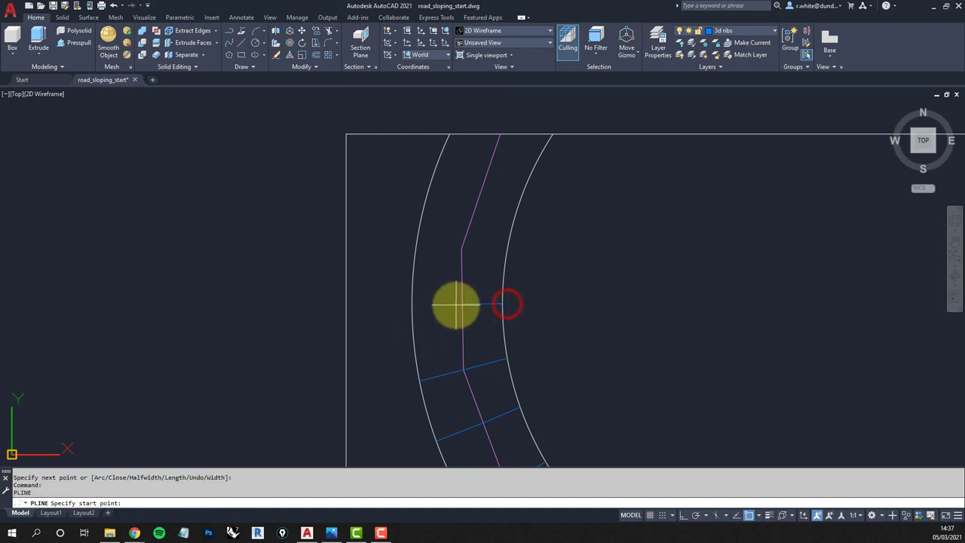
{"action": "left_click", "coordinate": [462, 303]}
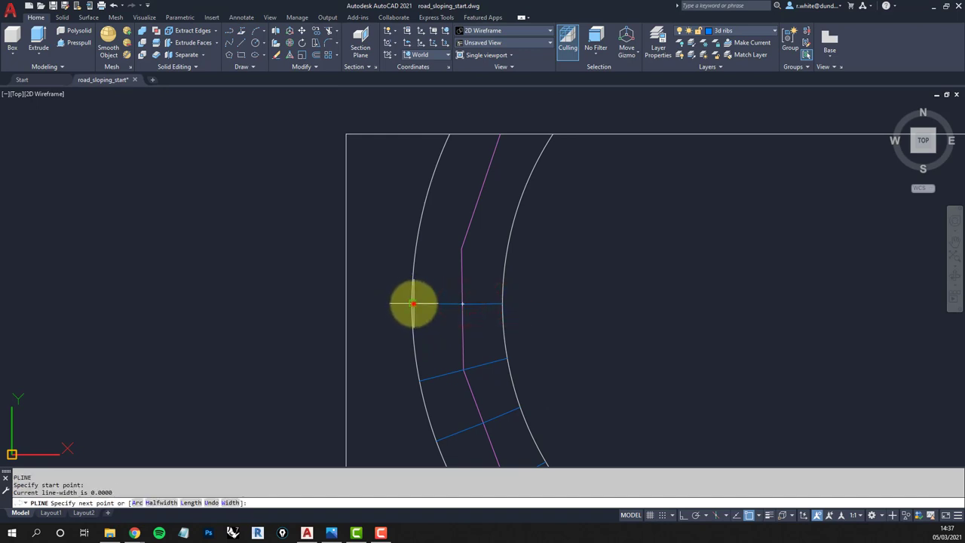
{"action": "left_click", "coordinate": [413, 303]}
{"action": "key", "text": "Return"}
{"action": "key", "text": "Return"}
{"action": "left_click", "coordinate": [461, 251]}
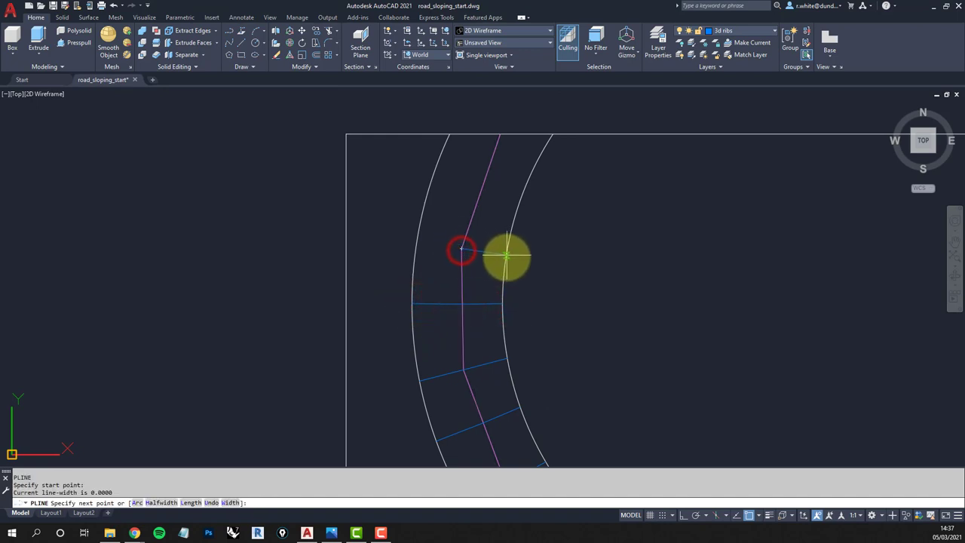
{"action": "left_click", "coordinate": [508, 255]}
{"action": "key", "text": "Return"}
{"action": "key", "text": "Return"}
{"action": "left_click", "coordinate": [461, 250]}
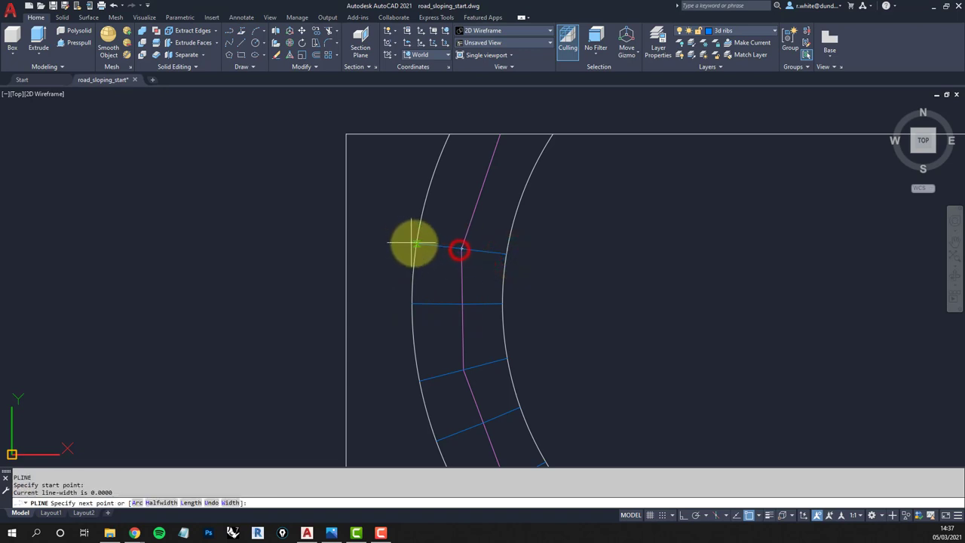
{"action": "left_click", "coordinate": [416, 243]}
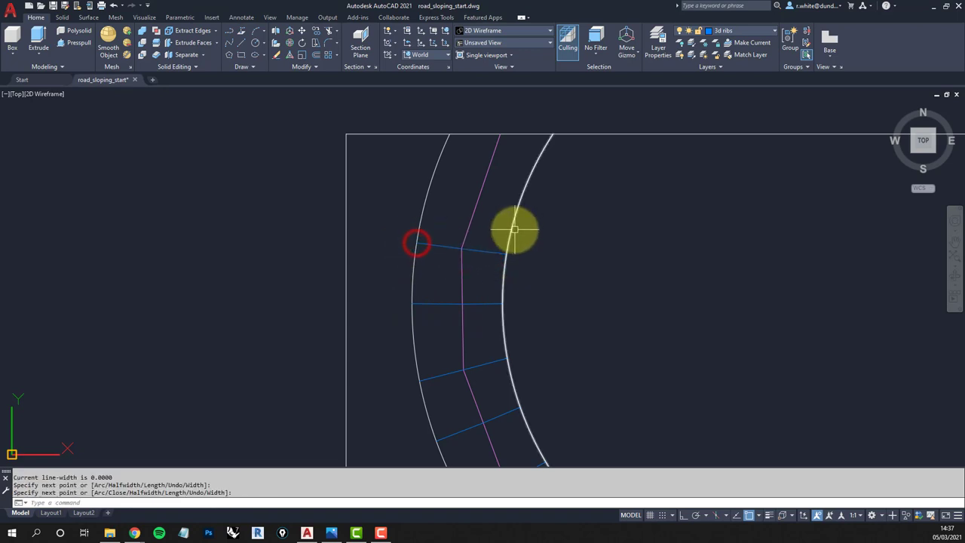
{"action": "key", "text": "Return"}
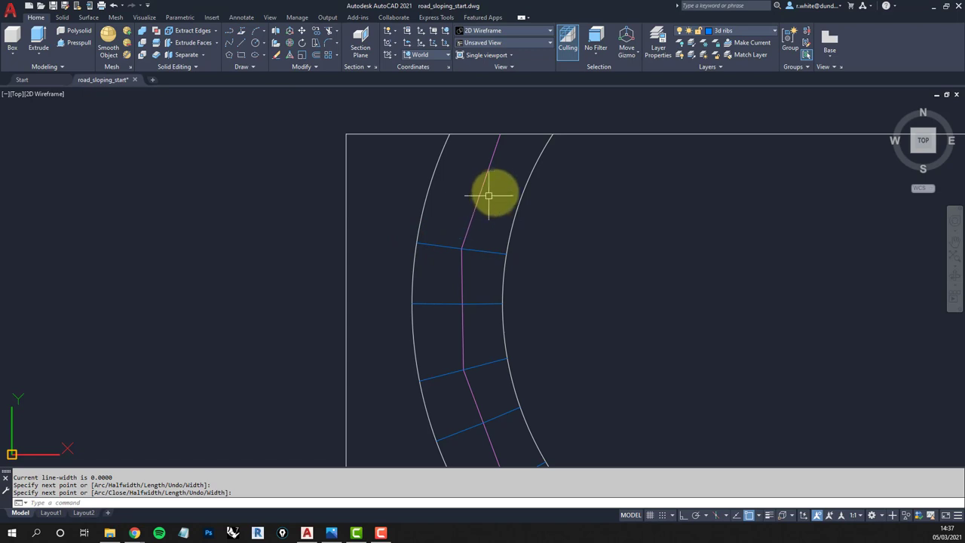
Draw a rib from the magenta centreline aimed at the outer arc's centre using CEN snap
{"action": "key", "text": "Return"}
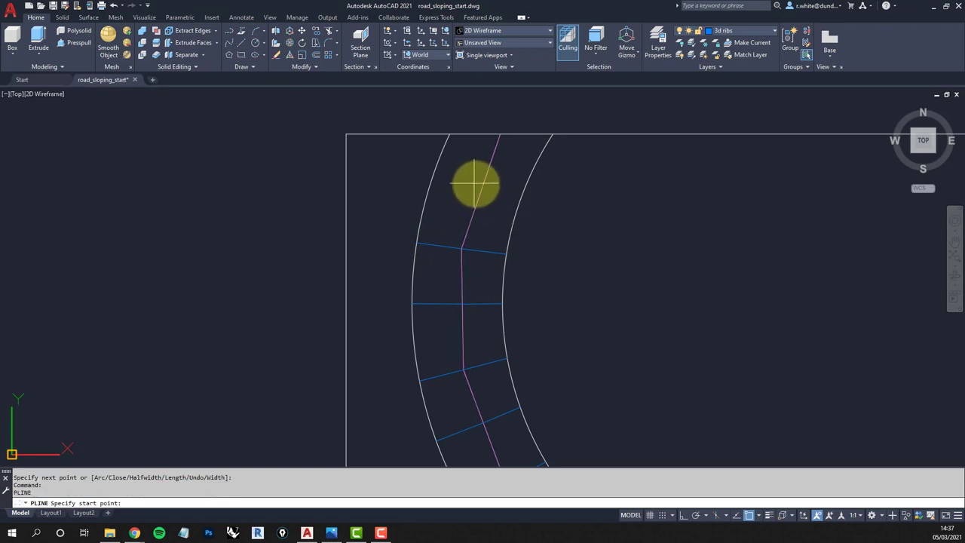
{"action": "left_click", "coordinate": [482, 188]}
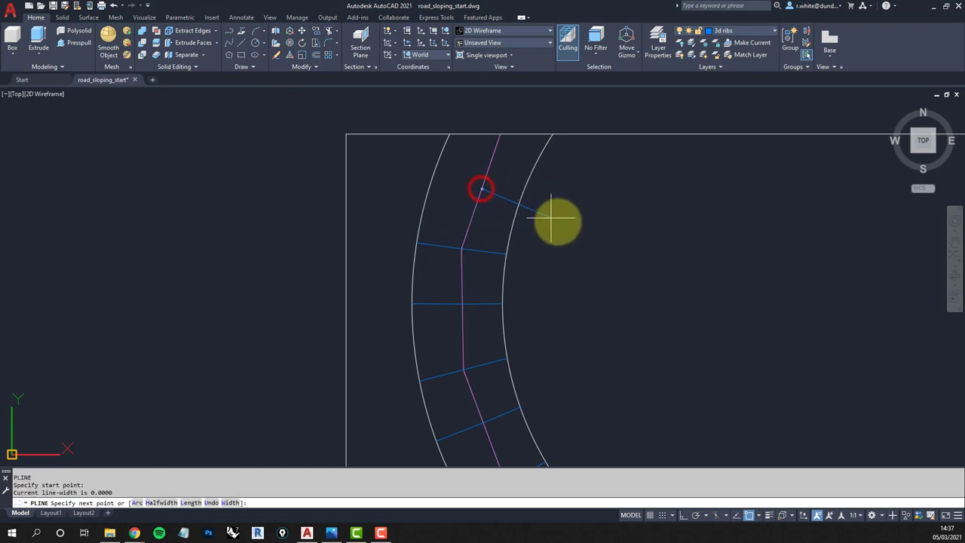
{"action": "type", "text": "cen"}
{"action": "key", "text": "Return"}
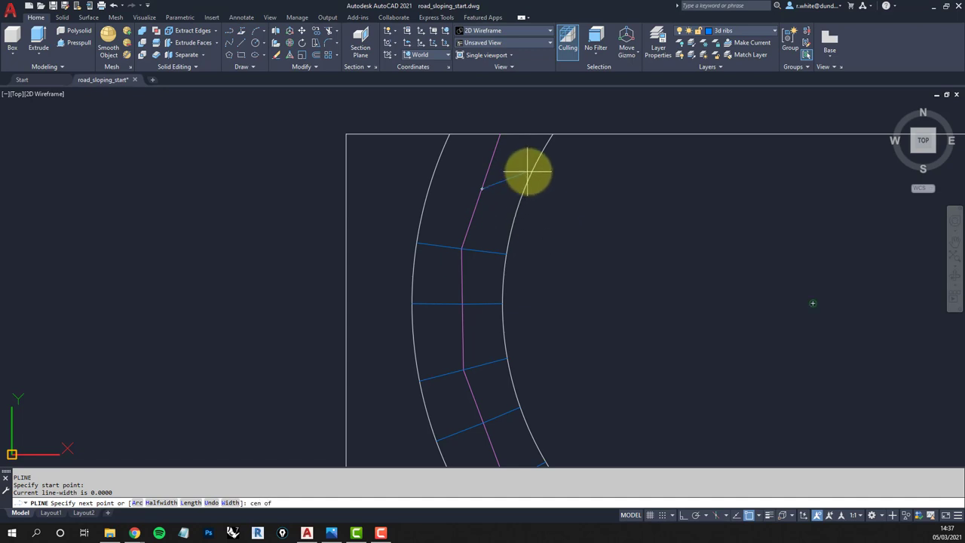
{"action": "left_click", "coordinate": [518, 200]}
{"action": "key", "text": "Return"}
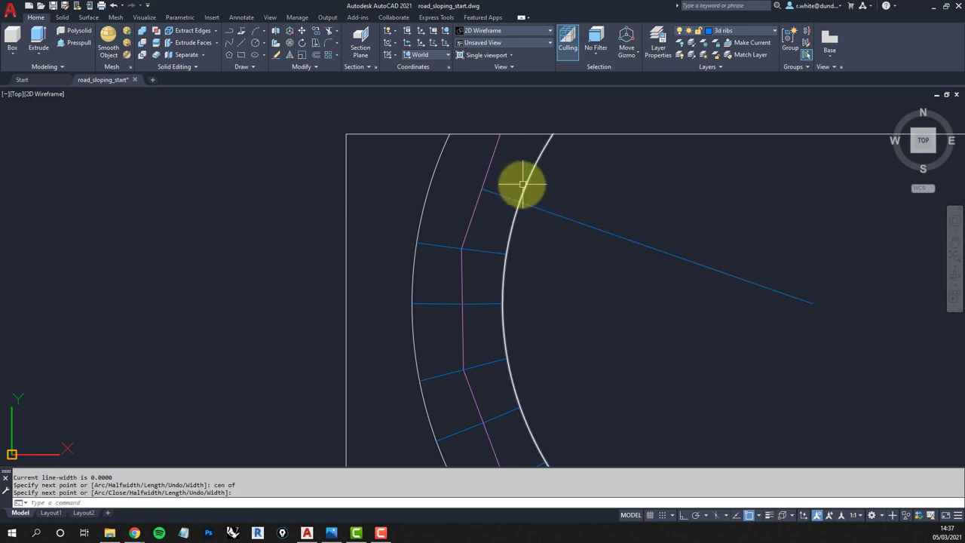
Trim the rib back to the outer road edge
{"action": "type", "text": "tr"}
{"action": "key", "text": "Return"}
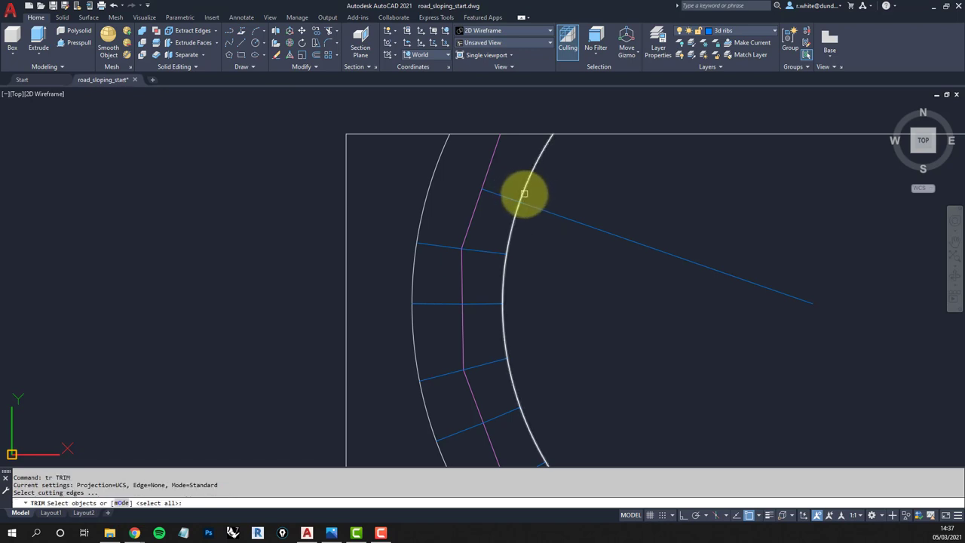
{"action": "left_click", "coordinate": [524, 194]}
{"action": "key", "text": "Return"}
{"action": "left_click", "coordinate": [528, 204]}
{"action": "key", "text": "Escape"}
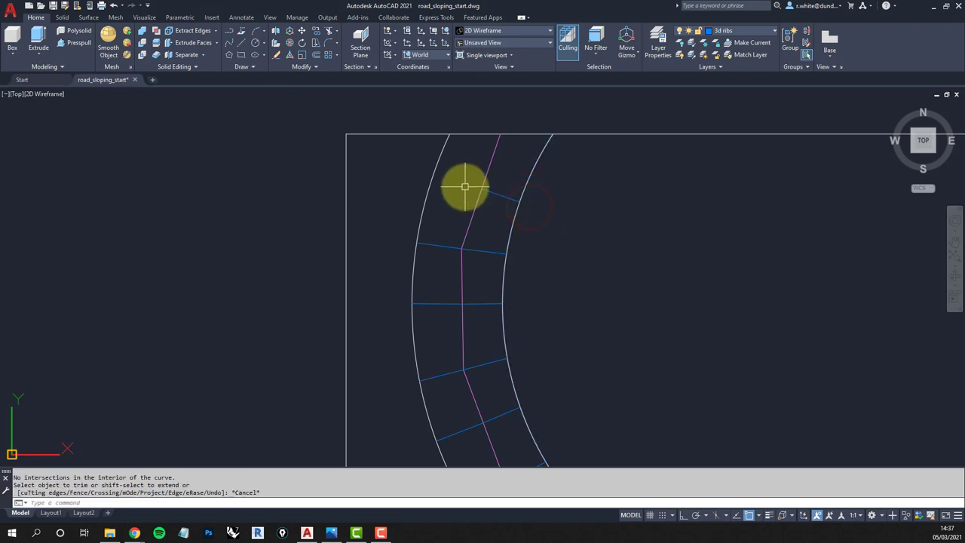
Start another rib polyline at the centreline point
{"action": "type", "text": "pl"}
{"action": "key", "text": "Return"}
{"action": "left_click", "coordinate": [484, 187]}
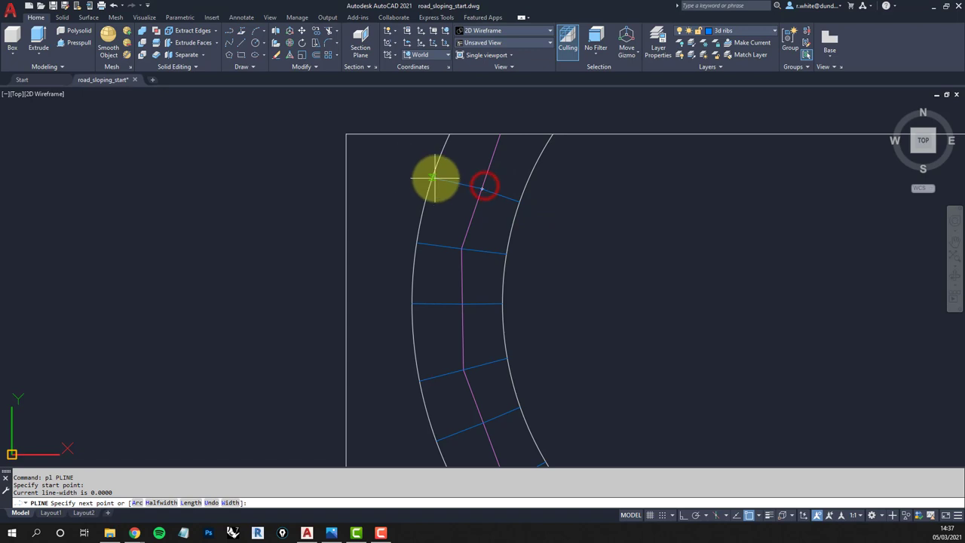
End the rib polyline on the road edge
{"action": "left_click", "coordinate": [433, 175]}
{"action": "middle_click_drag", "start_coordinate": [486, 170], "coordinate": [467, 256]}
{"action": "scroll", "coordinate": [491, 237], "scroll_direction": "up", "scroll_amount": 2}
{"action": "key", "text": "Return"}
{"action": "key", "text": "Escape"}
{"action": "key", "text": "Escape"}
Switch to PLAN view and zoom to the road's top end
{"action": "type", "text": "plan"}
{"action": "key", "text": "Return"}
{"action": "key", "text": "Return"}
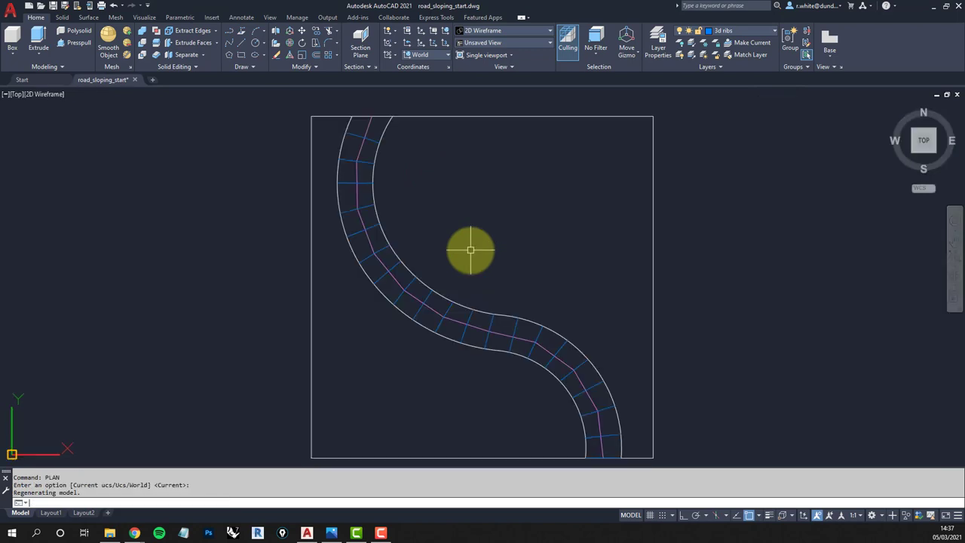
{"action": "middle_click_drag", "start_coordinate": [345, 123], "coordinate": [391, 220]}
{"action": "scroll", "coordinate": [391, 221], "scroll_direction": "up", "scroll_amount": 5}
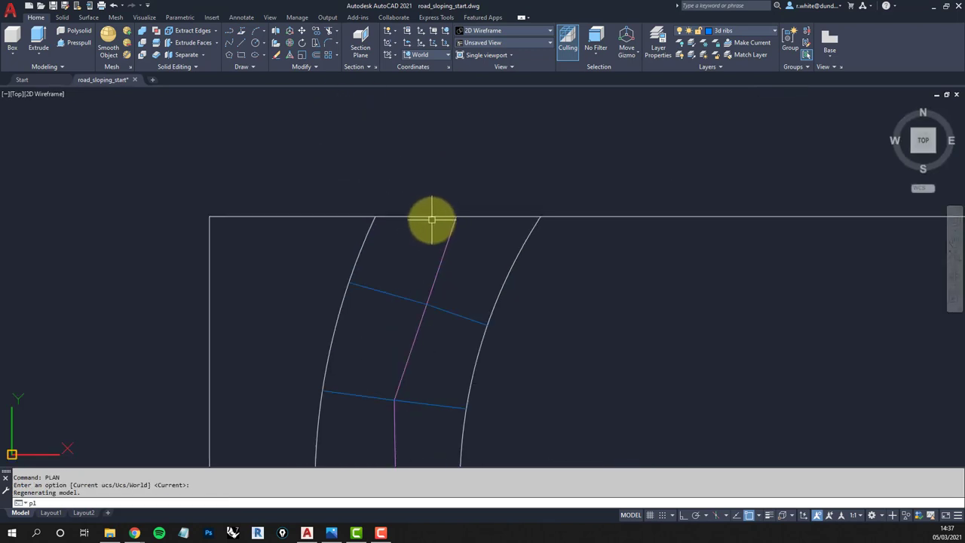
Draw a polyline along the top border from the left edge through the centreline to the right edge
{"action": "type", "text": "pl"}
{"action": "key", "text": "Return"}
{"action": "left_click", "coordinate": [456, 218]}
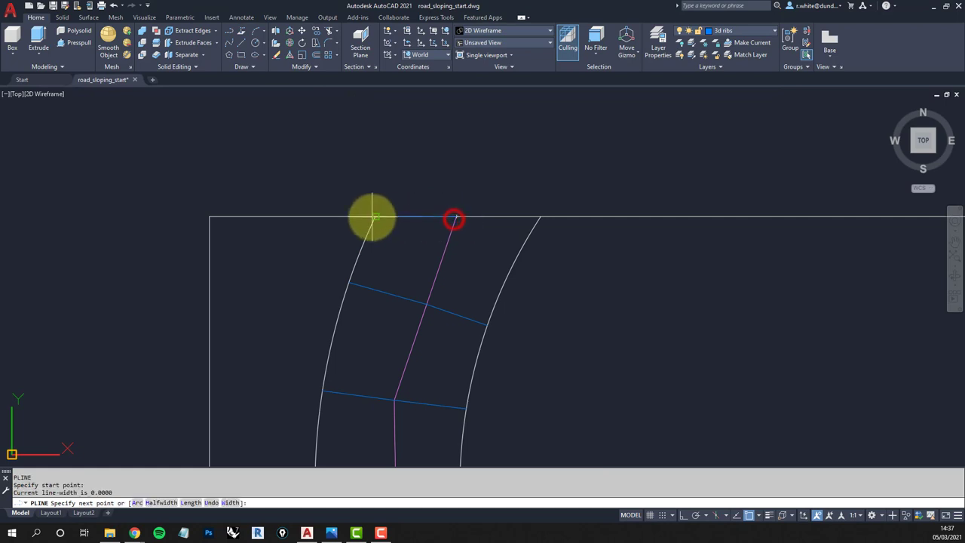
{"action": "left_click", "coordinate": [372, 218]}
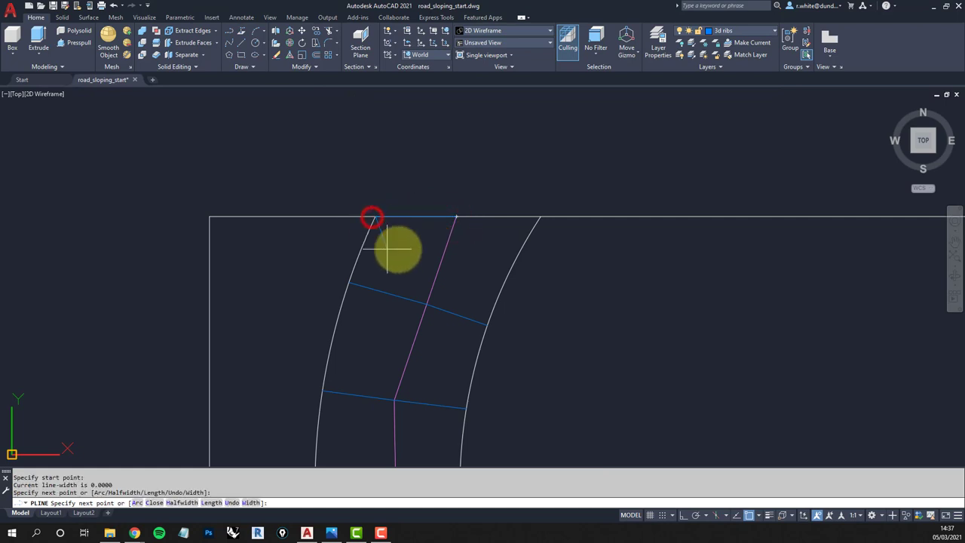
{"action": "left_click", "coordinate": [458, 218]}
{"action": "left_click", "coordinate": [537, 217]}
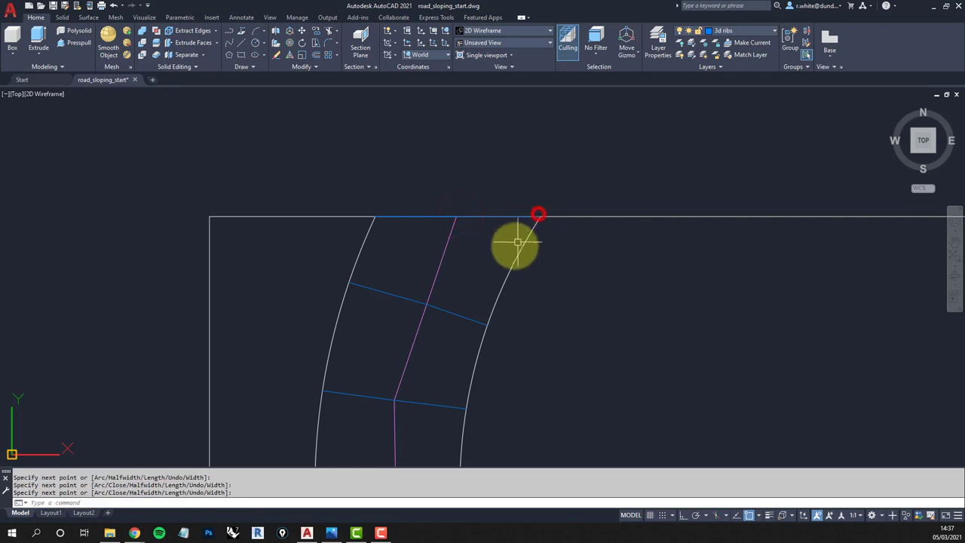
{"action": "key", "text": "Return"}
{"action": "scroll", "coordinate": [521, 260], "scroll_direction": "down", "scroll_amount": 4}
Orbit the drawing into a 3D view of the rising centreline and ribs
{"action": "scroll", "coordinate": [527, 283], "scroll_direction": "down", "scroll_amount": 4}
{"action": "middle_click_drag", "start_coordinate": [510, 252], "coordinate": [282, 144]}
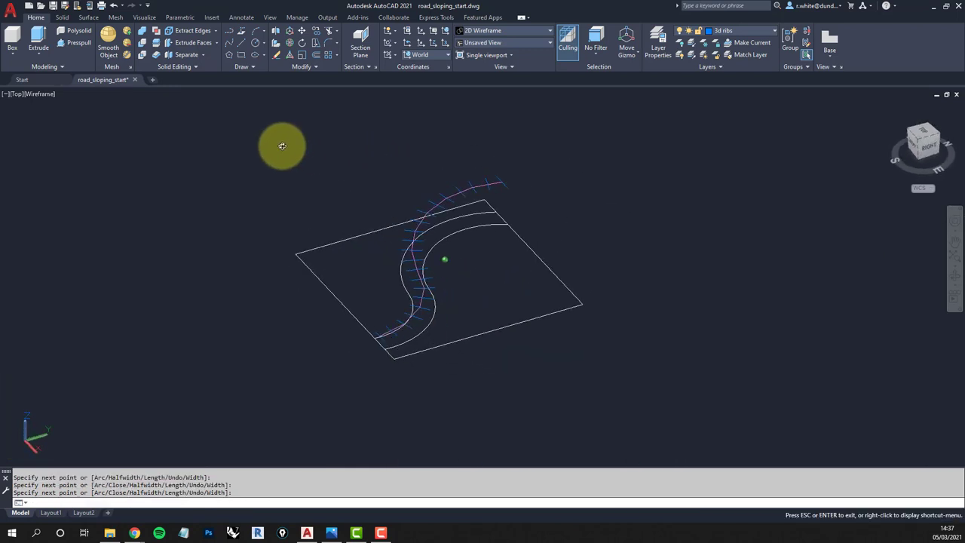
{"action": "scroll", "coordinate": [366, 226], "scroll_direction": "up", "scroll_amount": 3}
{"action": "middle_click_drag", "start_coordinate": [379, 237], "coordinate": [420, 231]}
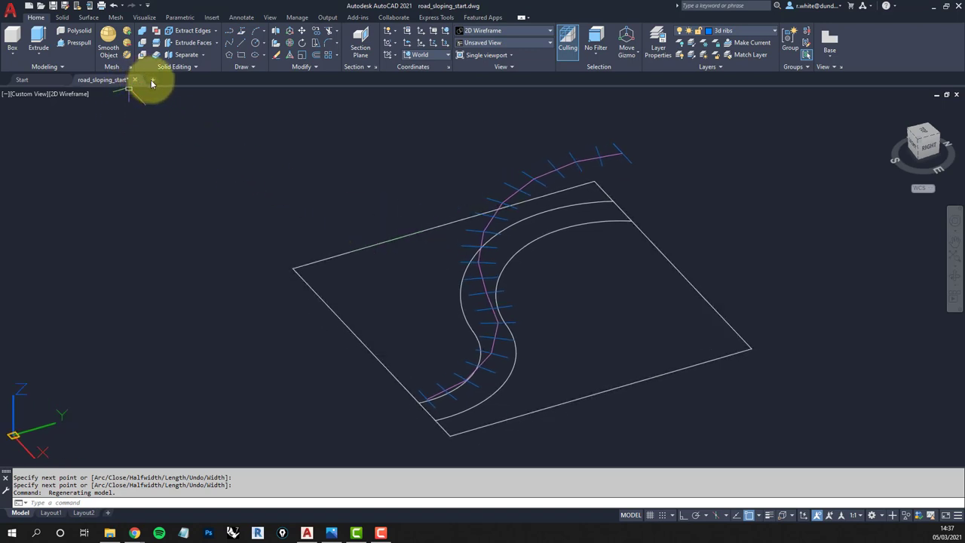
Select road_sloping_stage2.dwg in the Open dialog, cancel, then orbit to inspect the ribs
{"action": "left_click", "coordinate": [40, 7]}
{"action": "left_click", "coordinate": [266, 172]}
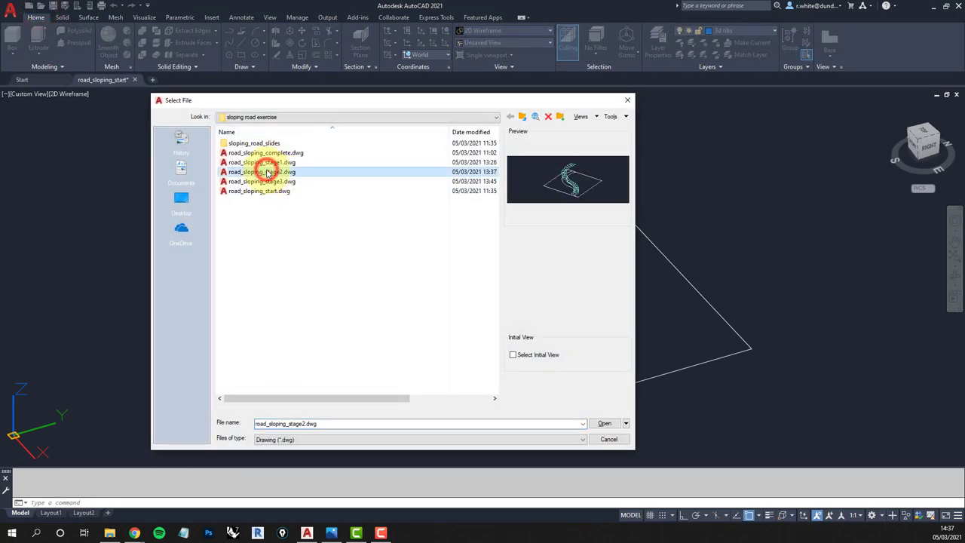
{"action": "left_click", "coordinate": [611, 440]}
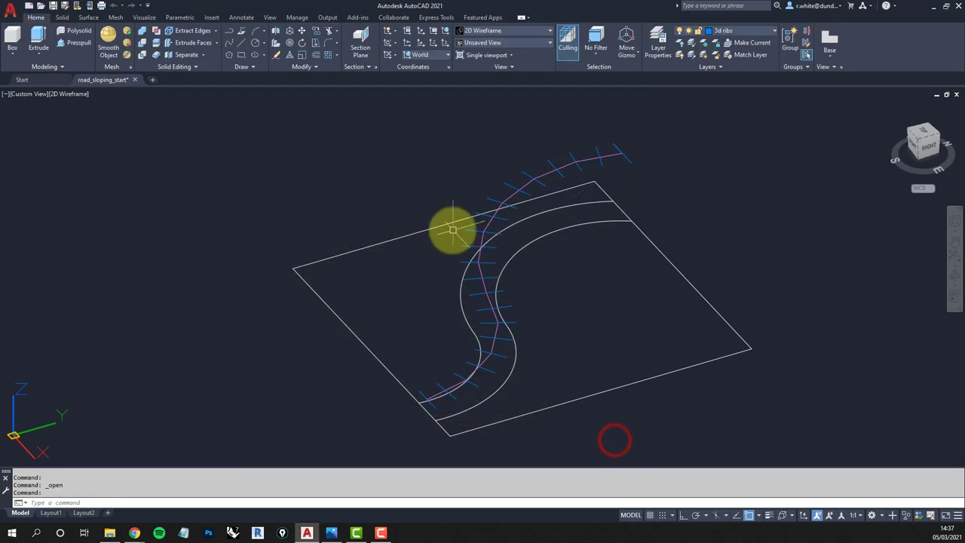
{"action": "middle_click_drag", "start_coordinate": [470, 231], "coordinate": [502, 263], "text": "shift"}
{"action": "scroll", "coordinate": [540, 263], "scroll_direction": "up", "scroll_amount": 2}
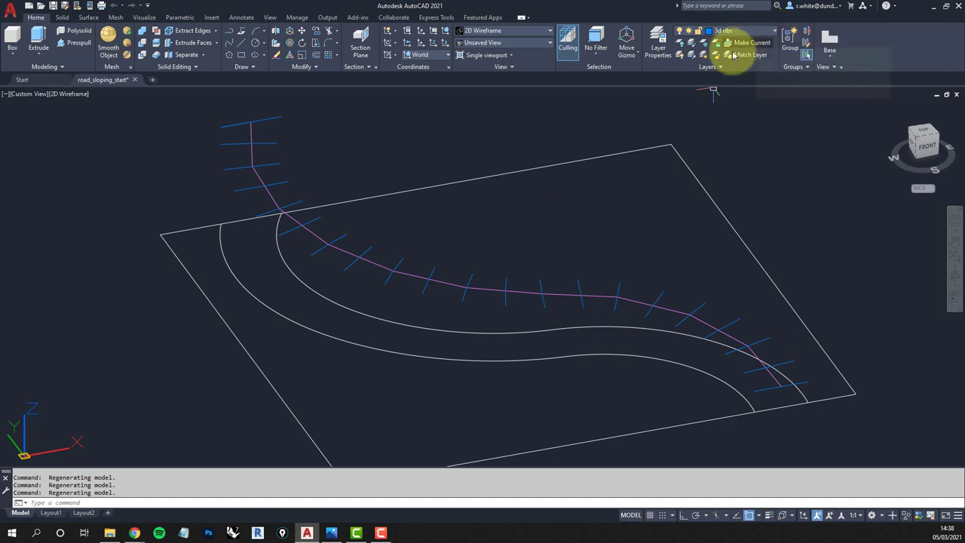
Make 3d roadsurface the current layer and turn off the Nearest object snap
{"action": "left_click", "coordinate": [766, 33]}
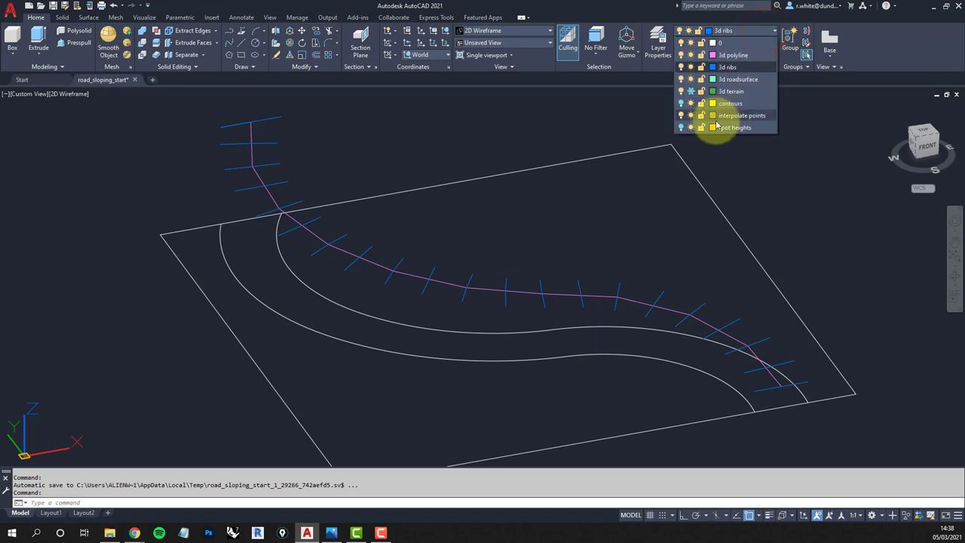
{"action": "left_click", "coordinate": [735, 79]}
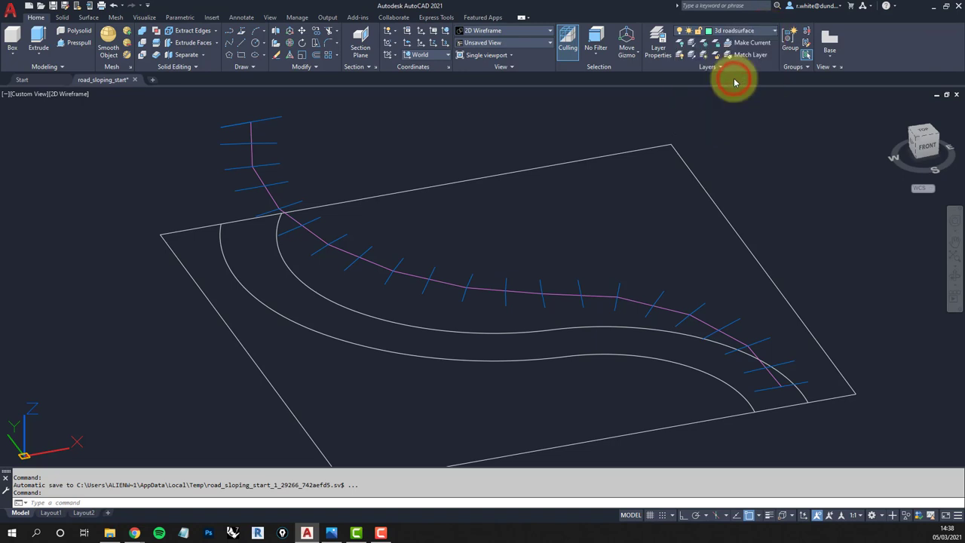
{"action": "left_click", "coordinate": [759, 517]}
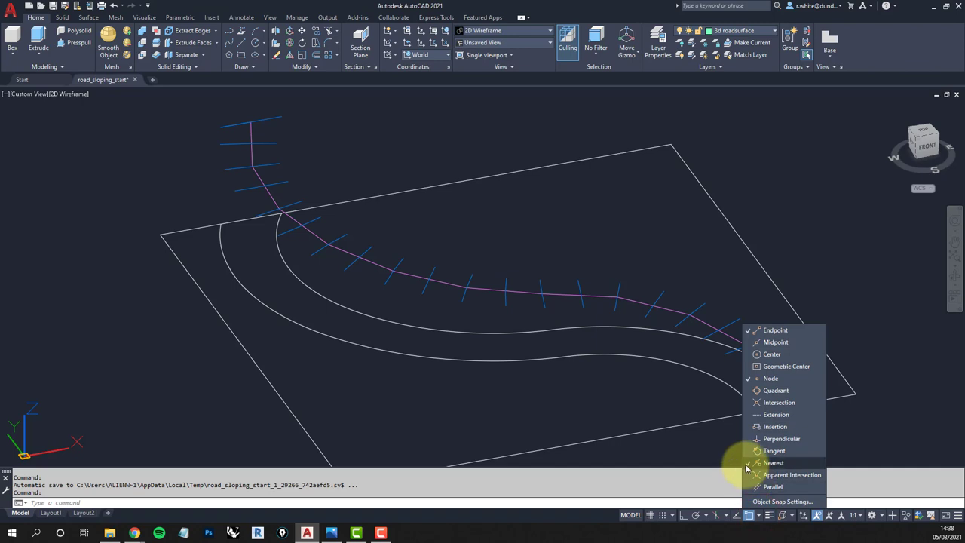
{"action": "left_click", "coordinate": [748, 463]}
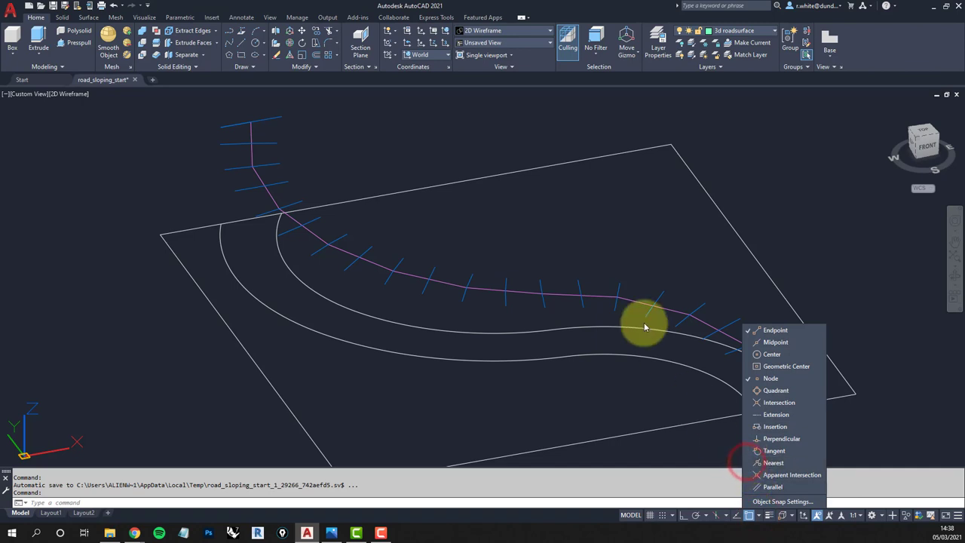
{"action": "left_click", "coordinate": [524, 255]}
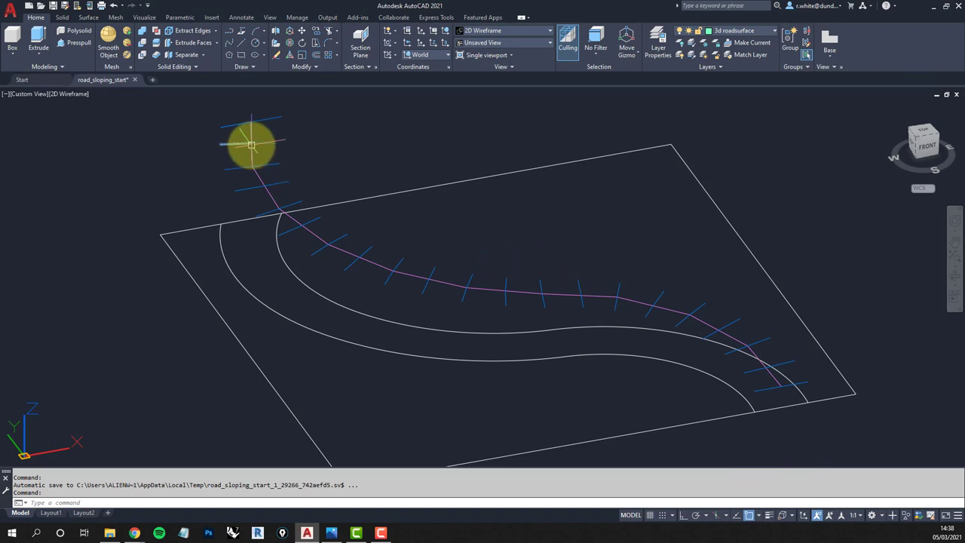
Zoom to the polyline's upper end and start 3DFACE with 3F
{"action": "scroll", "coordinate": [251, 144], "scroll_direction": "up", "scroll_amount": 5}
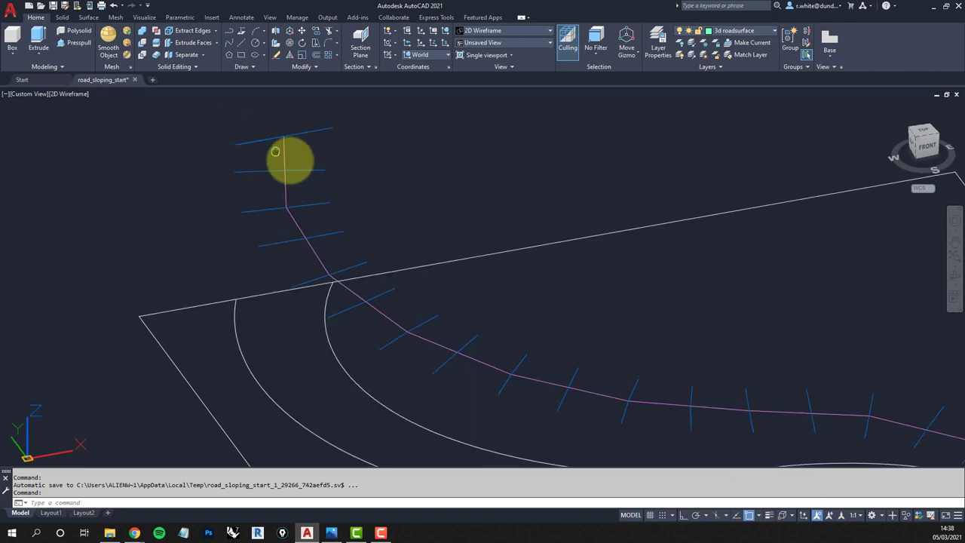
{"action": "middle_click_drag", "start_coordinate": [276, 151], "coordinate": [317, 155]}
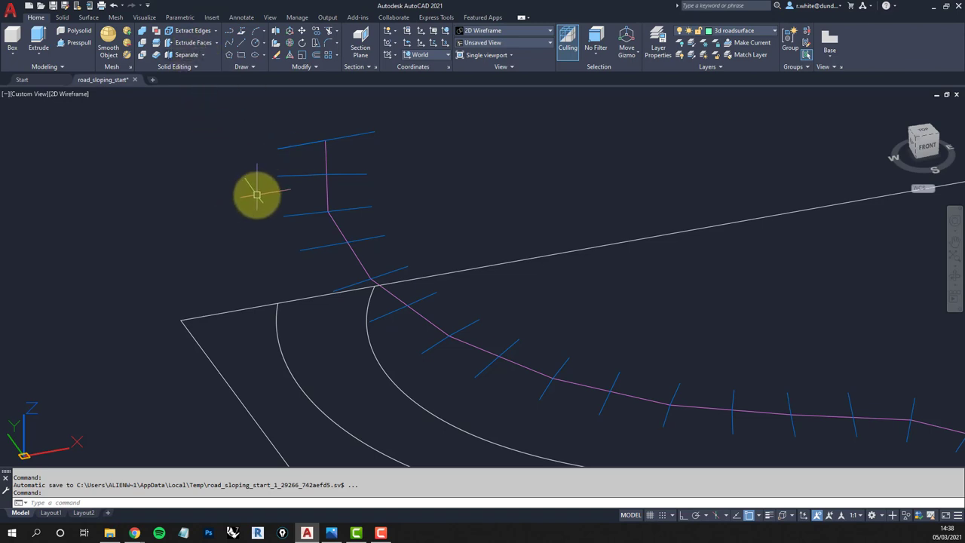
{"action": "key", "text": "Escape"}
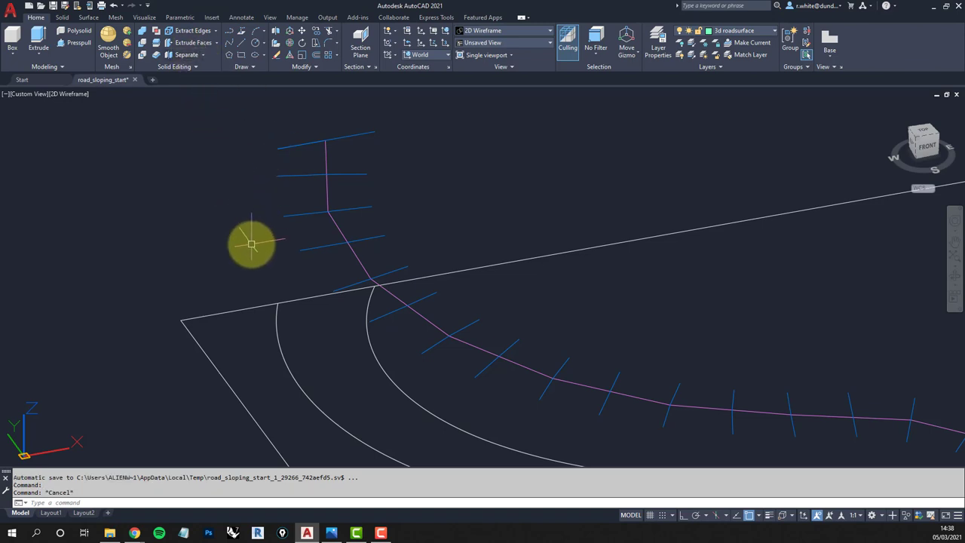
{"action": "type", "text": "3F"}
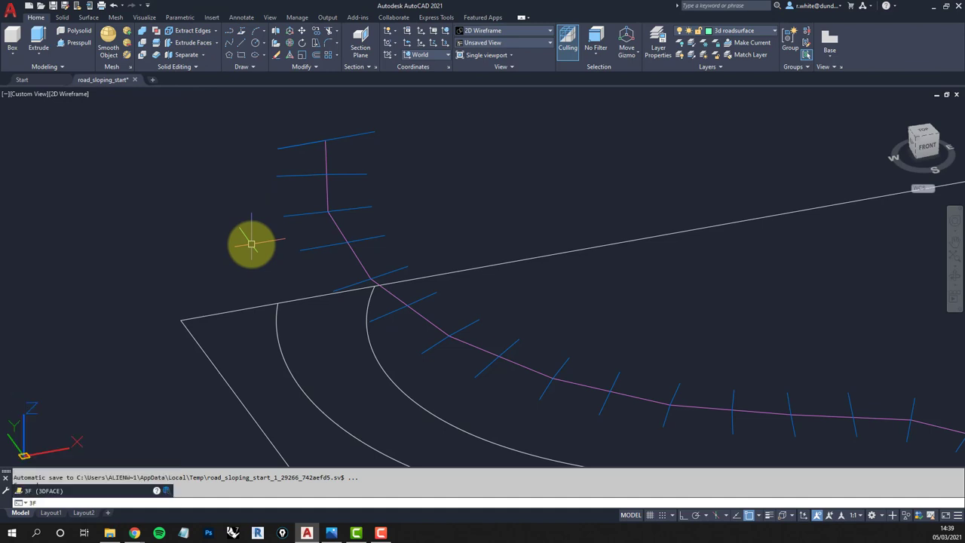
{"action": "key", "text": "Return"}
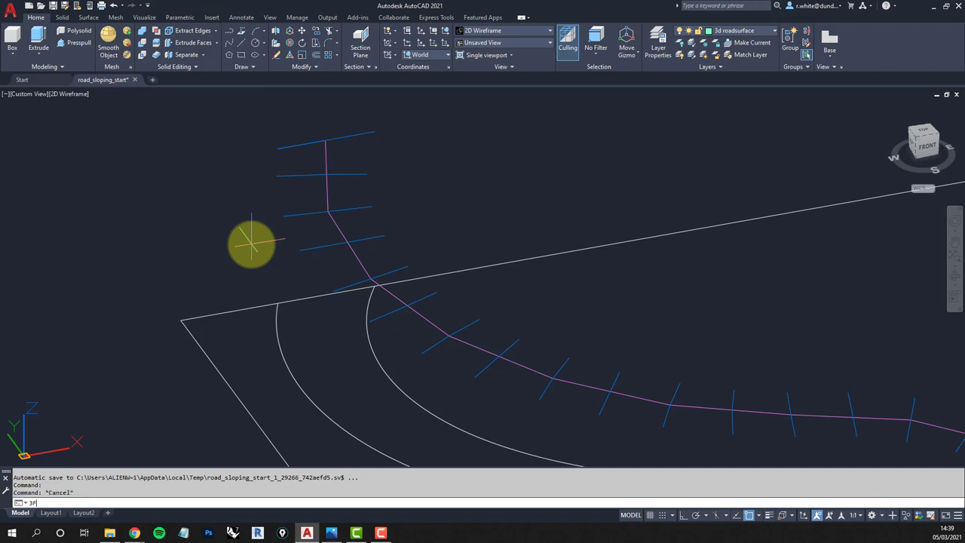
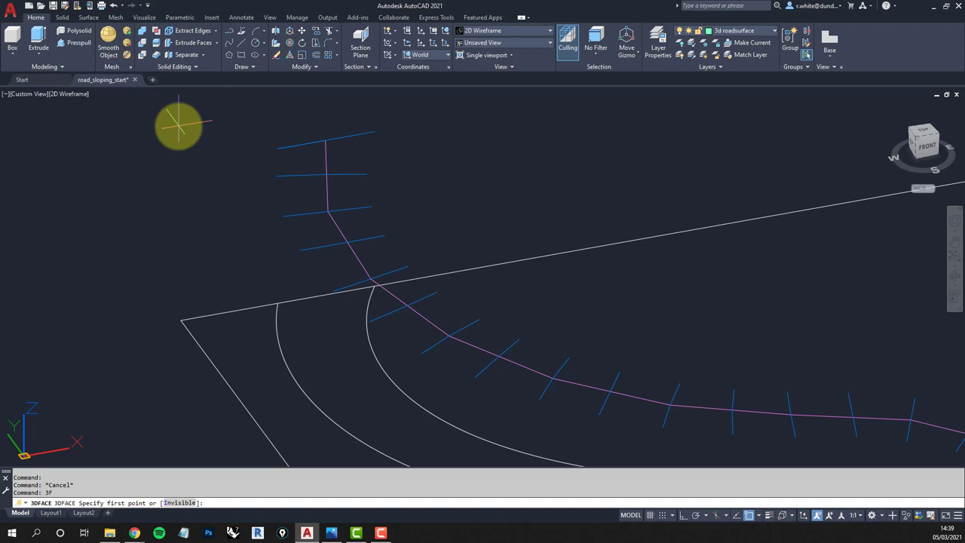
Restart 3DFACE and chain road faces across the upper ribs down to the first bend
{"action": "key", "text": "Escape"}
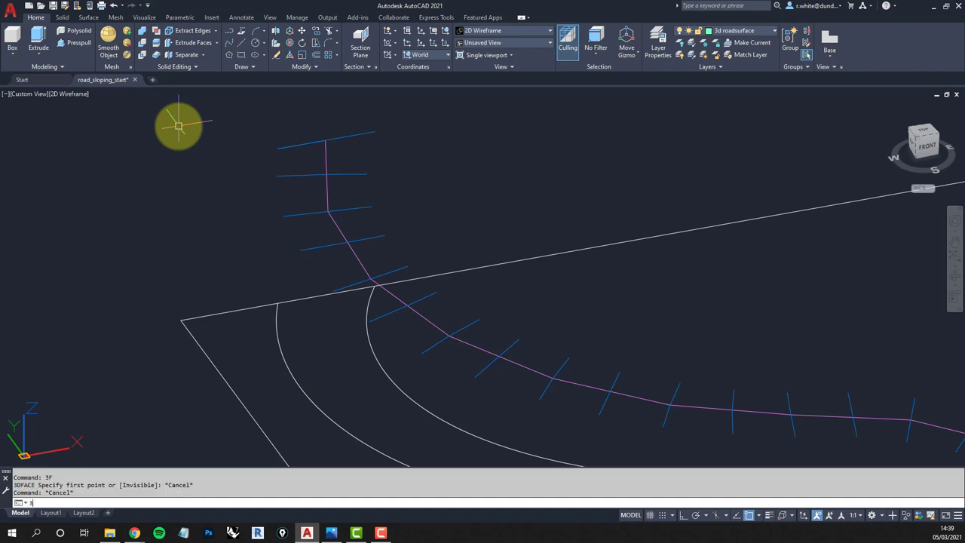
{"action": "key", "text": "Return"}
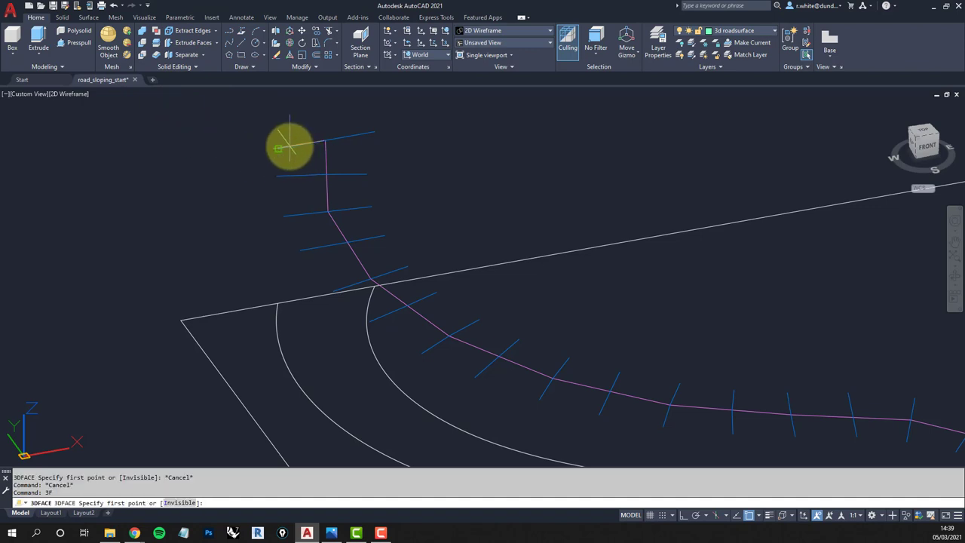
{"action": "left_click", "coordinate": [280, 148]}
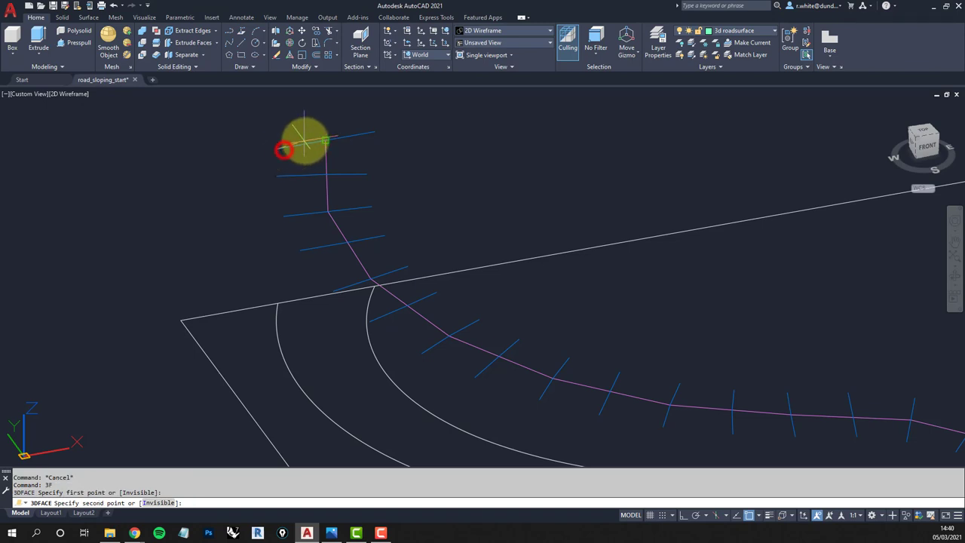
{"action": "left_click", "coordinate": [367, 132]}
{"action": "left_click", "coordinate": [366, 175]}
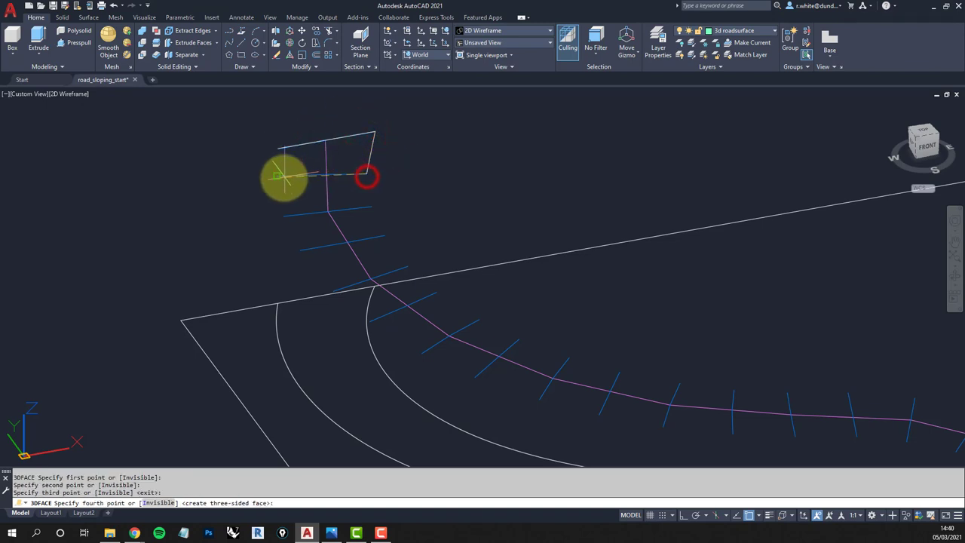
{"action": "left_click", "coordinate": [278, 175]}
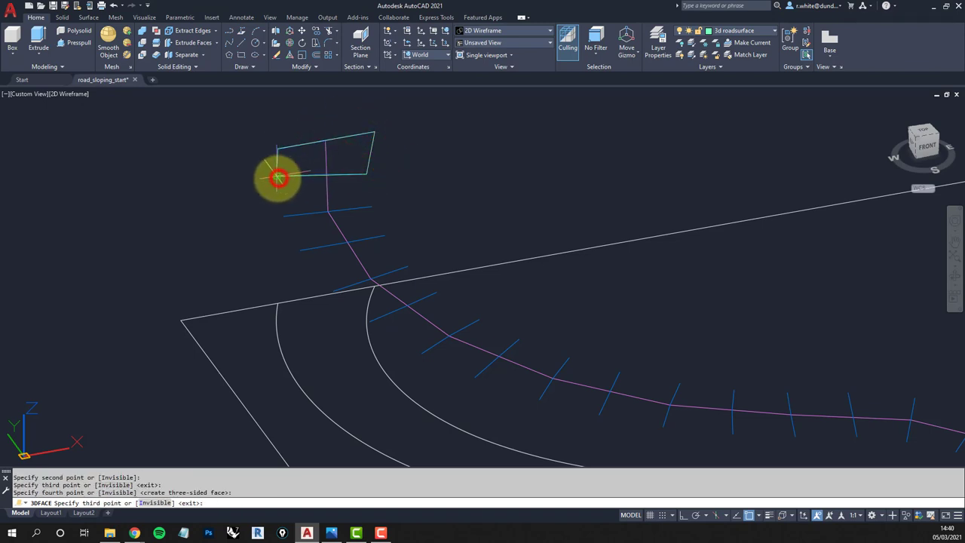
{"action": "left_click", "coordinate": [285, 216]}
{"action": "left_click", "coordinate": [369, 205]}
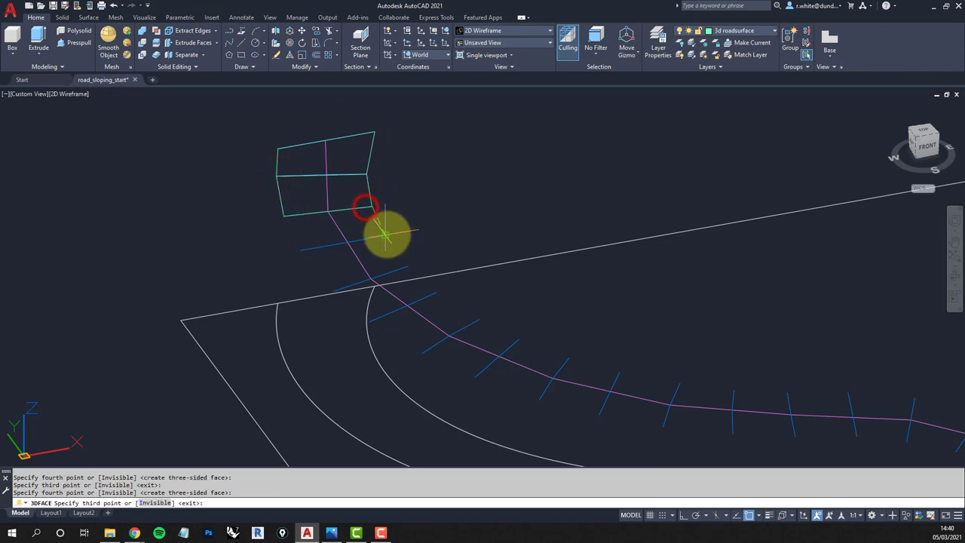
{"action": "left_click", "coordinate": [387, 235]}
{"action": "left_click", "coordinate": [302, 251]}
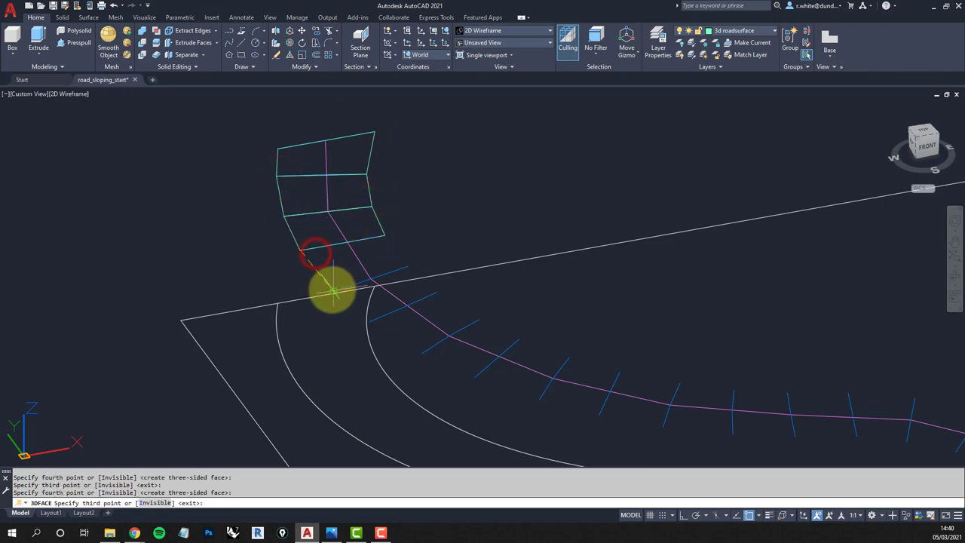
{"action": "left_click", "coordinate": [332, 290]}
{"action": "left_click", "coordinate": [407, 266]}
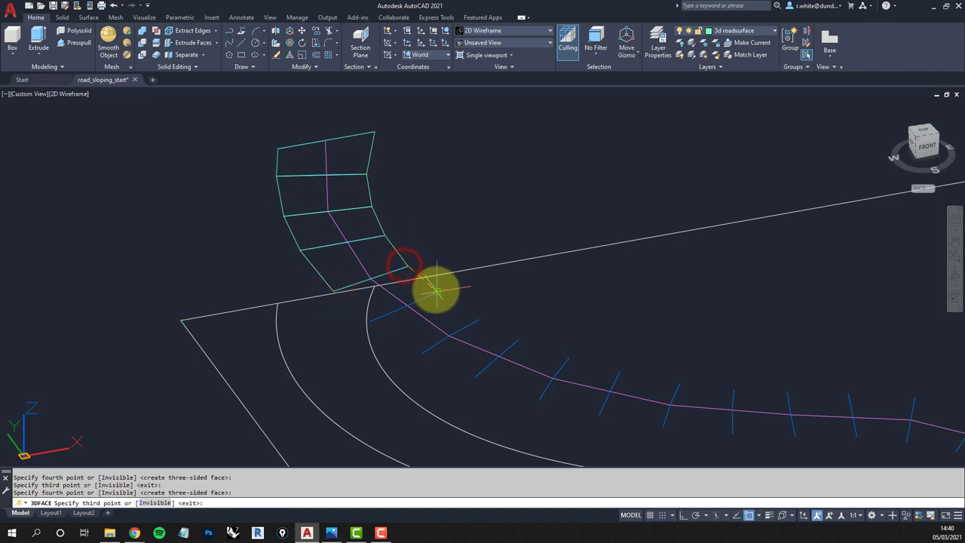
{"action": "left_click", "coordinate": [435, 289]}
{"action": "left_click", "coordinate": [369, 322]}
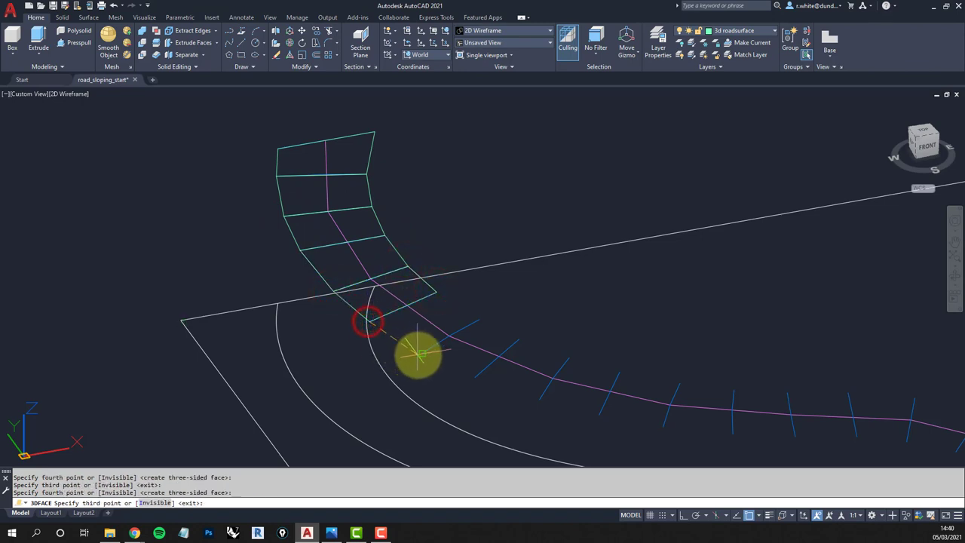
Continue the chain of road faces past the bend to the middle of the road
{"action": "left_click", "coordinate": [420, 352]}
{"action": "left_click", "coordinate": [479, 322]}
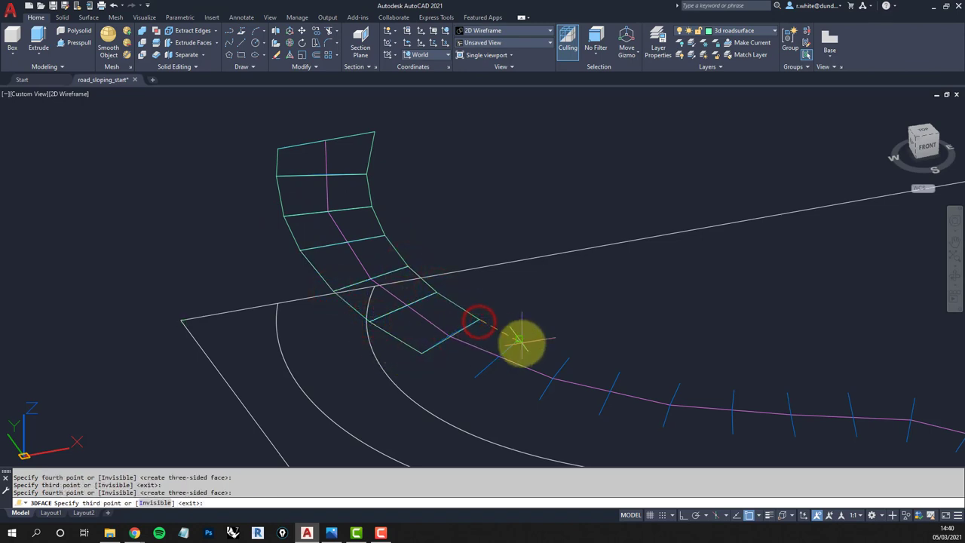
{"action": "left_click", "coordinate": [518, 341]}
{"action": "left_click", "coordinate": [475, 375]}
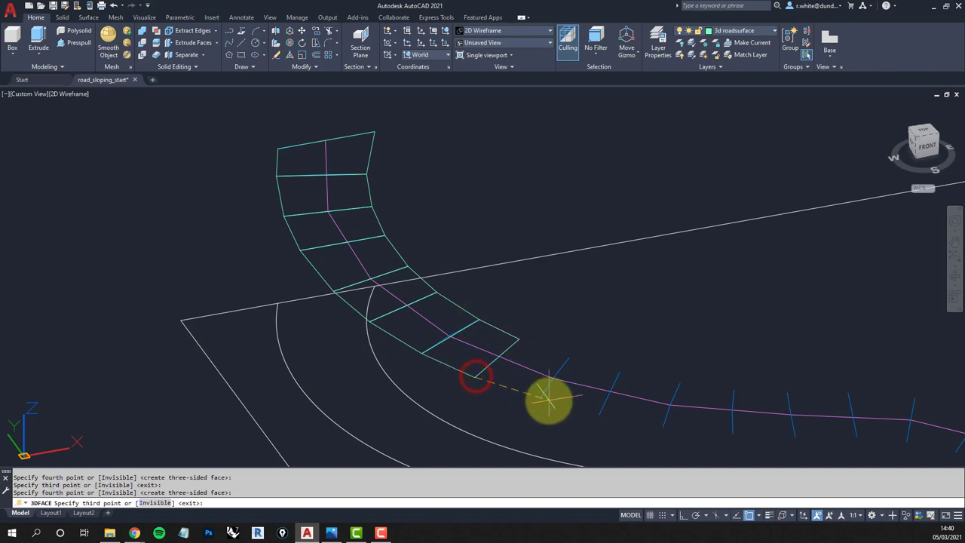
{"action": "left_click", "coordinate": [540, 398]}
{"action": "left_click", "coordinate": [573, 362]}
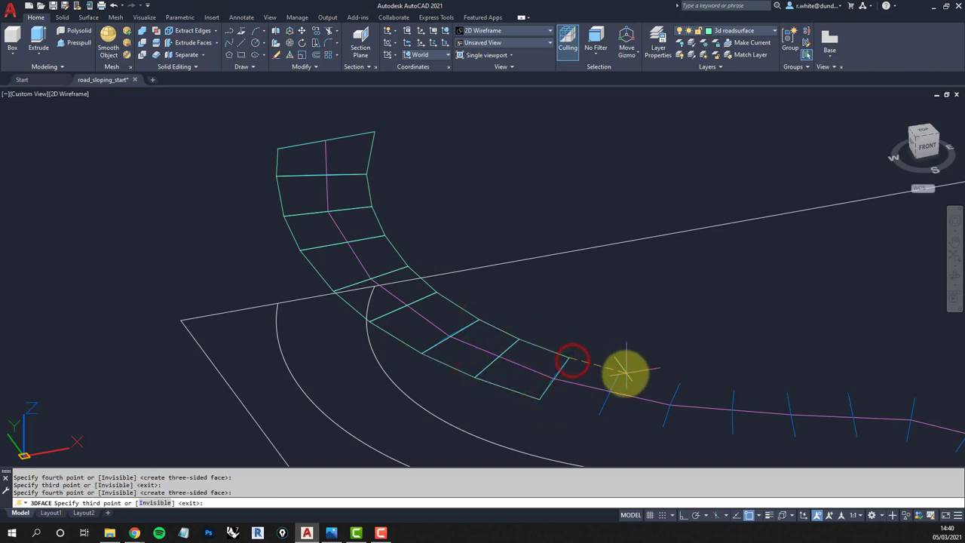
{"action": "left_click", "coordinate": [623, 373]}
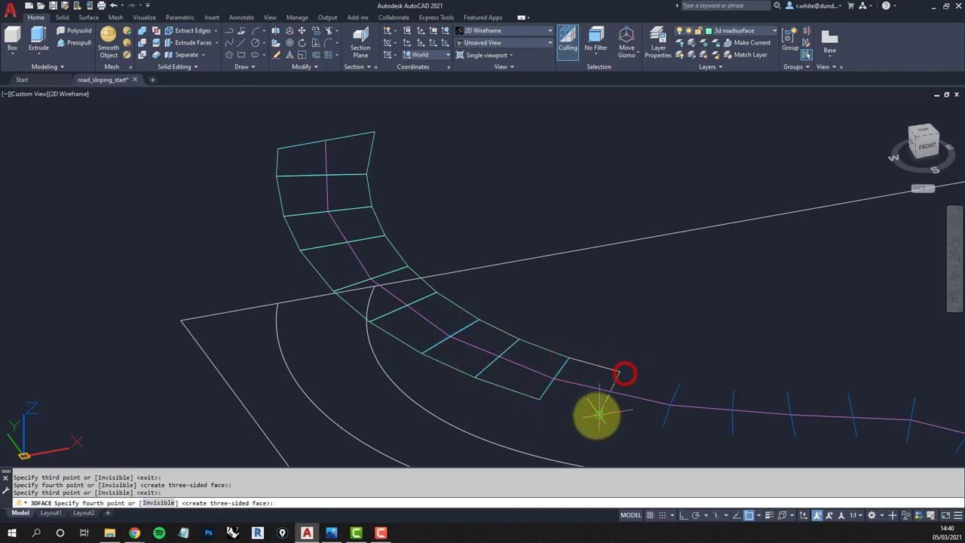
{"action": "left_click", "coordinate": [666, 427]}
{"action": "left_click", "coordinate": [681, 385]}
{"action": "middle_click_drag", "start_coordinate": [679, 384], "coordinate": [348, 242]}
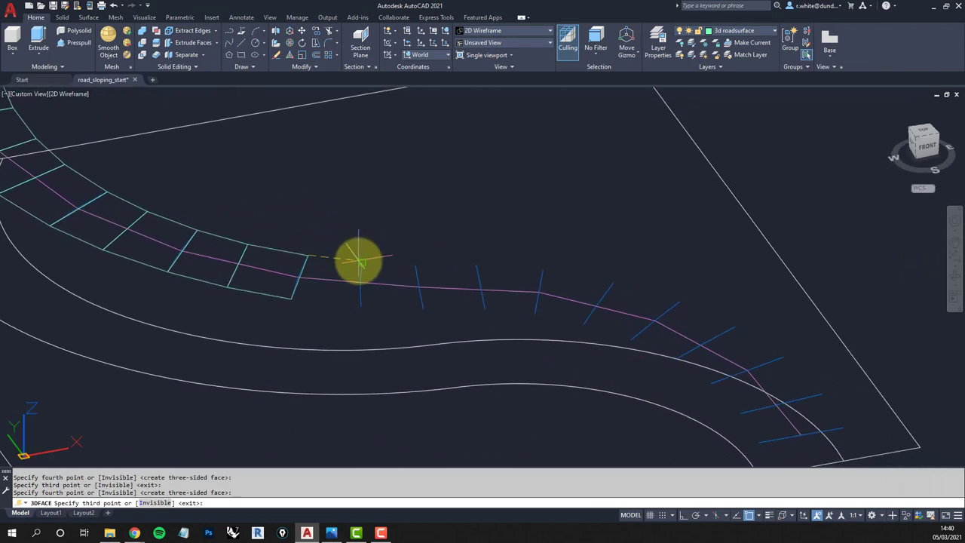
{"action": "left_click", "coordinate": [359, 261]}
{"action": "left_click", "coordinate": [364, 304]}
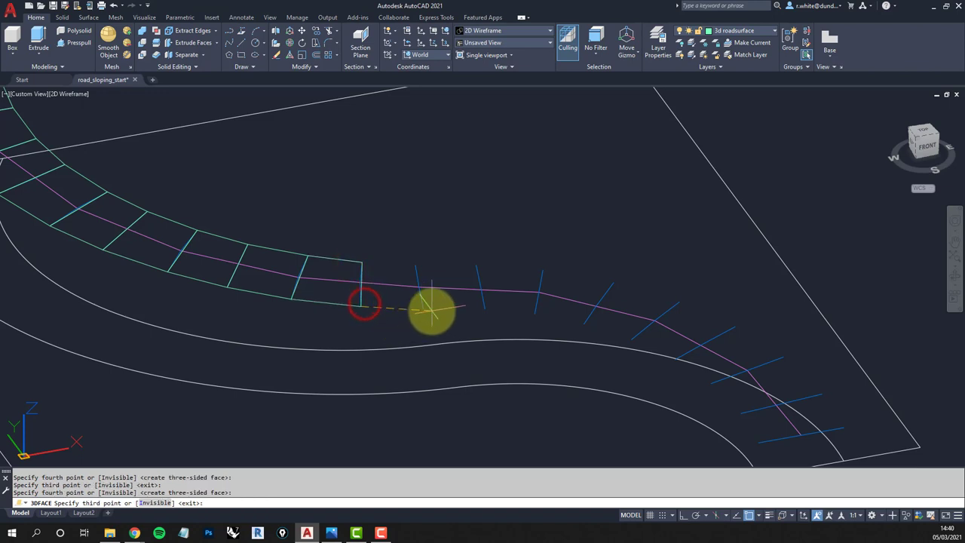
{"action": "left_click", "coordinate": [424, 309]}
{"action": "left_click", "coordinate": [416, 260]}
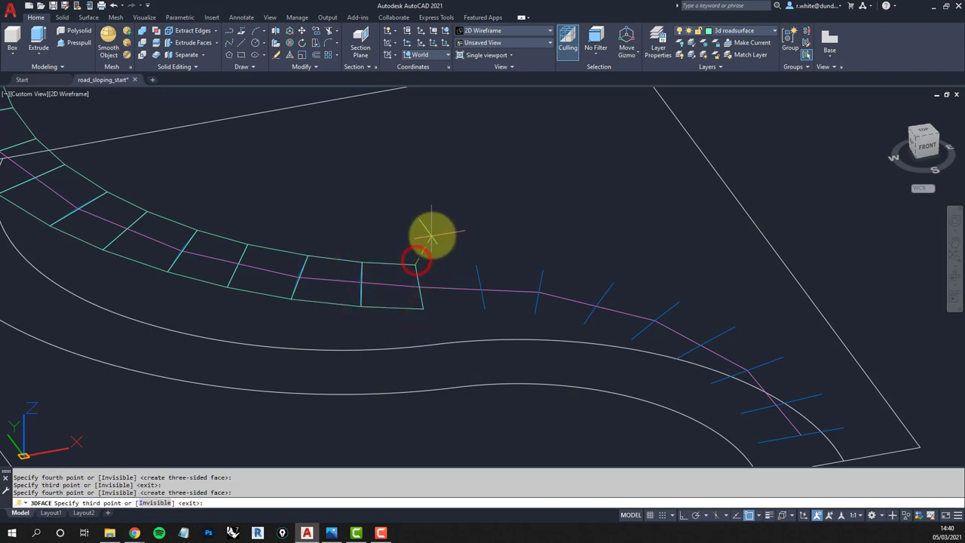
{"action": "key", "text": "Return"}
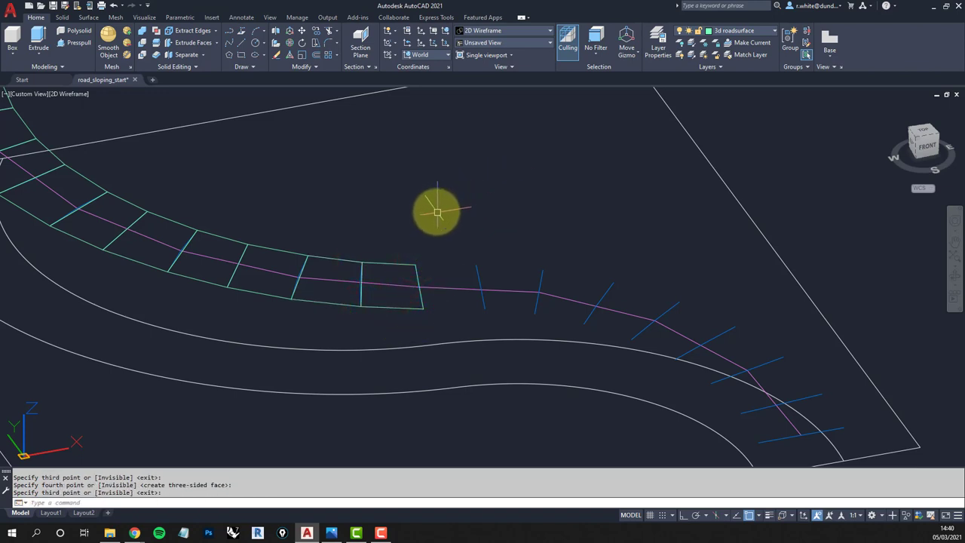
Start a new face chain from the last face and extend it to the road's far end
{"action": "key", "text": "Return"}
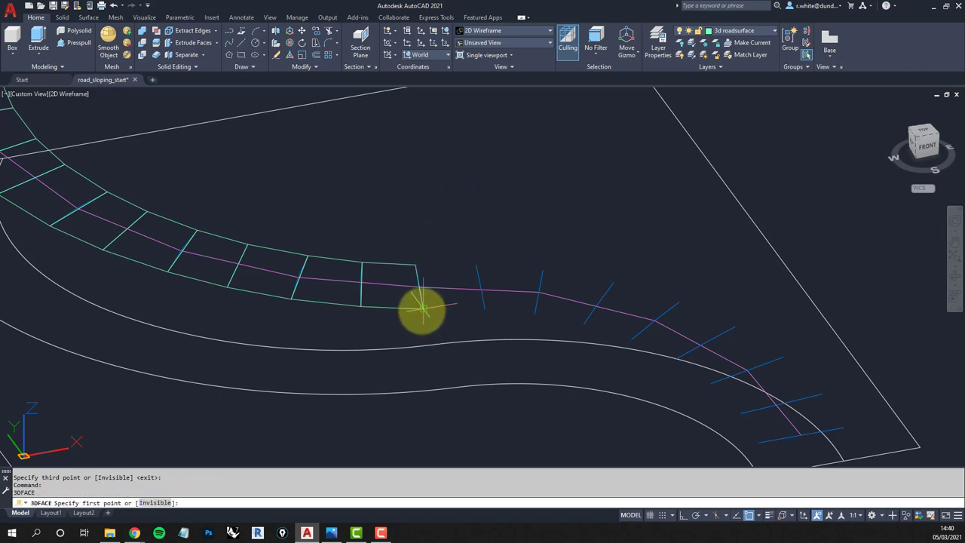
{"action": "left_click", "coordinate": [422, 310]}
{"action": "left_click", "coordinate": [416, 264]}
{"action": "left_click", "coordinate": [477, 262]}
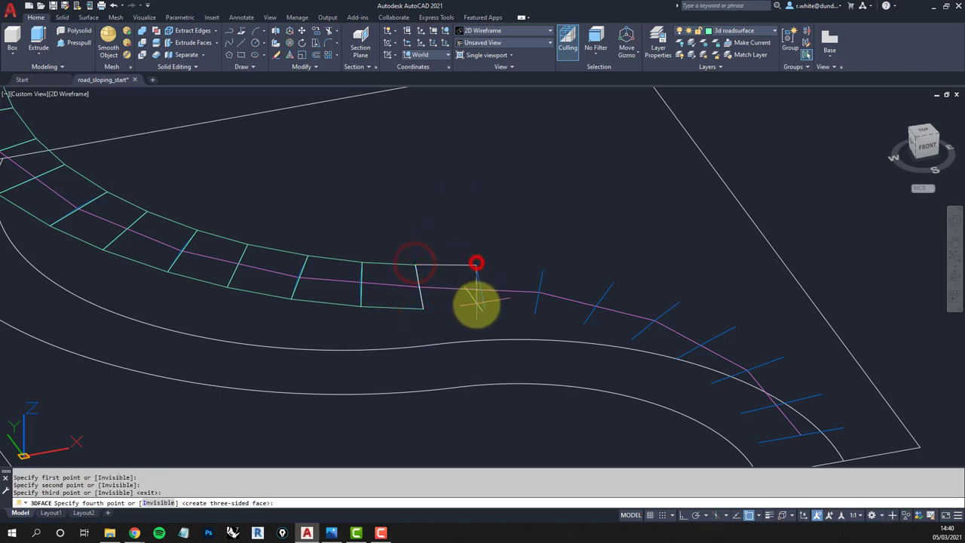
{"action": "left_click", "coordinate": [486, 310]}
{"action": "left_click", "coordinate": [535, 312]}
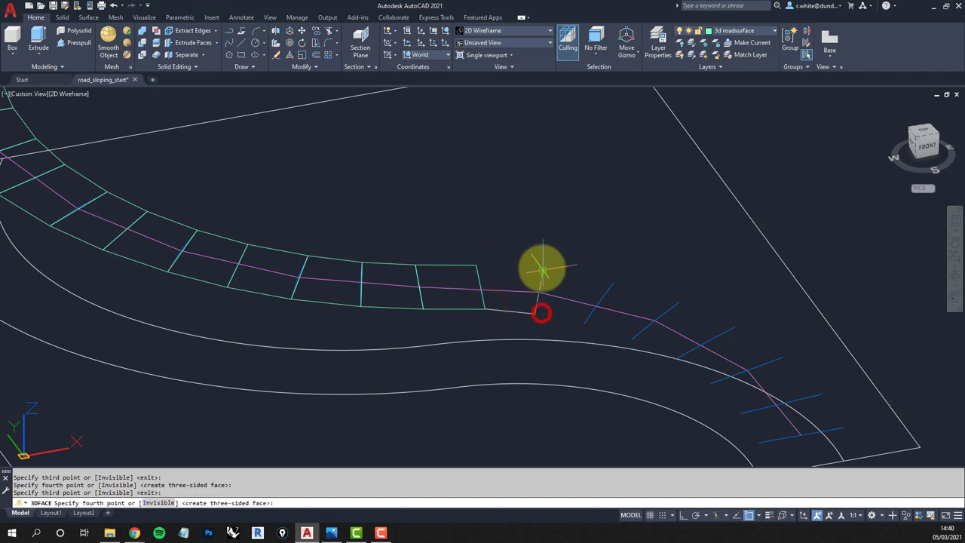
{"action": "left_click", "coordinate": [542, 268]}
{"action": "left_click", "coordinate": [614, 282]}
{"action": "left_click", "coordinate": [585, 323]}
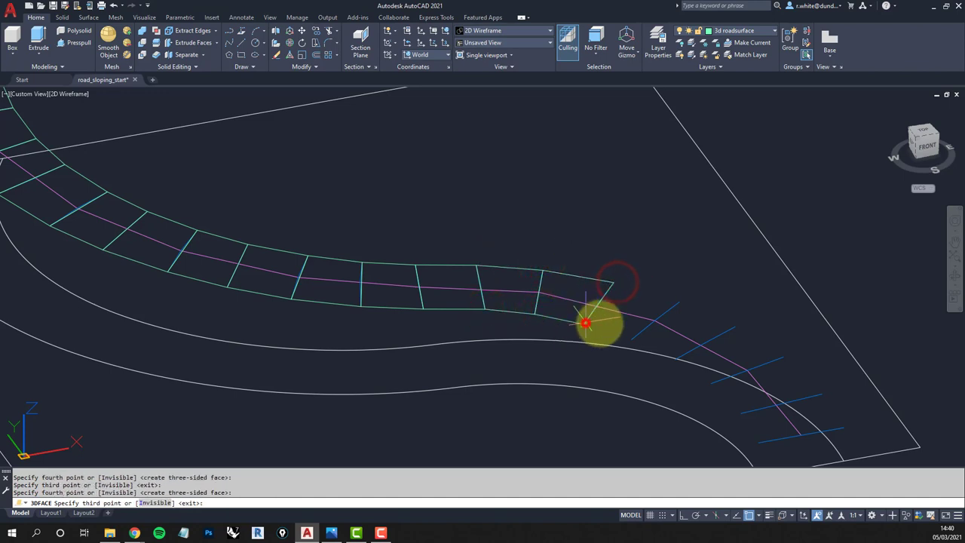
{"action": "left_click", "coordinate": [640, 339]}
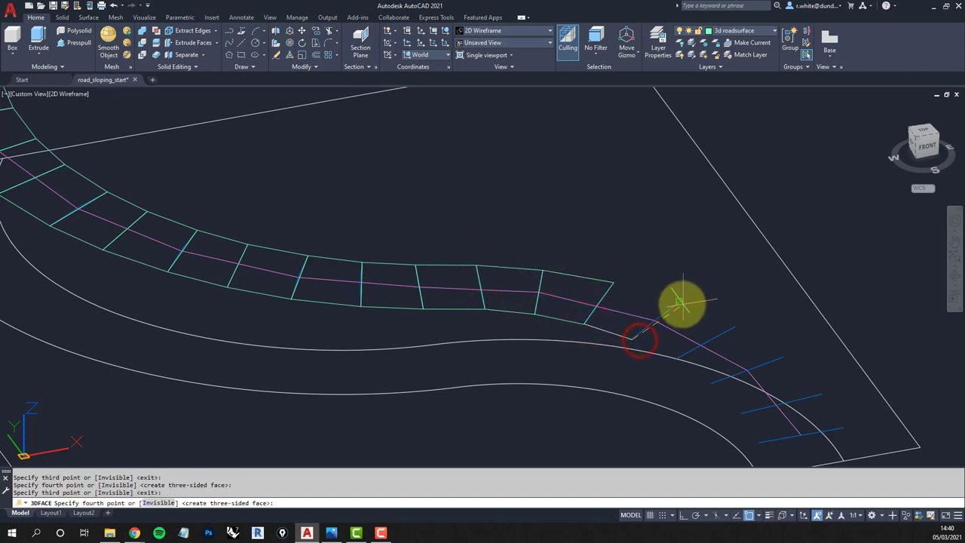
{"action": "left_click", "coordinate": [681, 303]}
{"action": "left_click", "coordinate": [737, 326]}
{"action": "left_click", "coordinate": [680, 357]}
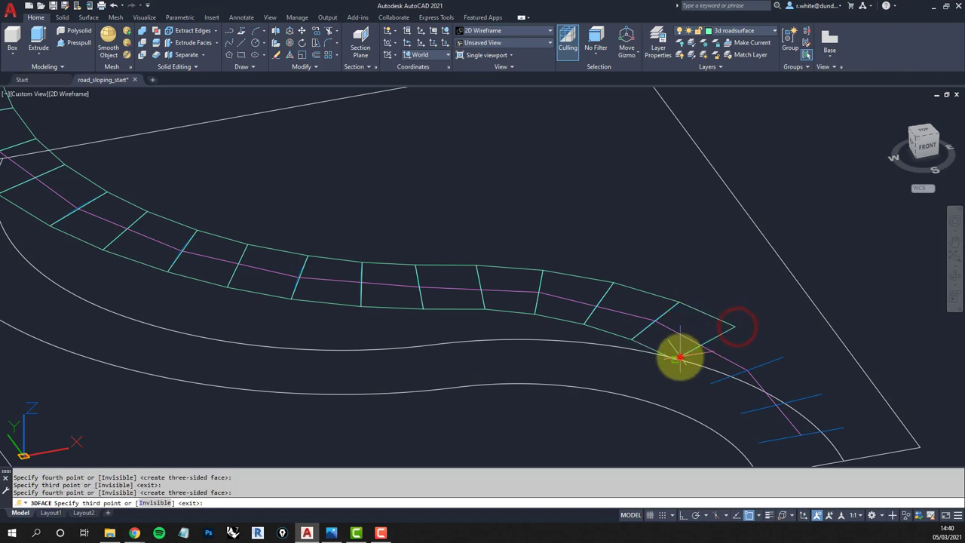
{"action": "left_click", "coordinate": [709, 382]}
{"action": "left_click", "coordinate": [785, 354]}
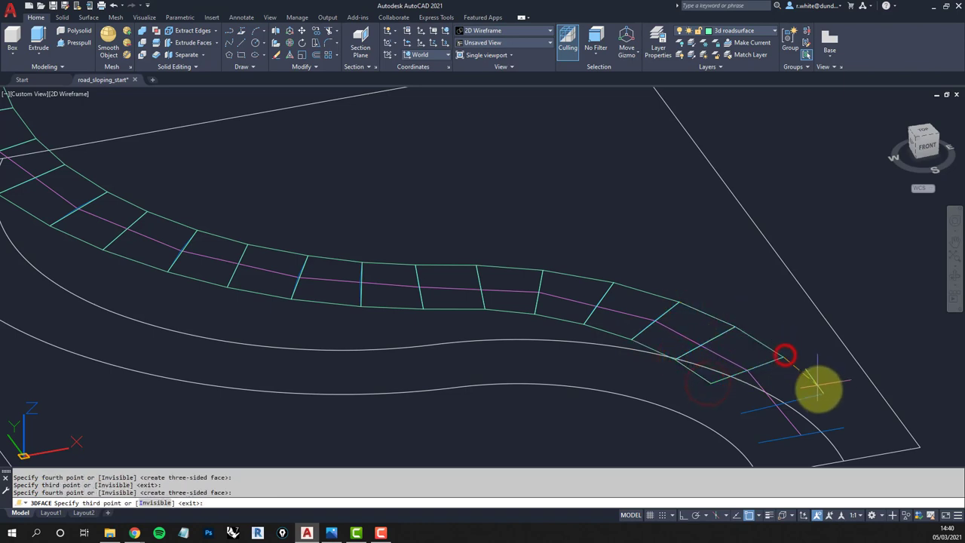
{"action": "left_click", "coordinate": [819, 390]}
{"action": "left_click", "coordinate": [746, 411]}
{"action": "middle_click_drag", "start_coordinate": [746, 411], "coordinate": [574, 239]}
{"action": "left_click", "coordinate": [583, 285]}
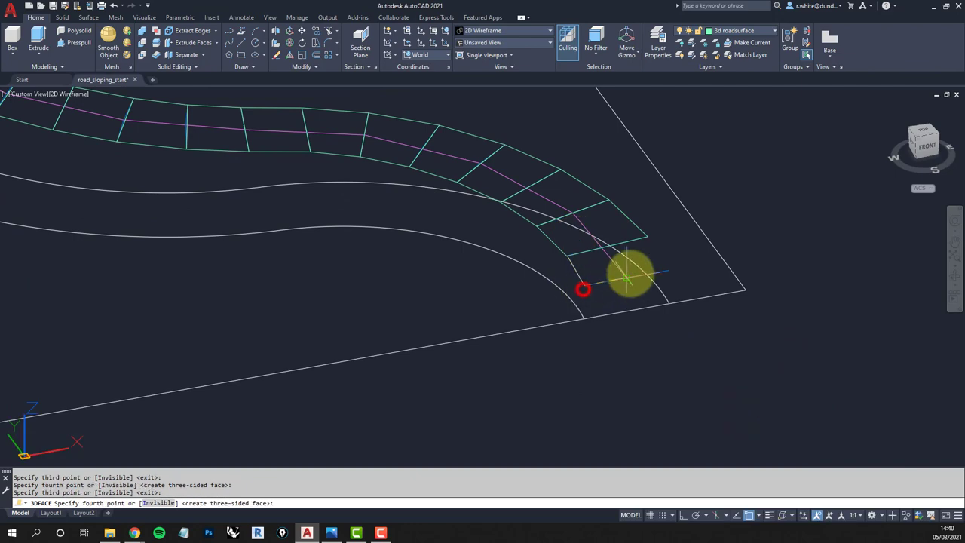
{"action": "left_click", "coordinate": [667, 271]}
{"action": "scroll", "coordinate": [586, 219], "scroll_direction": "down", "scroll_amount": 2}
{"action": "middle_click_drag", "start_coordinate": [586, 219], "coordinate": [572, 237], "text": "shift"}
{"action": "key", "text": "Escape"}
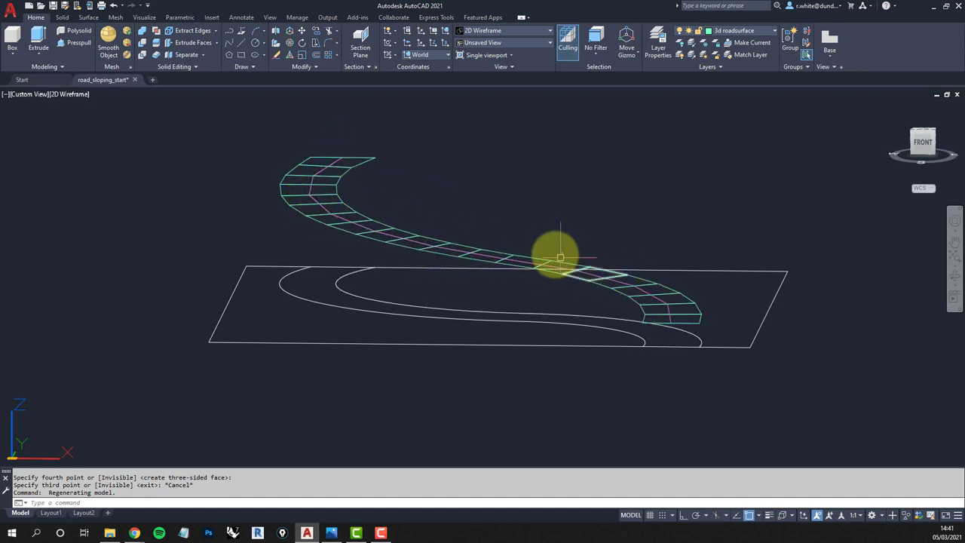
{"action": "middle_click_drag", "start_coordinate": [556, 252], "coordinate": [518, 250], "text": "shift"}
{"action": "middle_click_drag", "start_coordinate": [456, 219], "coordinate": [482, 270], "text": "shift"}
{"action": "scroll", "coordinate": [389, 242], "scroll_direction": "up", "scroll_amount": 4}
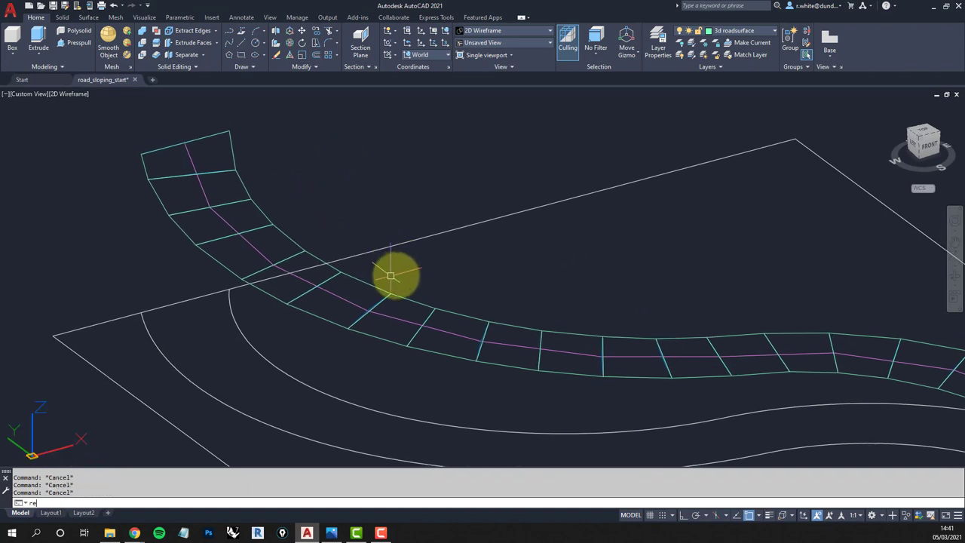
Draw a thin rectangle beside the road strip as the road profile
{"action": "type", "text": "c"}
{"action": "key", "text": "Return"}
{"action": "left_click", "coordinate": [394, 273]}
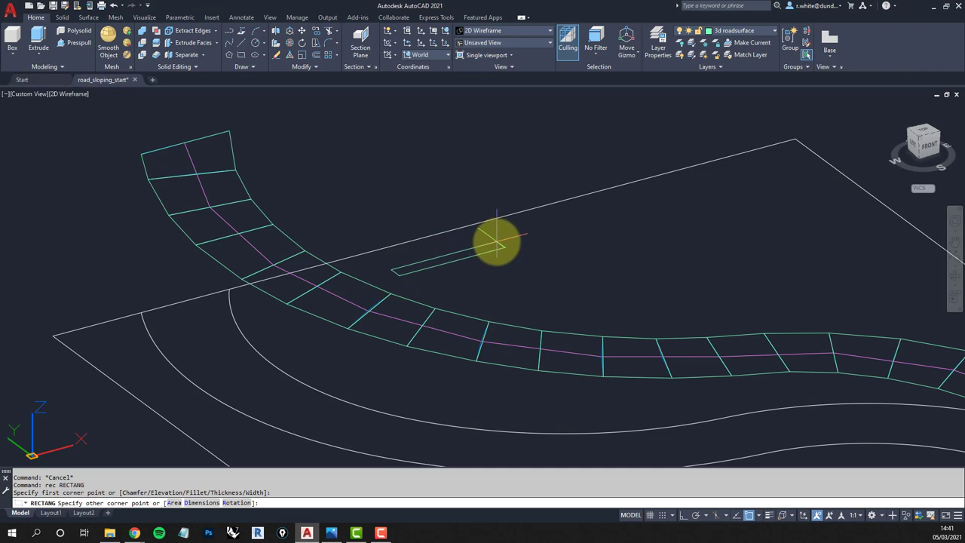
{"action": "left_click", "coordinate": [495, 241]}
{"action": "key", "text": "Return"}
Make 3d polyline the current layer instead of 3d roadsurface
{"action": "key", "text": "Escape"}
{"action": "key", "text": "Escape"}
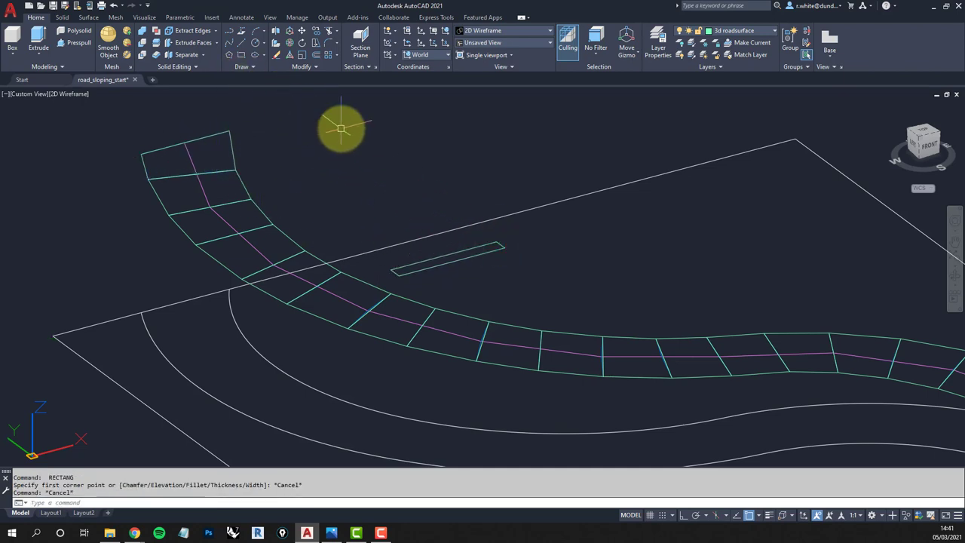
{"action": "left_click", "coordinate": [766, 30]}
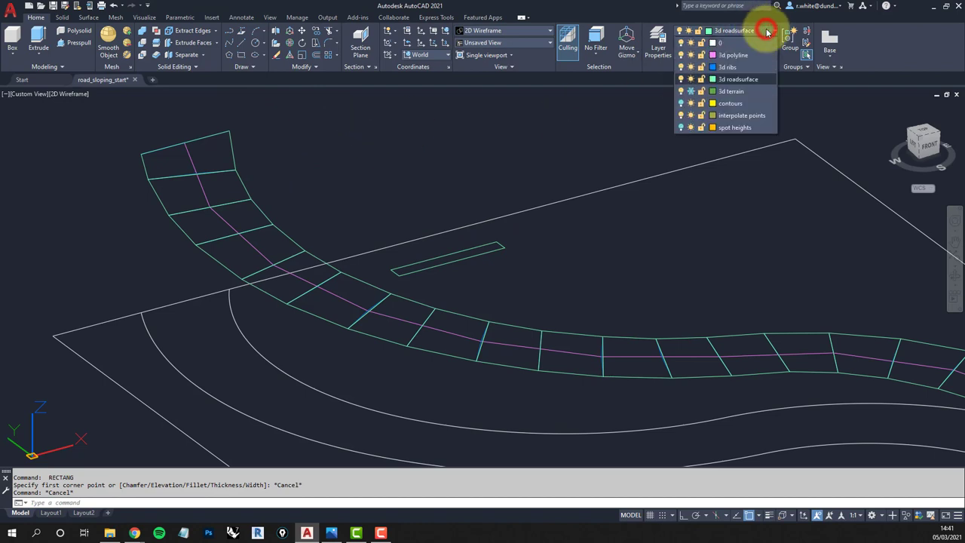
{"action": "left_click", "coordinate": [730, 56]}
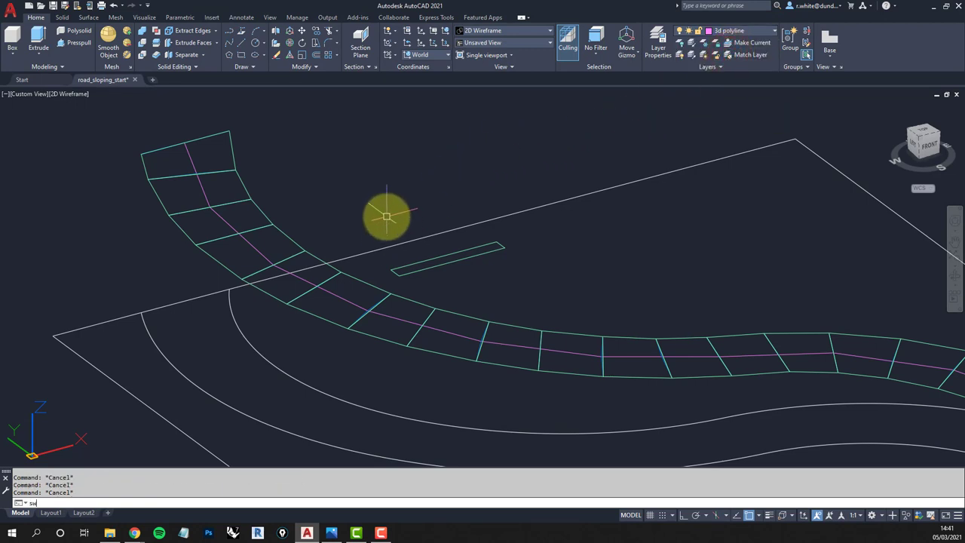
Sweep the thin rectangle, based at its edge midpoint, along the magenta centre polyline
{"action": "key", "text": "Return"}
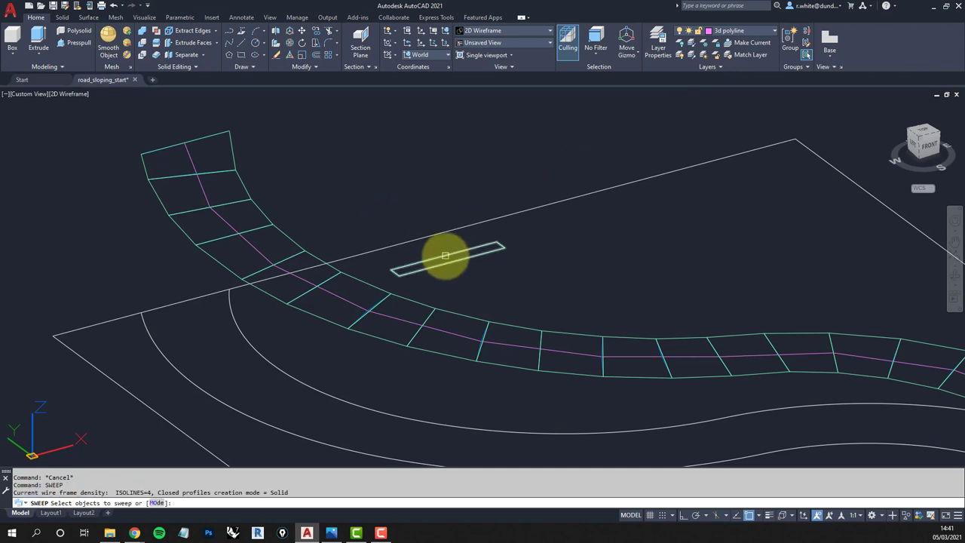
{"action": "key", "text": "Escape"}
{"action": "left_click", "coordinate": [62, 18]}
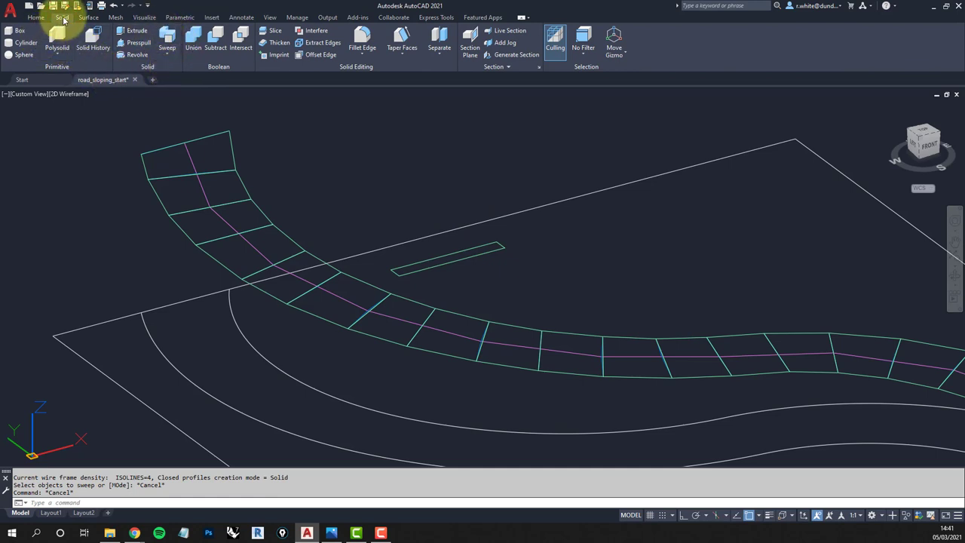
{"action": "key", "text": "Escape"}
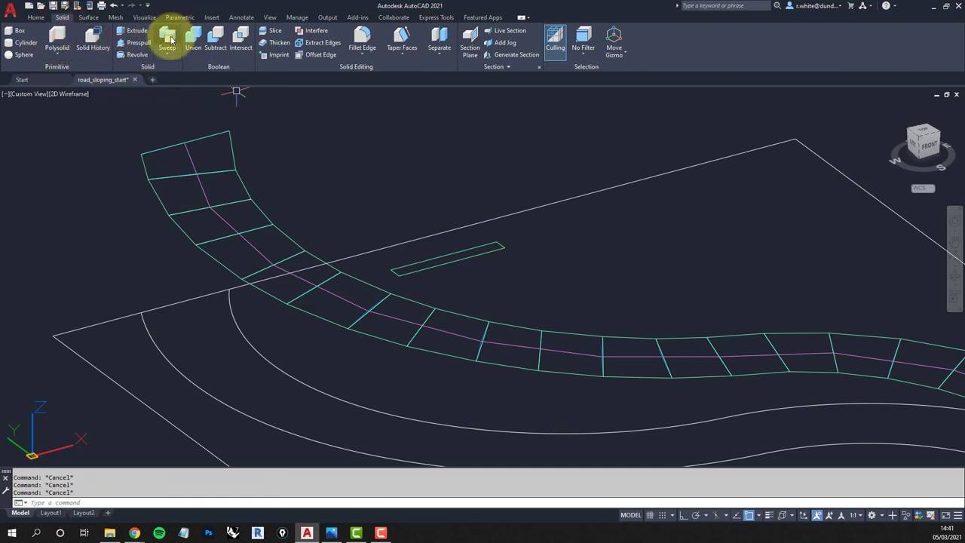
{"action": "left_click", "coordinate": [169, 38]}
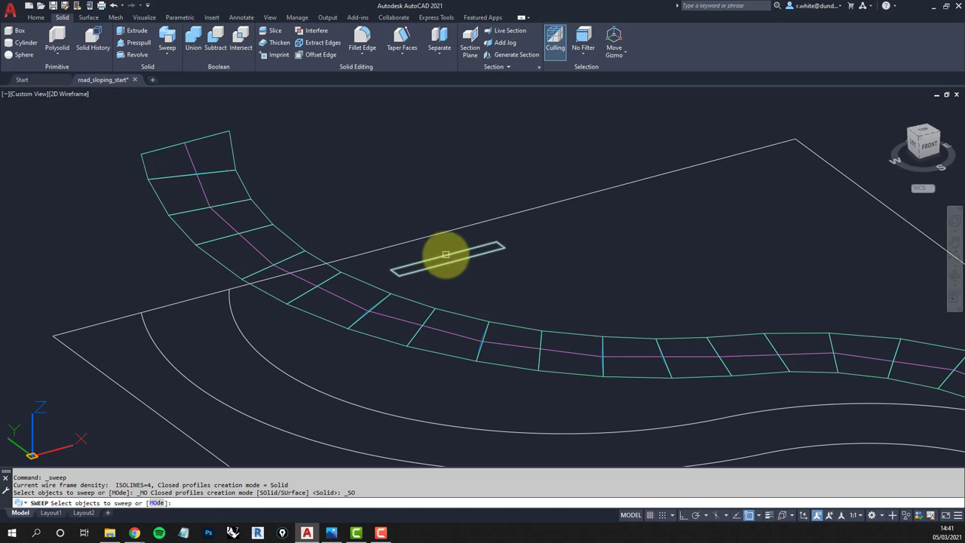
{"action": "left_click", "coordinate": [445, 254]}
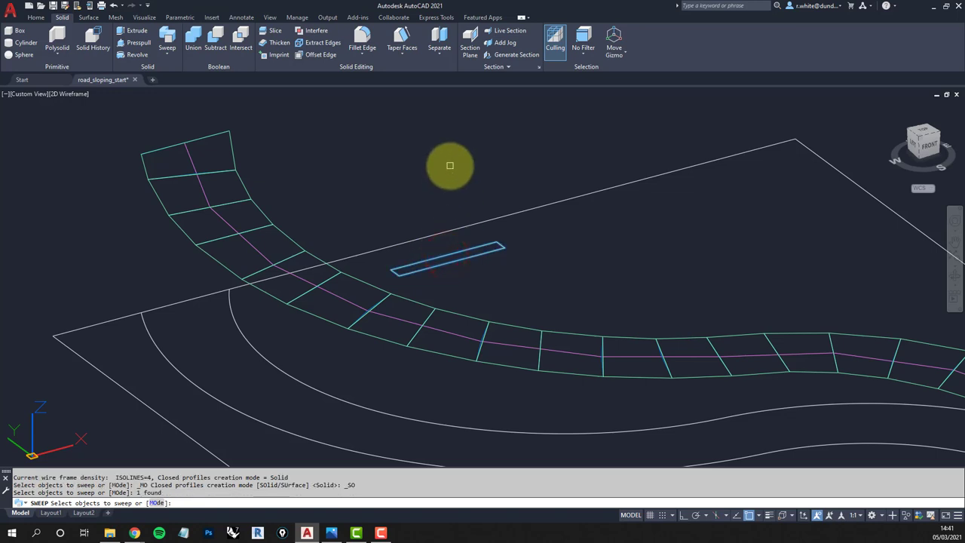
{"action": "key", "text": "Return"}
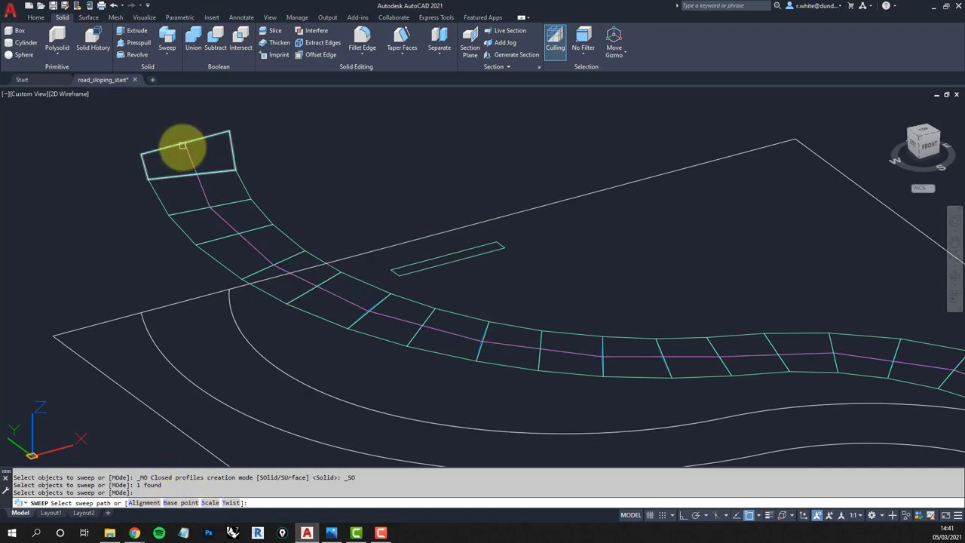
{"action": "left_click", "coordinate": [181, 503]}
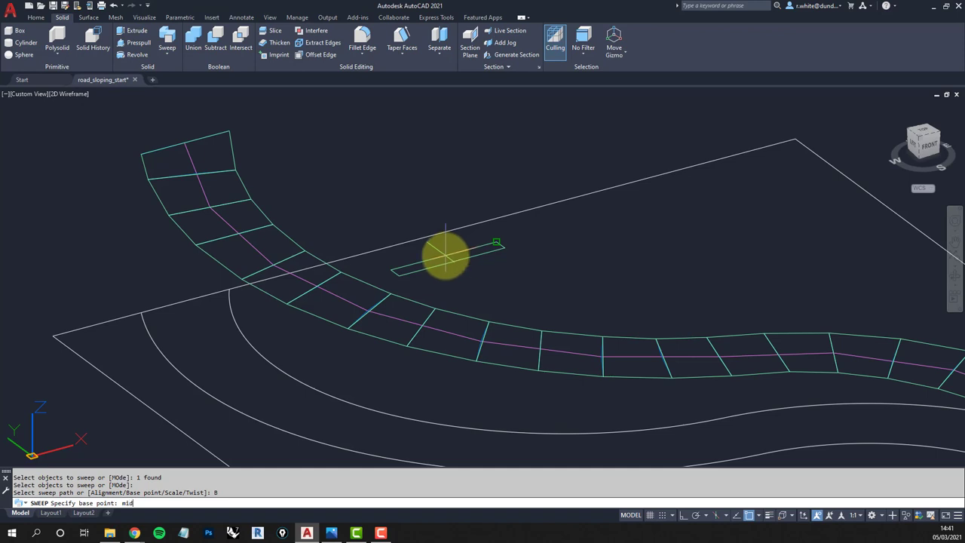
{"action": "key", "text": "Return"}
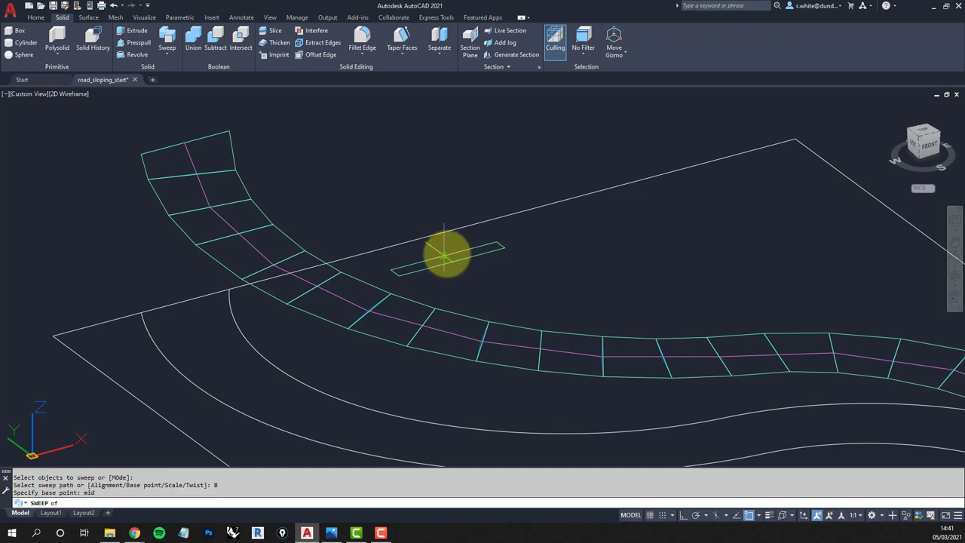
{"action": "left_click", "coordinate": [445, 256]}
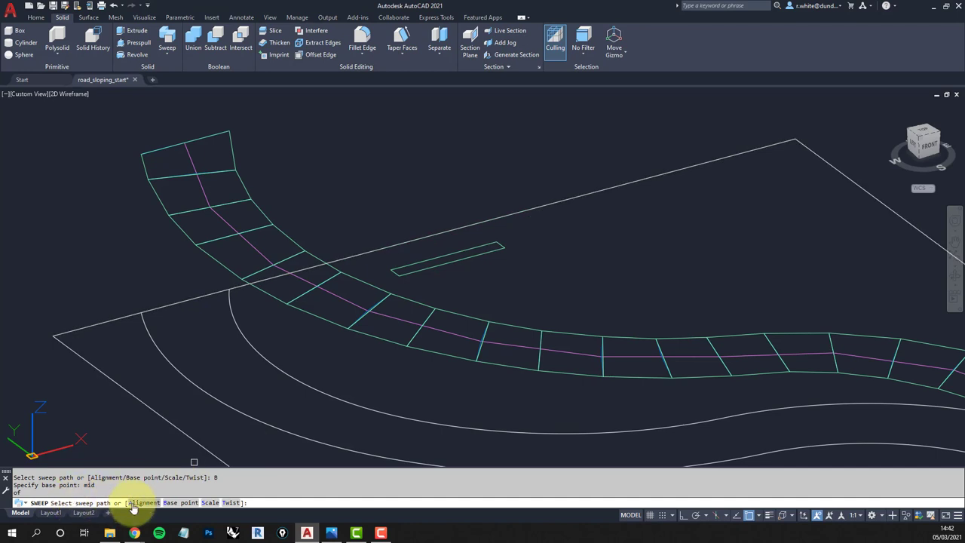
{"action": "left_click", "coordinate": [203, 189]}
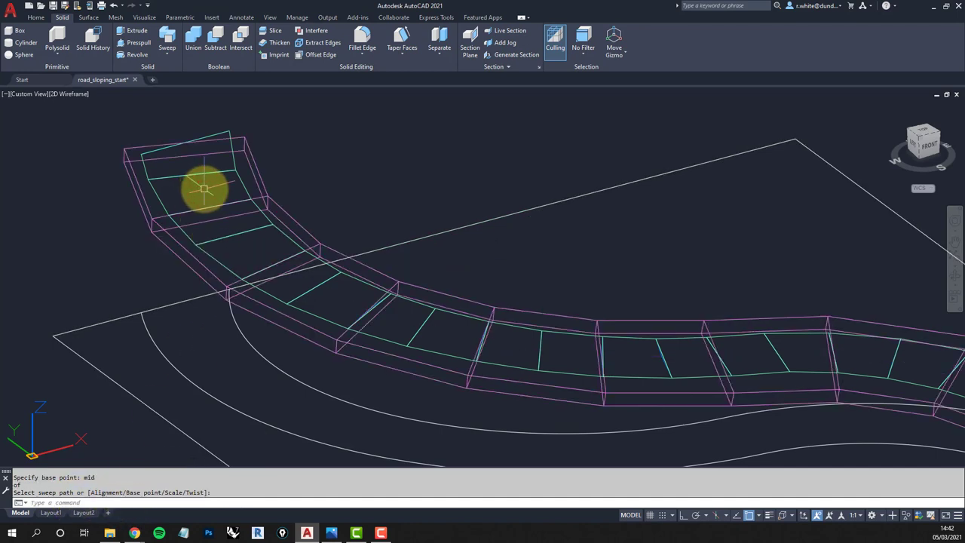
Switch the viewport to the Shaded with edges visual style
{"action": "middle_click_drag", "start_coordinate": [301, 200], "coordinate": [263, 190], "text": "shift"}
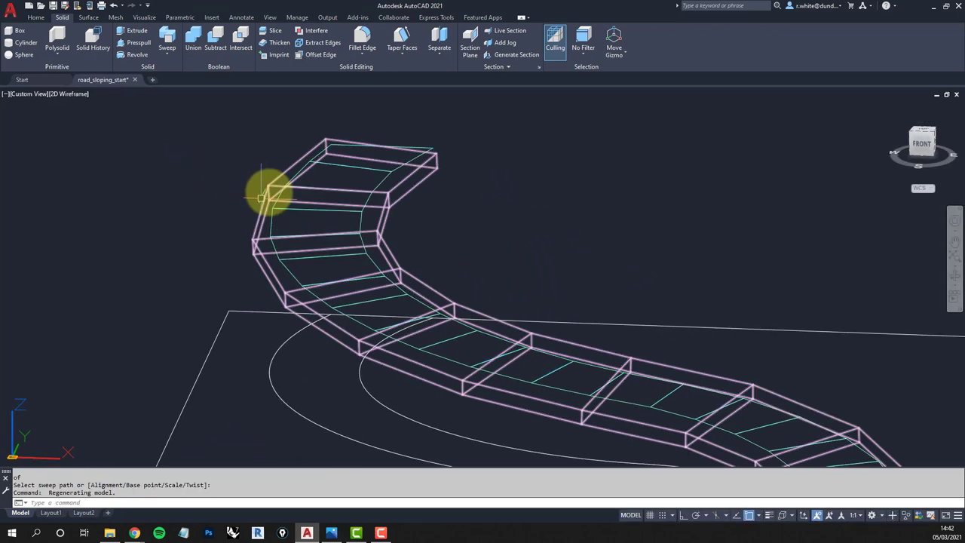
{"action": "left_click", "coordinate": [66, 97]}
{"action": "left_click", "coordinate": [119, 177]}
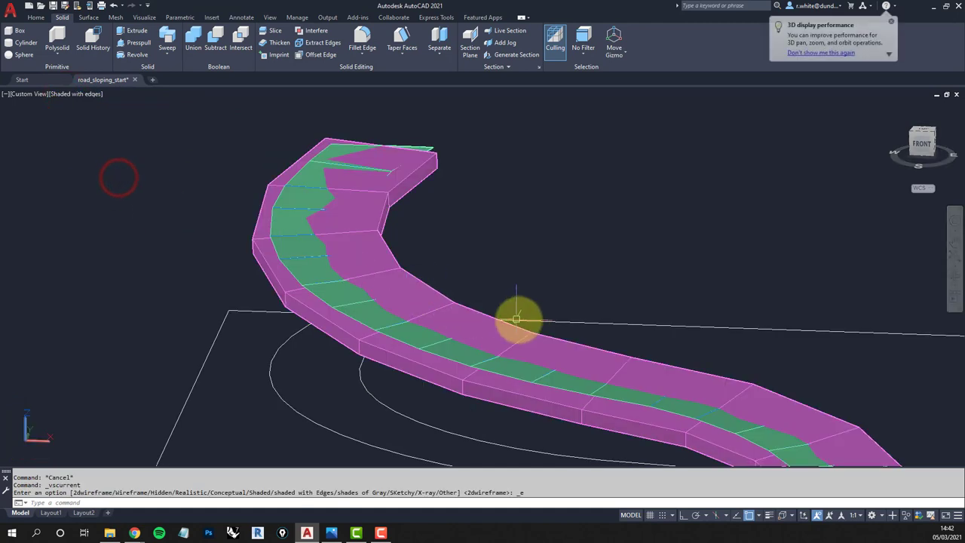
Orbit around the road solid edge-on and from raised oblique angles, then undo back
{"action": "mouse_move", "coordinate": [516, 318]}
{"action": "middle_mouse_down", "text": "shift"}
{"action": "mouse_move", "coordinate": [528, 328]}
{"action": "mouse_move", "coordinate": [497, 297]}
{"action": "mouse_move", "coordinate": [456, 292]}
{"action": "mouse_move", "coordinate": [534, 312]}
{"action": "mouse_move", "coordinate": [560, 292]}
{"action": "mouse_move", "coordinate": [424, 293]}
{"action": "mouse_move", "coordinate": [369, 315]}
{"action": "mouse_move", "coordinate": [395, 316]}
{"action": "mouse_move", "coordinate": [362, 263]}
{"action": "mouse_move", "coordinate": [397, 254]}
{"action": "mouse_move", "coordinate": [416, 264]}
{"action": "mouse_move", "coordinate": [334, 261]}
{"action": "mouse_move", "coordinate": [439, 256]}
{"action": "mouse_move", "coordinate": [379, 259]}
{"action": "mouse_move", "coordinate": [416, 258]}
{"action": "mouse_move", "coordinate": [351, 236]}
{"action": "mouse_move", "coordinate": [323, 239]}
{"action": "middle_mouse_up", "text": "shift"}
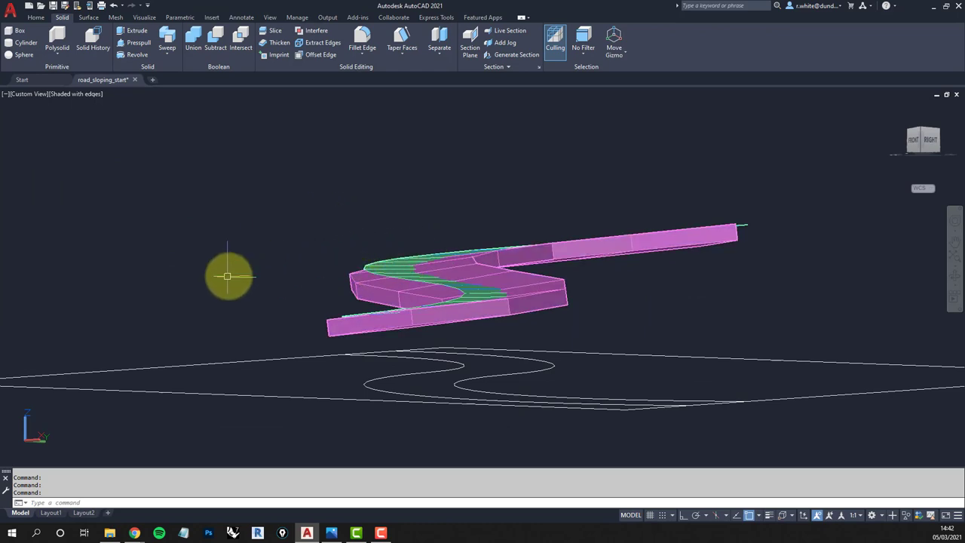
{"action": "middle_click_drag", "start_coordinate": [227, 276], "coordinate": [444, 254], "text": "shift"}
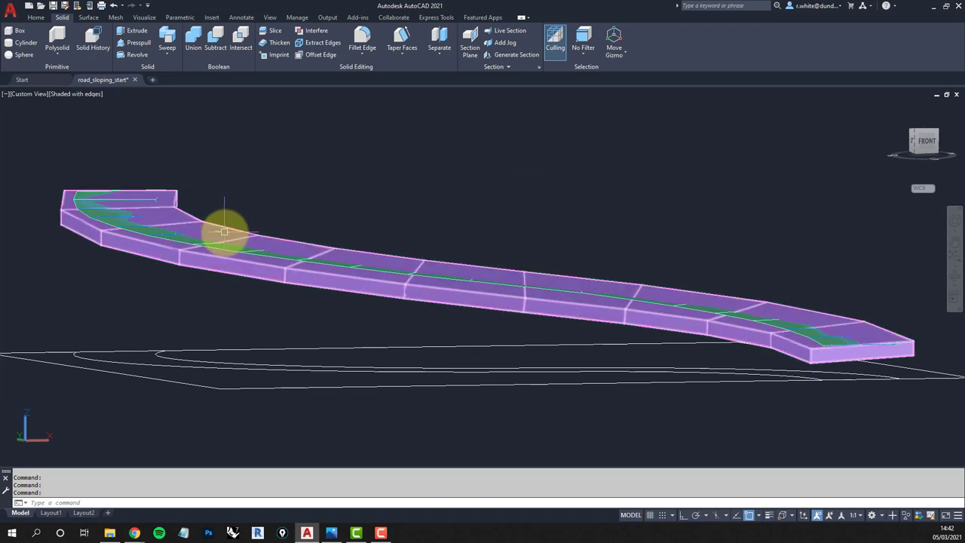
{"action": "middle_click_drag", "start_coordinate": [224, 231], "coordinate": [338, 234], "text": "shift"}
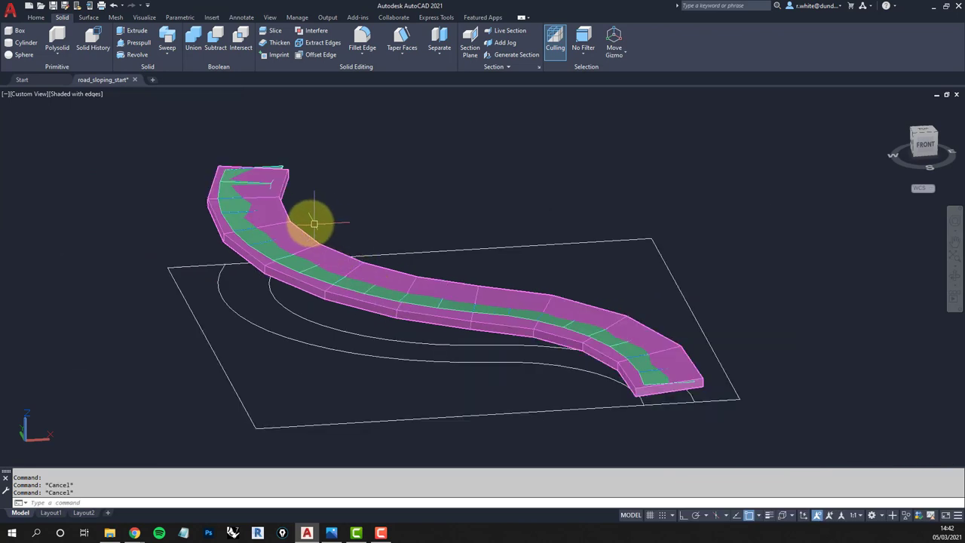
{"action": "type", "text": "u"}
{"action": "key", "text": "Return"}
{"action": "key", "text": "Return"}
{"action": "key", "text": "Return"}
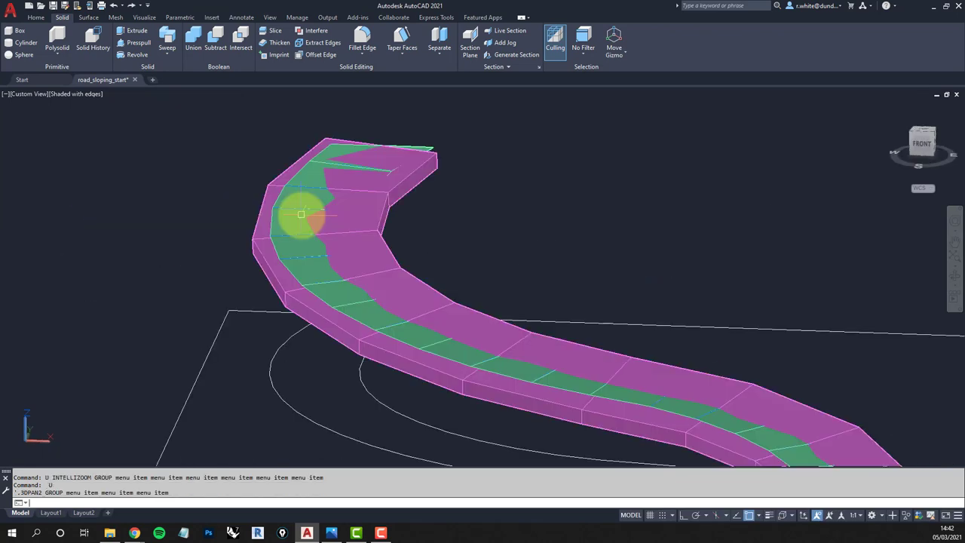
Undo the sweep so the road solid disappears, then zoom and orbit the wireframe road
{"action": "key", "text": "Return"}
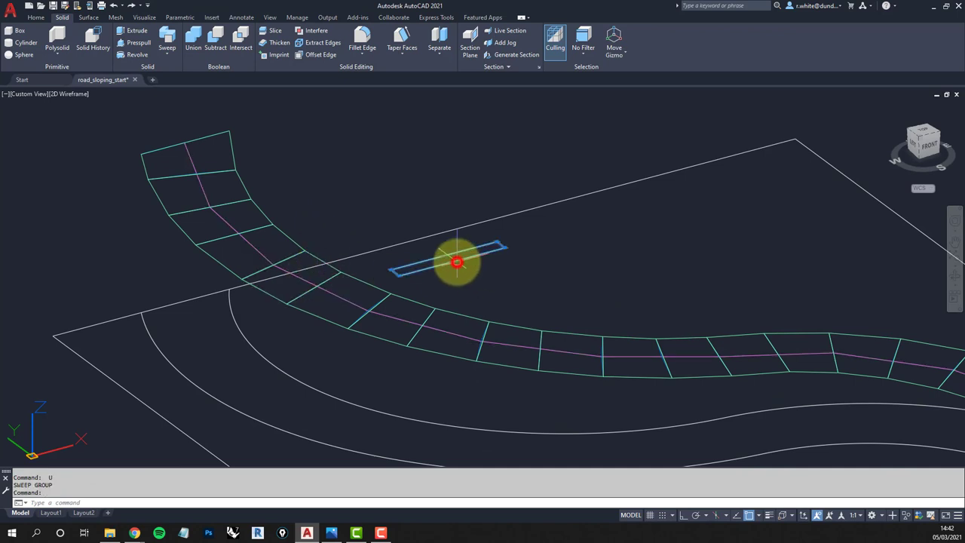
{"action": "scroll", "coordinate": [456, 257], "scroll_direction": "down", "scroll_amount": 3}
{"action": "scroll", "coordinate": [467, 241], "scroll_direction": "up", "scroll_amount": 1}
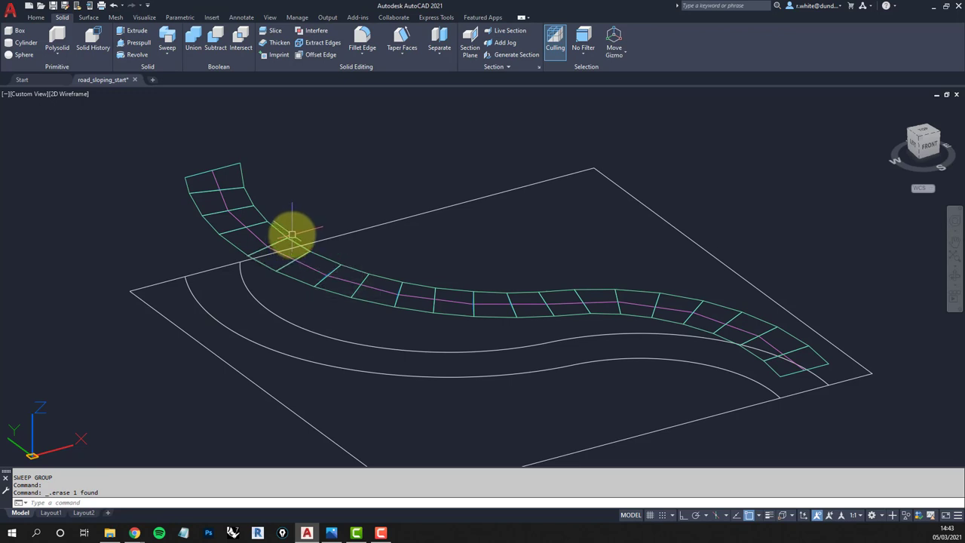
{"action": "scroll", "coordinate": [340, 258], "scroll_direction": "up", "scroll_amount": 2}
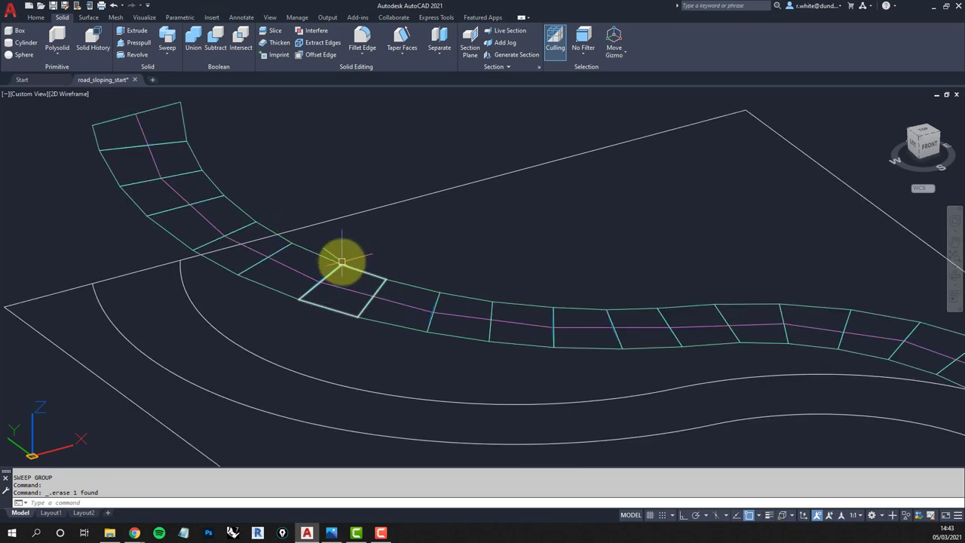
{"action": "scroll", "coordinate": [340, 265], "scroll_direction": "up", "scroll_amount": 1}
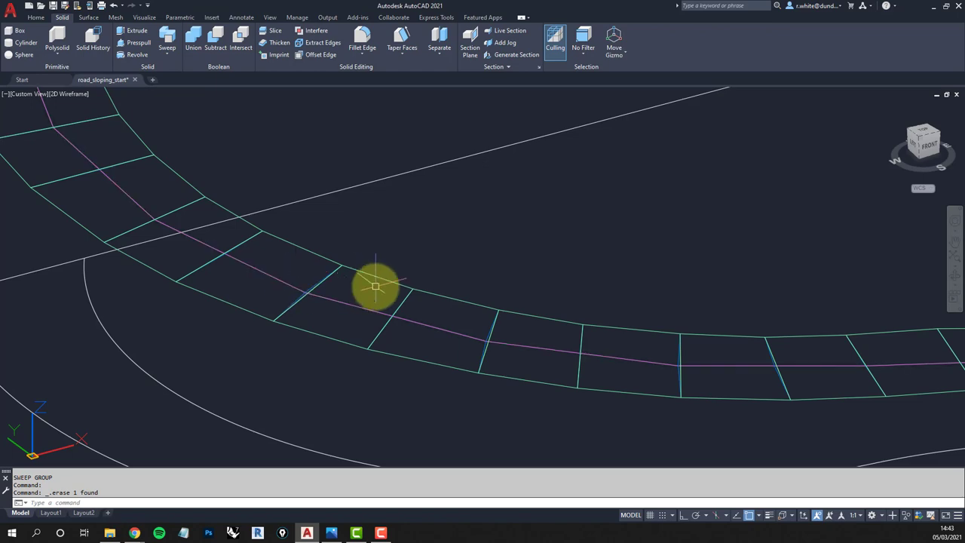
{"action": "scroll", "coordinate": [372, 284], "scroll_direction": "down", "scroll_amount": 5}
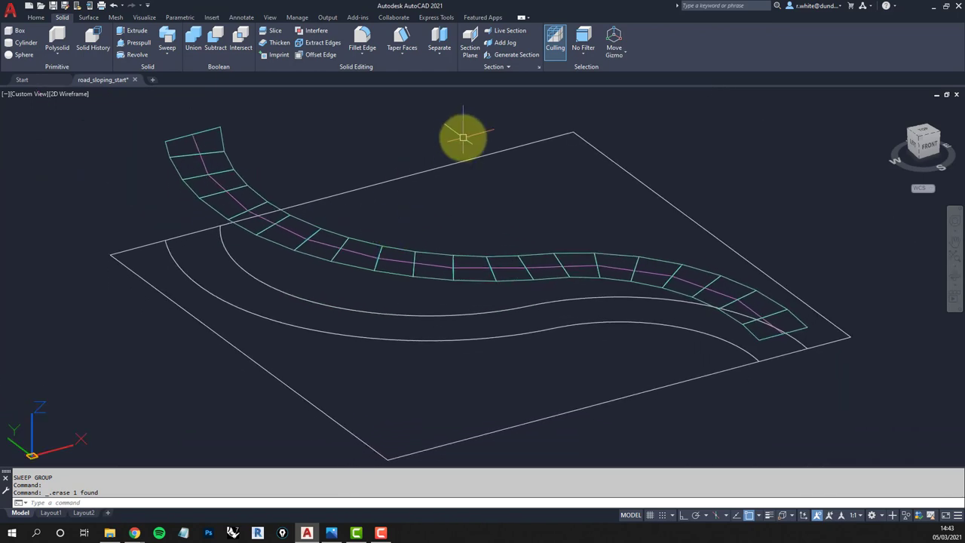
{"action": "middle_click_drag", "start_coordinate": [528, 220], "coordinate": [386, 226], "text": "shift"}
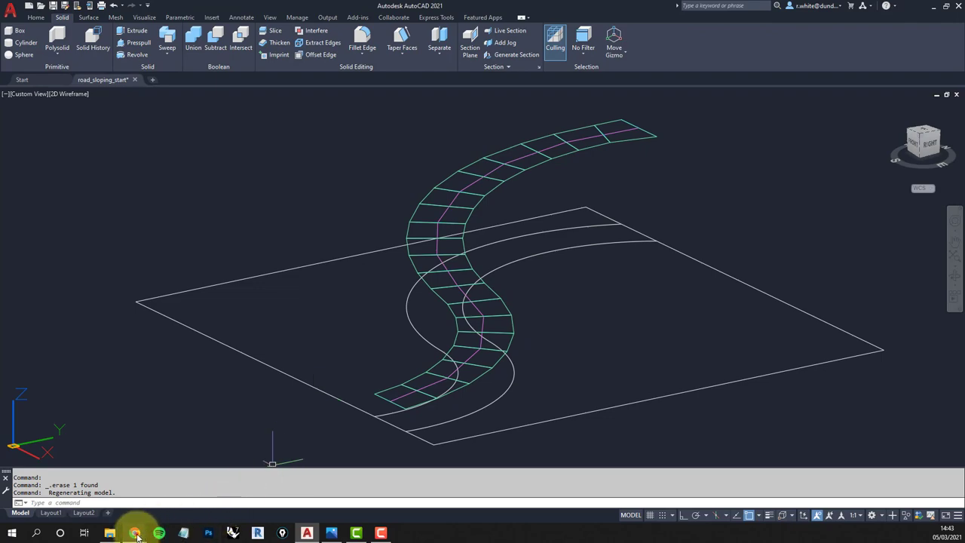
{"action": "mouse_move", "coordinate": [137, 534]}
{"action": "left_click", "coordinate": [97, 498]}
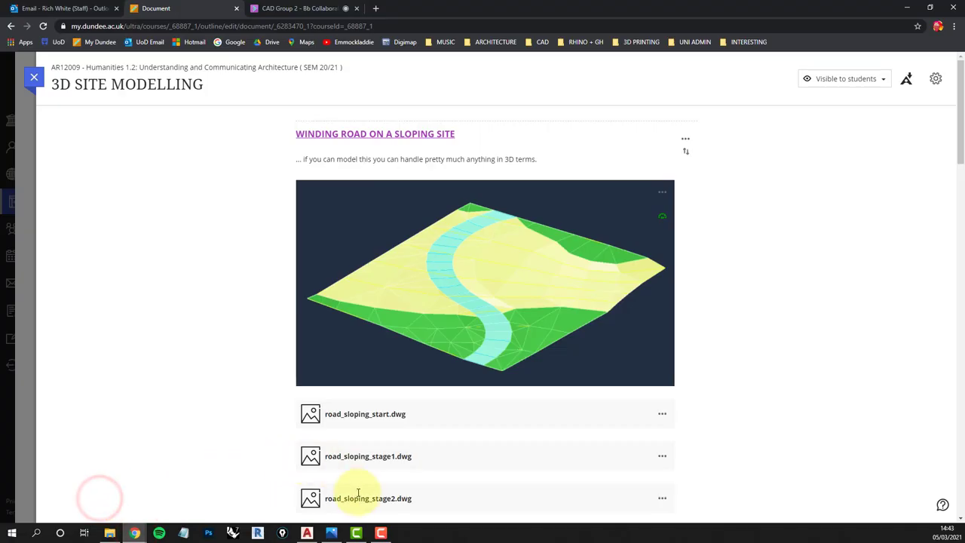
{"action": "scroll", "coordinate": [407, 453], "scroll_direction": "down", "scroll_amount": 2}
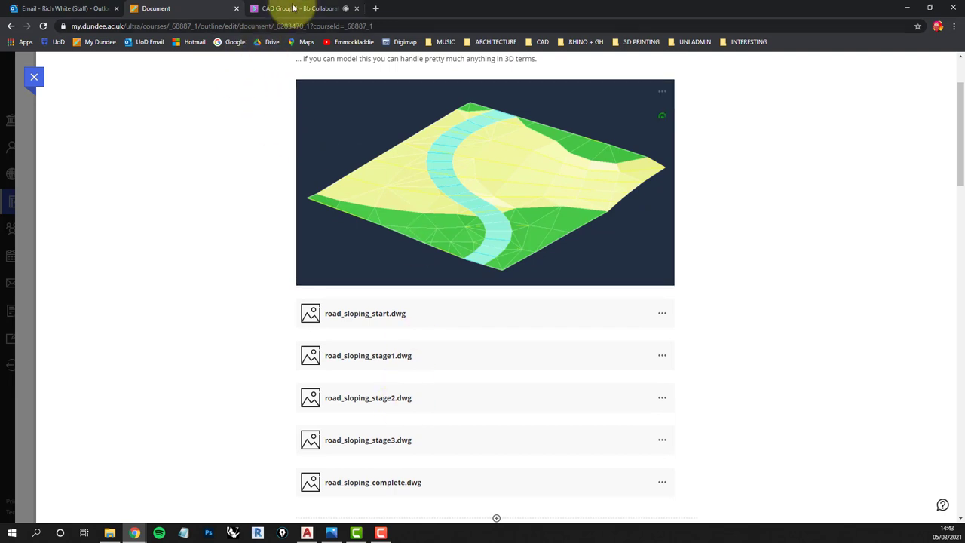
{"action": "left_click", "coordinate": [307, 534]}
{"action": "middle_click_drag", "start_coordinate": [534, 249], "coordinate": [498, 277], "text": "shift"}
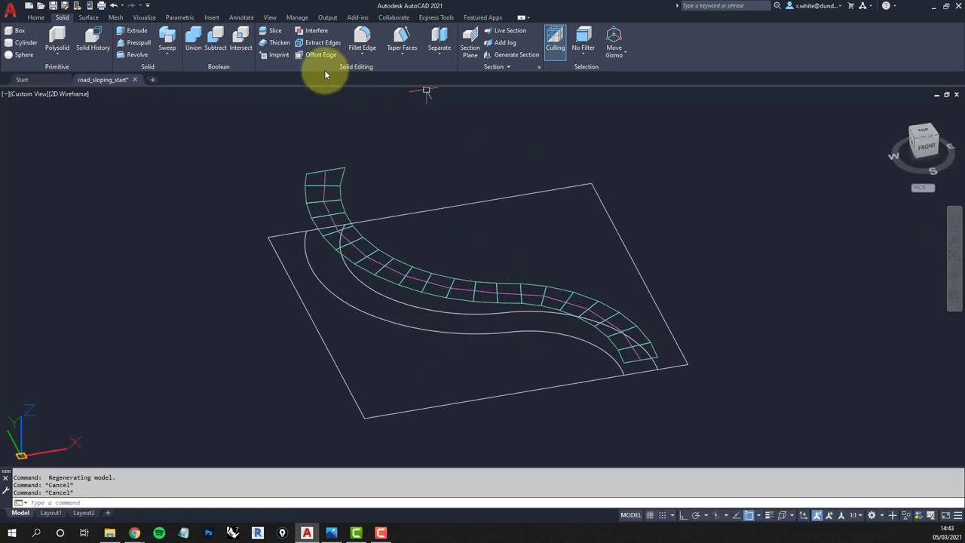
Turn on the contours layer from the Home tab's layer list
{"action": "left_click", "coordinate": [42, 17]}
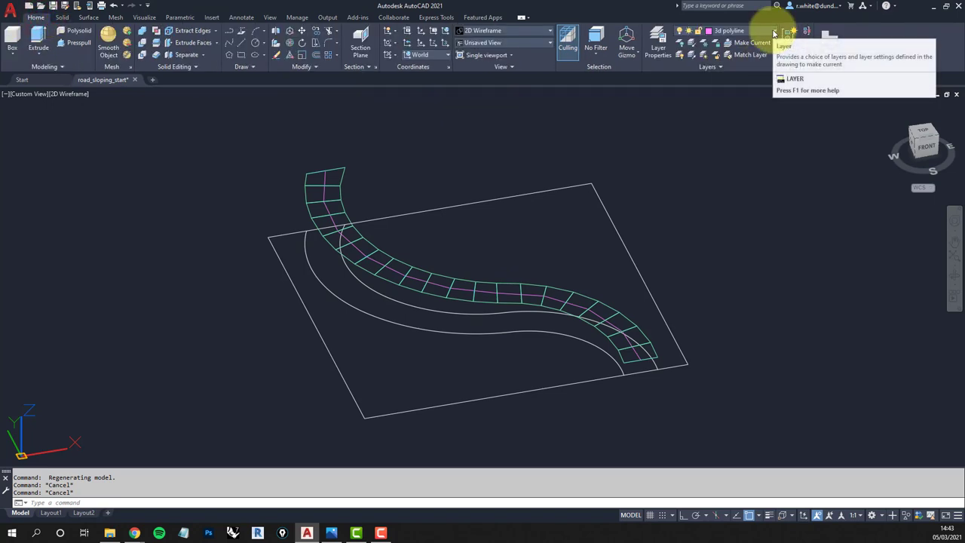
{"action": "left_click", "coordinate": [773, 34]}
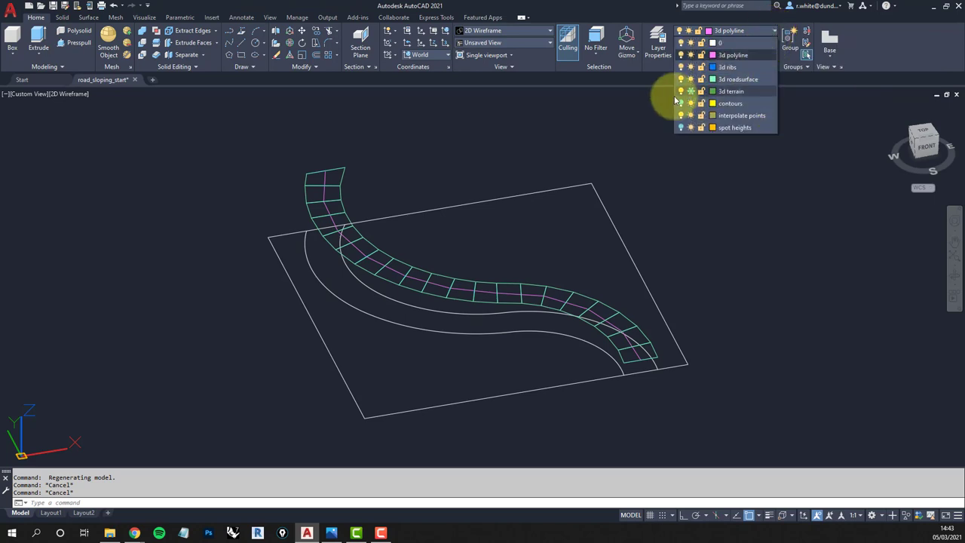
{"action": "left_click", "coordinate": [681, 104]}
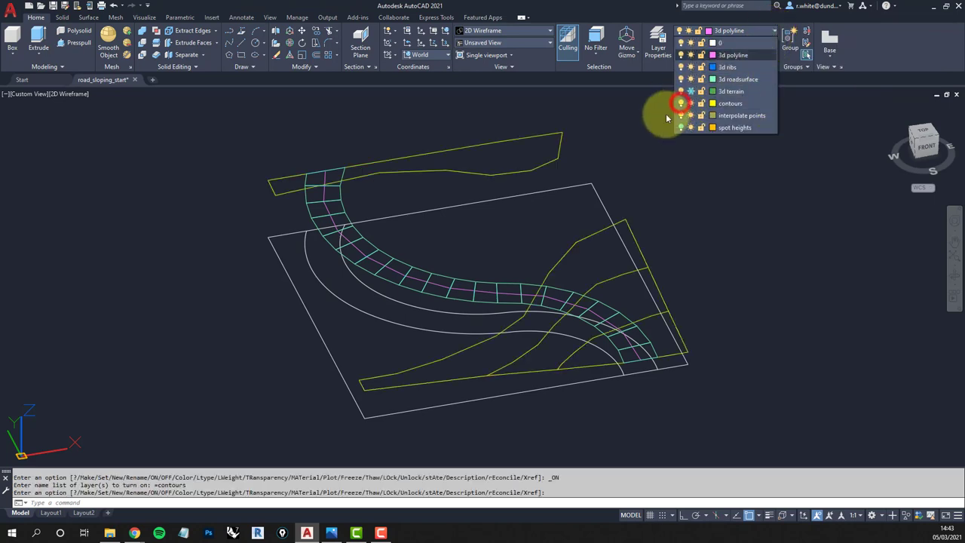
{"action": "left_click", "coordinate": [611, 150]}
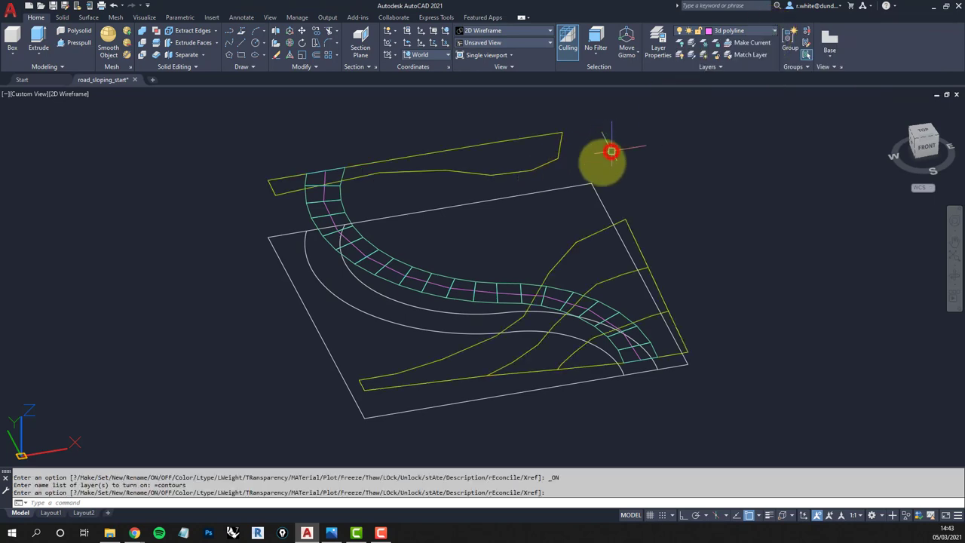
Make interpolate points the current layer and turn off the 3d polyline layer
{"action": "left_click", "coordinate": [773, 31]}
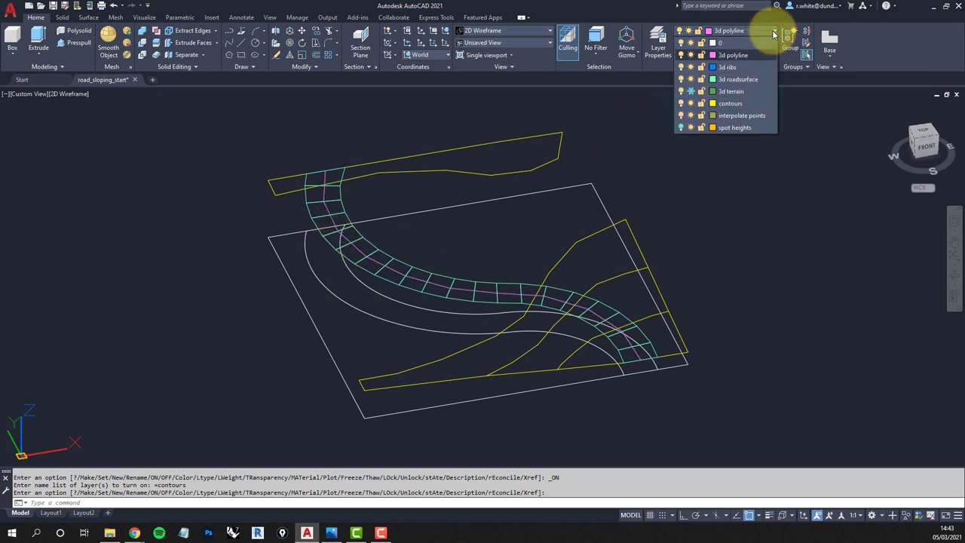
{"action": "left_click", "coordinate": [744, 116]}
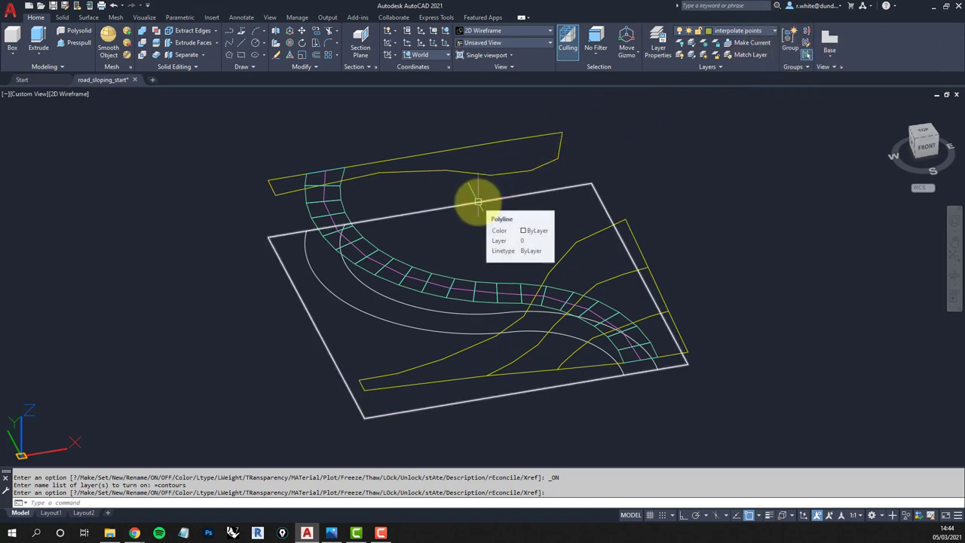
{"action": "left_click", "coordinate": [769, 30]}
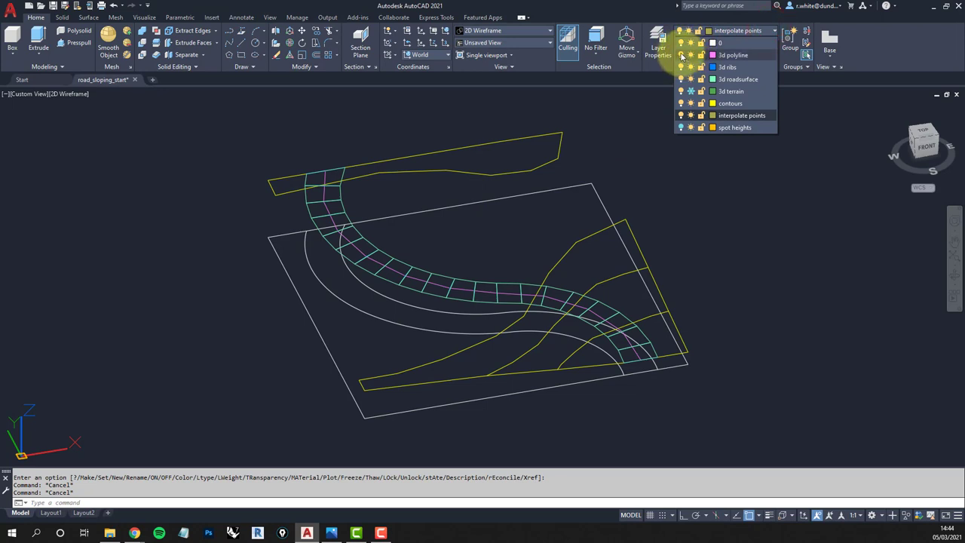
{"action": "left_click", "coordinate": [682, 55]}
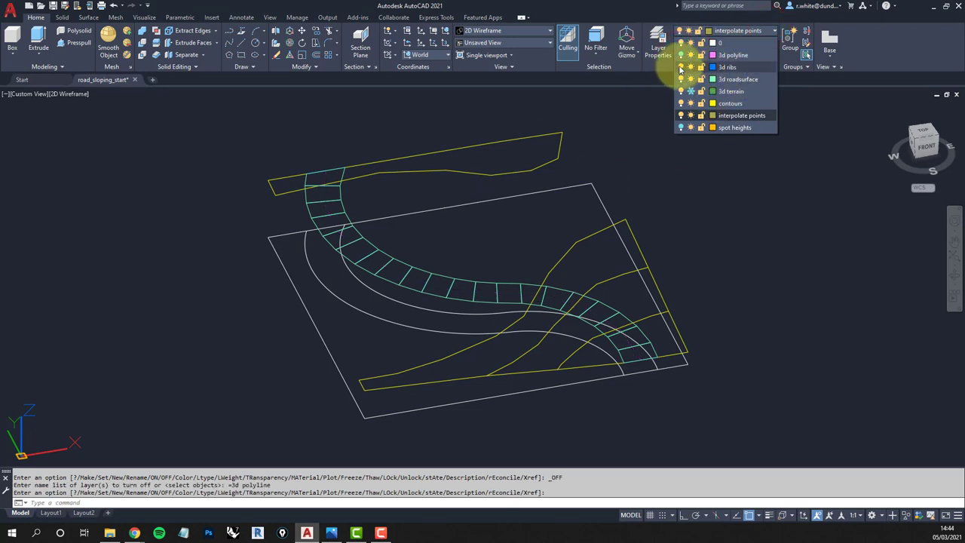
{"action": "left_click", "coordinate": [540, 181]}
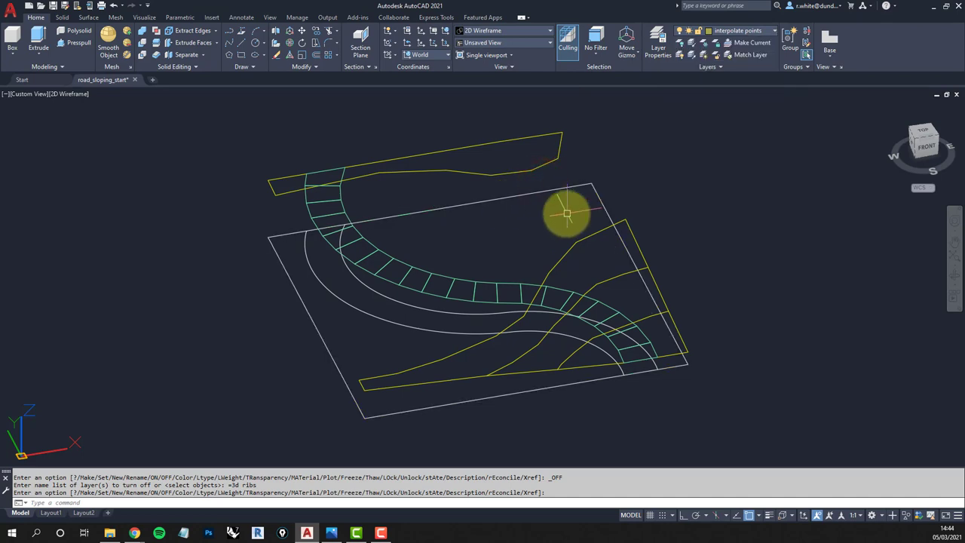
{"action": "middle_click_drag", "start_coordinate": [567, 214], "coordinate": [559, 224], "text": "shift"}
Return to the top plan view and adjust object snaps for drawing lines
{"action": "key", "text": "Escape"}
{"action": "key", "text": "Escape"}
{"action": "key", "text": "Escape"}
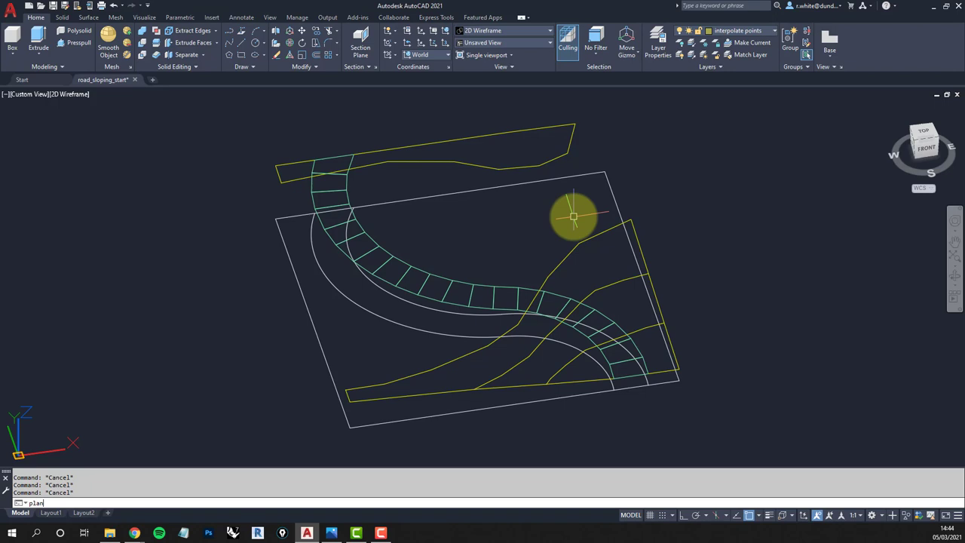
{"action": "key", "text": "Return"}
{"action": "key", "text": "Return"}
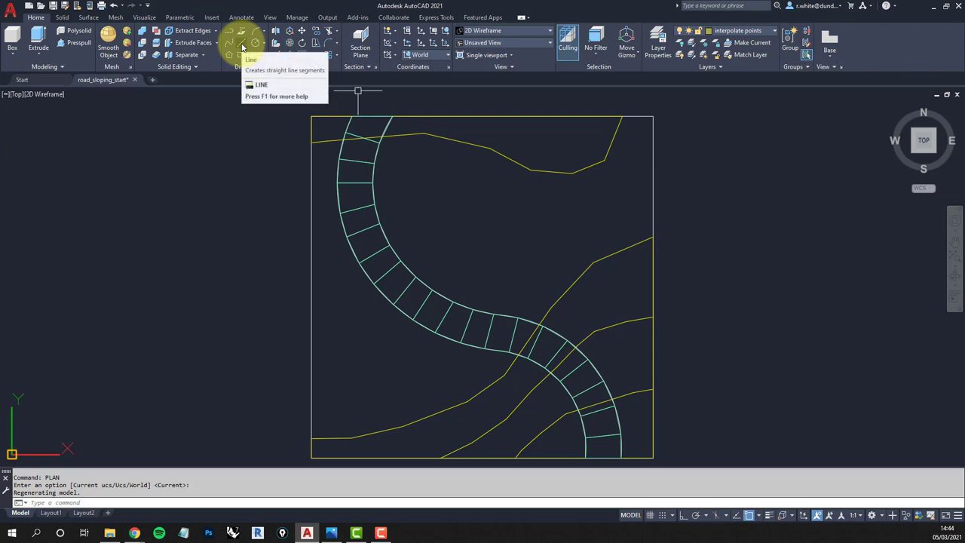
{"action": "left_click", "coordinate": [242, 45]}
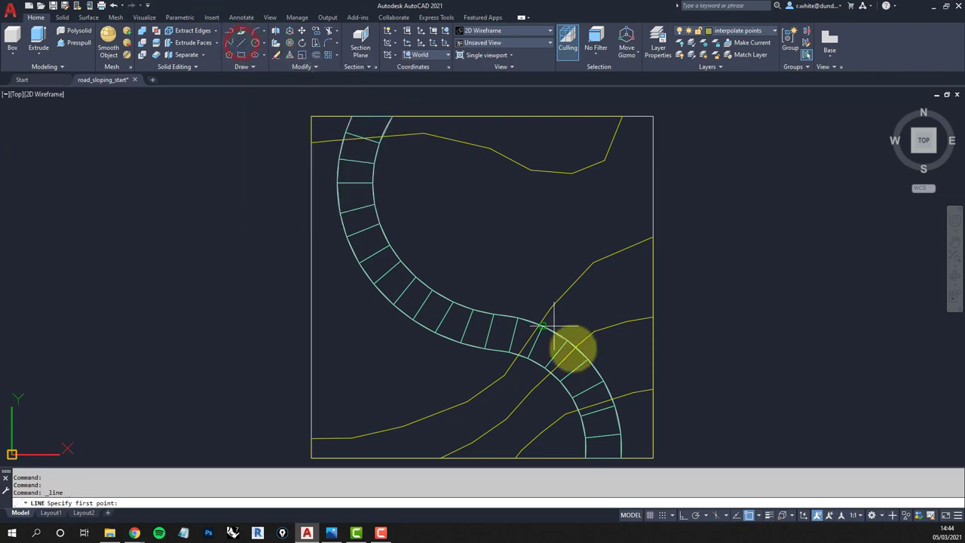
{"action": "left_click", "coordinate": [757, 517]}
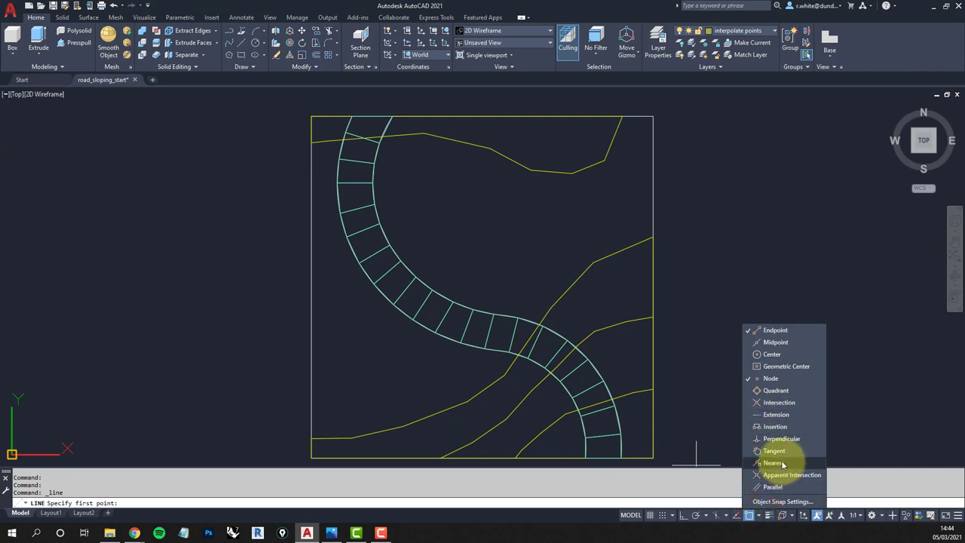
{"action": "left_click", "coordinate": [686, 362]}
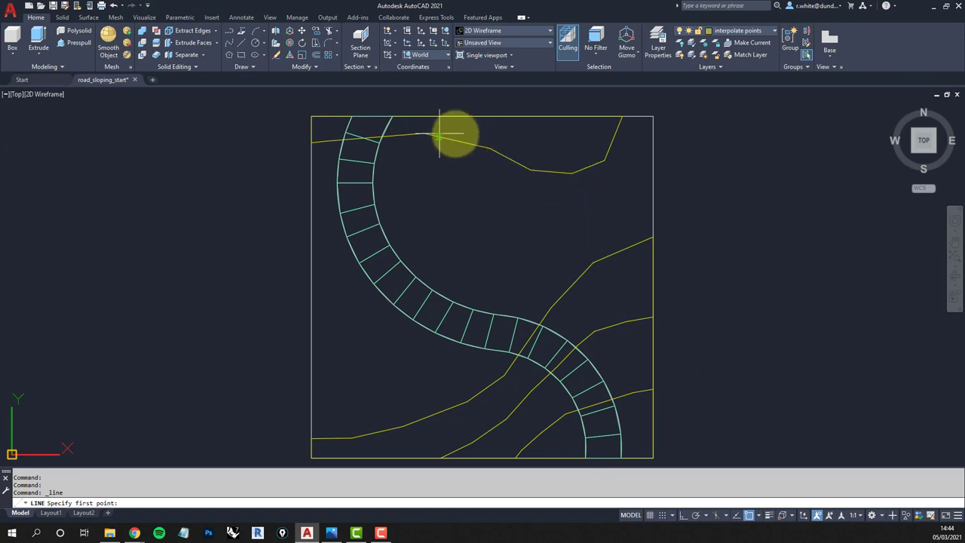
Draw lines from top contour vertices to the contour below and the right border
{"action": "left_click", "coordinate": [573, 173]}
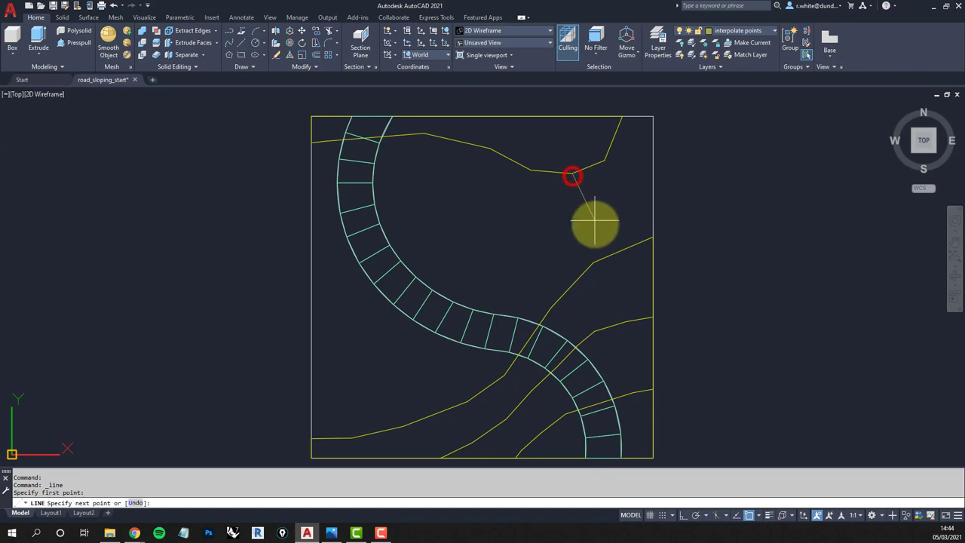
{"action": "left_click", "coordinate": [601, 259]}
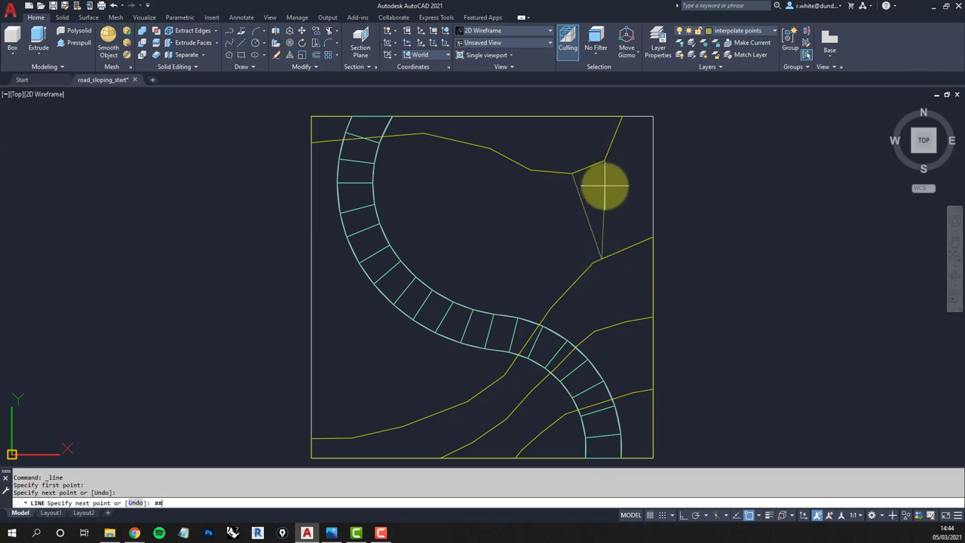
{"action": "key", "text": "Return"}
{"action": "key", "text": "Return"}
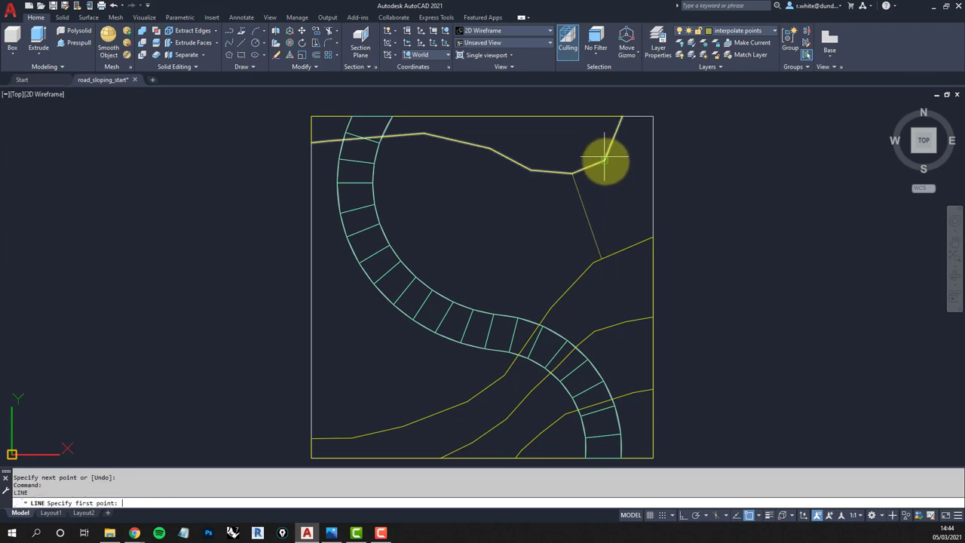
{"action": "left_click", "coordinate": [605, 162]}
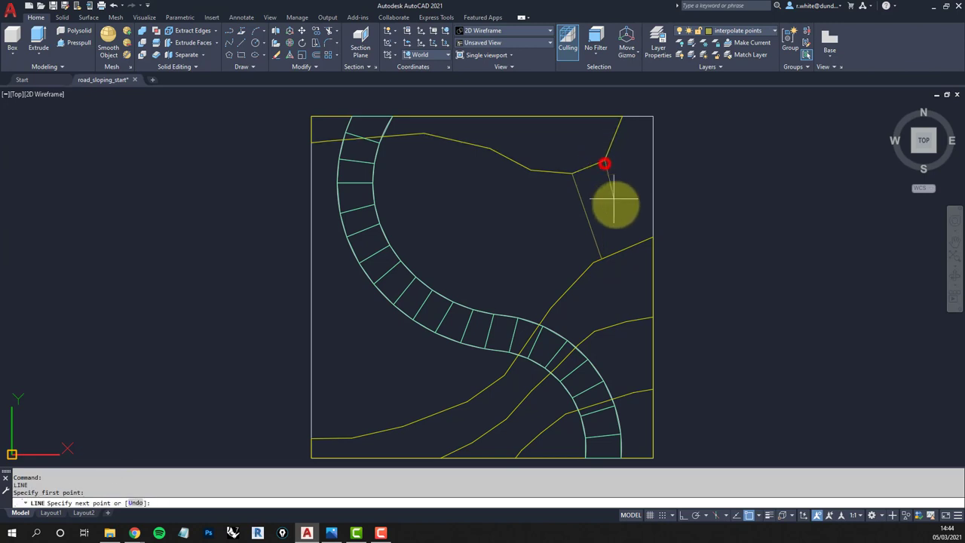
{"action": "left_click", "coordinate": [643, 240]}
{"action": "key", "text": "Return"}
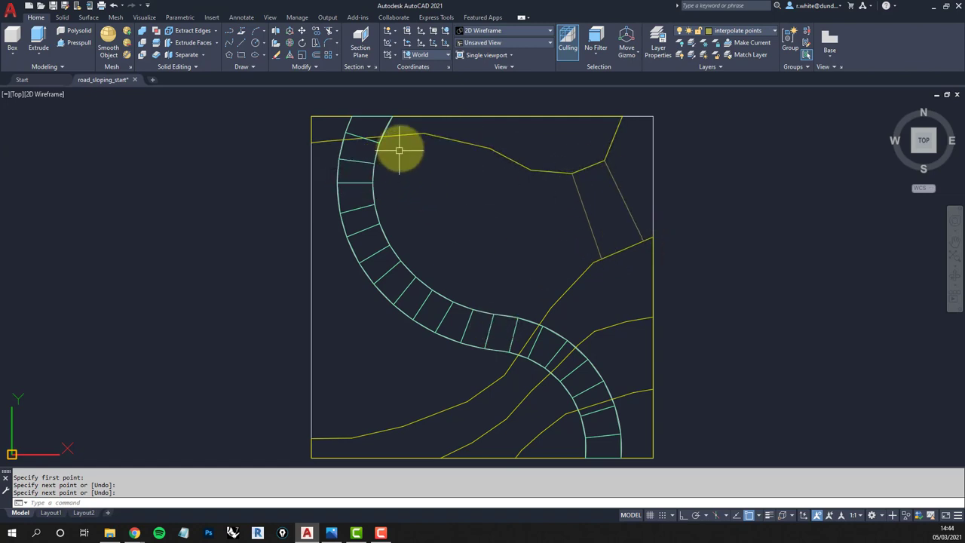
{"action": "key", "text": "Return"}
Add more lines from the top contour down to the lower contours near the road
{"action": "left_click", "coordinate": [423, 135]}
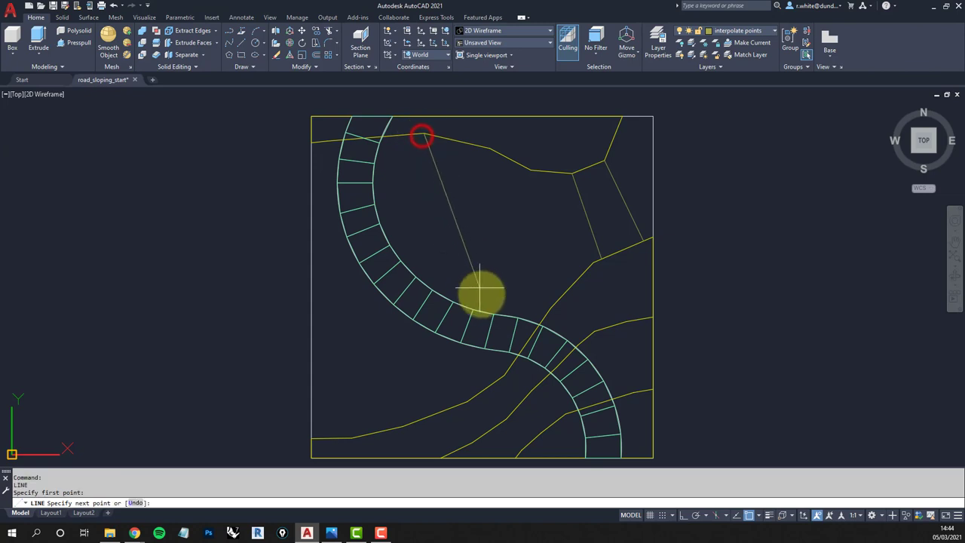
{"action": "left_click", "coordinate": [501, 376]}
{"action": "key", "text": "Return"}
{"action": "key", "text": "Return"}
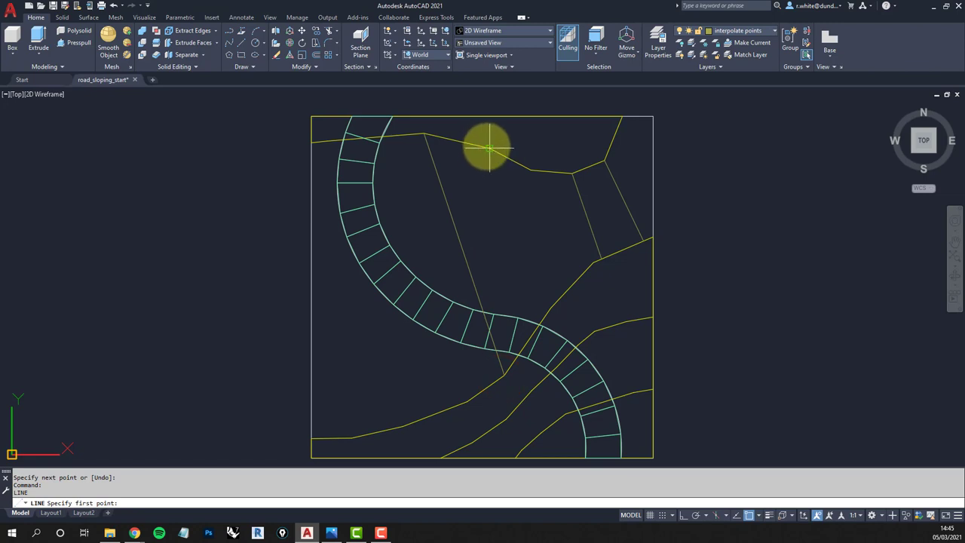
{"action": "left_click", "coordinate": [489, 147]}
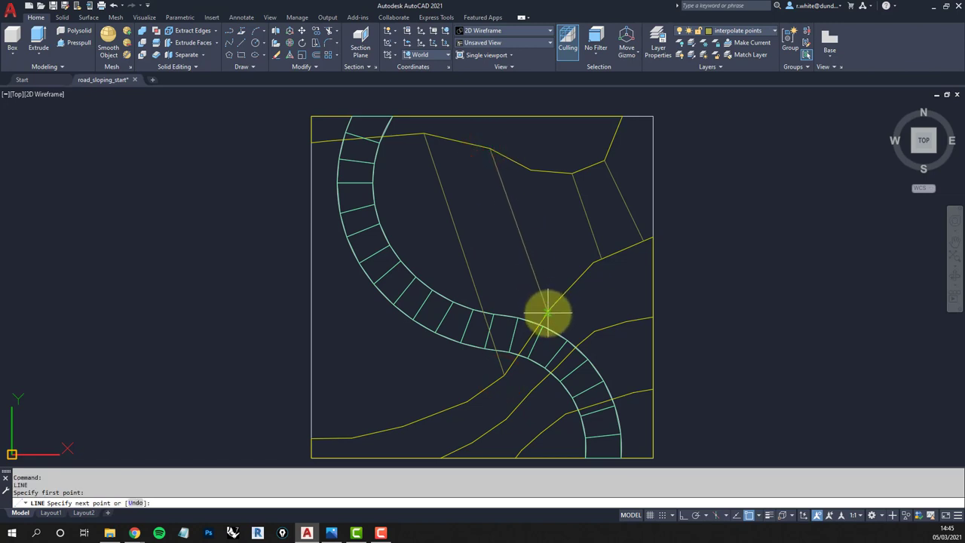
{"action": "key", "text": "Return"}
{"action": "key", "text": "Return"}
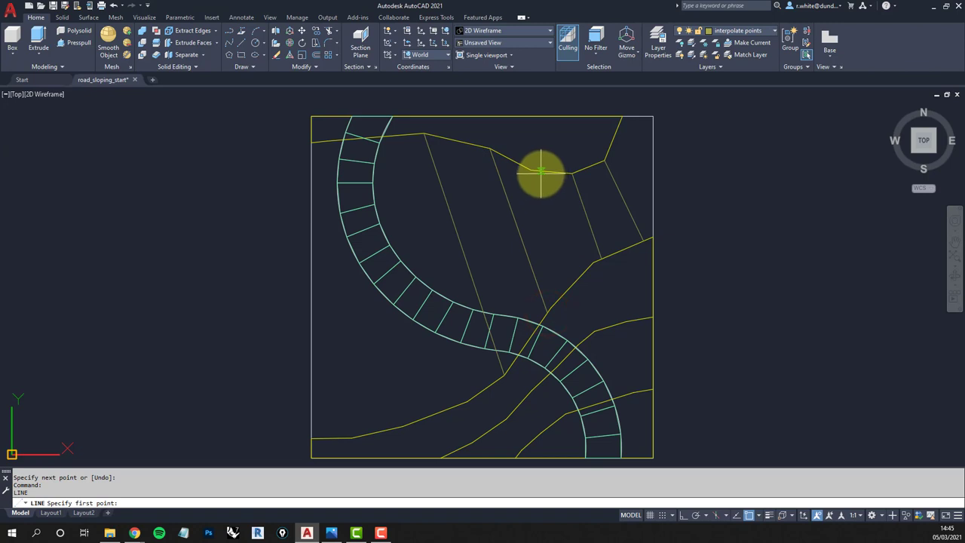
{"action": "left_click", "coordinate": [540, 173]}
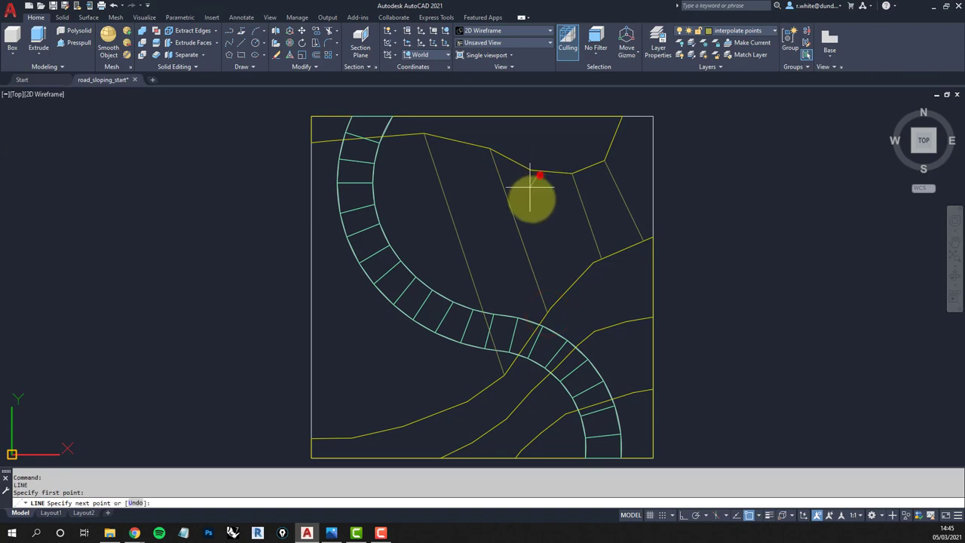
{"action": "left_click", "coordinate": [576, 280]}
{"action": "key", "text": "Return"}
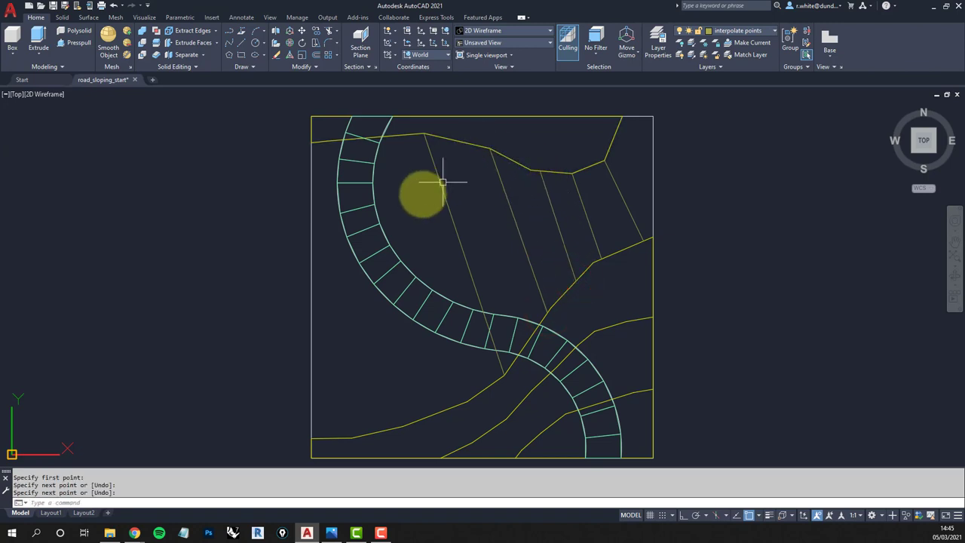
Draw a line from the upper road edge down to the lower-left contour
{"action": "key", "text": "Return"}
{"action": "scroll", "coordinate": [366, 139], "scroll_direction": "up", "scroll_amount": 2}
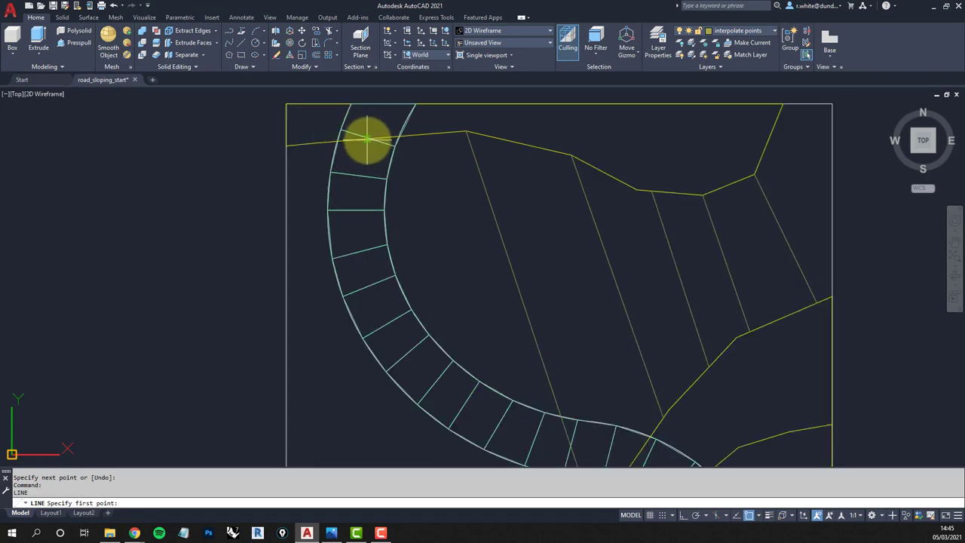
{"action": "scroll", "coordinate": [366, 139], "scroll_direction": "up", "scroll_amount": 3}
{"action": "left_click", "coordinate": [346, 139]}
{"action": "scroll", "coordinate": [345, 139], "scroll_direction": "down", "scroll_amount": 5}
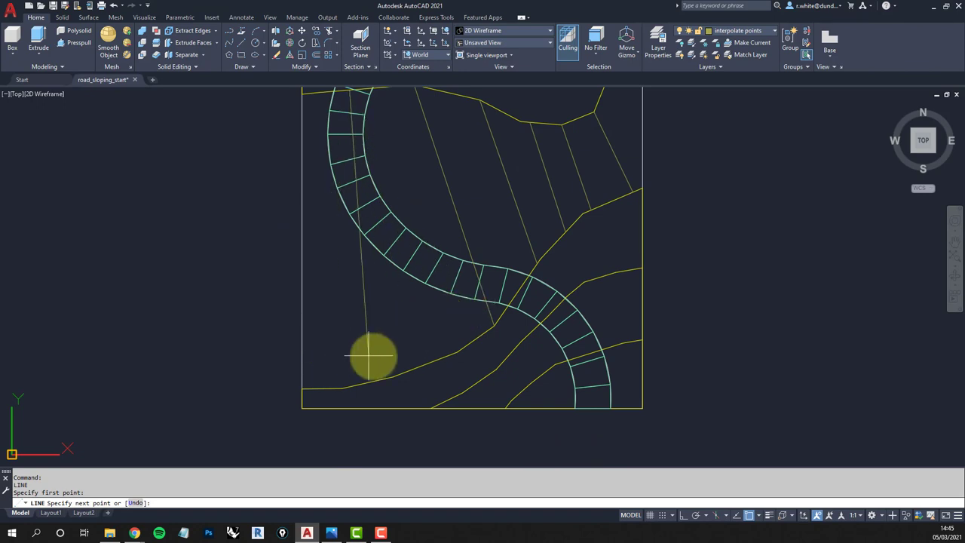
{"action": "left_click", "coordinate": [407, 373]}
{"action": "key", "text": "Return"}
{"action": "key", "text": "Return"}
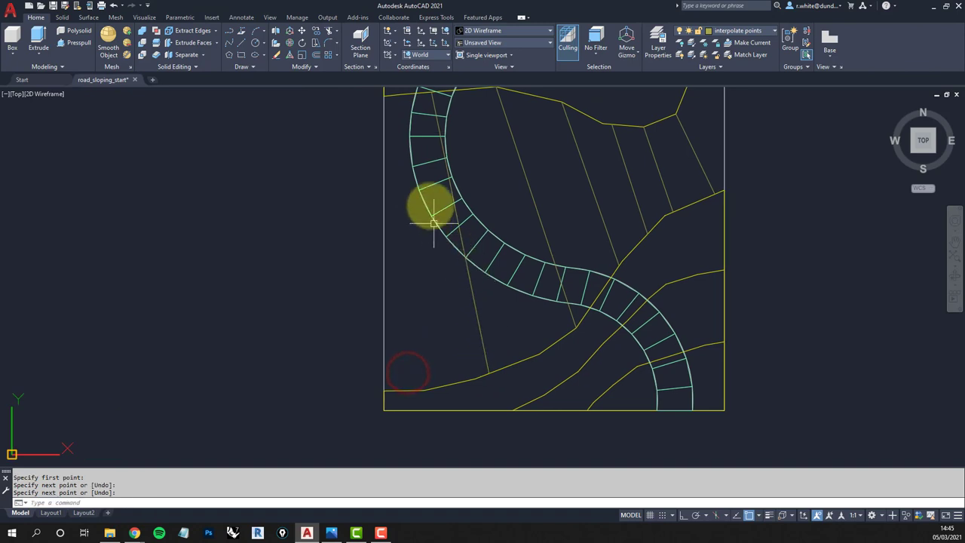
Draw a line down the terrain's left border from the top-left corner to the lower contour
{"action": "left_click", "coordinate": [384, 94]}
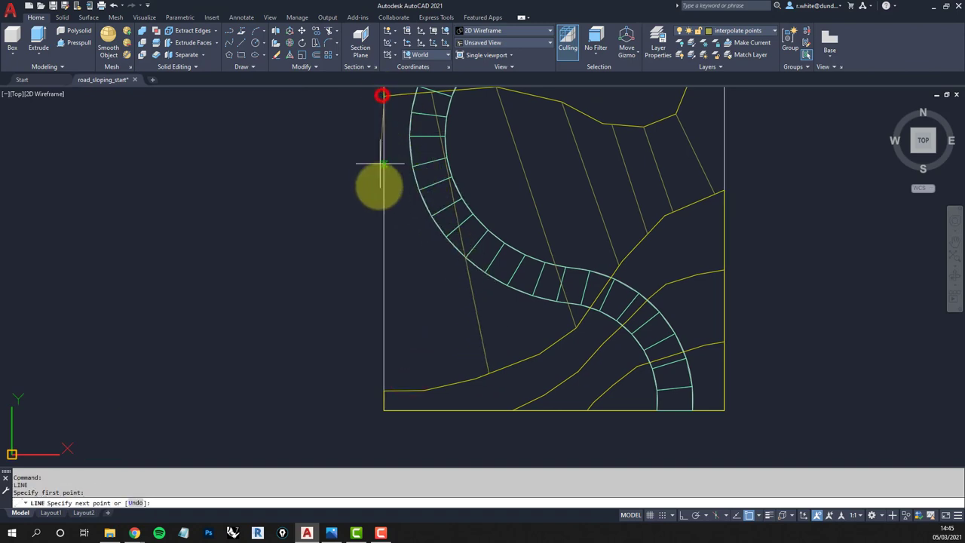
{"action": "left_click", "coordinate": [382, 391]}
{"action": "key", "text": "Return"}
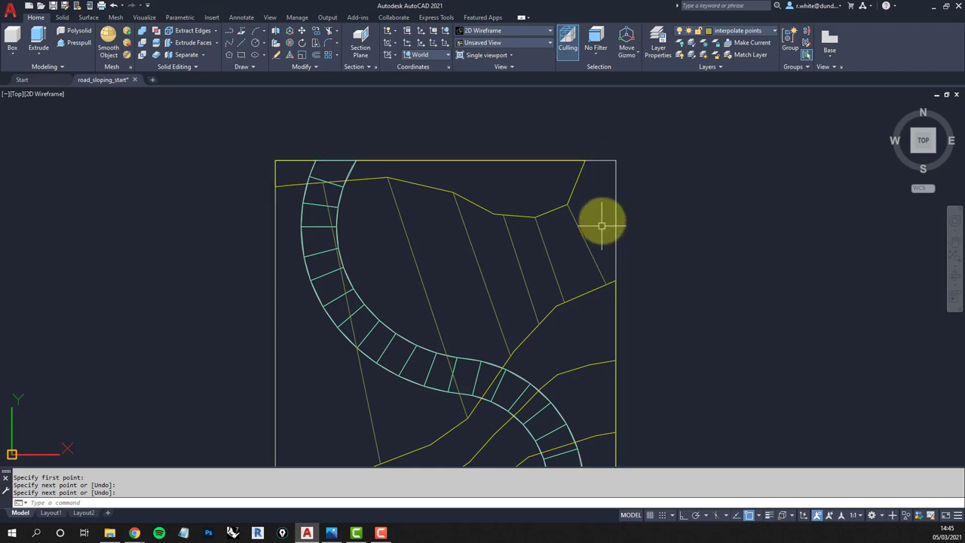
{"action": "middle_click_drag", "start_coordinate": [599, 218], "coordinate": [639, 172]}
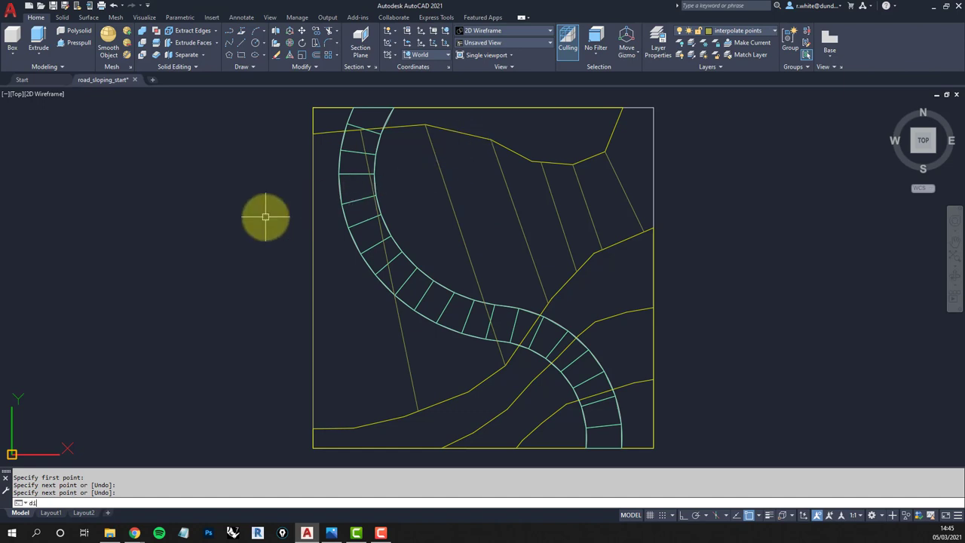
Divide the terrain's left edge into 5 equal parts with DIVIDE
{"action": "type", "text": "v"}
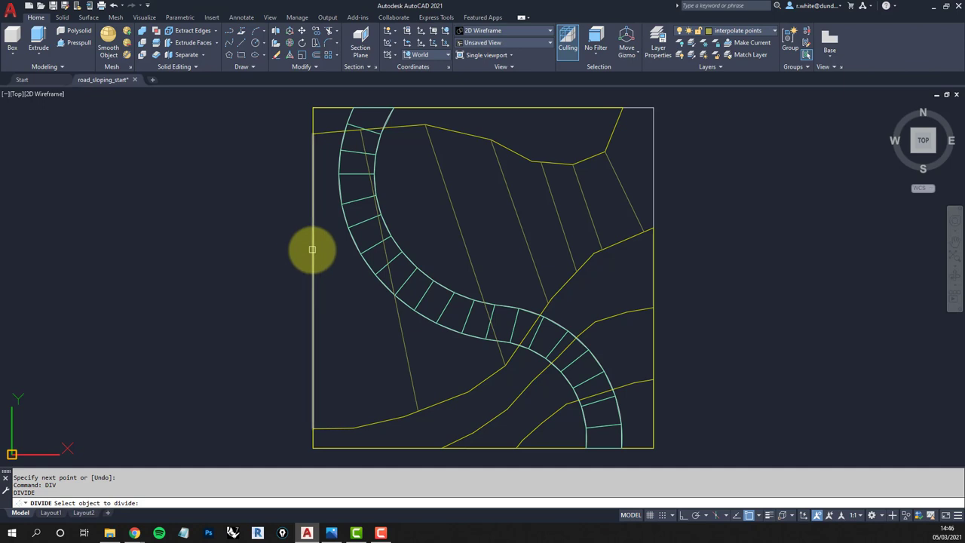
{"action": "left_click", "coordinate": [312, 249]}
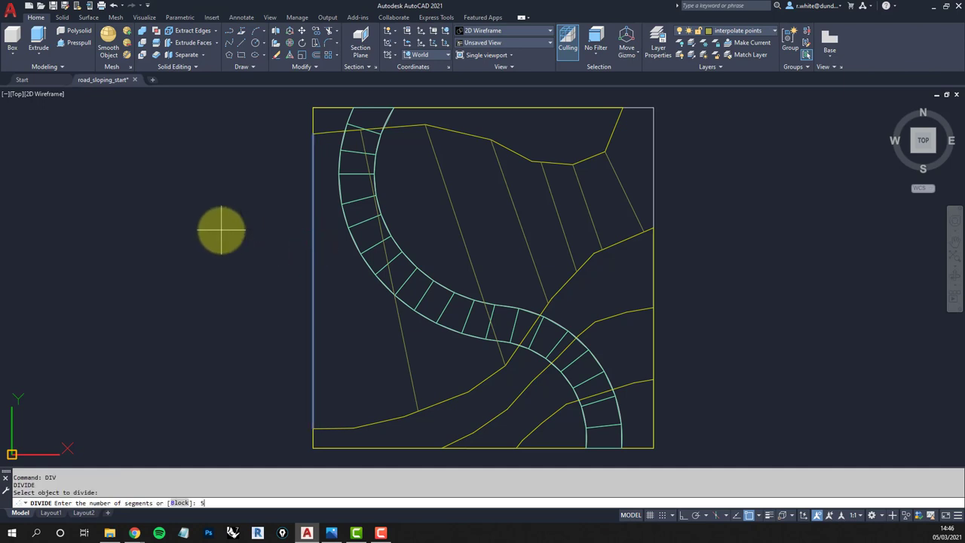
{"action": "type", "text": "5"}
{"action": "key", "text": "Return"}
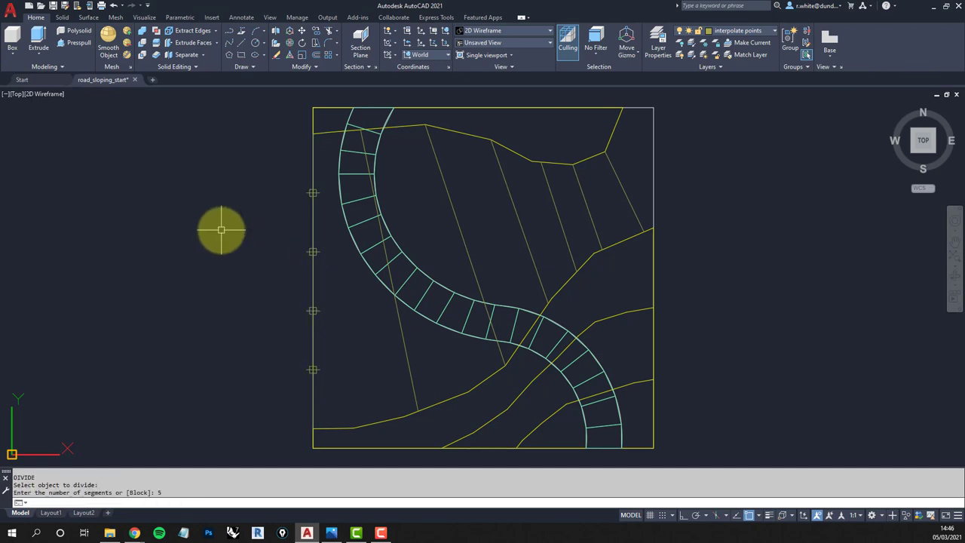
In a tilted 3D view, divide the first sloping interpolation line into 5 parts
{"action": "mouse_move", "coordinate": [457, 286]}
{"action": "middle_mouse_down", "text": "shift"}
{"action": "mouse_move", "coordinate": [431, 233]}
{"action": "mouse_move", "coordinate": [452, 192]}
{"action": "mouse_move", "coordinate": [428, 190]}
{"action": "mouse_move", "coordinate": [435, 196]}
{"action": "middle_mouse_up", "text": "shift"}
{"action": "scroll", "coordinate": [444, 202], "scroll_direction": "up", "scroll_amount": 3}
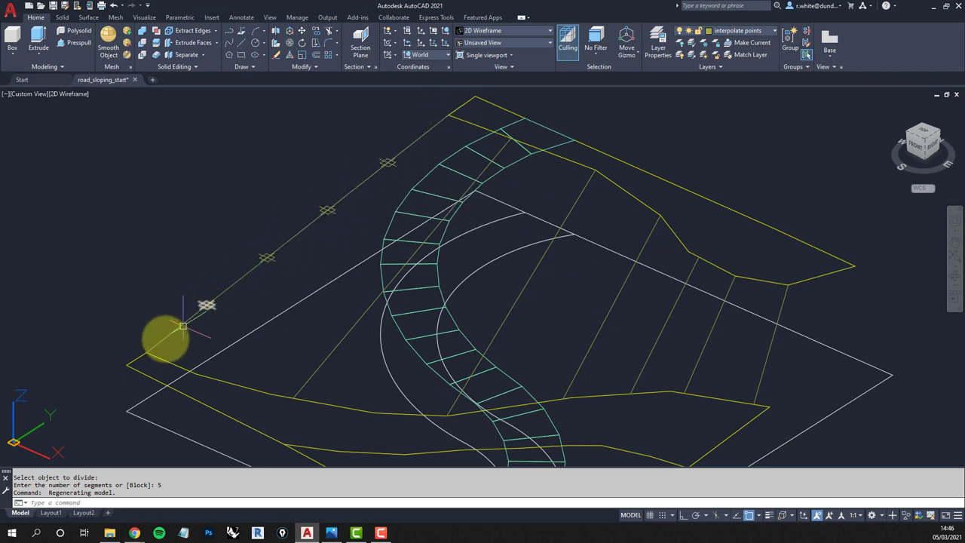
{"action": "middle_click_drag", "start_coordinate": [328, 308], "coordinate": [302, 295]}
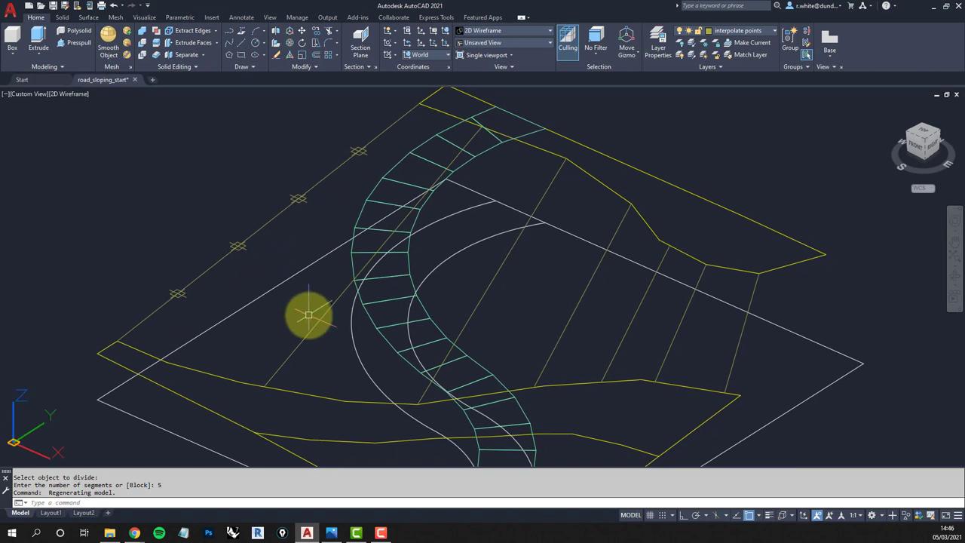
{"action": "type", "text": "i"}
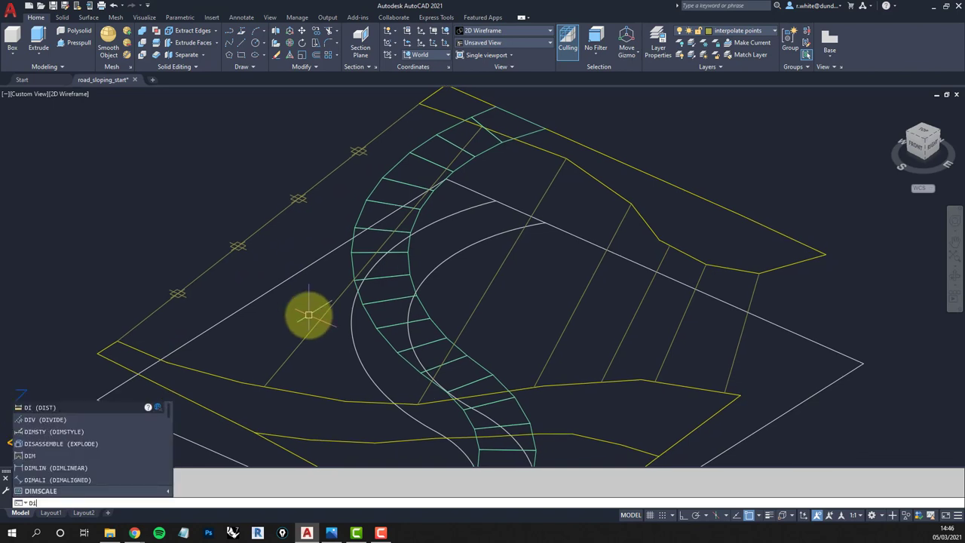
{"action": "key", "text": "Return"}
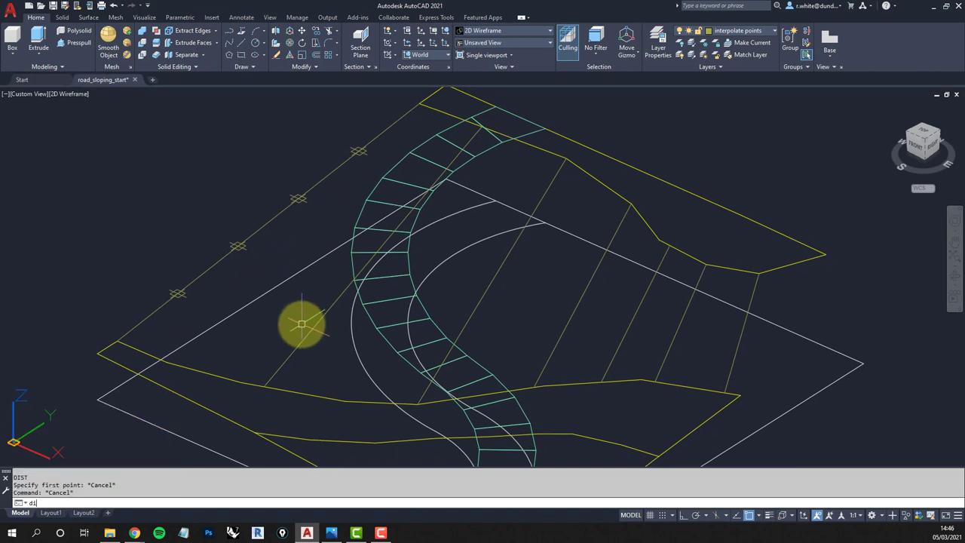
{"action": "left_click", "coordinate": [306, 335]}
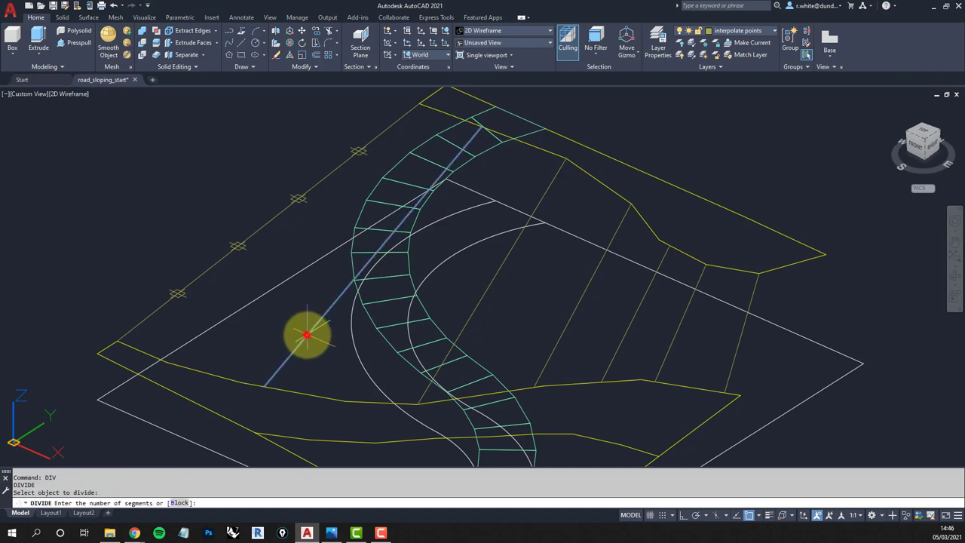
{"action": "type", "text": "5"}
{"action": "key", "text": "Return"}
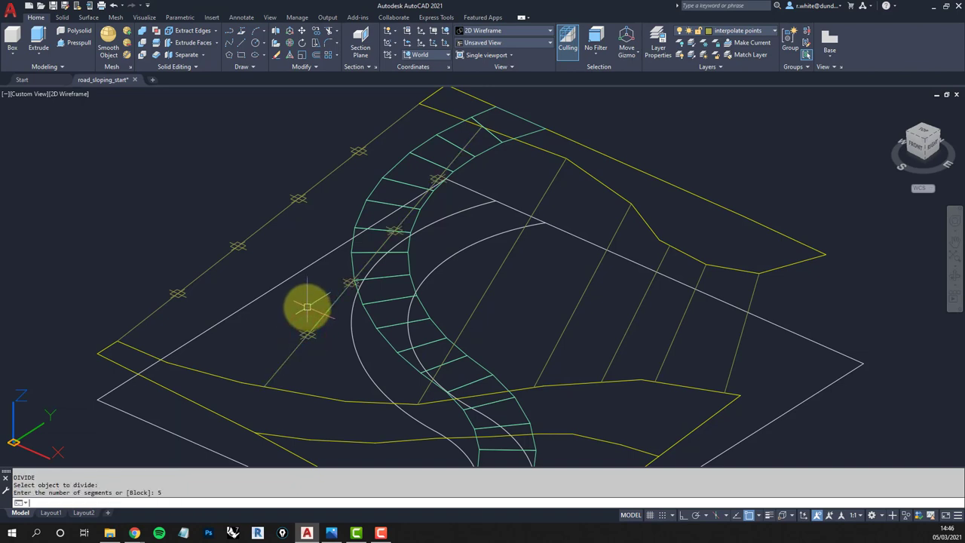
{"action": "key", "text": "Return"}
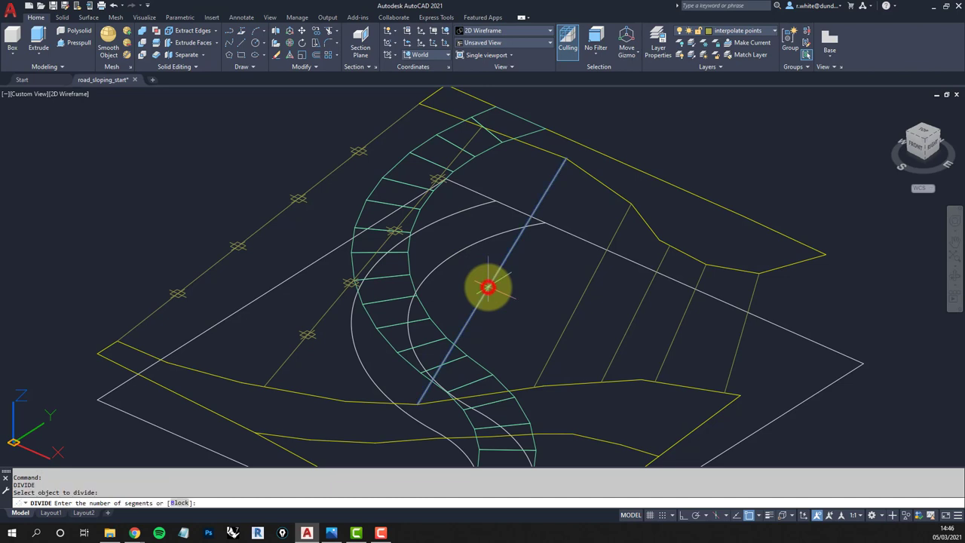
{"action": "key", "text": "Return"}
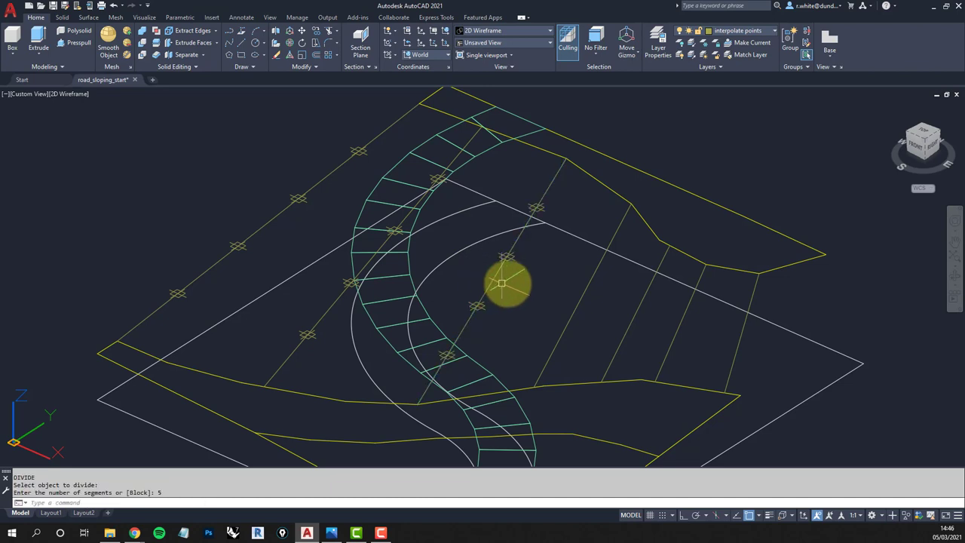
Divide the remaining four sloping interpolation lines into 5 equal parts each
{"action": "key", "text": "Return"}
{"action": "left_click", "coordinate": [594, 270]}
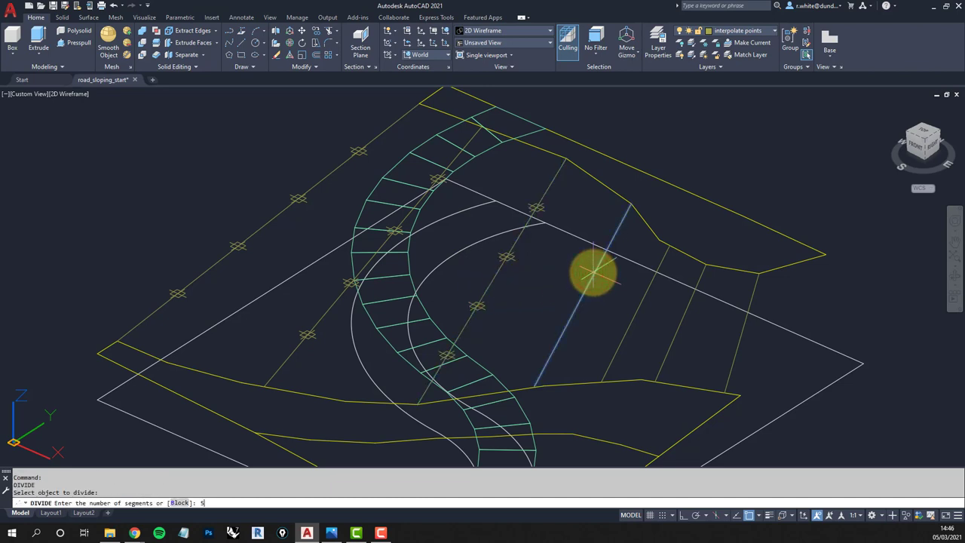
{"action": "type", "text": "5"}
{"action": "key", "text": "Return"}
{"action": "key", "text": "Return"}
{"action": "left_click", "coordinate": [636, 310]}
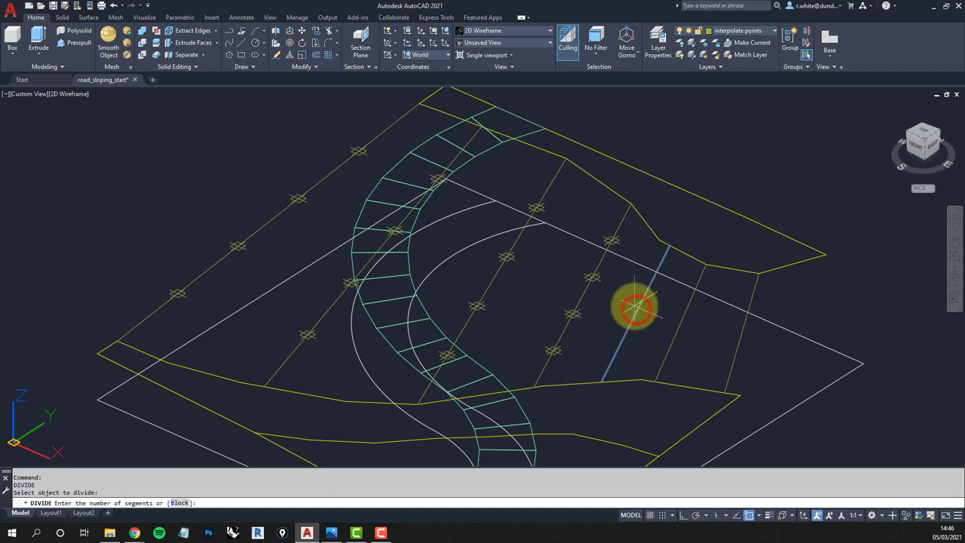
{"action": "type", "text": "5"}
{"action": "key", "text": "Return"}
{"action": "key", "text": "Return"}
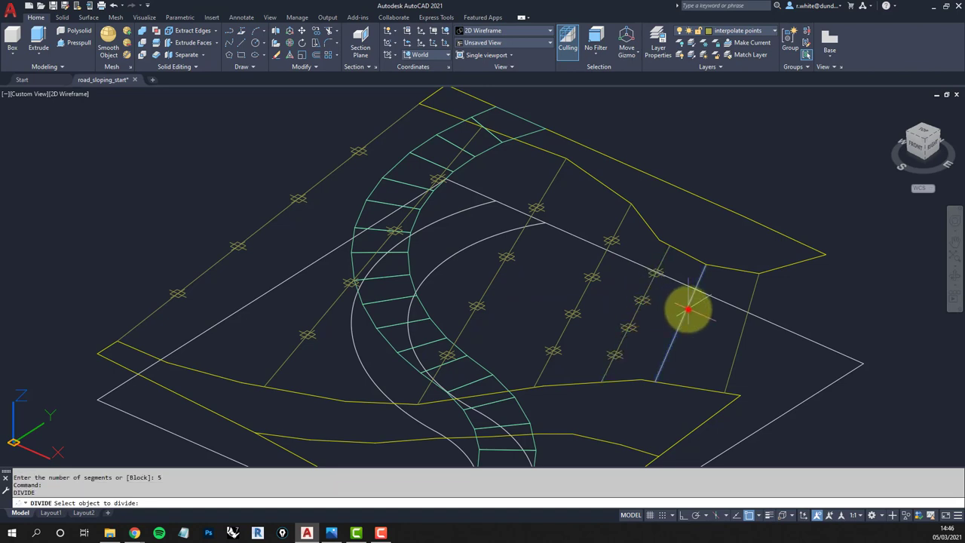
{"action": "left_click", "coordinate": [687, 309]}
{"action": "type", "text": "5"}
{"action": "key", "text": "Return"}
{"action": "key", "text": "Return"}
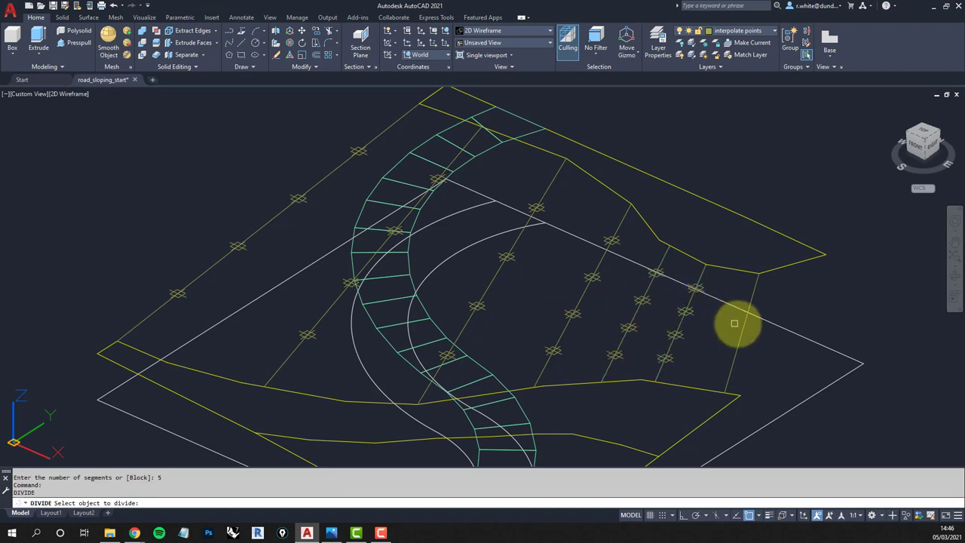
{"action": "left_click", "coordinate": [743, 326]}
{"action": "type", "text": "5"}
{"action": "key", "text": "Return"}
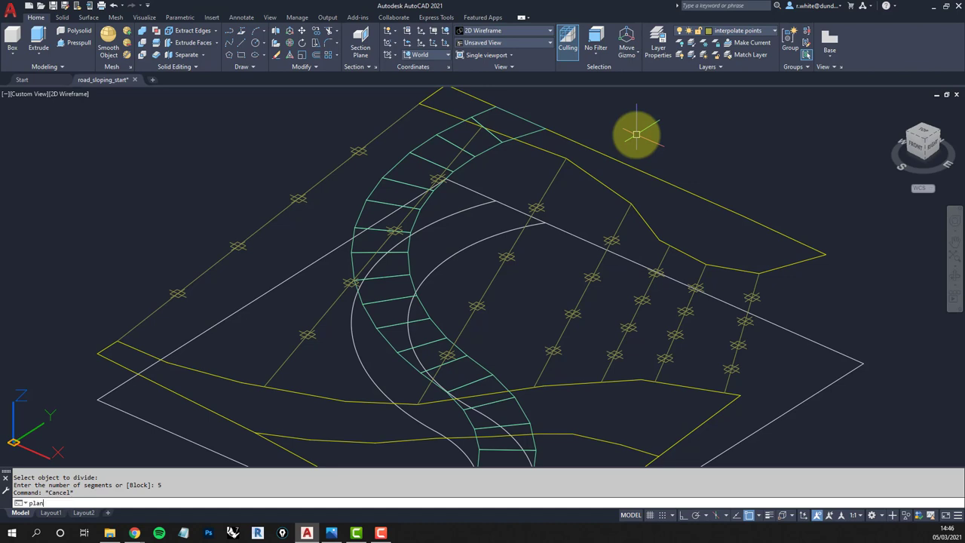
Go back to the PLAN top view and set contours as the current layer
{"action": "key", "text": "Return"}
{"action": "key", "text": "Return"}
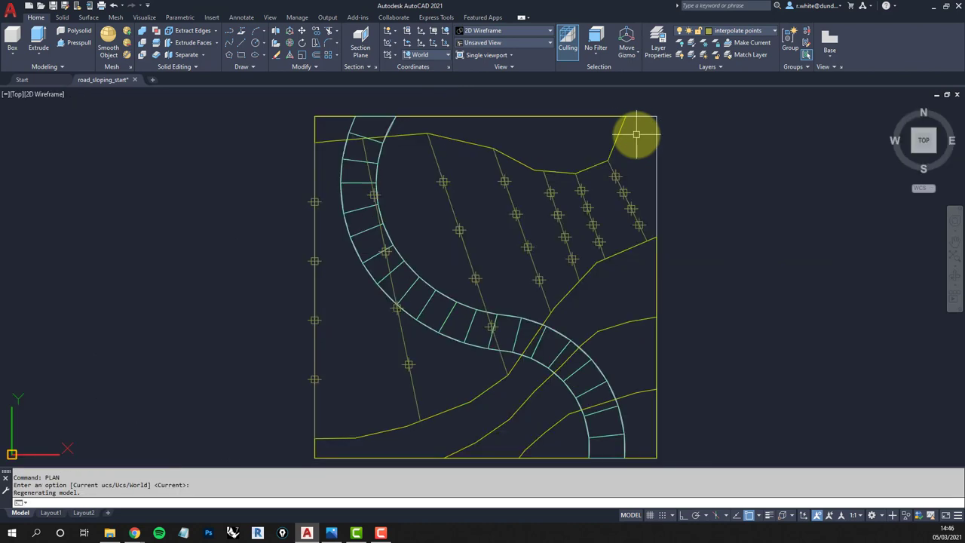
{"action": "middle_click_drag", "start_coordinate": [631, 186], "coordinate": [643, 172]}
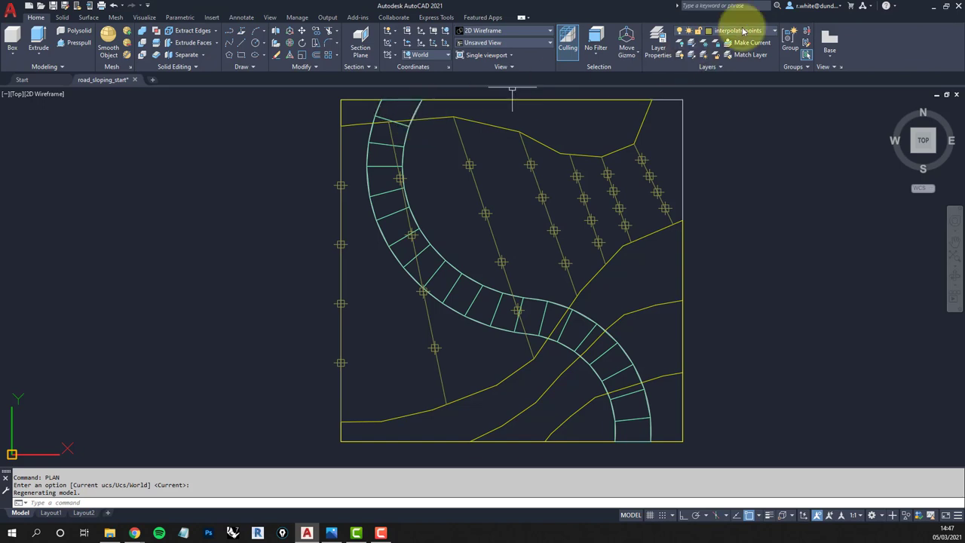
{"action": "left_click", "coordinate": [770, 34]}
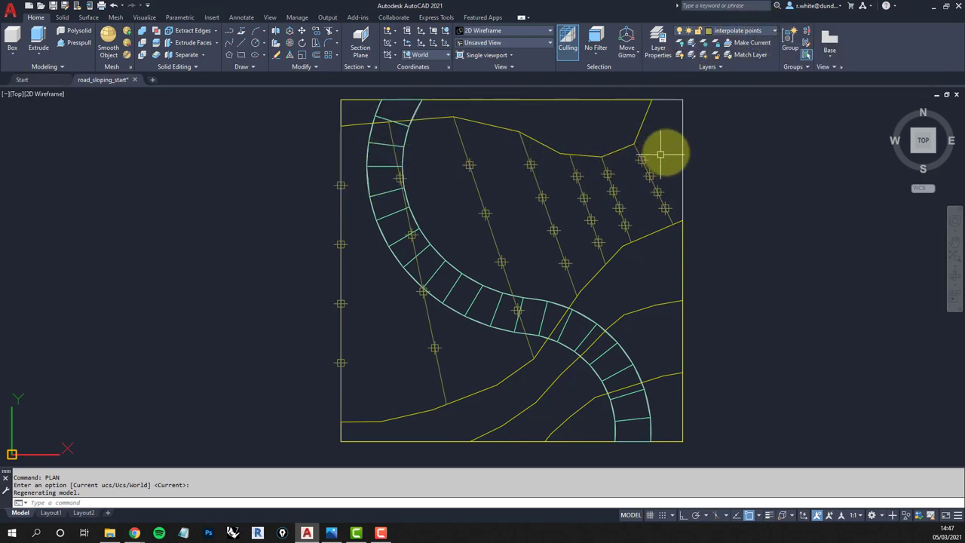
{"action": "left_click", "coordinate": [774, 34]}
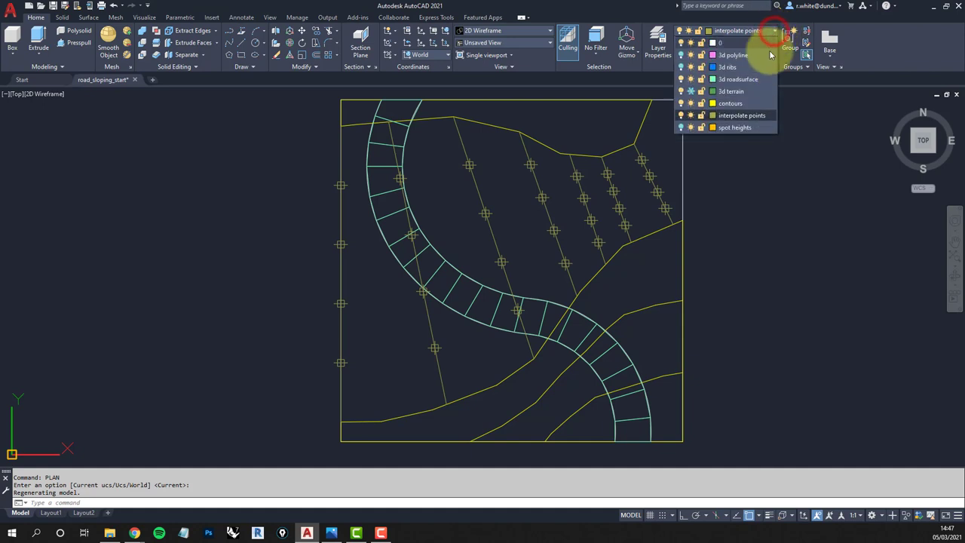
{"action": "left_click", "coordinate": [732, 103]}
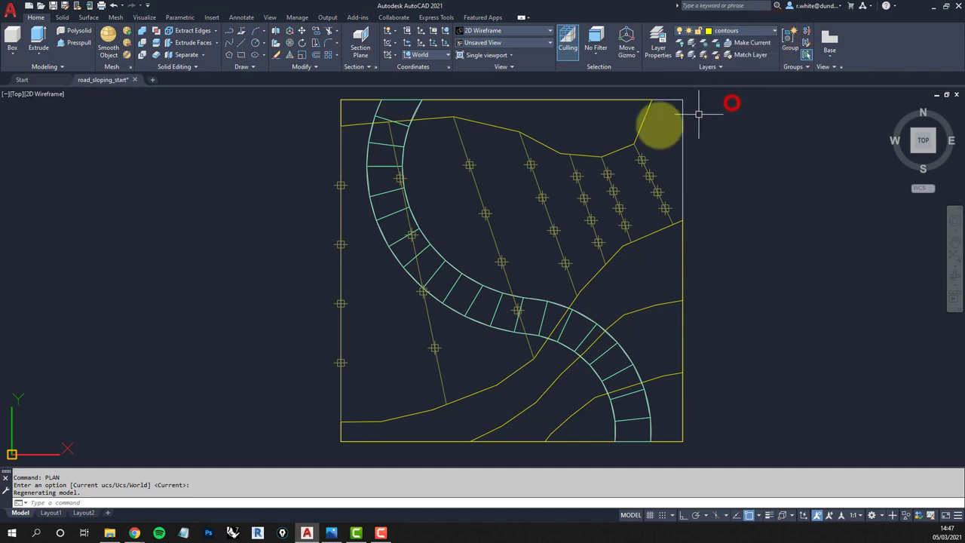
Draw a contour polyline from the left-edge point through division points to the top-right corner
{"action": "left_click", "coordinate": [230, 33]}
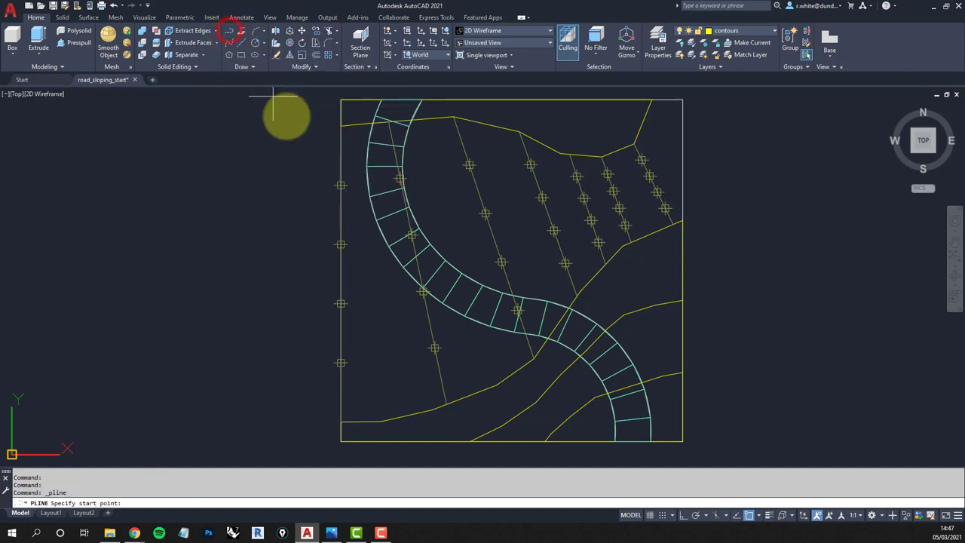
{"action": "left_click", "coordinate": [341, 185]}
{"action": "left_click", "coordinate": [399, 177]}
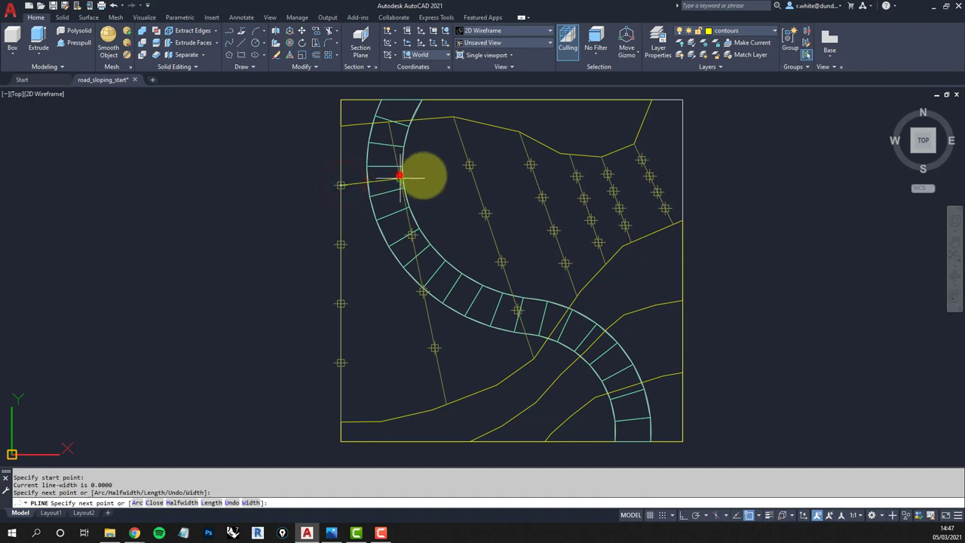
{"action": "left_click", "coordinate": [469, 164]}
{"action": "left_click", "coordinate": [531, 164]}
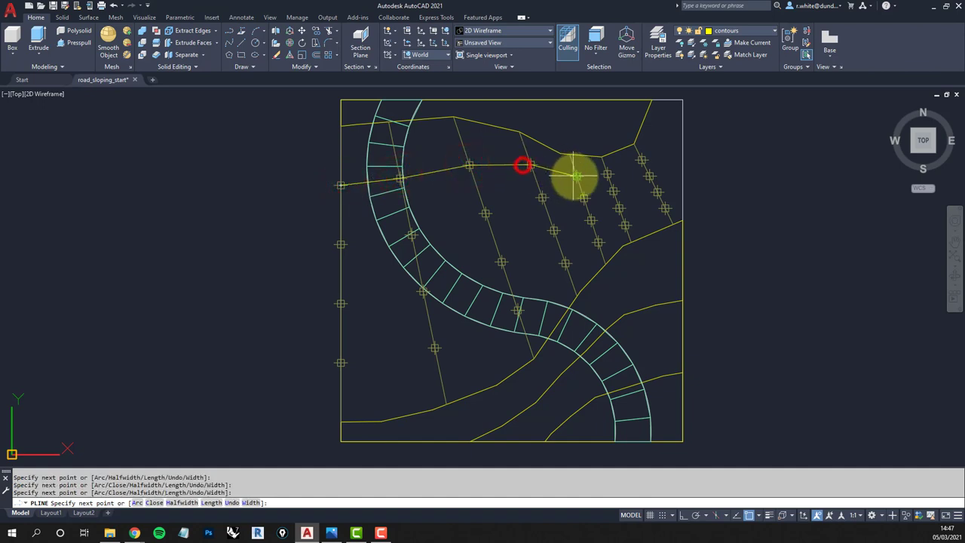
{"action": "left_click", "coordinate": [575, 176]}
{"action": "left_click", "coordinate": [608, 175]}
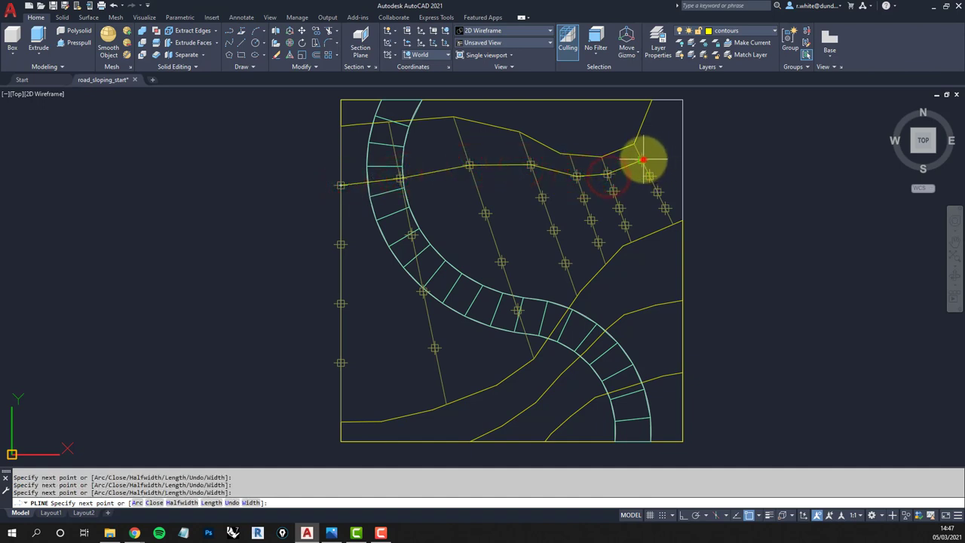
{"action": "middle_click_drag", "start_coordinate": [642, 160], "coordinate": [578, 252]}
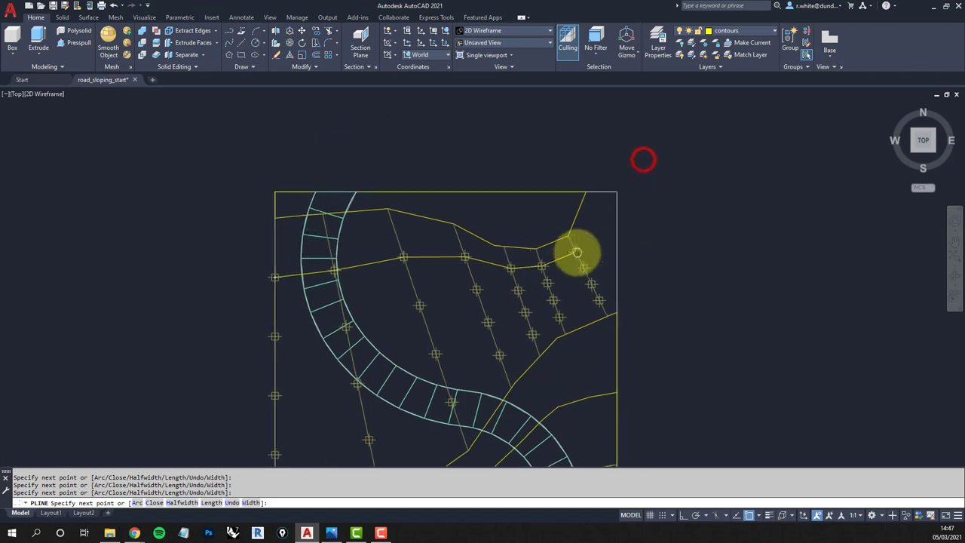
{"action": "left_click", "coordinate": [616, 193]}
{"action": "middle_click_drag", "start_coordinate": [588, 267], "coordinate": [614, 198]}
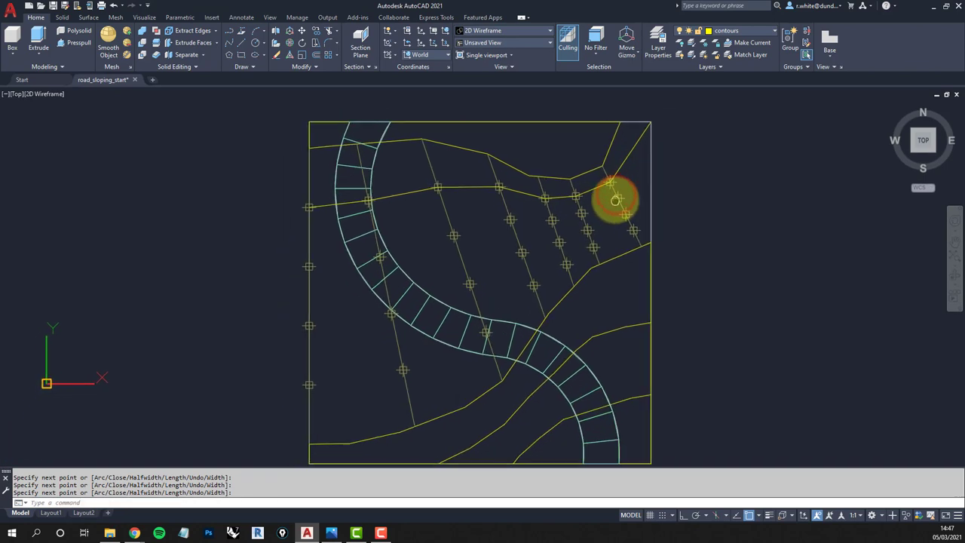
Draw a second contour polyline through the next row of points to the right boundary
{"action": "key", "text": "Return"}
{"action": "key", "text": "Return"}
{"action": "left_click", "coordinate": [309, 267]}
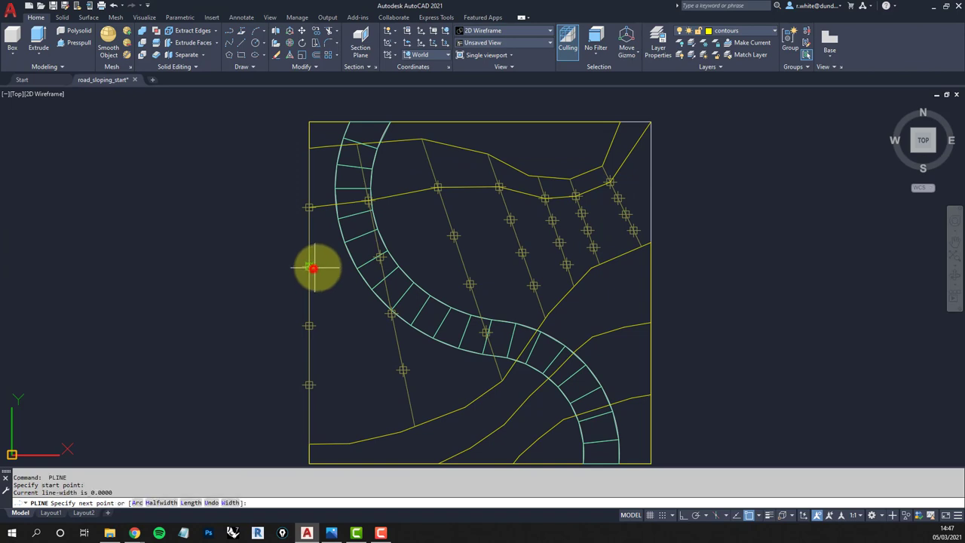
{"action": "left_click", "coordinate": [379, 257]}
{"action": "left_click", "coordinate": [453, 236]}
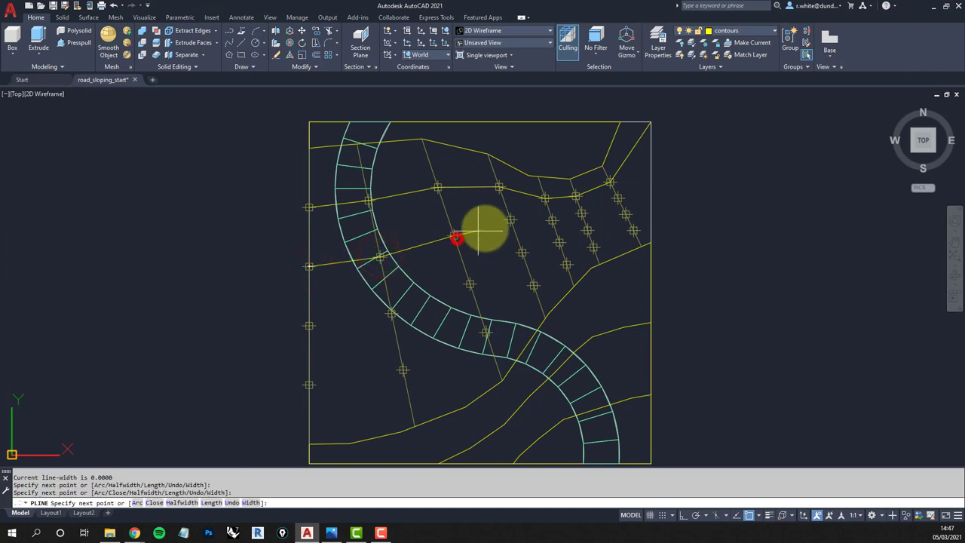
{"action": "left_click", "coordinate": [511, 219]}
{"action": "left_click", "coordinate": [556, 220]}
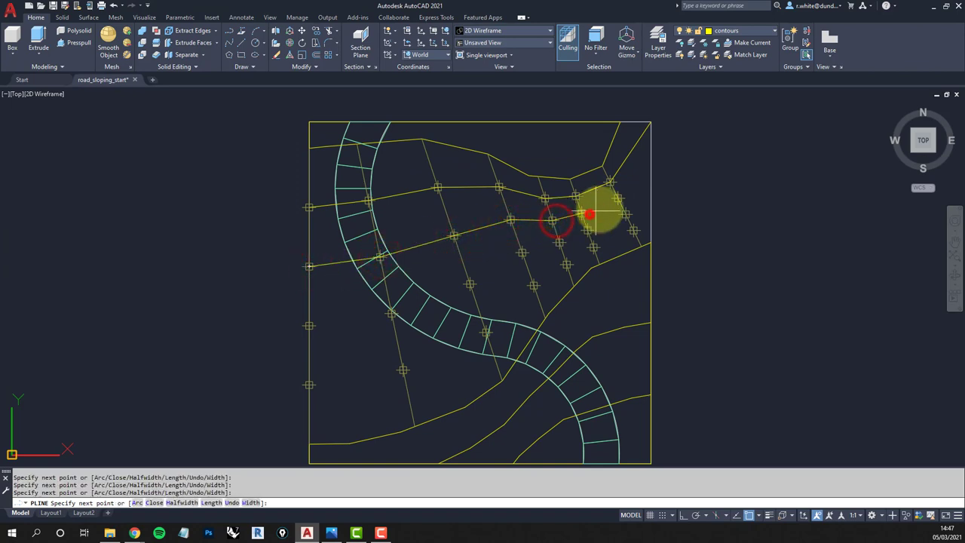
{"action": "left_click", "coordinate": [589, 215]}
{"action": "left_click", "coordinate": [618, 198]}
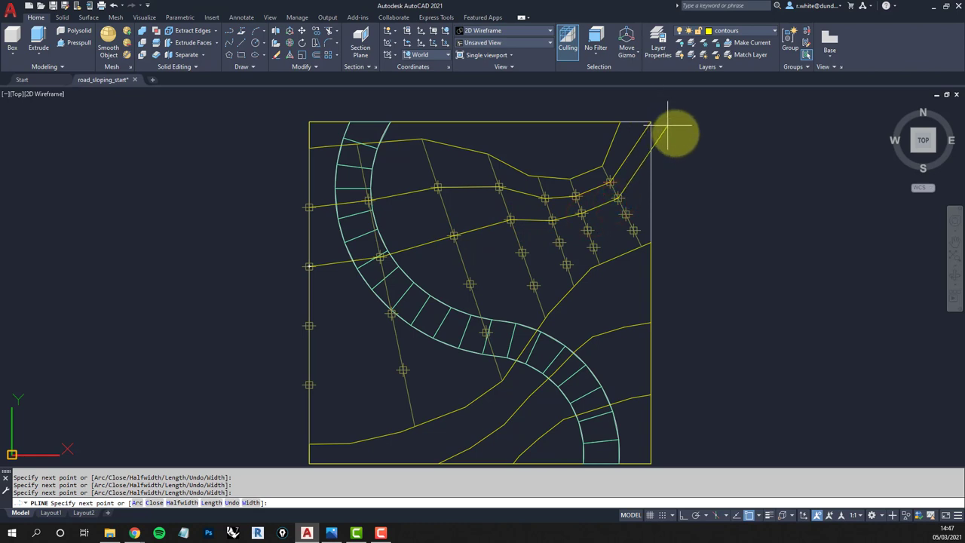
{"action": "left_click", "coordinate": [651, 166]}
{"action": "right_click", "coordinate": [651, 167]}
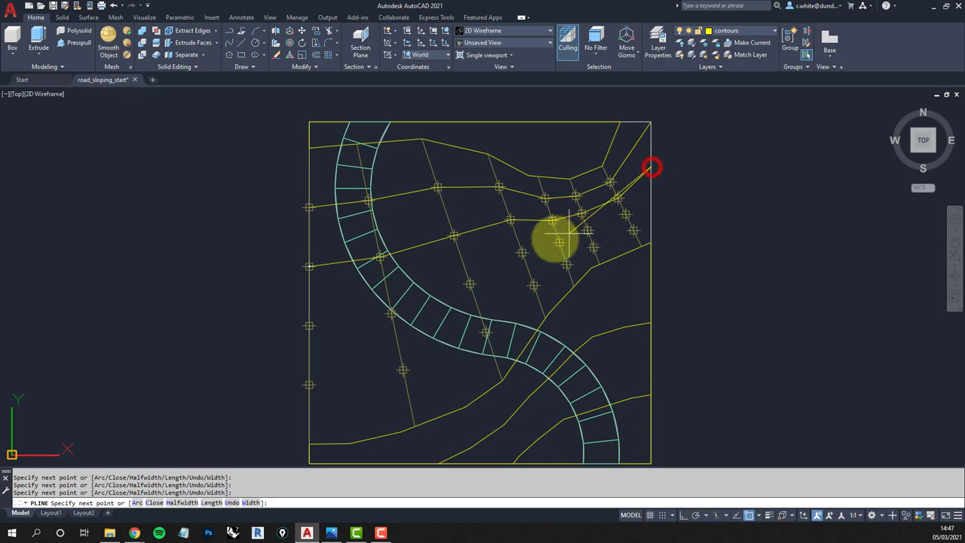
Draw another contour polyline through the next row of nodes from the left edge
{"action": "key", "text": "space"}
{"action": "left_click", "coordinate": [308, 326]}
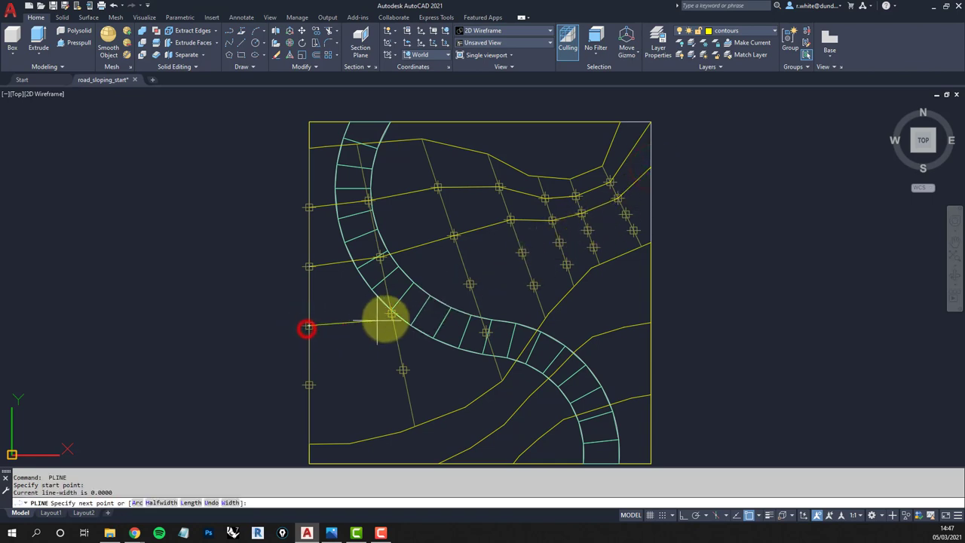
{"action": "left_click", "coordinate": [391, 313]}
{"action": "left_click", "coordinate": [470, 285]}
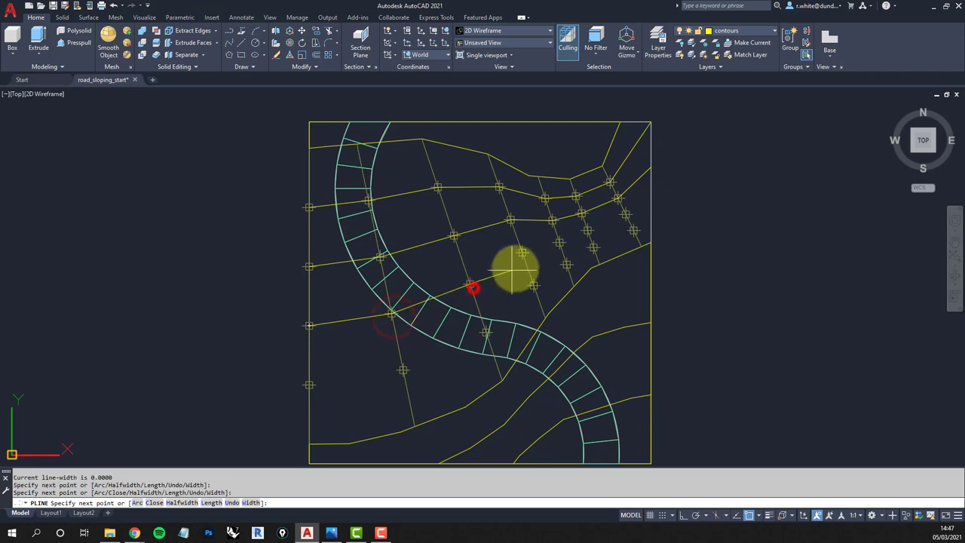
{"action": "left_click", "coordinate": [521, 252]}
{"action": "left_click", "coordinate": [557, 241]}
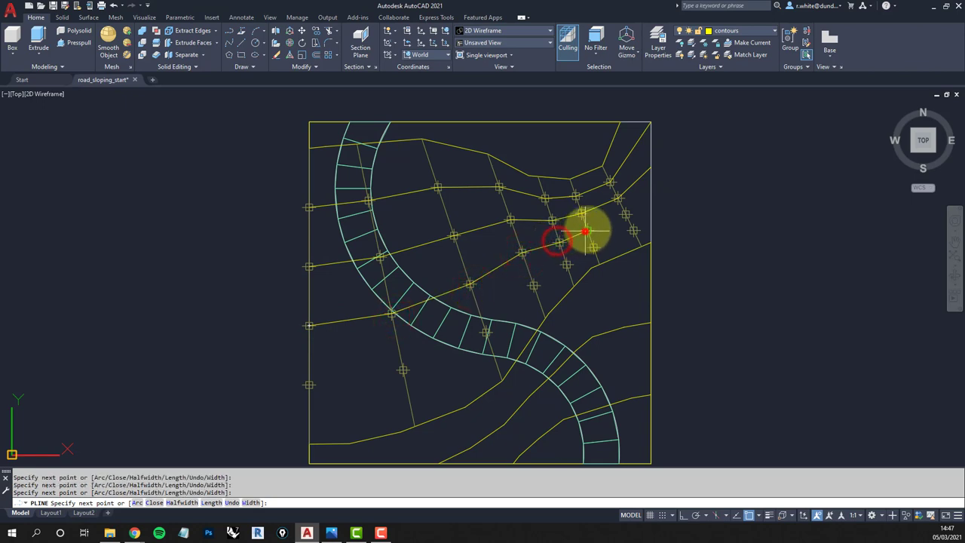
{"action": "left_click", "coordinate": [586, 231]}
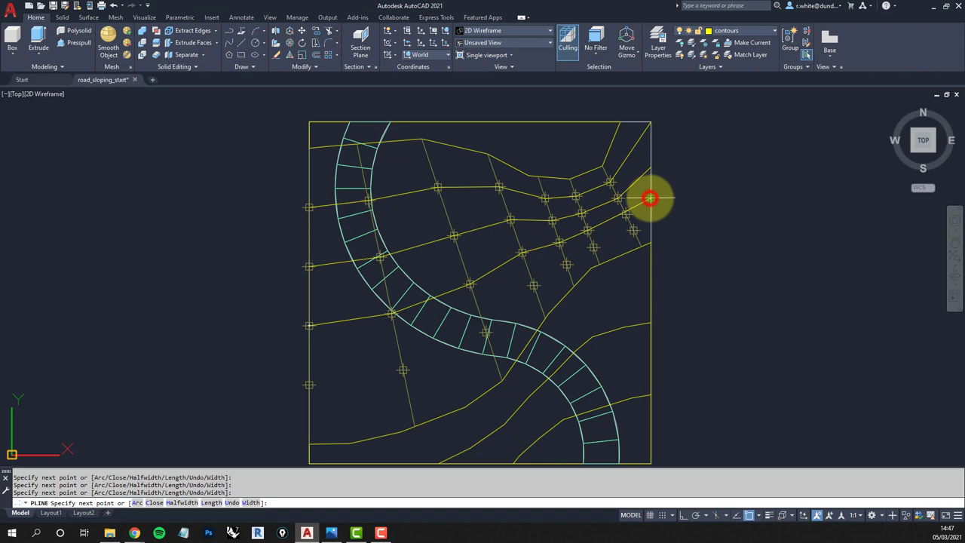
{"action": "key", "text": "Return"}
{"action": "key", "text": "Return"}
Draw a further contour through the next row of nodes, replacing a misplaced vertex
{"action": "middle_click_drag", "start_coordinate": [553, 263], "coordinate": [552, 229]}
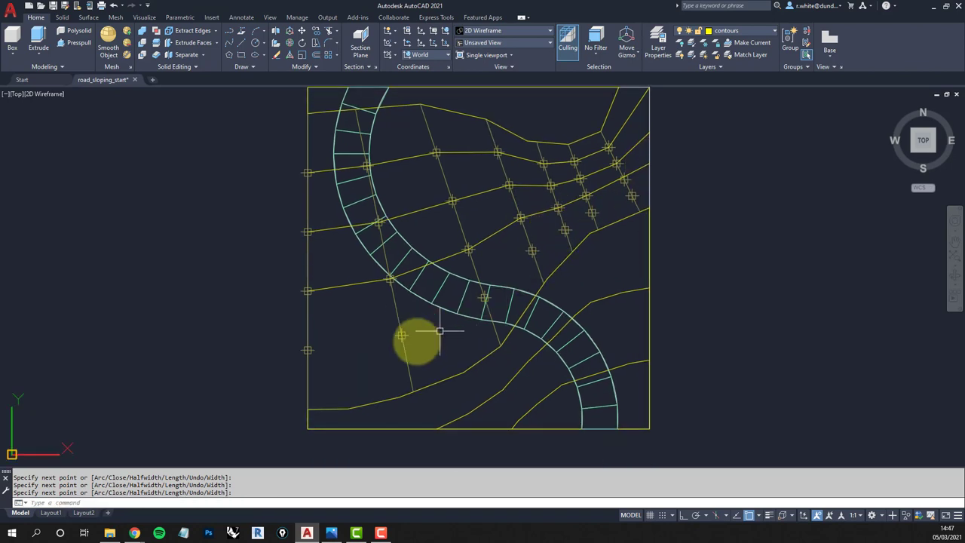
{"action": "left_click", "coordinate": [308, 349]}
{"action": "left_click", "coordinate": [401, 336]}
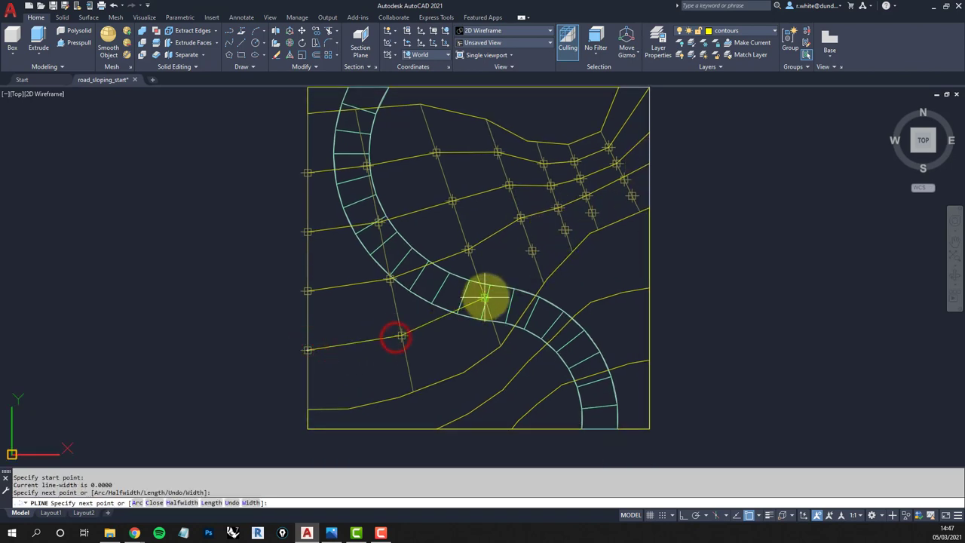
{"action": "left_click", "coordinate": [485, 297]}
{"action": "left_click", "coordinate": [533, 251]}
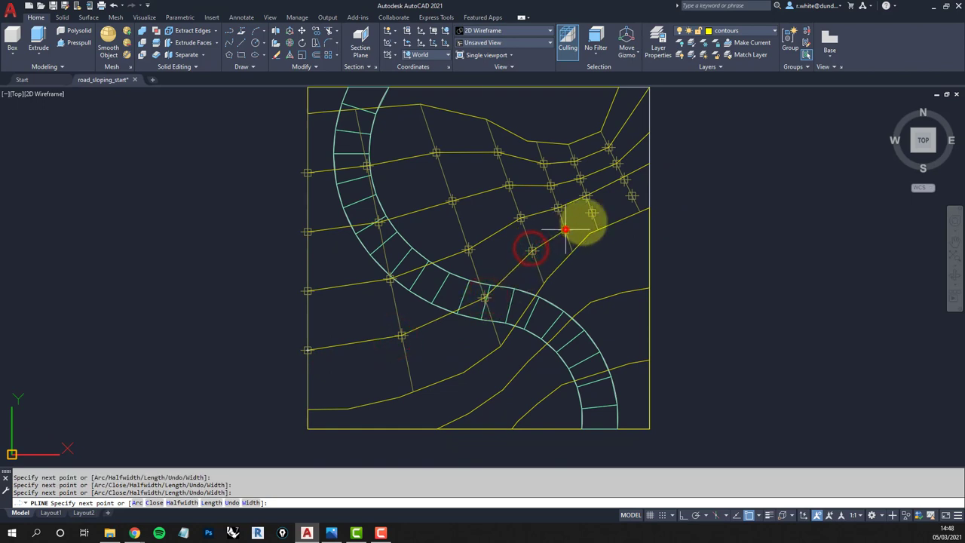
{"action": "left_click", "coordinate": [592, 217]}
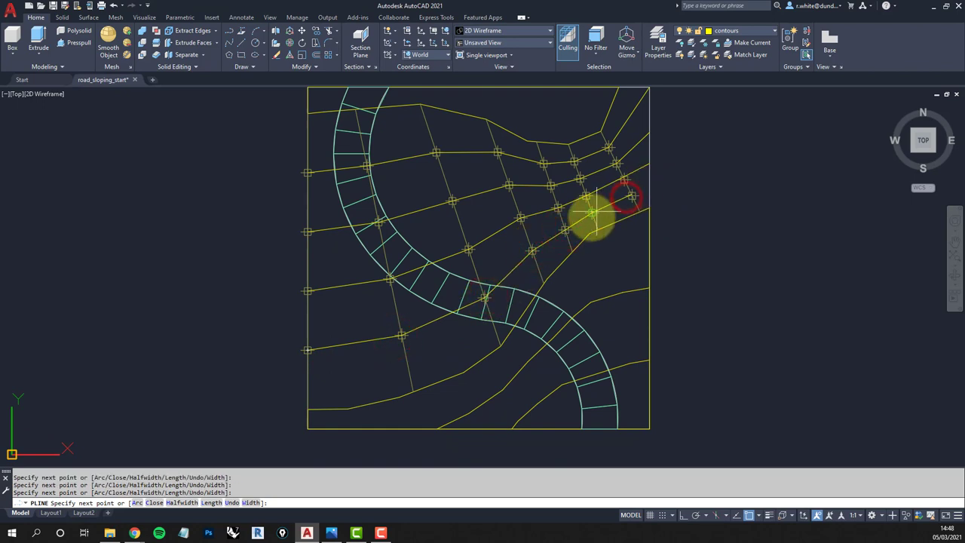
{"action": "scroll", "coordinate": [646, 198], "scroll_direction": "up", "scroll_amount": 6}
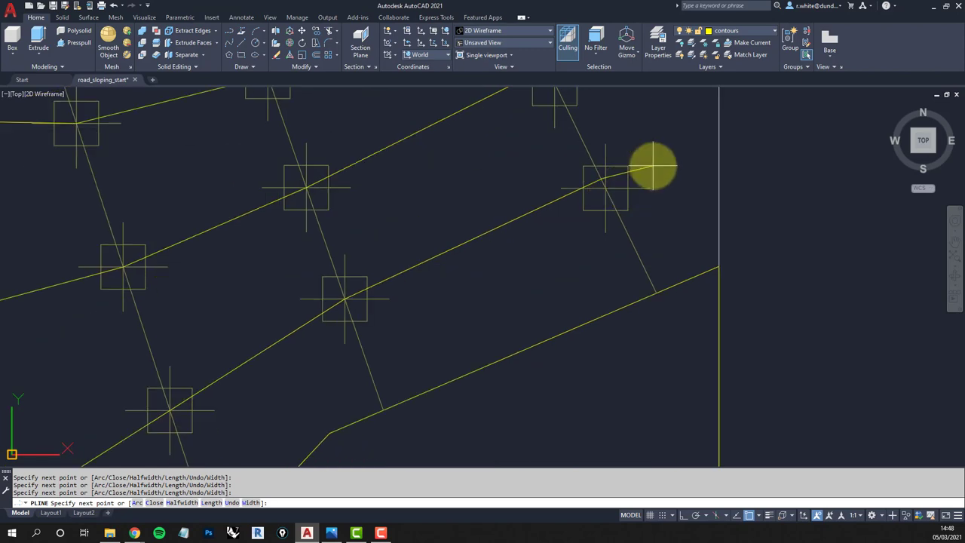
{"action": "key", "text": "Return"}
{"action": "scroll", "coordinate": [584, 193], "scroll_direction": "down", "scroll_amount": 7}
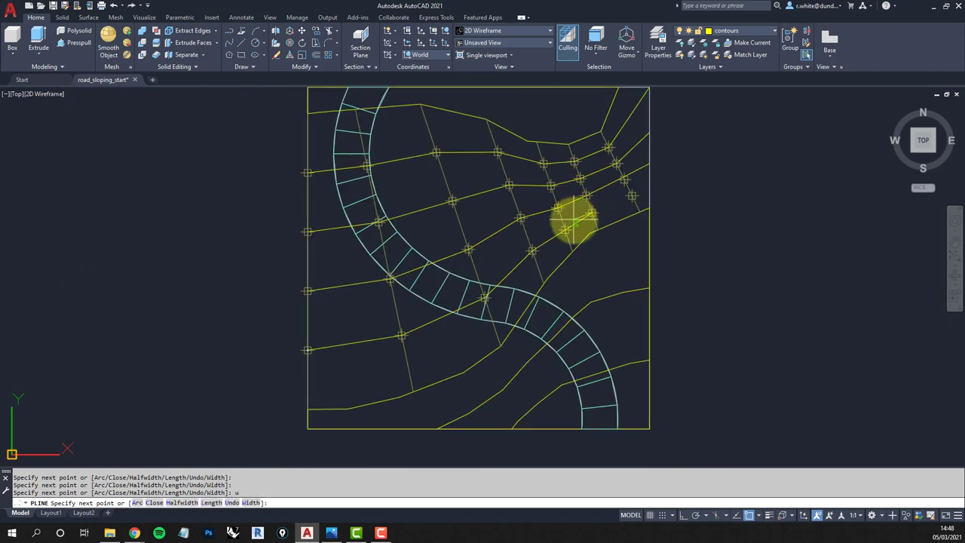
{"action": "left_click", "coordinate": [627, 200]}
{"action": "scroll", "coordinate": [646, 187], "scroll_direction": "up", "scroll_amount": 5}
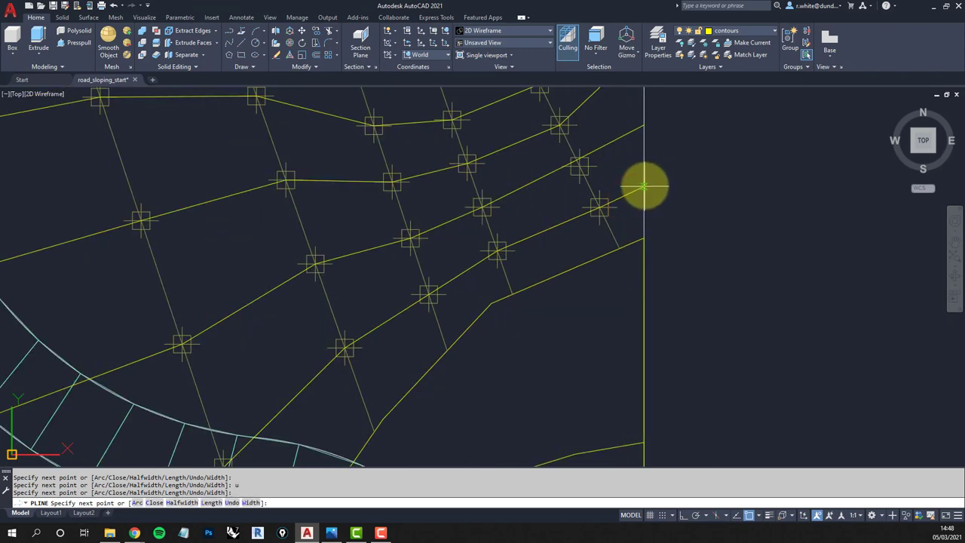
{"action": "scroll", "coordinate": [644, 184], "scroll_direction": "down", "scroll_amount": 5}
In an oblique 3D view, LIST two contour polylines to confirm Z 7000 and 9000
{"action": "mouse_move", "coordinate": [586, 308]}
{"action": "middle_mouse_down", "text": "shift"}
{"action": "mouse_move", "coordinate": [556, 306]}
{"action": "mouse_move", "coordinate": [541, 241]}
{"action": "mouse_move", "coordinate": [520, 203]}
{"action": "mouse_move", "coordinate": [439, 161]}
{"action": "mouse_move", "coordinate": [517, 206]}
{"action": "mouse_move", "coordinate": [524, 218]}
{"action": "mouse_move", "coordinate": [505, 245]}
{"action": "middle_mouse_up", "text": "shift"}
{"action": "scroll", "coordinate": [504, 245], "scroll_direction": "up", "scroll_amount": 2}
{"action": "key", "text": "Escape"}
{"action": "key", "text": "Escape"}
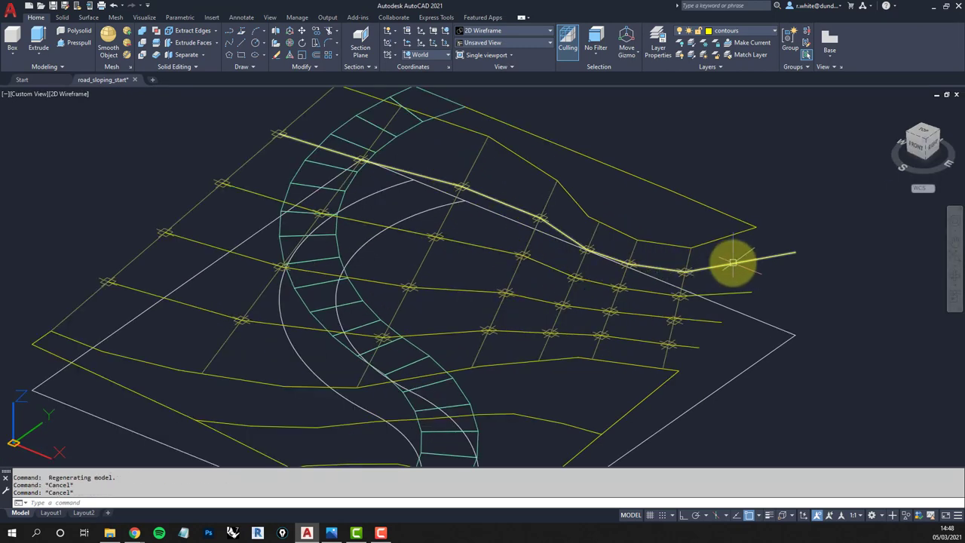
{"action": "type", "text": "list"}
{"action": "key", "text": "Return"}
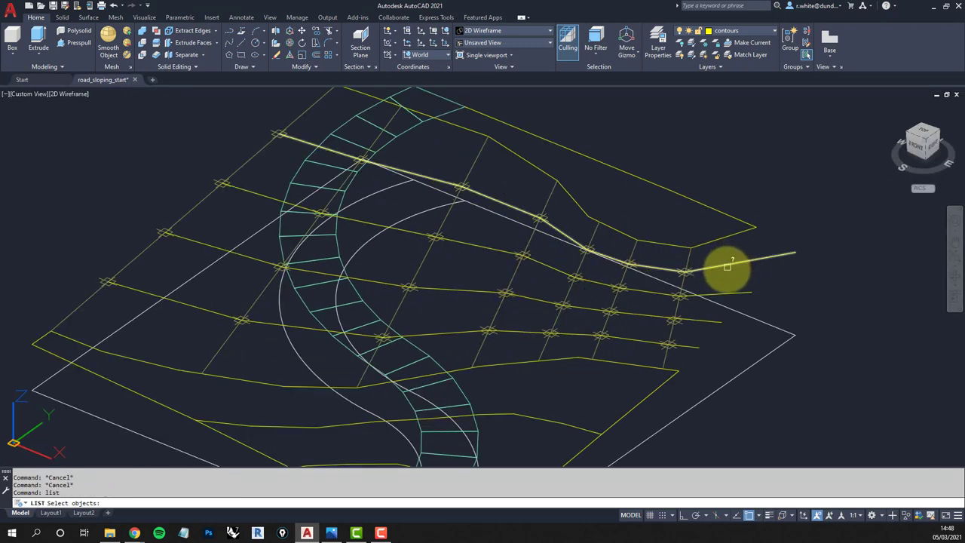
{"action": "left_click", "coordinate": [697, 320]}
{"action": "key", "text": "Return"}
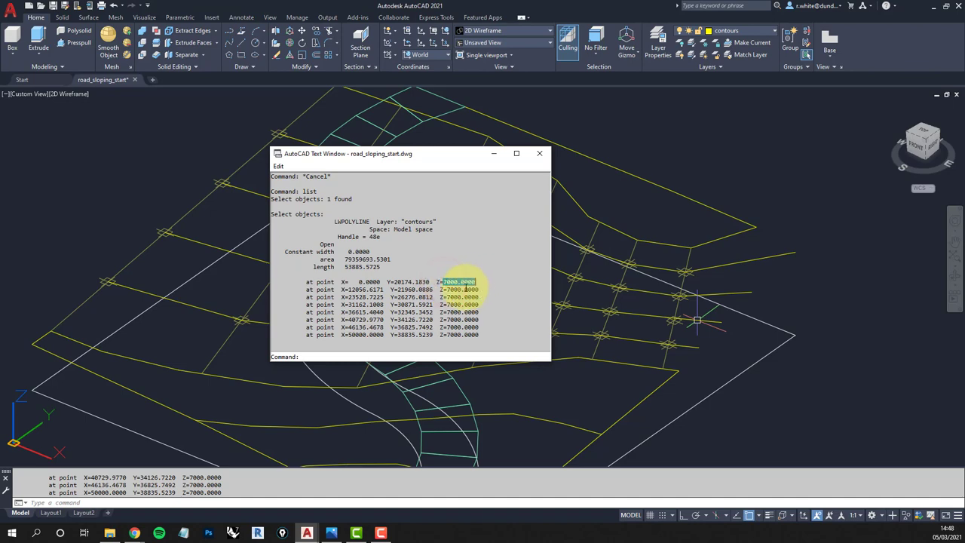
{"action": "left_click", "coordinate": [540, 153]}
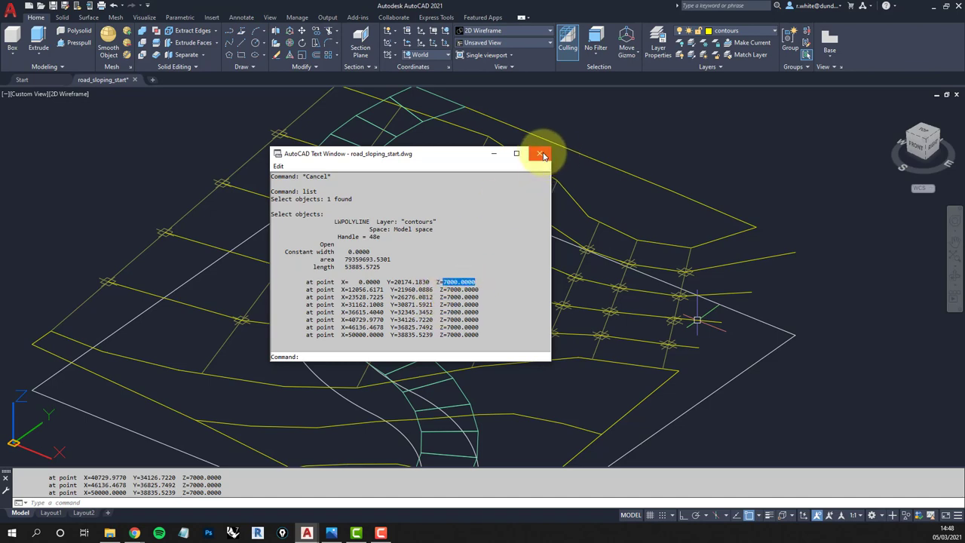
{"action": "key", "text": "Return"}
{"action": "left_click", "coordinate": [723, 263]}
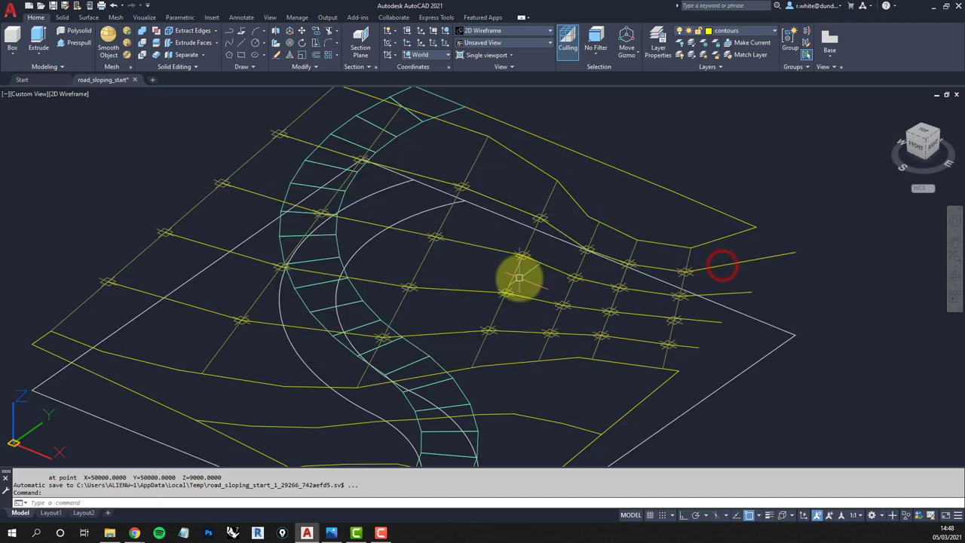
{"action": "right_click", "coordinate": [725, 270]}
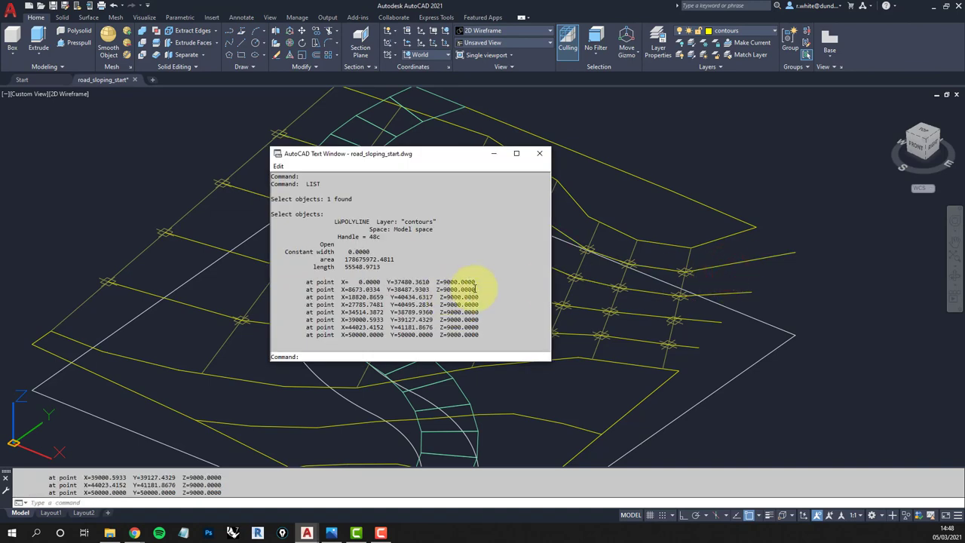
{"action": "left_click", "coordinate": [538, 155]}
Reorient the 3D view and turn off the interpolate points layer
{"action": "middle_click_drag", "start_coordinate": [410, 176], "coordinate": [597, 260], "text": "shift"}
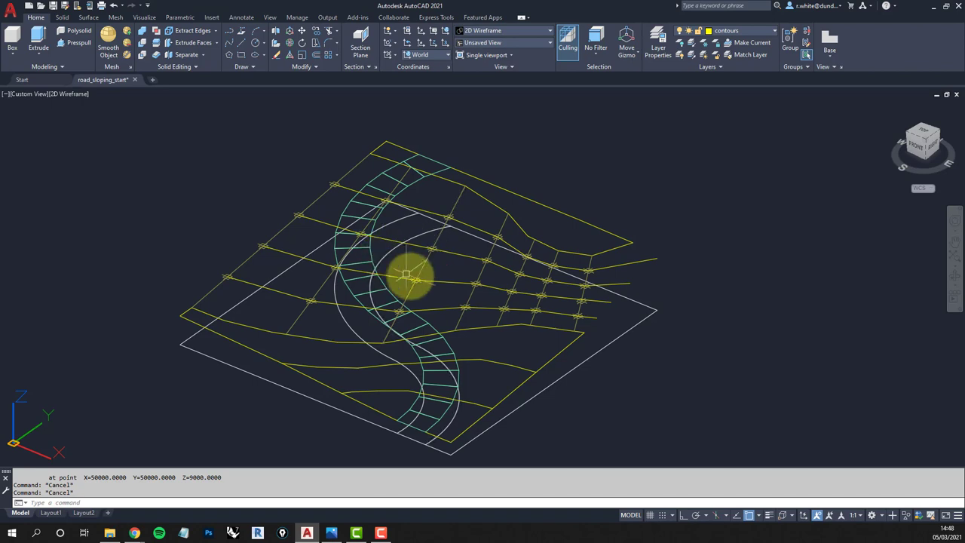
{"action": "mouse_move", "coordinate": [415, 276]}
{"action": "middle_mouse_down"}
{"action": "mouse_move", "coordinate": [451, 245]}
{"action": "mouse_move", "coordinate": [481, 273]}
{"action": "middle_mouse_up"}
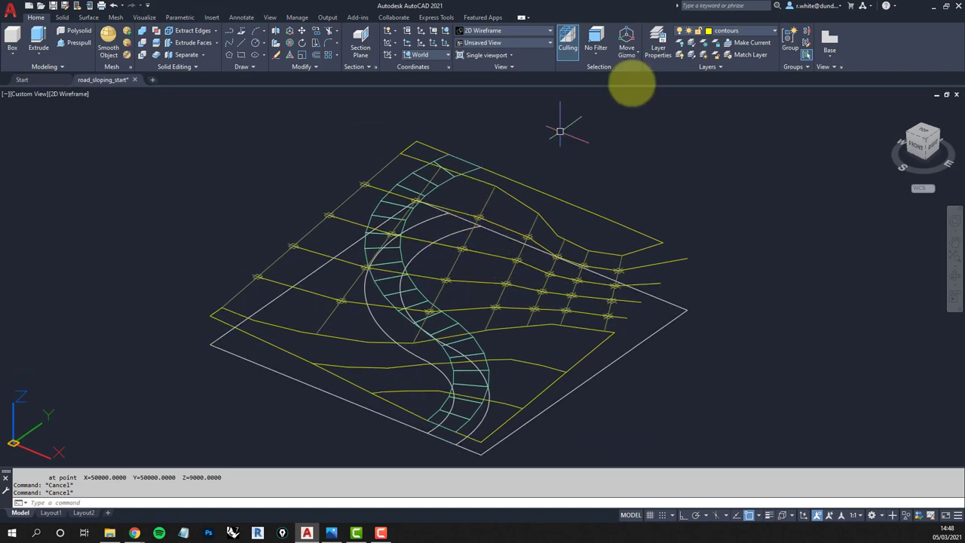
{"action": "key", "text": "Escape"}
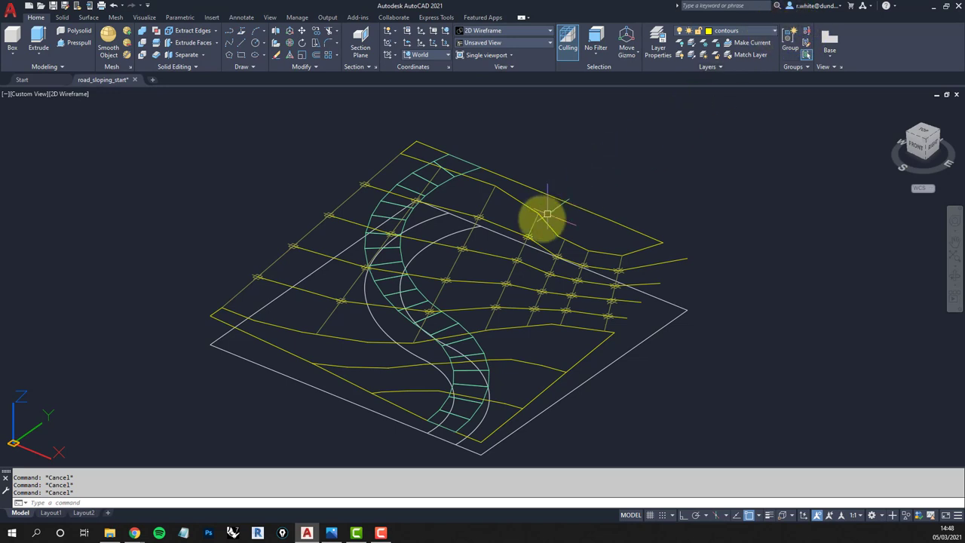
{"action": "left_click", "coordinate": [775, 32]}
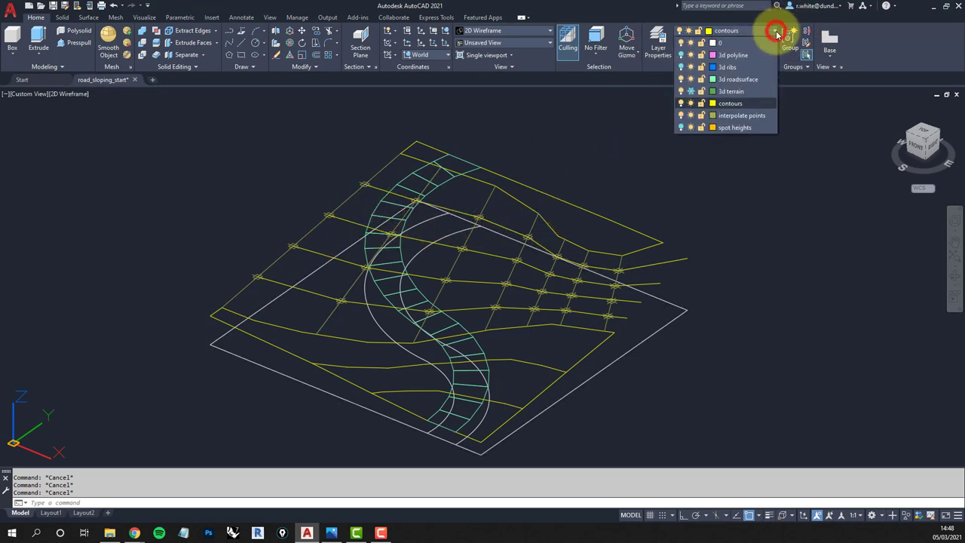
{"action": "left_click", "coordinate": [681, 116]}
{"action": "left_click", "coordinate": [542, 156]}
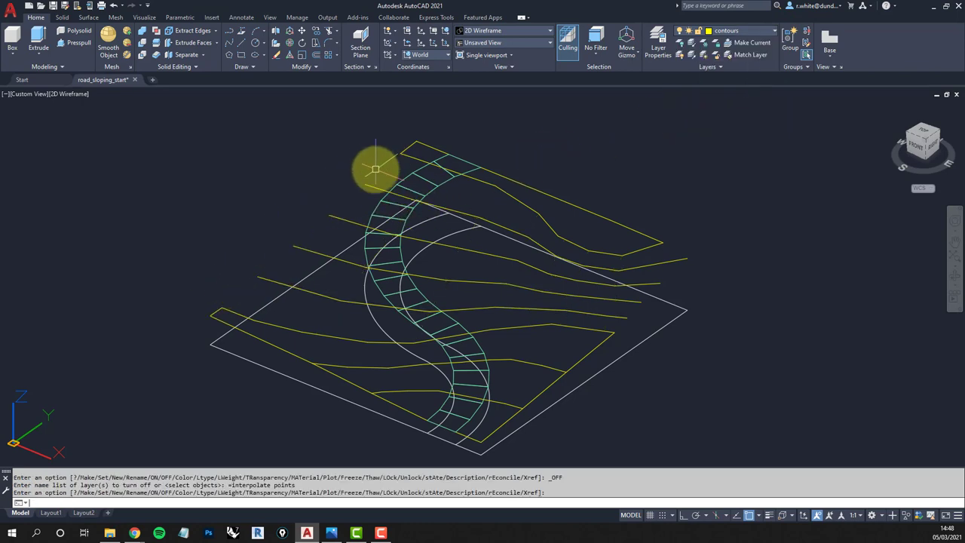
Draw a line up the terrain's left edge joining the contour ends
{"action": "type", "text": "l"}
{"action": "key", "text": "Return"}
{"action": "left_click", "coordinate": [219, 306]}
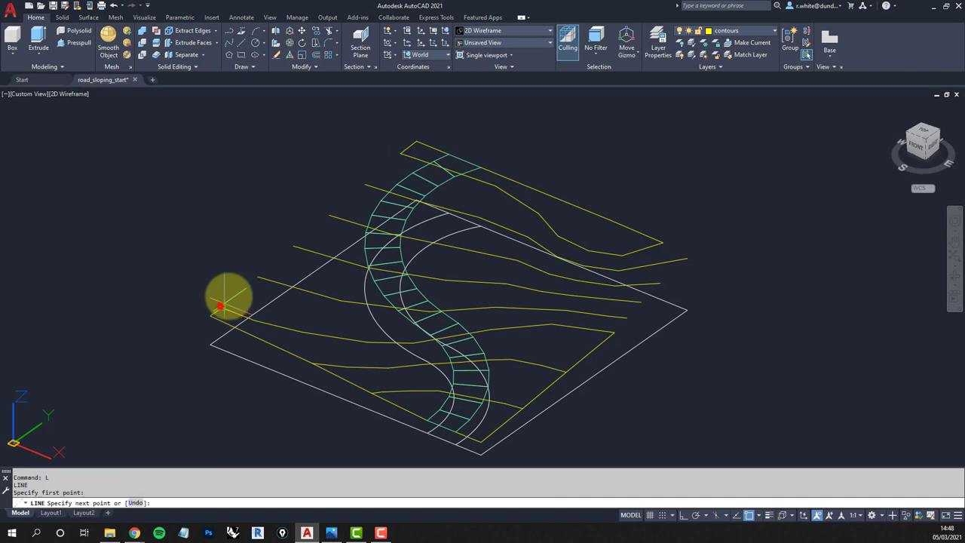
{"action": "left_click", "coordinate": [257, 275]}
{"action": "left_click", "coordinate": [295, 244]}
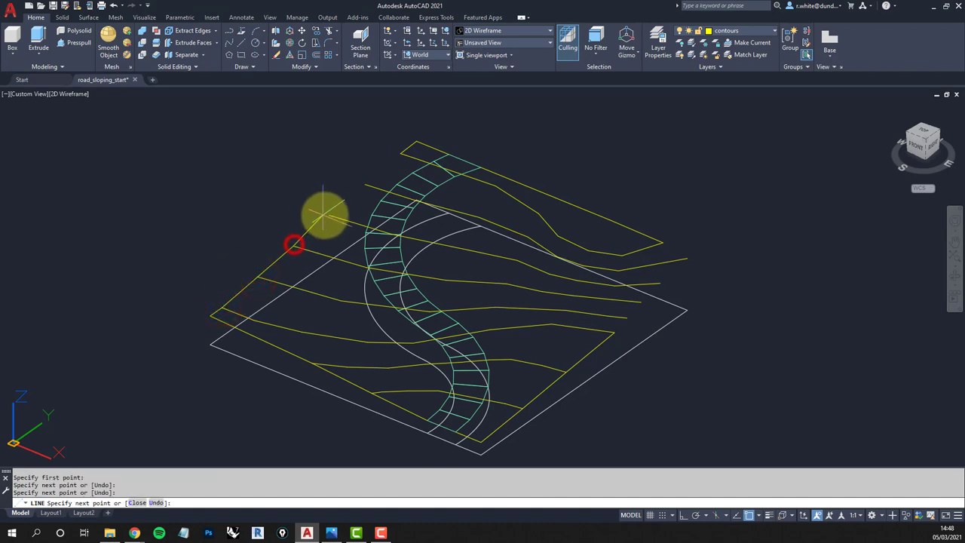
{"action": "left_click", "coordinate": [329, 217]}
{"action": "left_click", "coordinate": [366, 183]}
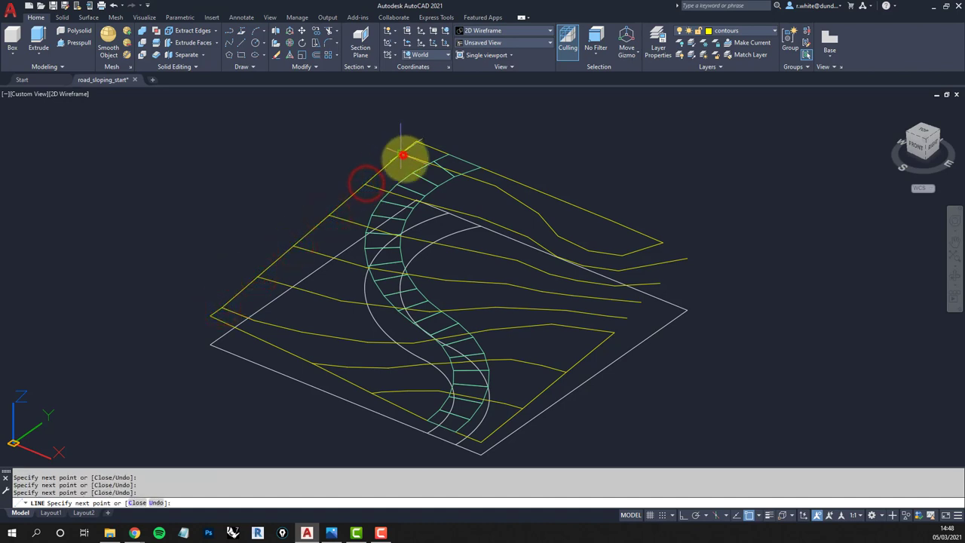
{"action": "left_click", "coordinate": [403, 156]}
{"action": "key", "text": "Return"}
{"action": "key", "text": "Return"}
Draw a line up the right edge joining the contour ends, then orbit to check
{"action": "left_click", "coordinate": [609, 332]}
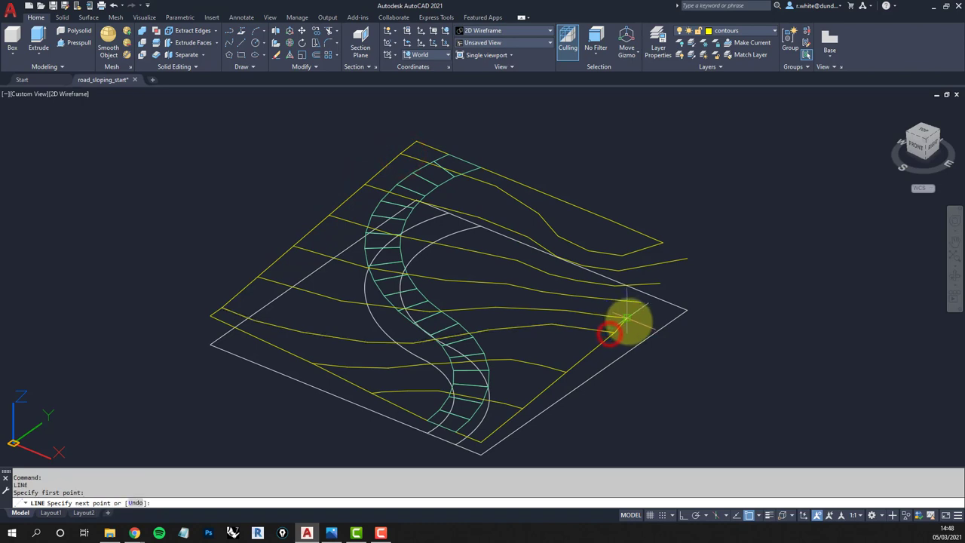
{"action": "left_click", "coordinate": [629, 323]}
{"action": "left_click", "coordinate": [642, 303]}
{"action": "left_click", "coordinate": [661, 287]}
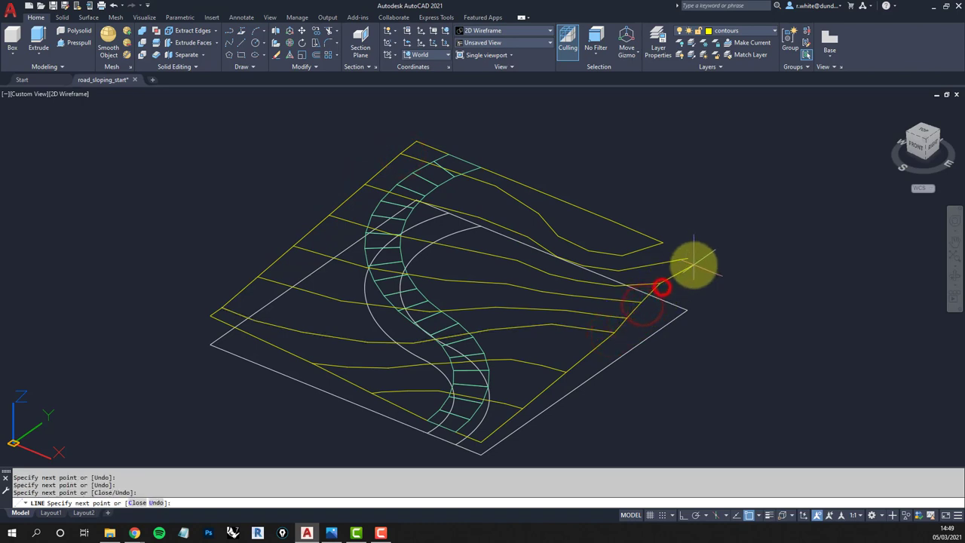
{"action": "left_click", "coordinate": [691, 257]}
{"action": "left_click", "coordinate": [664, 241]}
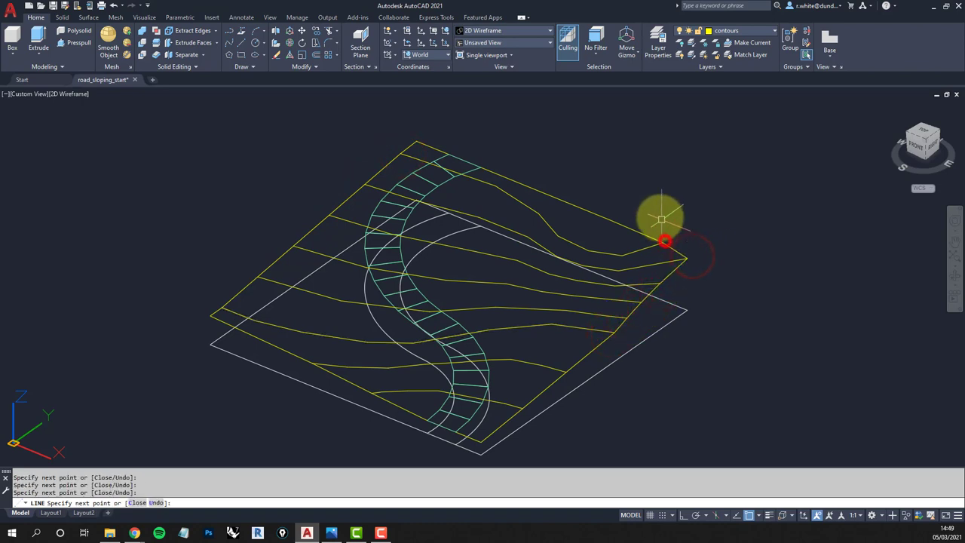
{"action": "key", "text": "Return"}
{"action": "middle_click_drag", "start_coordinate": [494, 288], "coordinate": [543, 274], "text": "shift"}
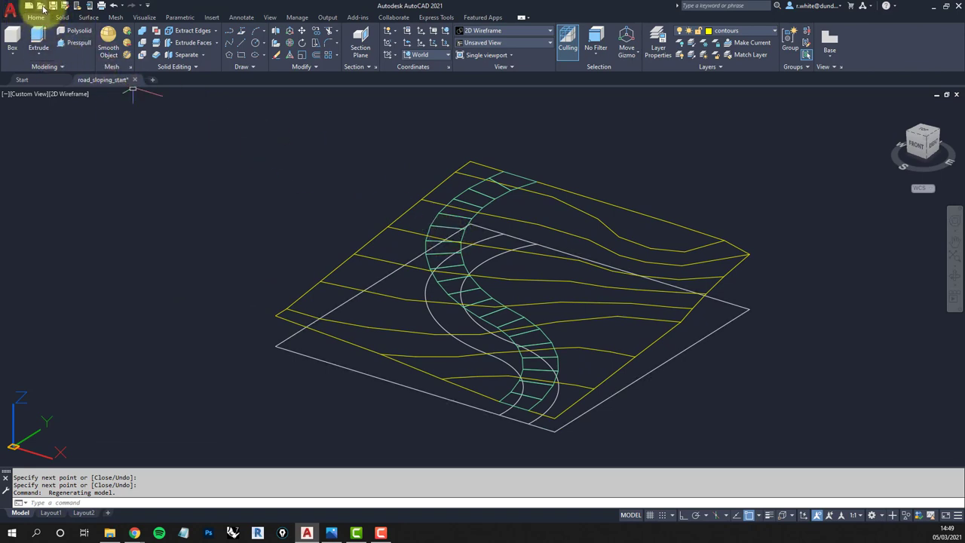
Begin opening road_sloping_stage3.dwg, then cancel to stay in the current drawing
{"action": "left_click", "coordinate": [43, 7]}
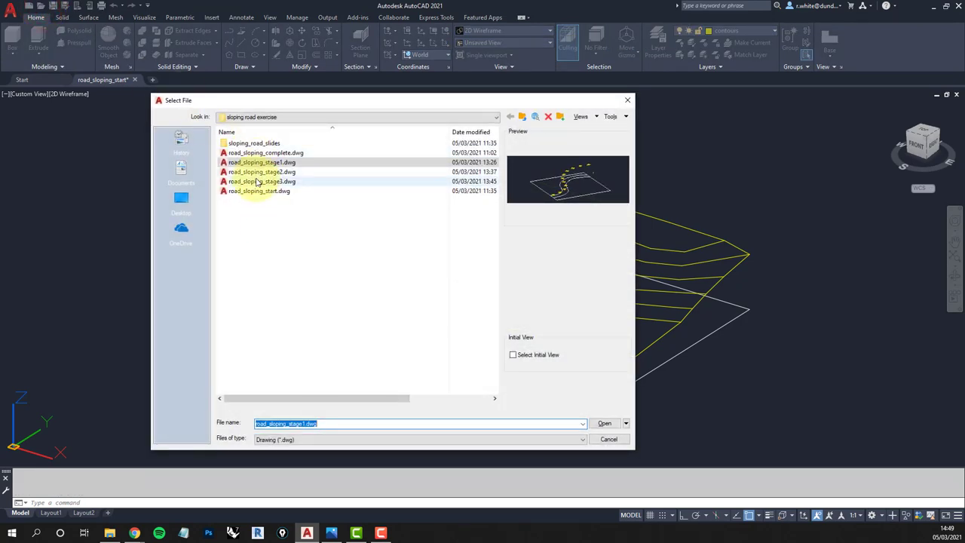
{"action": "left_click", "coordinate": [260, 182]}
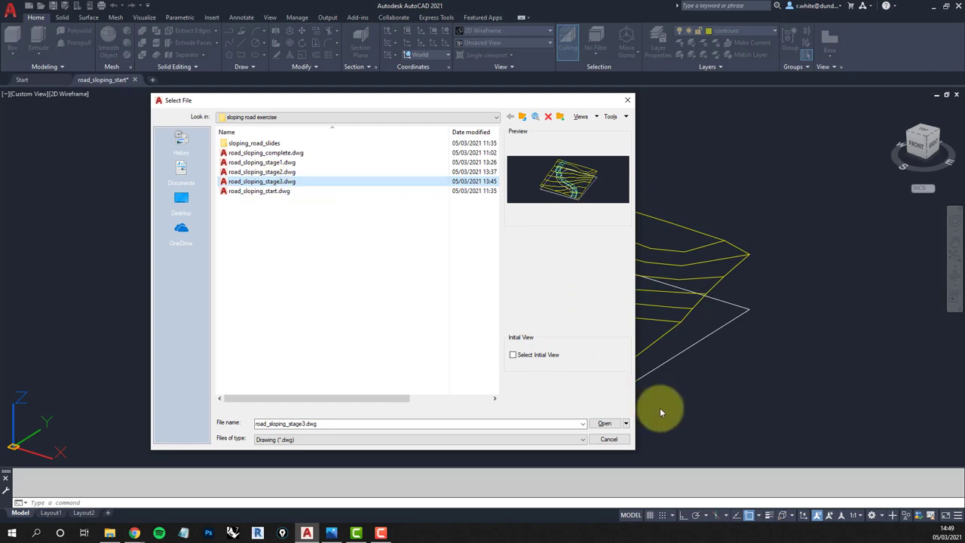
{"action": "left_click", "coordinate": [609, 440]}
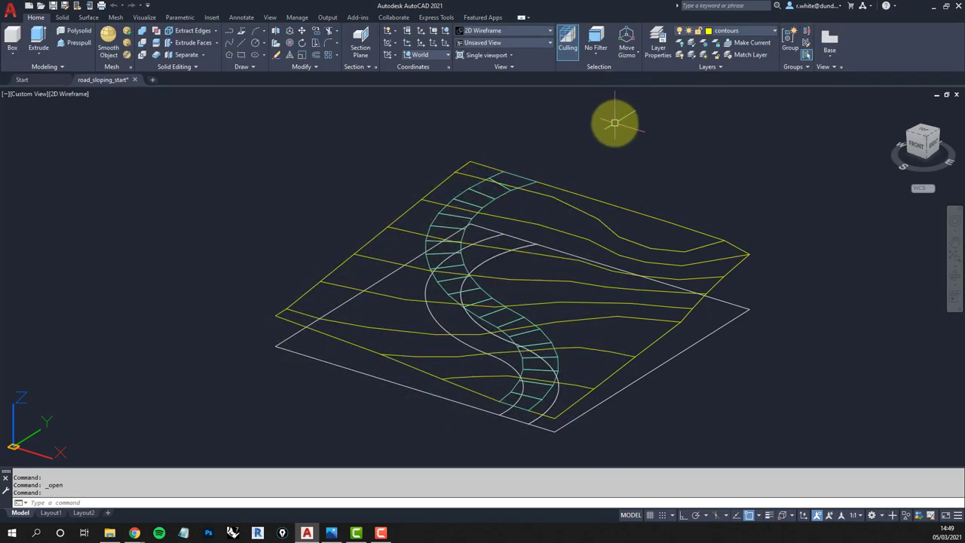
Thaw 3d terrain and make it current, turn off layer 0, and frame the road curve
{"action": "left_click", "coordinate": [775, 35]}
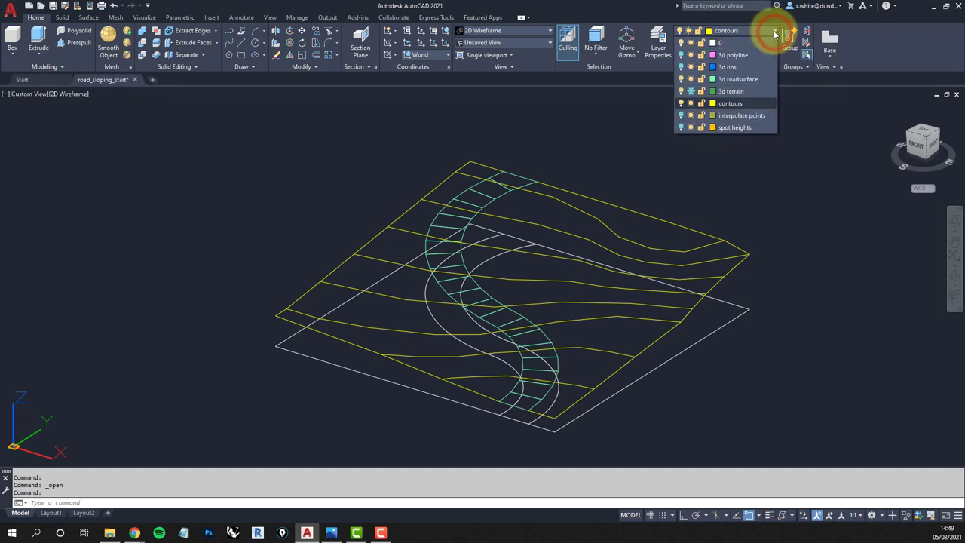
{"action": "left_click", "coordinate": [691, 91]}
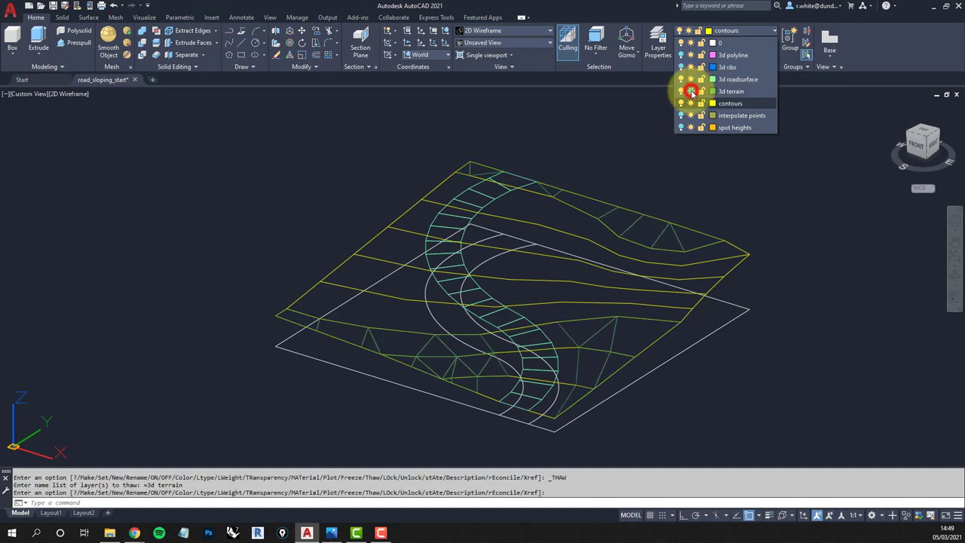
{"action": "left_click", "coordinate": [732, 91]}
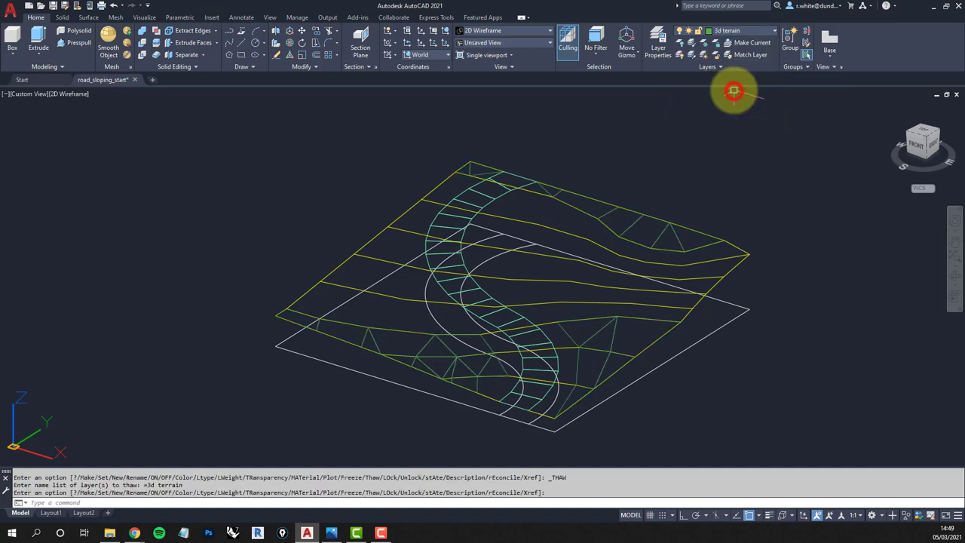
{"action": "left_click", "coordinate": [774, 35]}
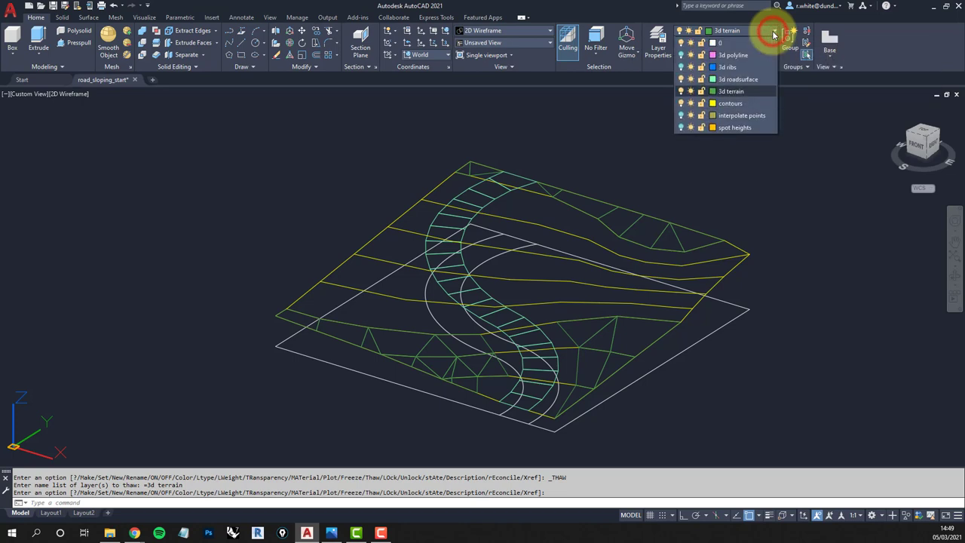
{"action": "left_click", "coordinate": [681, 43]}
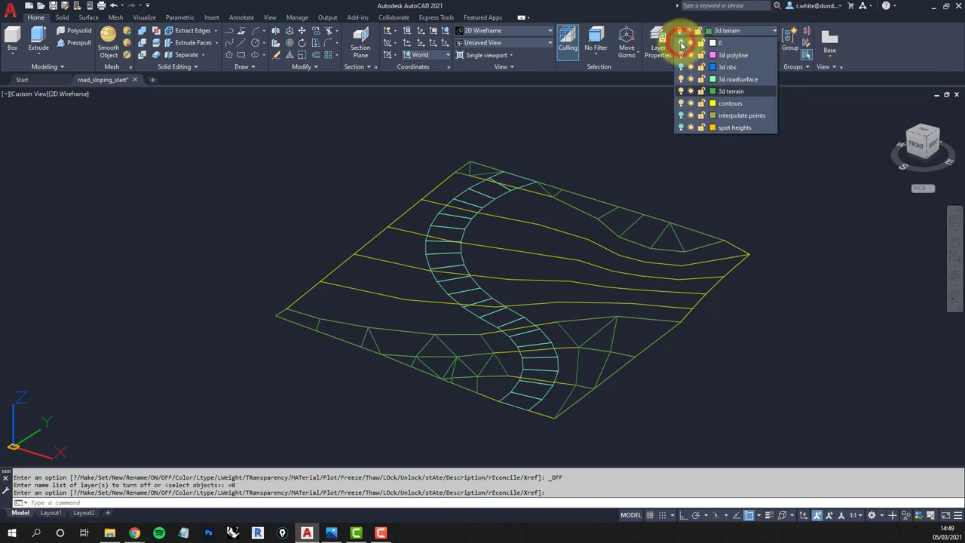
{"action": "left_click", "coordinate": [626, 155]}
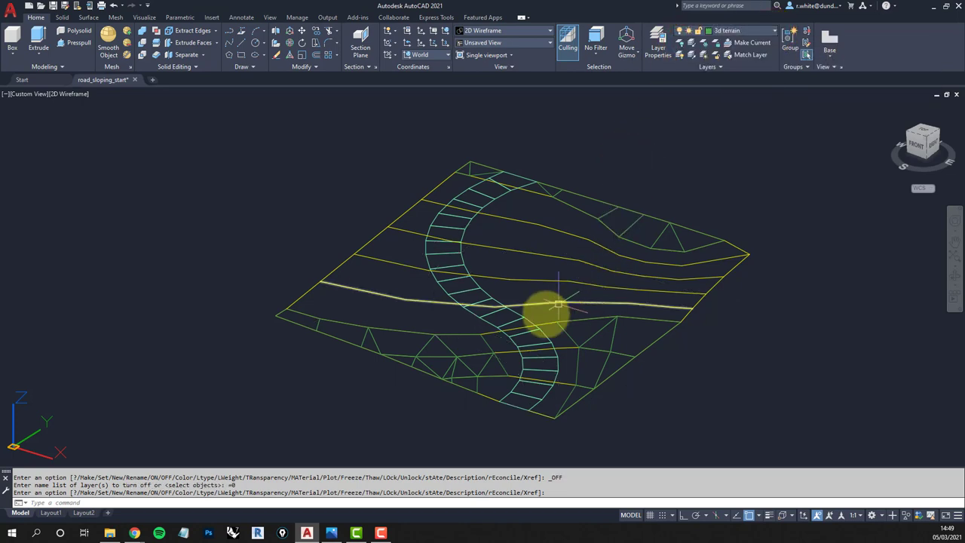
{"action": "scroll", "coordinate": [511, 394], "scroll_direction": "up", "scroll_amount": 5}
{"action": "middle_click_drag", "start_coordinate": [530, 390], "coordinate": [534, 340]}
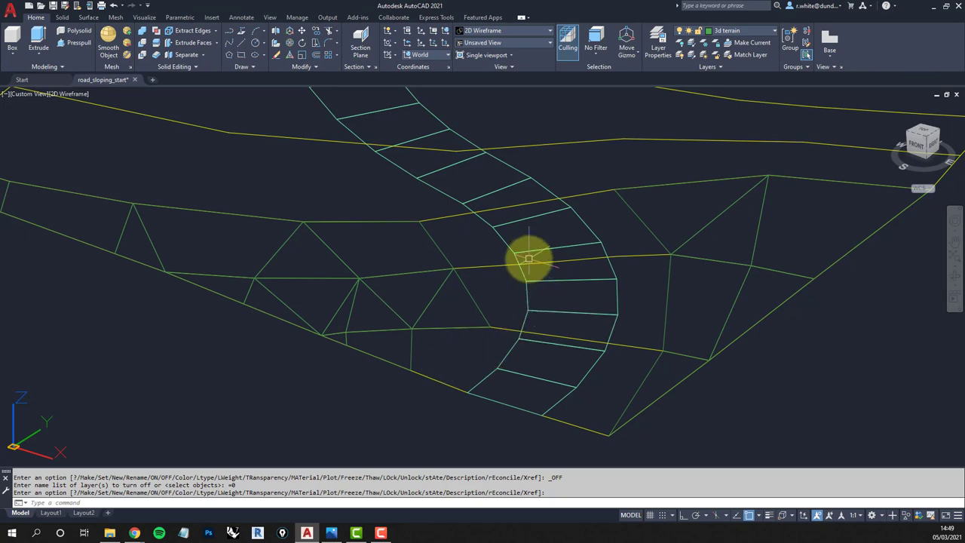
{"action": "scroll", "coordinate": [528, 259], "scroll_direction": "down", "scroll_amount": 3}
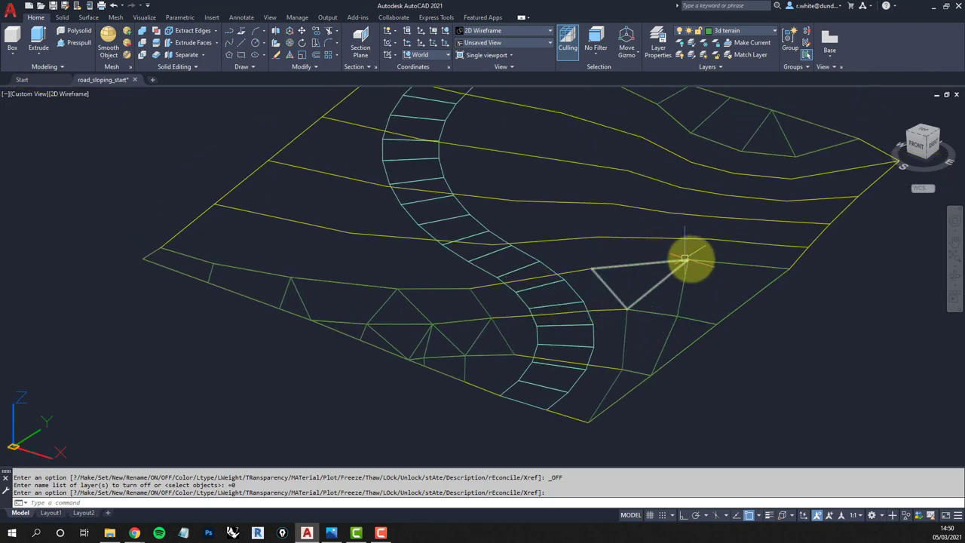
{"action": "scroll", "coordinate": [602, 309], "scroll_direction": "up", "scroll_amount": 5}
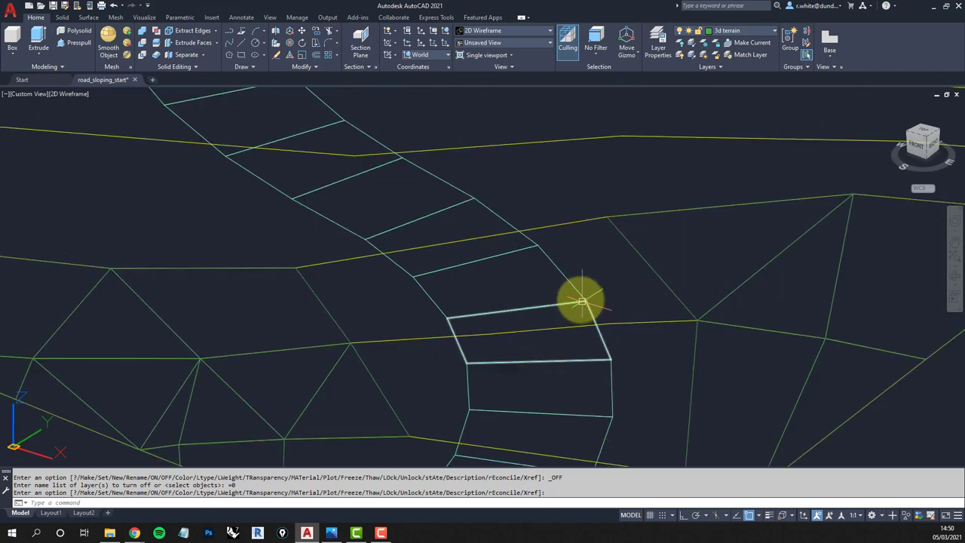
{"action": "middle_click_drag", "start_coordinate": [566, 244], "coordinate": [537, 260]}
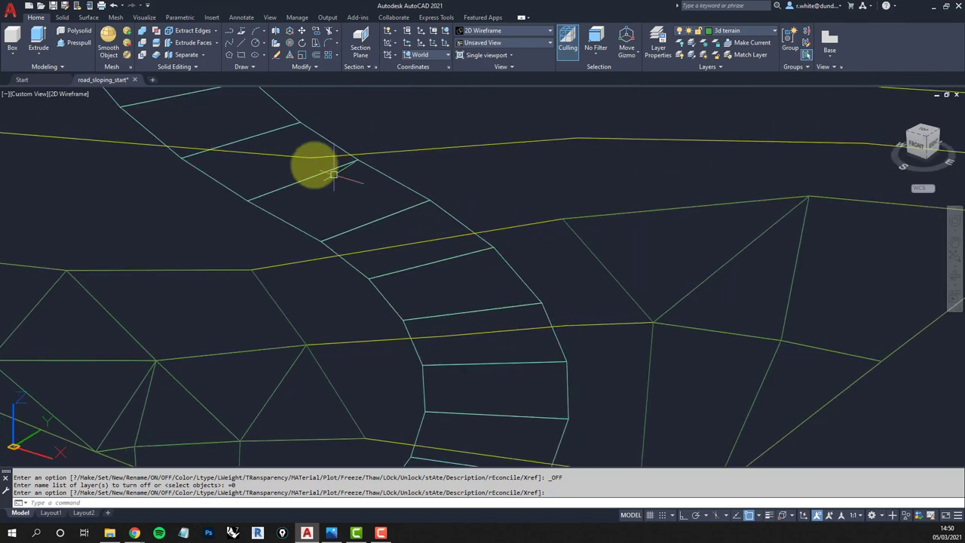
Switch to the Shaded with edges visual style, start 3DFACE, and adjust an object snap mode
{"action": "left_click", "coordinate": [66, 94]}
{"action": "left_click", "coordinate": [102, 176]}
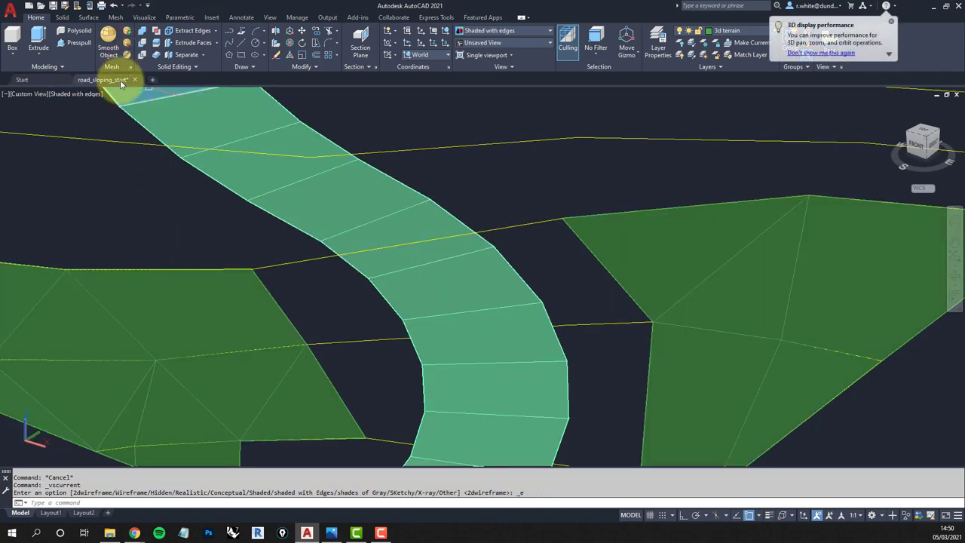
{"action": "key", "text": "Escape"}
{"action": "type", "text": "DFACE"}
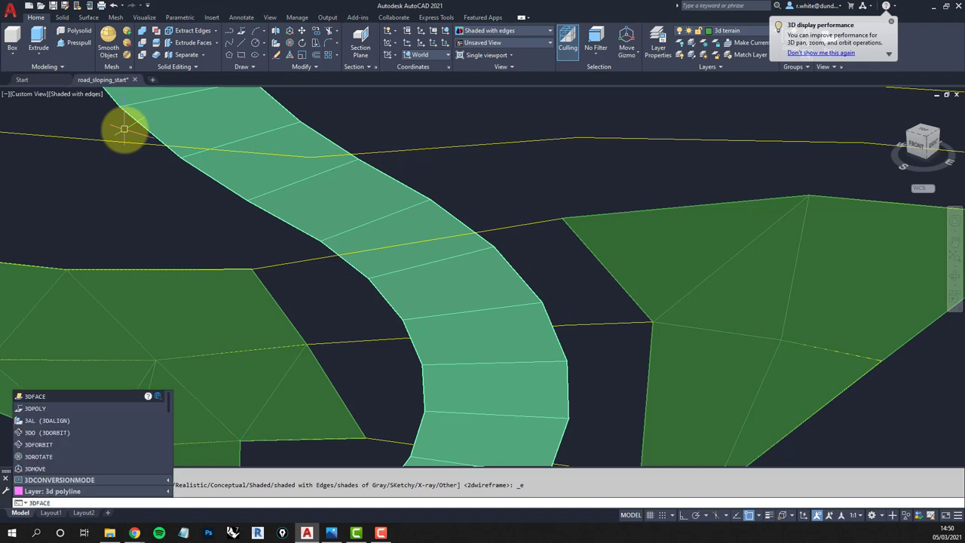
{"action": "key", "text": "Return"}
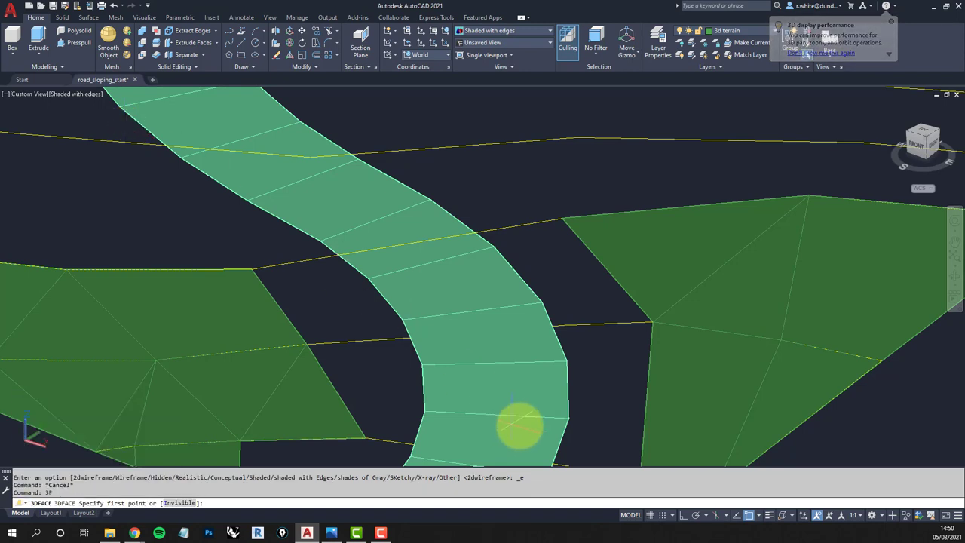
{"action": "left_click", "coordinate": [761, 516]}
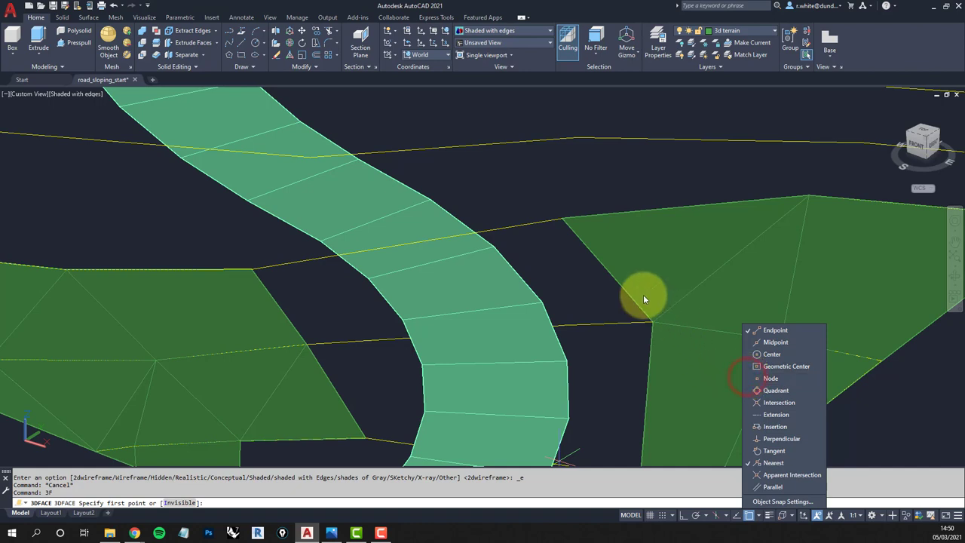
{"action": "left_click", "coordinate": [599, 287]}
Add the first three-sided 3D faces between the terrain and the road's lower bend
{"action": "left_click", "coordinate": [565, 218]}
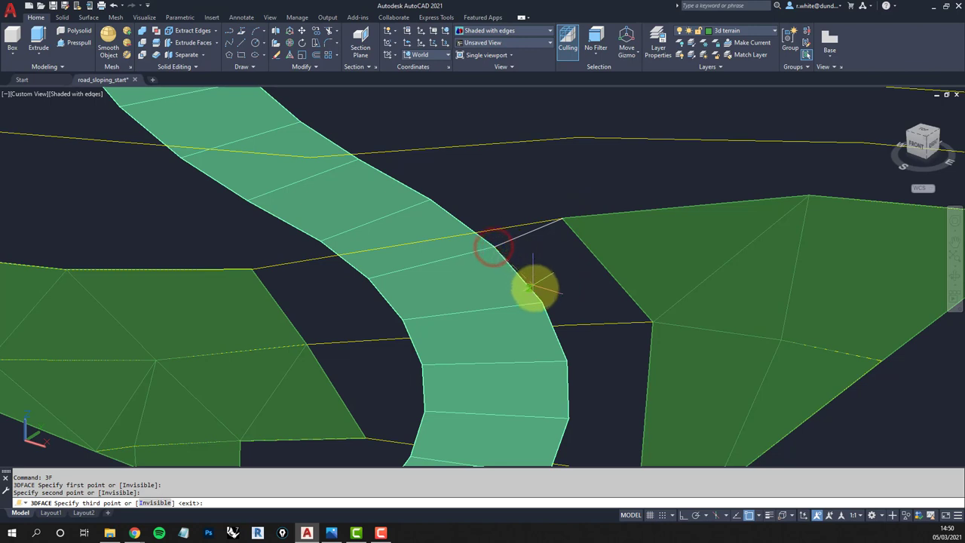
{"action": "left_click", "coordinate": [540, 301]}
{"action": "key", "text": "Return"}
{"action": "key", "text": "Return"}
{"action": "key", "text": "Return"}
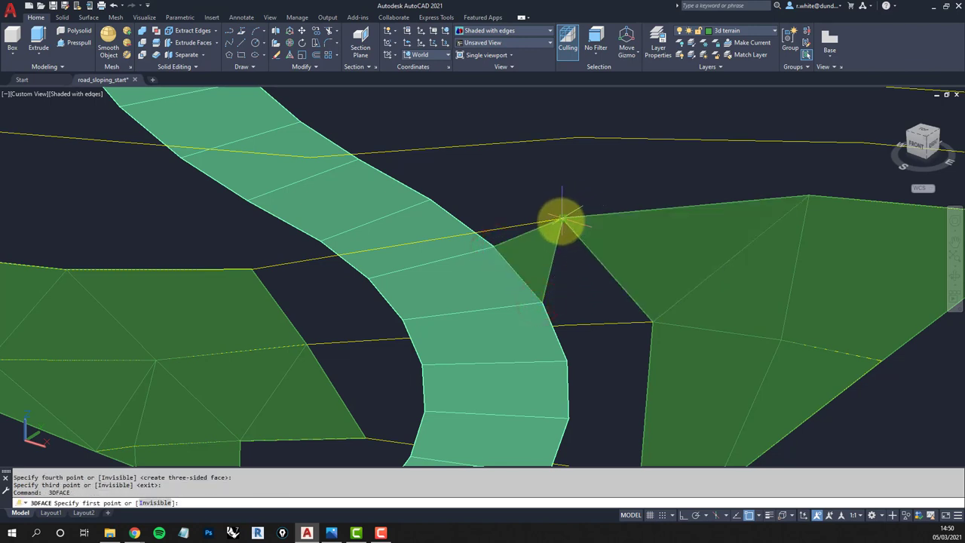
{"action": "left_click", "coordinate": [561, 222]}
{"action": "left_click", "coordinate": [540, 301]}
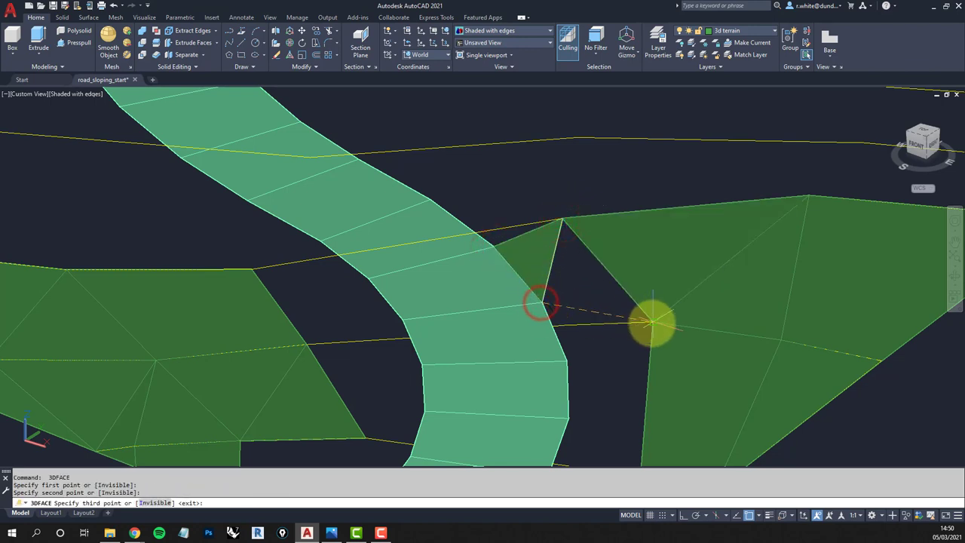
{"action": "left_click", "coordinate": [651, 322]}
{"action": "key", "text": "Return"}
{"action": "key", "text": "Return"}
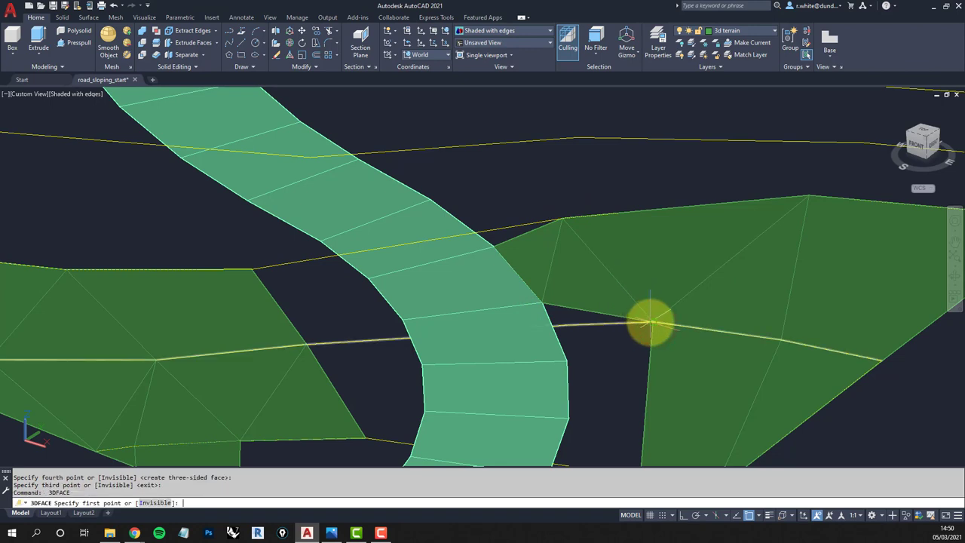
{"action": "left_click", "coordinate": [651, 323]}
{"action": "left_click", "coordinate": [539, 303]}
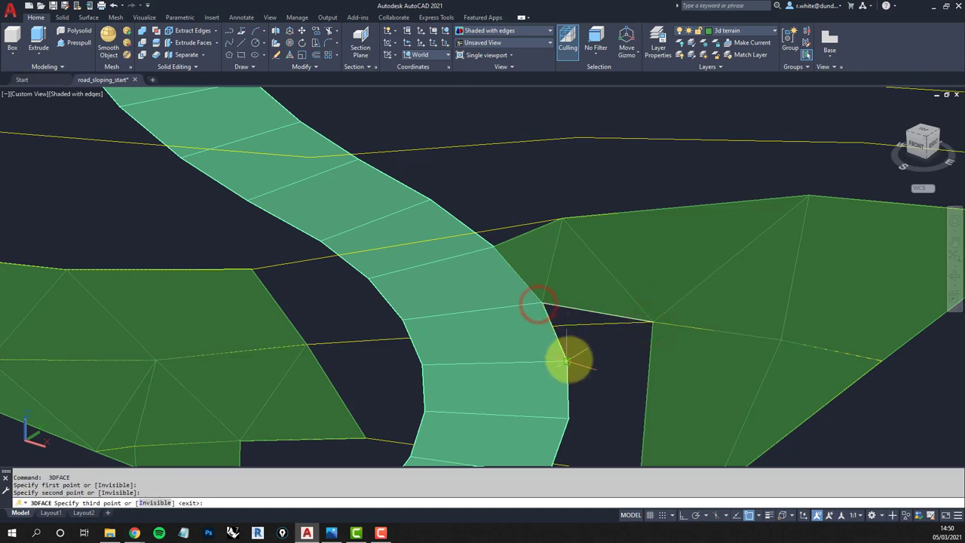
{"action": "left_click", "coordinate": [569, 362]}
{"action": "left_click", "coordinate": [652, 324]}
Fill the next gaps further along the bend with three more triangular faces
{"action": "middle_click_drag", "start_coordinate": [664, 330], "coordinate": [664, 241]}
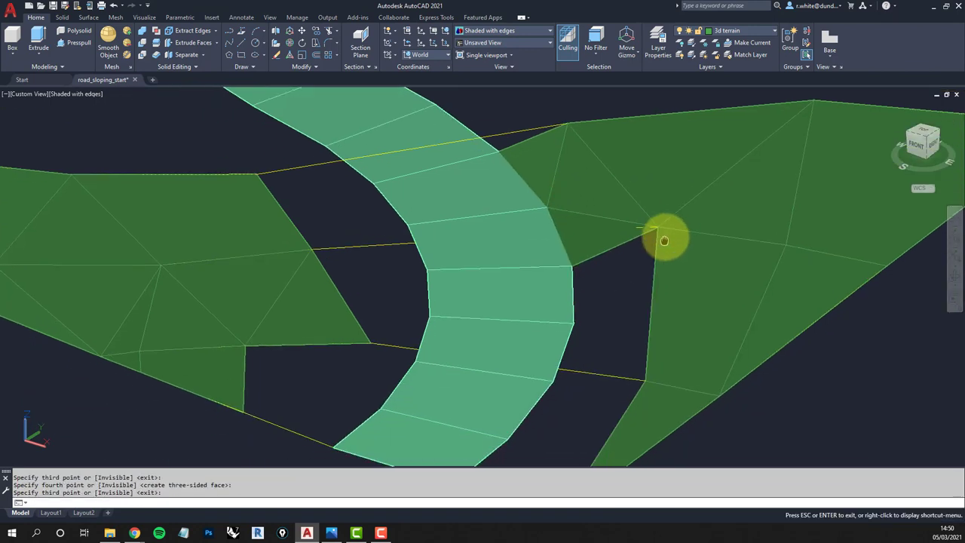
{"action": "key", "text": "Return"}
{"action": "key", "text": "Return"}
{"action": "left_click", "coordinate": [658, 226]}
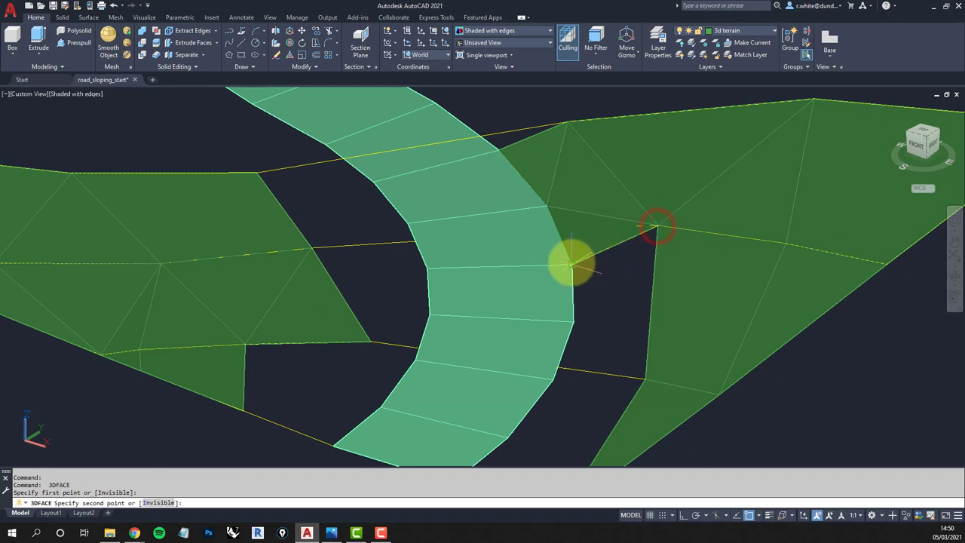
{"action": "left_click", "coordinate": [572, 263]}
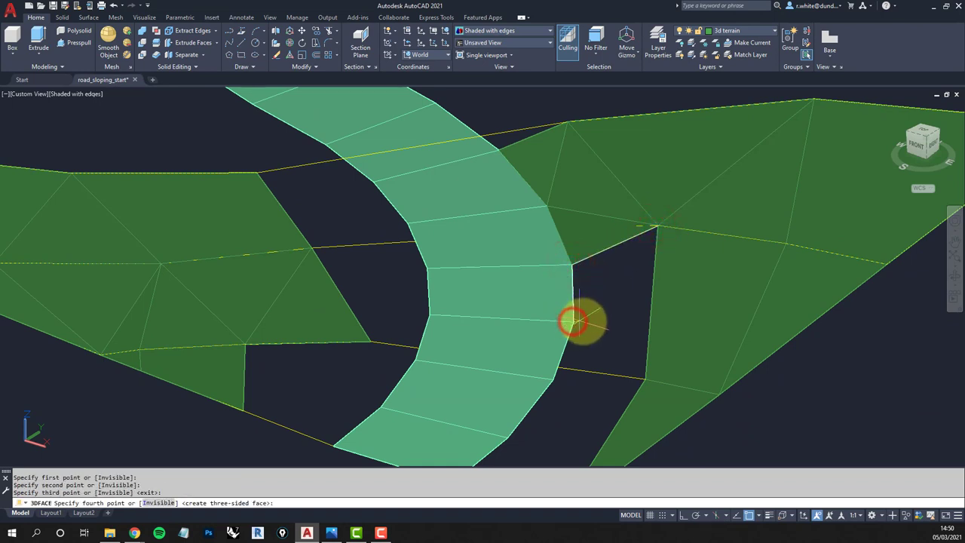
{"action": "key", "text": "Return"}
{"action": "key", "text": "Return"}
{"action": "key", "text": "Return"}
{"action": "left_click", "coordinate": [661, 230]}
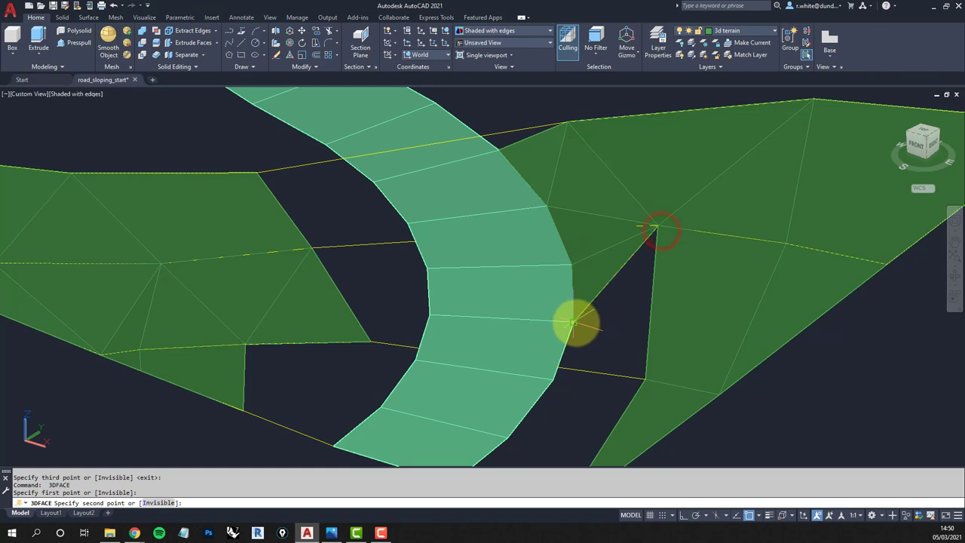
{"action": "left_click", "coordinate": [574, 323]}
{"action": "left_click", "coordinate": [645, 381]}
{"action": "key", "text": "Return"}
{"action": "key", "text": "Return"}
{"action": "key", "text": "Return"}
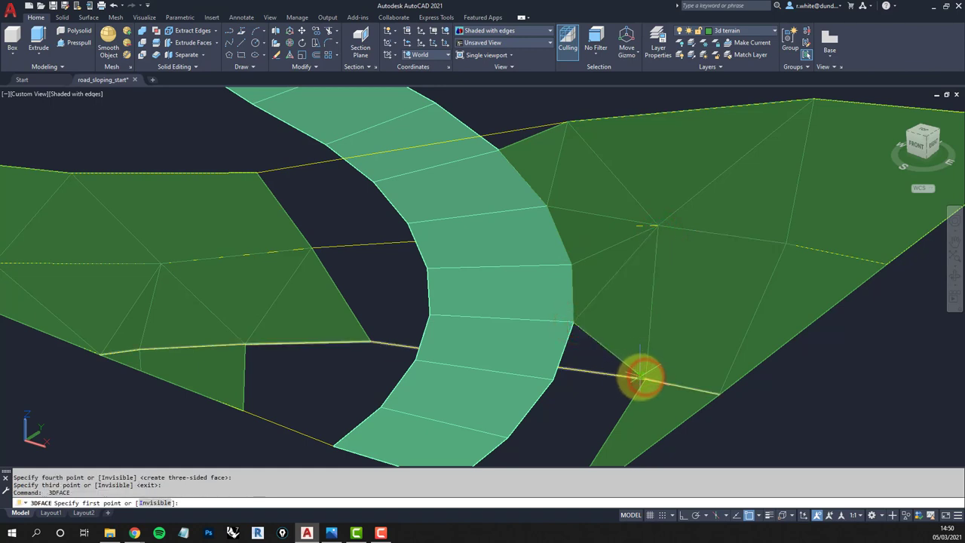
{"action": "left_click", "coordinate": [645, 381]}
{"action": "left_click", "coordinate": [574, 323]}
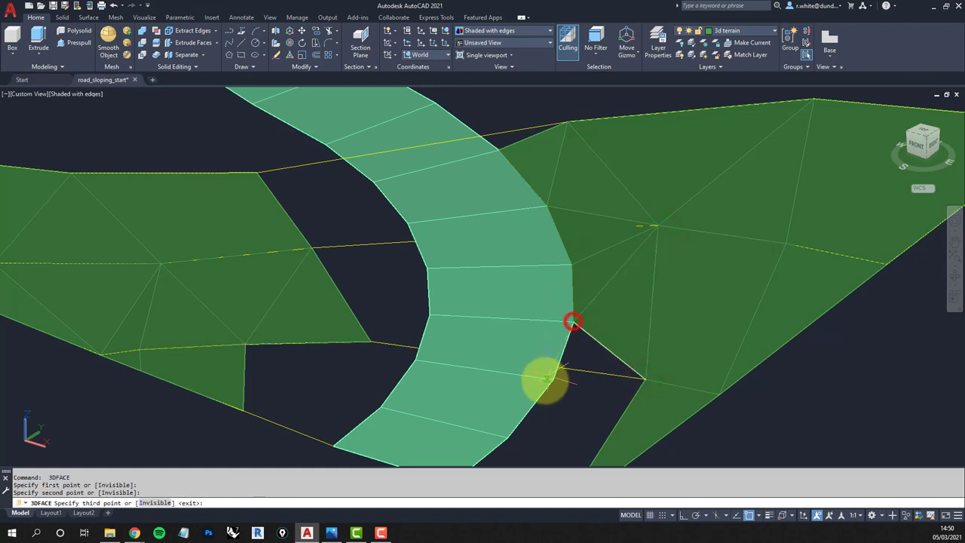
{"action": "key", "text": "Return"}
Create a triangular face in the lower gap, reaching the terrain's lower corner
{"action": "middle_click_drag", "start_coordinate": [551, 384], "coordinate": [566, 243]}
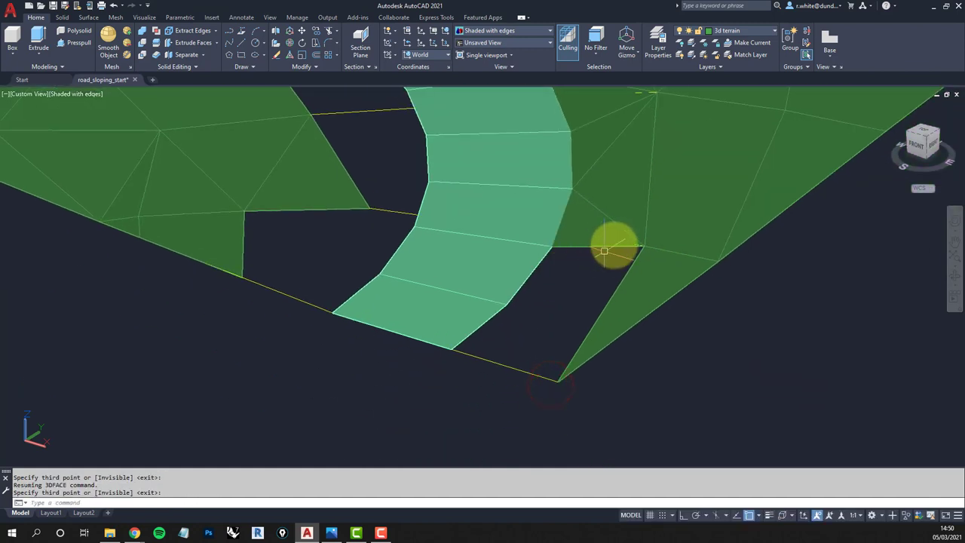
{"action": "key", "text": "Return"}
{"action": "key", "text": "Return"}
{"action": "left_click", "coordinate": [642, 245]}
{"action": "left_click", "coordinate": [549, 248]}
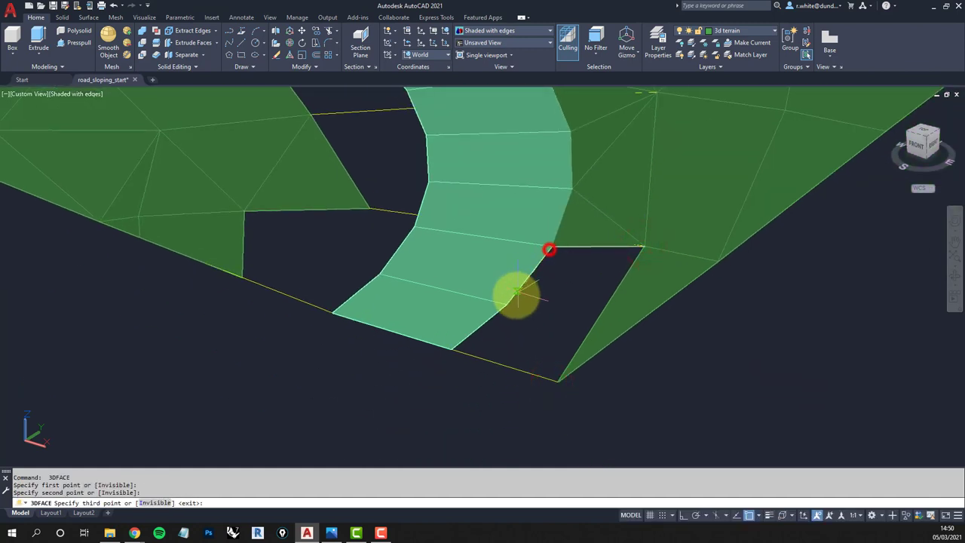
{"action": "left_click", "coordinate": [506, 304]}
{"action": "key", "text": "Return"}
{"action": "key", "text": "Return"}
{"action": "key", "text": "Return"}
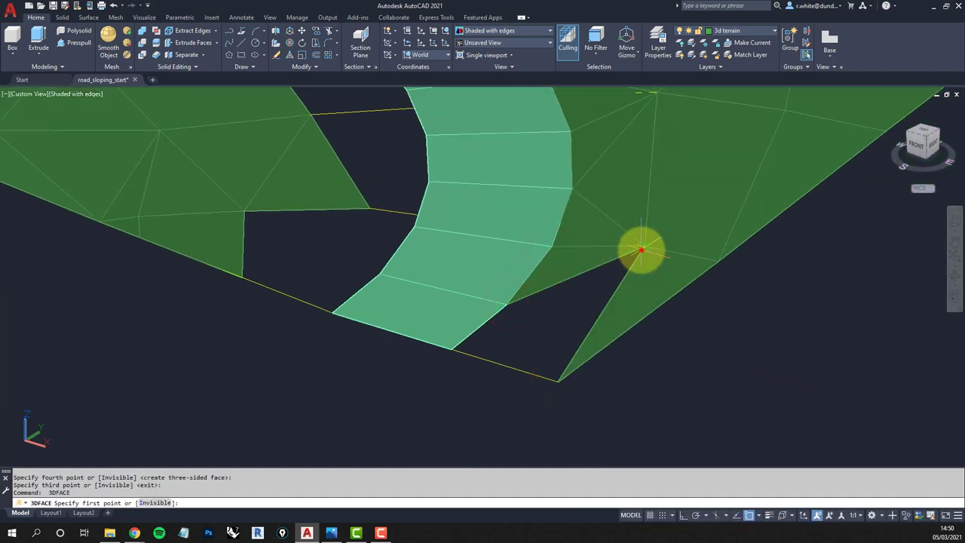
Add two more triangles closing the lower gap against the road's lower corner
{"action": "left_click", "coordinate": [641, 249]}
{"action": "left_click", "coordinate": [506, 305]}
{"action": "left_click", "coordinate": [557, 381]}
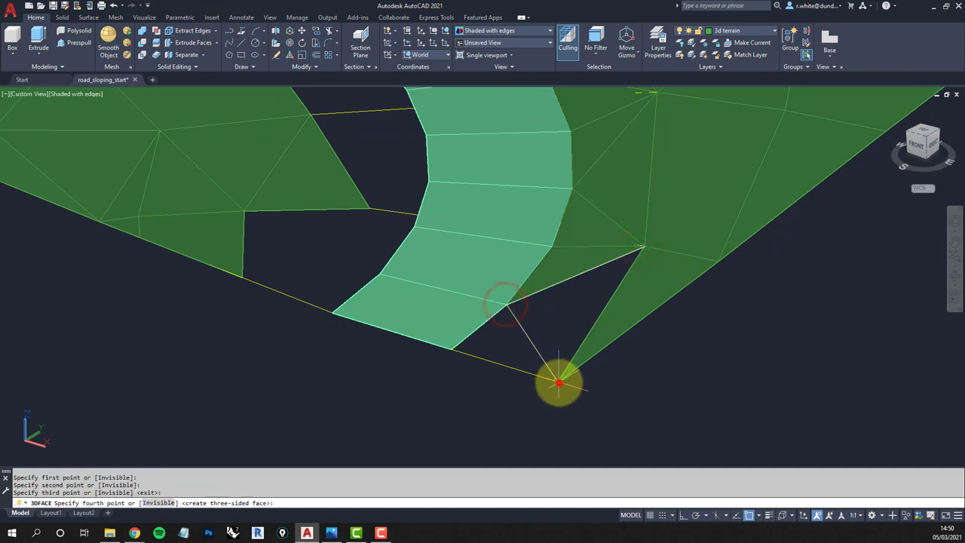
{"action": "key", "text": "Return"}
{"action": "key", "text": "Return"}
{"action": "key", "text": "Return"}
{"action": "left_click", "coordinate": [557, 382]}
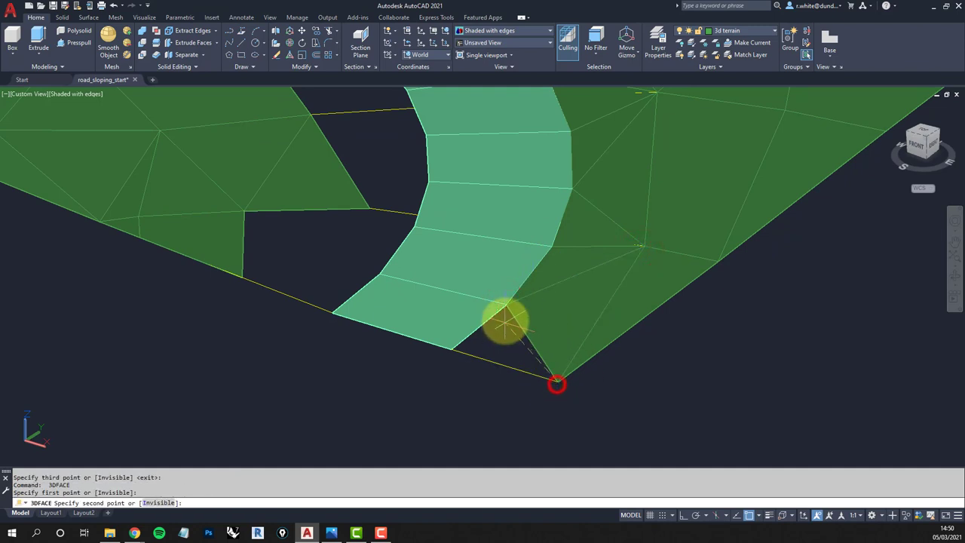
{"action": "left_click", "coordinate": [507, 304]}
{"action": "left_click", "coordinate": [451, 351]}
Fill the terrain notch left of the road with two triangular 3D faces
{"action": "key", "text": "Return"}
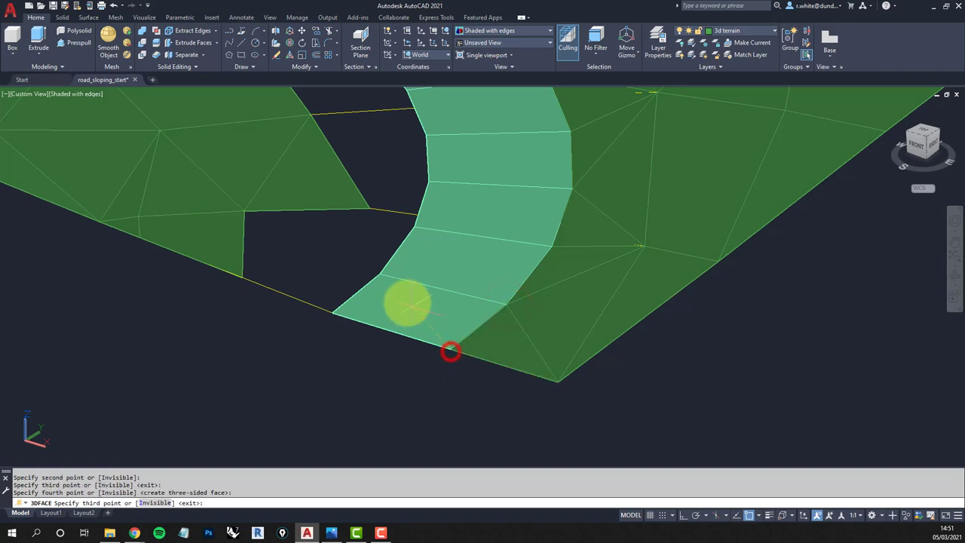
{"action": "middle_click_drag", "start_coordinate": [360, 276], "coordinate": [523, 345]}
{"action": "key", "text": "Return"}
{"action": "key", "text": "Return"}
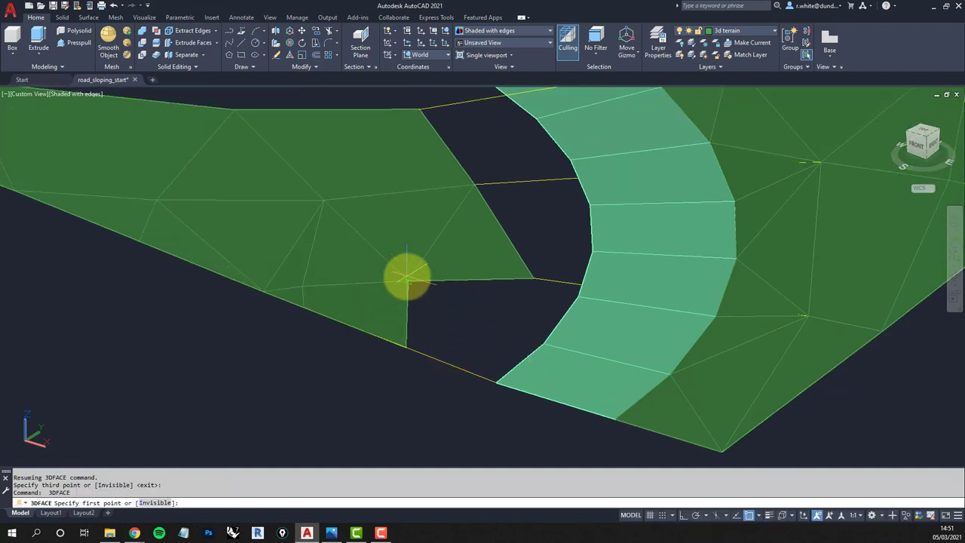
{"action": "key", "text": "Return"}
{"action": "key", "text": "Return"}
{"action": "left_click", "coordinate": [410, 278]}
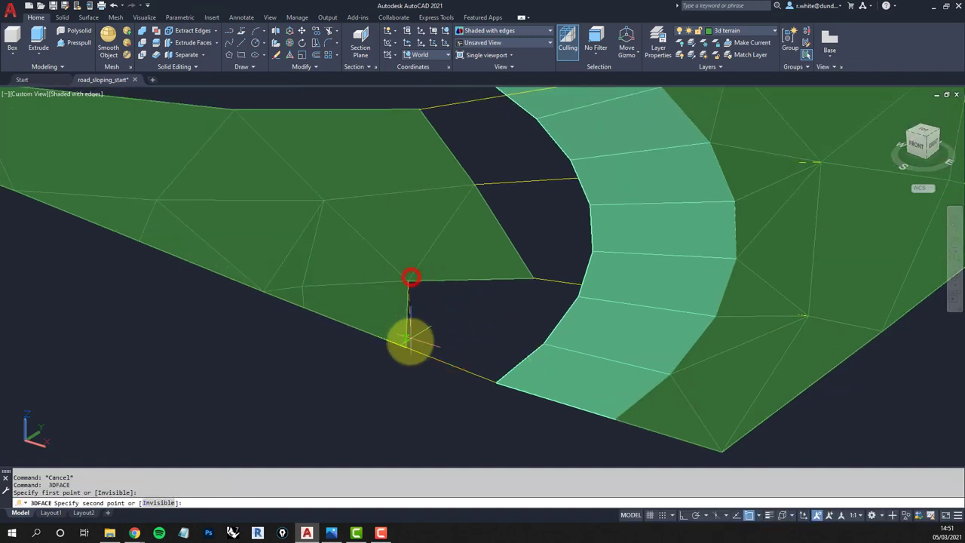
{"action": "left_click", "coordinate": [408, 348]}
{"action": "left_click", "coordinate": [529, 277]}
{"action": "key", "text": "Return"}
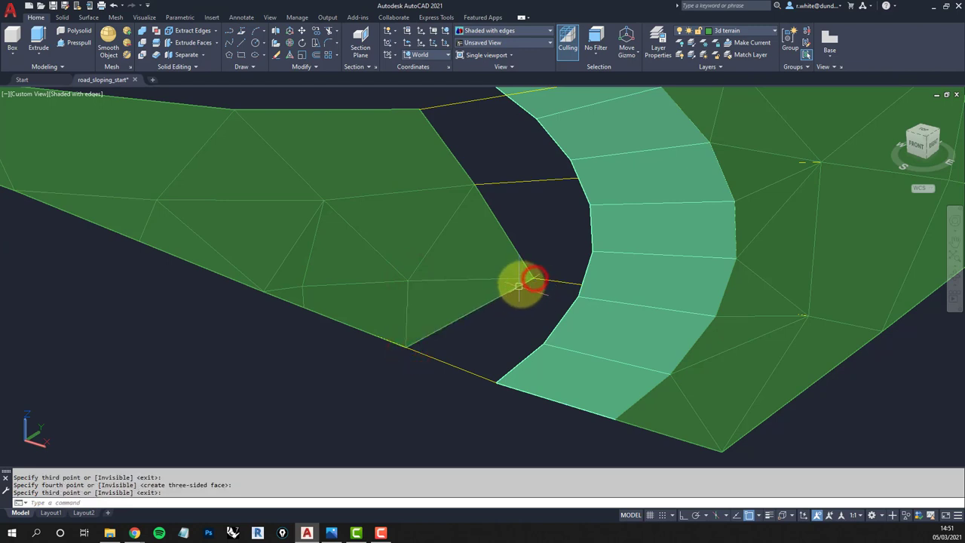
{"action": "key", "text": "Return"}
{"action": "key", "text": "Return"}
{"action": "left_click", "coordinate": [531, 279]}
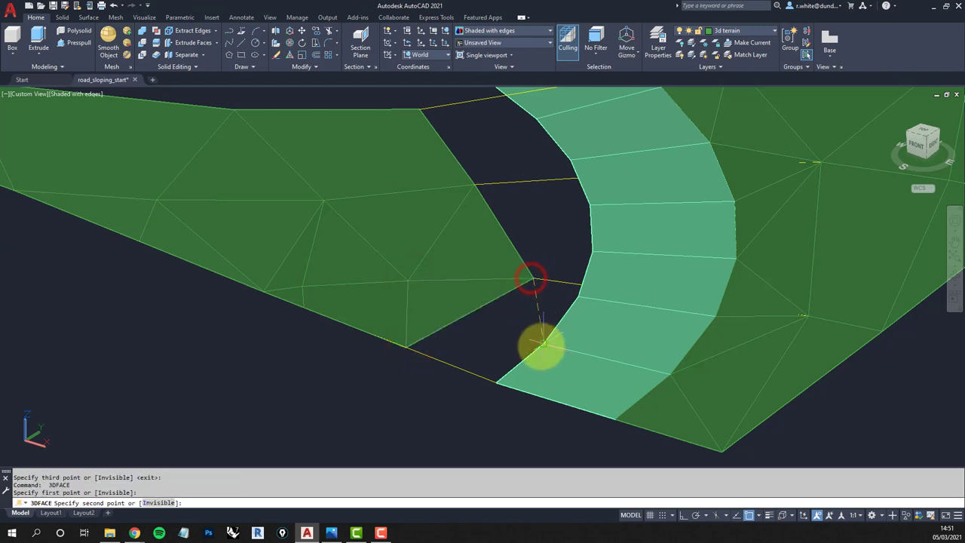
{"action": "left_click", "coordinate": [541, 345]}
{"action": "left_click", "coordinate": [581, 294]}
{"action": "key", "text": "Return"}
{"action": "key", "text": "Return"}
{"action": "key", "text": "Return"}
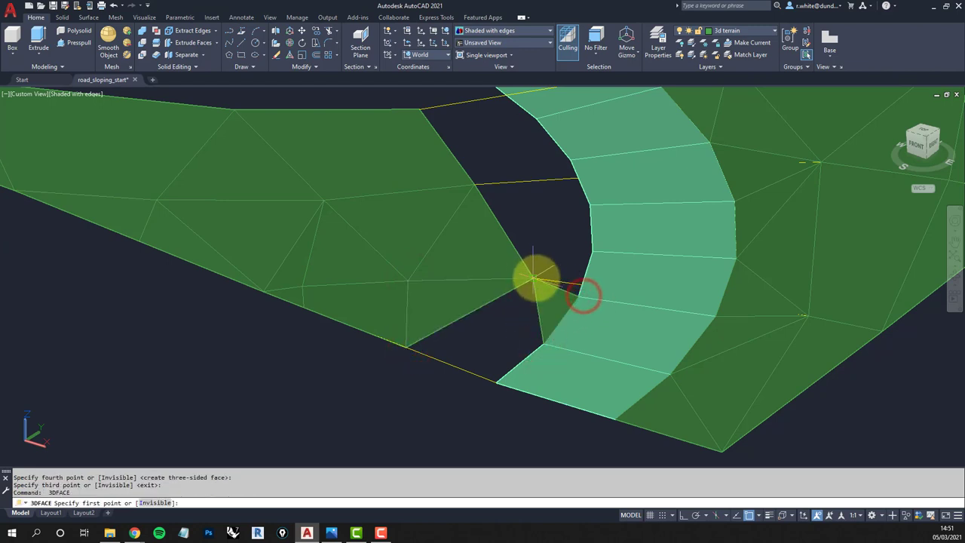
Add two more triangles between the notch's terrain vertices and the road corner
{"action": "left_click", "coordinate": [535, 279]}
{"action": "left_click", "coordinate": [578, 294]}
{"action": "left_click", "coordinate": [591, 254]}
{"action": "key", "text": "Return"}
{"action": "key", "text": "Return"}
{"action": "key", "text": "Return"}
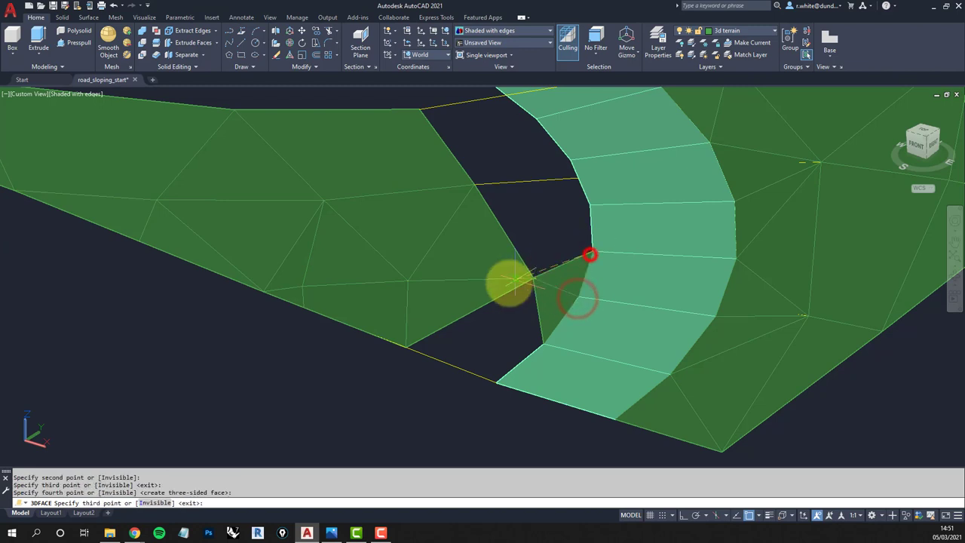
{"action": "left_click", "coordinate": [534, 278]}
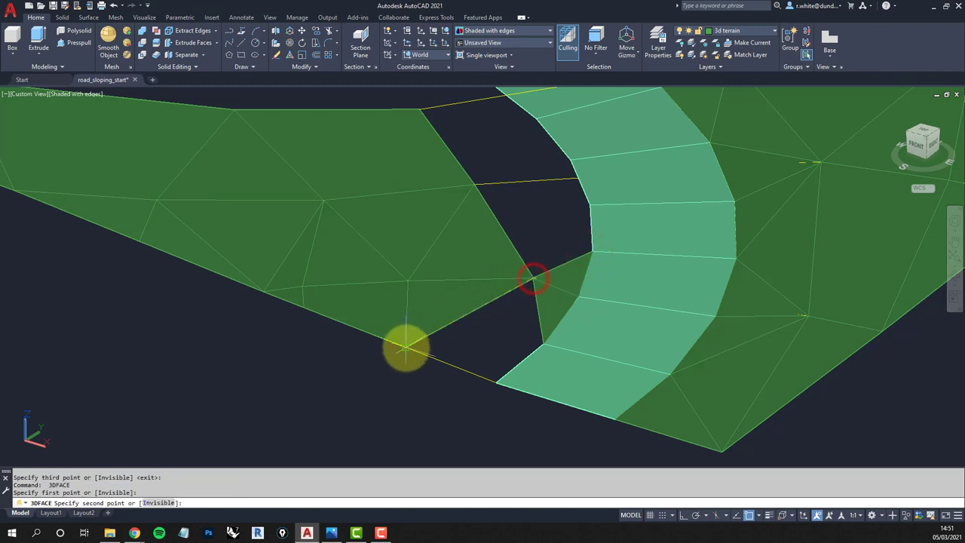
{"action": "left_click", "coordinate": [406, 347]}
{"action": "left_click", "coordinate": [540, 344]}
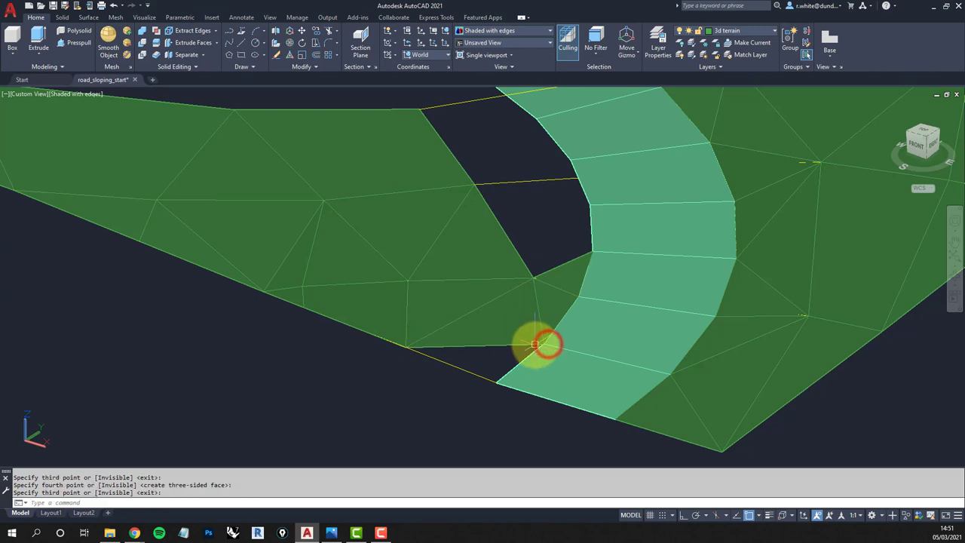
{"action": "key", "text": "Return"}
{"action": "key", "text": "Return"}
{"action": "key", "text": "Return"}
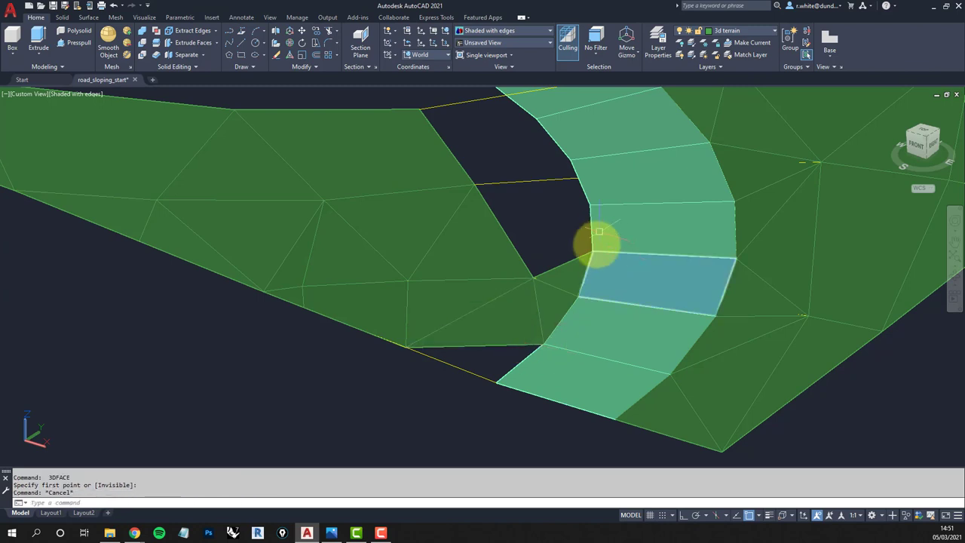
Close the final gap at the road's lower corner with one last triangular face
{"action": "key", "text": "Return"}
{"action": "left_click", "coordinate": [543, 347]}
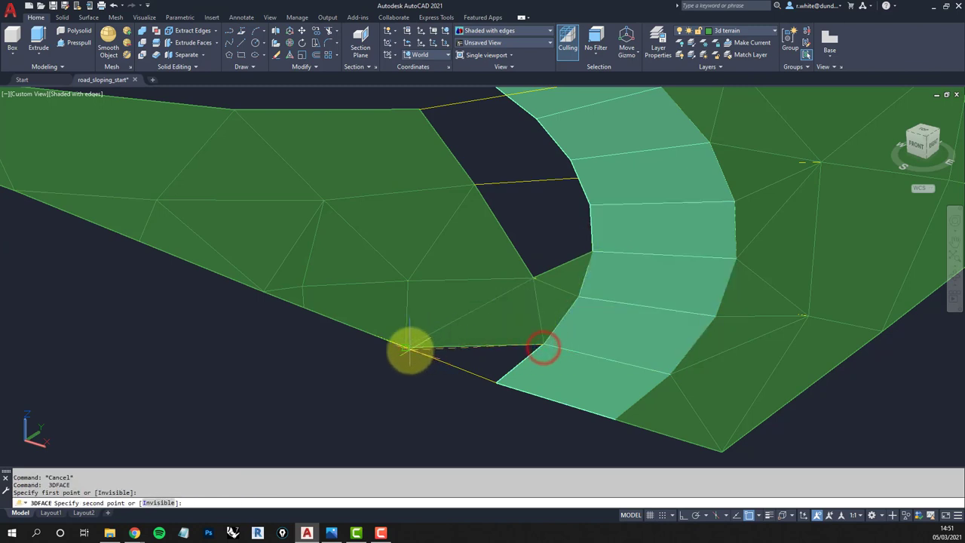
{"action": "left_click", "coordinate": [408, 350]}
{"action": "left_click", "coordinate": [497, 386]}
{"action": "key", "text": "Return"}
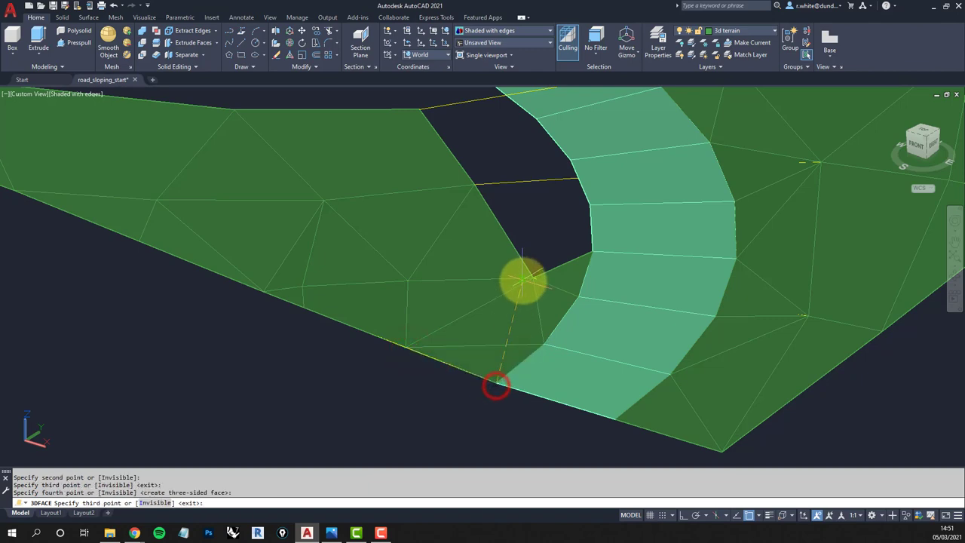
{"action": "middle_click_drag", "start_coordinate": [524, 276], "coordinate": [518, 297], "text": "shift"}
{"action": "key", "text": "Return"}
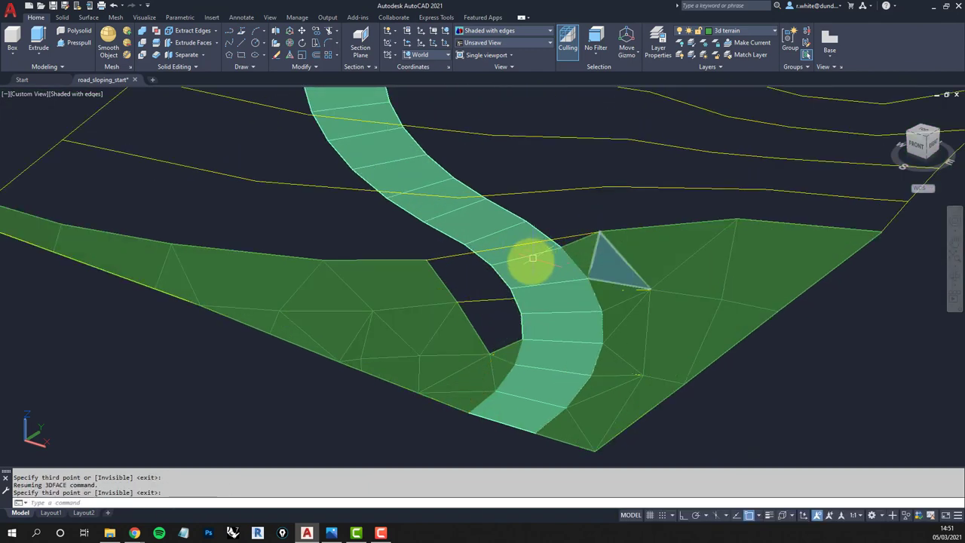
Turn the view toward the upper terrain patch and draw the strip's first four-point face with 3F
{"action": "scroll", "coordinate": [513, 272], "scroll_direction": "up", "scroll_amount": 2}
{"action": "key", "text": "Return"}
{"action": "scroll", "coordinate": [679, 215], "scroll_direction": "down", "scroll_amount": 3}
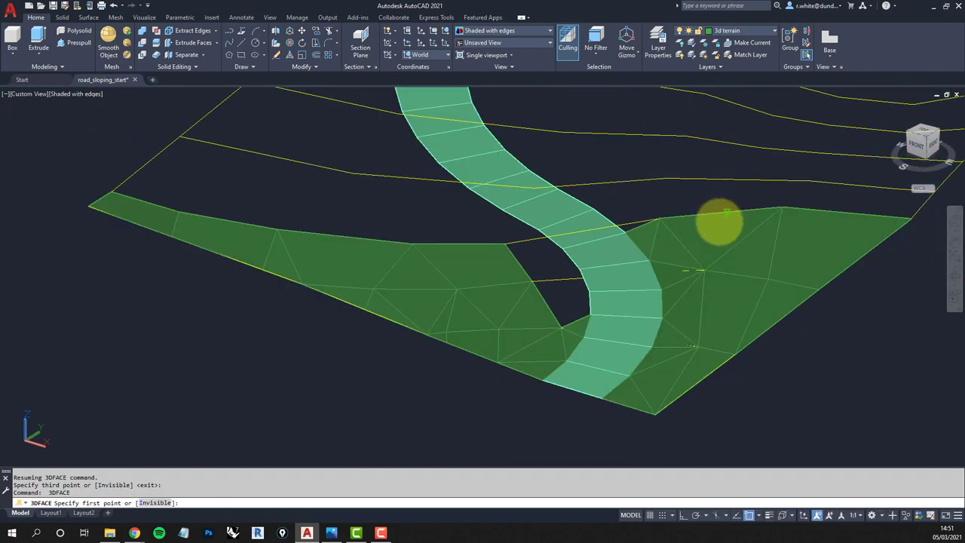
{"action": "middle_click_drag", "start_coordinate": [718, 222], "coordinate": [675, 188], "text": "shift"}
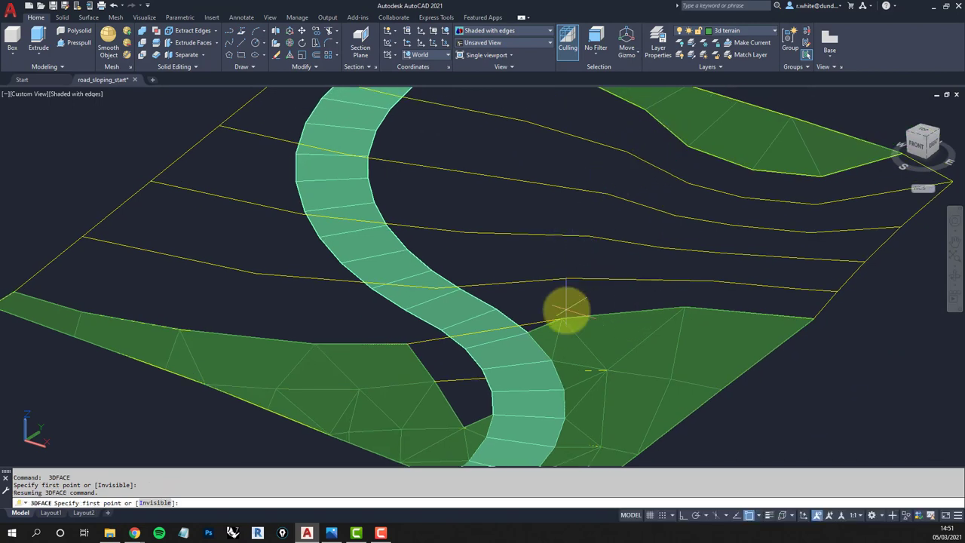
{"action": "middle_click_drag", "start_coordinate": [719, 158], "coordinate": [627, 201], "text": "shift"}
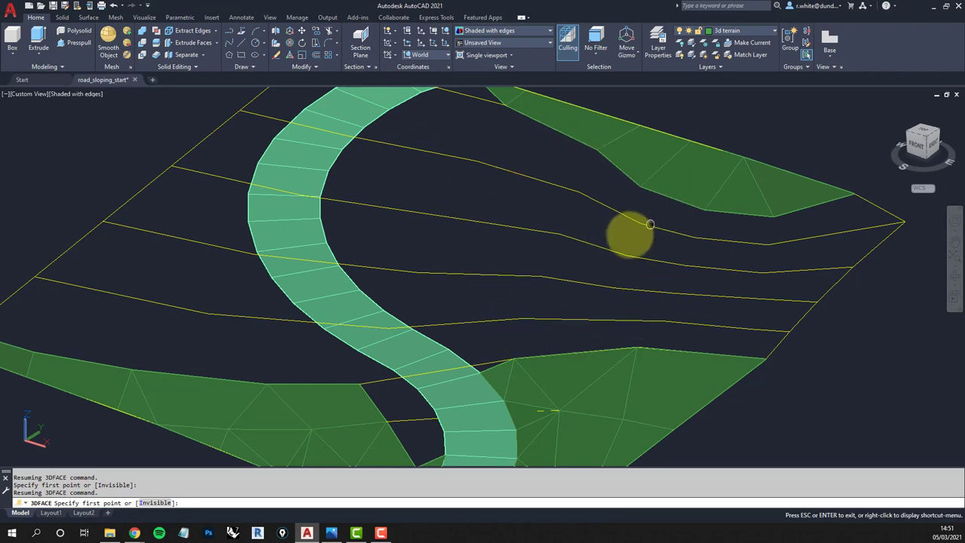
{"action": "scroll", "coordinate": [628, 231], "scroll_direction": "up", "scroll_amount": 2}
{"action": "key", "text": "Escape"}
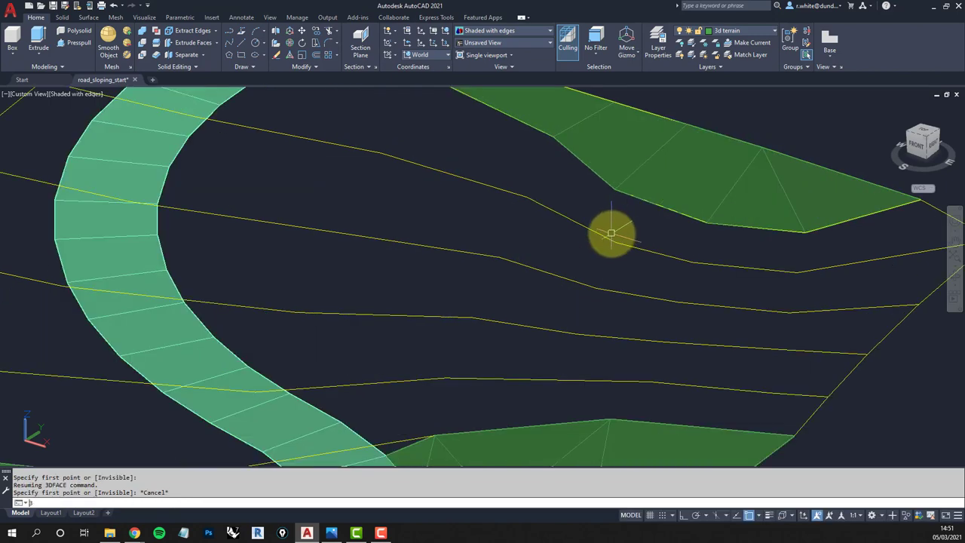
{"action": "type", "text": "3f"}
{"action": "key", "text": "Return"}
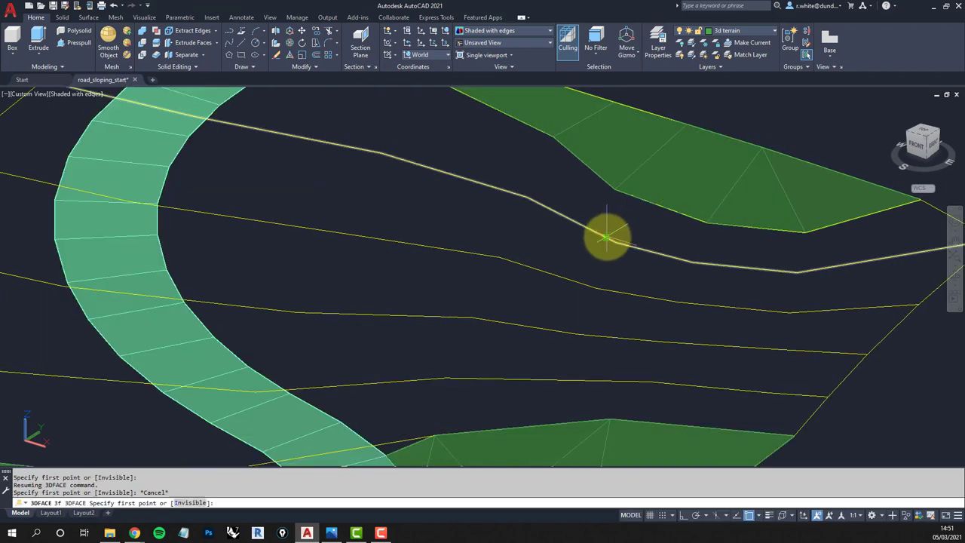
{"action": "left_click", "coordinate": [617, 188]}
{"action": "left_click", "coordinate": [707, 222]}
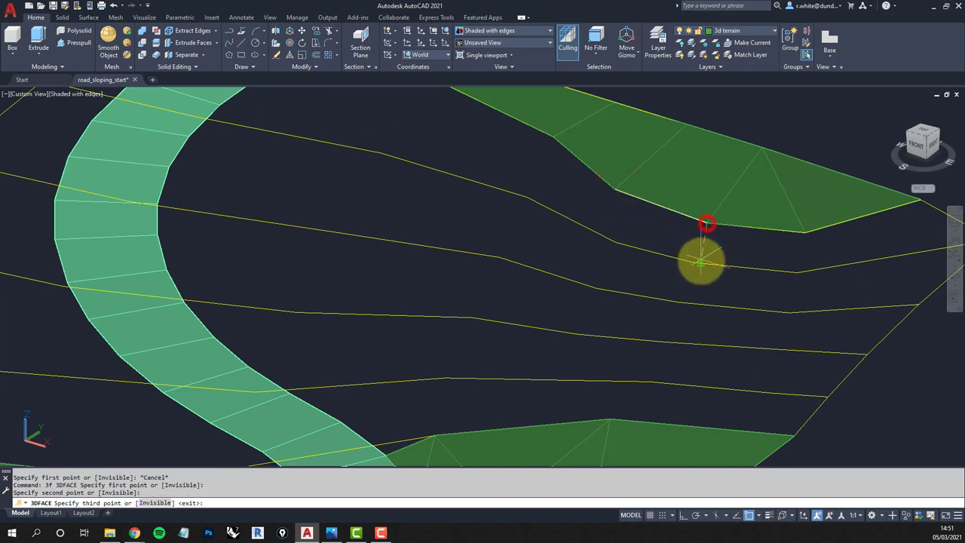
{"action": "left_click", "coordinate": [695, 263]}
{"action": "left_click", "coordinate": [617, 244]}
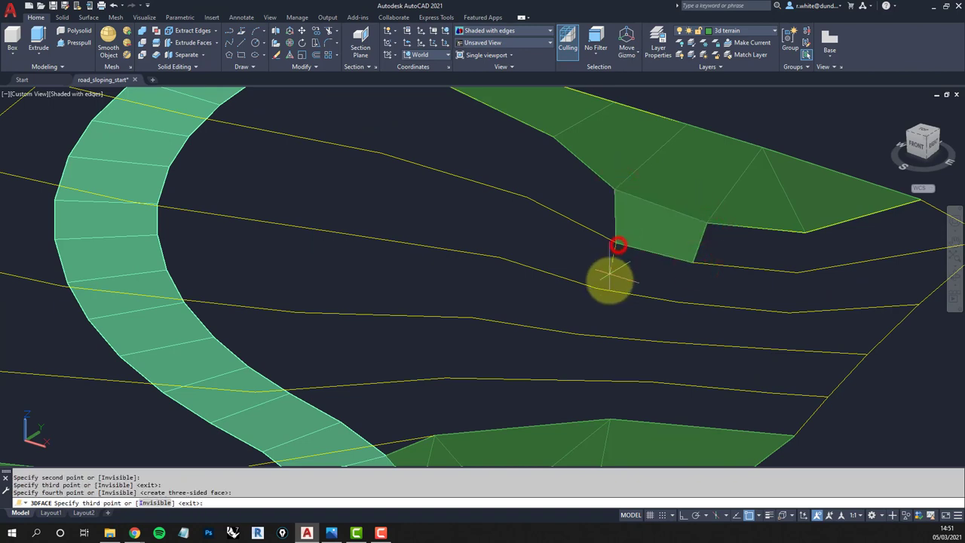
Extend the face strip down the contour lines until it joins the lower terrain
{"action": "left_click", "coordinate": [595, 289]}
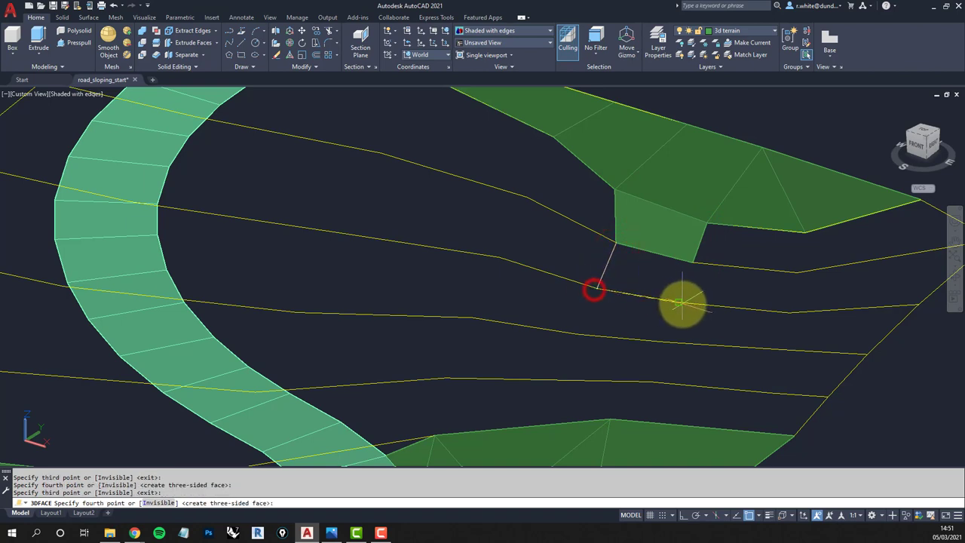
{"action": "left_click", "coordinate": [681, 302]}
{"action": "left_click", "coordinate": [664, 343]}
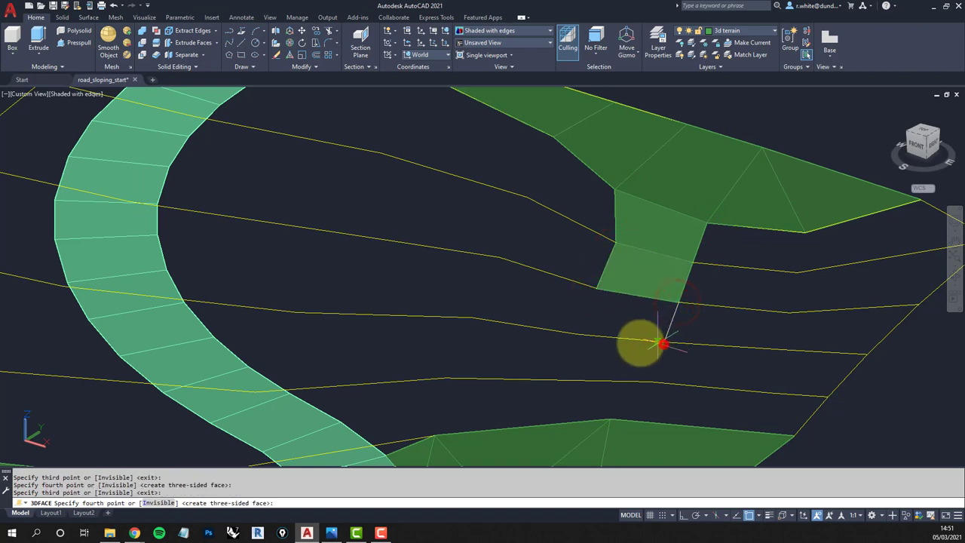
{"action": "left_click", "coordinate": [577, 335]}
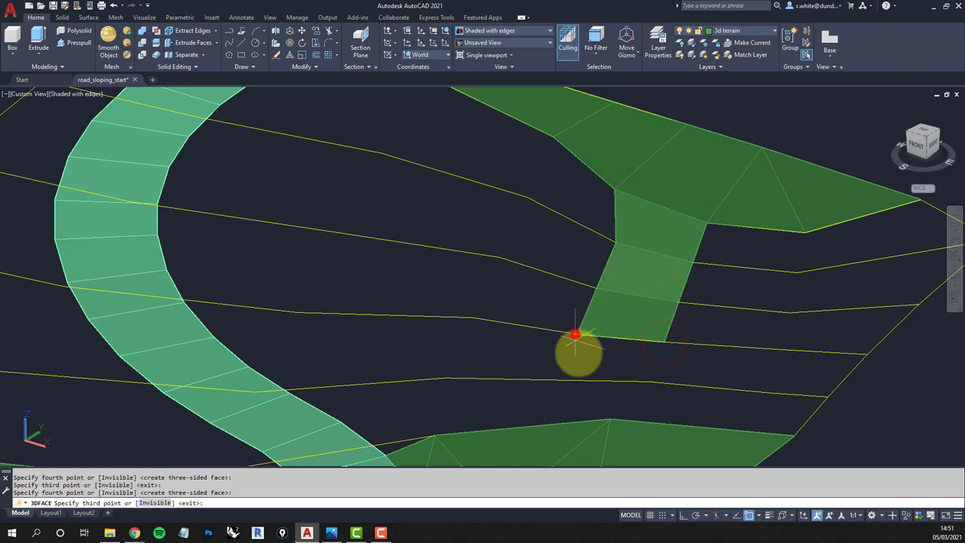
{"action": "left_click", "coordinate": [557, 381]}
{"action": "left_click", "coordinate": [653, 384]}
{"action": "middle_click_drag", "start_coordinate": [653, 383], "coordinate": [641, 293], "text": "shift"}
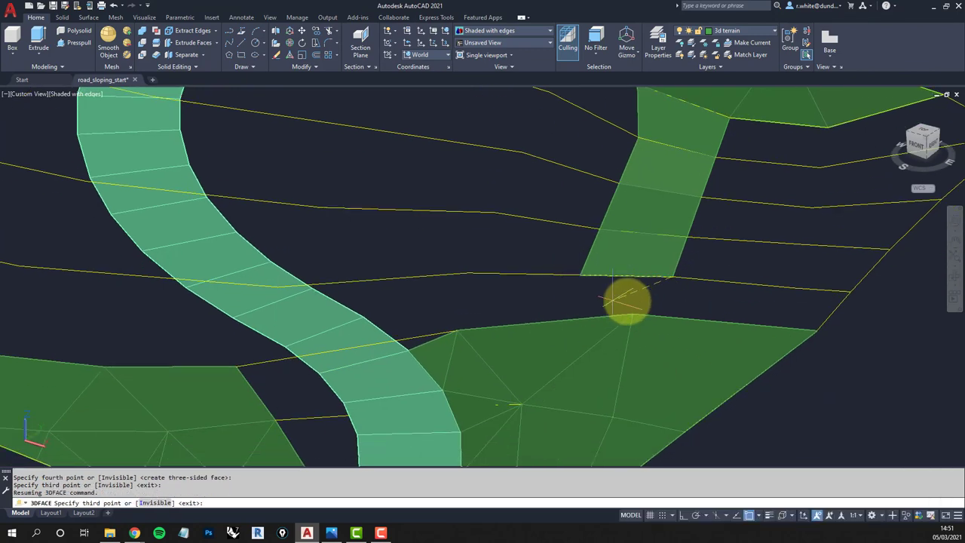
{"action": "left_click", "coordinate": [632, 314]}
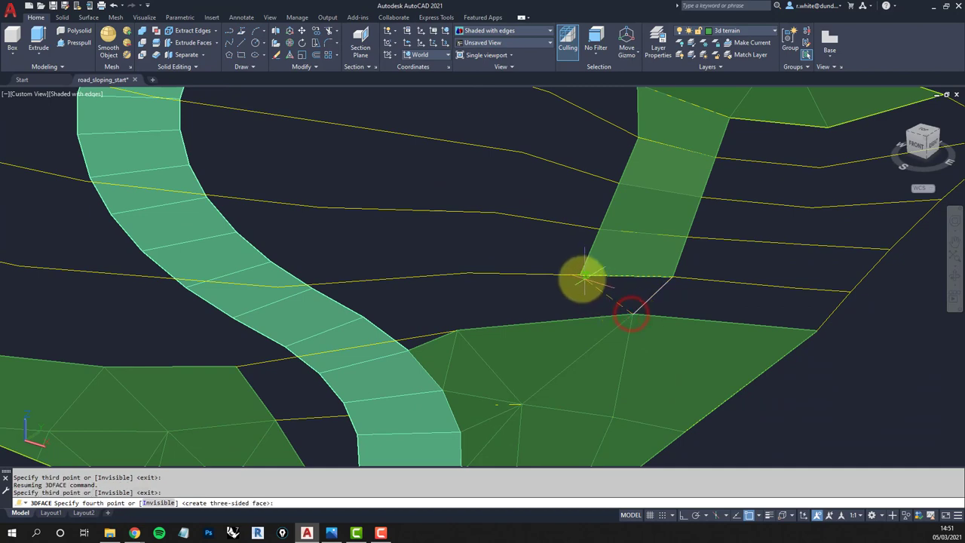
{"action": "left_click", "coordinate": [583, 279]}
{"action": "middle_click_drag", "start_coordinate": [701, 280], "coordinate": [651, 263], "text": "shift"}
Draw a chain of four-point faces down the notch beside the right-hand terrain strip
{"action": "key", "text": "Return"}
{"action": "key", "text": "Return"}
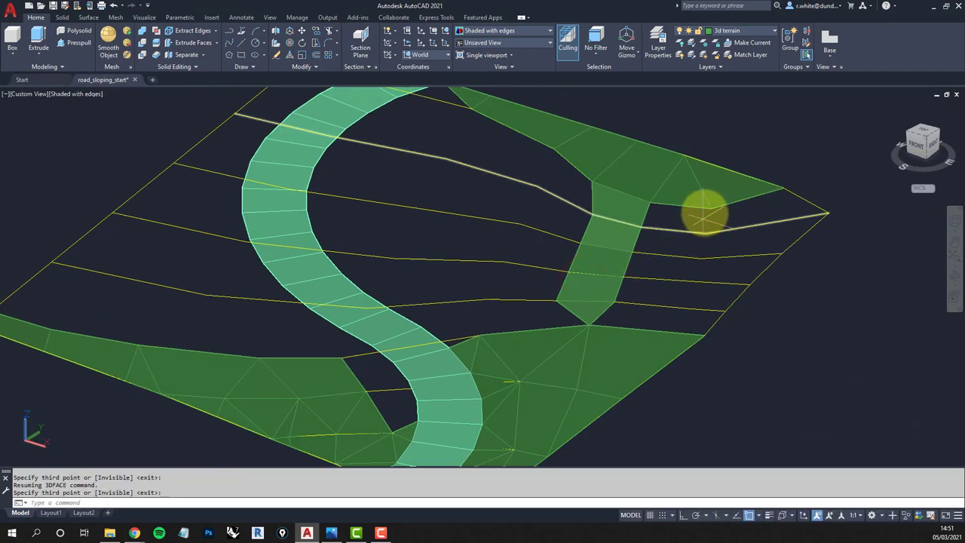
{"action": "left_click", "coordinate": [707, 205]}
{"action": "left_click", "coordinate": [647, 204]}
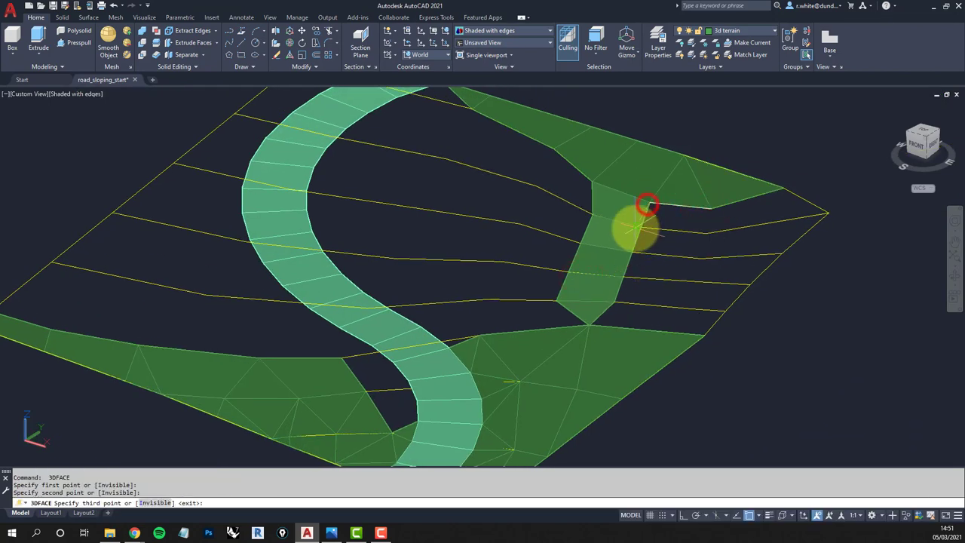
{"action": "left_click", "coordinate": [642, 228]}
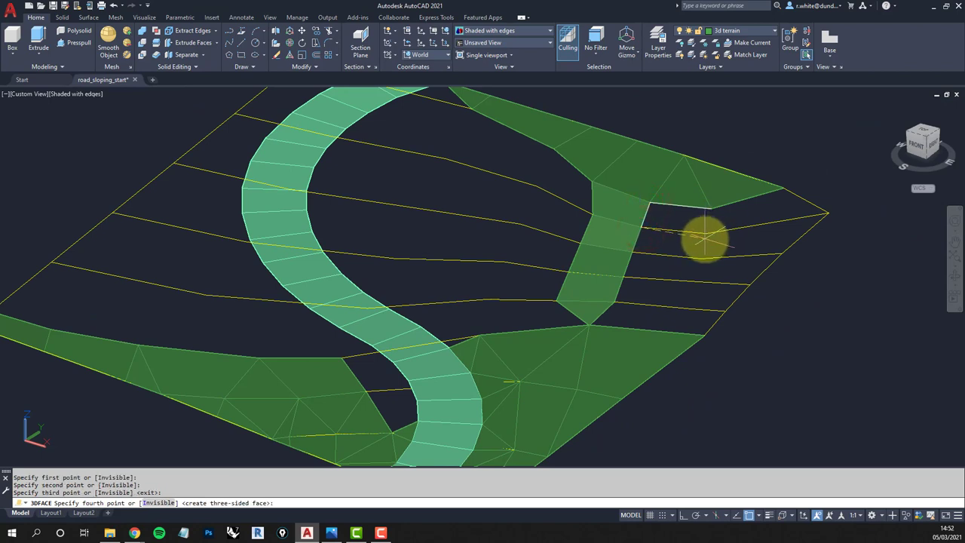
{"action": "left_click", "coordinate": [707, 233]}
{"action": "left_click", "coordinate": [706, 258]}
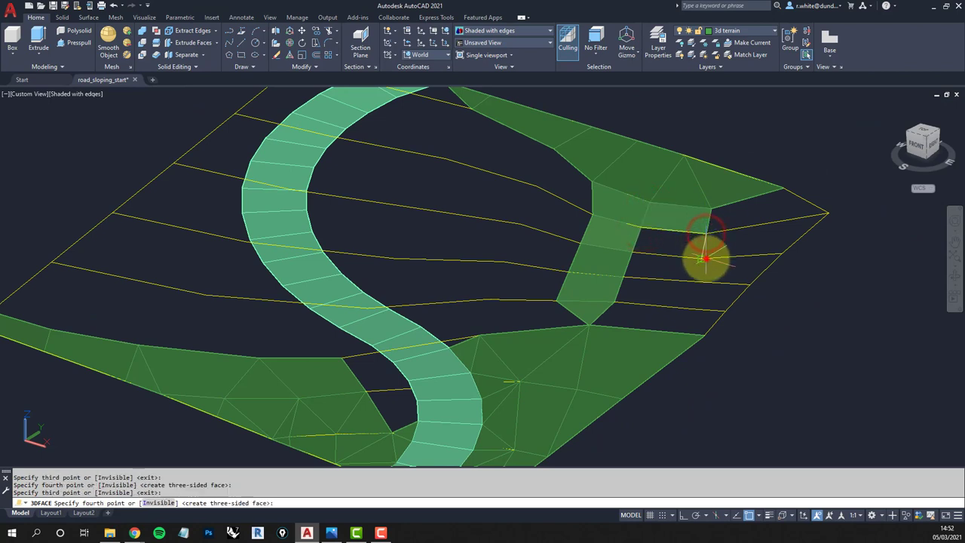
{"action": "left_click", "coordinate": [635, 251]}
{"action": "left_click", "coordinate": [625, 274]}
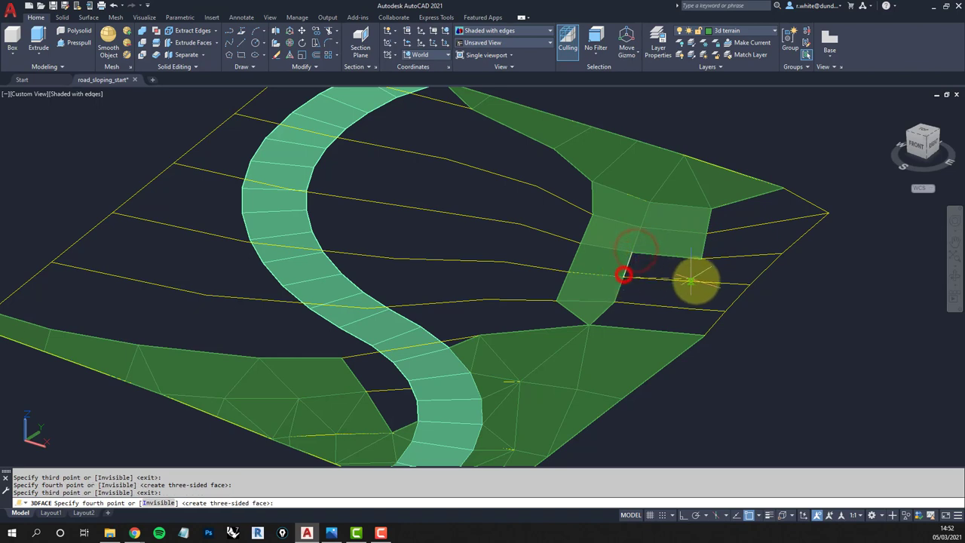
{"action": "left_click", "coordinate": [688, 306]}
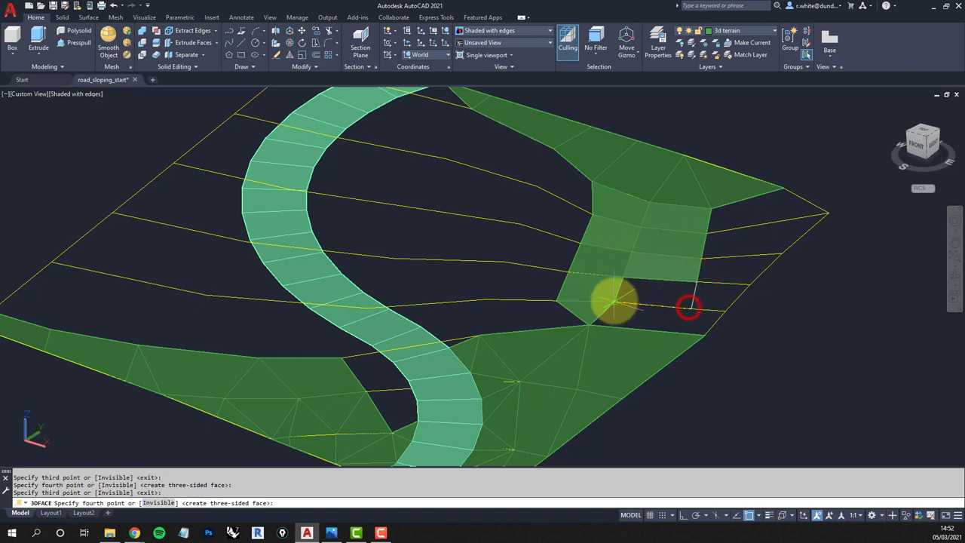
{"action": "left_click", "coordinate": [592, 324]}
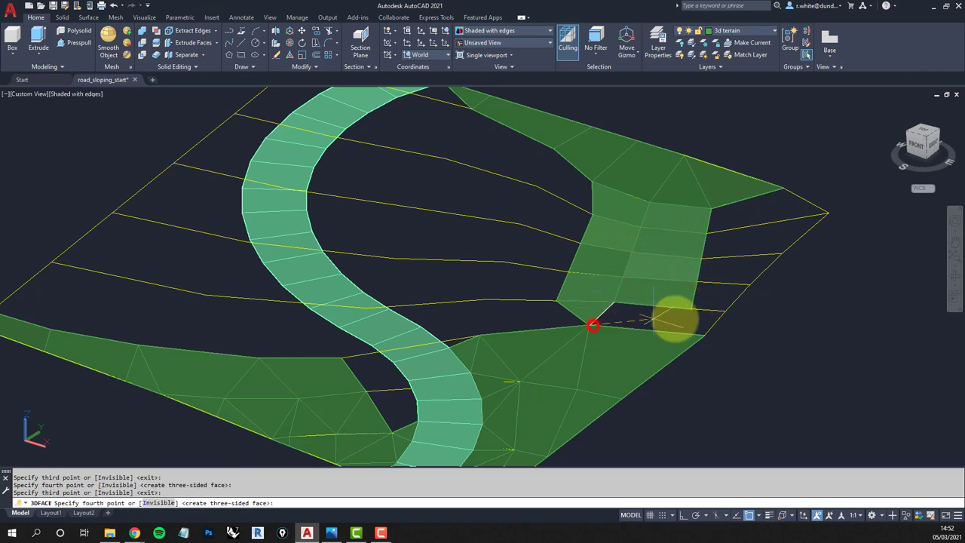
{"action": "left_click", "coordinate": [690, 308]}
{"action": "key", "text": "Return"}
{"action": "key", "text": "Return"}
Add two triangular faces near the notch's lower terrain edge
{"action": "left_click", "coordinate": [692, 312]}
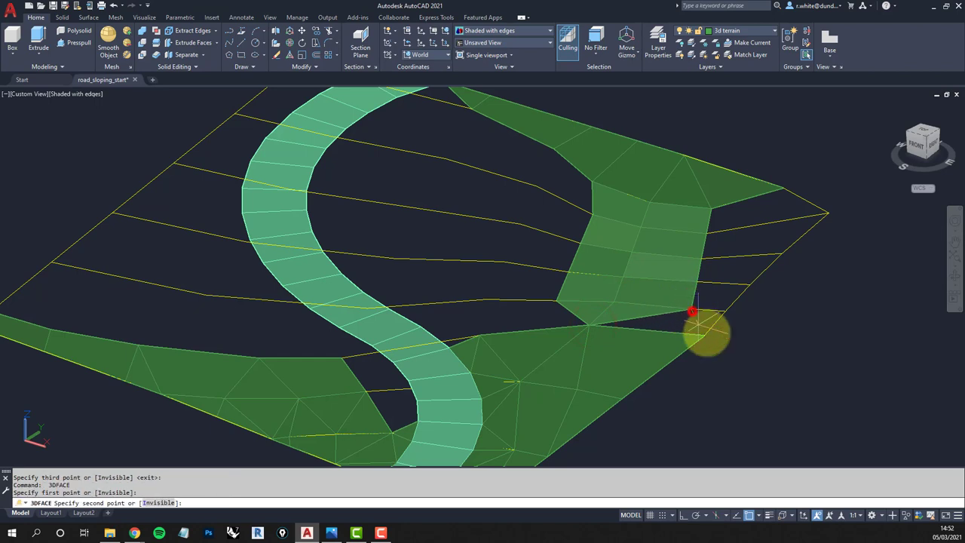
{"action": "left_click", "coordinate": [705, 338]}
{"action": "left_click", "coordinate": [723, 310]}
{"action": "key", "text": "Return"}
{"action": "key", "text": "Return"}
{"action": "key", "text": "Return"}
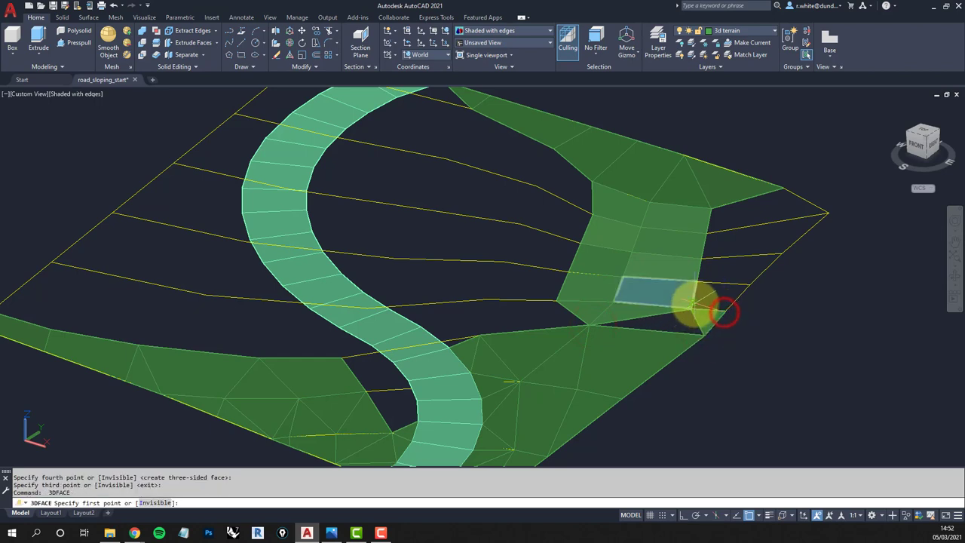
{"action": "left_click", "coordinate": [686, 311]}
{"action": "left_click", "coordinate": [591, 325]}
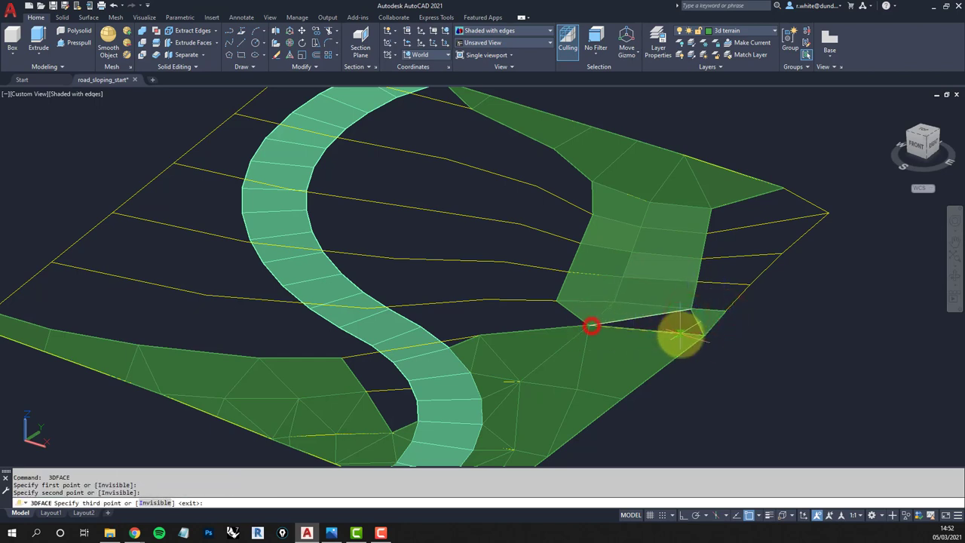
{"action": "left_click", "coordinate": [701, 335]}
{"action": "key", "text": "Return"}
{"action": "key", "text": "Return"}
{"action": "key", "text": "Return"}
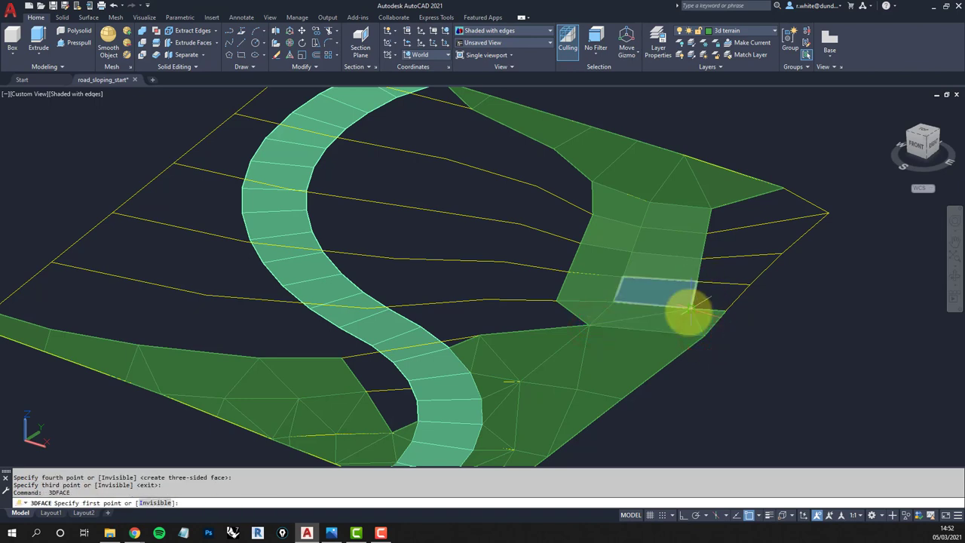
Fill the rest of the notch with faces running out to the terrain's right tip
{"action": "left_click", "coordinate": [688, 312]}
{"action": "left_click", "coordinate": [722, 314]}
{"action": "left_click", "coordinate": [754, 287]}
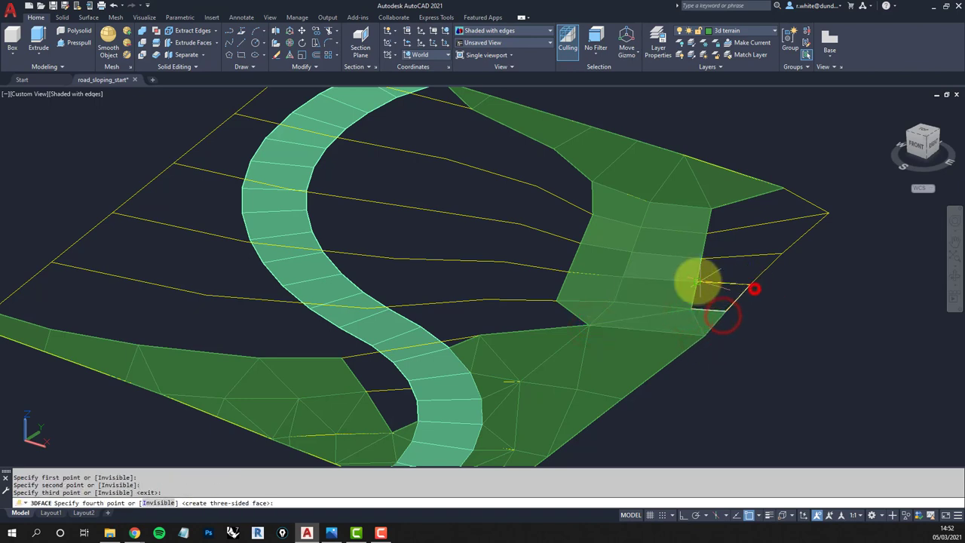
{"action": "left_click", "coordinate": [698, 282]}
{"action": "left_click", "coordinate": [702, 260]}
{"action": "left_click", "coordinate": [780, 259]}
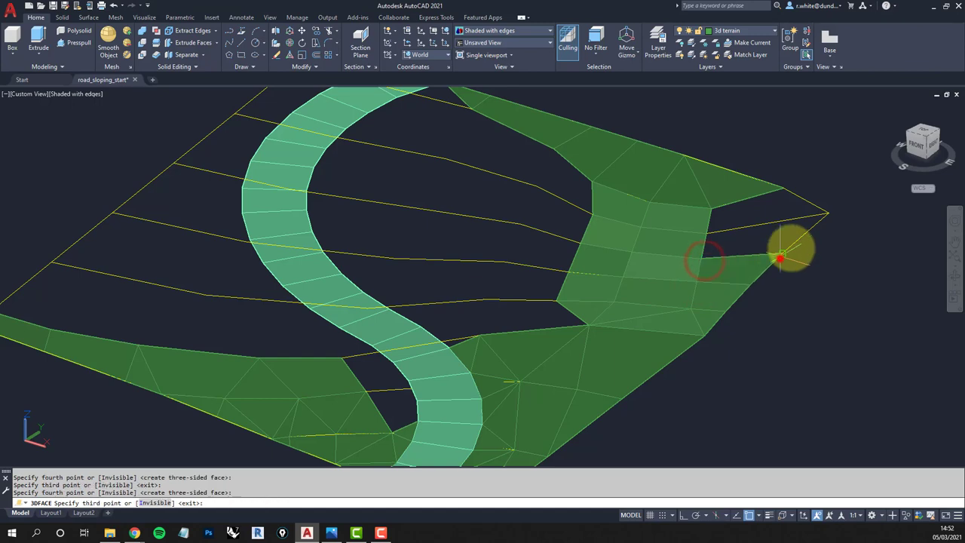
{"action": "left_click", "coordinate": [828, 214]}
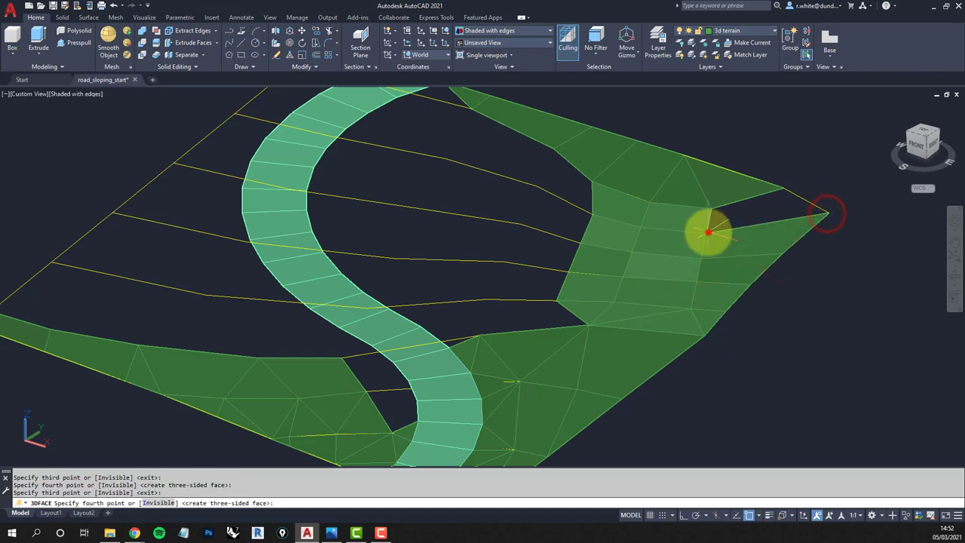
{"action": "left_click", "coordinate": [708, 232]}
{"action": "left_click", "coordinate": [714, 206]}
{"action": "left_click", "coordinate": [783, 189]}
Switch to an overhead view and start a new face along the gap's top edge
{"action": "scroll", "coordinate": [626, 206], "scroll_direction": "down", "scroll_amount": 4}
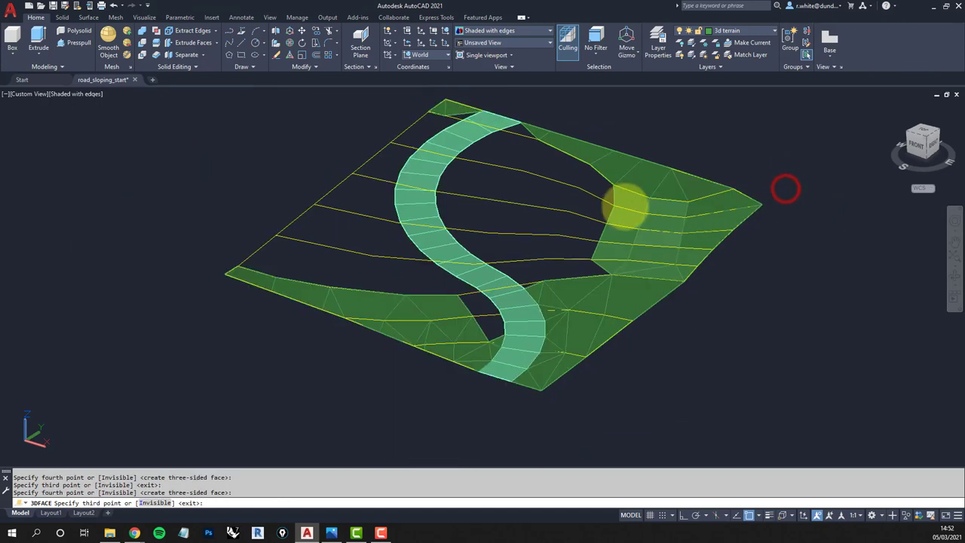
{"action": "middle_click_drag", "start_coordinate": [625, 206], "coordinate": [603, 254], "text": "shift"}
{"action": "scroll", "coordinate": [578, 196], "scroll_direction": "up", "scroll_amount": 4}
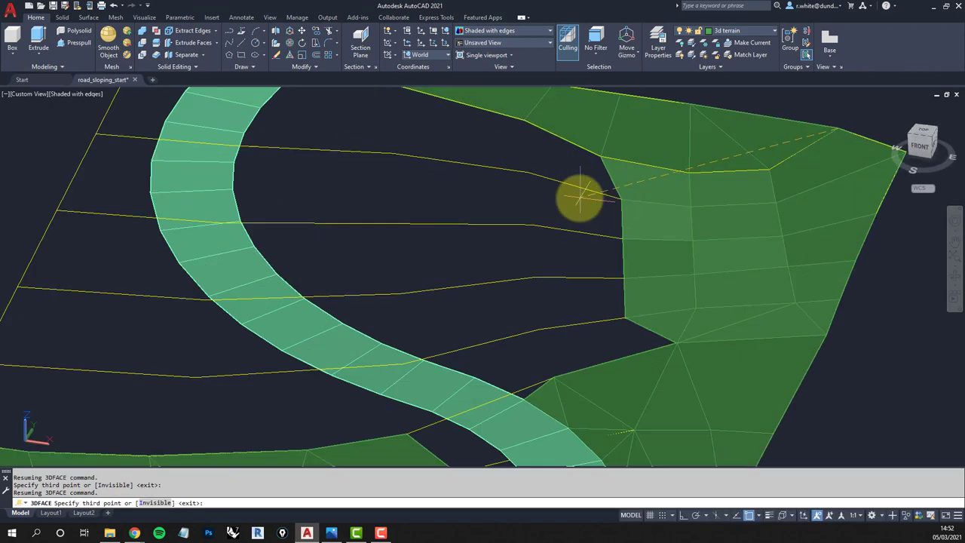
{"action": "key", "text": "Return"}
{"action": "key", "text": "Return"}
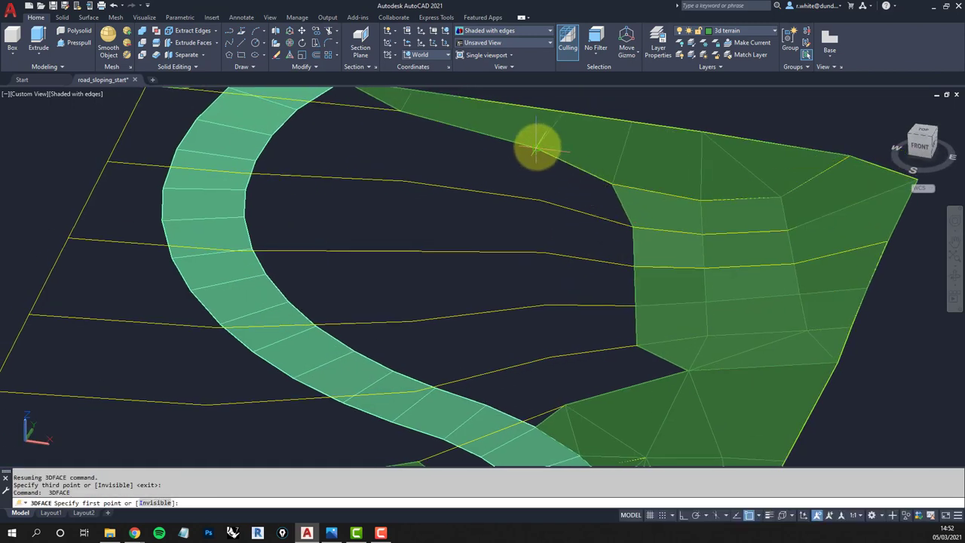
{"action": "left_click", "coordinate": [536, 146]}
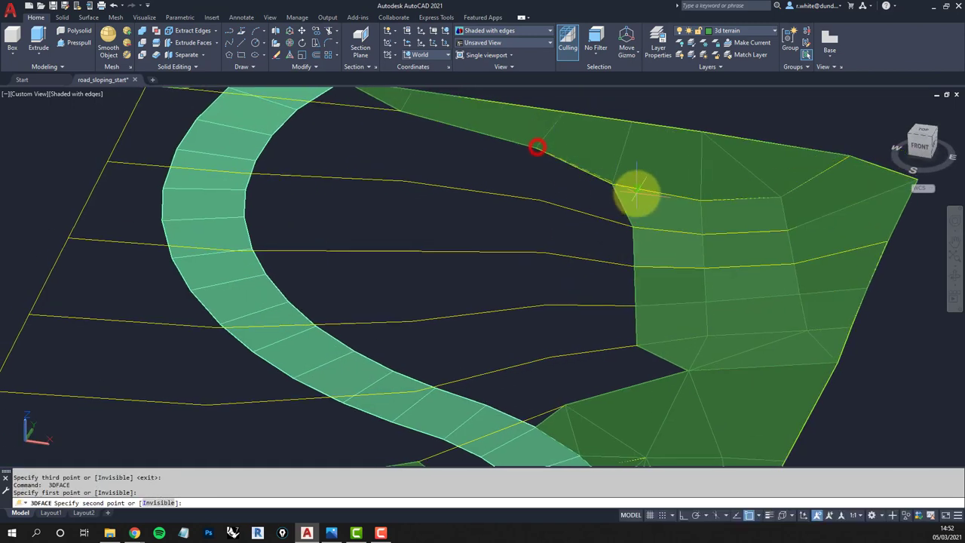
{"action": "left_click", "coordinate": [636, 227]}
{"action": "left_click", "coordinate": [538, 200]}
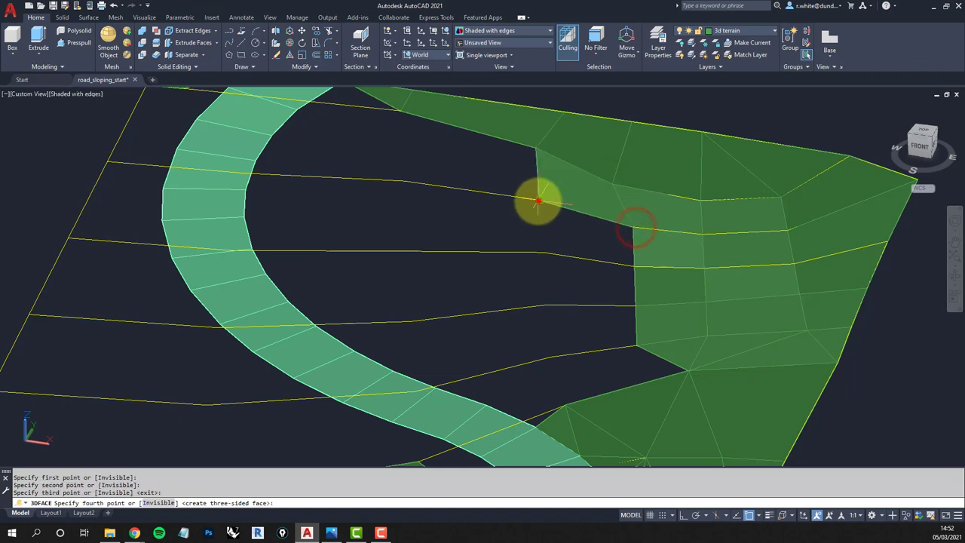
Continue adding faces down the gap until the surface reaches the lower terrain
{"action": "left_click", "coordinate": [543, 251]}
{"action": "left_click", "coordinate": [635, 268]}
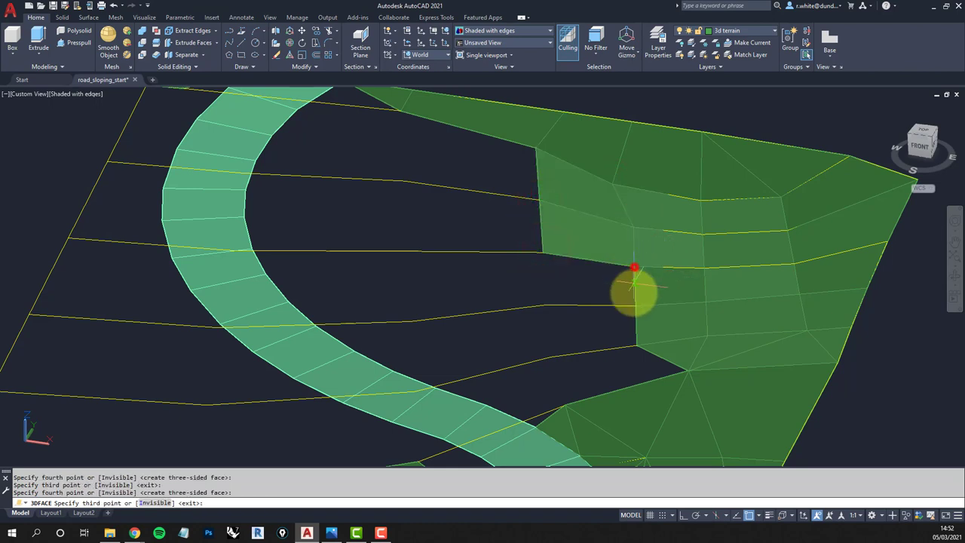
{"action": "left_click", "coordinate": [635, 309]}
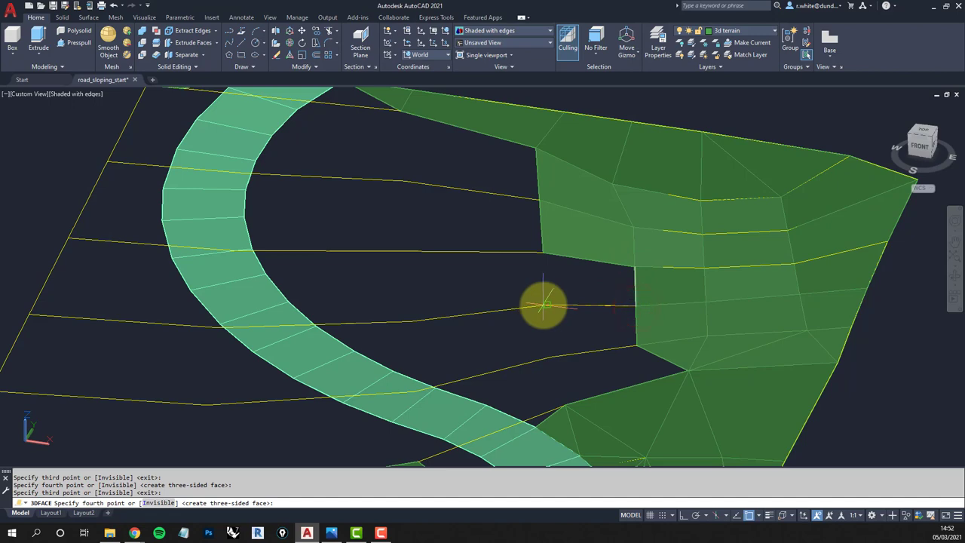
{"action": "left_click", "coordinate": [543, 306]}
{"action": "left_click", "coordinate": [551, 356]}
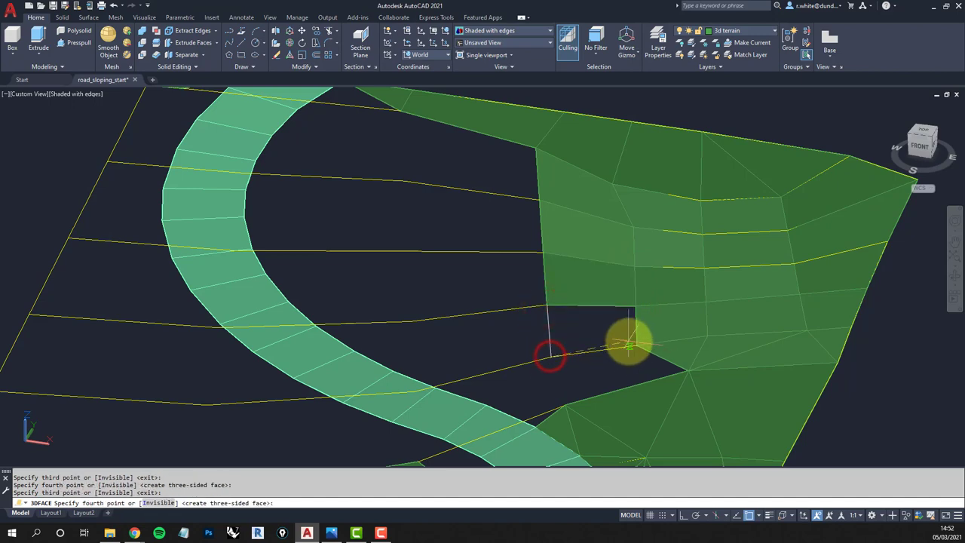
{"action": "left_click", "coordinate": [636, 343]}
{"action": "scroll", "coordinate": [633, 317], "scroll_direction": "up", "scroll_amount": 4}
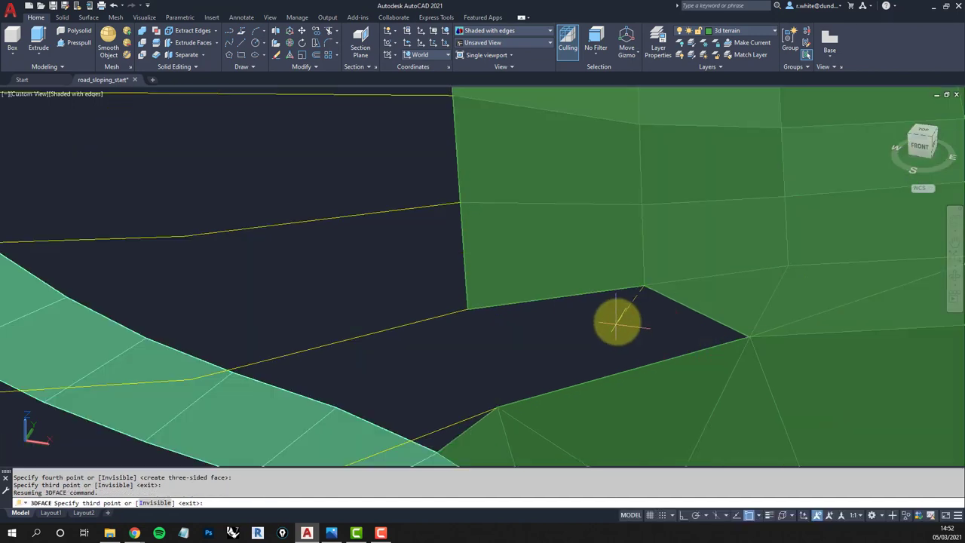
Draw two three-sided 3D faces sharing the upper and lower vertices to seal the narrow terrain gap
{"action": "key", "text": "Return"}
{"action": "key", "text": "Return"}
{"action": "left_click", "coordinate": [643, 285]}
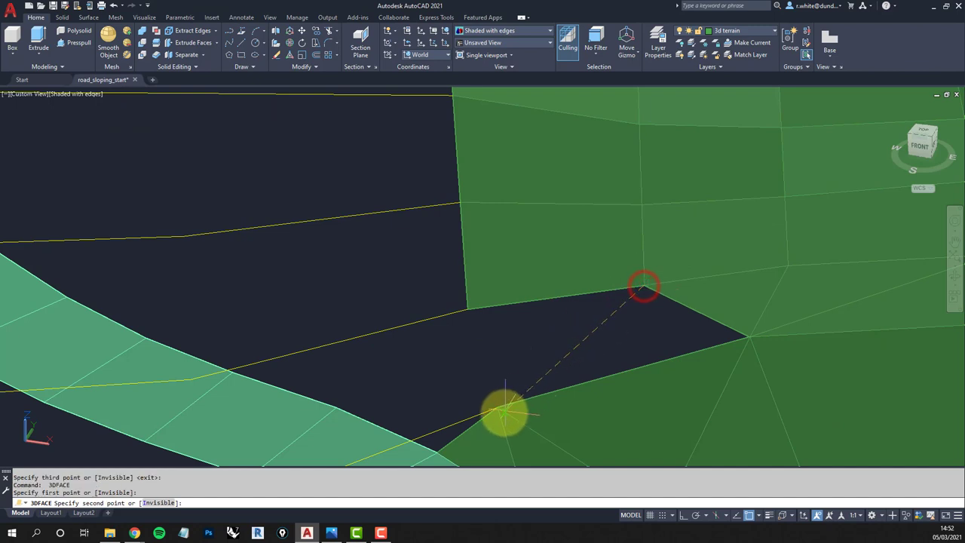
{"action": "left_click", "coordinate": [498, 408]}
{"action": "left_click", "coordinate": [749, 337]}
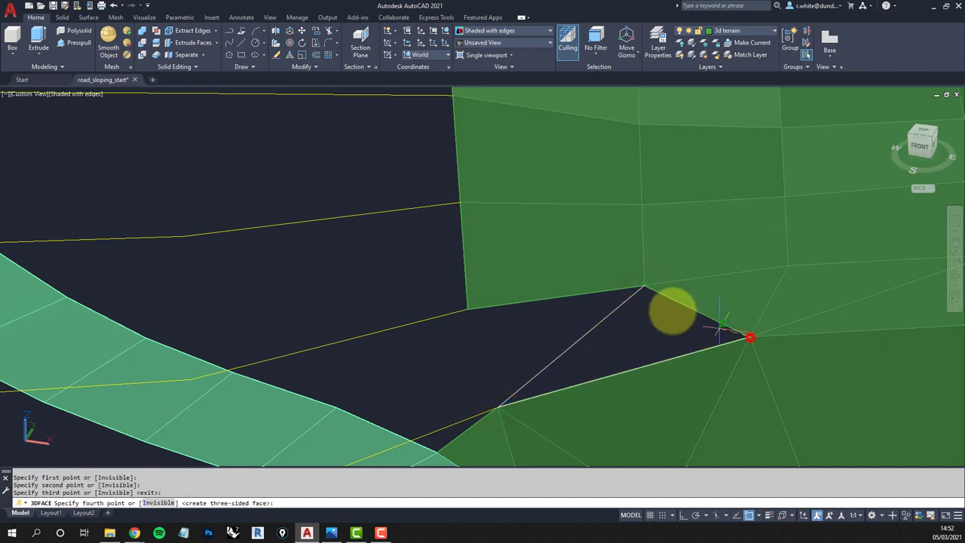
{"action": "key", "text": "Return"}
{"action": "key", "text": "Return"}
{"action": "key", "text": "Return"}
{"action": "left_click", "coordinate": [644, 286]}
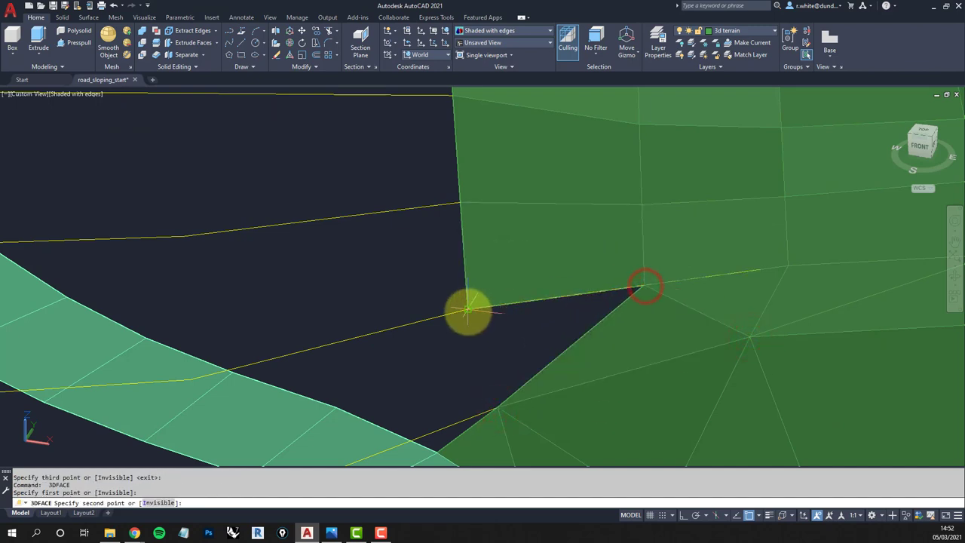
{"action": "left_click", "coordinate": [468, 310]}
{"action": "left_click", "coordinate": [498, 408]}
{"action": "key", "text": "Return"}
{"action": "middle_click_drag", "start_coordinate": [496, 402], "coordinate": [530, 304], "text": "shift"}
{"action": "key", "text": "Escape"}
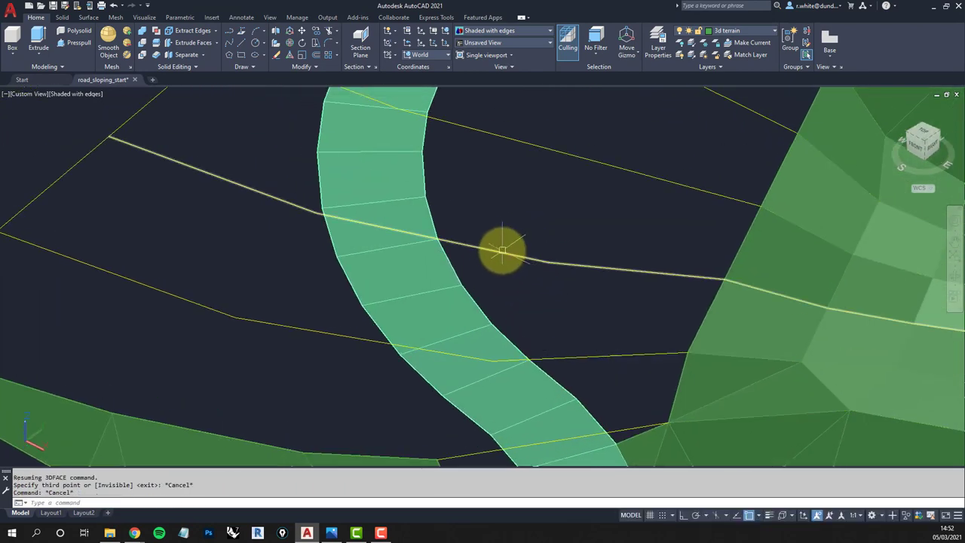
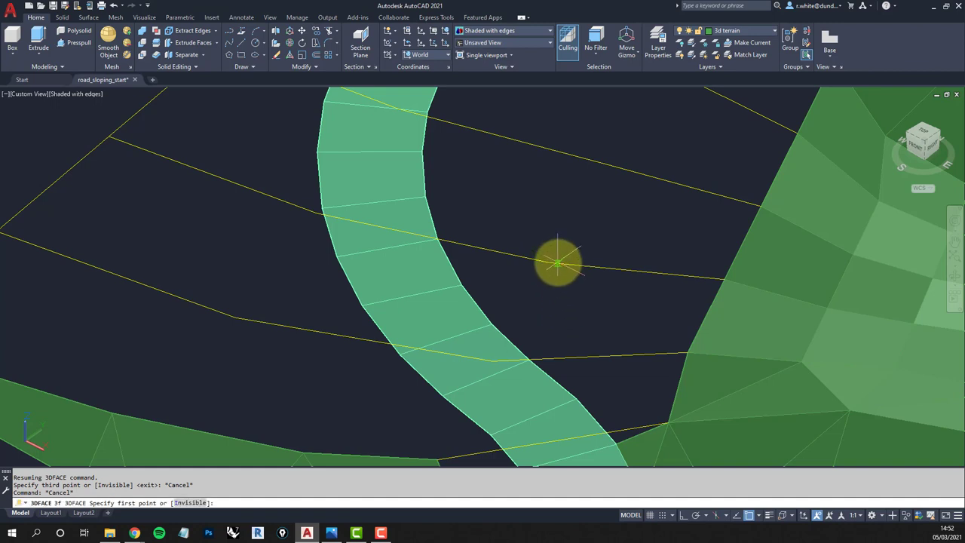
Create two triangular 3D faces at the road's right edge, snapped to road and terrain vertices
{"action": "left_click", "coordinate": [552, 263]}
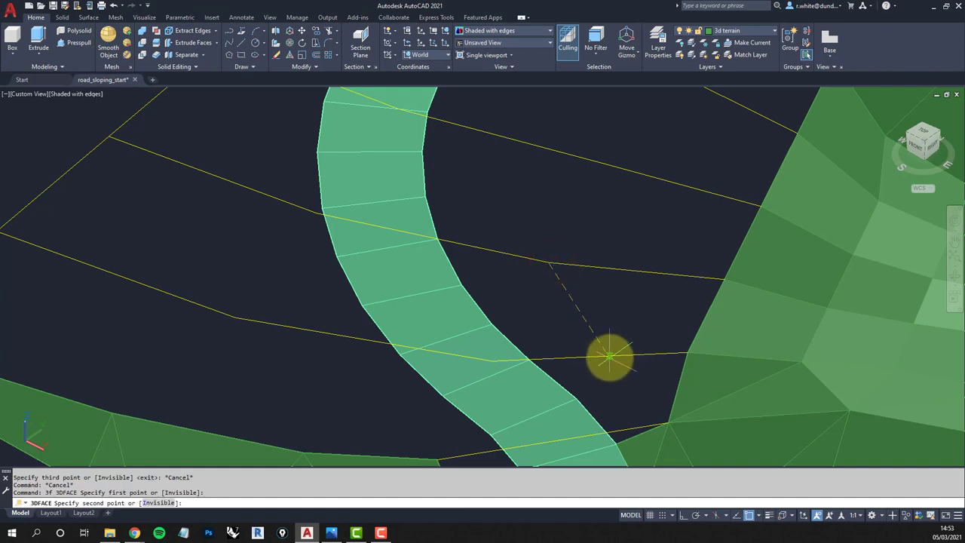
{"action": "left_click", "coordinate": [622, 356]}
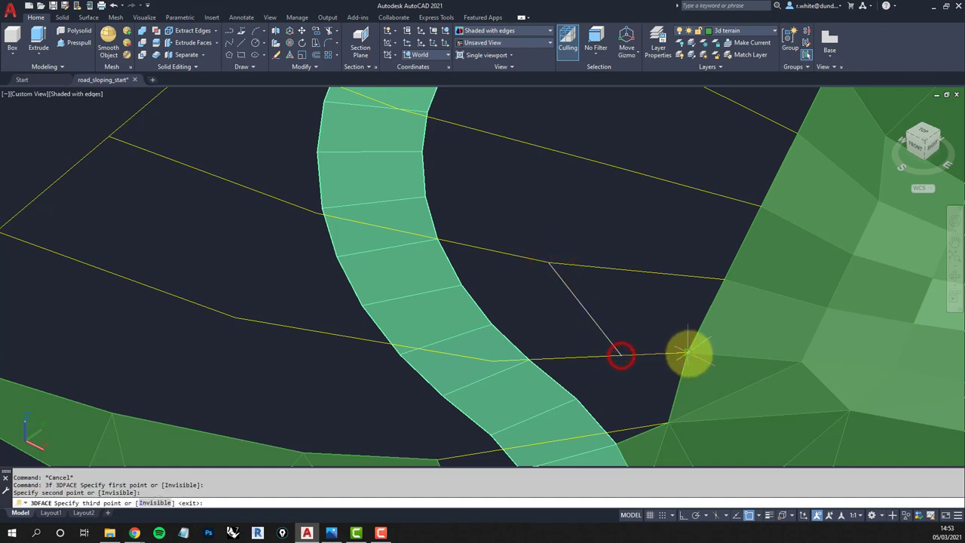
{"action": "left_click", "coordinate": [689, 352]}
{"action": "key", "text": "Return"}
{"action": "key", "text": "Return"}
{"action": "key", "text": "Return"}
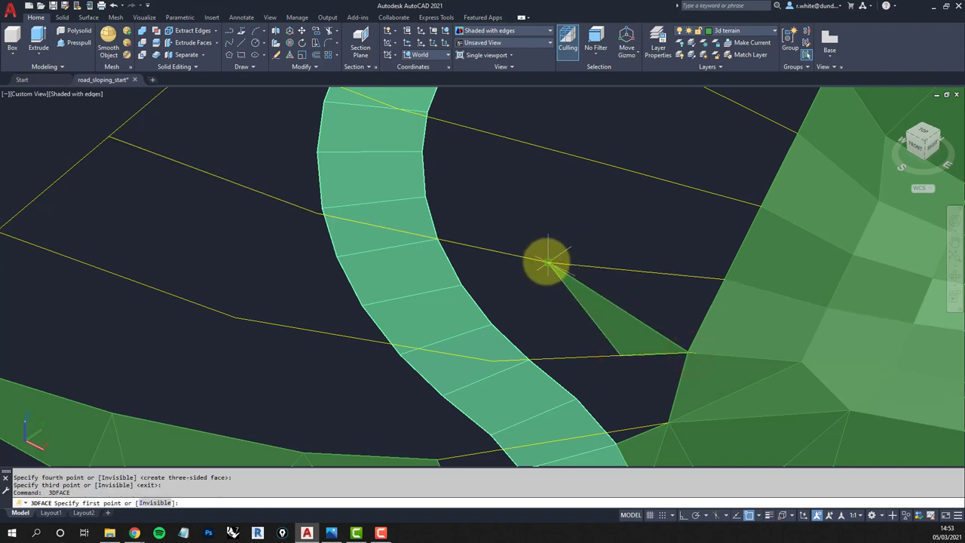
{"action": "left_click", "coordinate": [688, 352]}
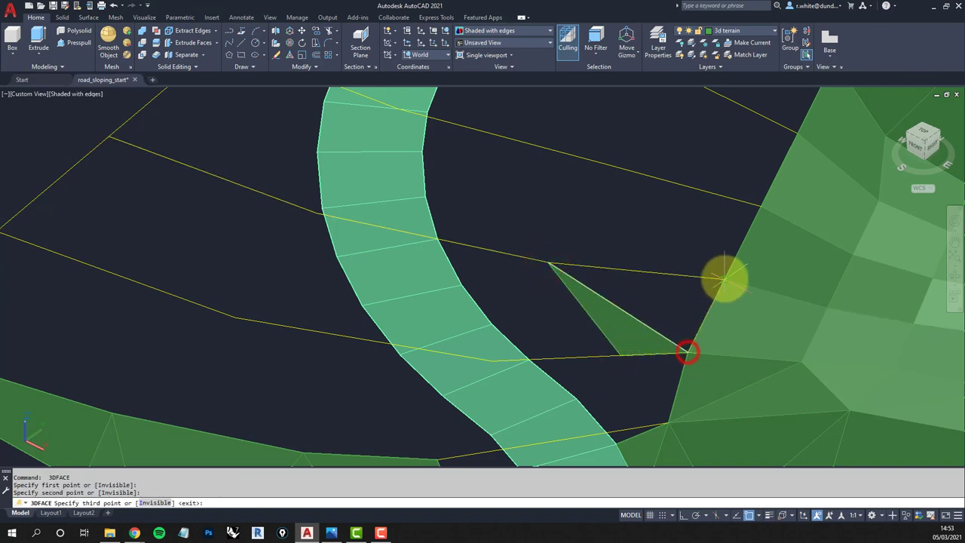
{"action": "left_click", "coordinate": [726, 277]}
{"action": "key", "text": "Return"}
{"action": "scroll", "coordinate": [517, 317], "scroll_direction": "up", "scroll_amount": 1}
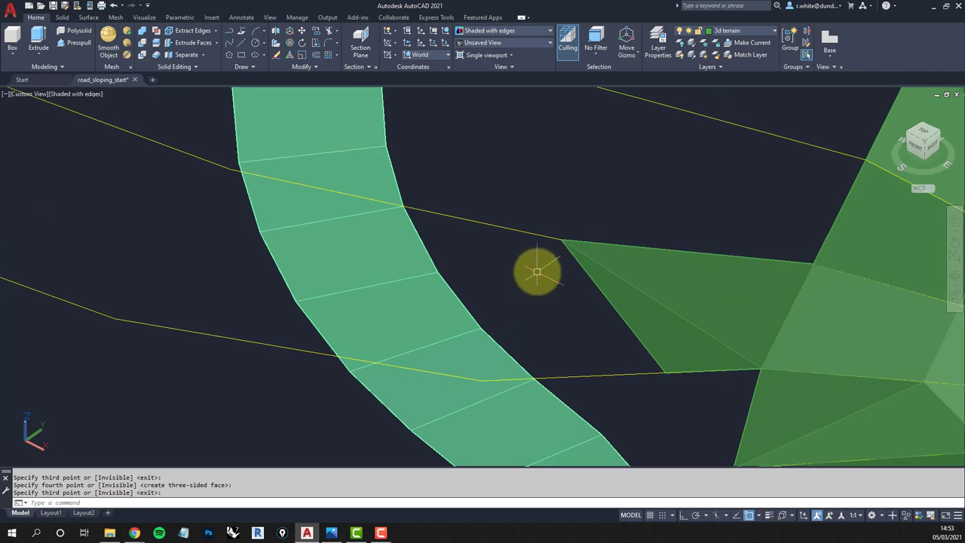
{"action": "key", "text": "Escape"}
Add a third triangular face from a terrain vertex to the road edge, then orbit to check
{"action": "key", "text": "Return"}
{"action": "left_click", "coordinate": [559, 242]}
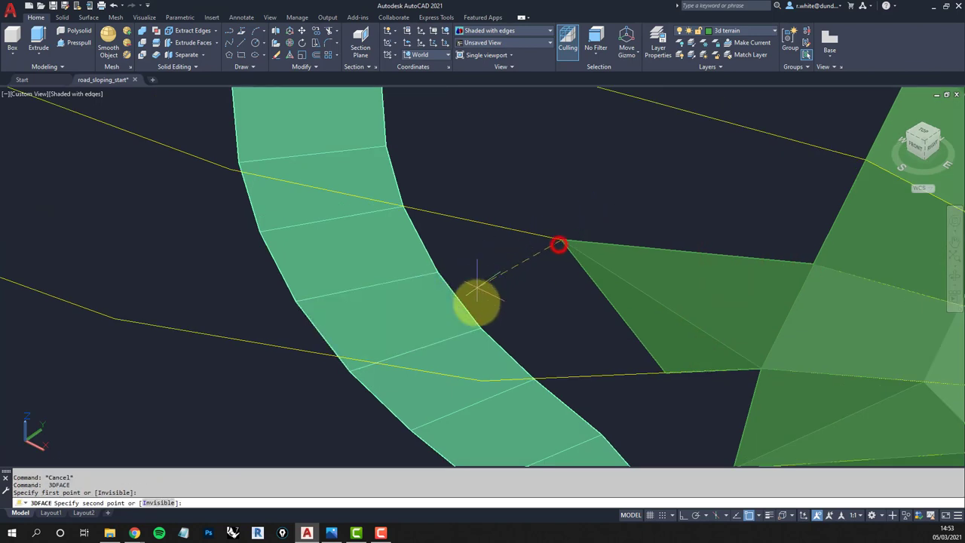
{"action": "left_click", "coordinate": [479, 329]}
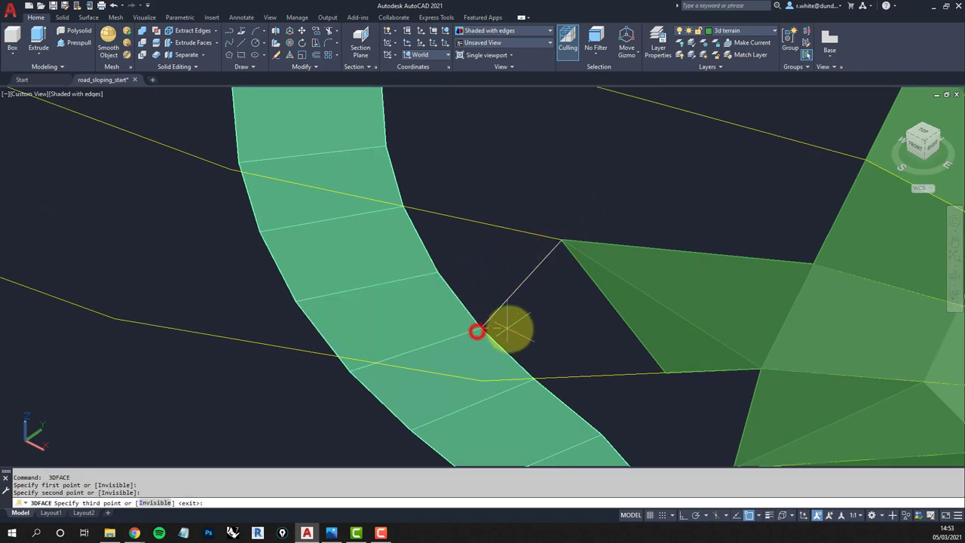
{"action": "left_click", "coordinate": [665, 372]}
{"action": "key", "text": "Return"}
{"action": "middle_click_drag", "start_coordinate": [603, 360], "coordinate": [599, 280], "text": "shift"}
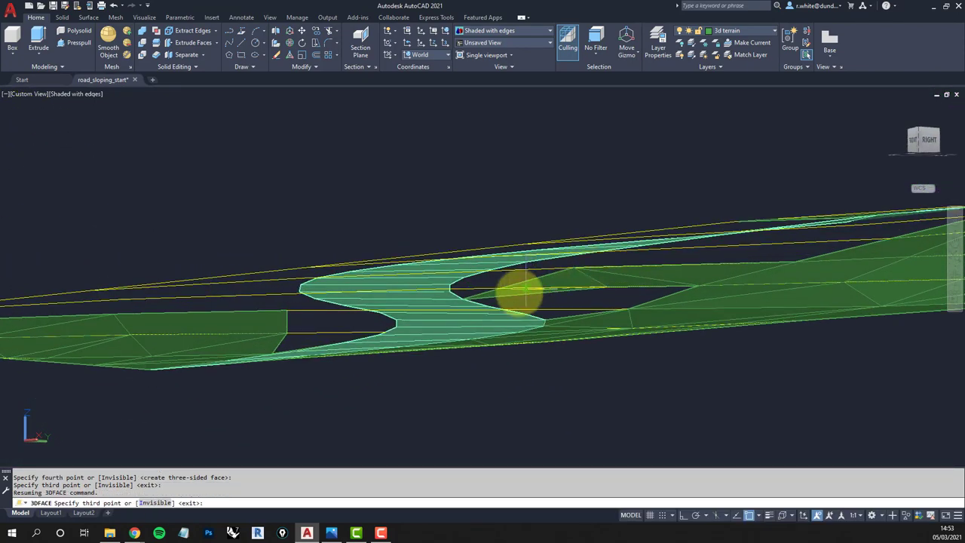
From a high view, patch the first remaining gap with a triangular 3D face
{"action": "middle_click_drag", "start_coordinate": [507, 286], "coordinate": [599, 345], "text": "shift"}
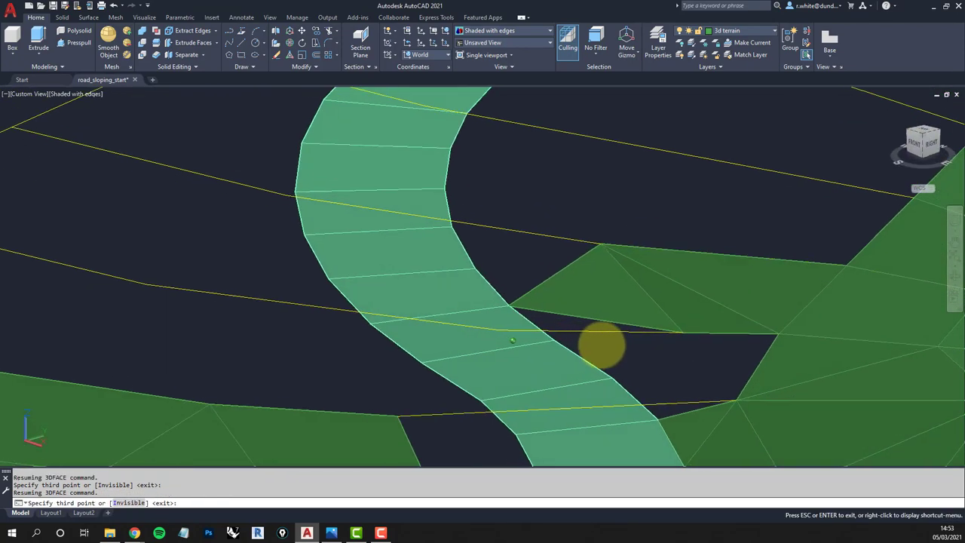
{"action": "key", "text": "Return"}
{"action": "key", "text": "Return"}
{"action": "left_click", "coordinate": [682, 332]}
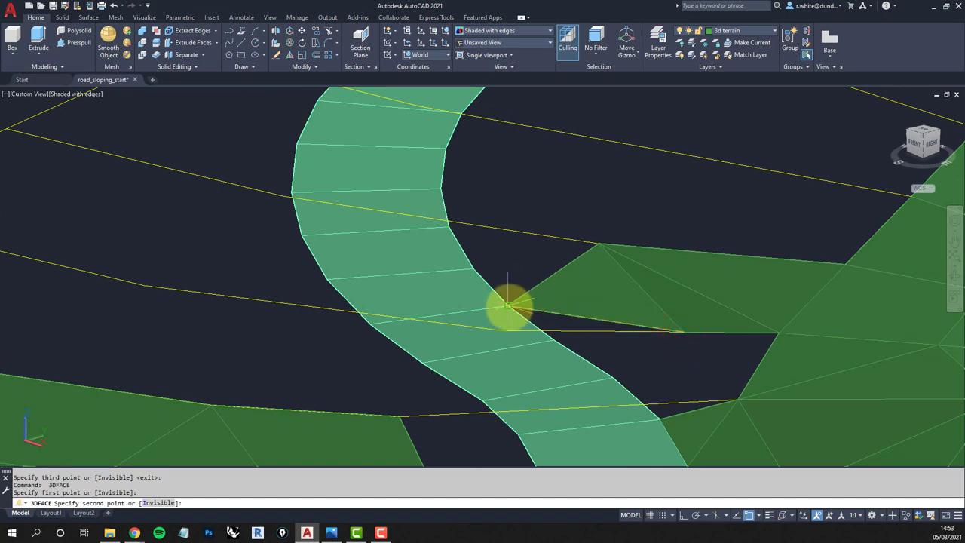
{"action": "left_click", "coordinate": [508, 306]}
{"action": "left_click", "coordinate": [552, 339]}
{"action": "key", "text": "Return"}
{"action": "key", "text": "Return"}
{"action": "key", "text": "Return"}
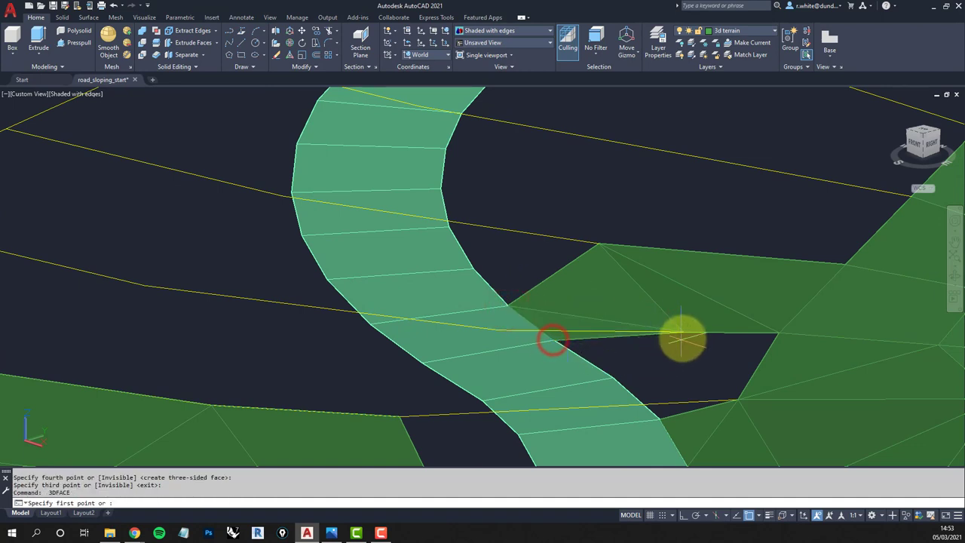
Add two more triangular faces sharing the same terrain vertex to close adjacent holes
{"action": "left_click", "coordinate": [682, 333]}
{"action": "left_click", "coordinate": [556, 344]}
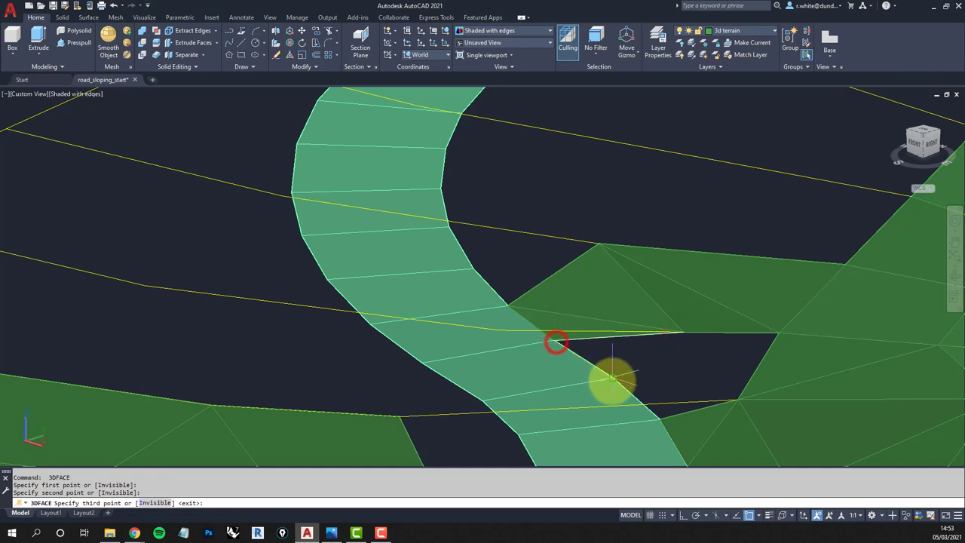
{"action": "left_click", "coordinate": [614, 383]}
{"action": "key", "text": "Return"}
{"action": "key", "text": "Return"}
{"action": "key", "text": "Return"}
{"action": "left_click", "coordinate": [682, 333]}
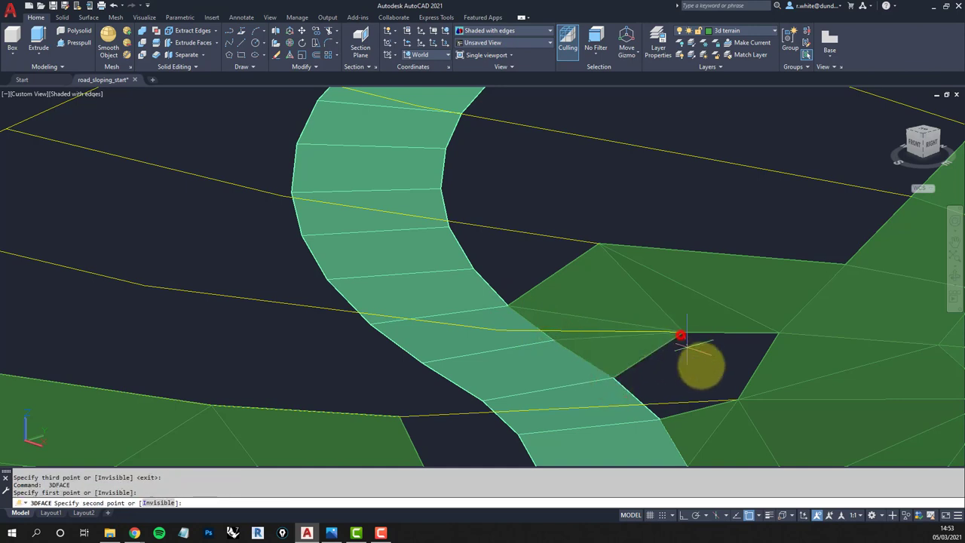
{"action": "left_click", "coordinate": [736, 401]}
{"action": "left_click", "coordinate": [777, 332]}
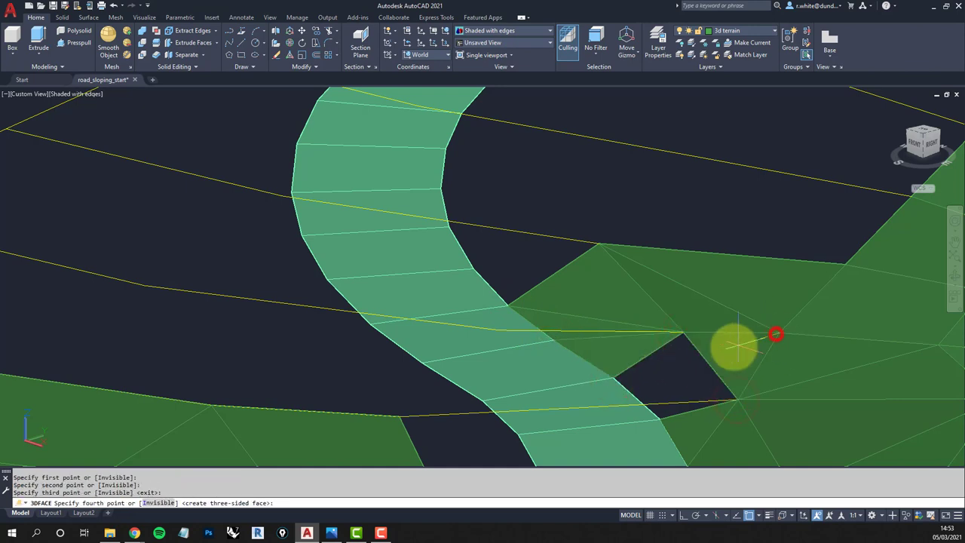
{"action": "key", "text": "Return"}
Fill the dark triangular hole where the road meets the terrain with a 3D face
{"action": "middle_click_drag", "start_coordinate": [733, 345], "coordinate": [616, 300], "text": "shift"}
{"action": "key", "text": "Escape"}
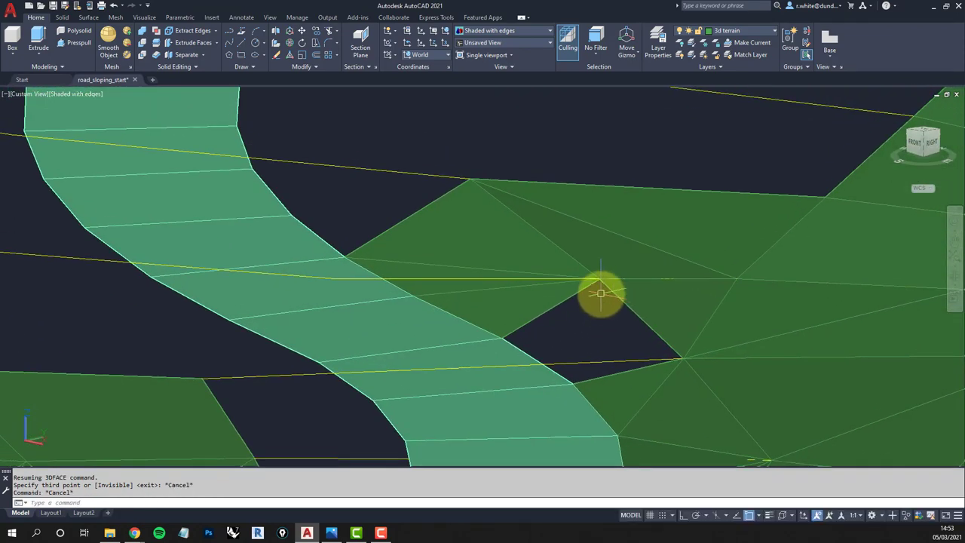
{"action": "key", "text": "Escape"}
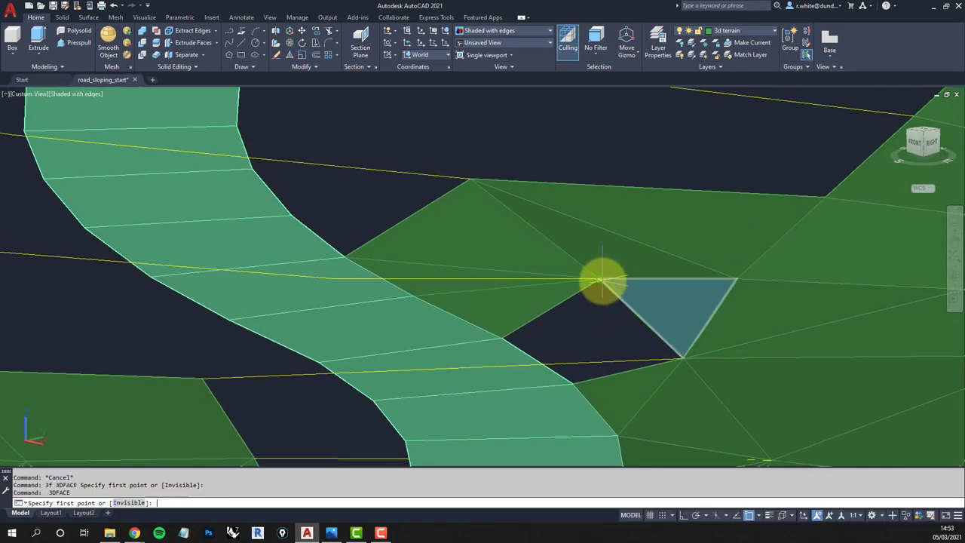
{"action": "key", "text": "Return"}
{"action": "left_click", "coordinate": [601, 281]}
{"action": "left_click", "coordinate": [501, 338]}
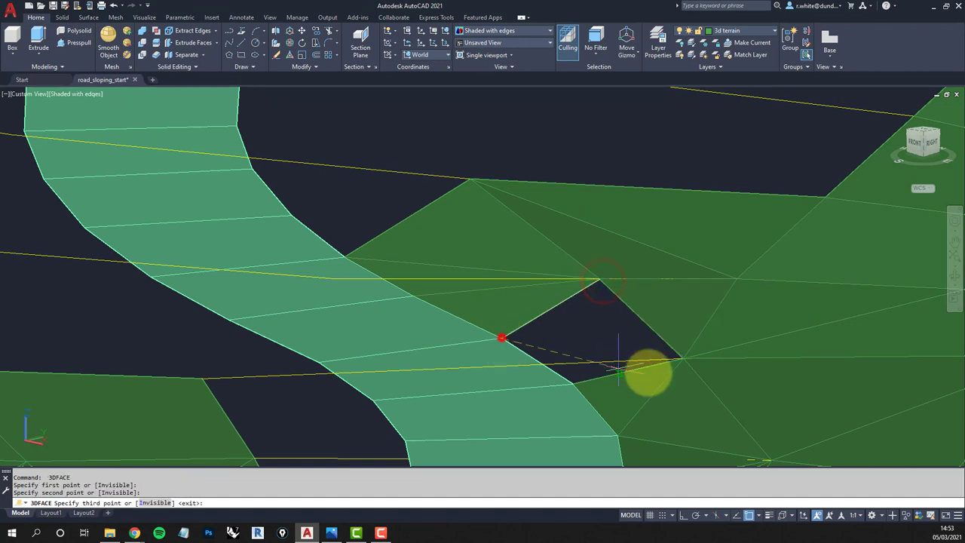
{"action": "left_click", "coordinate": [681, 355]}
{"action": "key", "text": "Return"}
{"action": "key", "text": "Return"}
{"action": "key", "text": "Return"}
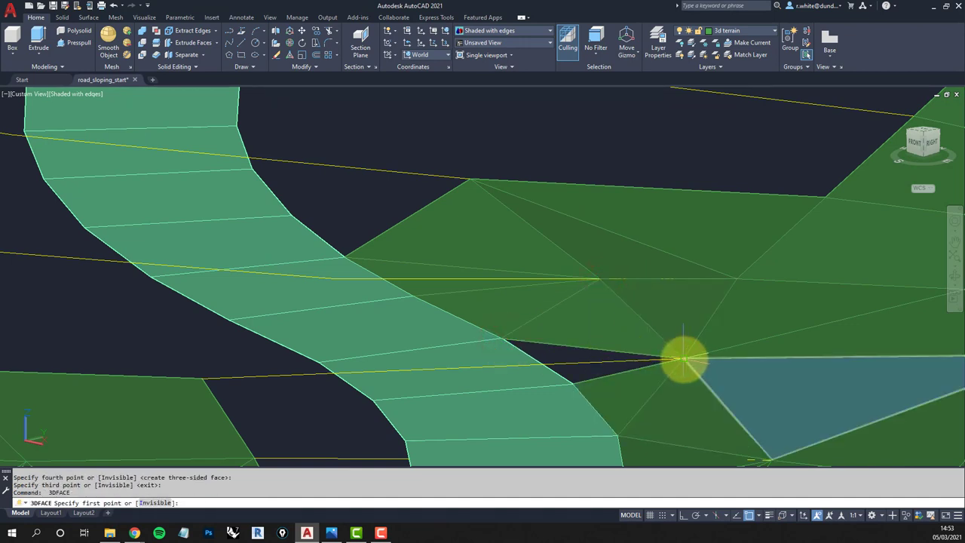
Close the last triangular gap with a face, then view the whole road at a low angle
{"action": "left_click", "coordinate": [683, 359]}
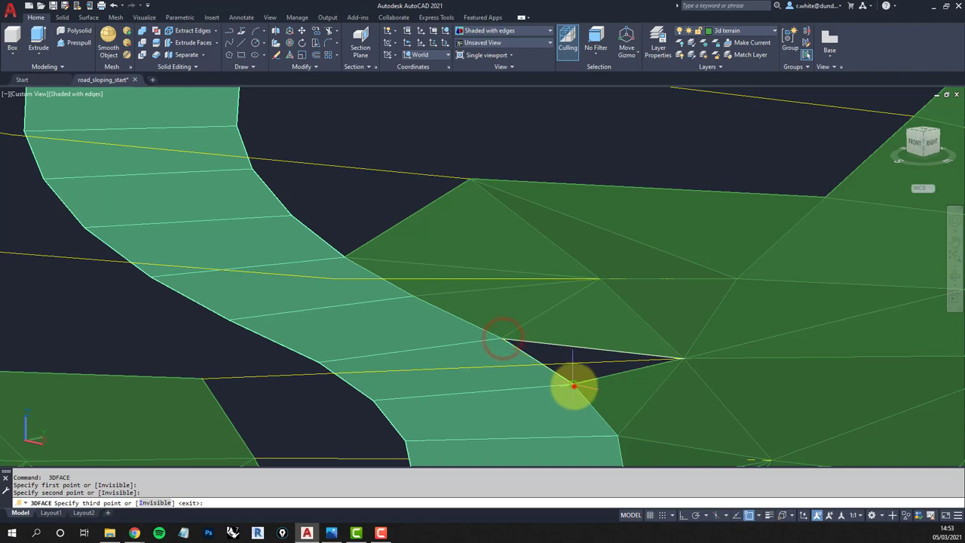
{"action": "left_click", "coordinate": [573, 386]}
{"action": "key", "text": "Return"}
{"action": "scroll", "coordinate": [539, 335], "scroll_direction": "down", "scroll_amount": 5}
{"action": "mouse_move", "coordinate": [533, 325]}
{"action": "middle_mouse_down", "text": "shift"}
{"action": "mouse_move", "coordinate": [500, 304]}
{"action": "mouse_move", "coordinate": [538, 327]}
{"action": "middle_mouse_up", "text": "shift"}
Restart 3DFACE with 3F and add a narrow triangular patch from the terrain contour
{"action": "scroll", "coordinate": [498, 324], "scroll_direction": "up", "scroll_amount": 6}
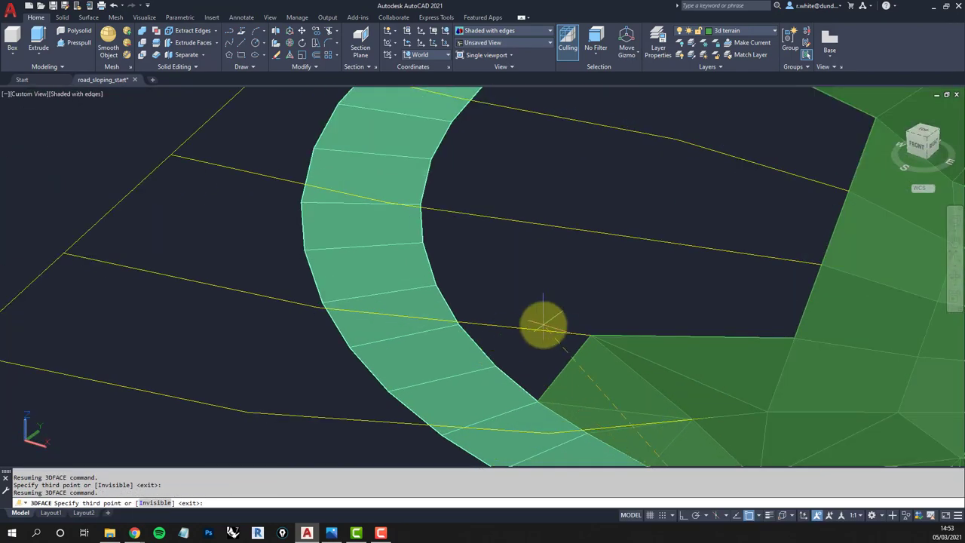
{"action": "key", "text": "Escape"}
{"action": "type", "text": "3f"}
{"action": "key", "text": "Return"}
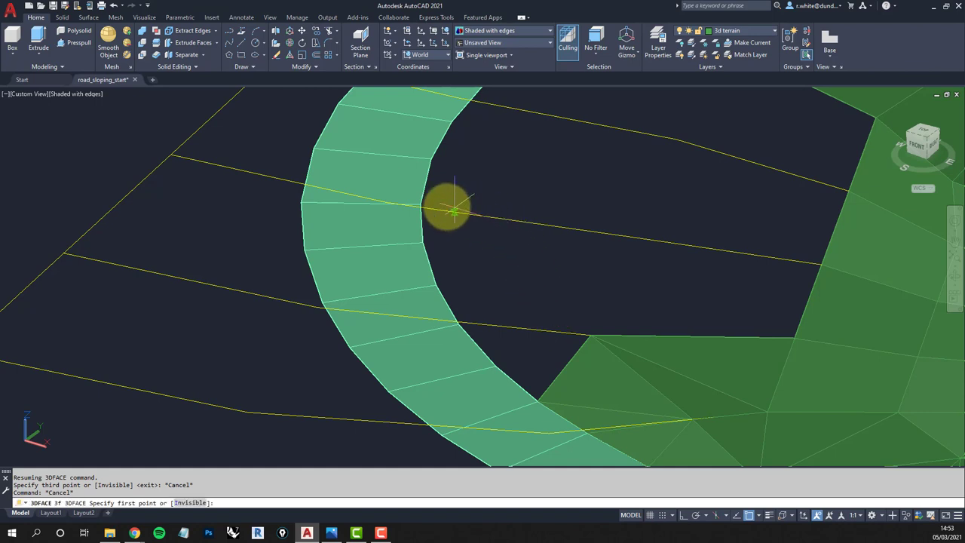
{"action": "left_click", "coordinate": [504, 220]}
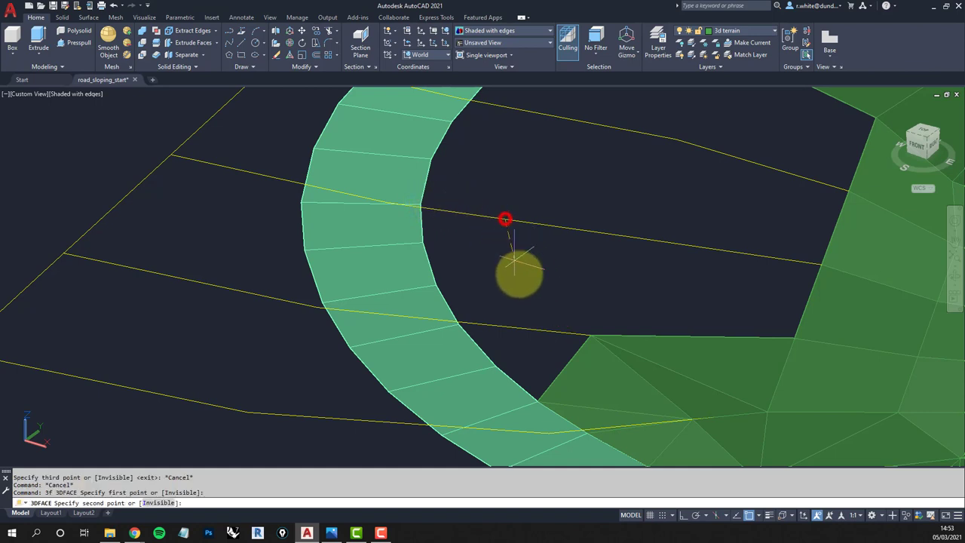
{"action": "left_click", "coordinate": [543, 329]}
{"action": "left_click", "coordinate": [592, 335]}
{"action": "key", "text": "Return"}
{"action": "key", "text": "Return"}
{"action": "key", "text": "Return"}
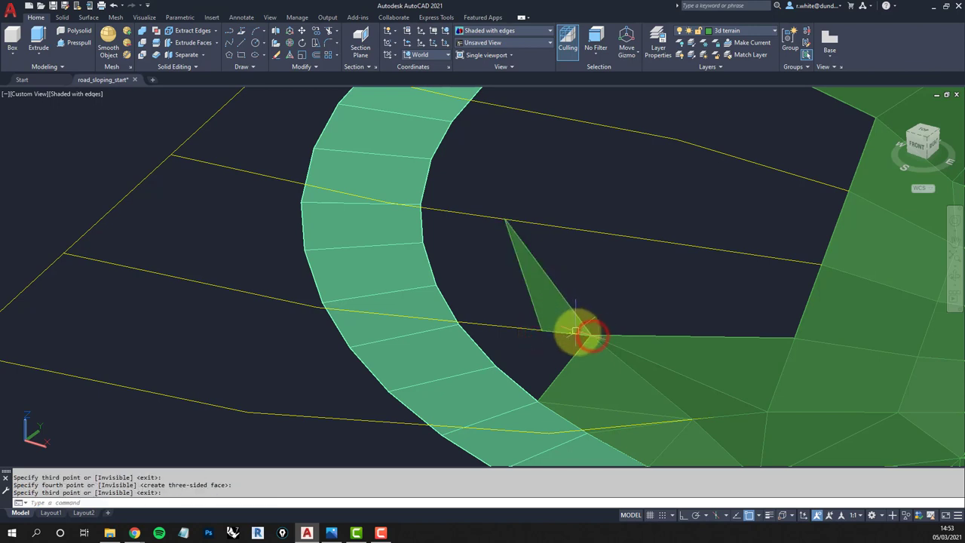
Add two triangular faces between the terrain edge and the road edge
{"action": "left_click", "coordinate": [588, 337]}
{"action": "left_click", "coordinate": [541, 330]}
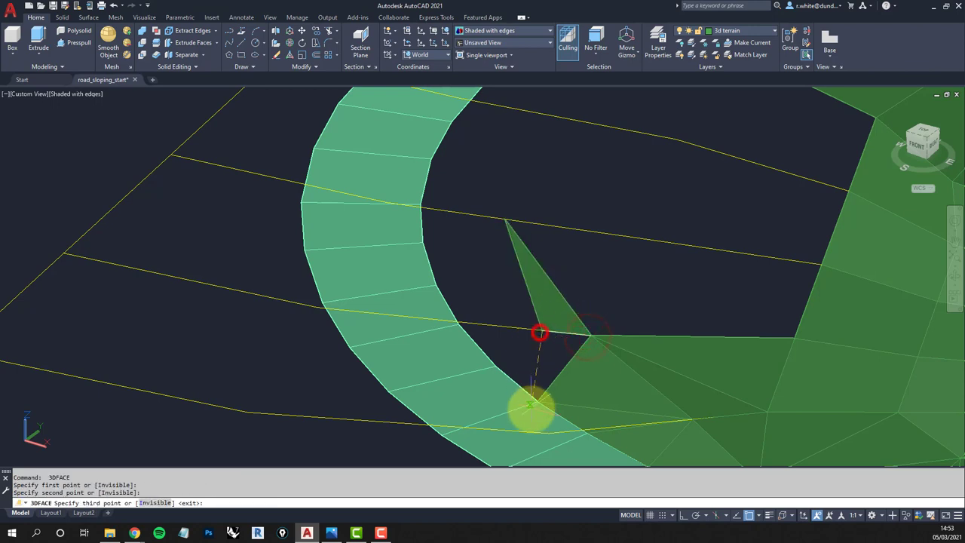
{"action": "left_click", "coordinate": [538, 400]}
{"action": "key", "text": "Return"}
{"action": "key", "text": "Return"}
{"action": "key", "text": "Return"}
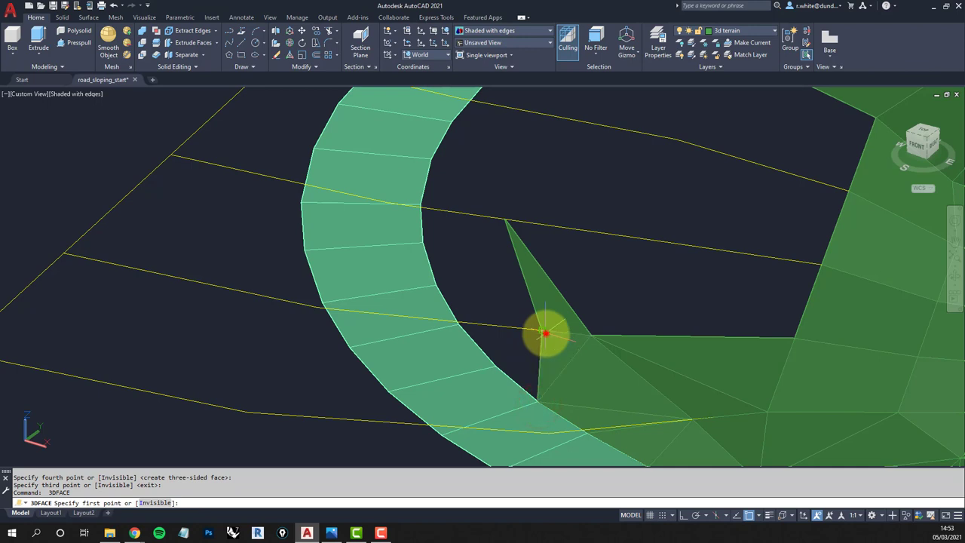
{"action": "left_click", "coordinate": [546, 332]}
{"action": "left_click", "coordinate": [492, 369]}
{"action": "left_click", "coordinate": [538, 400]}
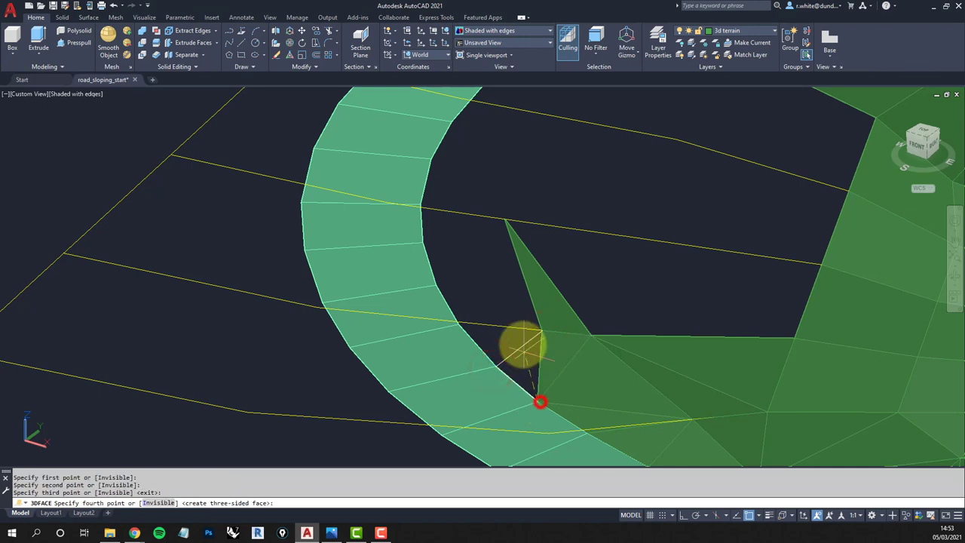
{"action": "key", "text": "Return"}
{"action": "key", "text": "Return"}
{"action": "key", "text": "Return"}
Fill two more gaps with triangular faces reaching up to the terrain contour vertex
{"action": "left_click", "coordinate": [543, 332]}
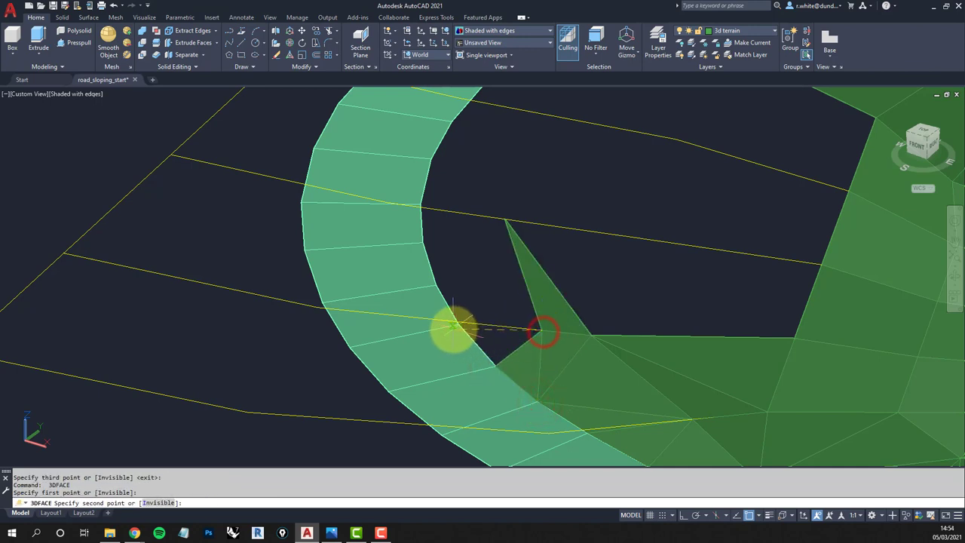
{"action": "left_click", "coordinate": [458, 325]}
{"action": "left_click", "coordinate": [496, 367]}
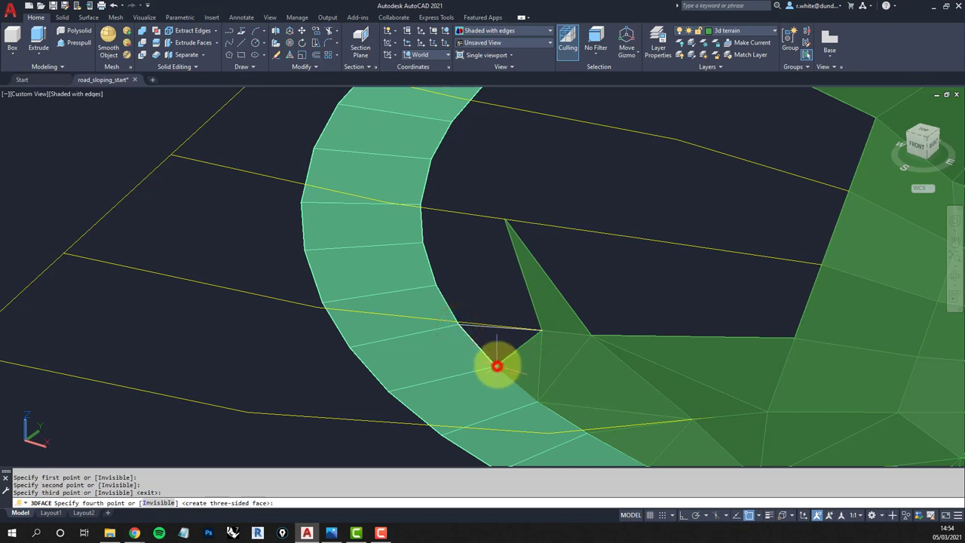
{"action": "key", "text": "Return"}
{"action": "key", "text": "Return"}
{"action": "key", "text": "Return"}
{"action": "left_click", "coordinate": [539, 330]}
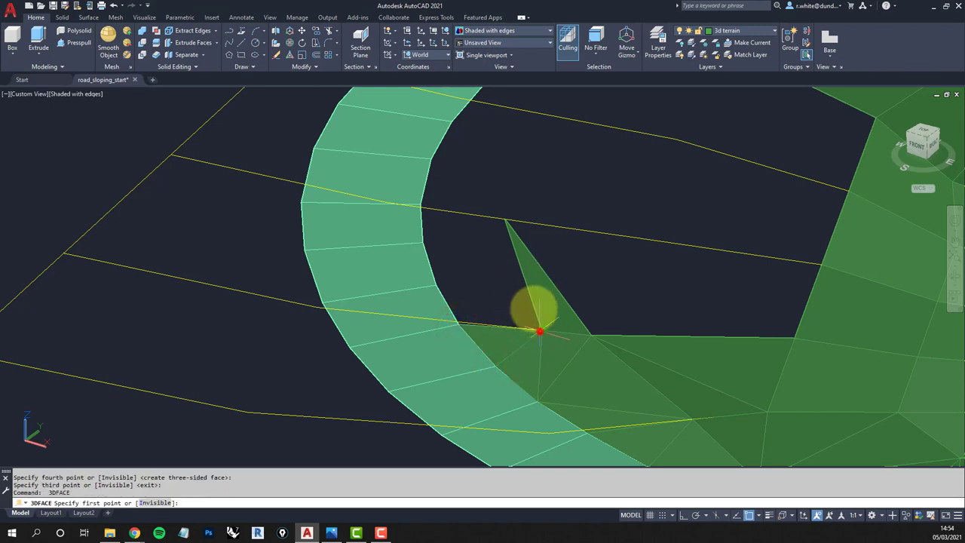
{"action": "left_click", "coordinate": [508, 222]}
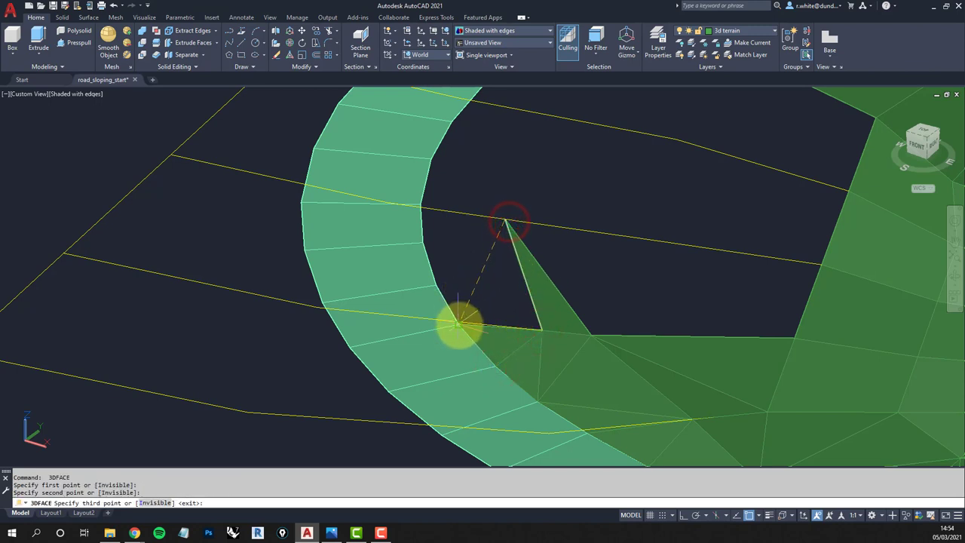
{"action": "left_click", "coordinate": [457, 324]}
{"action": "key", "text": "Return"}
{"action": "key", "text": "Return"}
{"action": "key", "text": "Return"}
Create two triangles fanning from the shared terrain vertex to the road's inner edge
{"action": "left_click", "coordinate": [509, 219]}
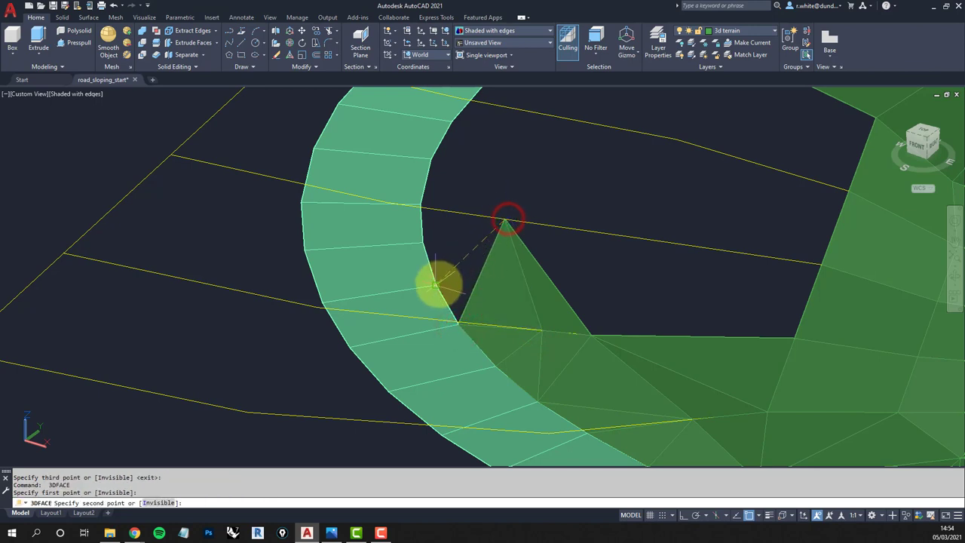
{"action": "left_click", "coordinate": [432, 287]}
{"action": "left_click", "coordinate": [457, 324]}
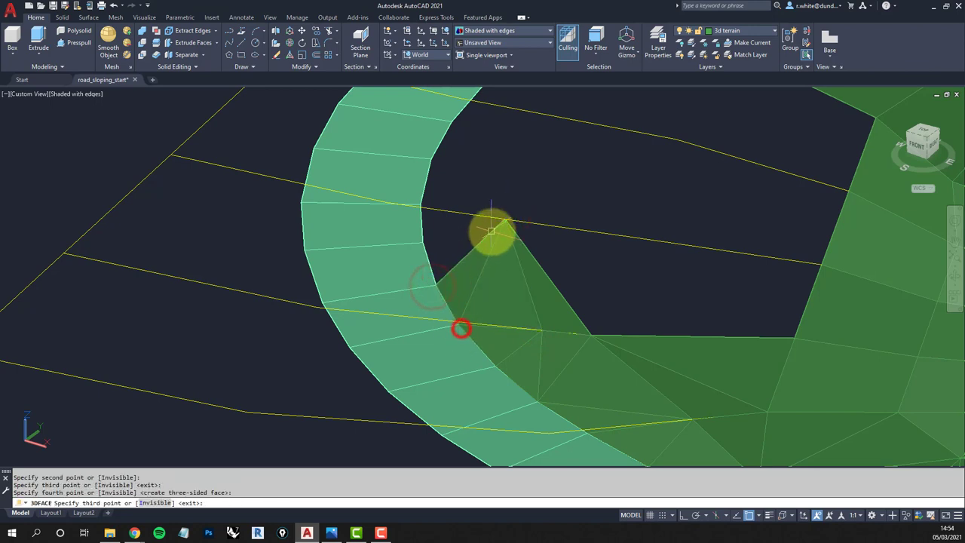
{"action": "key", "text": "Return"}
{"action": "key", "text": "Return"}
{"action": "key", "text": "Return"}
{"action": "left_click", "coordinate": [502, 219]}
{"action": "left_click", "coordinate": [422, 241]}
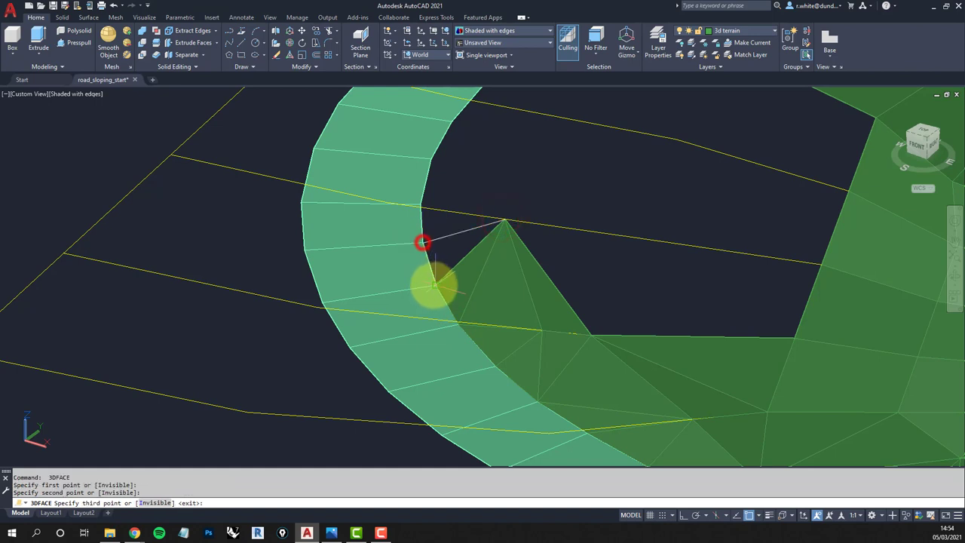
{"action": "left_click", "coordinate": [432, 284]}
{"action": "key", "text": "Return"}
{"action": "key", "text": "Return"}
{"action": "key", "text": "Return"}
Fill the sliver along the road edge and add a face across the terrain edge
{"action": "left_click", "coordinate": [503, 219]}
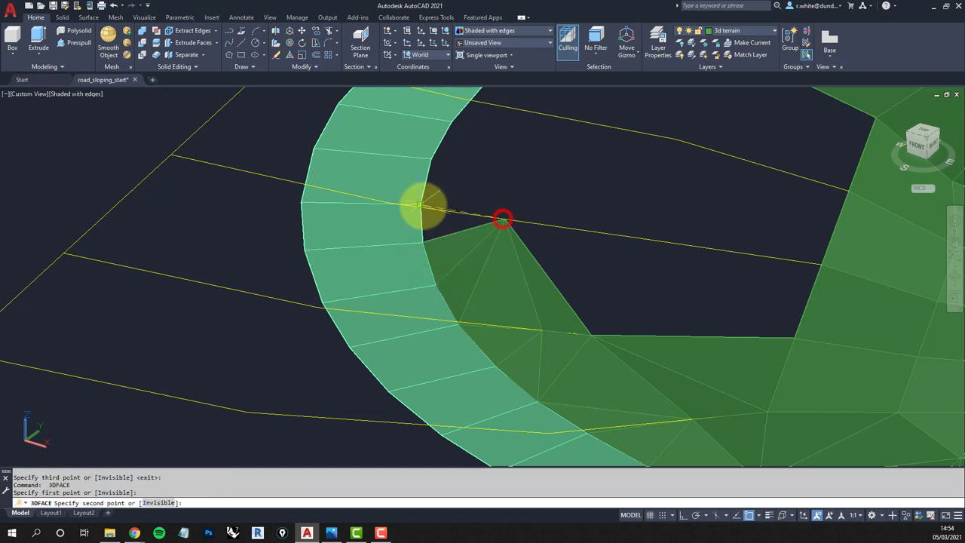
{"action": "left_click", "coordinate": [423, 204]}
{"action": "left_click", "coordinate": [422, 239]}
{"action": "key", "text": "Return"}
{"action": "key", "text": "Return"}
{"action": "key", "text": "Return"}
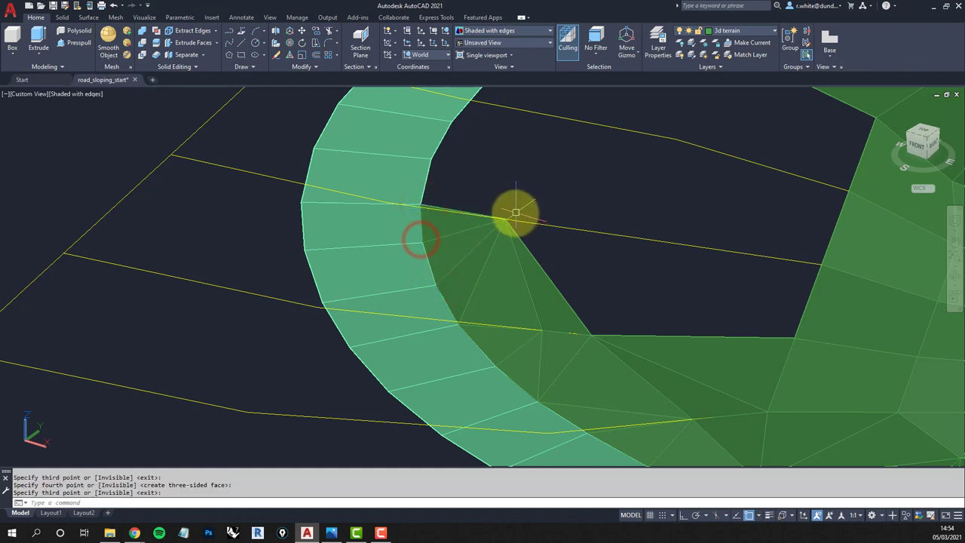
{"action": "left_click", "coordinate": [503, 219]}
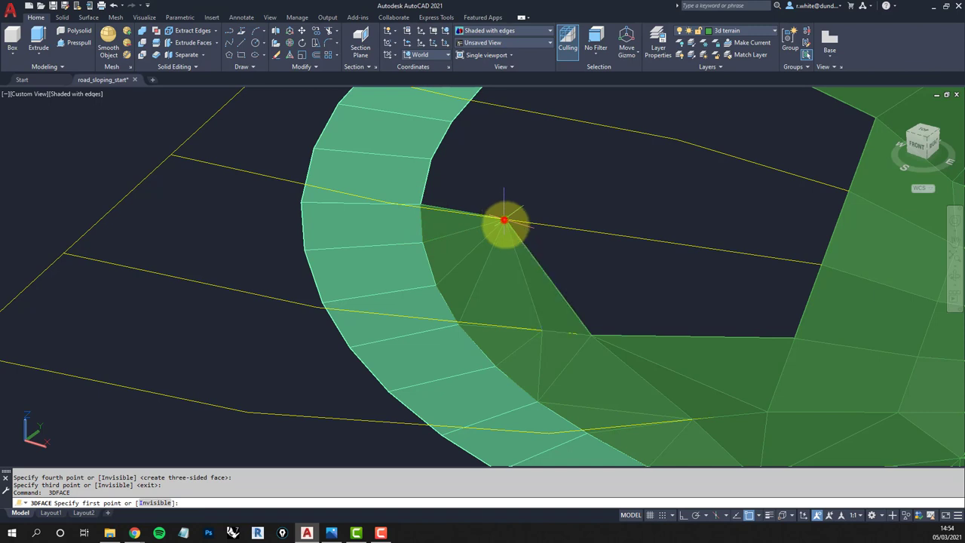
{"action": "left_click", "coordinate": [592, 336]}
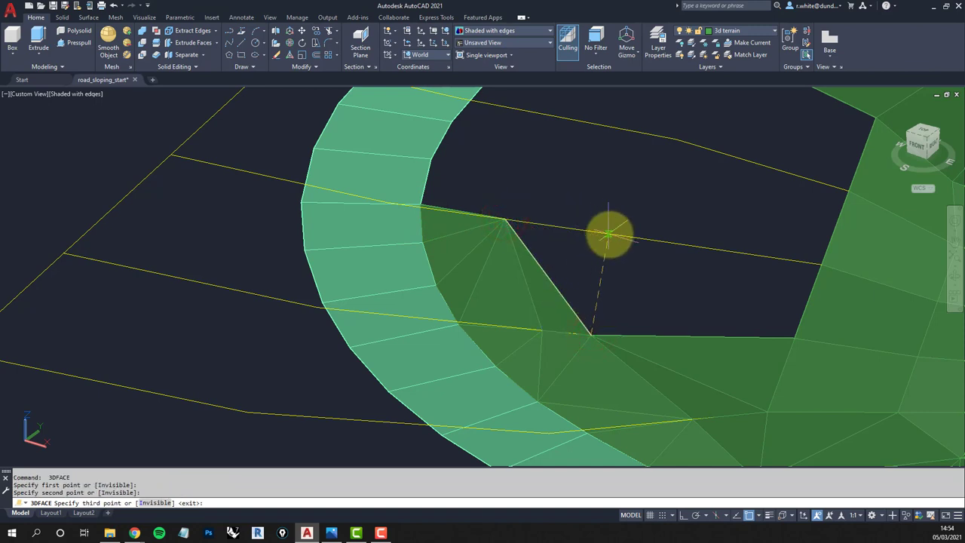
{"action": "left_click", "coordinate": [611, 236]}
{"action": "key", "text": "Return"}
Create a four-sided face along the terrain edge to its far corner, continuing upward
{"action": "key", "text": "Return"}
{"action": "key", "text": "Return"}
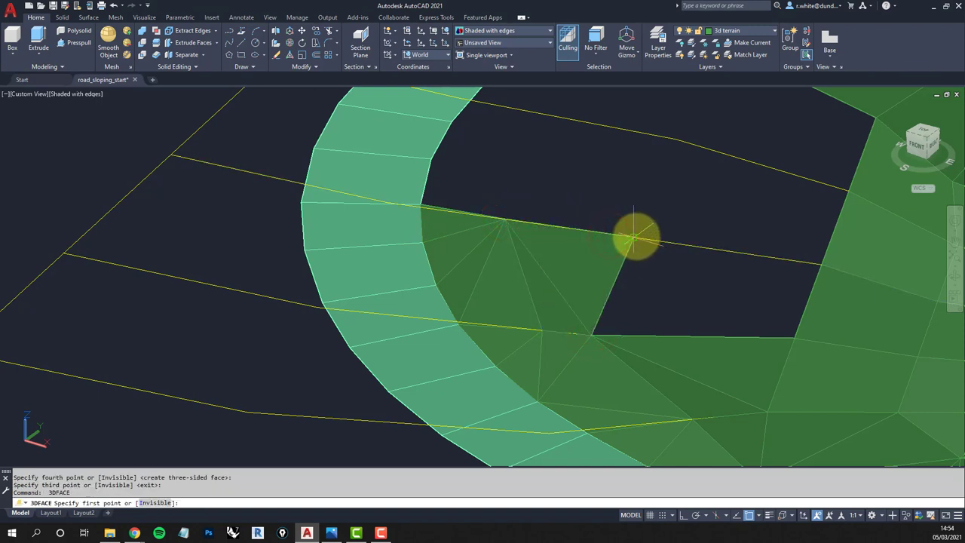
{"action": "left_click", "coordinate": [635, 237]}
{"action": "key", "text": "Escape"}
{"action": "key", "text": "Return"}
{"action": "left_click", "coordinate": [592, 337]}
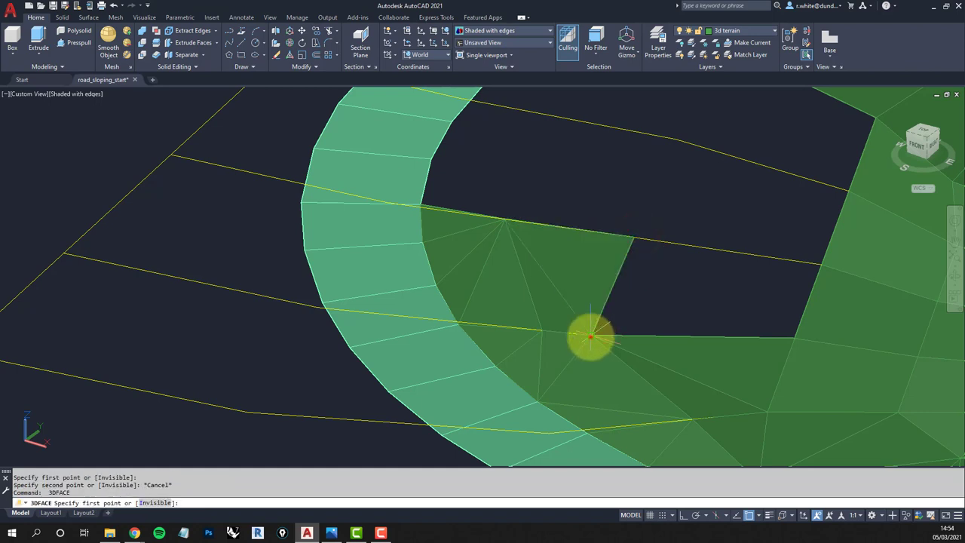
{"action": "left_click", "coordinate": [792, 337]}
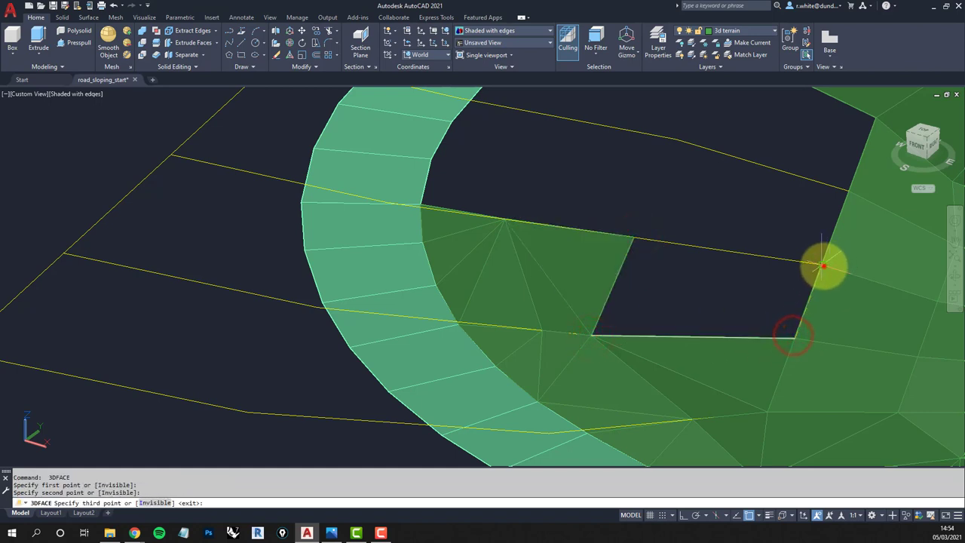
{"action": "left_click", "coordinate": [823, 266]}
{"action": "left_click", "coordinate": [634, 239]}
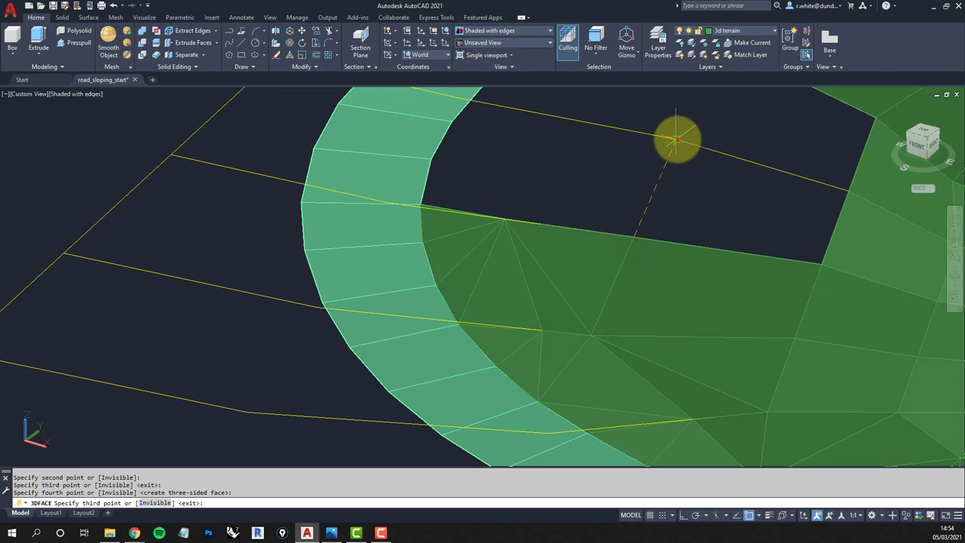
{"action": "left_click", "coordinate": [677, 140]}
{"action": "left_click", "coordinate": [851, 189]}
Orbit to the next gap and add another four-sided face to fill it
{"action": "middle_click_drag", "start_coordinate": [851, 189], "coordinate": [805, 246], "text": "shift"}
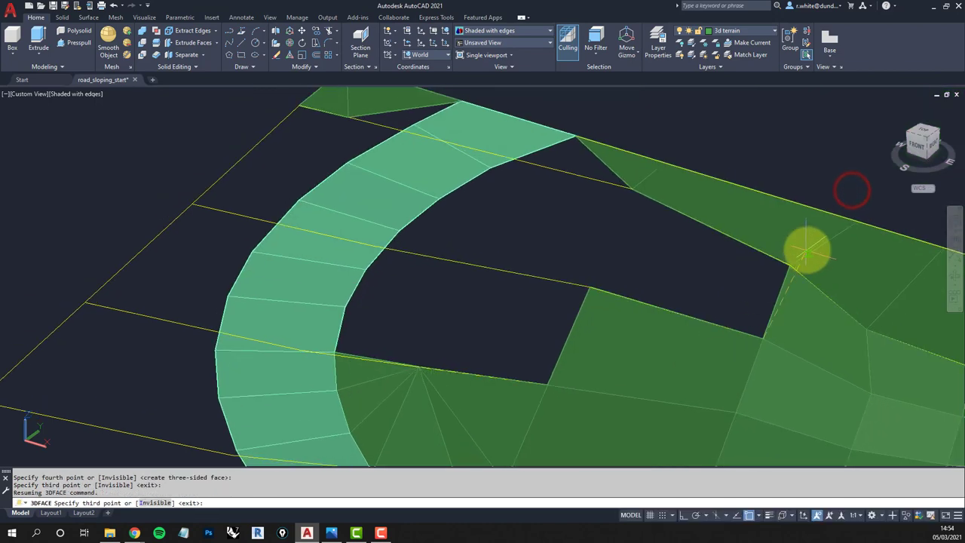
{"action": "left_click", "coordinate": [790, 266]}
{"action": "left_click", "coordinate": [632, 190]}
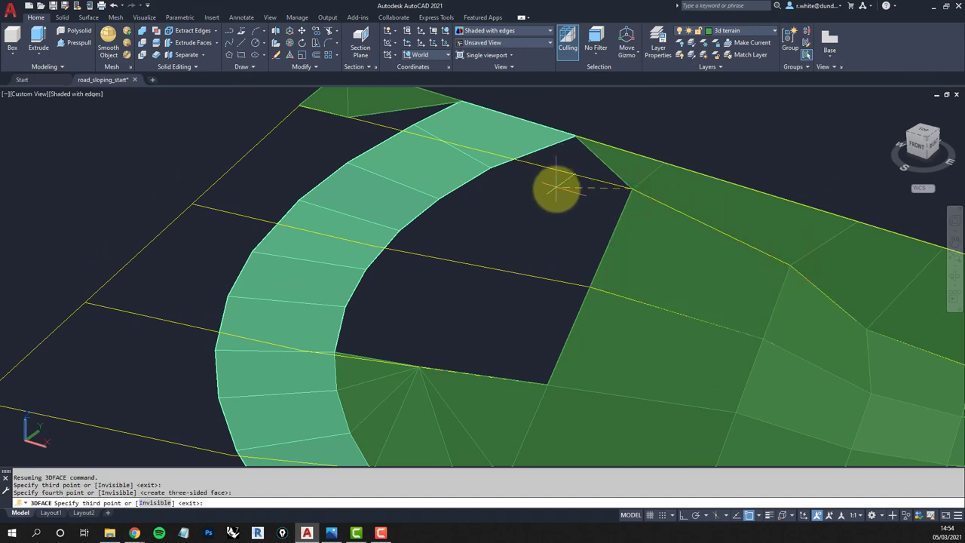
{"action": "key", "text": "Return"}
{"action": "middle_click_drag", "start_coordinate": [565, 168], "coordinate": [651, 254], "text": "shift"}
Add a triangular face from the terrain corner to the road's outer edge
{"action": "key", "text": "Return"}
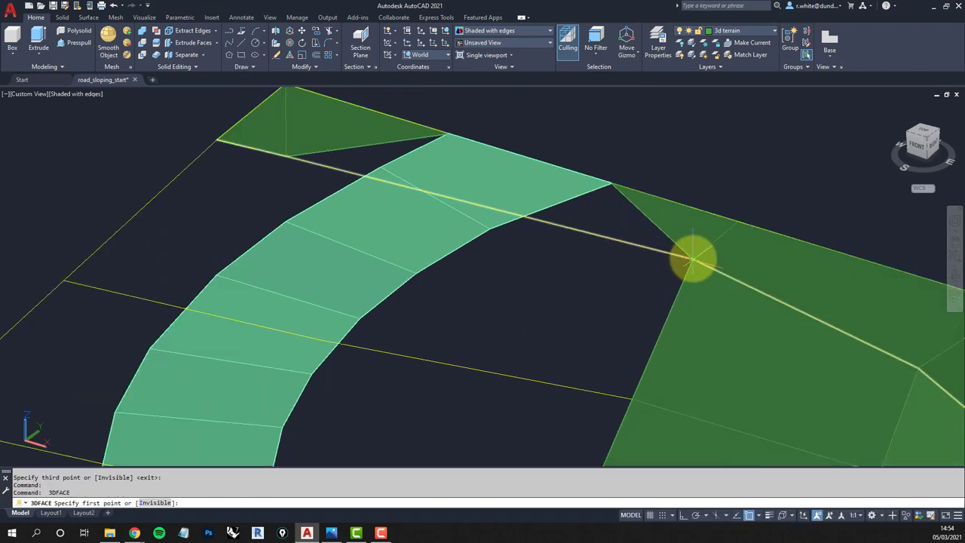
{"action": "key", "text": "Escape"}
{"action": "key", "text": "Return"}
{"action": "left_click", "coordinate": [693, 259]}
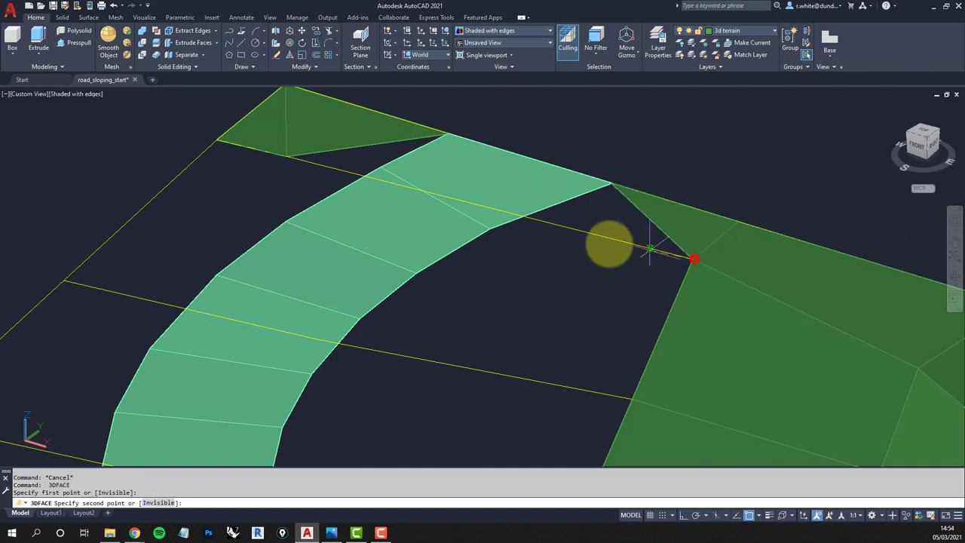
{"action": "left_click", "coordinate": [489, 228]}
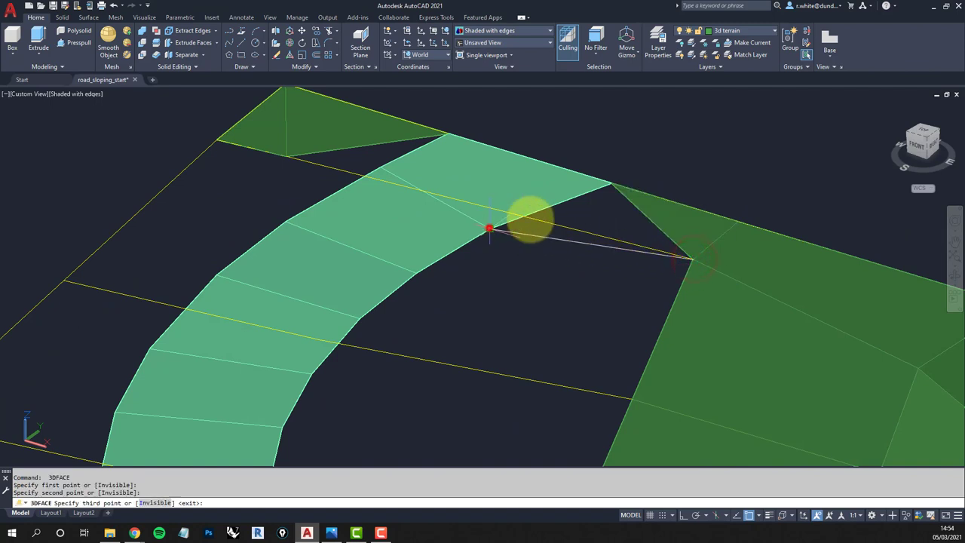
{"action": "left_click", "coordinate": [611, 183]}
{"action": "key", "text": "Return"}
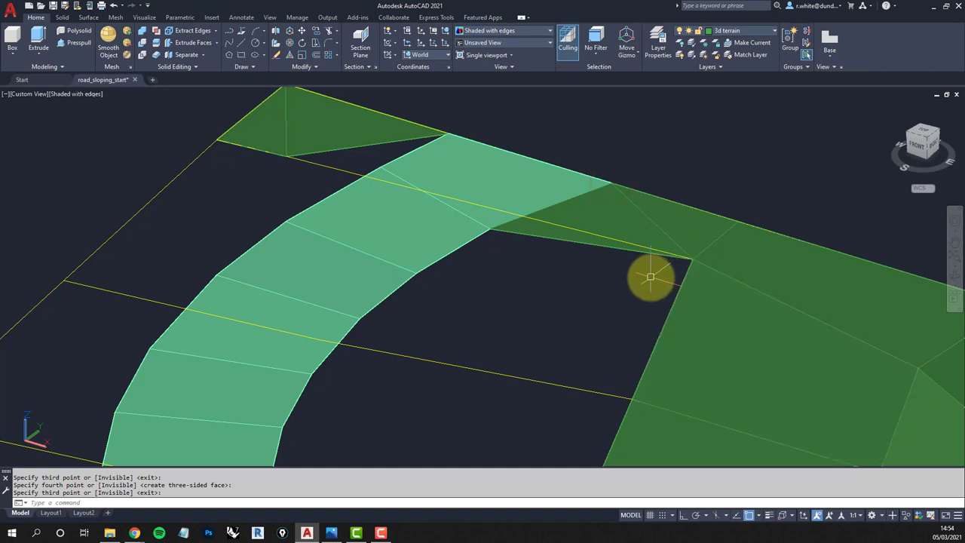
Pan up to the next gap and select the new triangle, leaving its vertex unchanged
{"action": "key", "text": "Return"}
{"action": "middle_click_drag", "start_coordinate": [647, 276], "coordinate": [618, 209]}
{"action": "key", "text": "Return"}
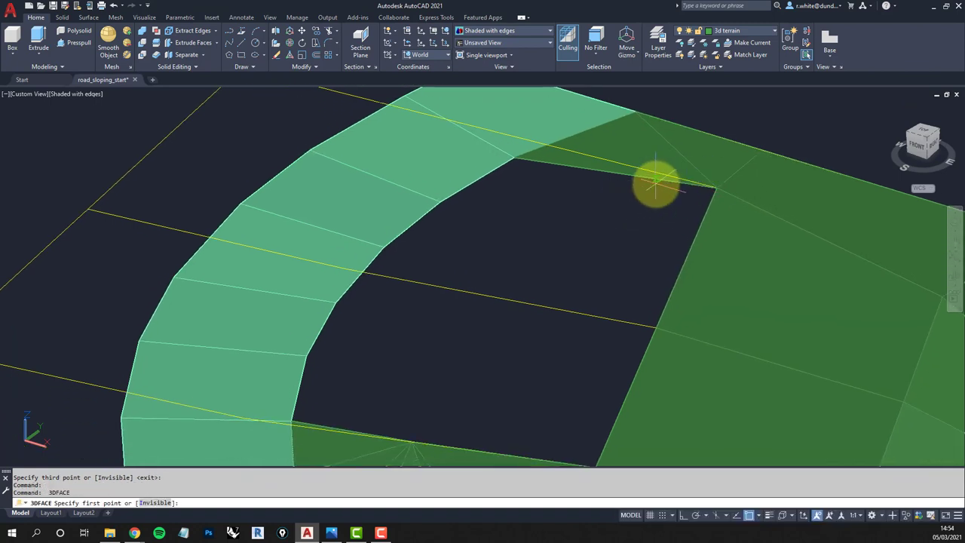
{"action": "key", "text": "Escape"}
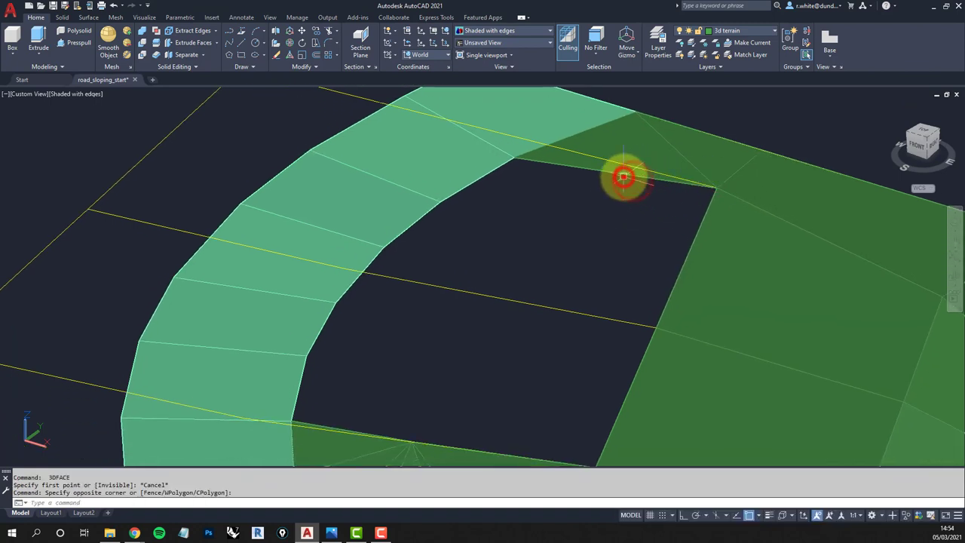
{"action": "left_click", "coordinate": [627, 176]}
{"action": "left_click", "coordinate": [716, 187]}
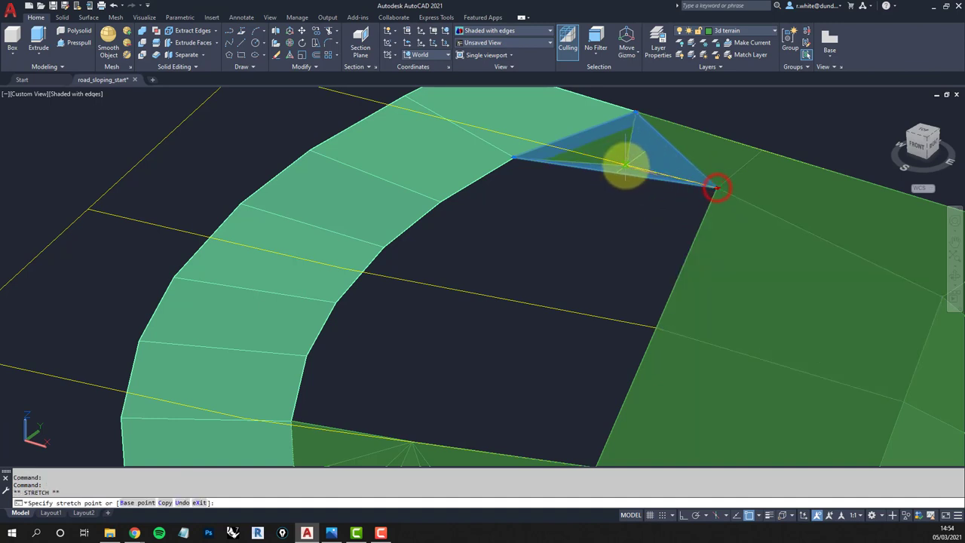
{"action": "key", "text": "Escape"}
{"action": "key", "text": "Escape"}
Create a face from the road mesh corner to the terrain vertex, then place three corners of another
{"action": "type", "text": "3f"}
{"action": "key", "text": "Return"}
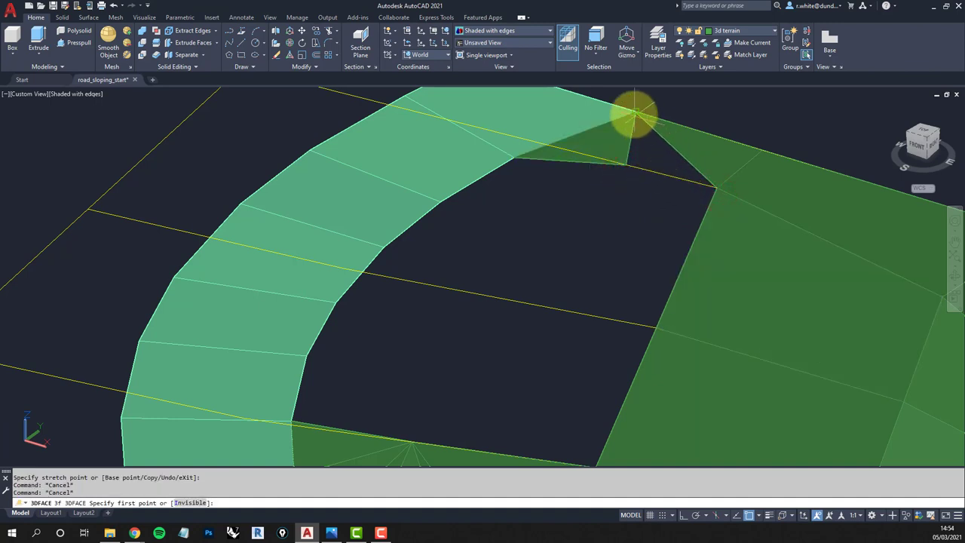
{"action": "left_click", "coordinate": [632, 113]}
{"action": "left_click", "coordinate": [624, 167]}
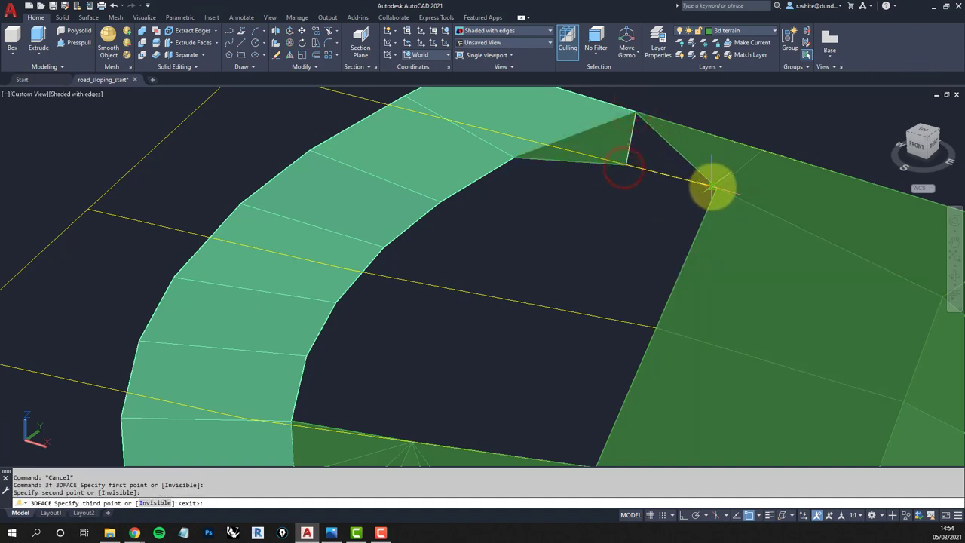
{"action": "left_click", "coordinate": [712, 185]}
{"action": "left_click", "coordinate": [712, 187]}
{"action": "key", "text": "Return"}
{"action": "key", "text": "Return"}
{"action": "left_click", "coordinate": [720, 187]}
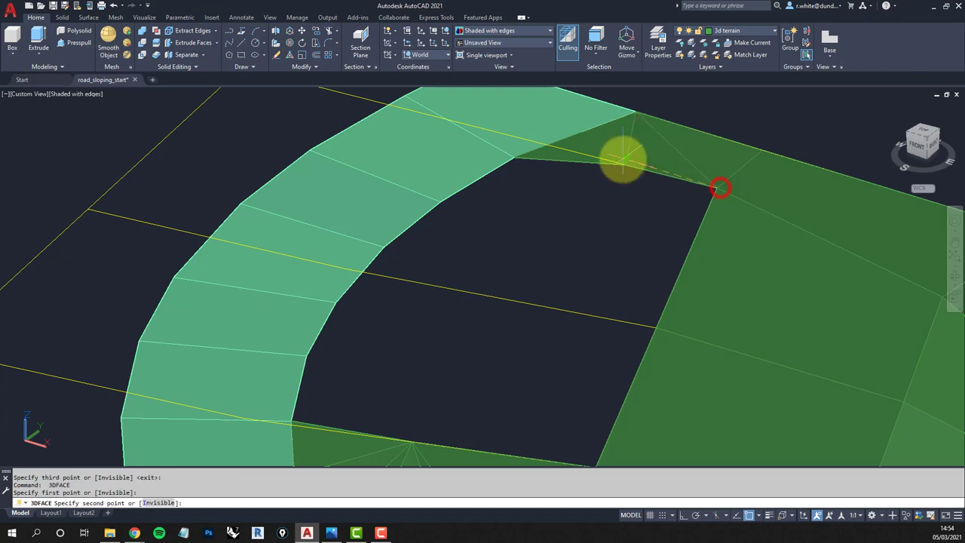
{"action": "left_click", "coordinate": [627, 168]}
{"action": "left_click", "coordinate": [473, 294]}
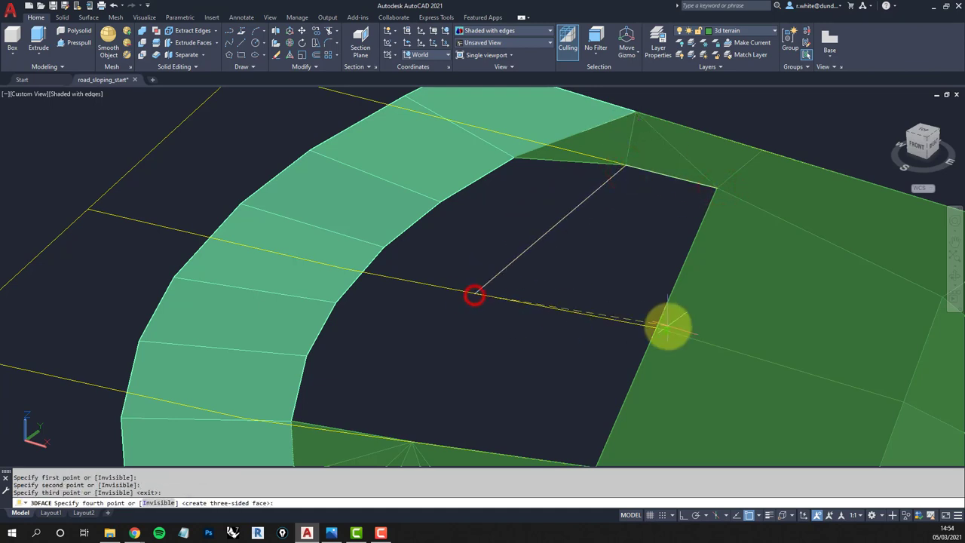
Close the current four-sided face at the fan vertex, then move to the next gap
{"action": "left_click", "coordinate": [653, 325]}
{"action": "middle_click_drag", "start_coordinate": [653, 324], "coordinate": [619, 364]}
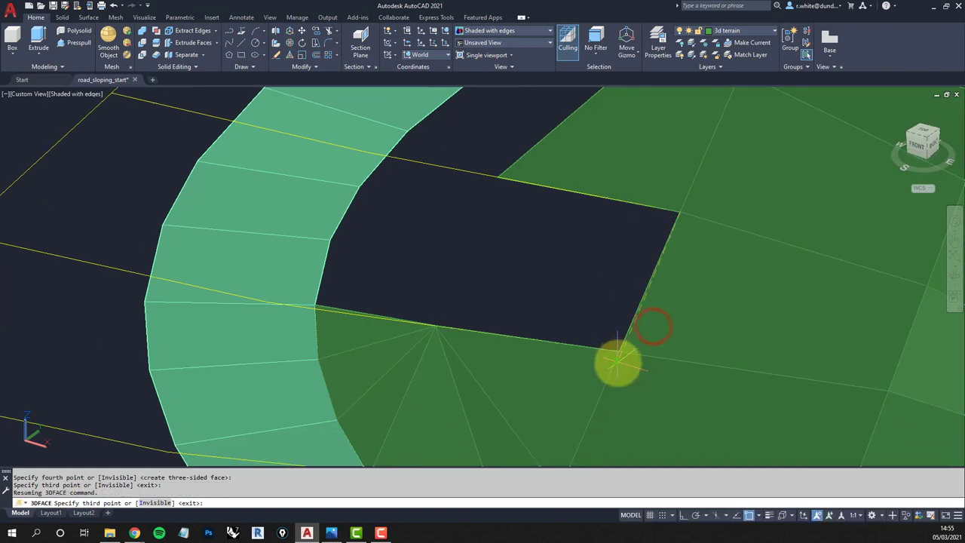
{"action": "left_click", "coordinate": [618, 352]}
{"action": "left_click", "coordinate": [439, 327]}
{"action": "middle_click_drag", "start_coordinate": [439, 327], "coordinate": [502, 382]}
{"action": "key", "text": "Return"}
{"action": "key", "text": "Return"}
Patch the wedge gap with a triangle from terrain vertex to road vertex and back
{"action": "left_click", "coordinate": [497, 380]}
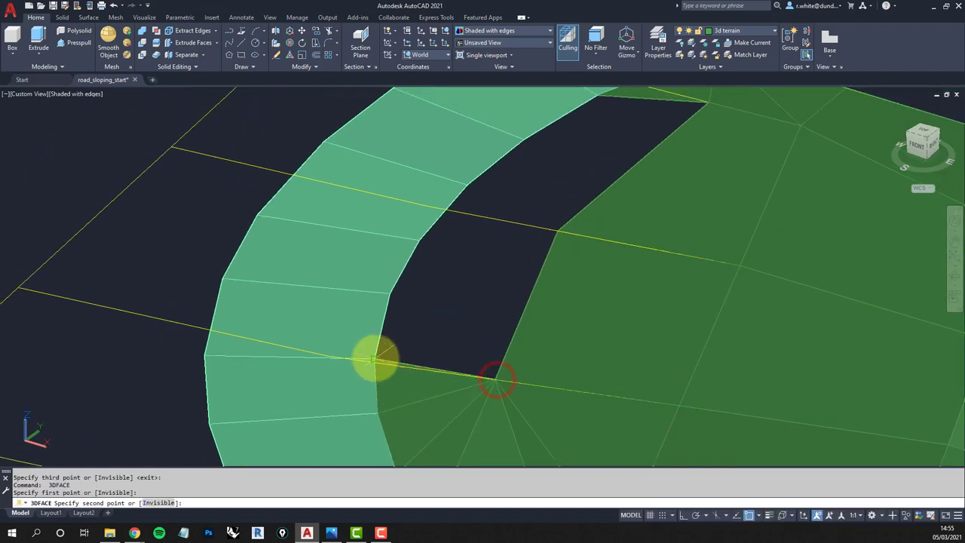
{"action": "left_click", "coordinate": [376, 359]}
{"action": "left_click", "coordinate": [388, 293]}
{"action": "key", "text": "Return"}
{"action": "key", "text": "Return"}
{"action": "key", "text": "Return"}
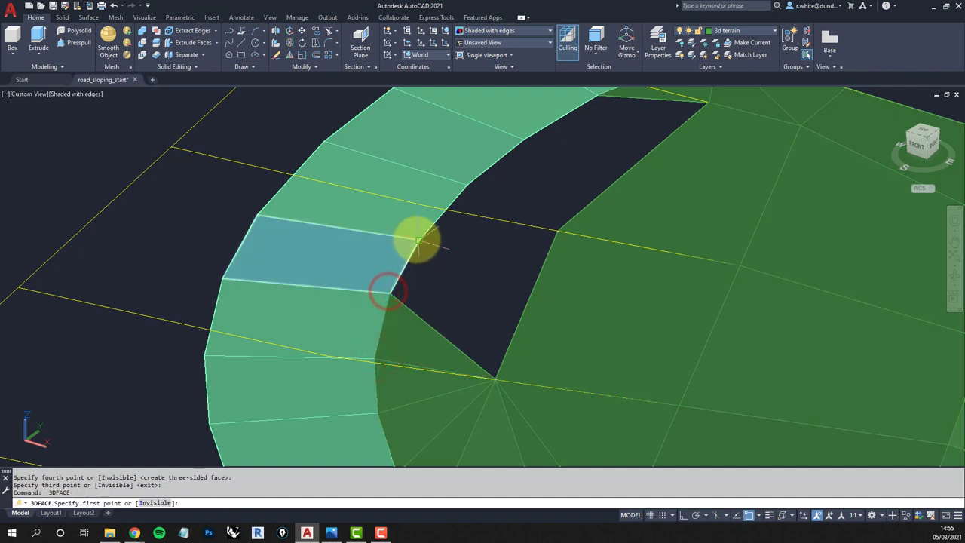
Fill the gap at the road's inner edge with a four-sided 3D face
{"action": "left_click", "coordinate": [417, 239]}
{"action": "left_click", "coordinate": [387, 292]}
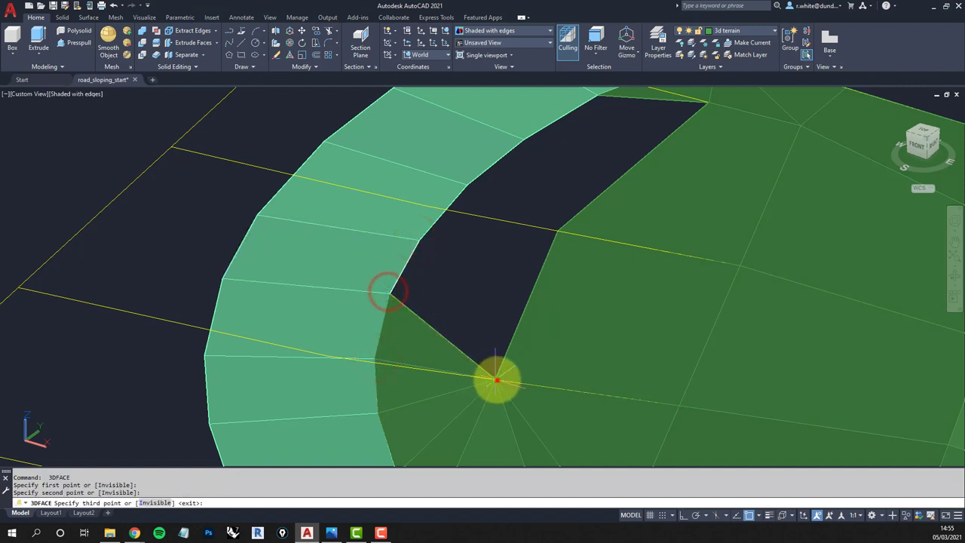
{"action": "left_click", "coordinate": [496, 380]}
{"action": "left_click", "coordinate": [558, 232]}
{"action": "key", "text": "Return"}
{"action": "key", "text": "Return"}
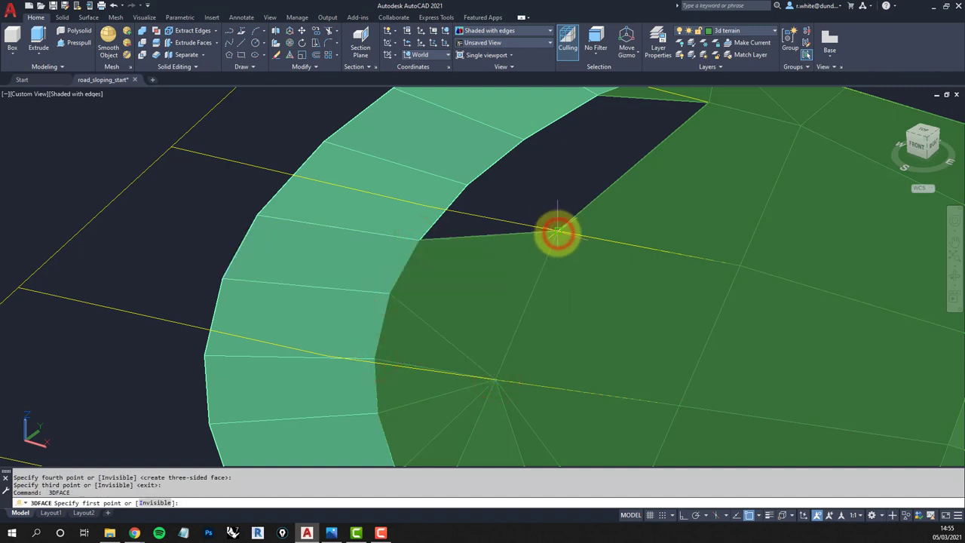
Add a triangular face linking the terrain vertex, a road vertex and the upper corner
{"action": "left_click", "coordinate": [558, 233]}
{"action": "left_click", "coordinate": [419, 238]}
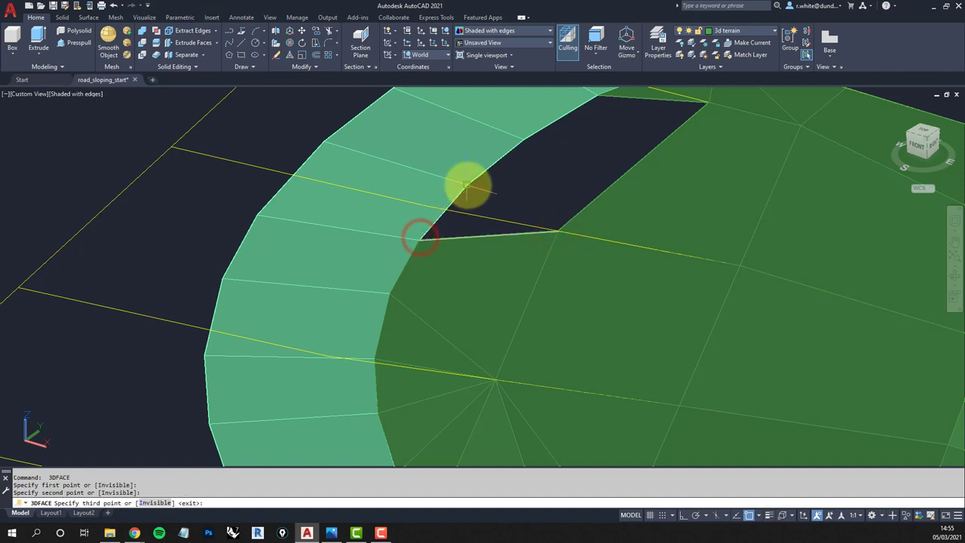
{"action": "left_click", "coordinate": [468, 185]}
{"action": "key", "text": "Return"}
{"action": "key", "text": "Return"}
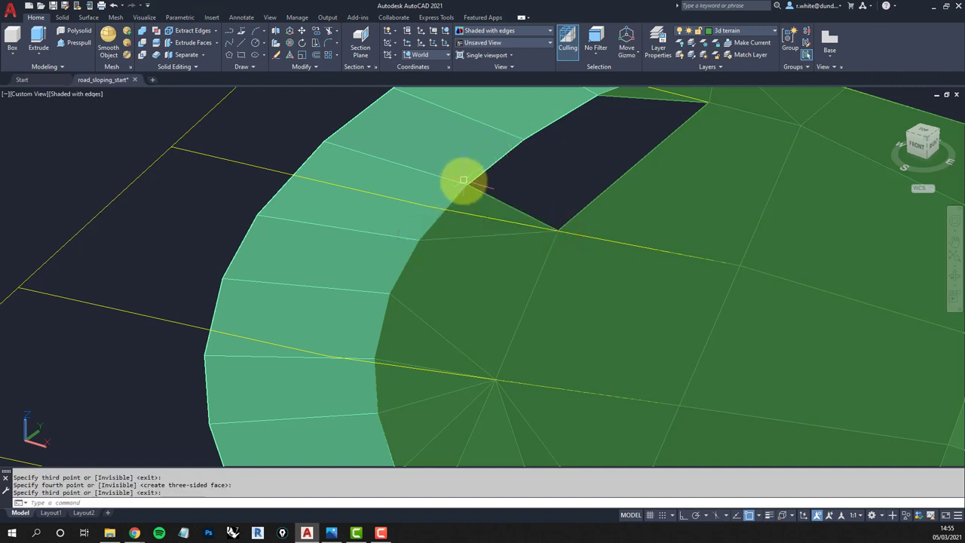
{"action": "key", "text": "Return"}
Cover the adjacent wedge with another three-sided face ending at the top corner
{"action": "left_click", "coordinate": [468, 184]}
{"action": "left_click", "coordinate": [556, 229]}
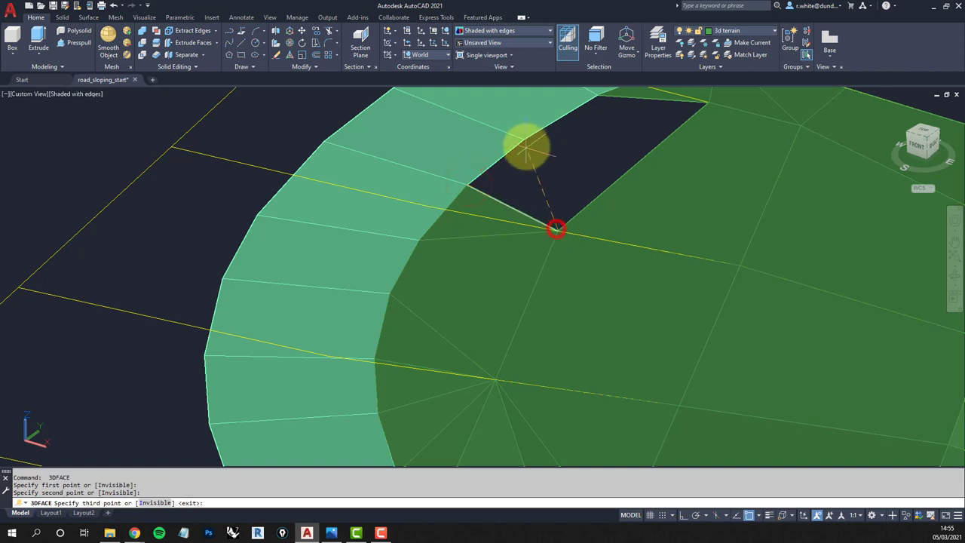
{"action": "left_click", "coordinate": [521, 141]}
{"action": "middle_click_drag", "start_coordinate": [523, 146], "coordinate": [472, 254]}
{"action": "key", "text": "Return"}
{"action": "key", "text": "Return"}
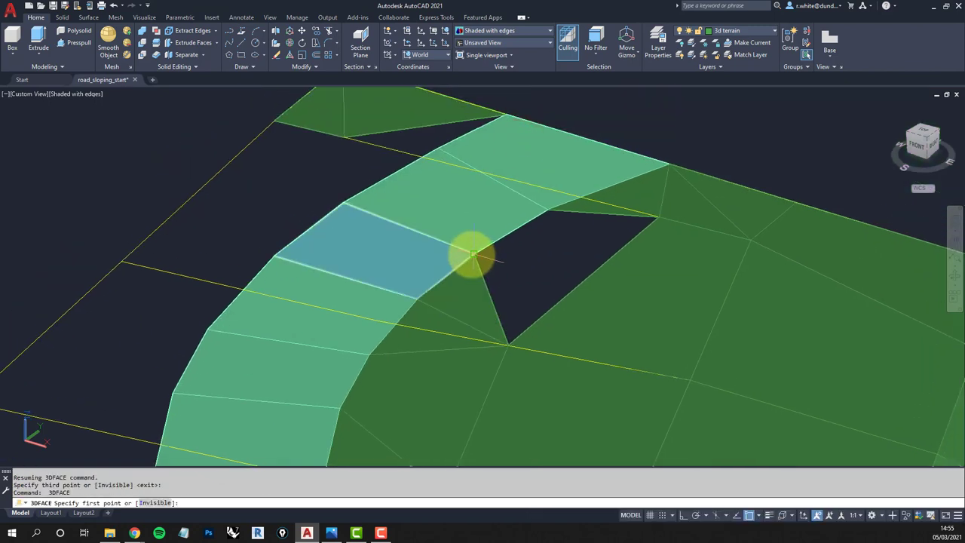
{"action": "key", "text": "Return"}
Close the next triangular hole between the lower terrain vertex and the road-edge vertex
{"action": "left_click", "coordinate": [470, 255]}
{"action": "left_click", "coordinate": [510, 343]}
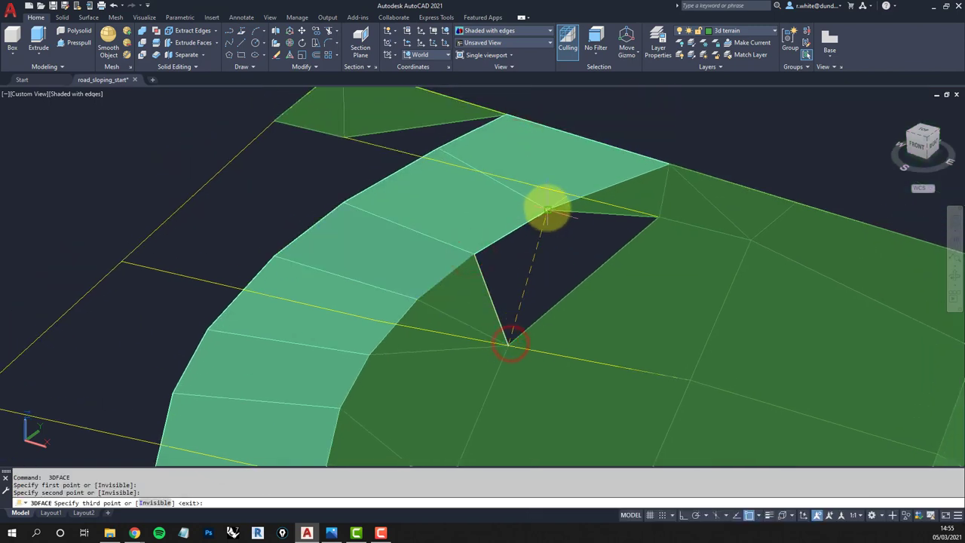
{"action": "left_click", "coordinate": [545, 211]}
{"action": "key", "text": "Return"}
{"action": "key", "text": "Return"}
{"action": "key", "text": "Return"}
Redraw the last triangle from the right terrain vertex to road corner and lower vertex
{"action": "left_click", "coordinate": [545, 211]}
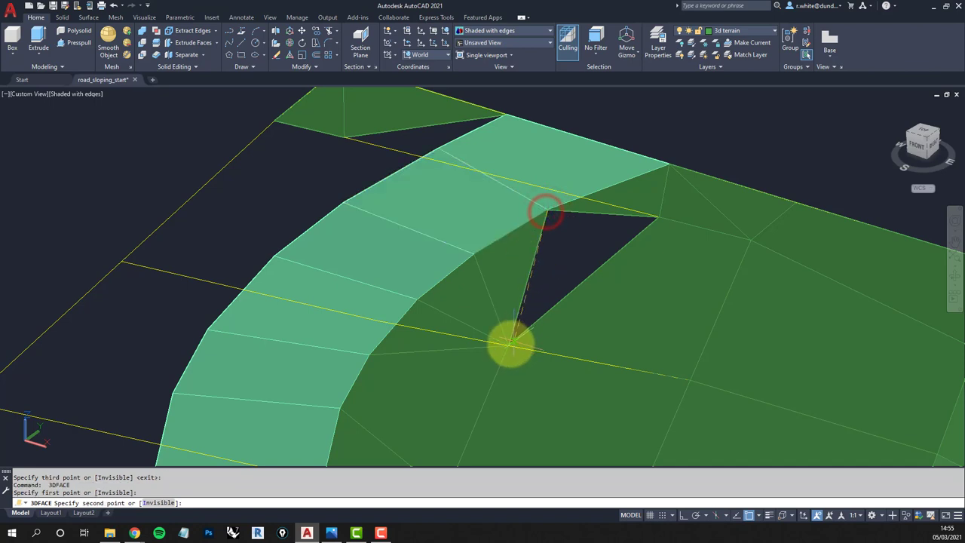
{"action": "left_click", "coordinate": [510, 344]}
{"action": "key", "text": "Escape"}
{"action": "key", "text": "Escape"}
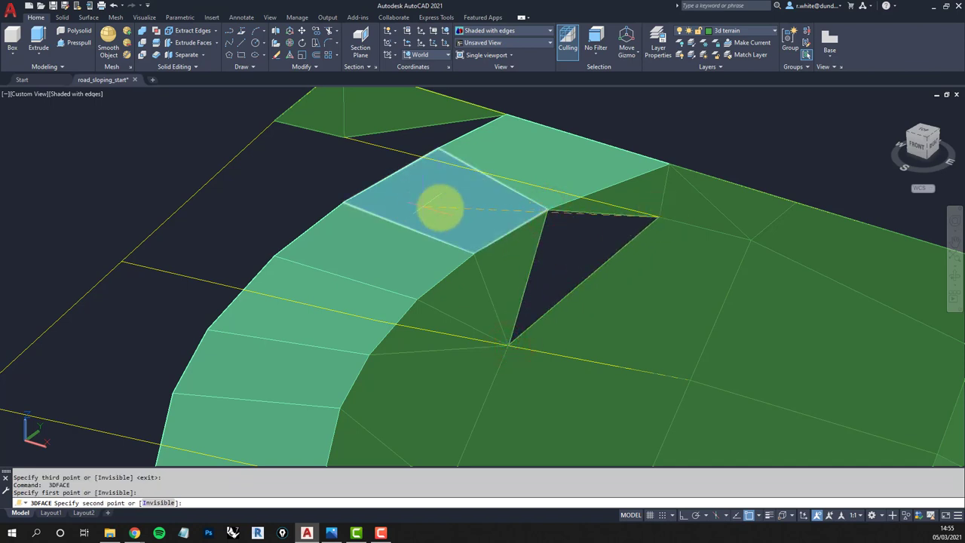
{"action": "key", "text": "Return"}
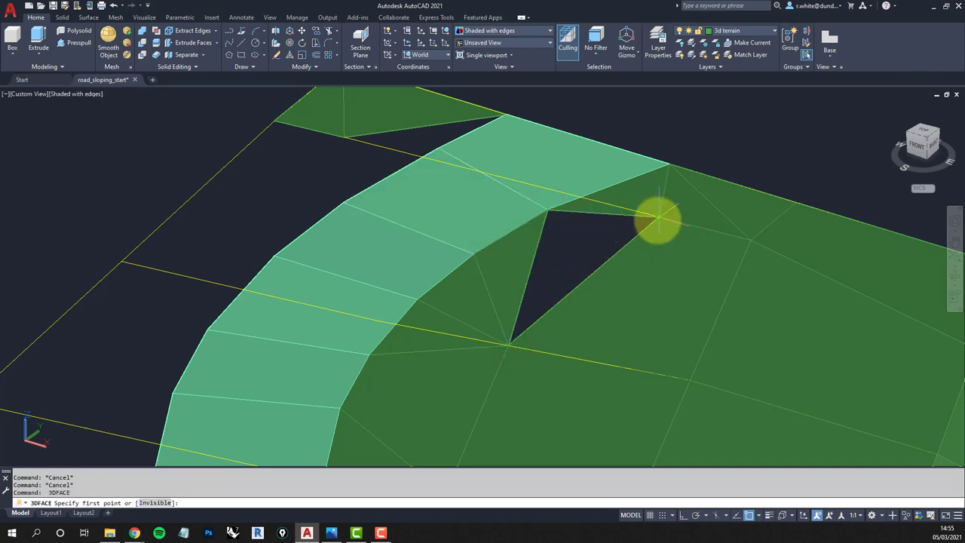
{"action": "left_click", "coordinate": [658, 219]}
{"action": "left_click", "coordinate": [546, 211]}
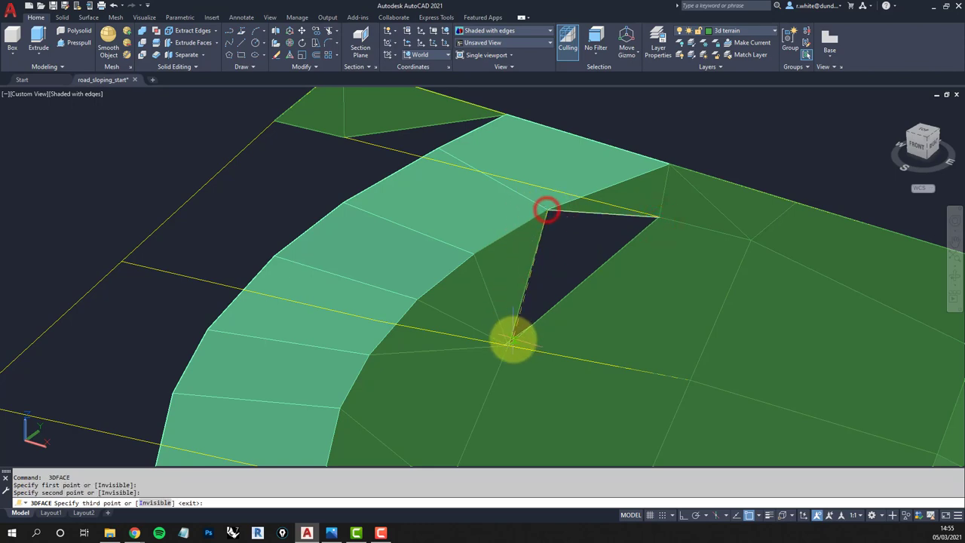
{"action": "left_click", "coordinate": [507, 346]}
{"action": "key", "text": "Return"}
{"action": "key", "text": "Return"}
{"action": "middle_click_drag", "start_coordinate": [507, 346], "coordinate": [312, 175], "text": "shift"}
Start 3DFACE with 3F and close the first triangular gap below the road
{"action": "key", "text": "Escape"}
{"action": "key", "text": "Escape"}
{"action": "type", "text": "3f"}
{"action": "key", "text": "Return"}
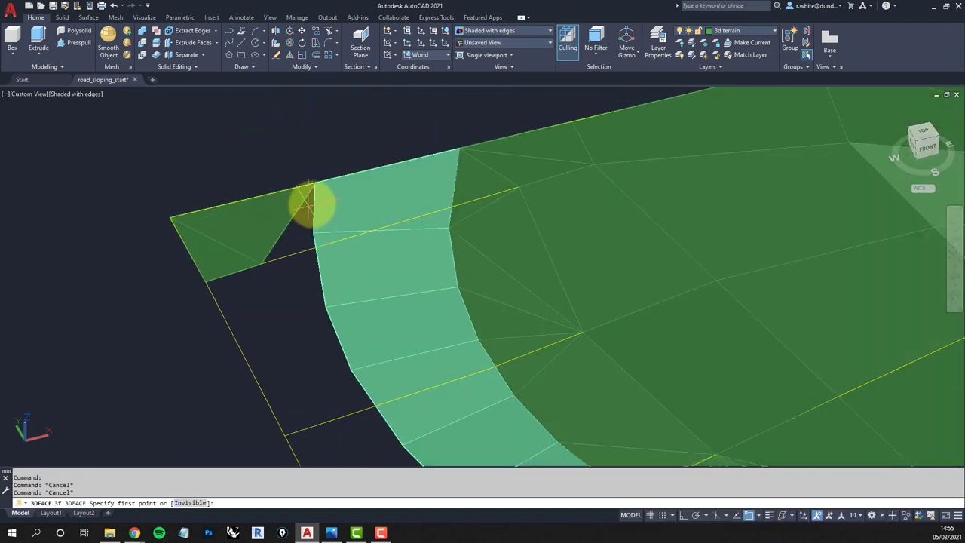
{"action": "left_click", "coordinate": [264, 264]}
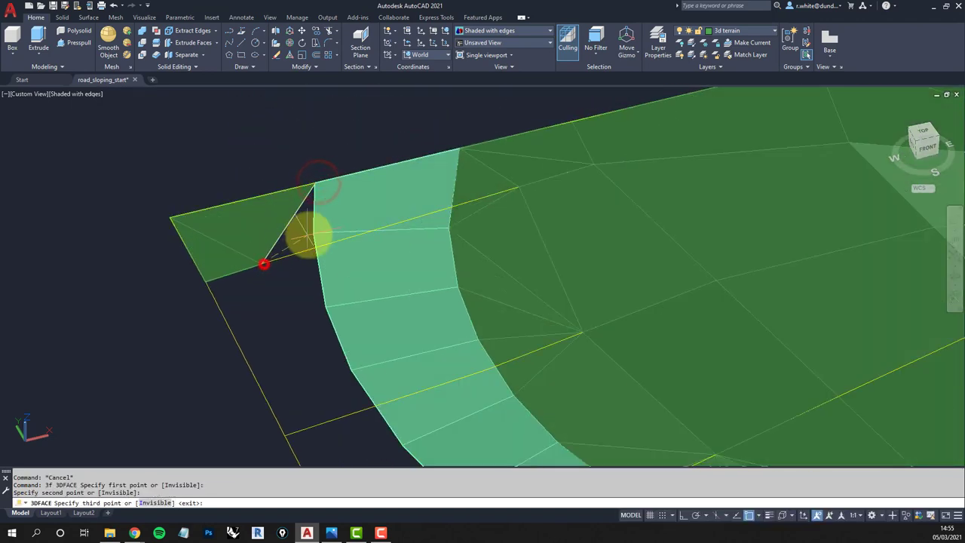
{"action": "left_click", "coordinate": [315, 234]}
{"action": "key", "text": "Return"}
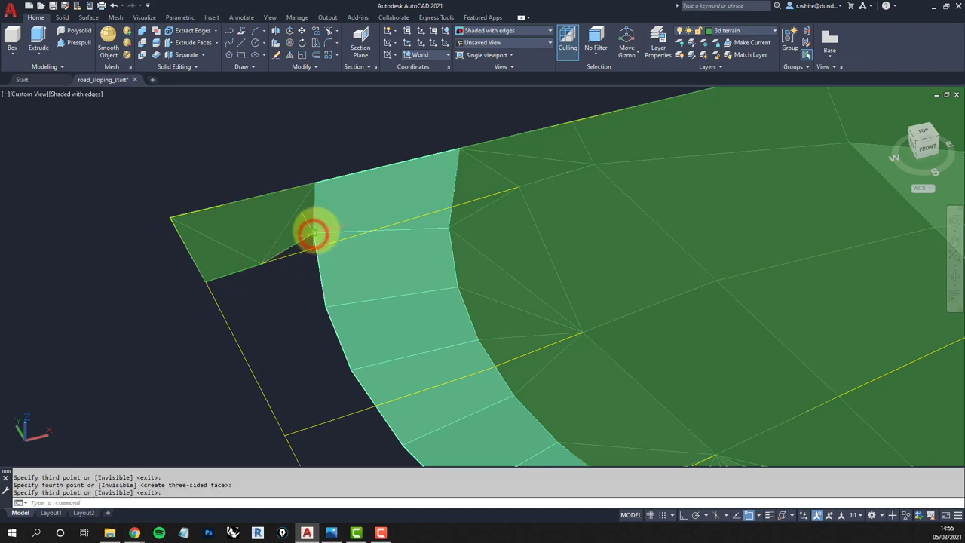
Fill the neighbouring gap with a face from the road corner to the lower point
{"action": "key", "text": "Return"}
{"action": "key", "text": "Return"}
{"action": "left_click", "coordinate": [316, 230]}
{"action": "left_click", "coordinate": [261, 265]}
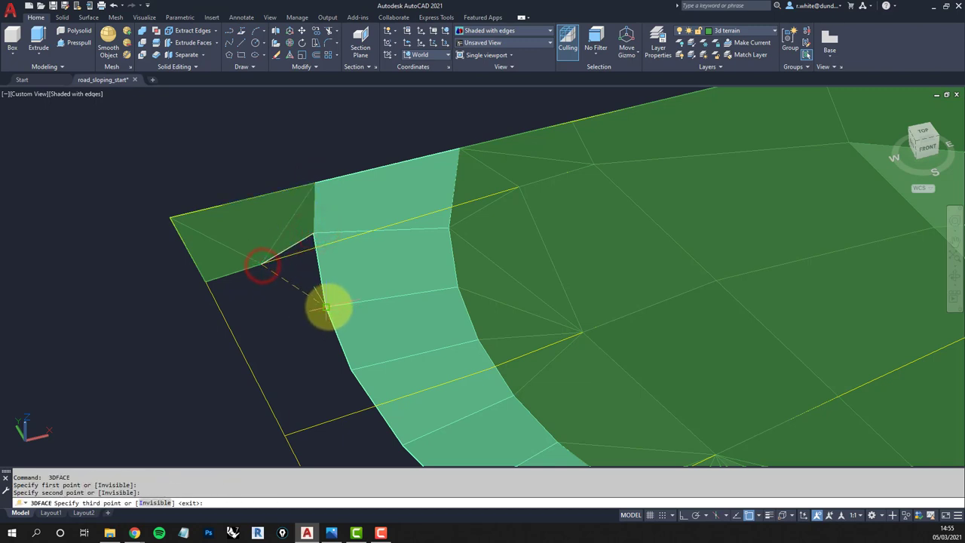
{"action": "left_click", "coordinate": [326, 307]}
{"action": "key", "text": "Return"}
{"action": "key", "text": "Return"}
{"action": "key", "text": "Return"}
Add a triangular face below the road edge reaching the lower-left terrain corner
{"action": "left_click", "coordinate": [326, 307]}
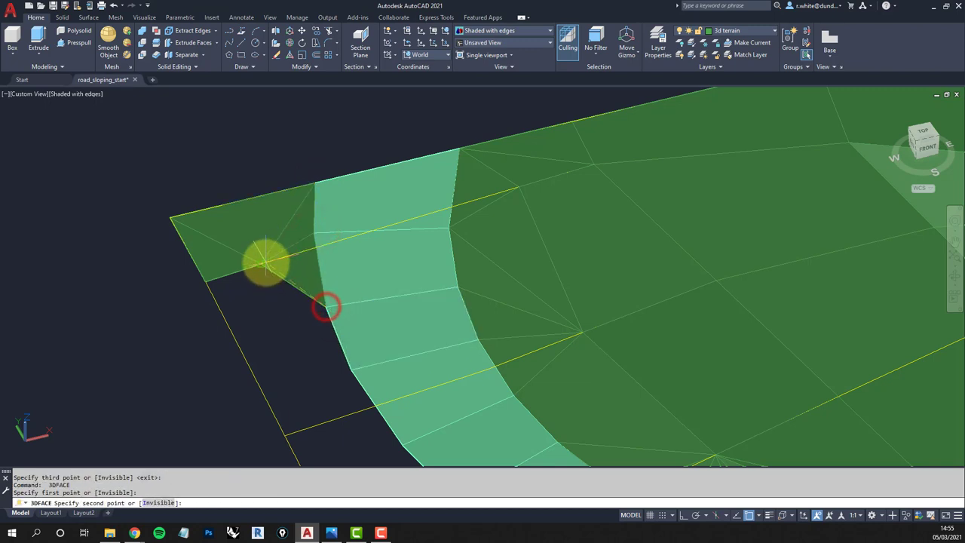
{"action": "left_click", "coordinate": [265, 262]}
{"action": "left_click", "coordinate": [206, 280]}
{"action": "middle_click_drag", "start_coordinate": [258, 301], "coordinate": [231, 220]}
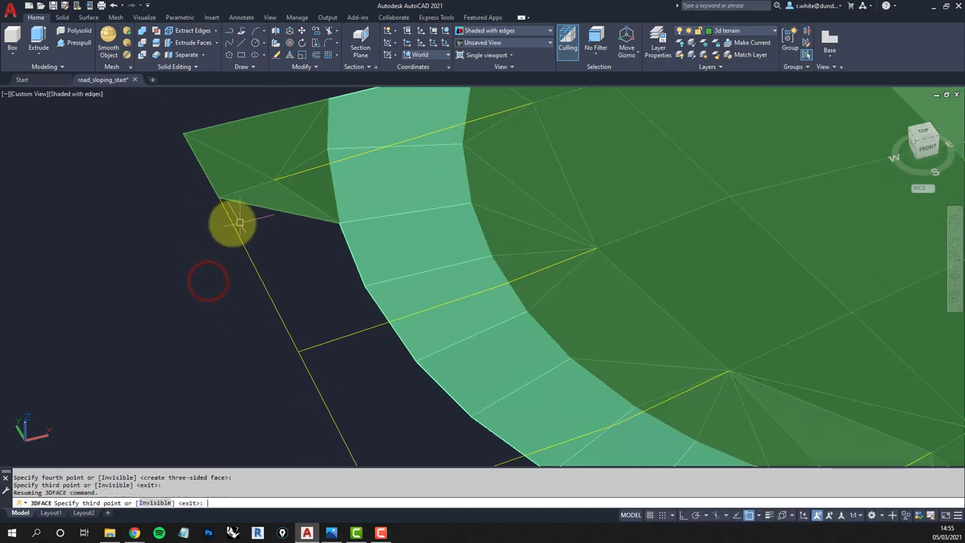
{"action": "key", "text": "Return"}
{"action": "key", "text": "Return"}
{"action": "key", "text": "Return"}
Patch the gap with a four-sided face spanning terrain corner, boundary line and road edge
{"action": "left_click", "coordinate": [219, 198]}
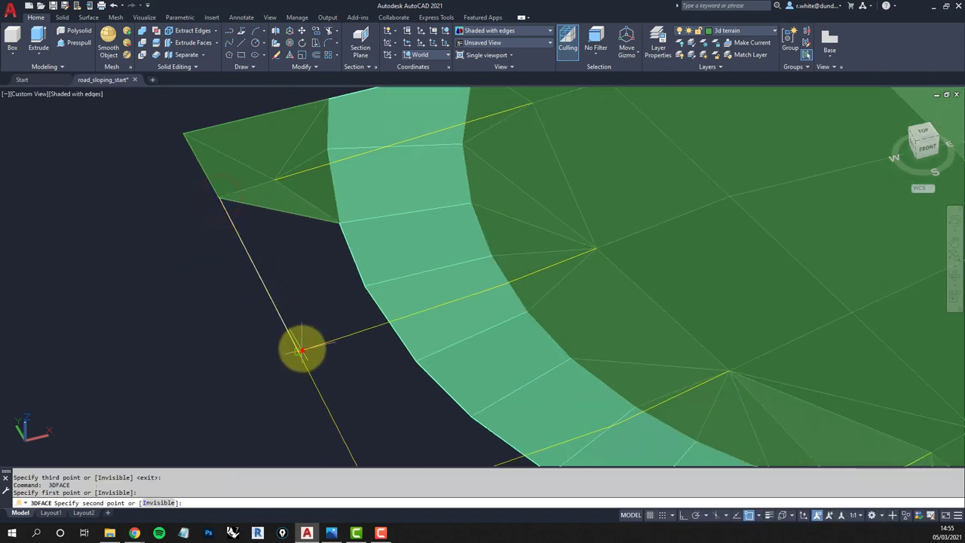
{"action": "left_click", "coordinate": [302, 349]}
{"action": "left_click", "coordinate": [366, 290]}
{"action": "left_click", "coordinate": [340, 224]}
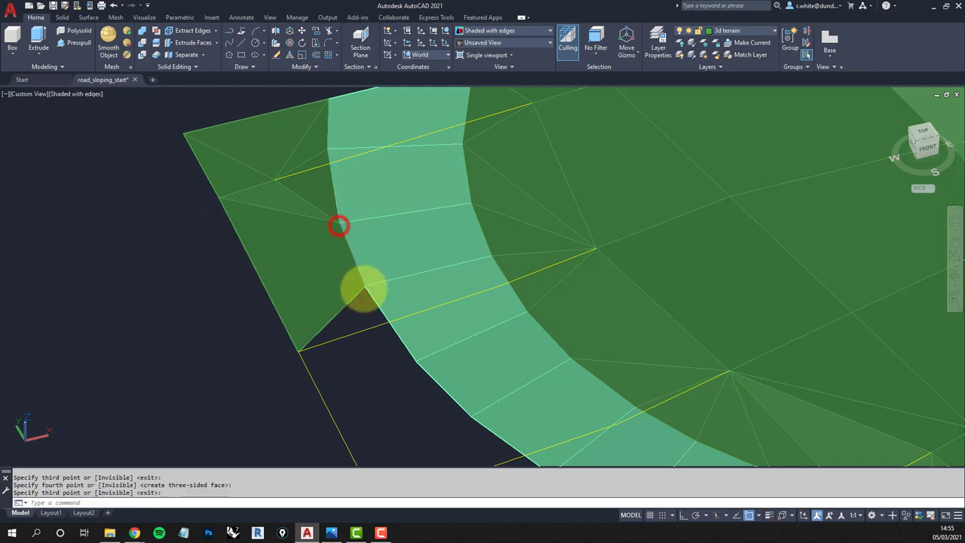
{"action": "key", "text": "Return"}
{"action": "key", "text": "Return"}
Fill the strip between the road edge and the boundary with quadrilateral faces
{"action": "left_click", "coordinate": [365, 290]}
{"action": "left_click", "coordinate": [300, 352]}
{"action": "middle_click_drag", "start_coordinate": [300, 352], "coordinate": [303, 310]}
{"action": "left_click", "coordinate": [318, 306]}
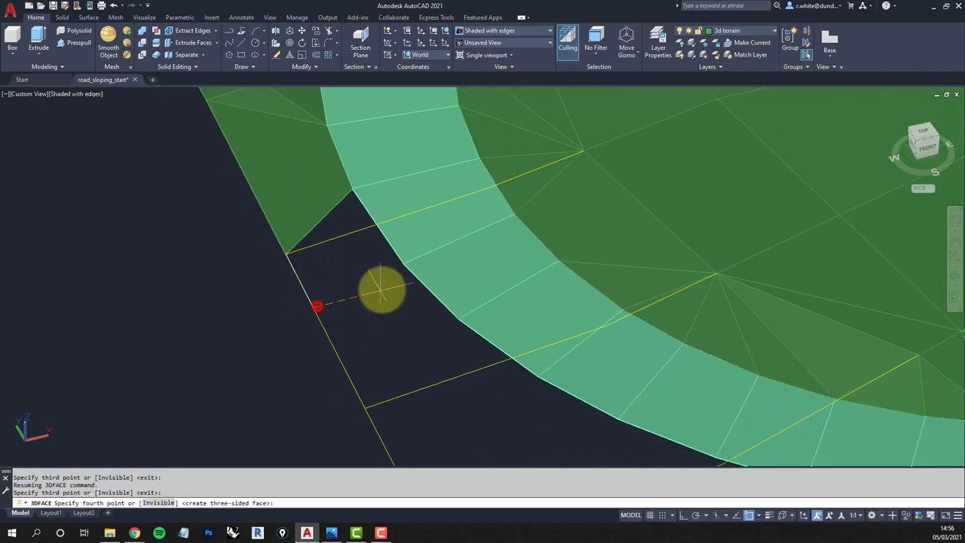
{"action": "left_click", "coordinate": [405, 266]}
{"action": "left_click", "coordinate": [458, 321]}
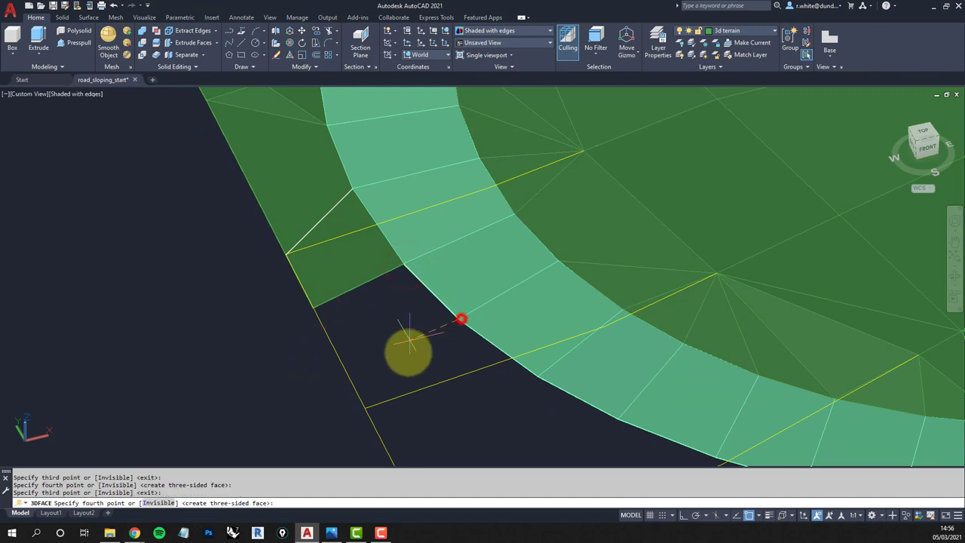
{"action": "left_click", "coordinate": [348, 367]}
Continue the quadrilateral faces further along the road's outer edge
{"action": "middle_click_drag", "start_coordinate": [388, 399], "coordinate": [361, 343]}
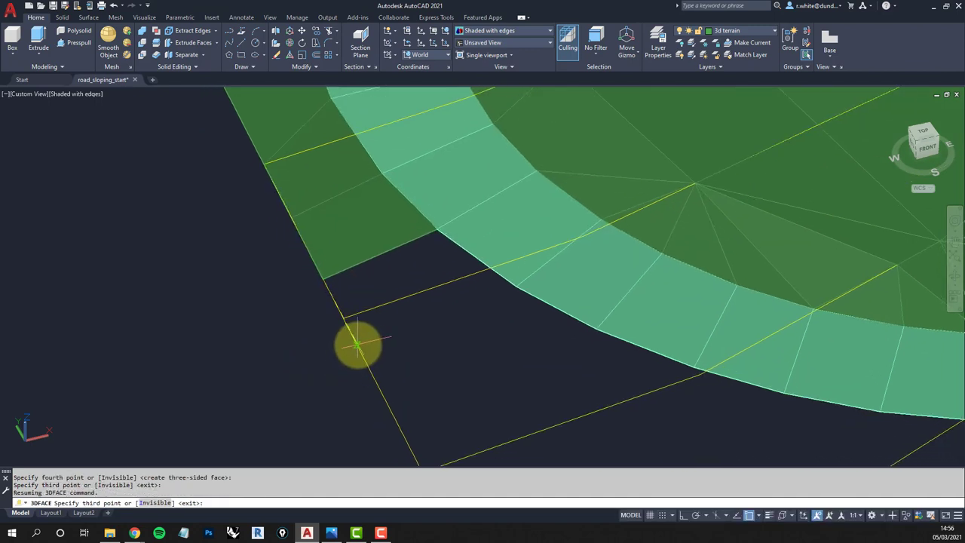
{"action": "left_click", "coordinate": [357, 345]}
{"action": "left_click", "coordinate": [517, 285]}
{"action": "left_click", "coordinate": [596, 330]}
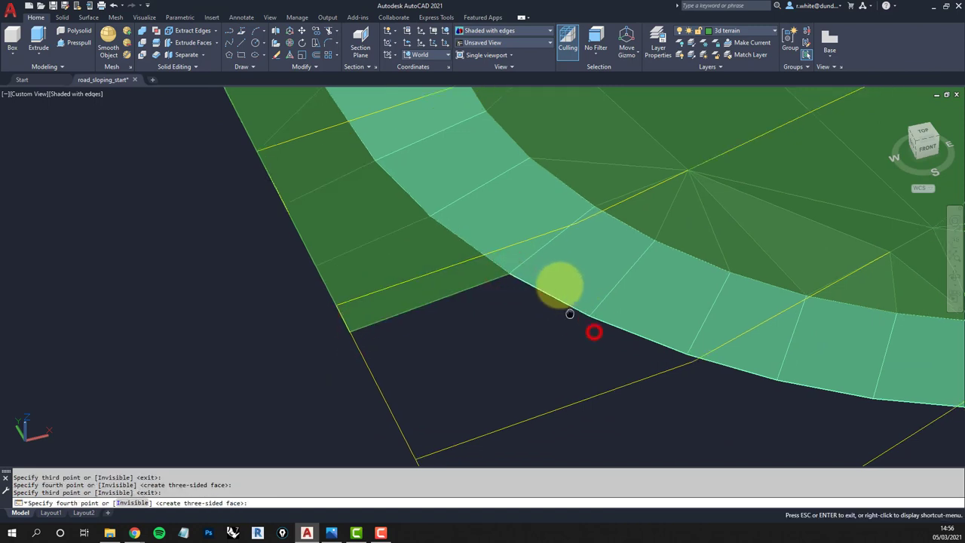
{"action": "middle_click_drag", "start_coordinate": [571, 312], "coordinate": [501, 206]}
{"action": "left_click", "coordinate": [355, 368]}
{"action": "middle_click_drag", "start_coordinate": [356, 367], "coordinate": [329, 340]}
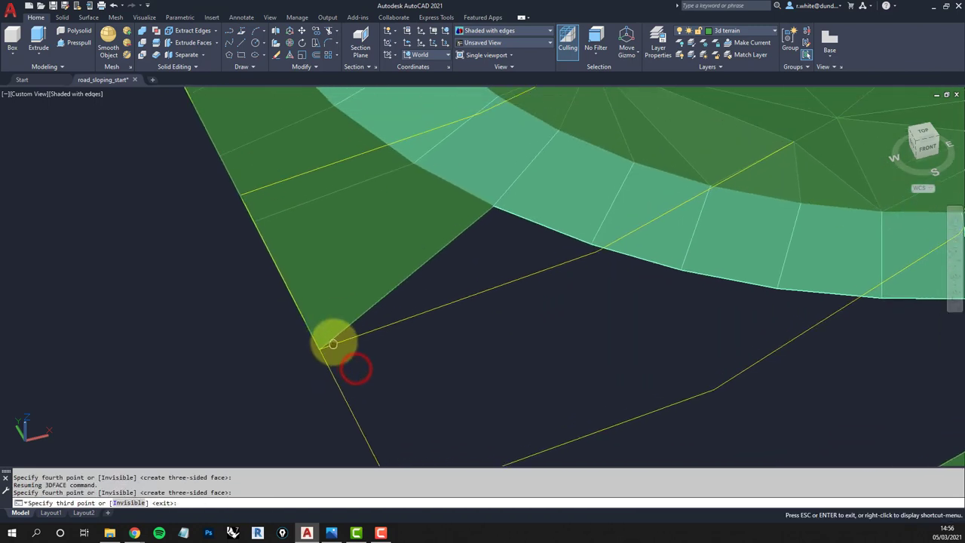
{"action": "key", "text": "Return"}
{"action": "key", "text": "Return"}
Close the gap at the road's inner corner with a triangle to the terrain corner
{"action": "left_click", "coordinate": [490, 206]}
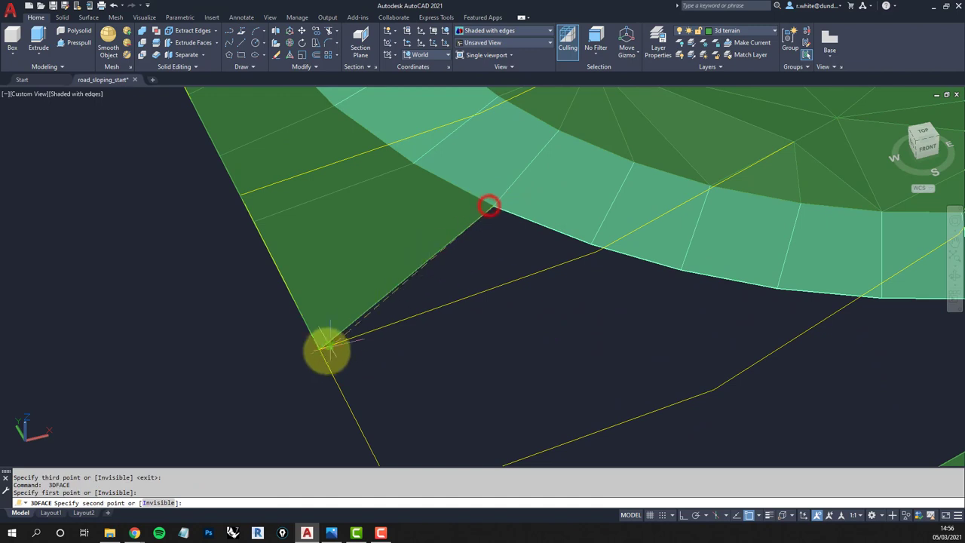
{"action": "left_click", "coordinate": [321, 349]}
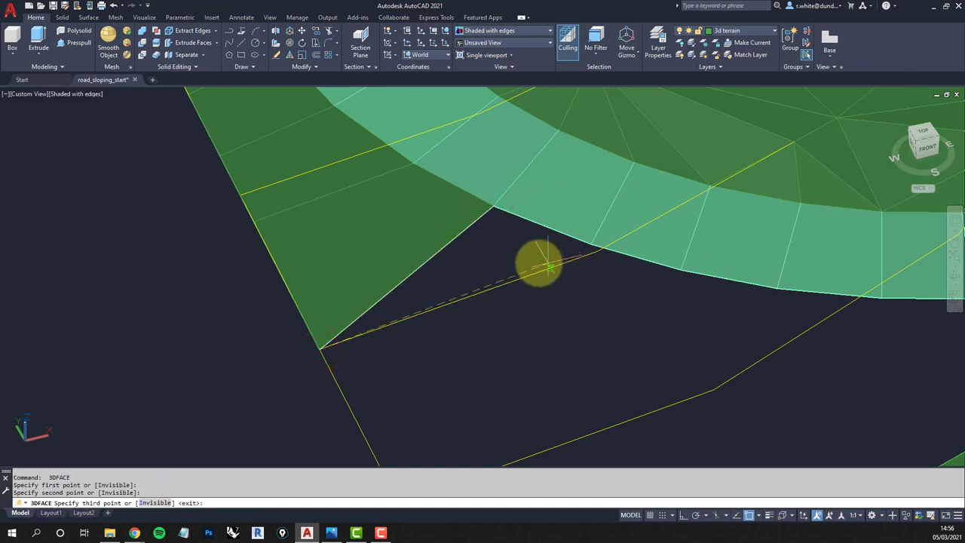
{"action": "left_click", "coordinate": [531, 277]}
{"action": "key", "text": "Return"}
{"action": "key", "text": "Return"}
Add a triangular face from the road corner through the terrain vertex to the road edge
{"action": "key", "text": "Return"}
{"action": "left_click", "coordinate": [500, 205]}
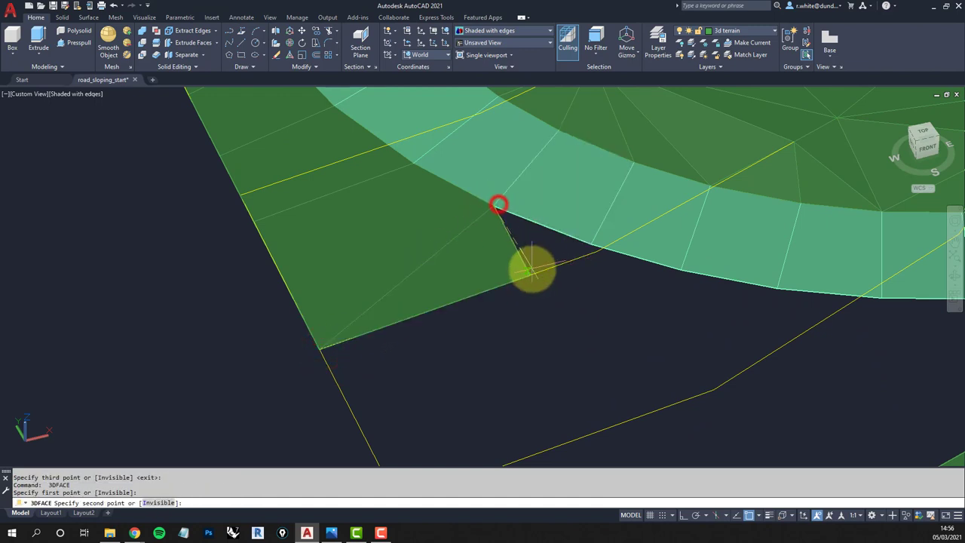
{"action": "left_click", "coordinate": [531, 277]}
{"action": "left_click", "coordinate": [594, 246]}
{"action": "key", "text": "Return"}
{"action": "key", "text": "Return"}
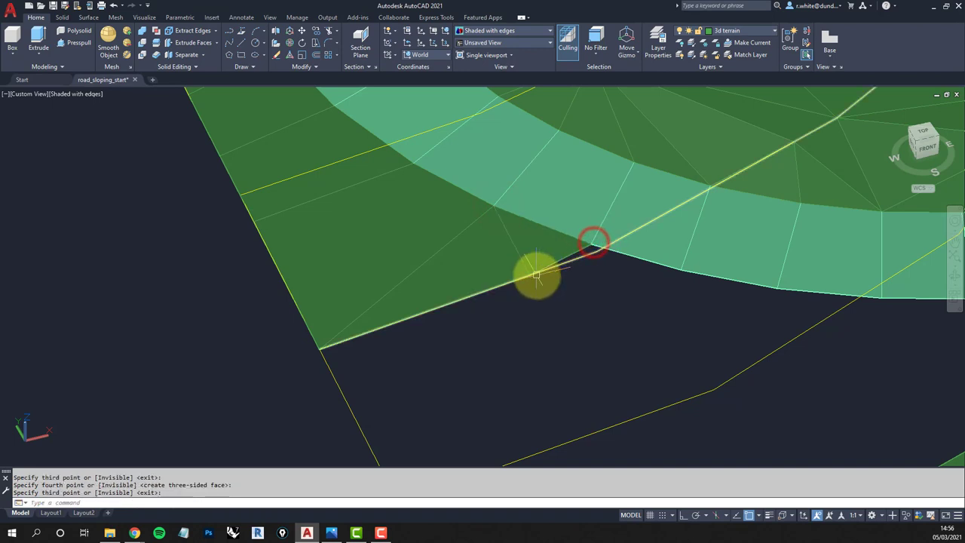
{"action": "key", "text": "Return"}
Cover the dark gap below the curve with a triangle to the lower vertex, starting another
{"action": "left_click", "coordinate": [531, 278]}
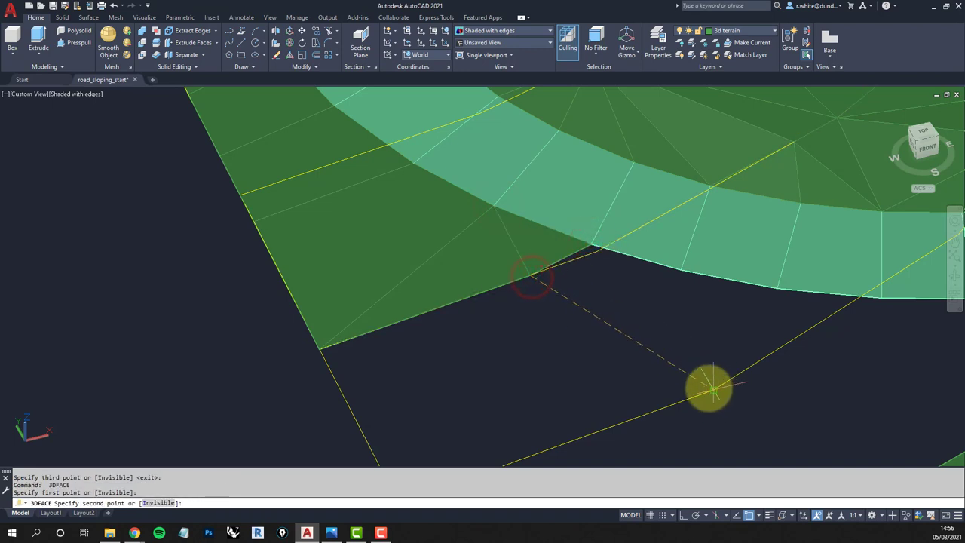
{"action": "left_click", "coordinate": [713, 390]}
{"action": "left_click", "coordinate": [679, 267]}
{"action": "key", "text": "Return"}
{"action": "key", "text": "Return"}
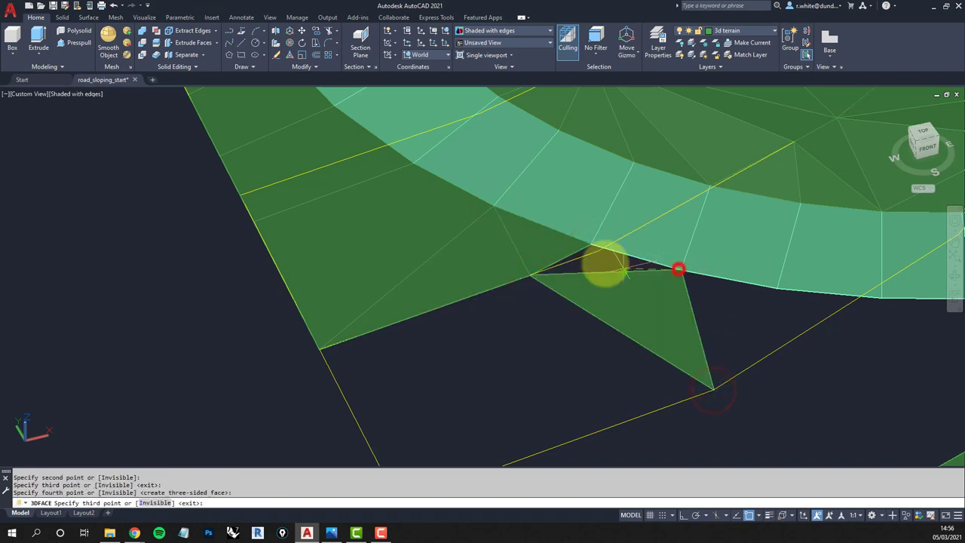
{"action": "key", "text": "Return"}
{"action": "left_click", "coordinate": [594, 241]}
{"action": "left_click", "coordinate": [528, 277]}
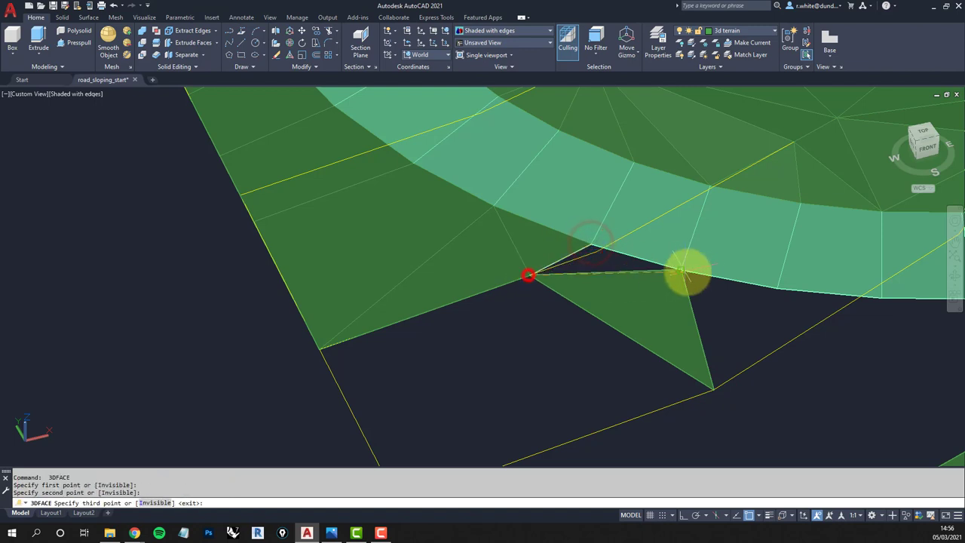
Close the remaining sliver triangle and add another triangular 3D face in the next gap
{"action": "left_click", "coordinate": [681, 269]}
{"action": "key", "text": "Return"}
{"action": "key", "text": "Return"}
{"action": "key", "text": "Return"}
{"action": "middle_click_drag", "start_coordinate": [739, 287], "coordinate": [508, 226]}
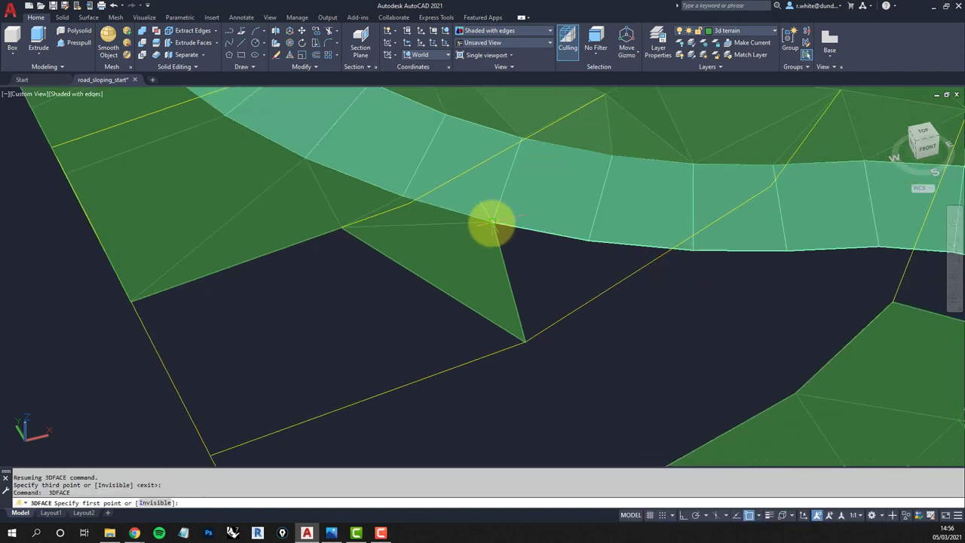
{"action": "left_click", "coordinate": [491, 224]}
{"action": "left_click", "coordinate": [525, 342]}
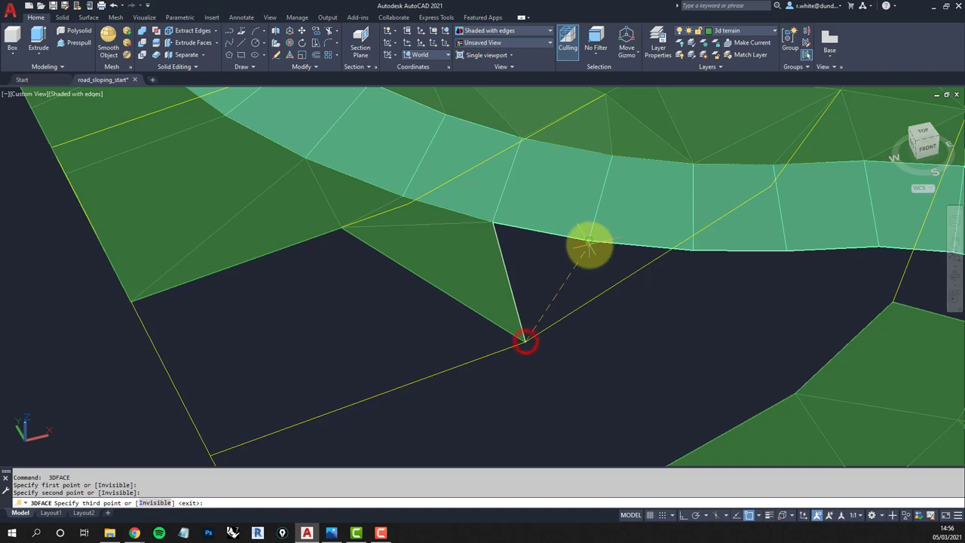
{"action": "left_click", "coordinate": [587, 242]}
{"action": "key", "text": "Return"}
{"action": "key", "text": "Return"}
{"action": "key", "text": "Return"}
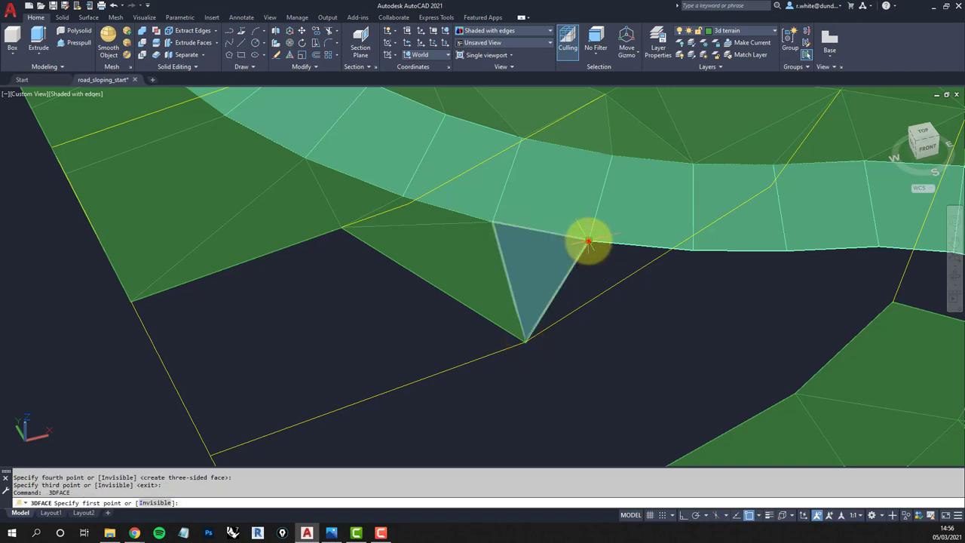
Add two triangular 3D faces between road-edge vertices and the lower terrain vertices
{"action": "left_click", "coordinate": [588, 241]}
{"action": "left_click", "coordinate": [524, 343]}
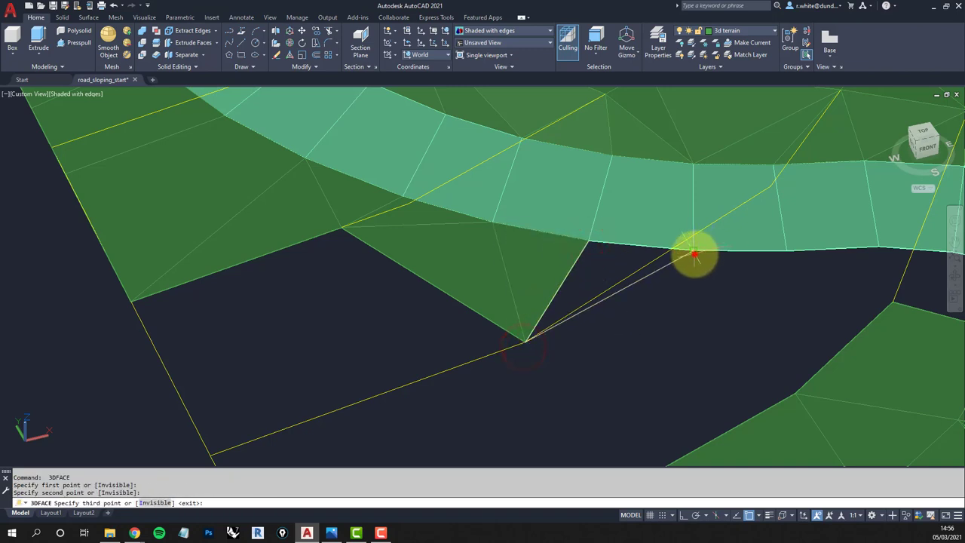
{"action": "left_click", "coordinate": [695, 255]}
{"action": "middle_click_drag", "start_coordinate": [694, 255], "coordinate": [578, 241]}
{"action": "key", "text": "Return"}
{"action": "key", "text": "Return"}
{"action": "key", "text": "Return"}
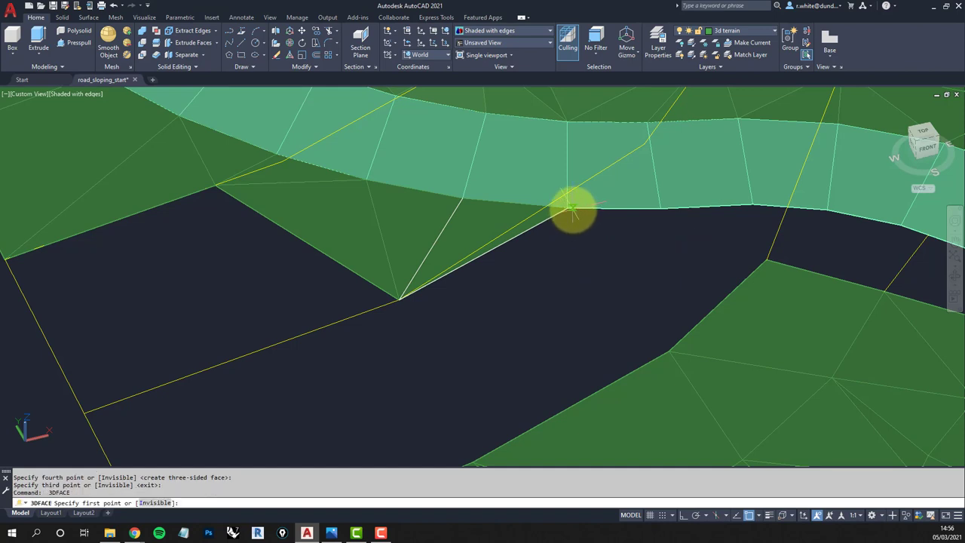
{"action": "left_click", "coordinate": [569, 209]}
{"action": "left_click", "coordinate": [400, 298]}
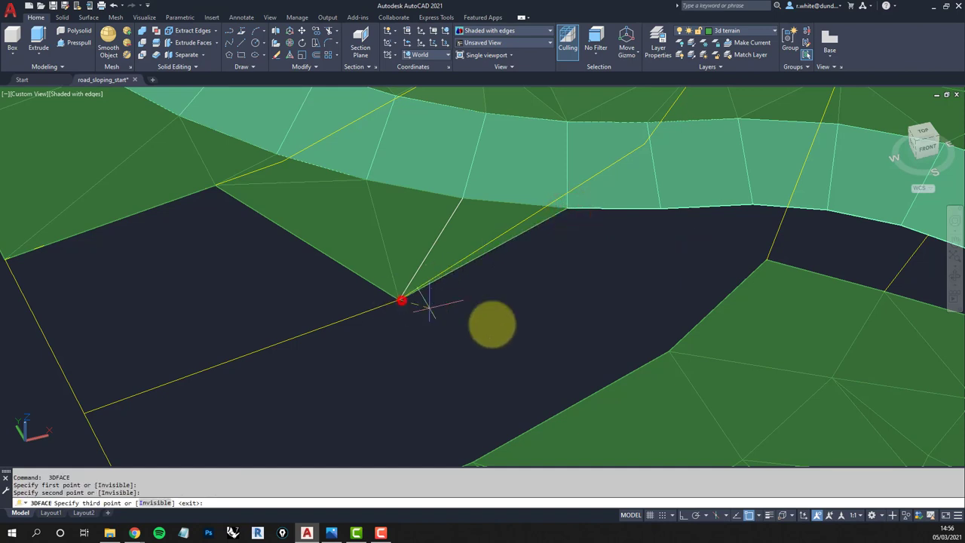
{"action": "left_click", "coordinate": [669, 351]}
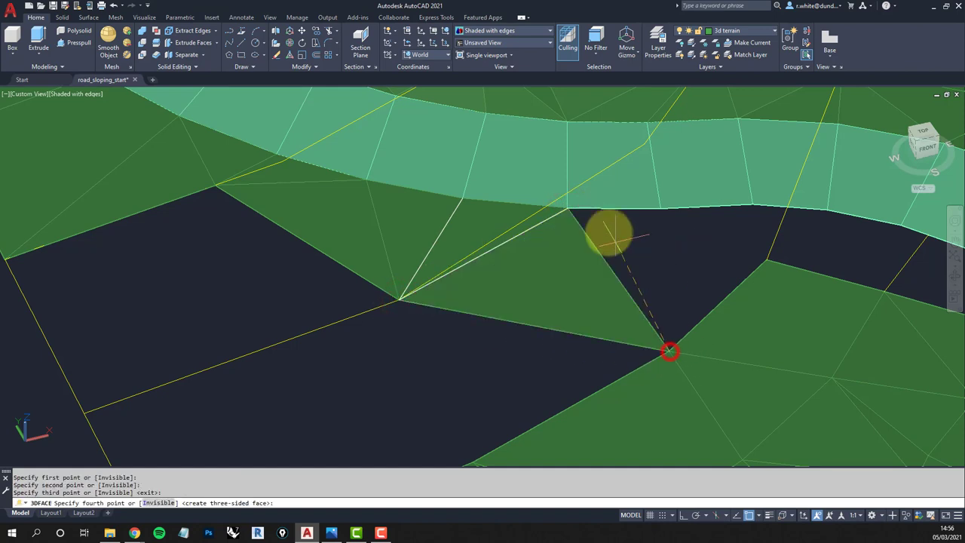
{"action": "key", "text": "Return"}
{"action": "key", "text": "Return"}
Fill two more gaps with triangular 3D faces snapped to the road edge and terrain
{"action": "left_click", "coordinate": [568, 209]}
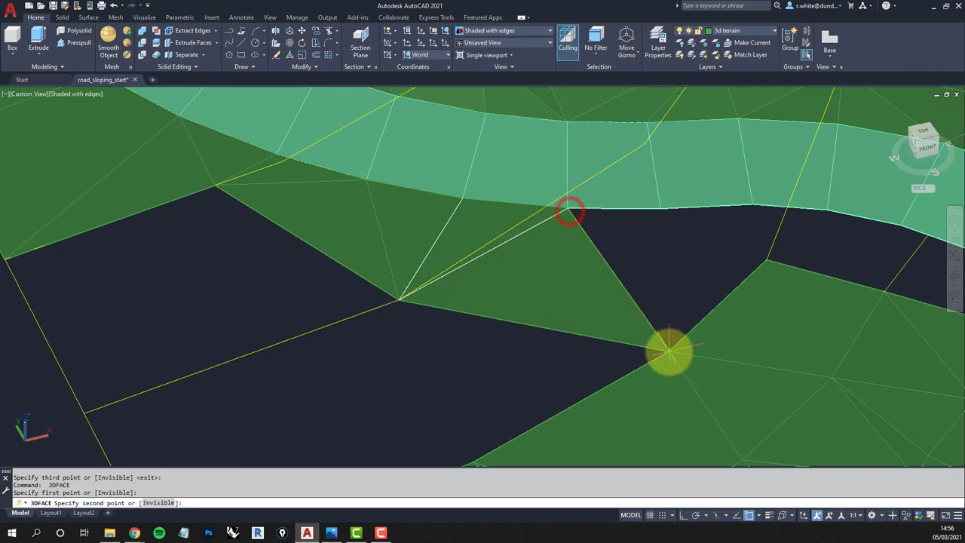
{"action": "left_click", "coordinate": [668, 351]}
{"action": "left_click", "coordinate": [661, 210]}
{"action": "key", "text": "Return"}
{"action": "key", "text": "Return"}
{"action": "key", "text": "Return"}
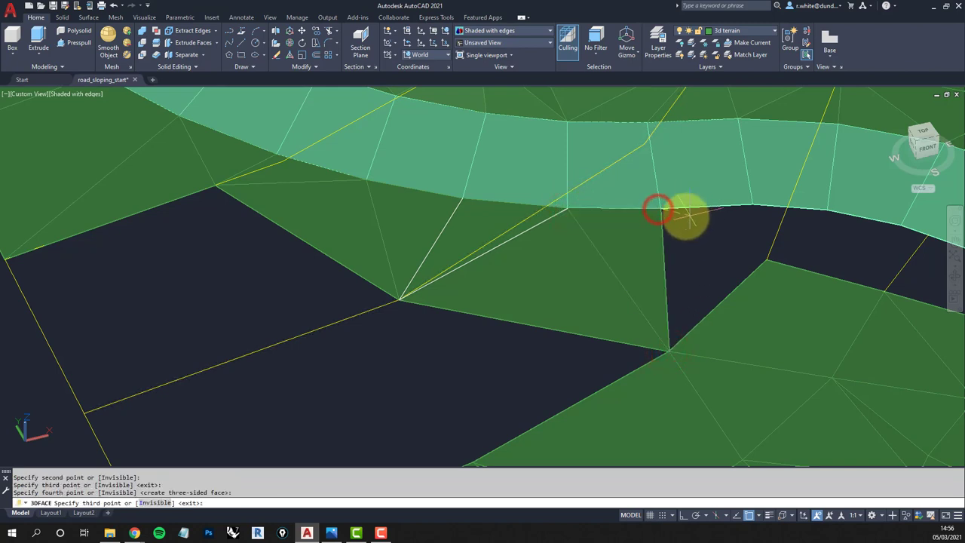
{"action": "left_click", "coordinate": [660, 209]}
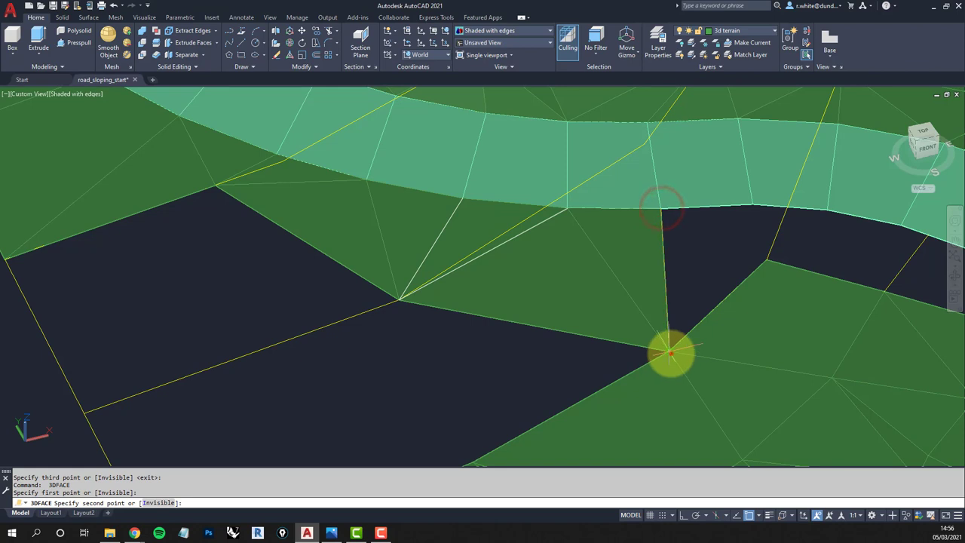
{"action": "left_click", "coordinate": [671, 353]}
{"action": "left_click", "coordinate": [769, 259]}
{"action": "key", "text": "Return"}
Fill the next gap along the road with a triangular 3D face
{"action": "middle_click_drag", "start_coordinate": [659, 217], "coordinate": [525, 249]}
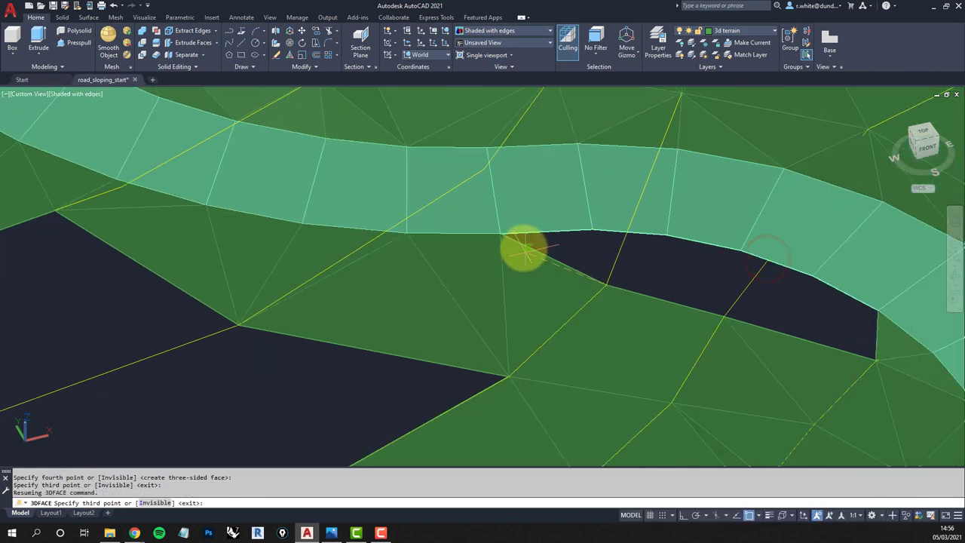
{"action": "key", "text": "Return"}
{"action": "key", "text": "Return"}
{"action": "left_click", "coordinate": [500, 233]}
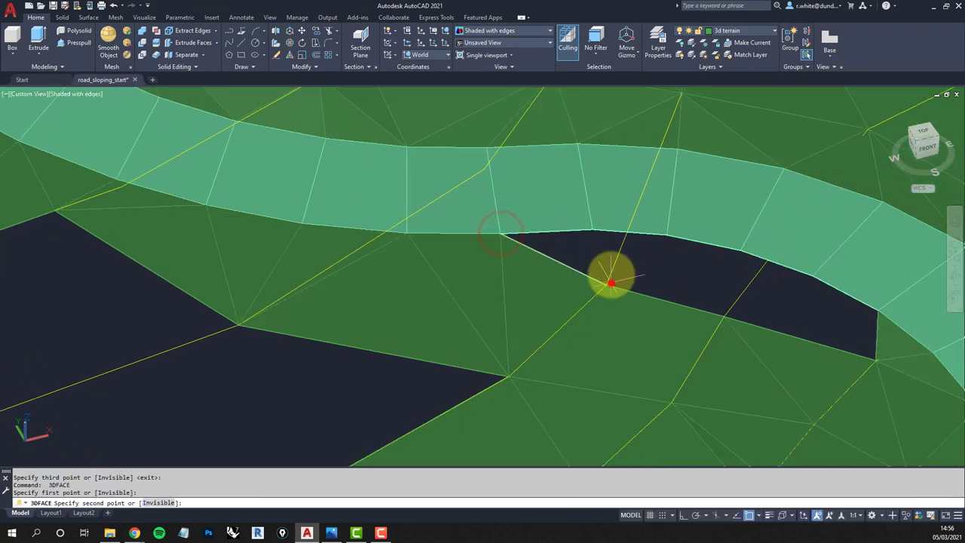
{"action": "left_click", "coordinate": [611, 283]}
{"action": "left_click", "coordinate": [594, 233]}
{"action": "key", "text": "Return"}
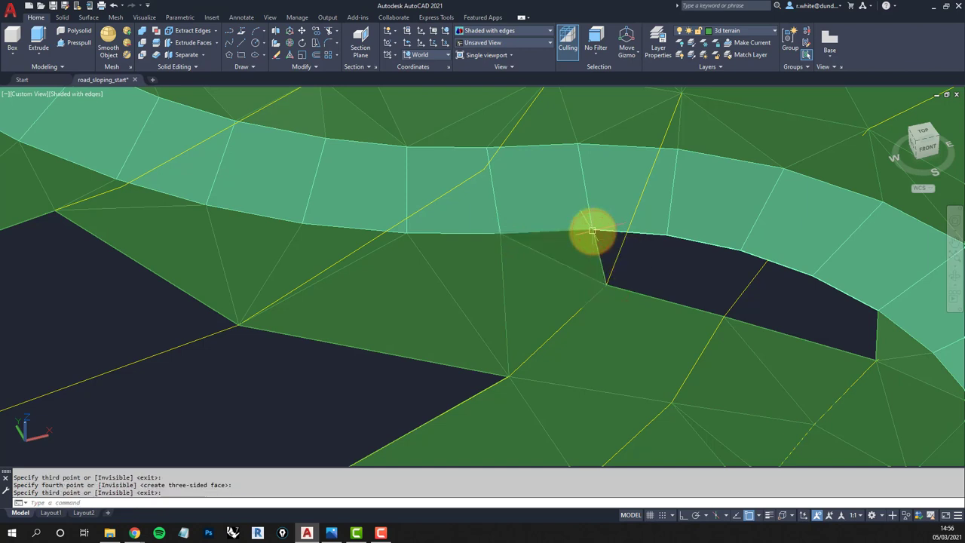
{"action": "key", "text": "Return"}
{"action": "key", "text": "Return"}
{"action": "key", "text": "Escape"}
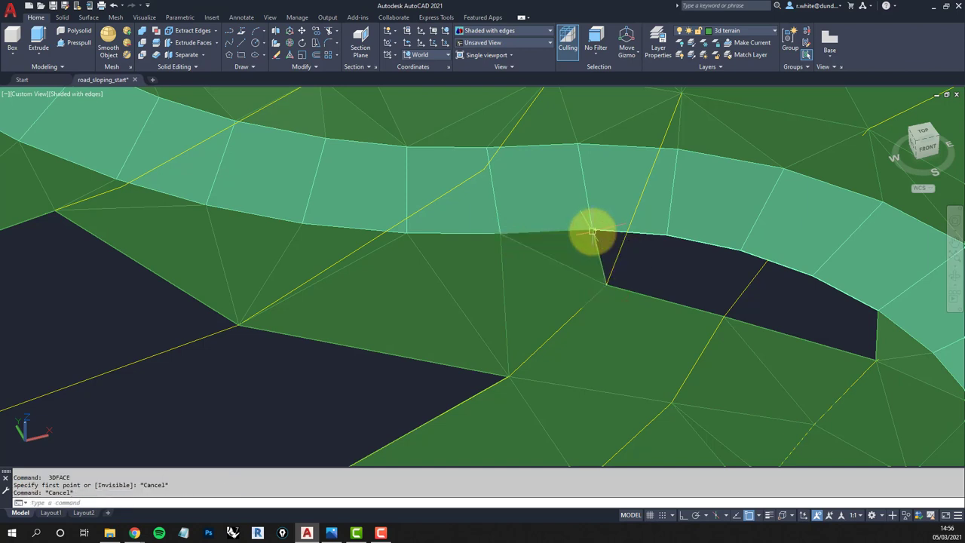
Restart 3DFACE and add another triangular patch between the road edge and terrain
{"action": "right_click", "coordinate": [594, 233]}
{"action": "key", "text": "Escape"}
{"action": "key", "text": "Escape"}
{"action": "key", "text": "Return"}
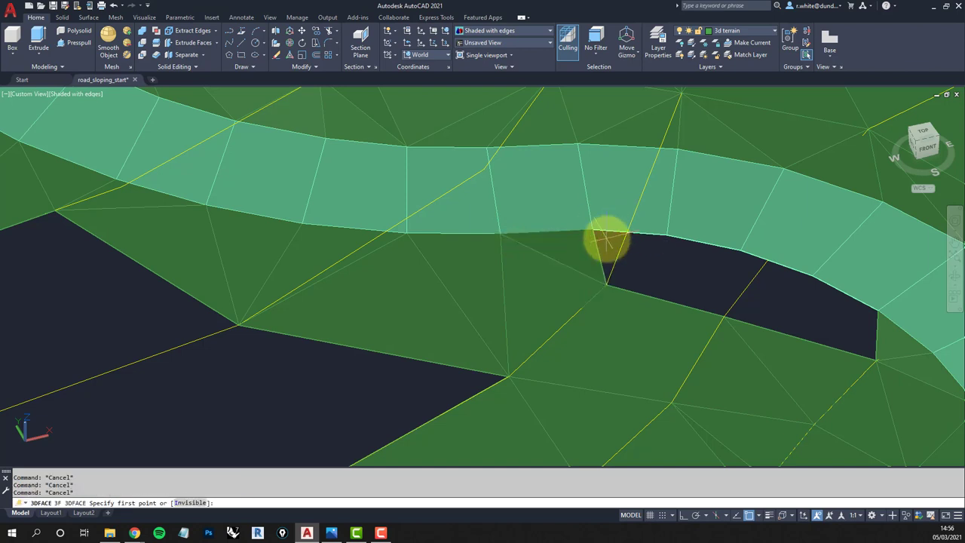
{"action": "left_click", "coordinate": [594, 230]}
{"action": "left_click", "coordinate": [607, 284]}
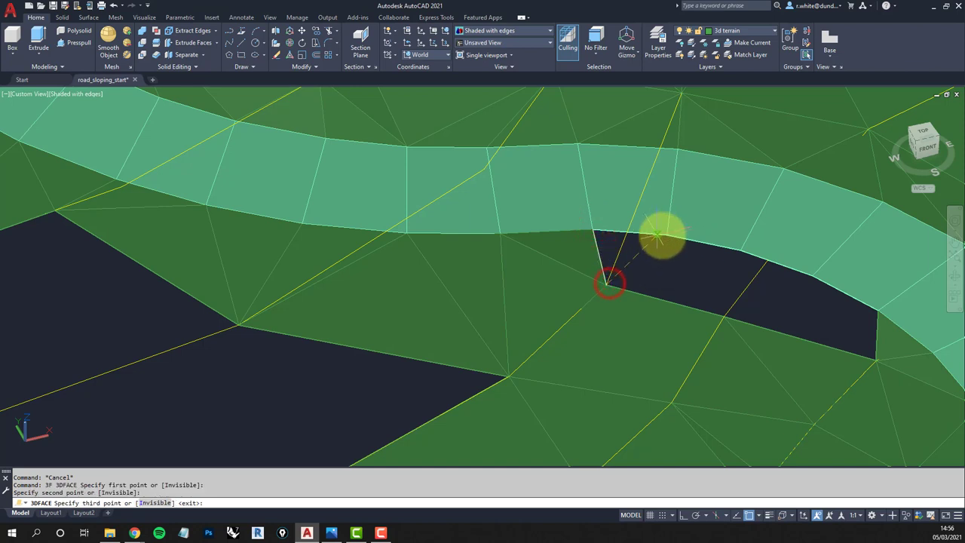
{"action": "left_click", "coordinate": [671, 236]}
{"action": "key", "text": "Return"}
{"action": "key", "text": "Return"}
{"action": "key", "text": "Return"}
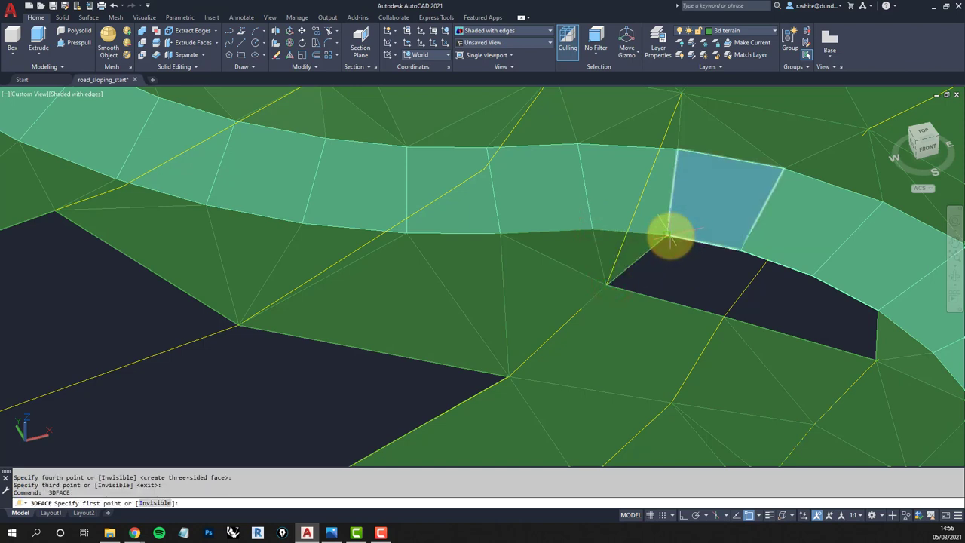
Fill the long gap under the road with a four-sided face and a triangular face
{"action": "left_click", "coordinate": [671, 237]}
{"action": "left_click", "coordinate": [607, 285]}
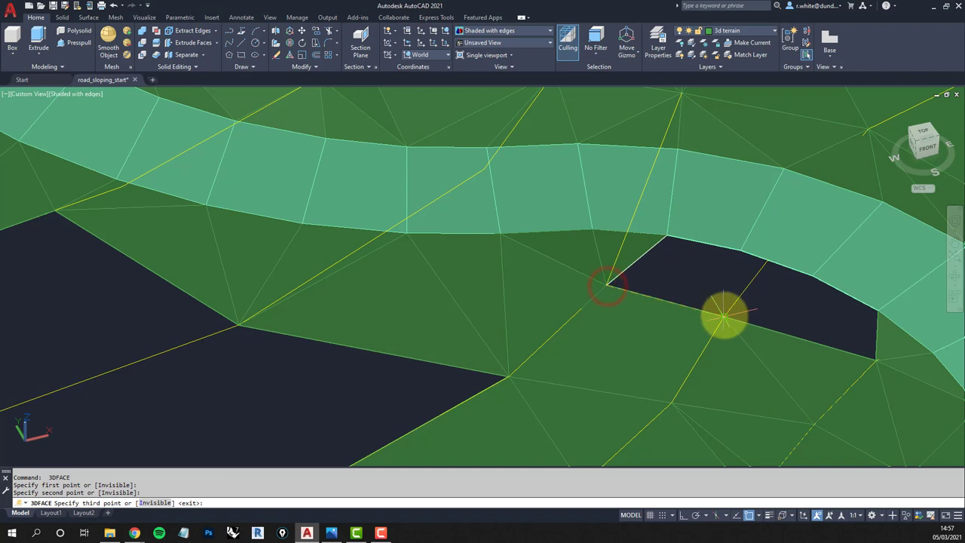
{"action": "left_click", "coordinate": [724, 315]}
{"action": "left_click", "coordinate": [744, 250]}
{"action": "key", "text": "Return"}
{"action": "key", "text": "Return"}
{"action": "left_click", "coordinate": [744, 251]}
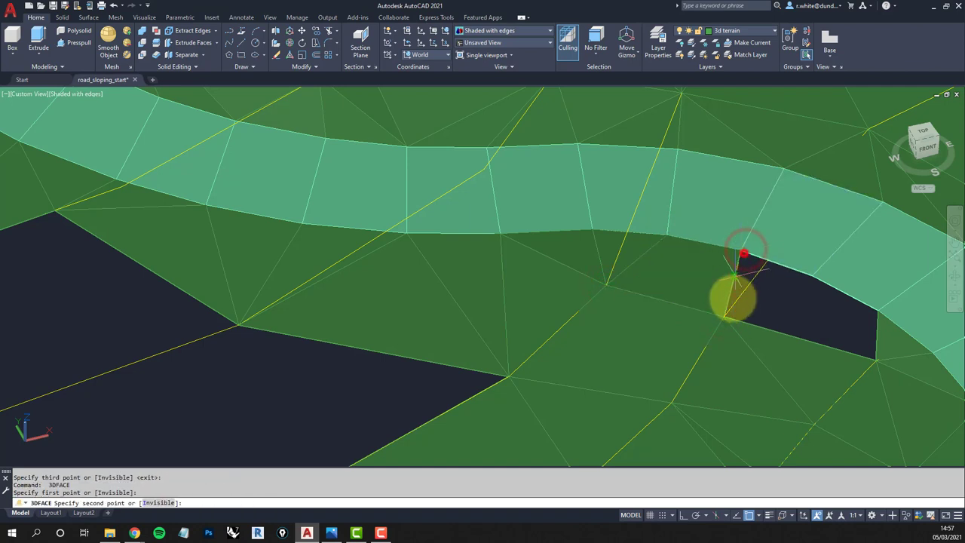
{"action": "left_click", "coordinate": [727, 318]}
{"action": "left_click", "coordinate": [812, 278]}
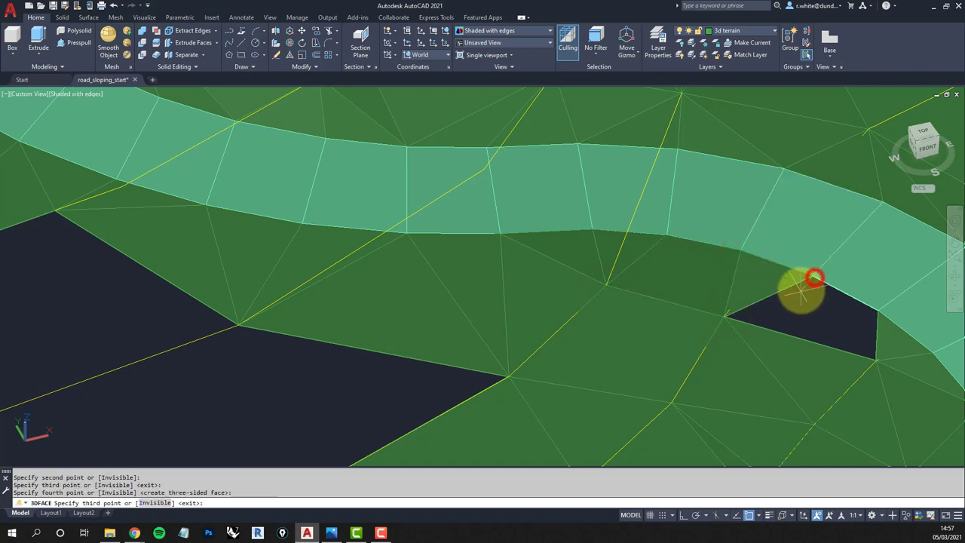
{"action": "key", "text": "Return"}
Patch the last hole, then start a face at the terrain vertex by the large gap
{"action": "key", "text": "Return"}
{"action": "key", "text": "Return"}
{"action": "left_click", "coordinate": [813, 278]}
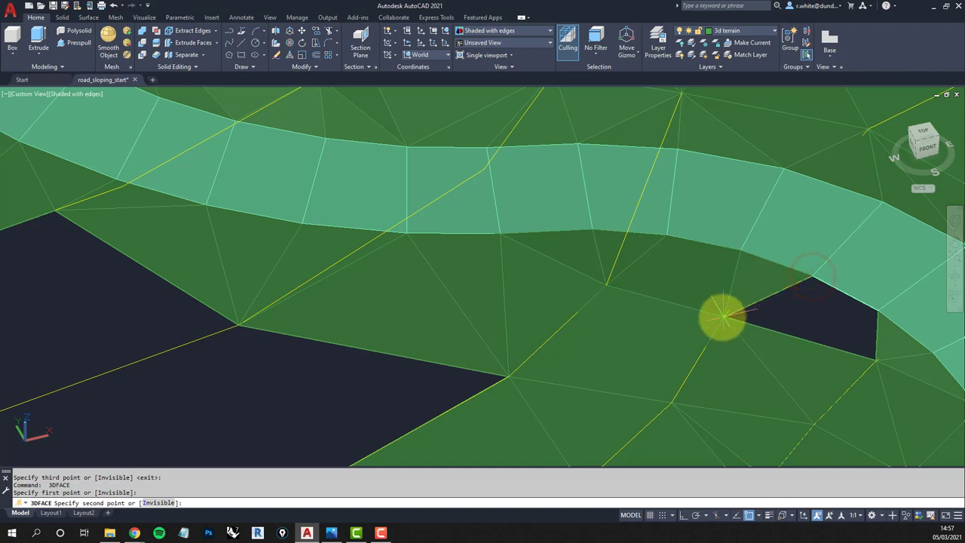
{"action": "left_click", "coordinate": [724, 315]}
{"action": "key", "text": "Return"}
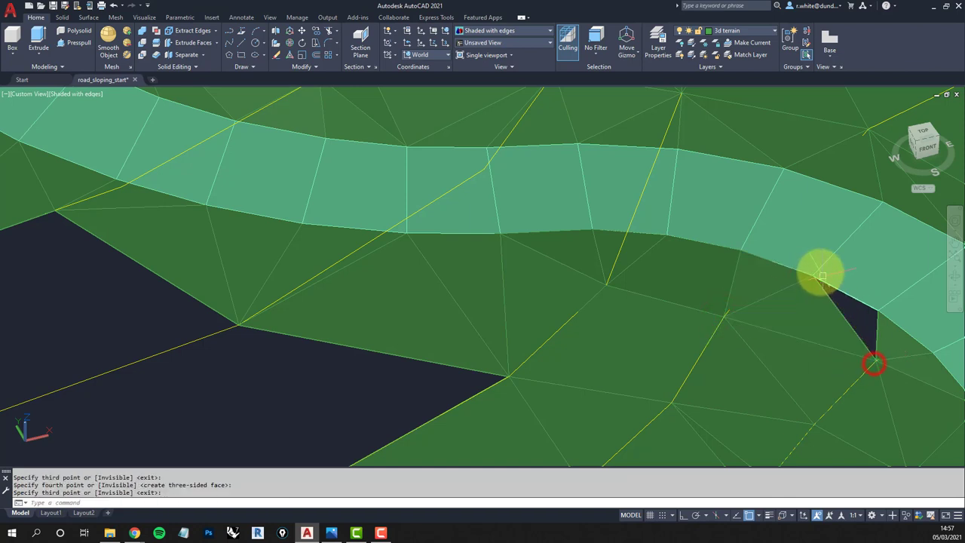
{"action": "key", "text": "Return"}
{"action": "left_click", "coordinate": [817, 281]}
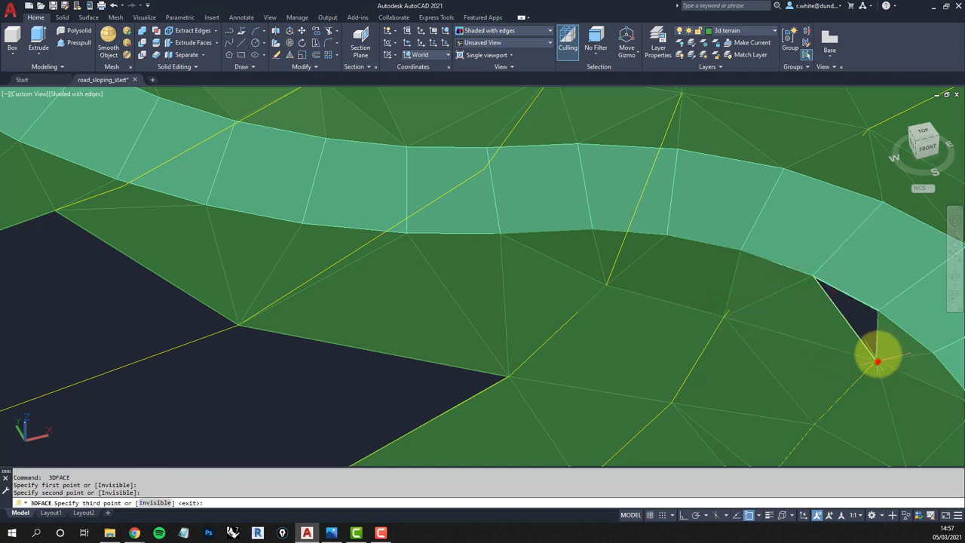
{"action": "middle_click_drag", "start_coordinate": [880, 309], "coordinate": [804, 270], "text": "shift"}
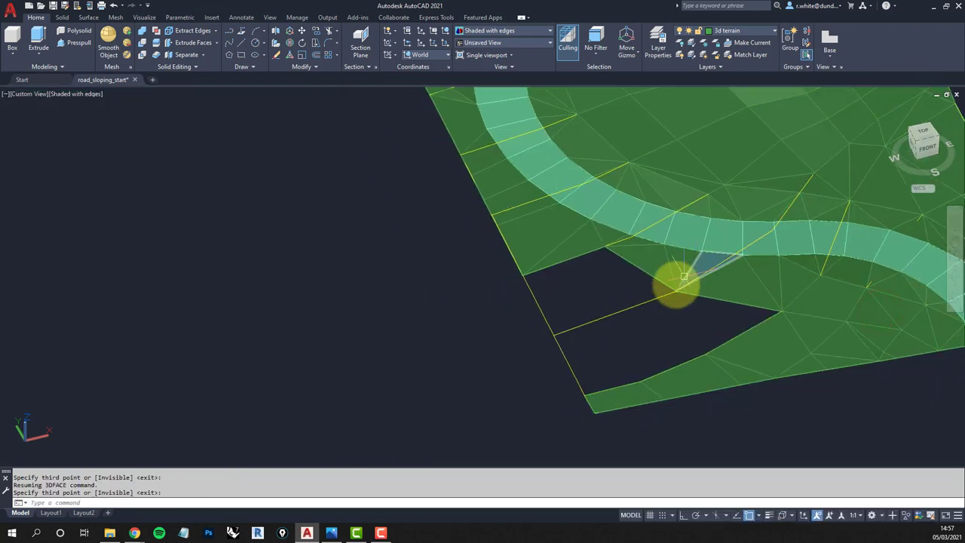
{"action": "scroll", "coordinate": [675, 282], "scroll_direction": "up", "scroll_amount": 3}
{"action": "middle_click_drag", "start_coordinate": [677, 299], "coordinate": [652, 269]}
{"action": "key", "text": "Escape"}
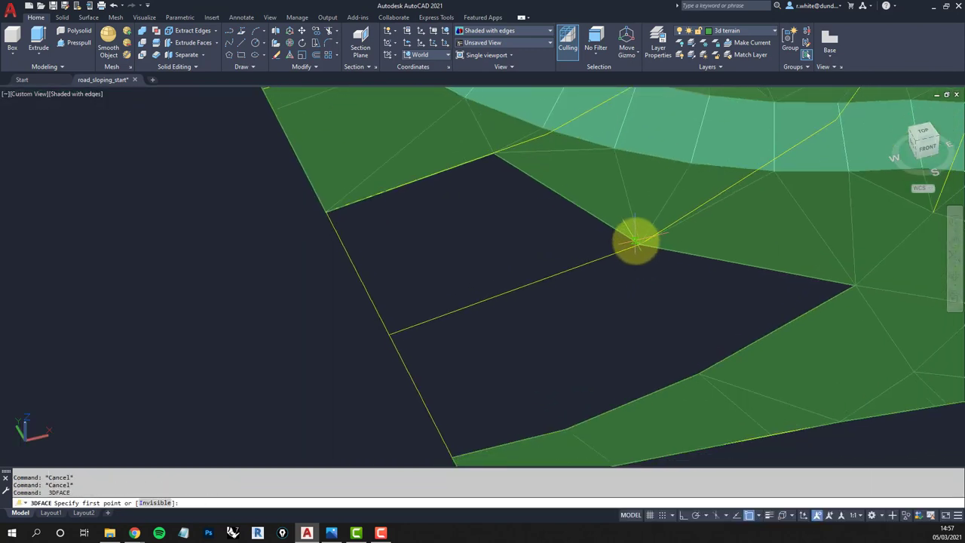
{"action": "left_click", "coordinate": [643, 244]}
Finish a triangle at the right-hand vertex and fill the upper hole with a four-sided face
{"action": "left_click", "coordinate": [701, 375]}
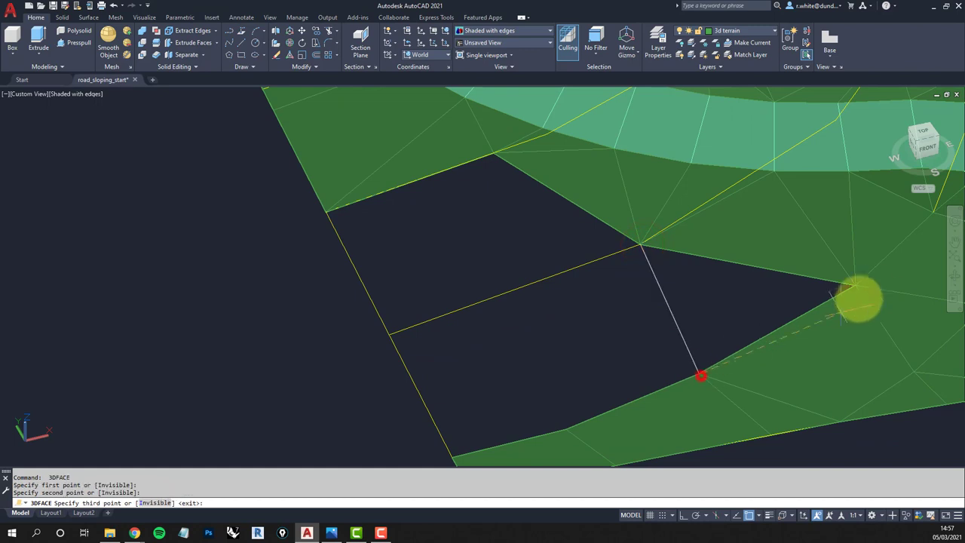
{"action": "left_click", "coordinate": [856, 285]}
{"action": "key", "text": "Return"}
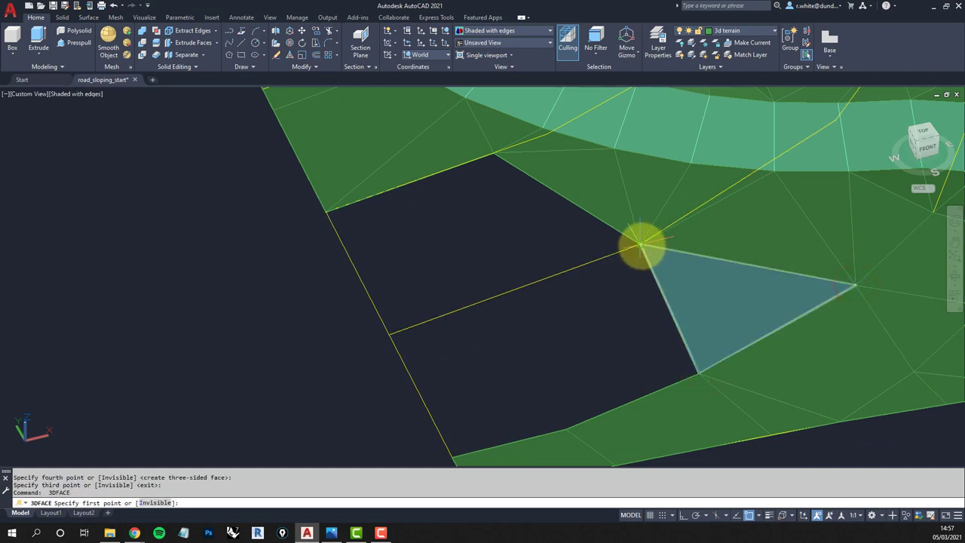
{"action": "left_click", "coordinate": [642, 243]}
{"action": "left_click", "coordinate": [495, 151]}
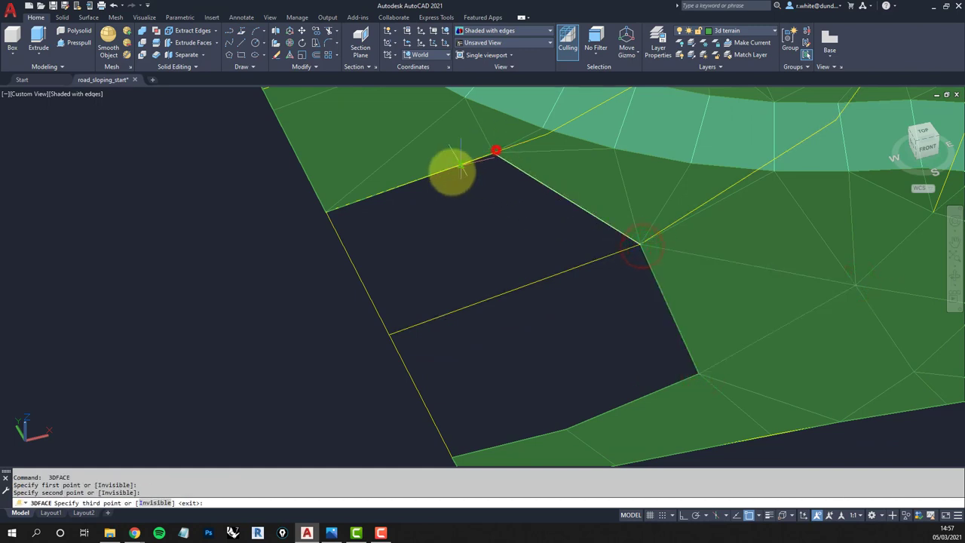
{"action": "left_click", "coordinate": [325, 212]}
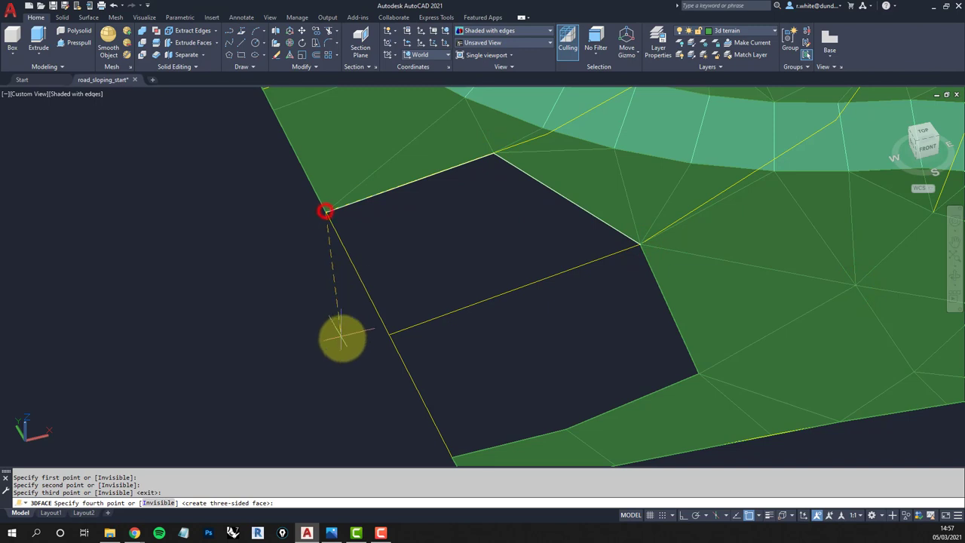
{"action": "left_click", "coordinate": [388, 334]}
{"action": "middle_click_drag", "start_coordinate": [449, 322], "coordinate": [436, 274]}
{"action": "key", "text": "Return"}
{"action": "key", "text": "Return"}
Close the lower edge hole with a four-sided face and a triangular face
{"action": "left_click", "coordinate": [629, 195]}
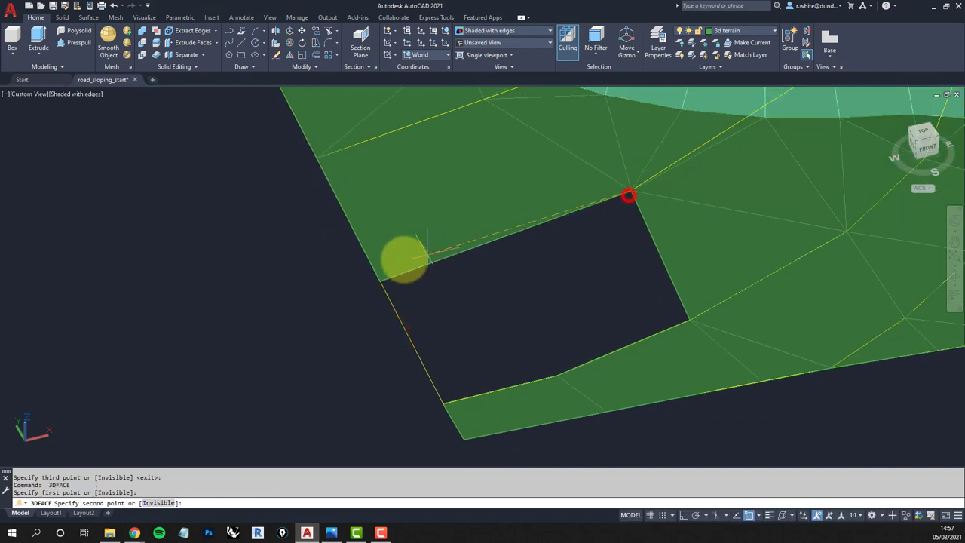
{"action": "left_click", "coordinate": [380, 283]}
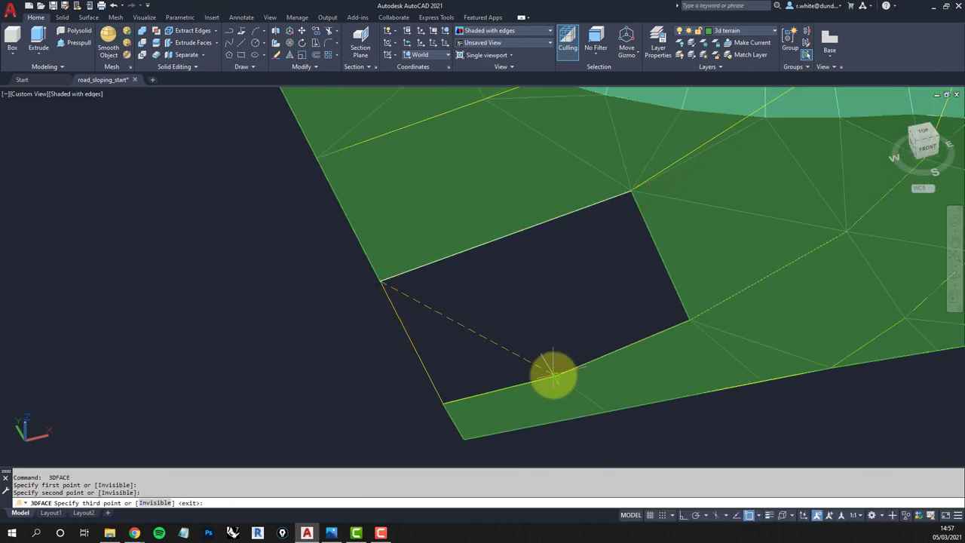
{"action": "left_click", "coordinate": [553, 374]}
{"action": "left_click", "coordinate": [690, 321]}
{"action": "key", "text": "Return"}
{"action": "key", "text": "Return"}
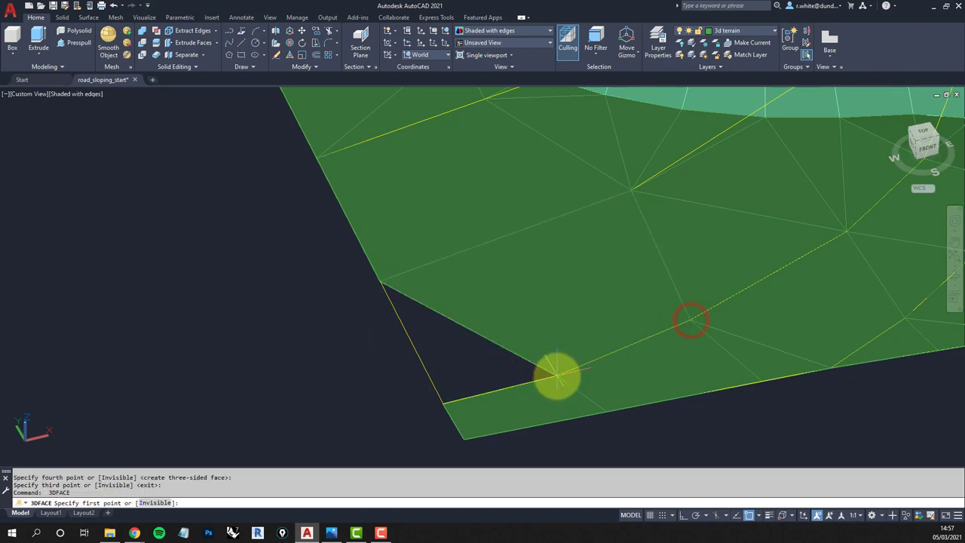
{"action": "left_click", "coordinate": [556, 376]}
{"action": "left_click", "coordinate": [380, 284]}
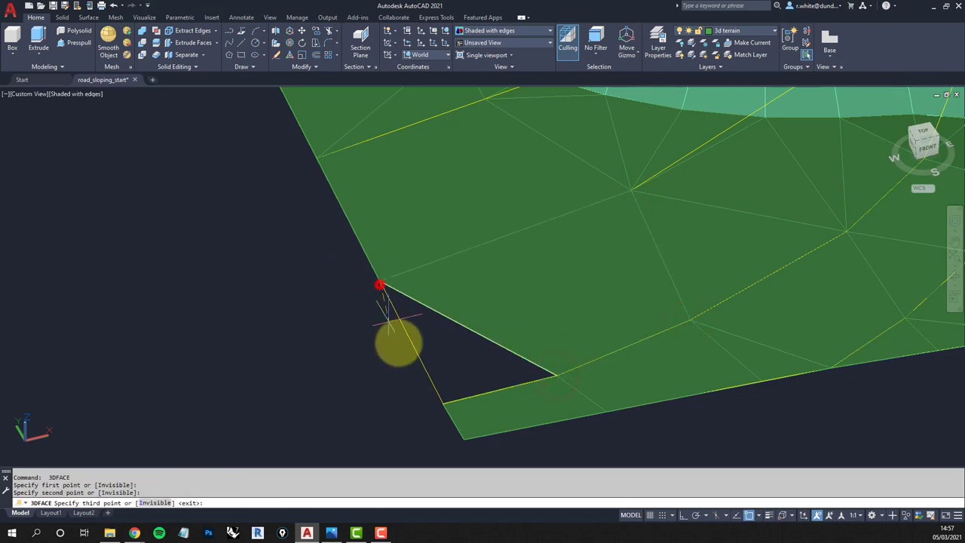
{"action": "left_click", "coordinate": [440, 403]}
{"action": "key", "text": "Return"}
End the face command and stretch the first terrain vertex onto the road edge
{"action": "scroll", "coordinate": [573, 287], "scroll_direction": "down", "scroll_amount": 5}
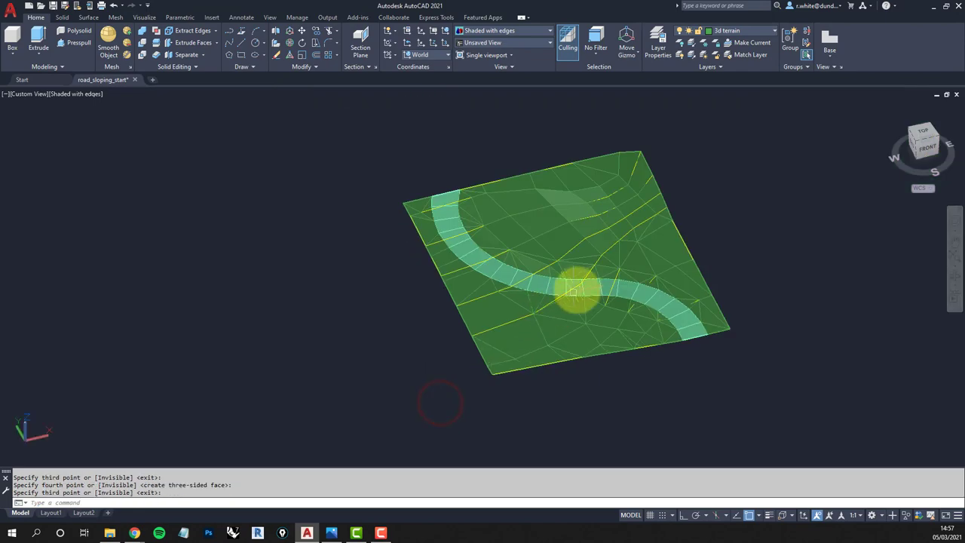
{"action": "left_click_drag", "start_coordinate": [573, 287], "coordinate": [504, 244], "text": "shift"}
{"action": "middle_click_drag", "start_coordinate": [504, 243], "coordinate": [564, 255], "text": "shift"}
{"action": "key", "text": "Return"}
{"action": "scroll", "coordinate": [508, 271], "scroll_direction": "up", "scroll_amount": 5}
{"action": "scroll", "coordinate": [534, 263], "scroll_direction": "up", "scroll_amount": 4}
{"action": "scroll", "coordinate": [563, 255], "scroll_direction": "up", "scroll_amount": 5}
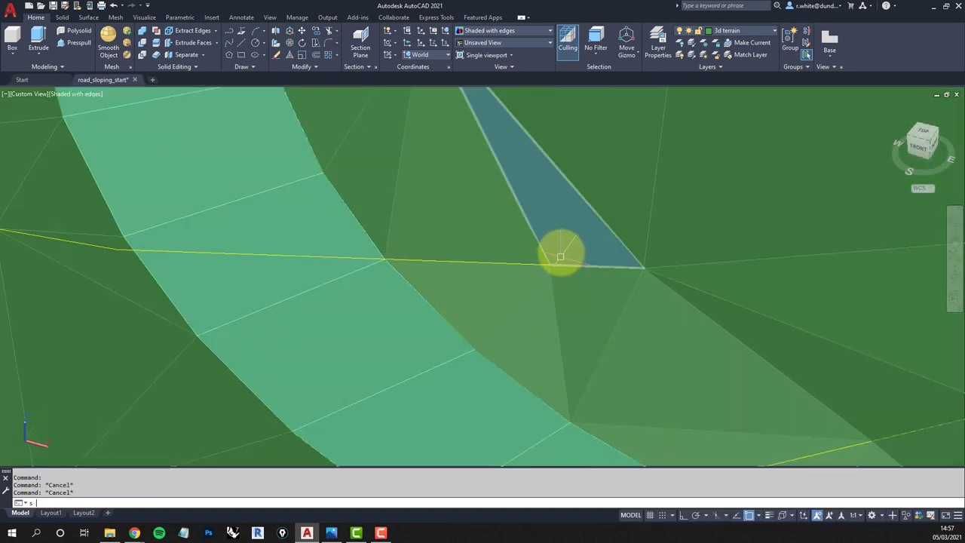
{"action": "key", "text": "Return"}
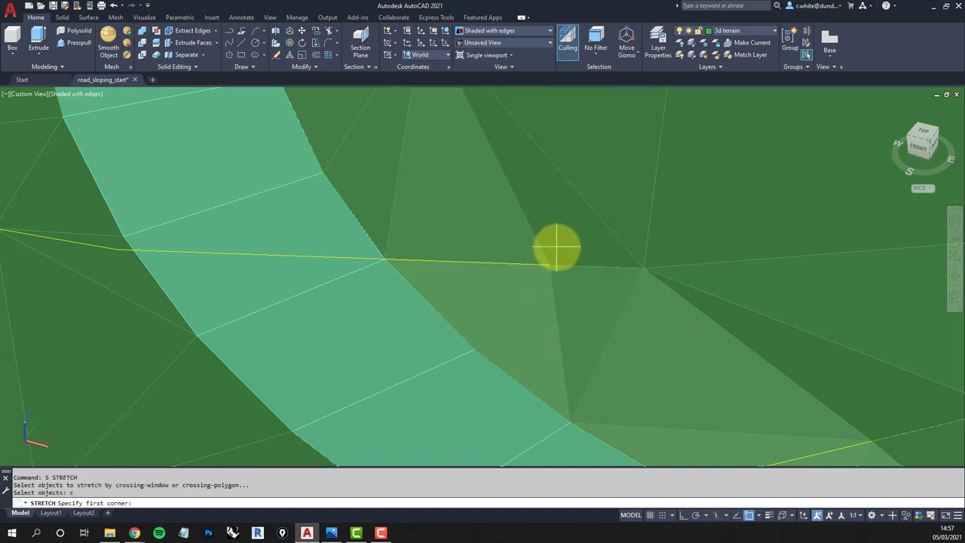
{"action": "left_click", "coordinate": [558, 249]}
{"action": "left_click", "coordinate": [547, 267]}
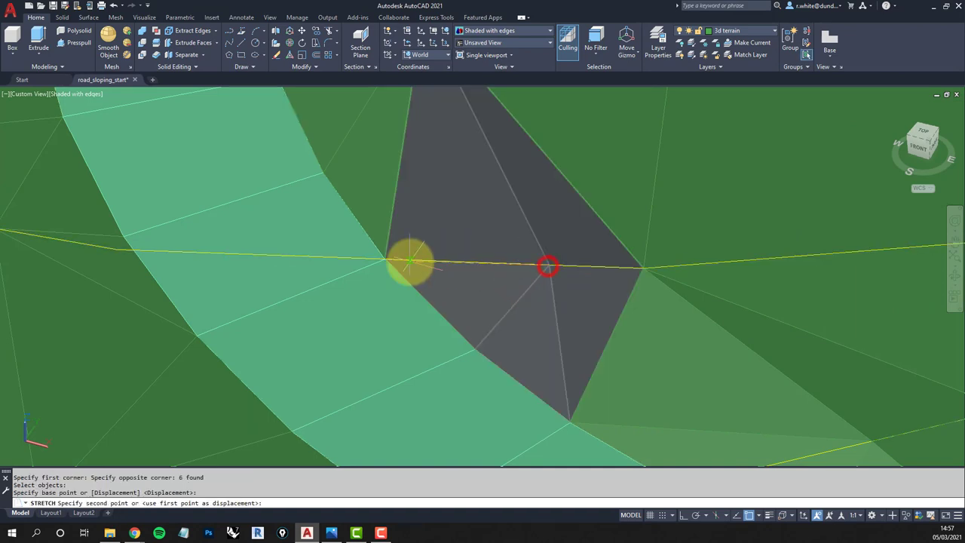
{"action": "left_click", "coordinate": [412, 260]}
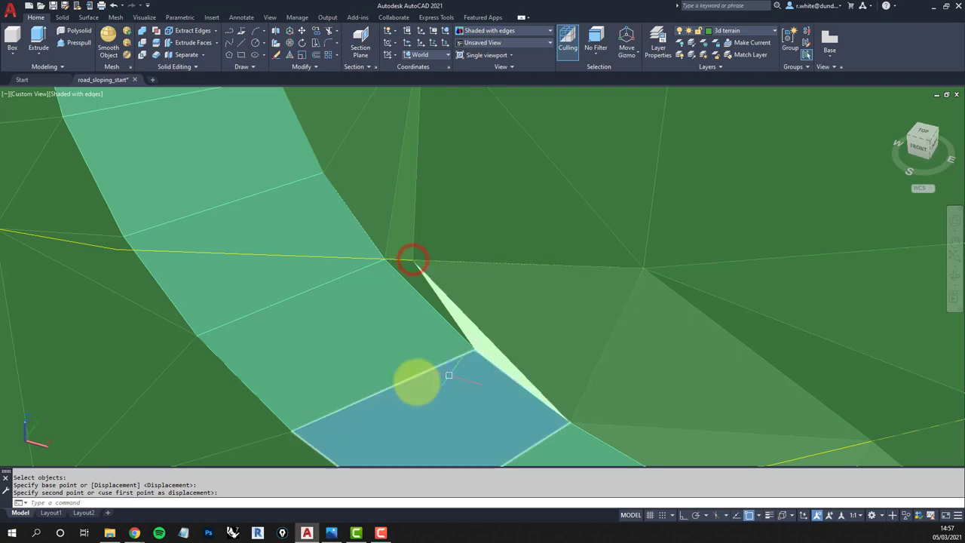
Stretch a second terrain vertex, crossing six faces, onto the road edge vertex
{"action": "middle_click_drag", "start_coordinate": [402, 390], "coordinate": [436, 355], "text": "shift"}
{"action": "scroll", "coordinate": [427, 264], "scroll_direction": "up", "scroll_amount": 3}
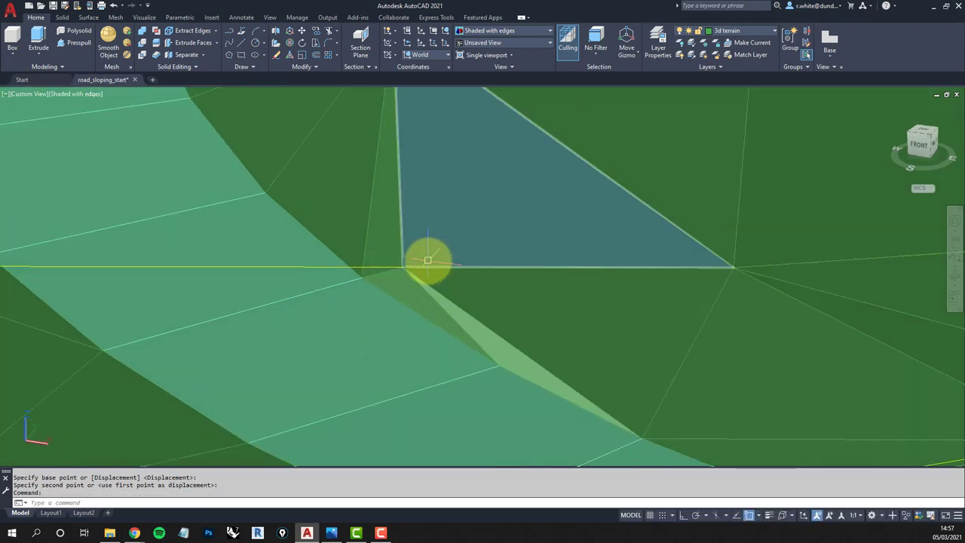
{"action": "type", "text": "s"}
{"action": "key", "text": "Return"}
{"action": "type", "text": "c"}
{"action": "key", "text": "Return"}
{"action": "left_click", "coordinate": [420, 259]}
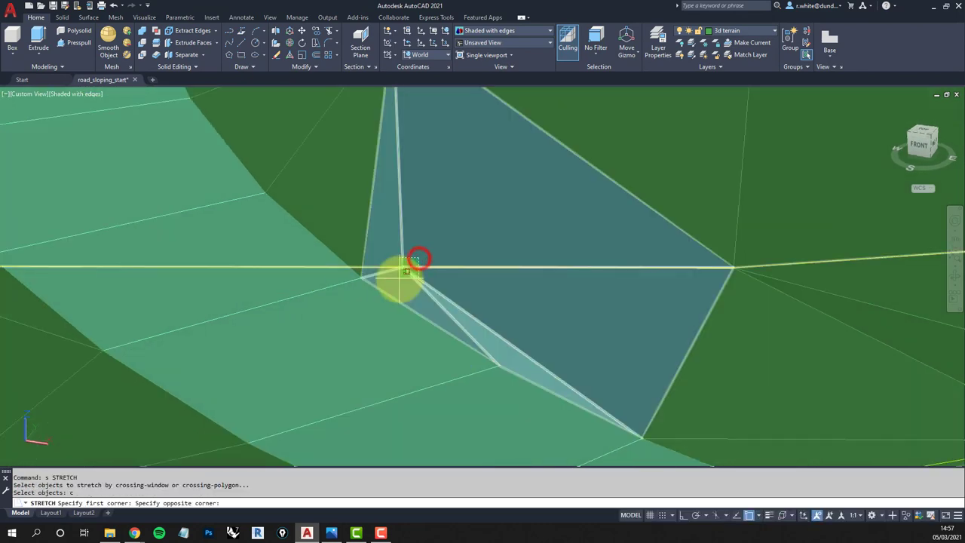
{"action": "left_click", "coordinate": [399, 273]}
{"action": "key", "text": "Return"}
{"action": "left_click", "coordinate": [401, 268]}
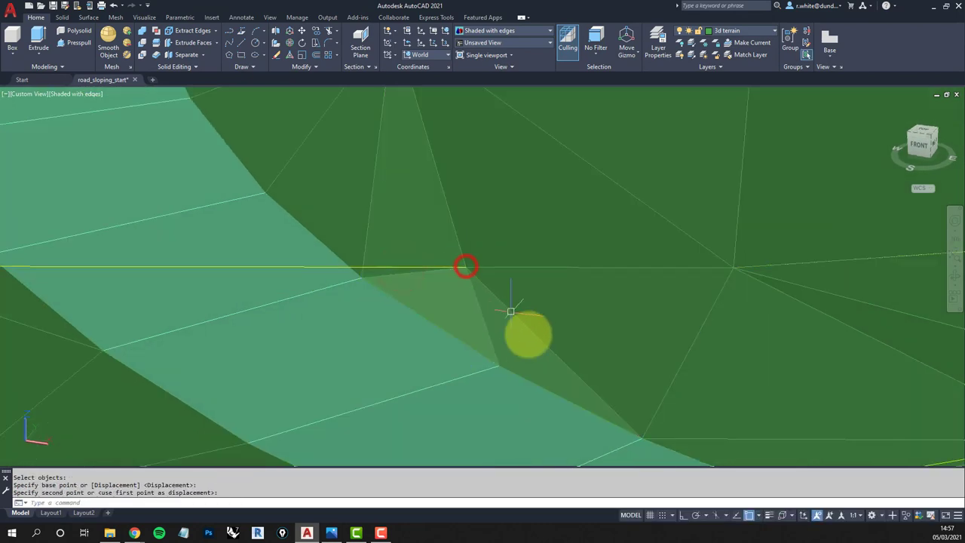
{"action": "left_click", "coordinate": [511, 311]}
{"action": "scroll", "coordinate": [496, 317], "scroll_direction": "down", "scroll_amount": 5}
{"action": "middle_click_drag", "start_coordinate": [495, 316], "coordinate": [518, 339], "text": "shift"}
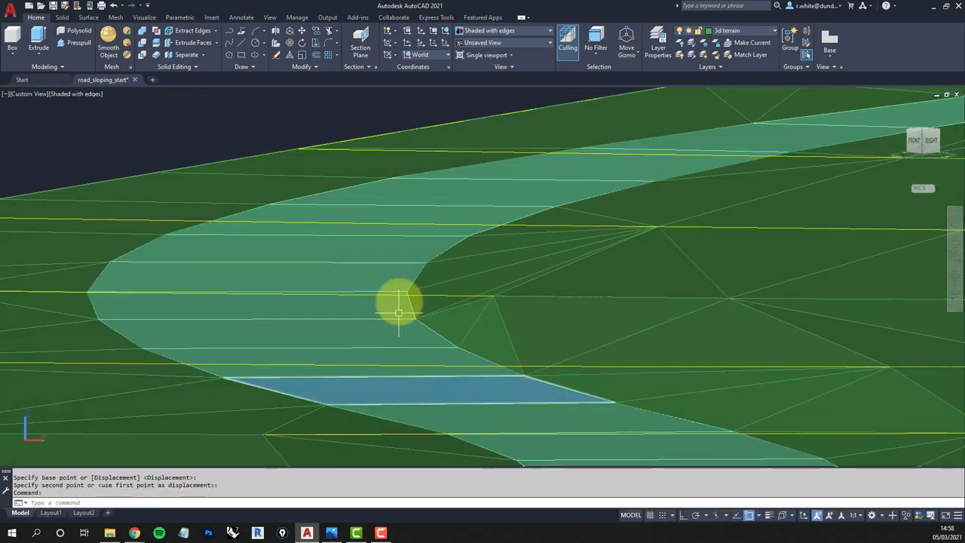
Draw a guide line from the terrain point near the bend to the road edge
{"action": "middle_click_drag", "start_coordinate": [416, 384], "coordinate": [377, 351], "text": "shift"}
{"action": "key", "text": "Escape"}
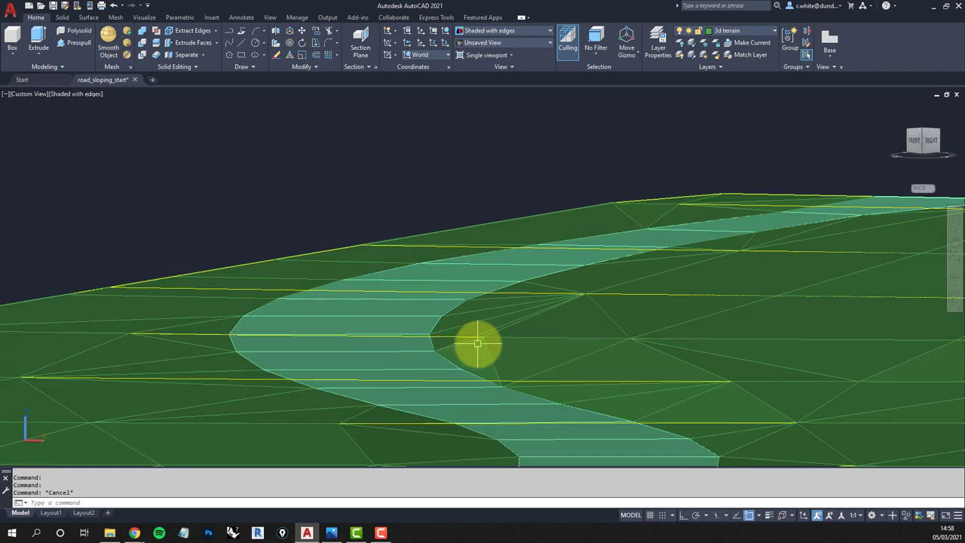
{"action": "scroll", "coordinate": [478, 344], "scroll_direction": "up", "scroll_amount": 3}
{"action": "middle_click_drag", "start_coordinate": [478, 344], "coordinate": [540, 372], "text": "shift"}
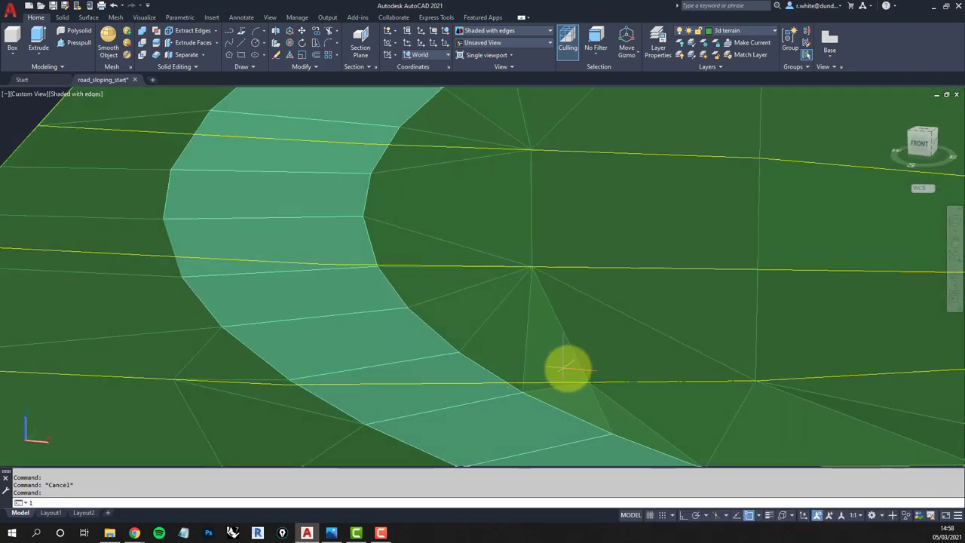
{"action": "left_click", "coordinate": [587, 381]}
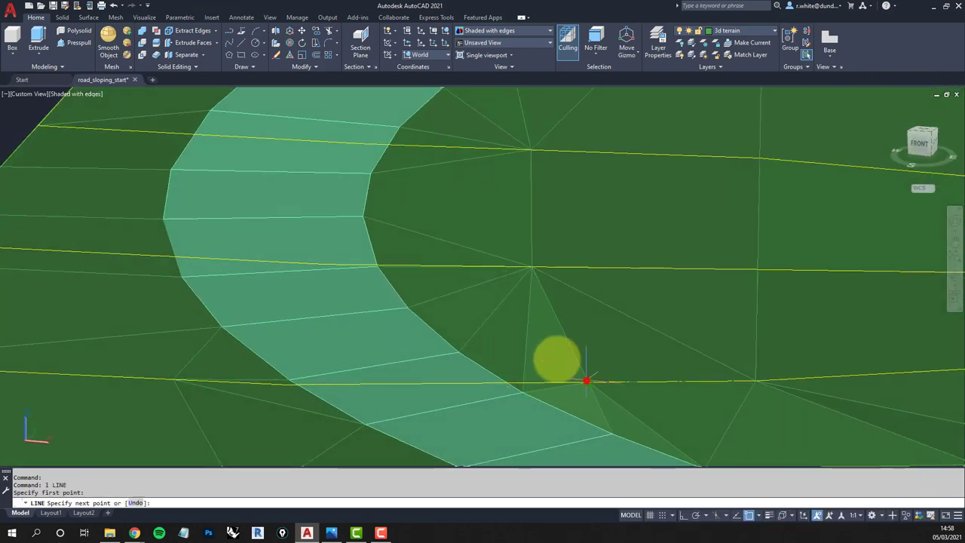
{"action": "scroll", "coordinate": [438, 264], "scroll_direction": "up", "scroll_amount": 3}
{"action": "left_click", "coordinate": [445, 266]}
{"action": "key", "text": "Return"}
{"action": "scroll", "coordinate": [532, 282], "scroll_direction": "down", "scroll_amount": 3}
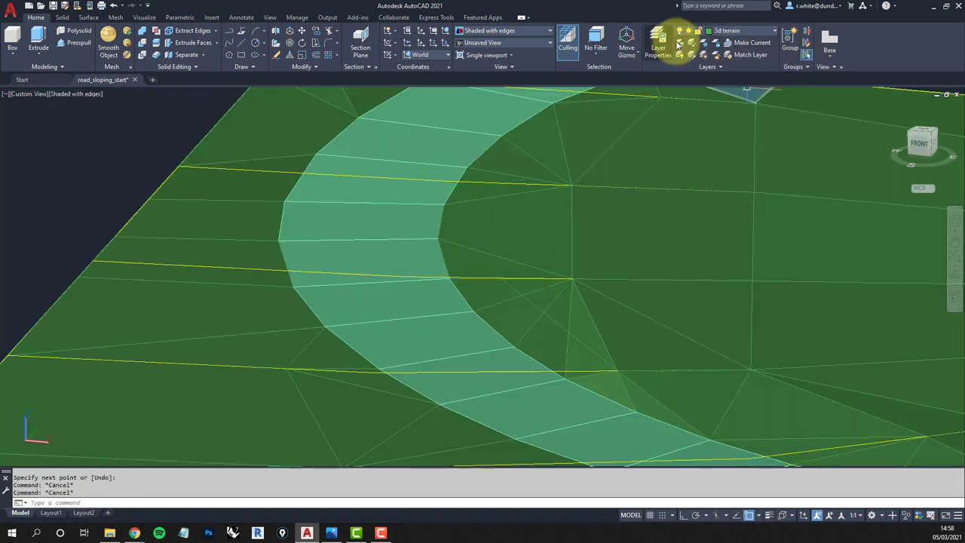
Turn off the yellow contours layer by picking a contour line
{"action": "left_click", "coordinate": [381, 275]}
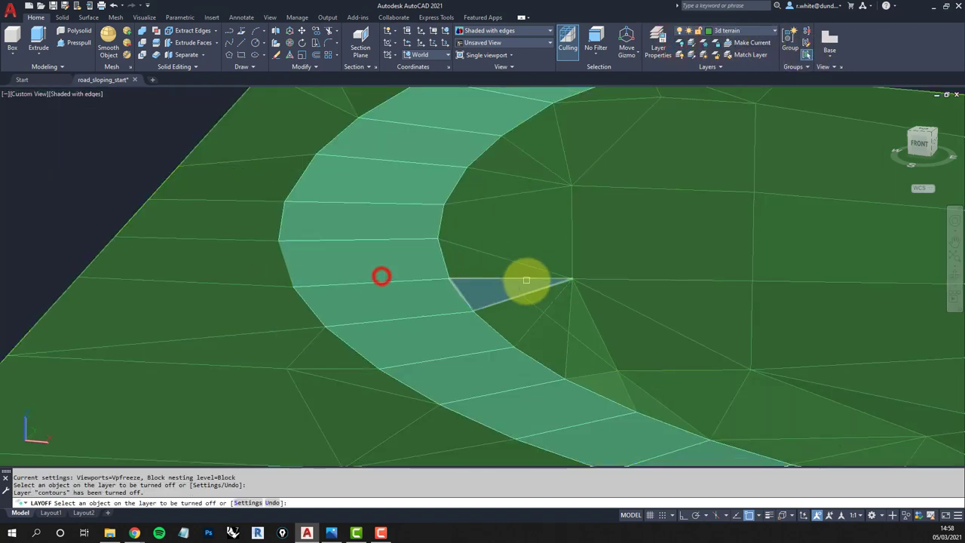
{"action": "scroll", "coordinate": [528, 279], "scroll_direction": "up", "scroll_amount": 3}
{"action": "key", "text": "Escape"}
{"action": "key", "text": "Escape"}
{"action": "type", "text": "as"}
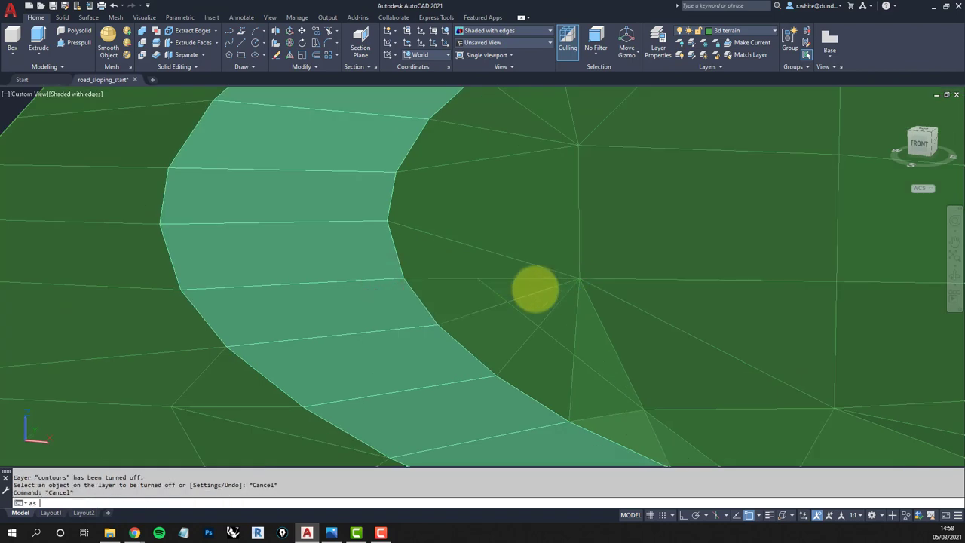
{"action": "key", "text": "Return"}
Stretch the bend vertex, crossing nine faces, onto the guide point and erase the guide line
{"action": "type", "text": "c"}
{"action": "key", "text": "Return"}
{"action": "type", "text": "s"}
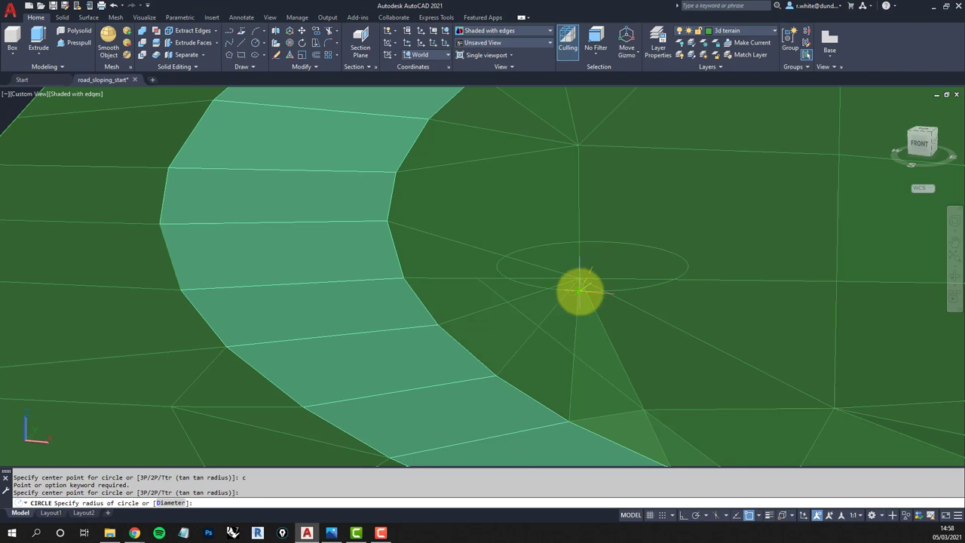
{"action": "key", "text": "Return"}
{"action": "type", "text": "ct objects: c"}
{"action": "key", "text": "Return"}
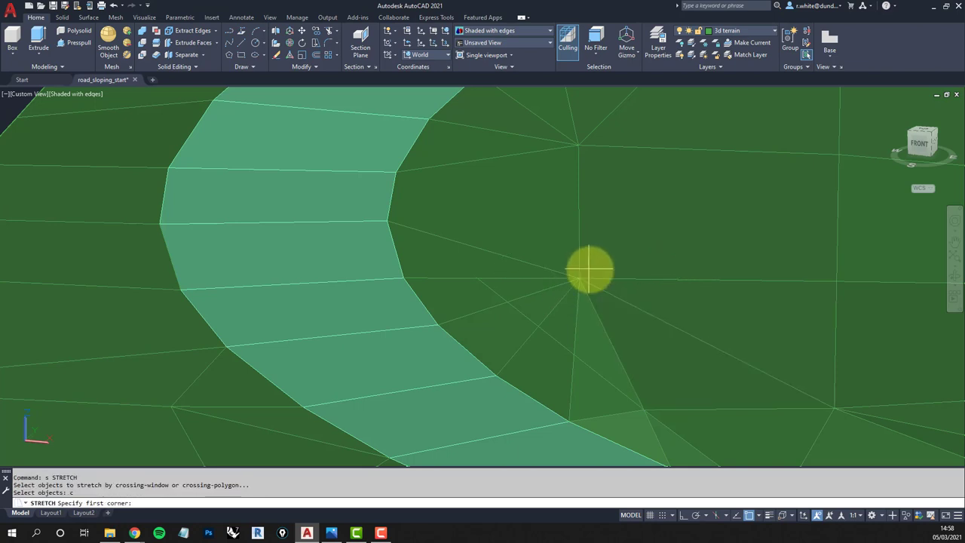
{"action": "left_click", "coordinate": [591, 269]}
{"action": "left_click", "coordinate": [562, 292]}
{"action": "left_click", "coordinate": [581, 278]}
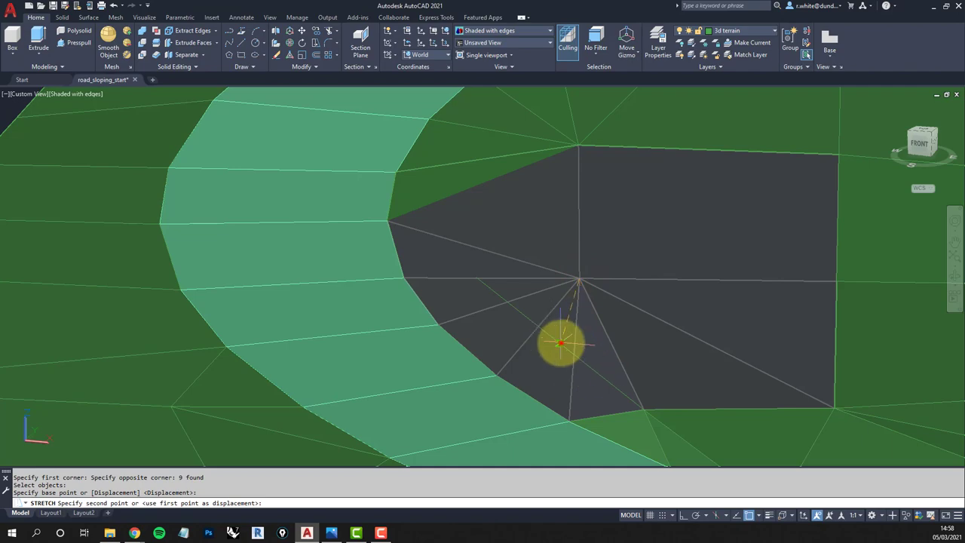
{"action": "mouse_move", "coordinate": [556, 338]}
{"action": "middle_mouse_down", "text": "shift"}
{"action": "mouse_move", "coordinate": [517, 297]}
{"action": "mouse_move", "coordinate": [511, 313]}
{"action": "mouse_move", "coordinate": [555, 329]}
{"action": "mouse_move", "coordinate": [567, 330]}
{"action": "mouse_move", "coordinate": [525, 291]}
{"action": "mouse_move", "coordinate": [575, 297]}
{"action": "mouse_move", "coordinate": [556, 299]}
{"action": "mouse_move", "coordinate": [532, 282]}
{"action": "mouse_move", "coordinate": [577, 311]}
{"action": "mouse_move", "coordinate": [679, 334]}
{"action": "mouse_move", "coordinate": [498, 253]}
{"action": "middle_mouse_up", "text": "shift"}
{"action": "left_click", "coordinate": [524, 291]}
{"action": "key", "text": "Delete"}
{"action": "scroll", "coordinate": [527, 243], "scroll_direction": "down", "scroll_amount": 6}
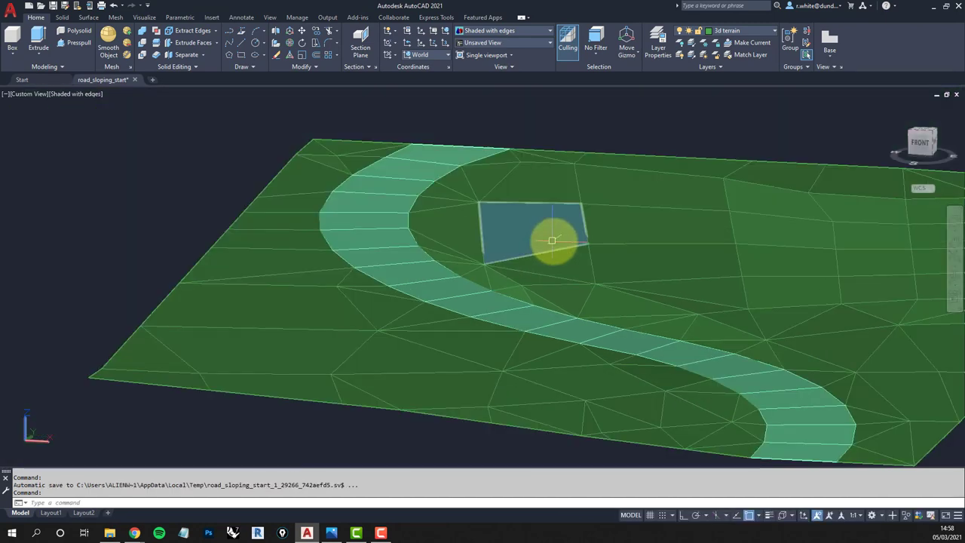
{"action": "middle_click_drag", "start_coordinate": [595, 250], "coordinate": [560, 300], "text": "shift"}
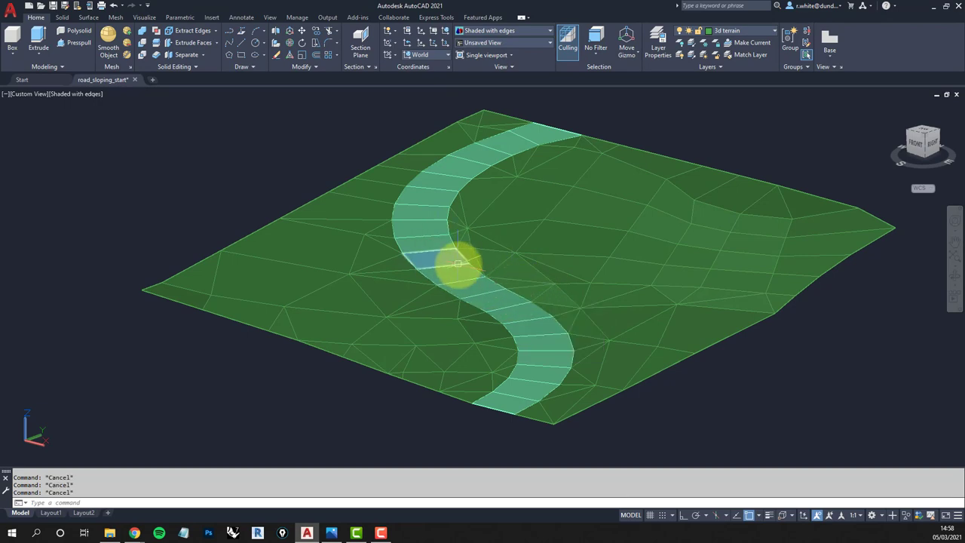
{"action": "mouse_move", "coordinate": [458, 263]}
{"action": "middle_mouse_down", "text": "shift"}
{"action": "mouse_move", "coordinate": [502, 267]}
{"action": "mouse_move", "coordinate": [541, 255]}
{"action": "mouse_move", "coordinate": [476, 260]}
{"action": "middle_mouse_up", "text": "shift"}
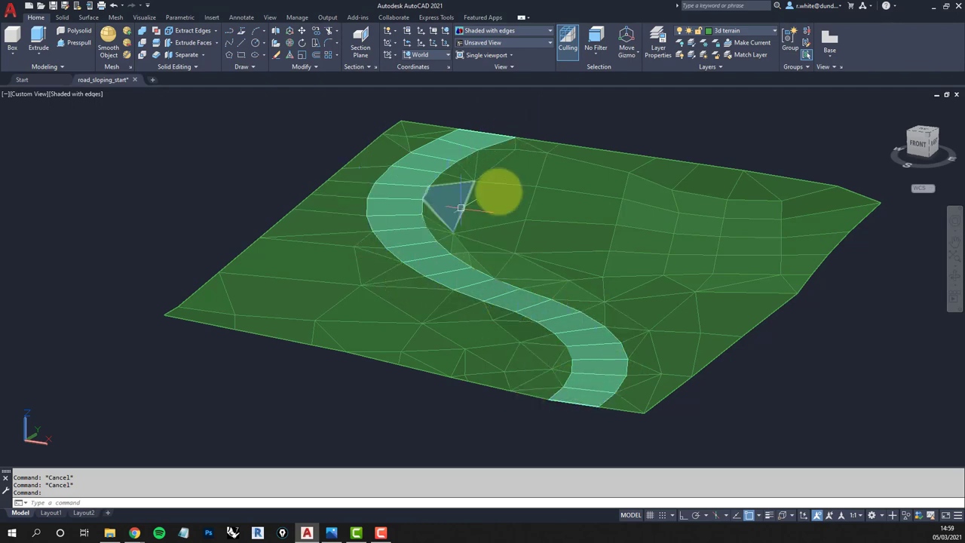
{"action": "mouse_move", "coordinate": [560, 218]}
{"action": "middle_mouse_down", "text": "shift"}
{"action": "mouse_move", "coordinate": [586, 216]}
{"action": "mouse_move", "coordinate": [612, 197]}
{"action": "mouse_move", "coordinate": [593, 214]}
{"action": "mouse_move", "coordinate": [504, 199]}
{"action": "mouse_move", "coordinate": [546, 228]}
{"action": "middle_mouse_up", "text": "shift"}
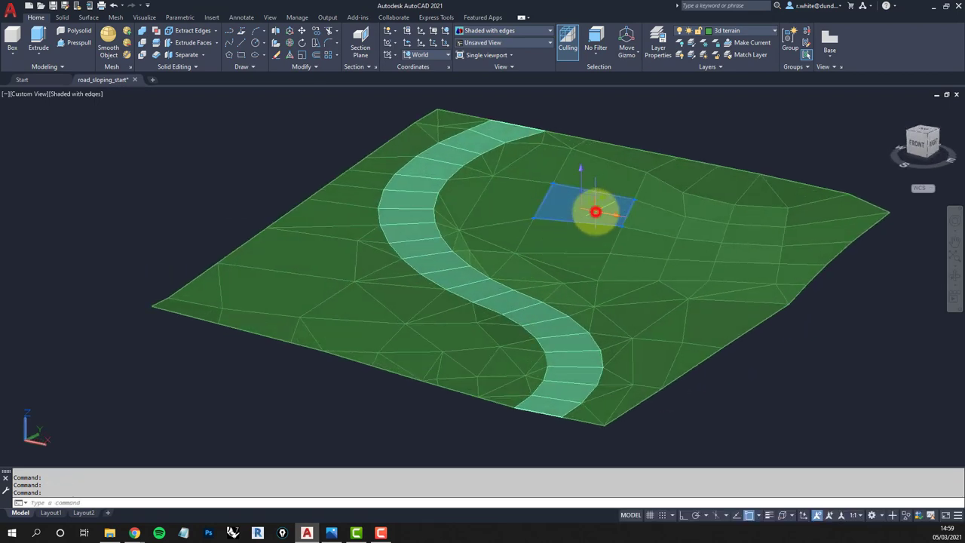
{"action": "key", "text": "Delete"}
{"action": "left_click", "coordinate": [581, 219], "text": "ctrl"}
{"action": "key", "text": "Delete"}
{"action": "left_click", "coordinate": [646, 222], "text": "ctrl"}
{"action": "key", "text": "Delete"}
{"action": "left_click", "coordinate": [632, 245], "text": "ctrl"}
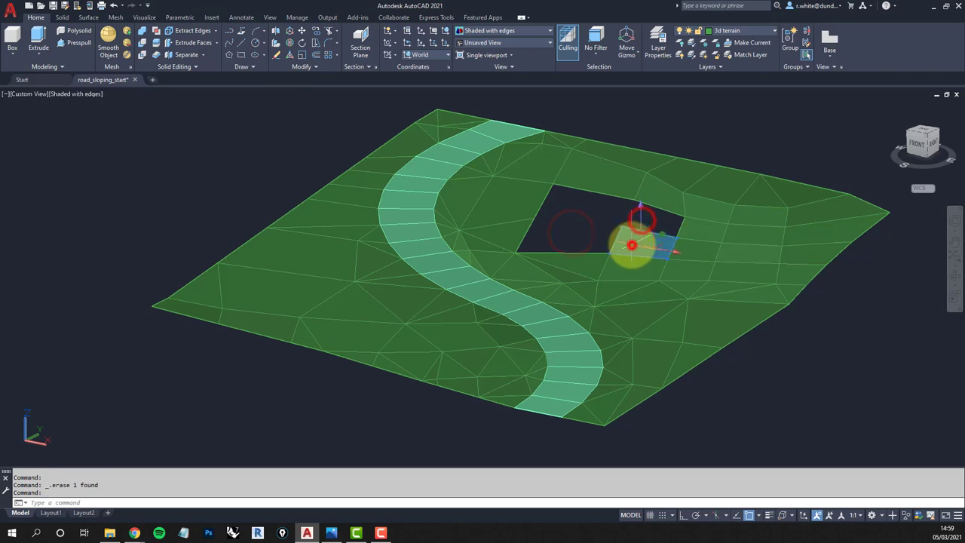
{"action": "key", "text": "Delete"}
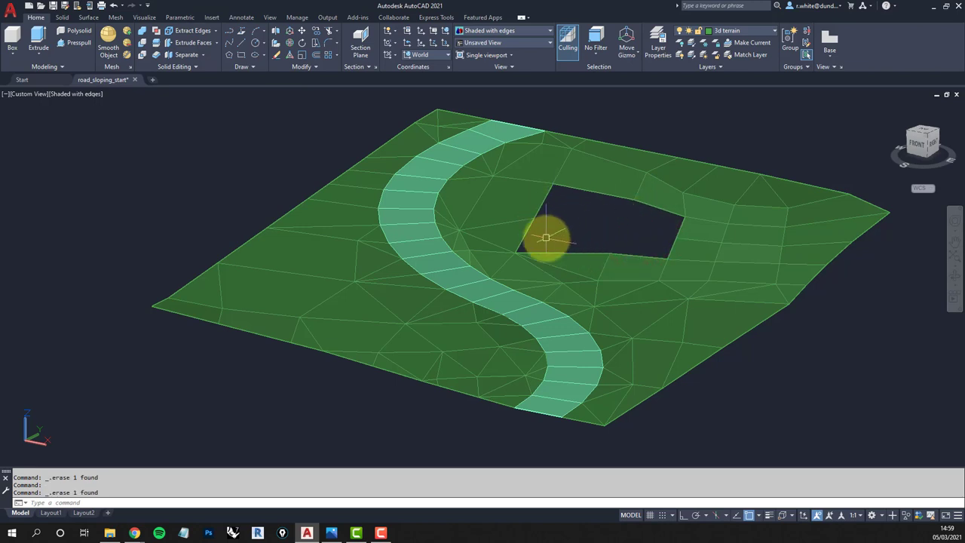
{"action": "left_click", "coordinate": [516, 235], "text": "ctrl"}
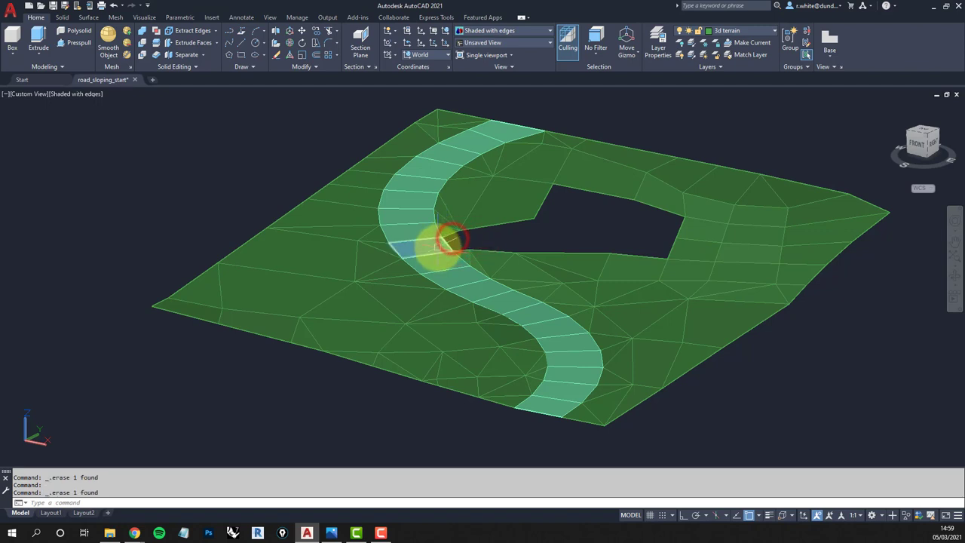
{"action": "key", "text": "Delete"}
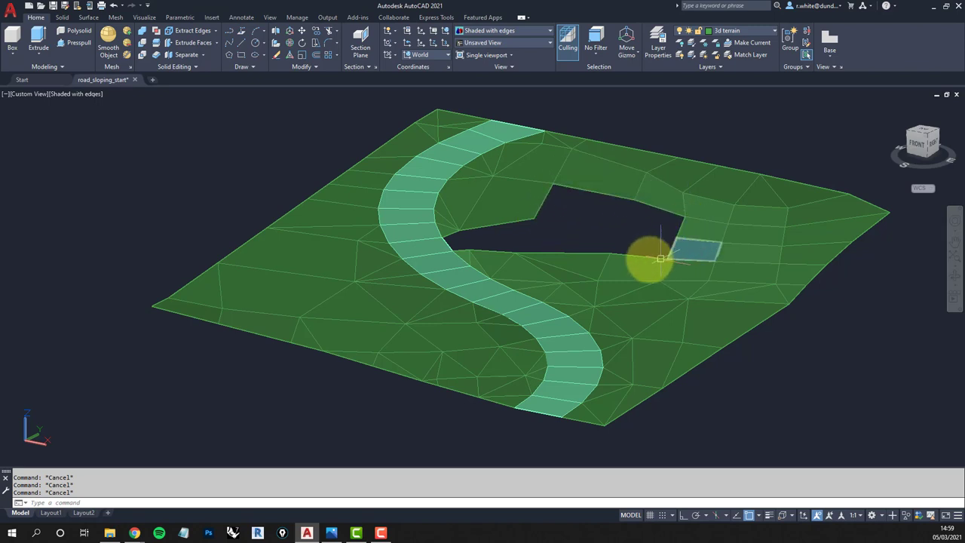
{"action": "key", "text": "Delete"}
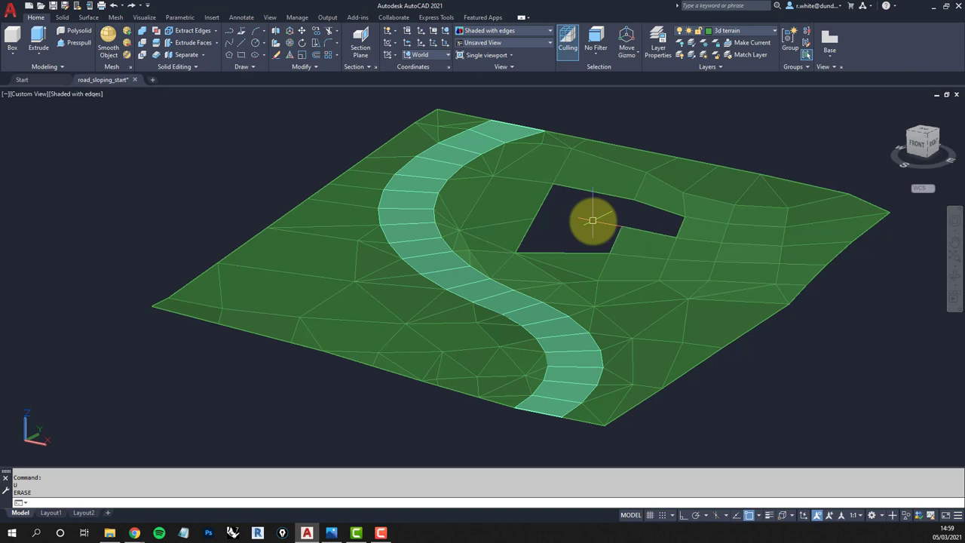
{"action": "key", "text": "ctrl+z"}
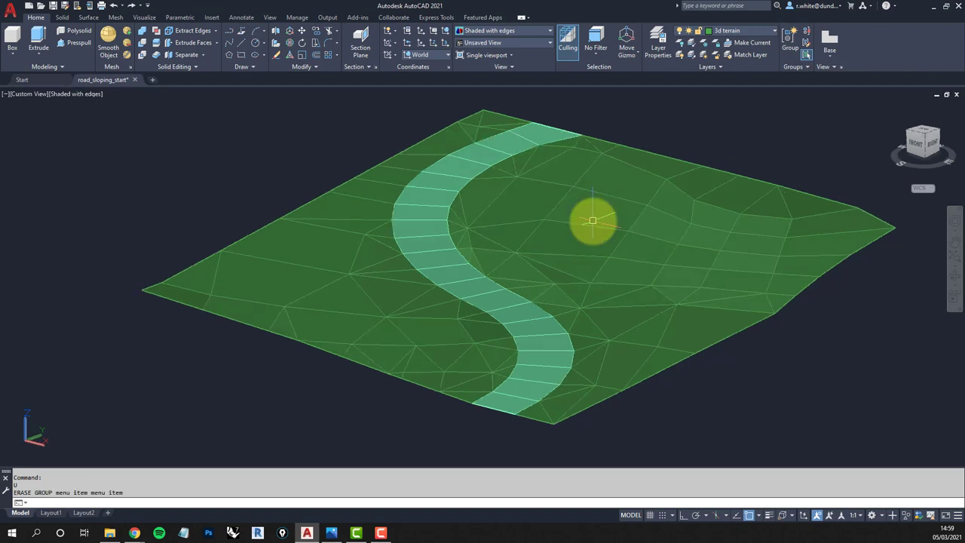